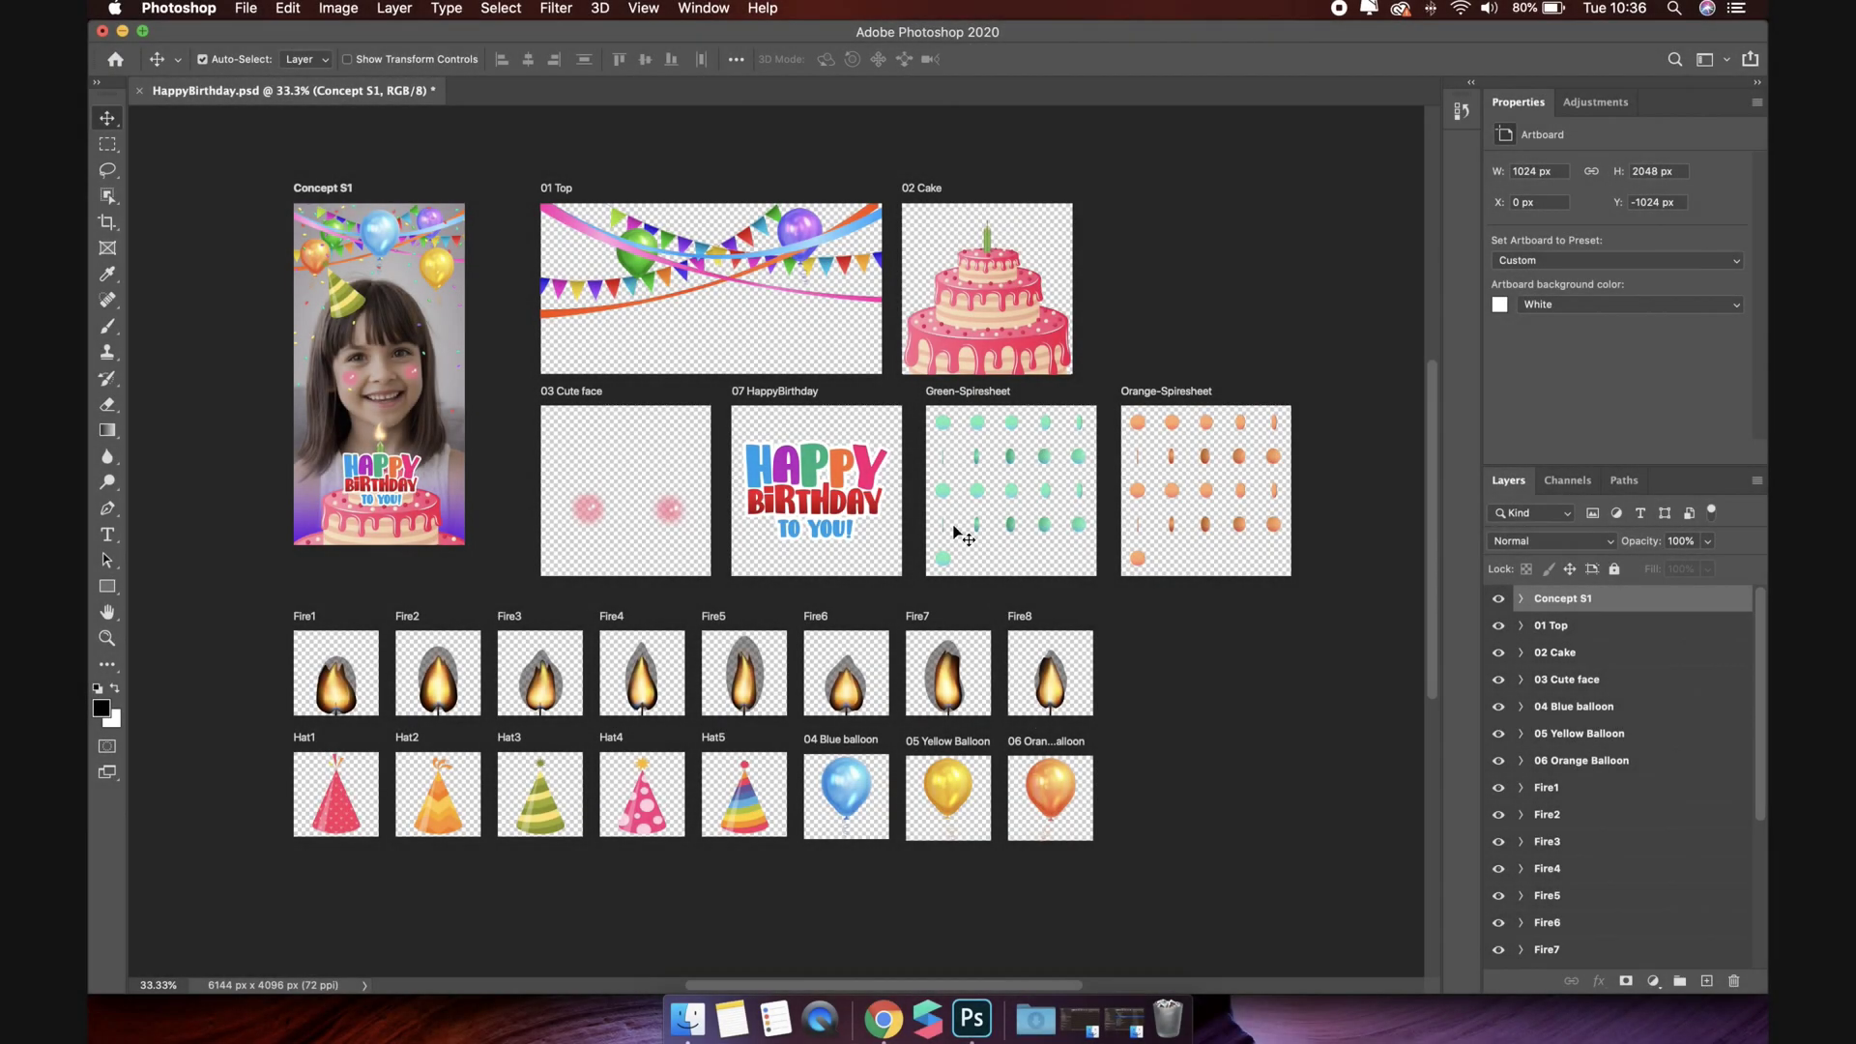
Step: Select all artboard layers and Quick Export them as PNGs into the Assets folder
shift+click(1551, 636)
scroll(1590, 696, down, 5)
shift+click(1570, 957)
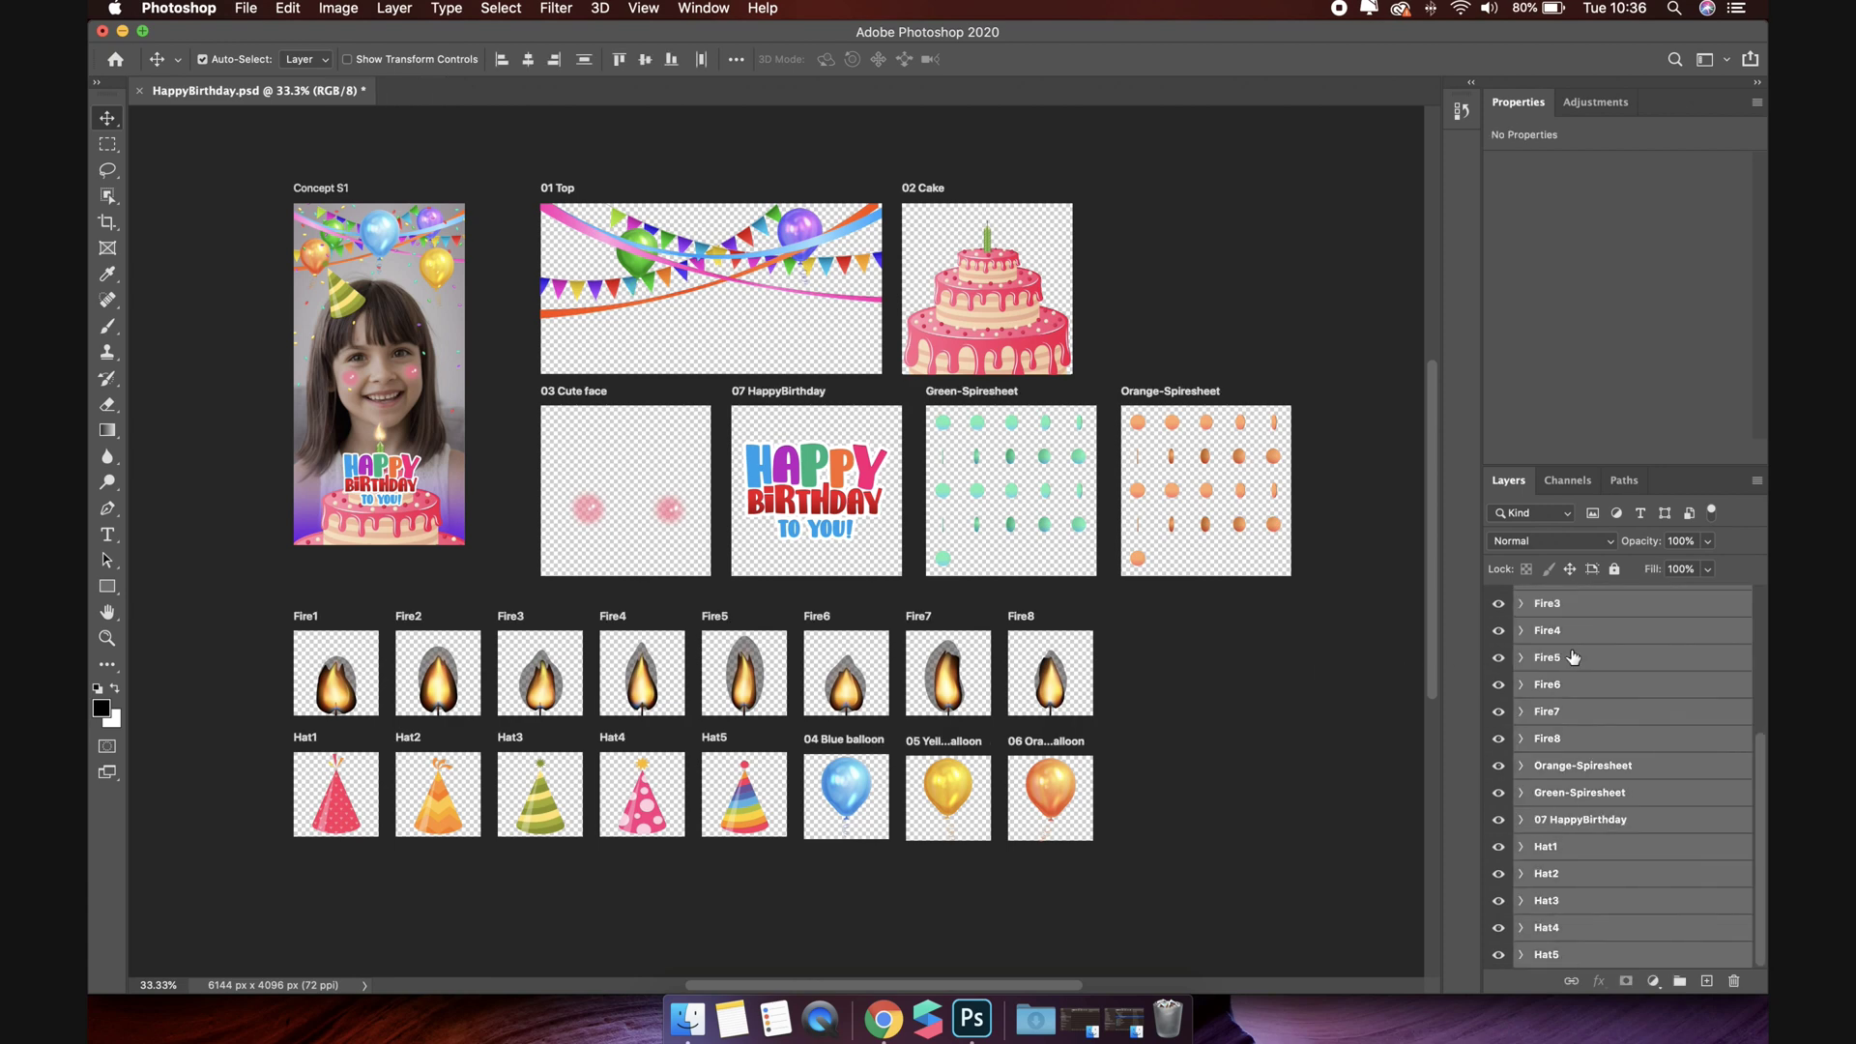
right_click(1573, 657)
click(1490, 322)
click(962, 174)
click(962, 179)
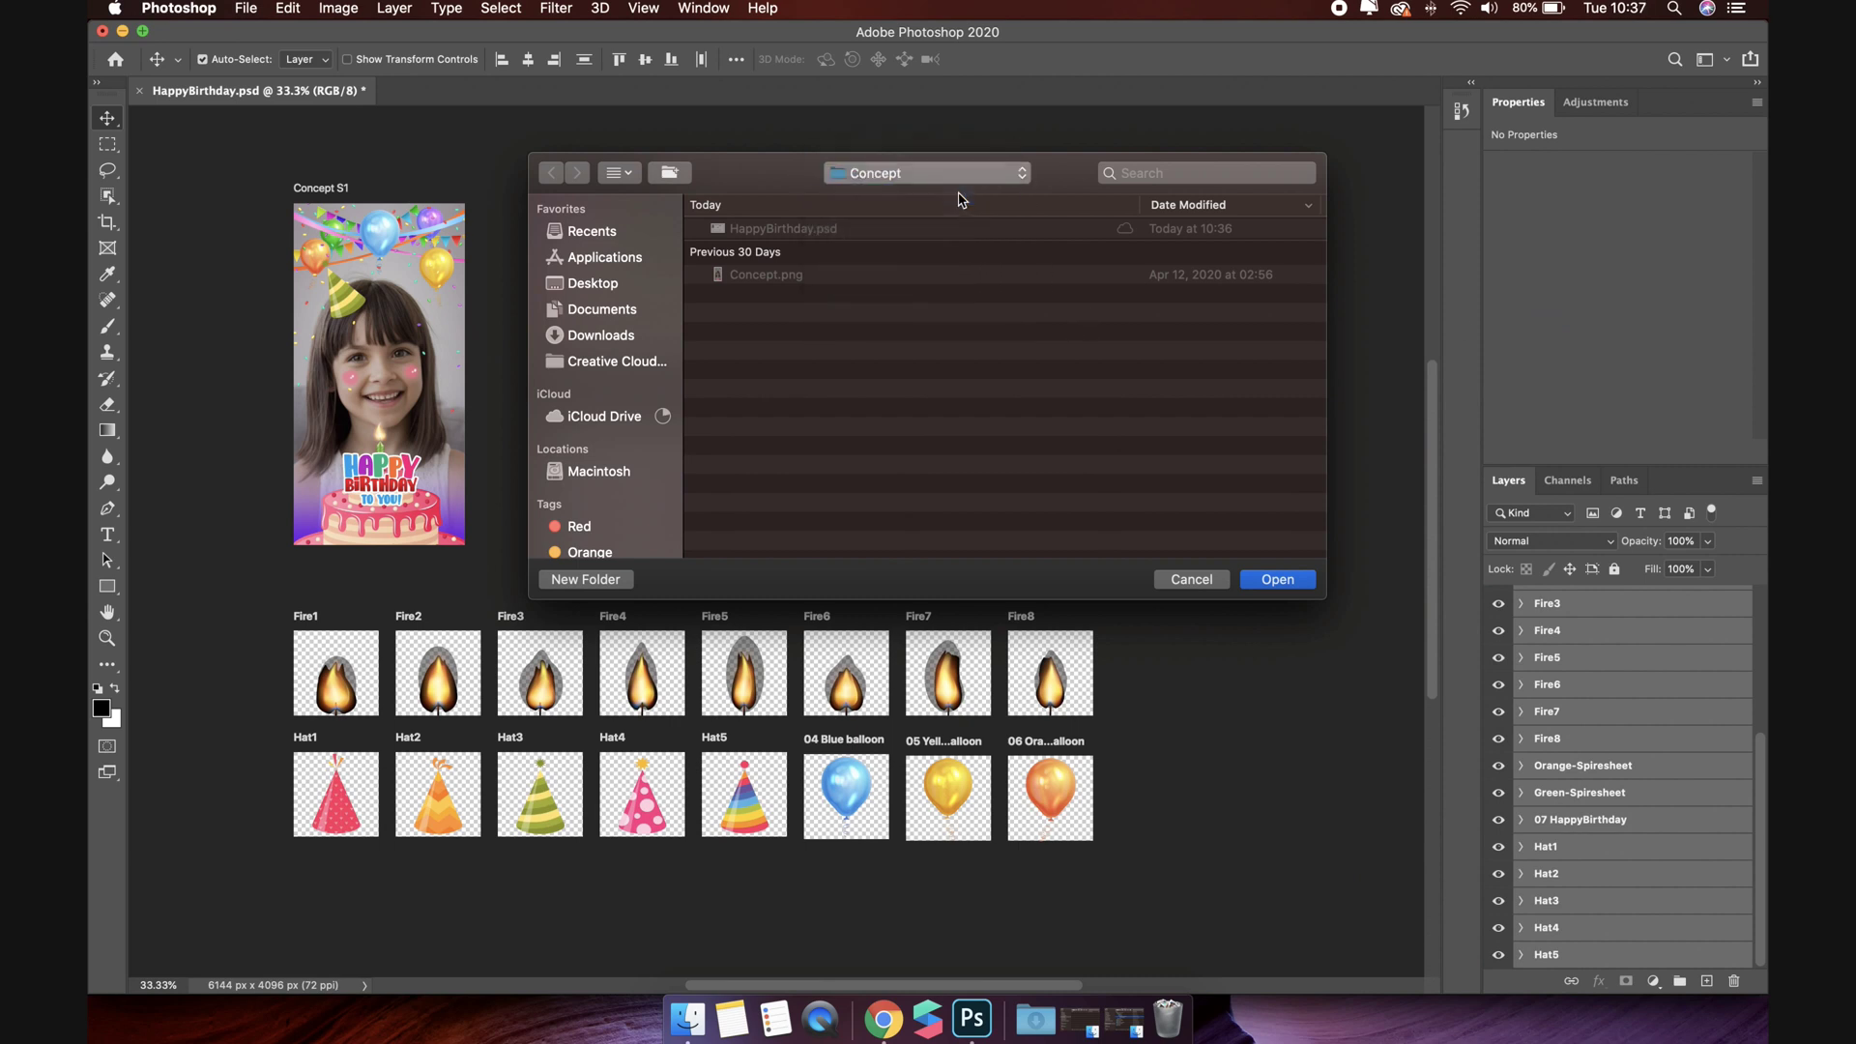
double_click(762, 232)
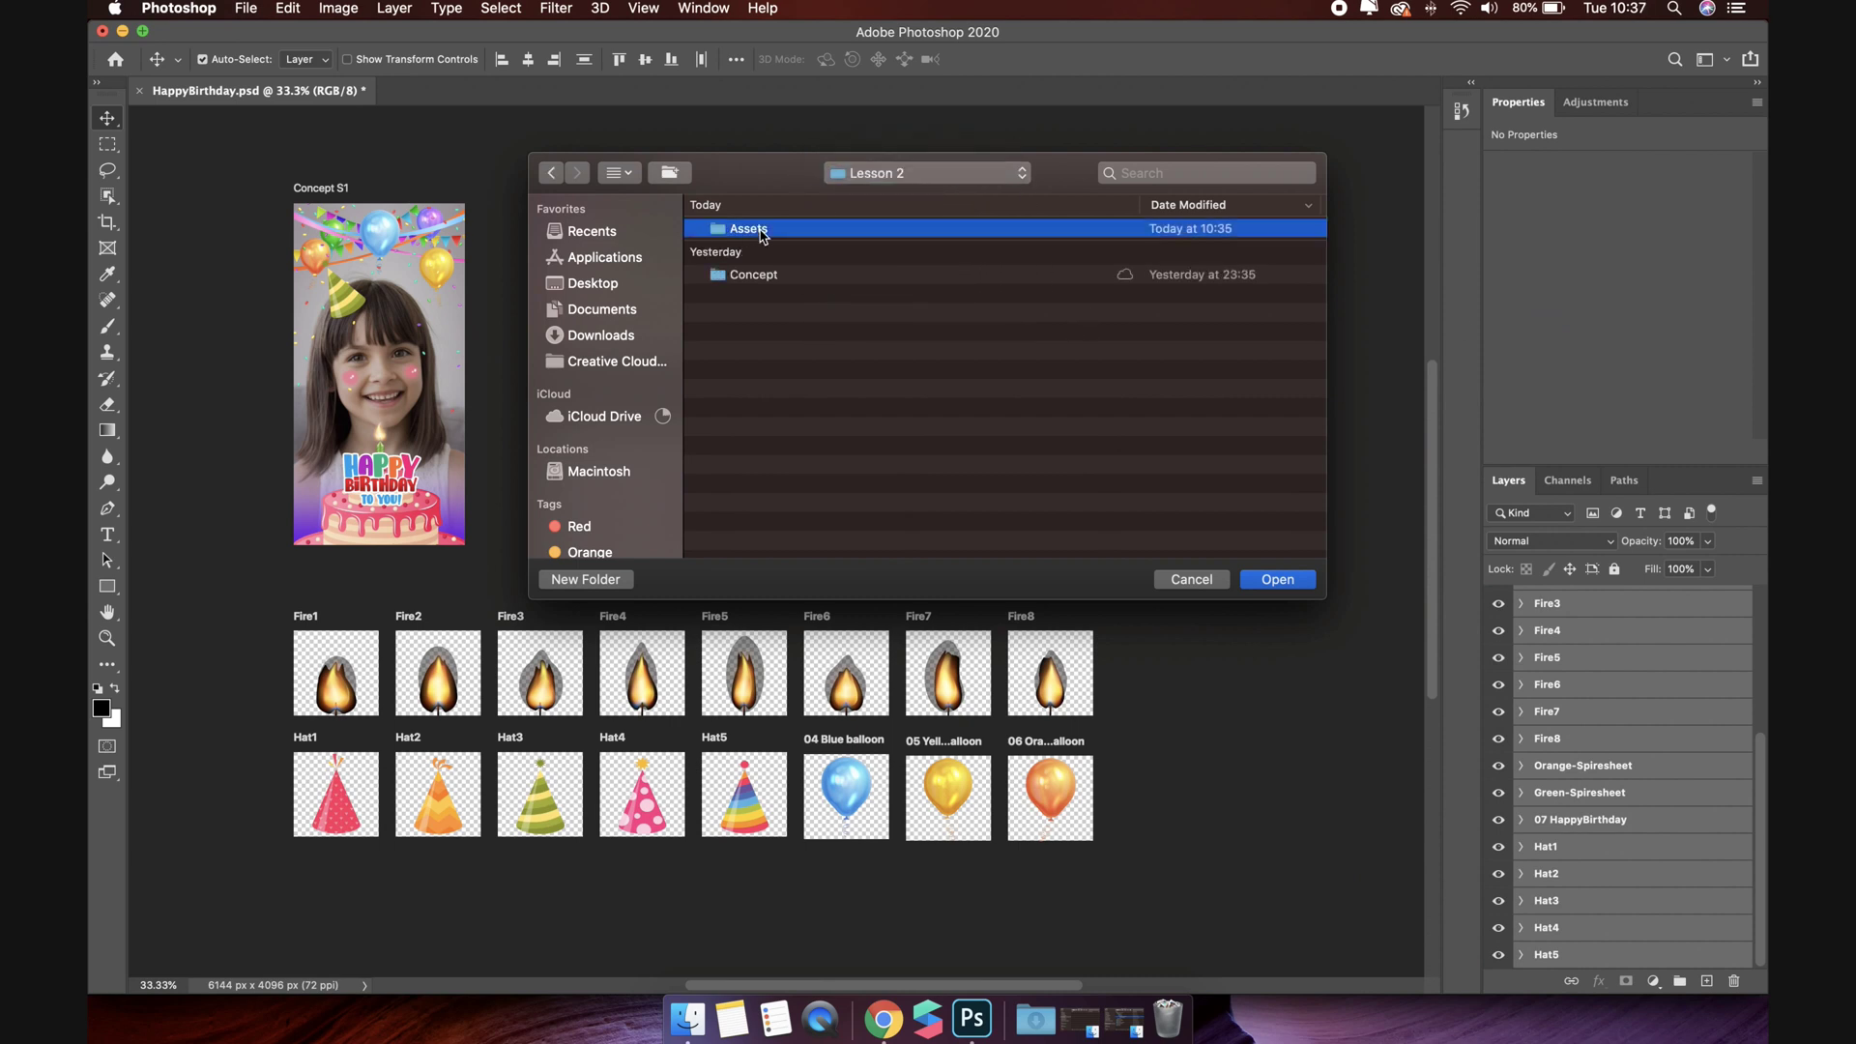
click(1274, 577)
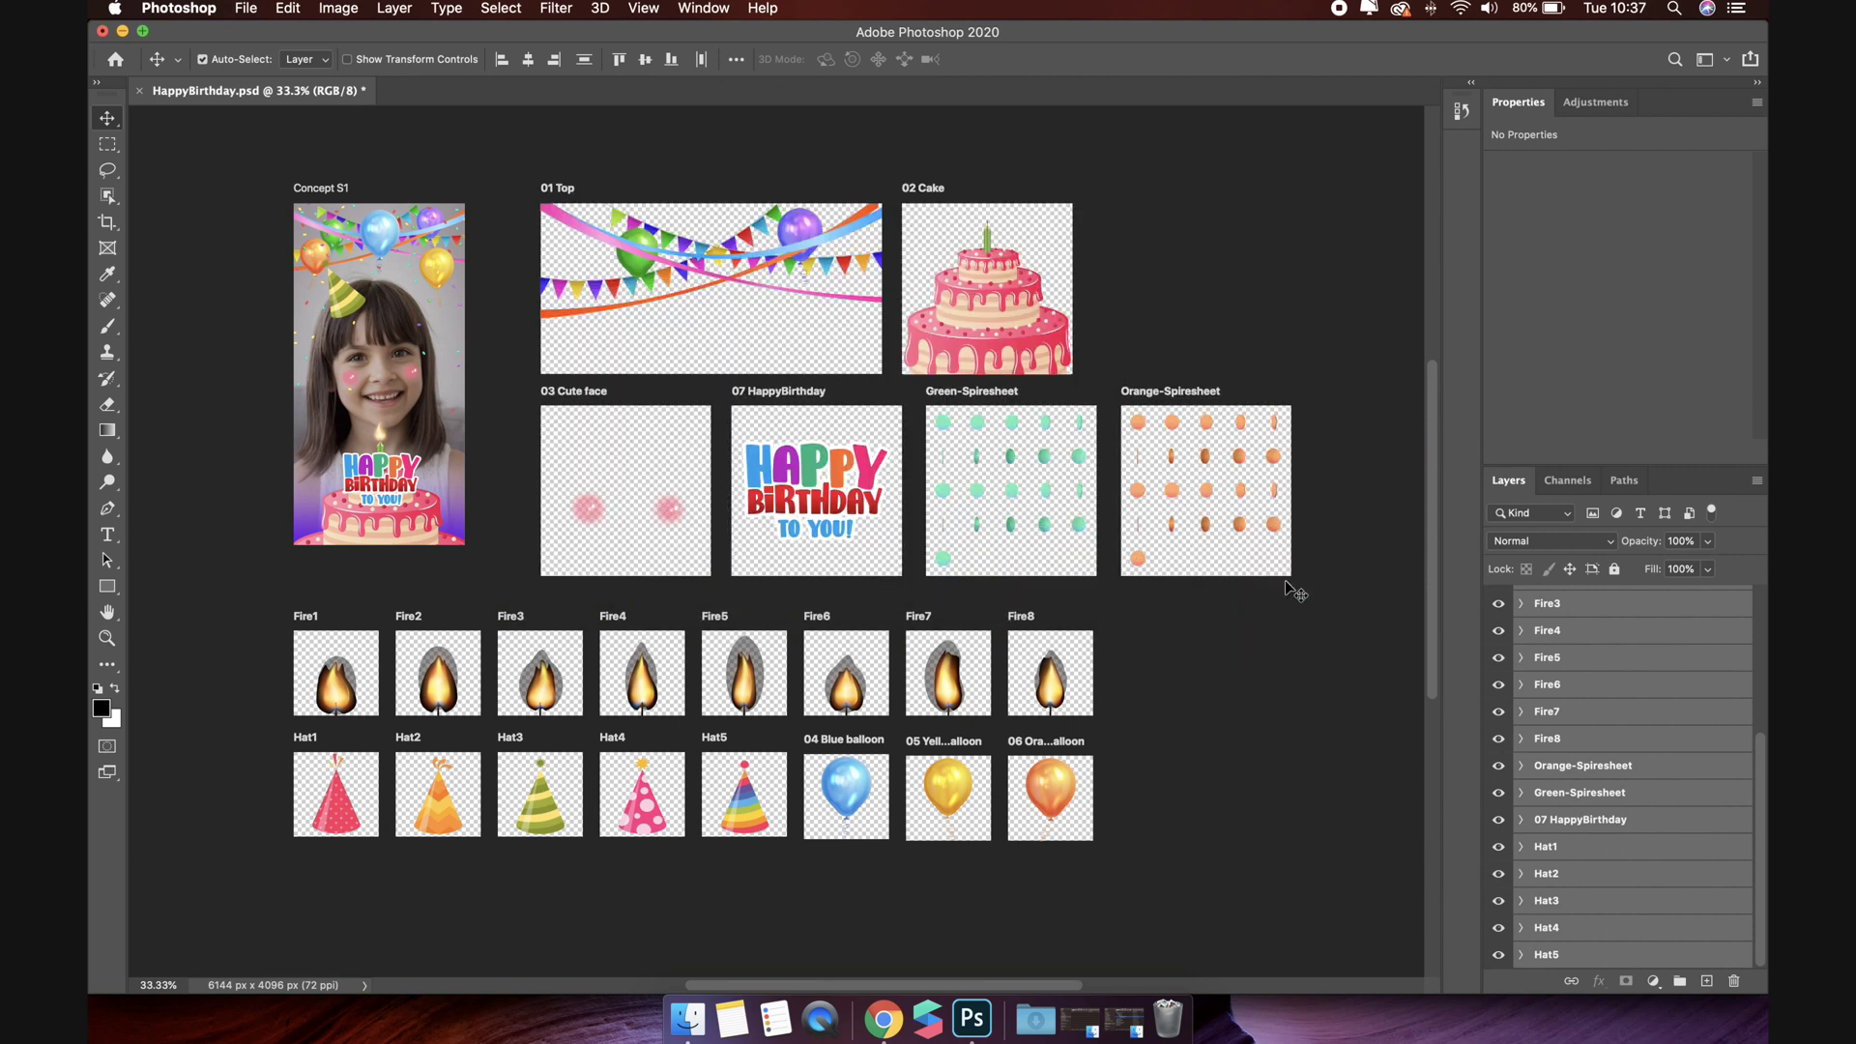
Step: Open Lesson 2 > Assets in Finder and list the exported PNG files by name
click(694, 1020)
double_click(928, 145)
double_click(815, 140)
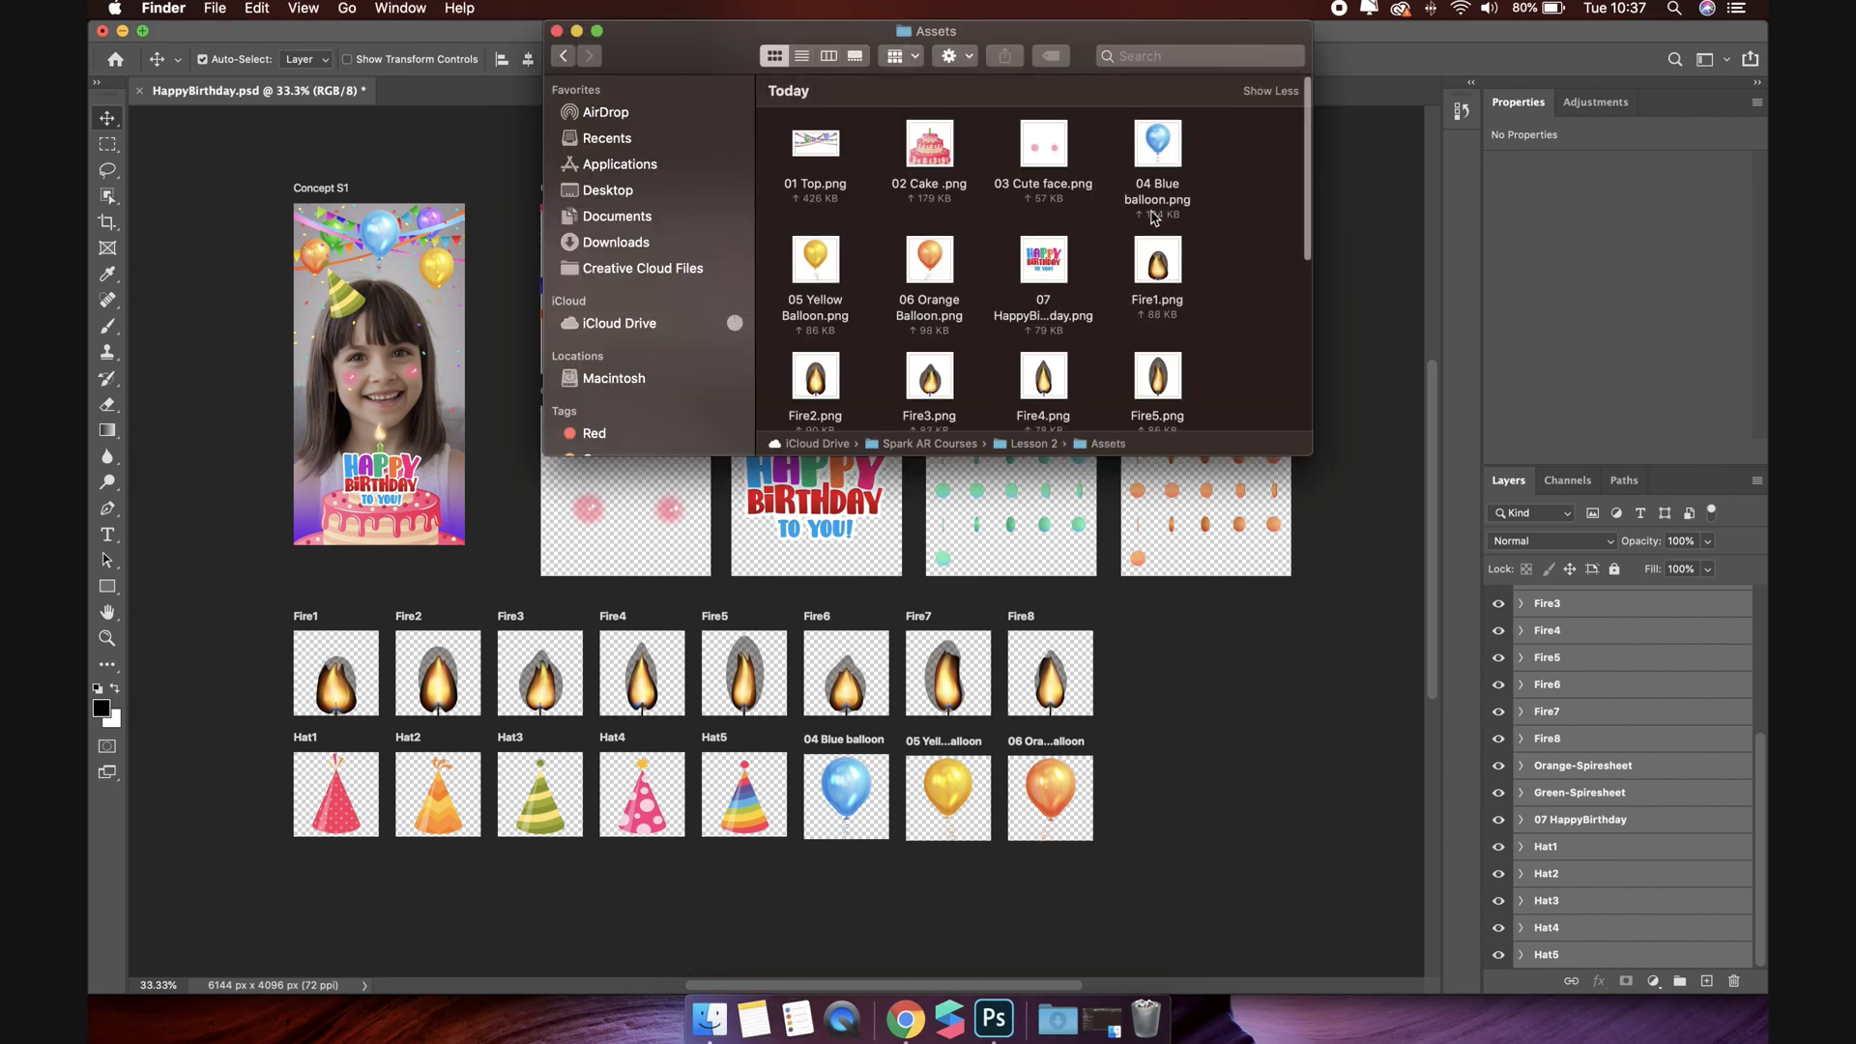
click(801, 56)
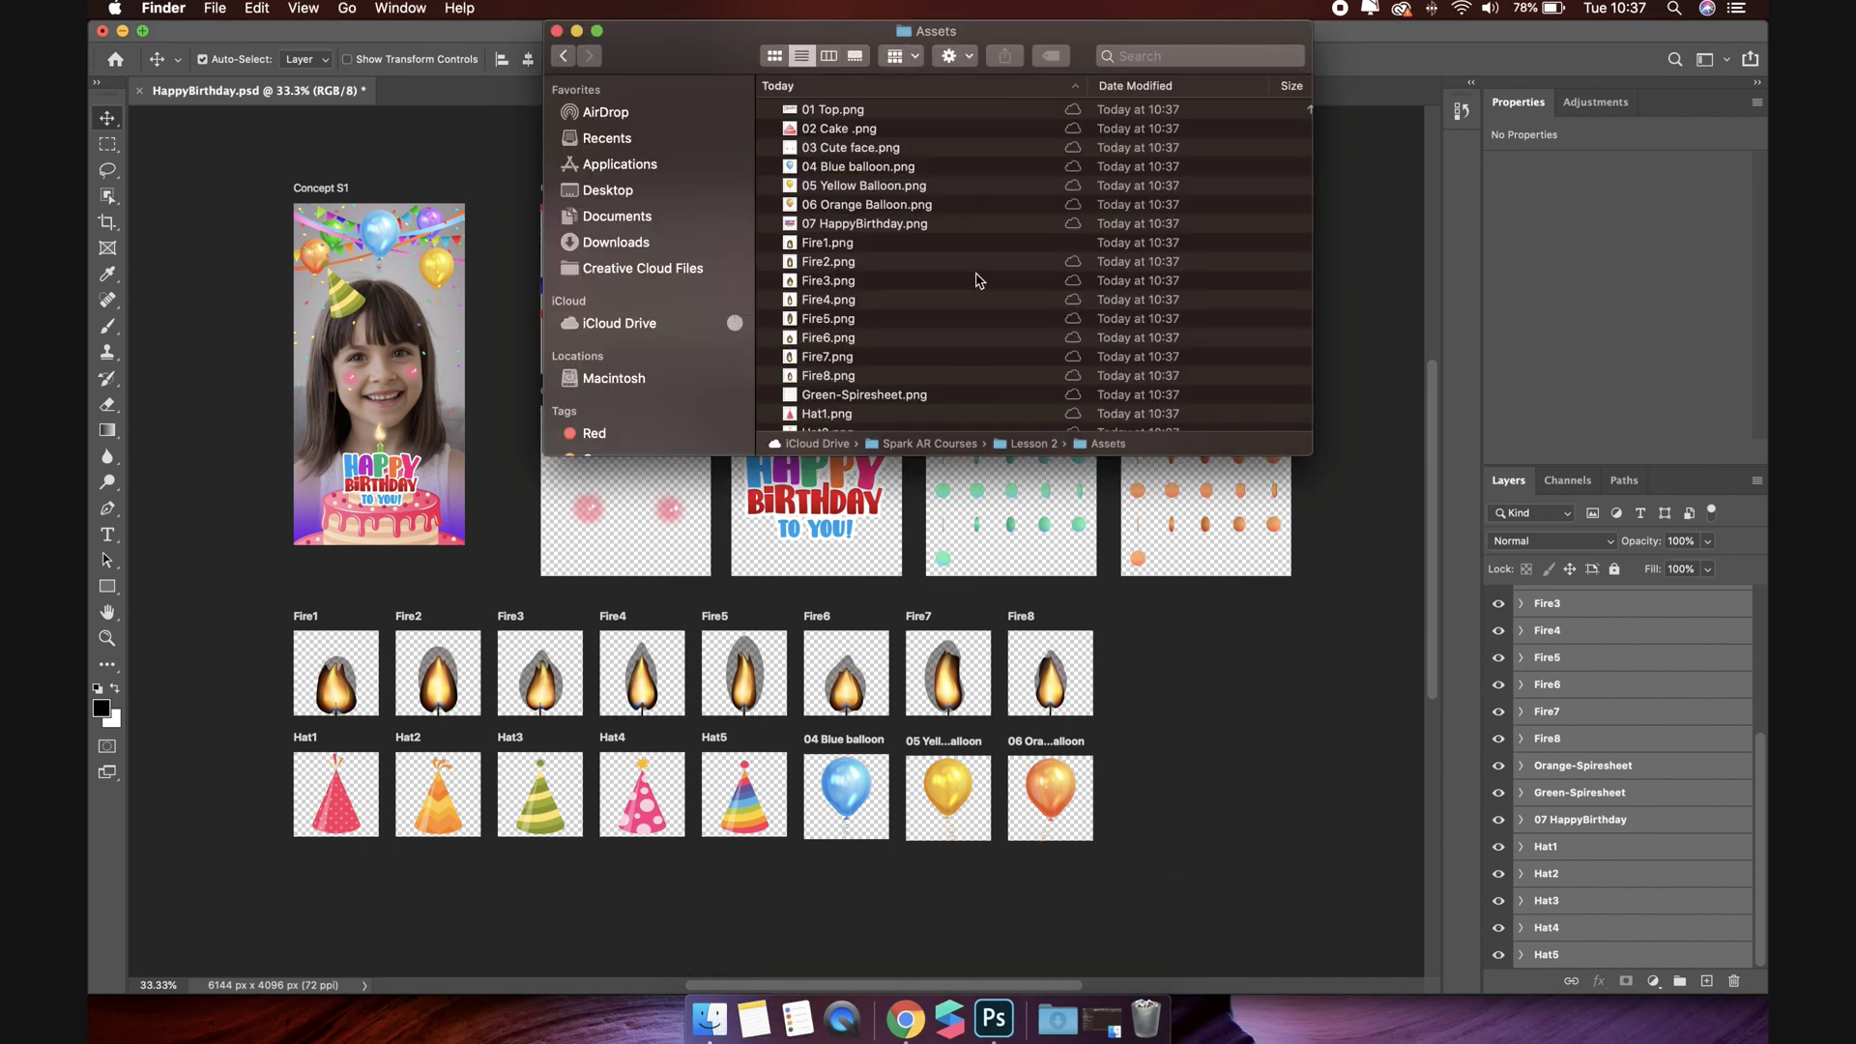
scroll(836, 354, down, 3)
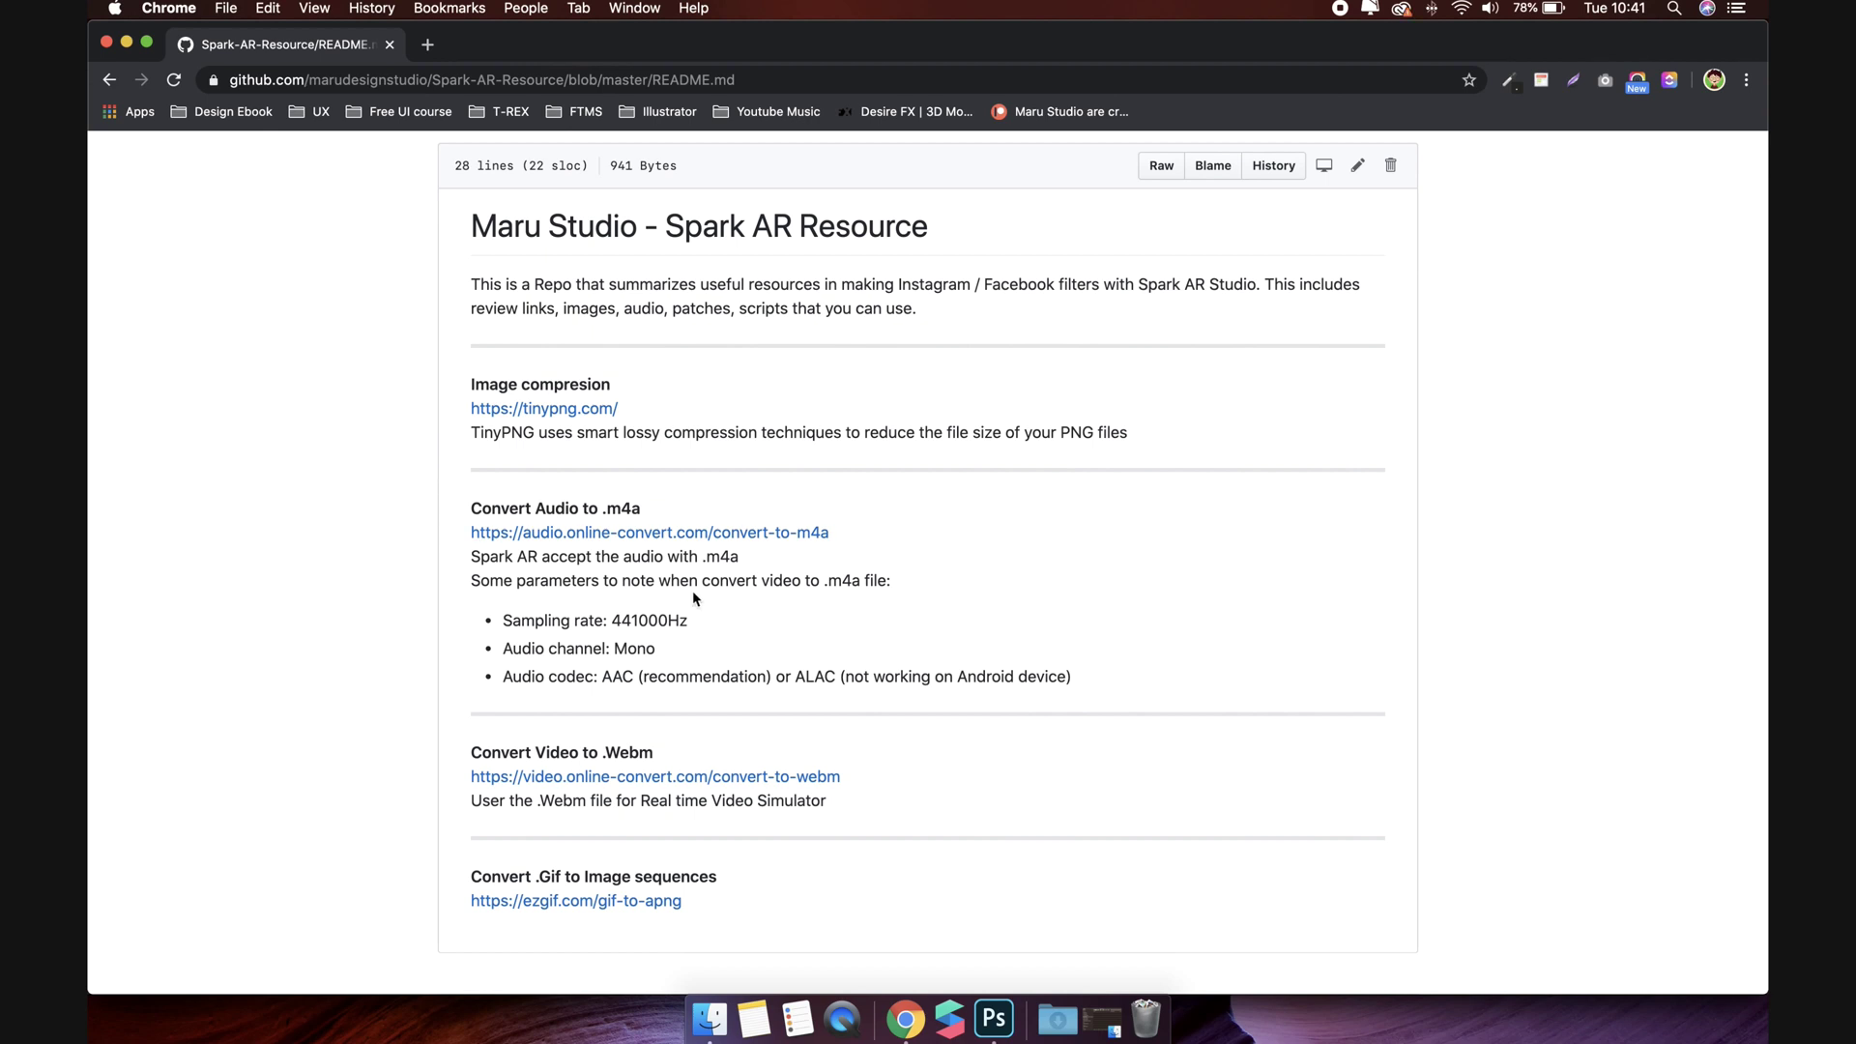
Step: Compress 01 Top–07 HappyBirthday plus the Green and Orange spritesheets on TinyPNG and download them
click(592, 410)
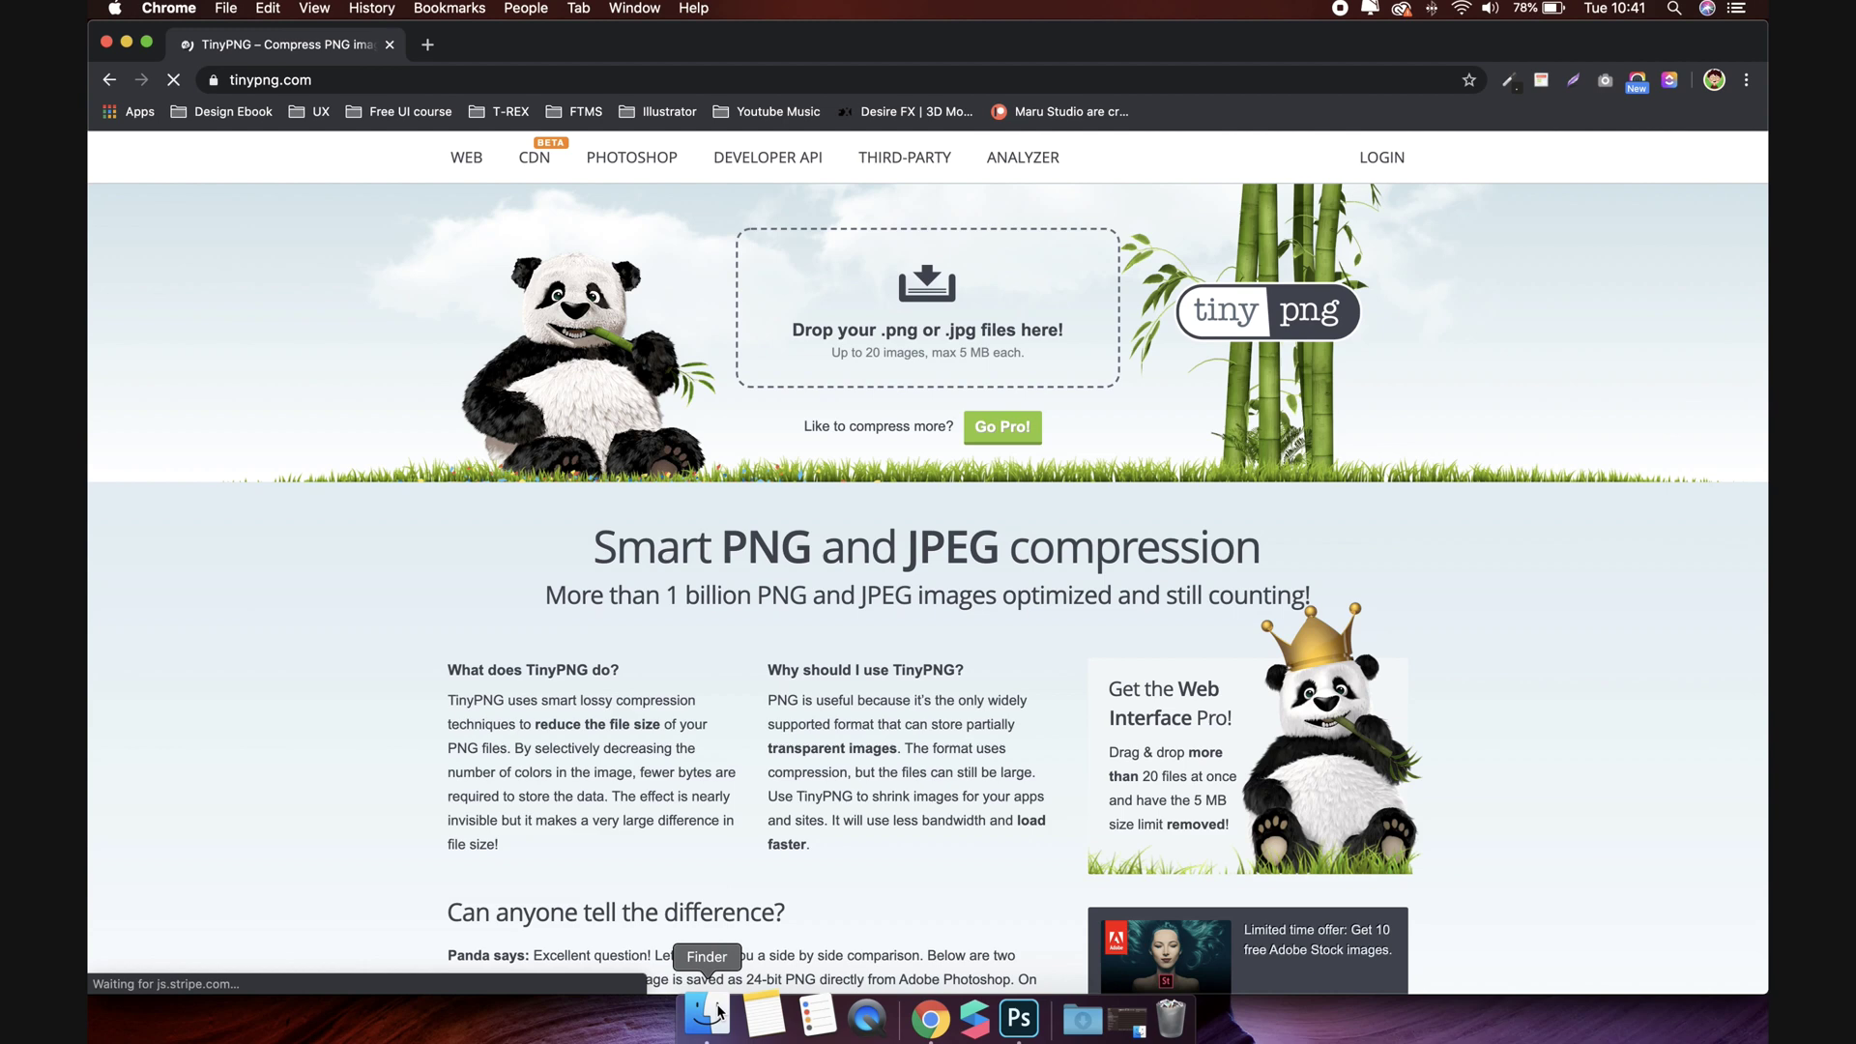
click(710, 1018)
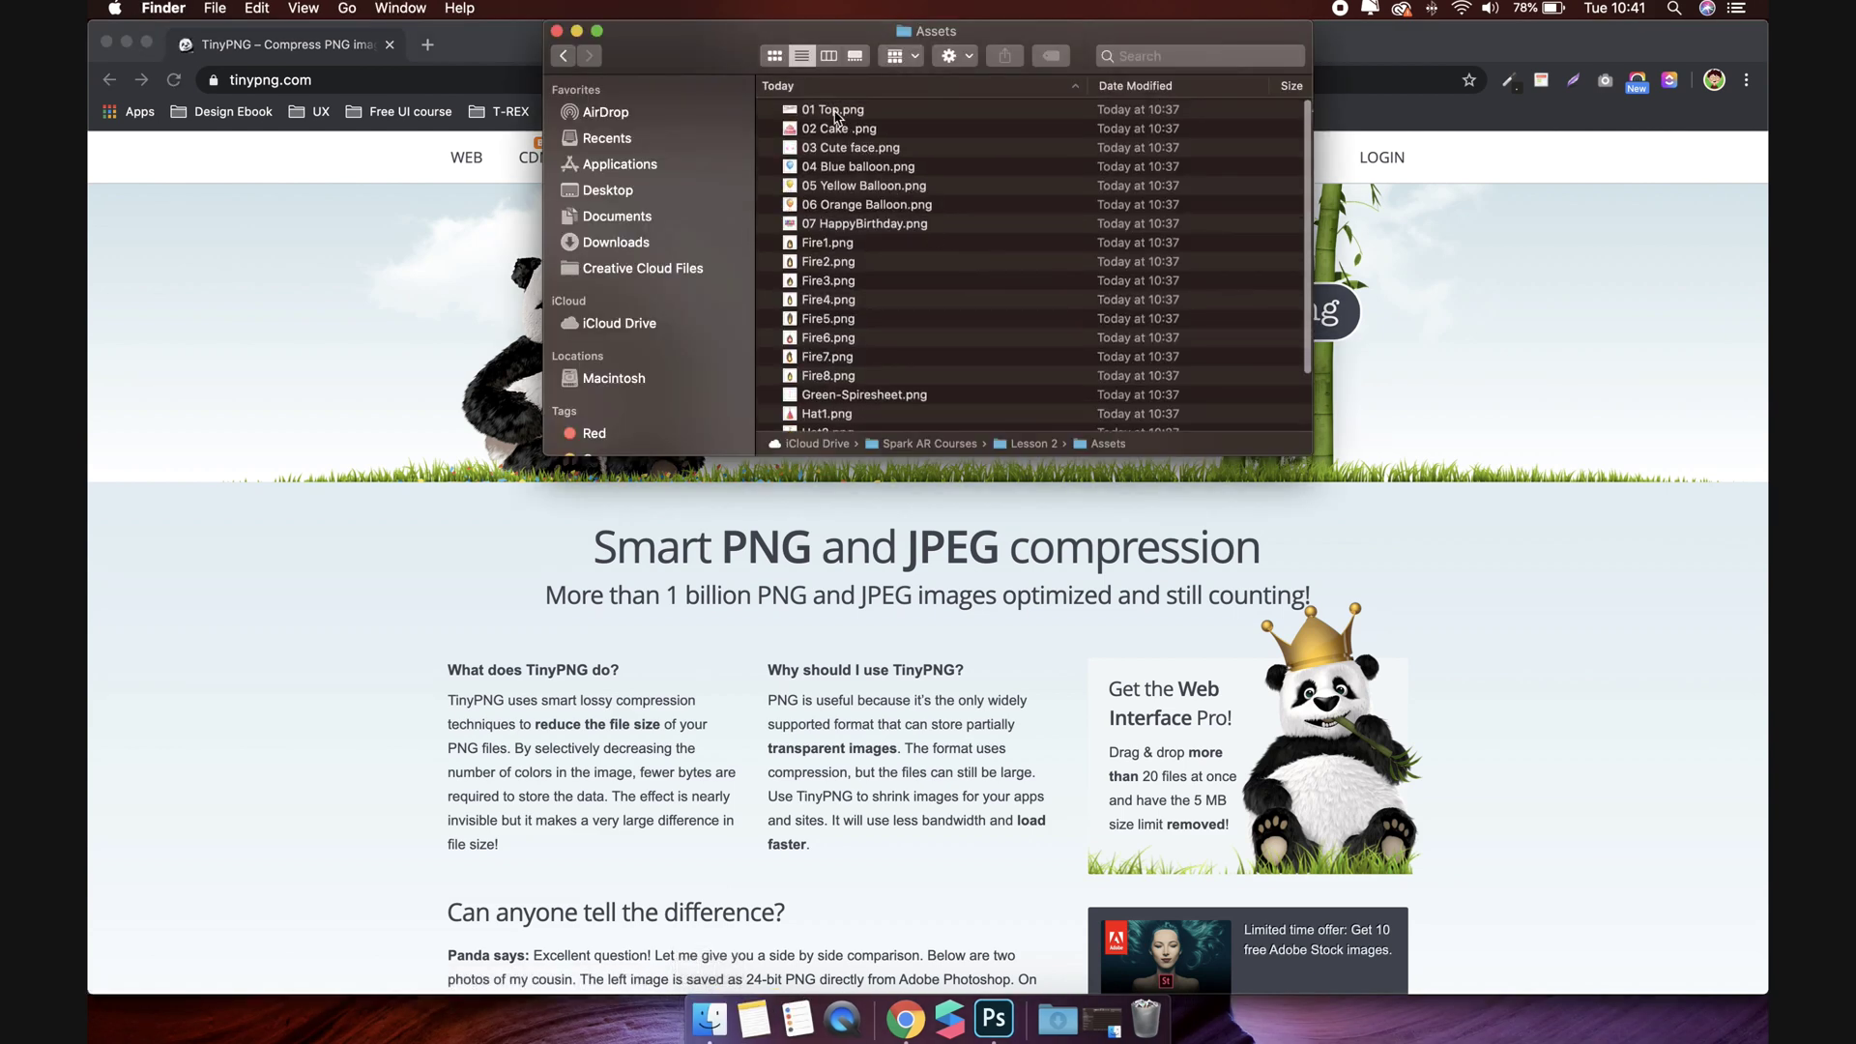
click(834, 110)
shift+click(848, 224)
drag(729, 61, 1165, 83)
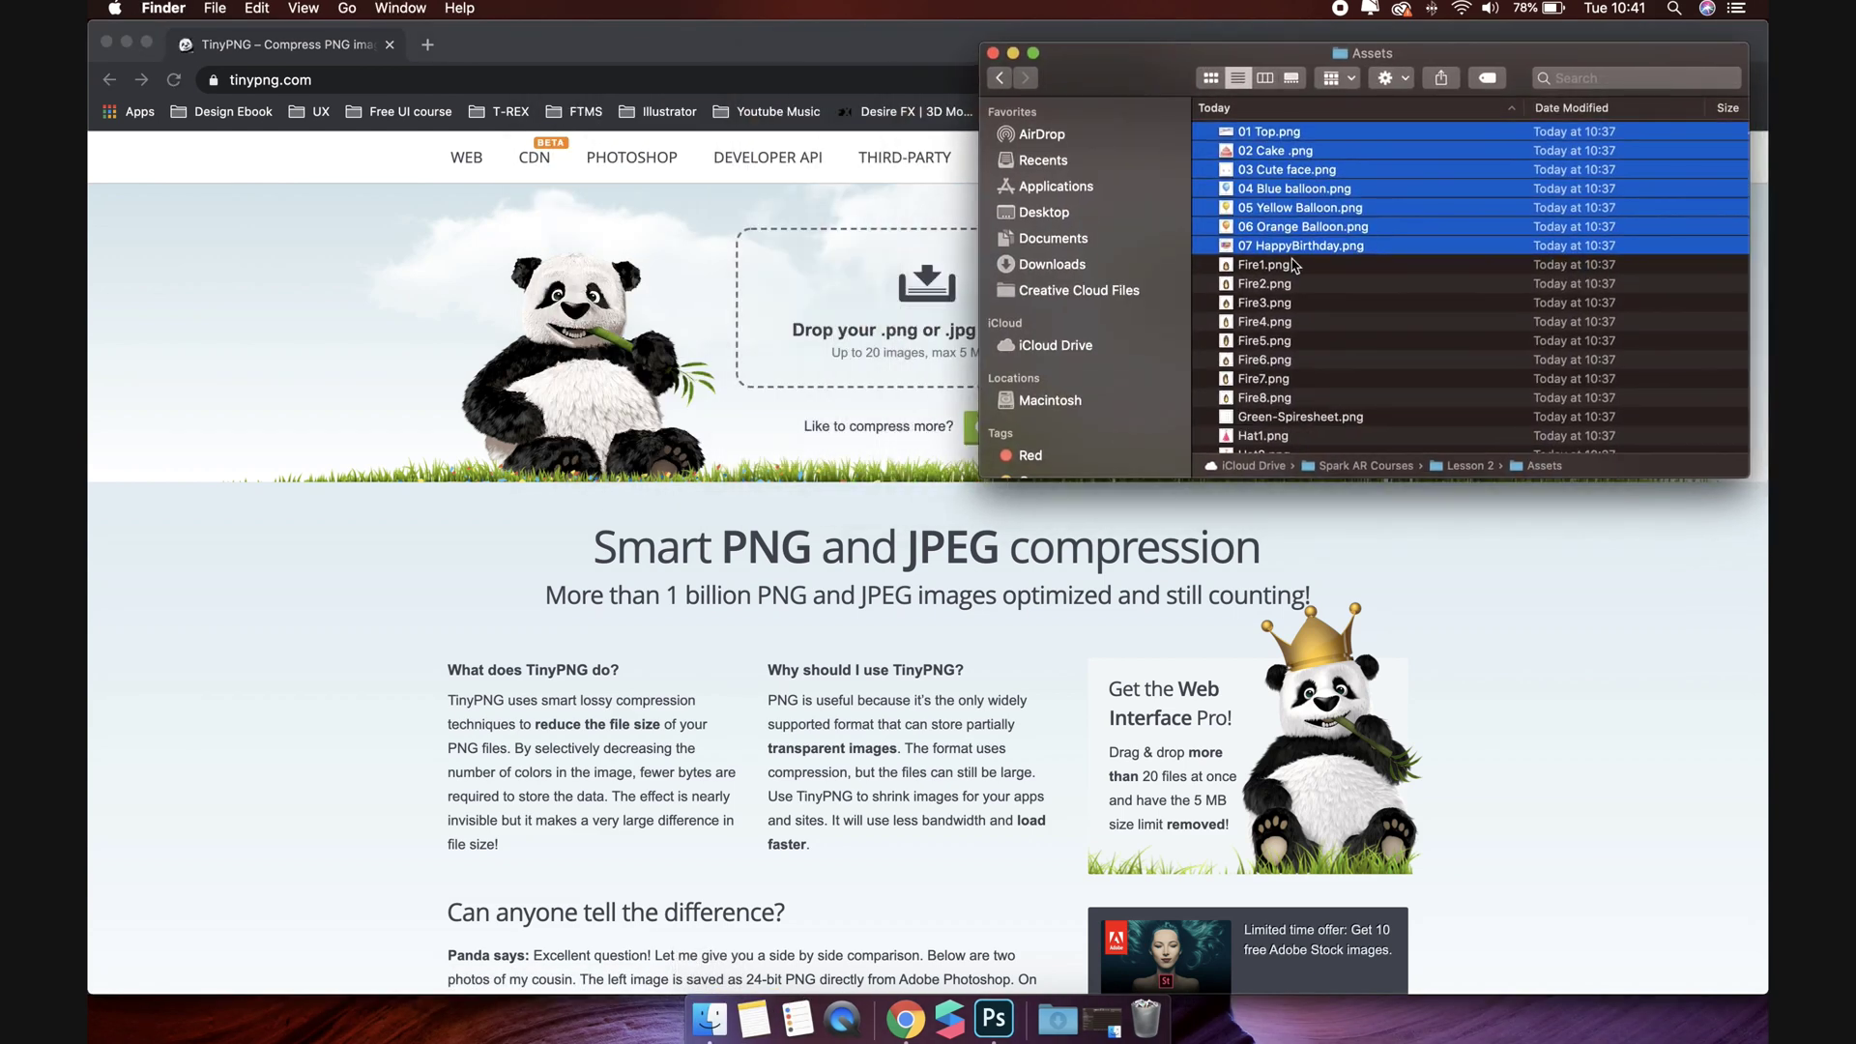
super+click(1305, 414)
scroll(1327, 380, down, 3)
super+click(1330, 444)
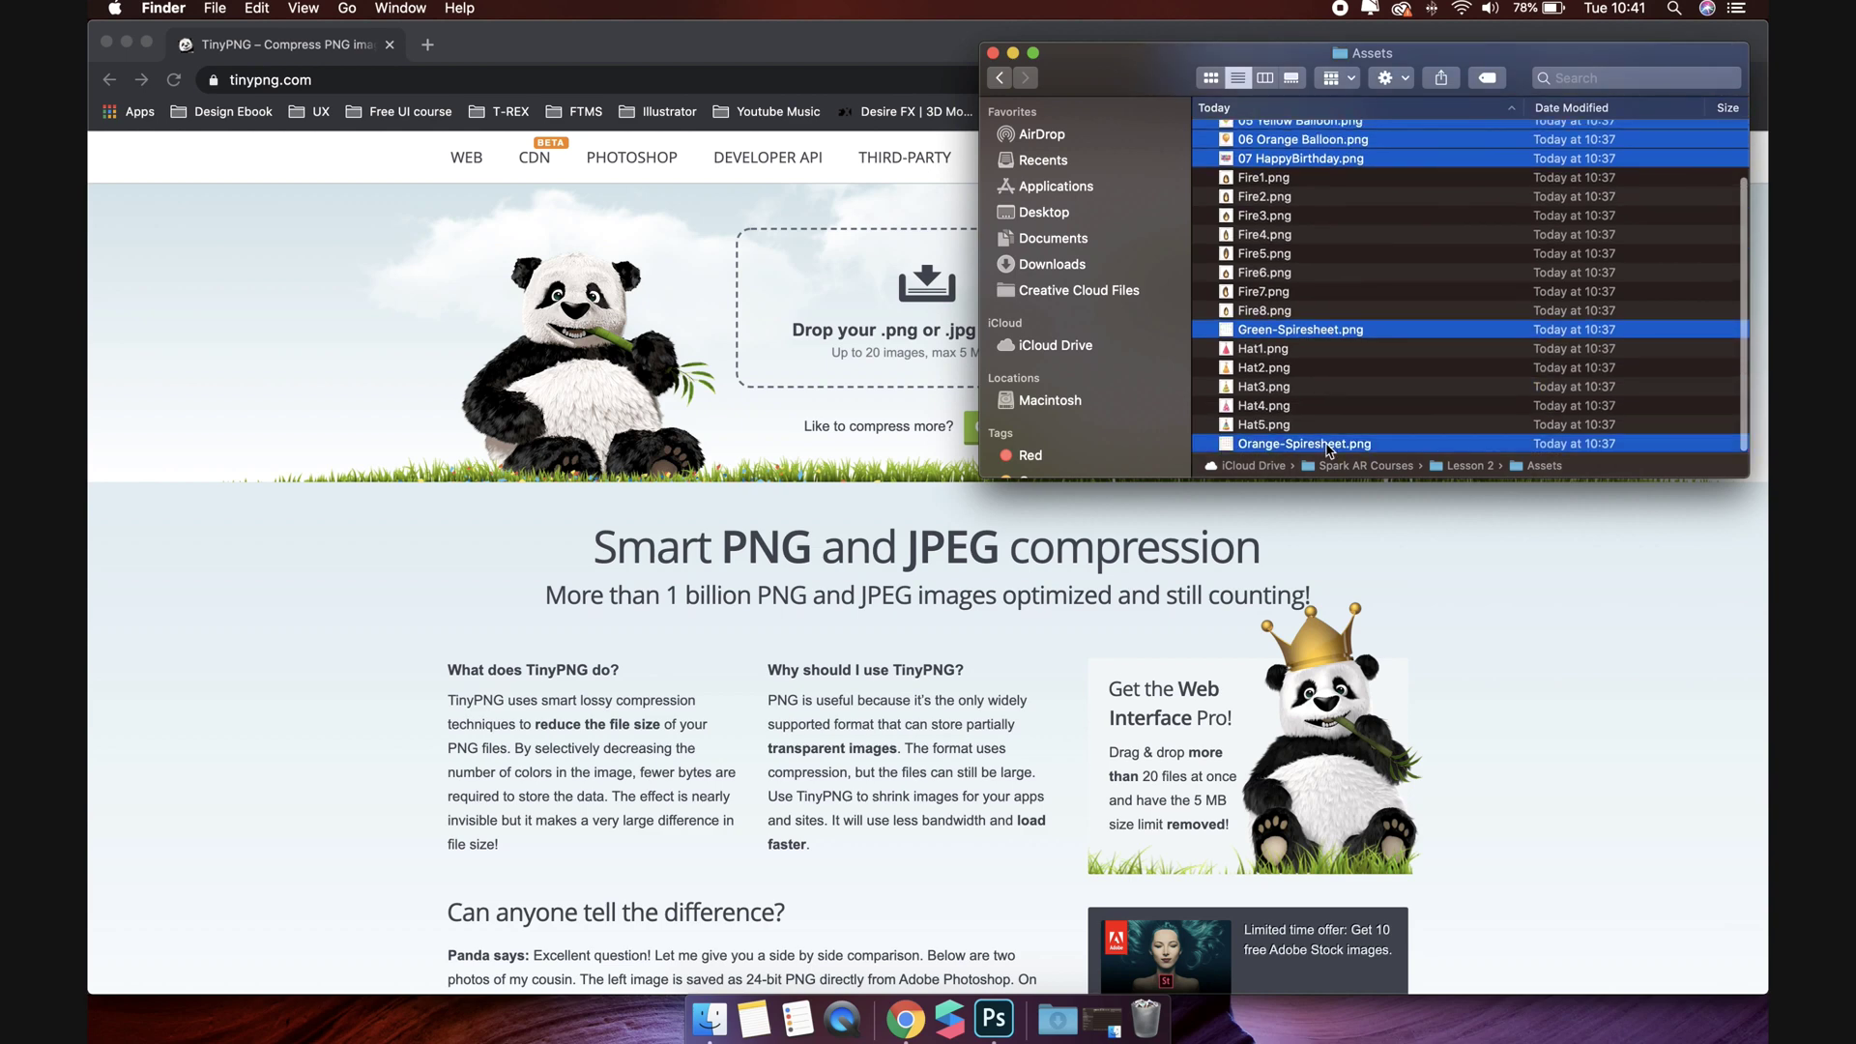
drag(1261, 147, 900, 283)
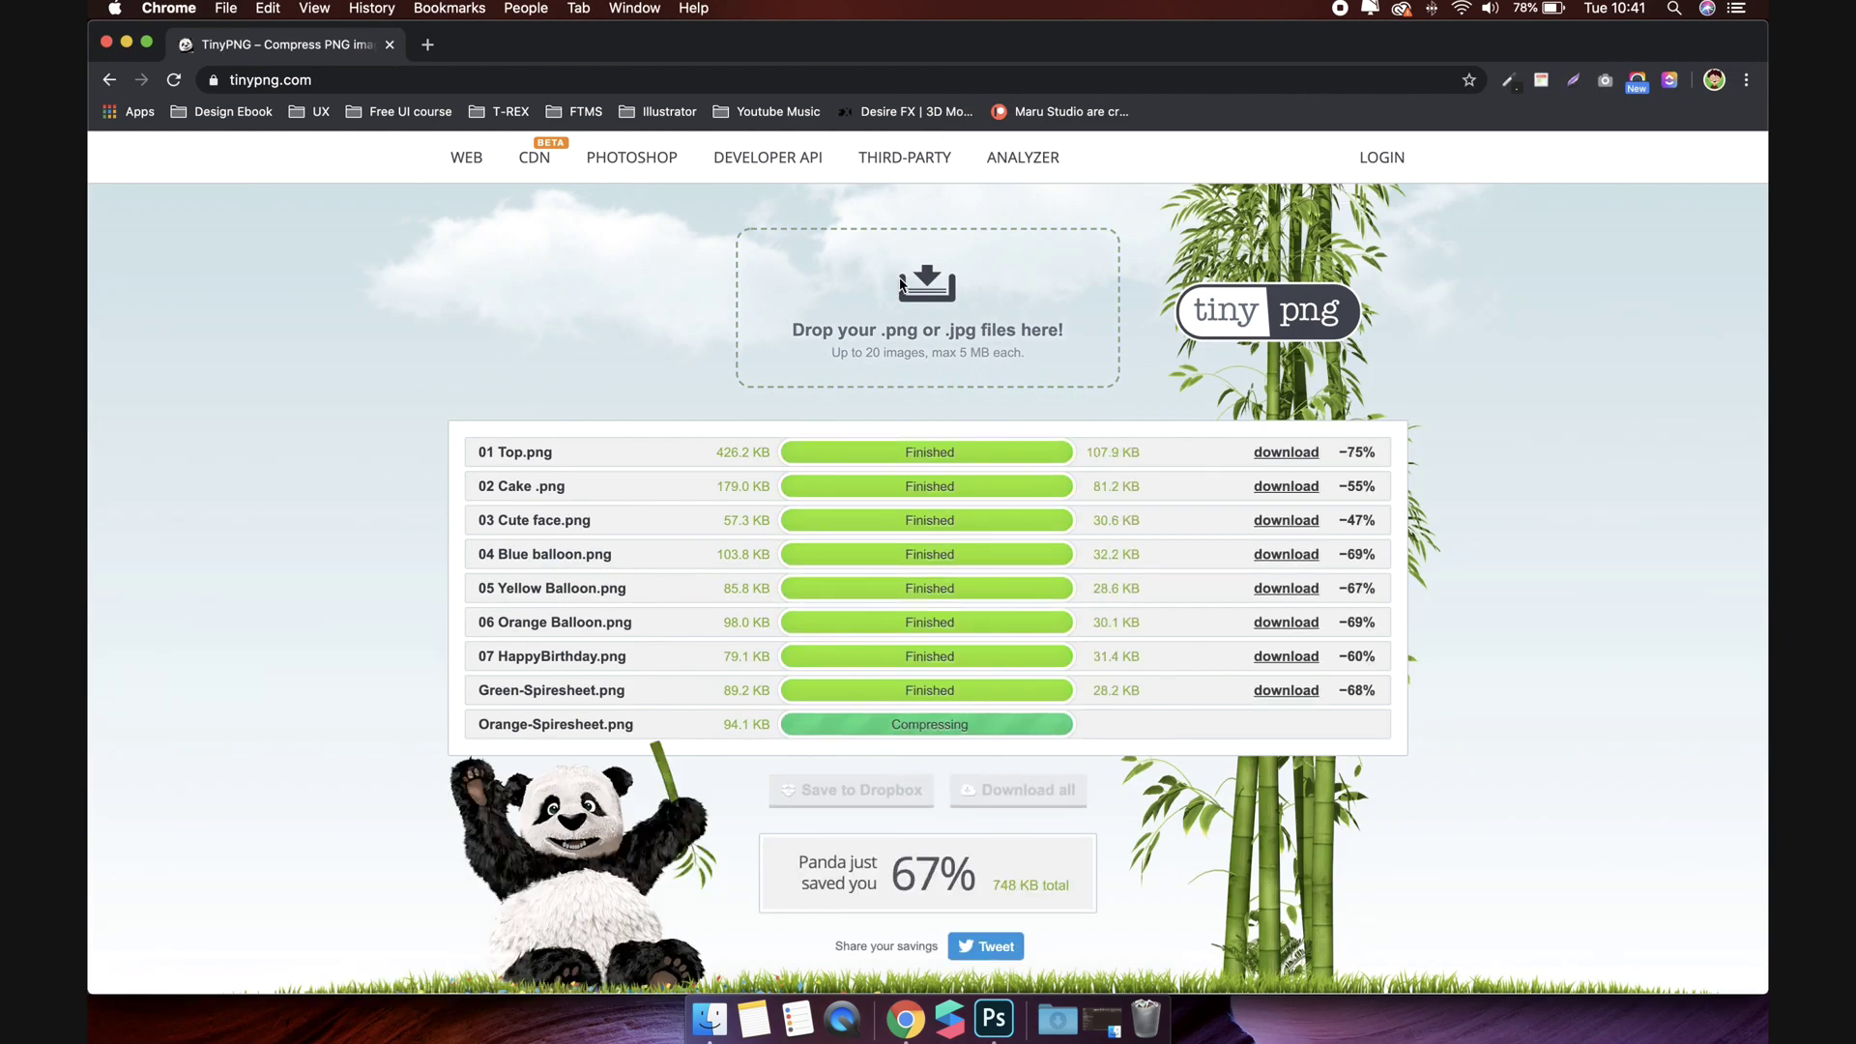
click(1000, 795)
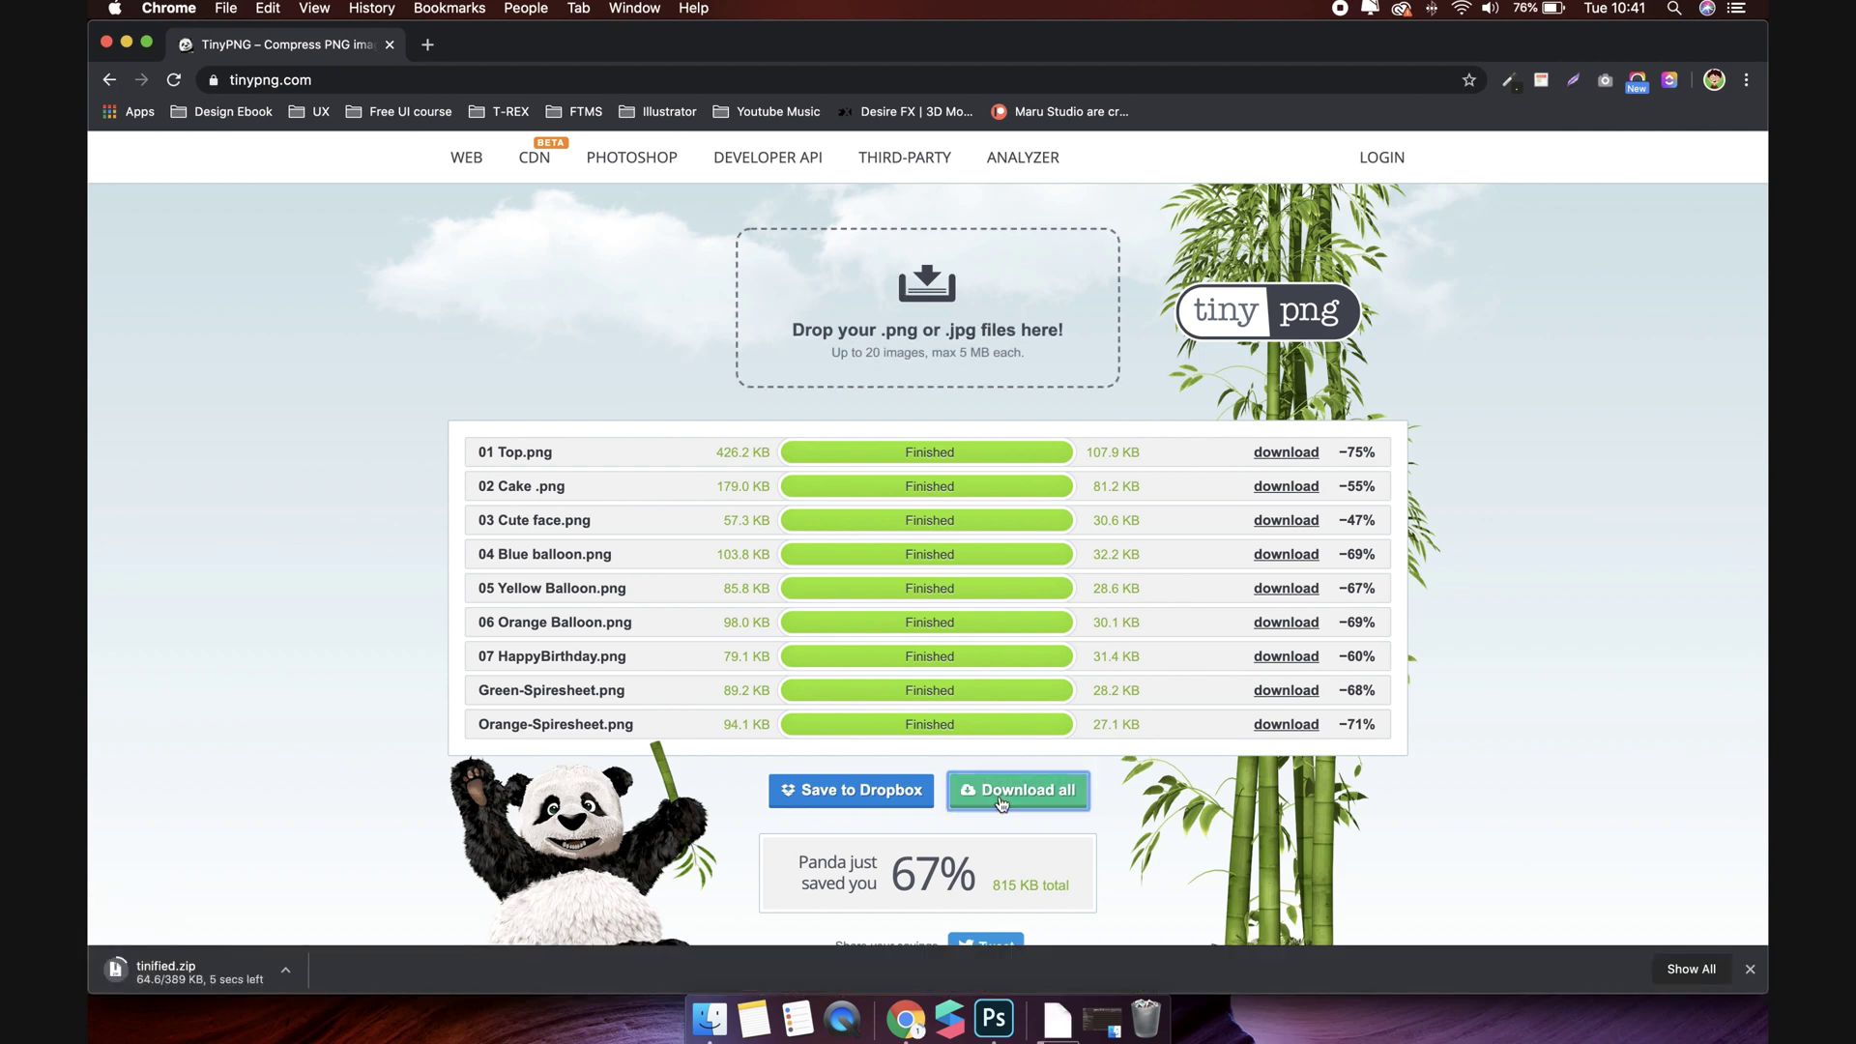
Step: Compress Fire1–8 and Hat1–5 as a second TinyPNG batch and download that archive
click(175, 81)
click(709, 1017)
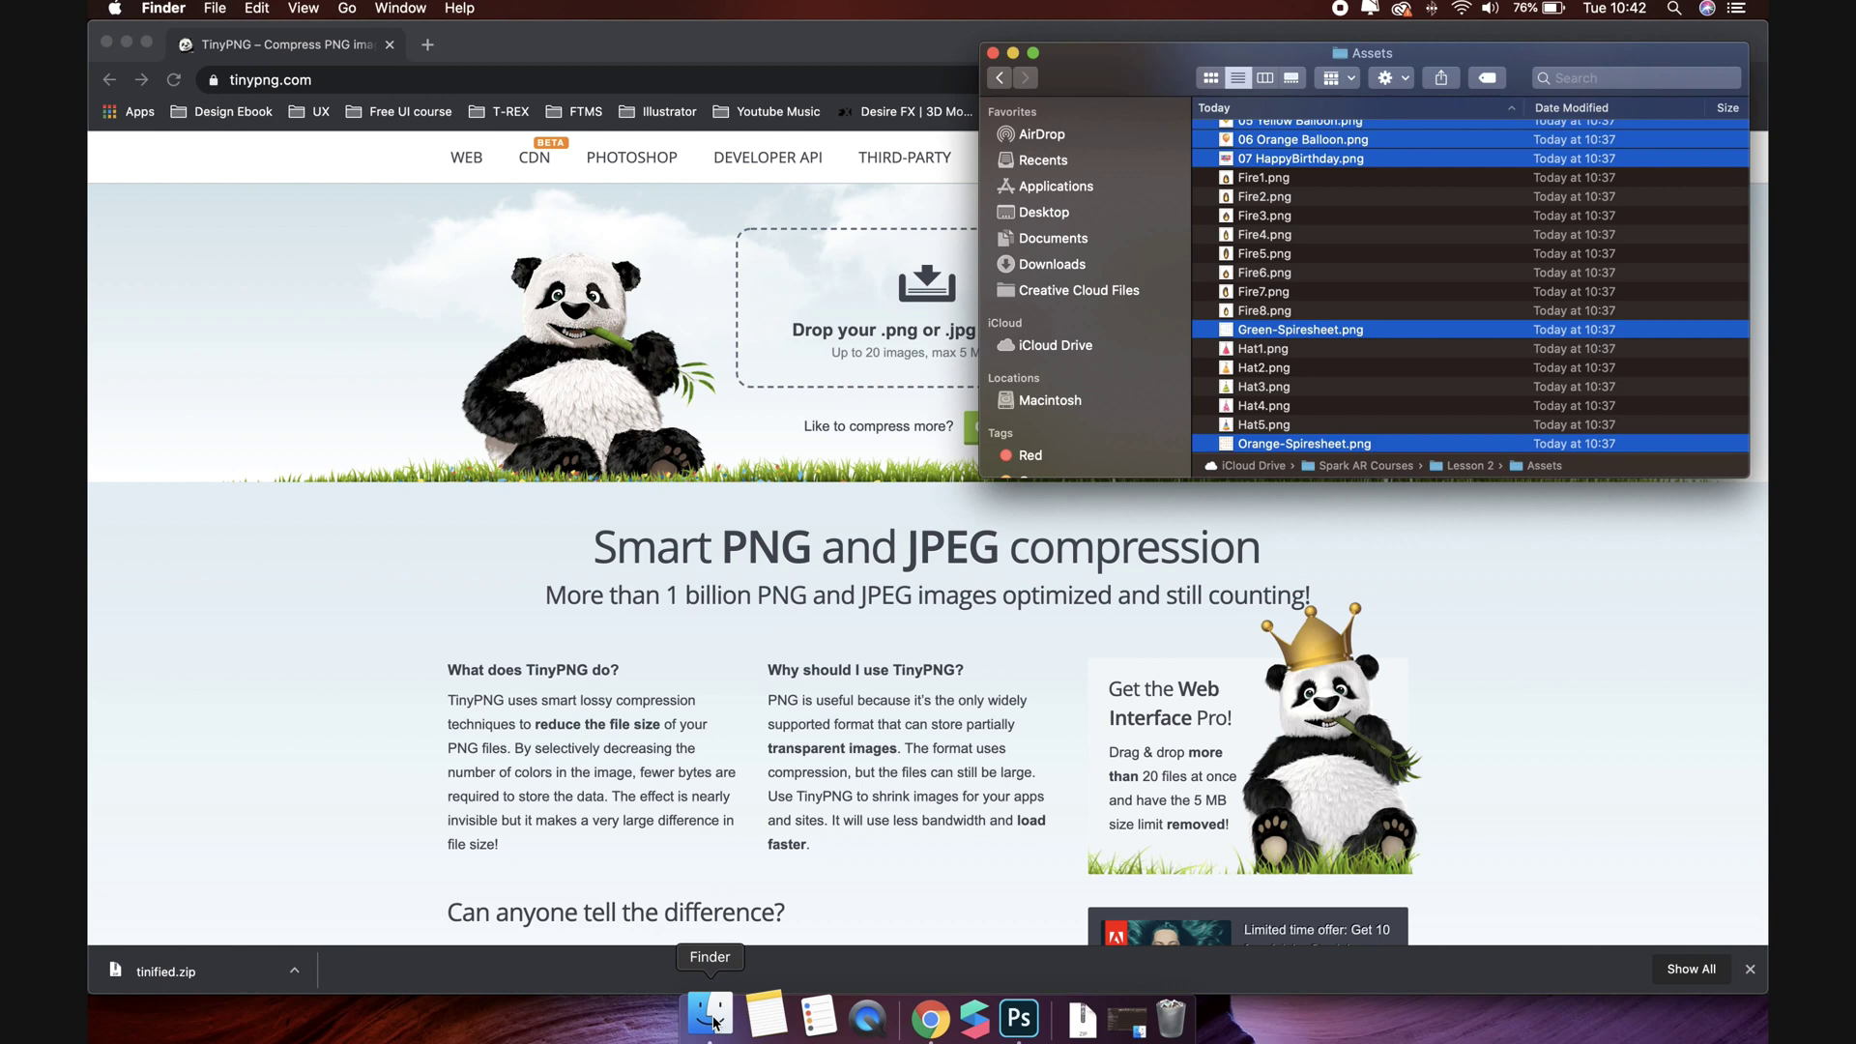
click(1287, 180)
shift+click(1266, 310)
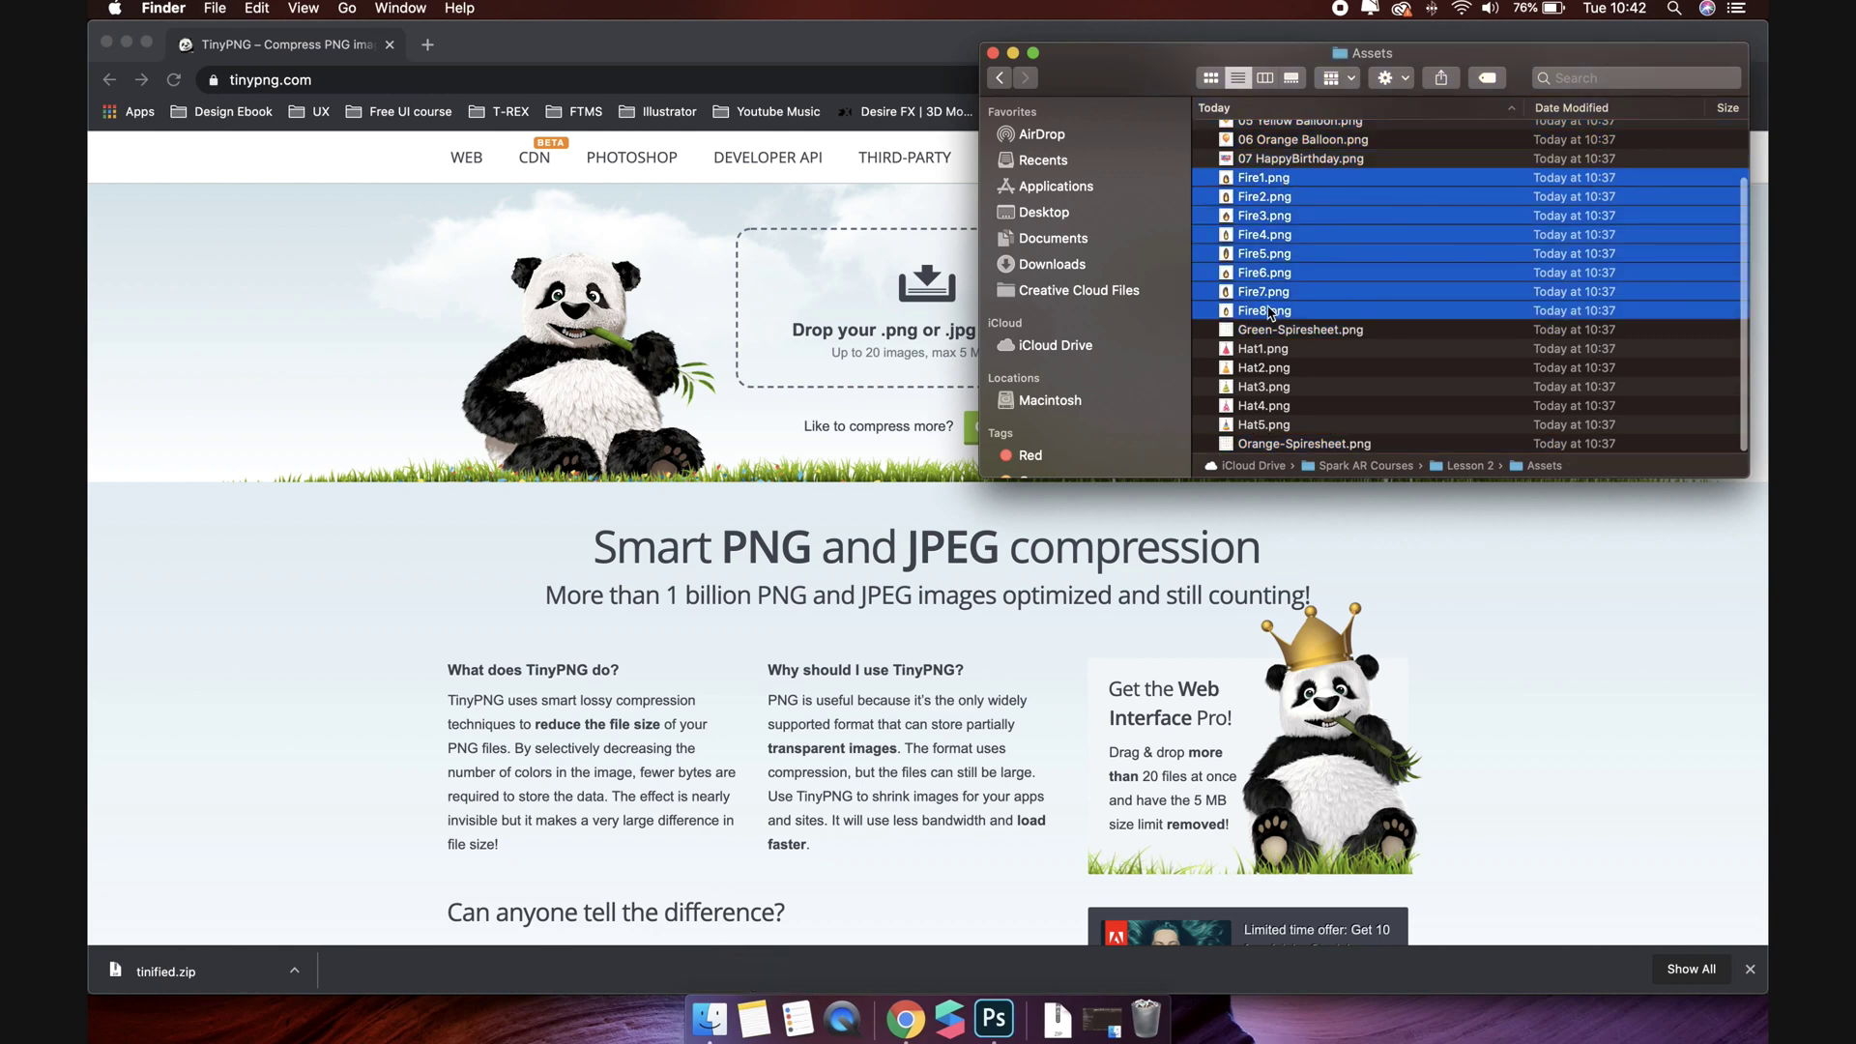
super+click(1264, 349)
super+click(1264, 368)
super+click(1266, 386)
super+click(1274, 406)
super+click(1266, 424)
drag(1267, 425, 899, 357)
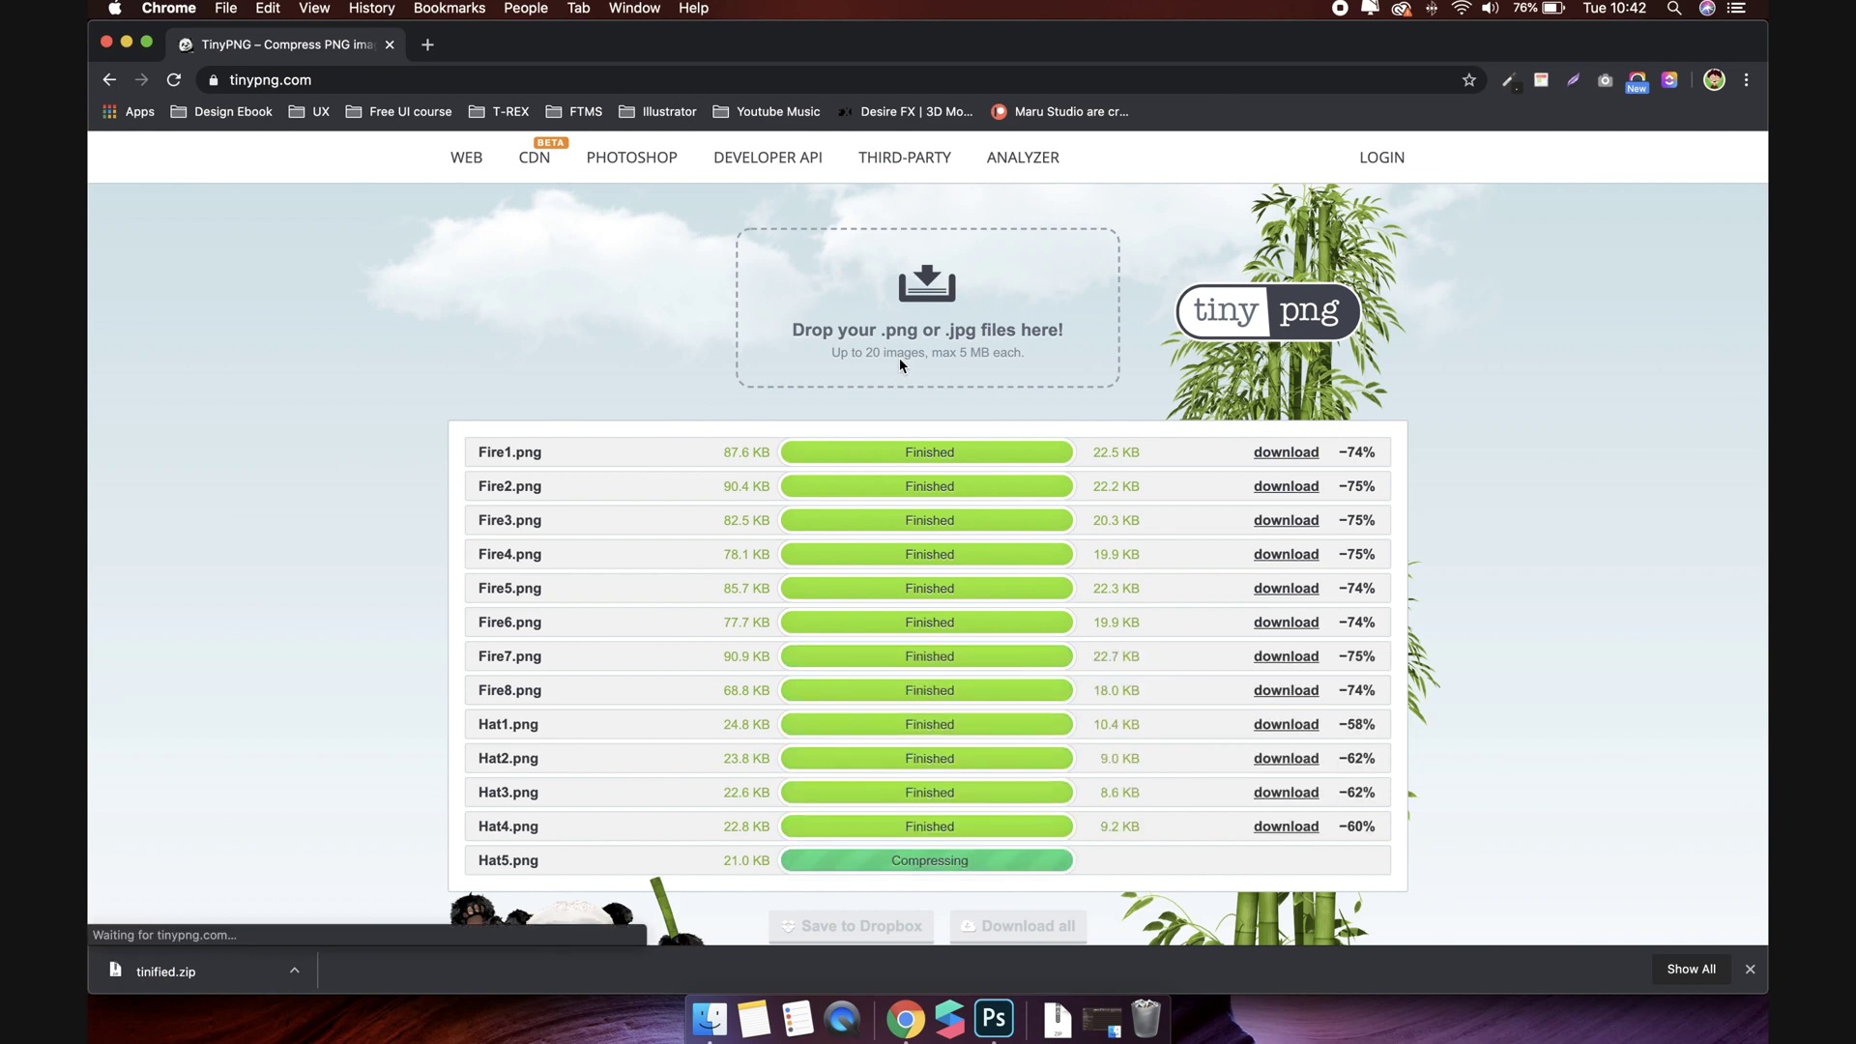
click(1060, 926)
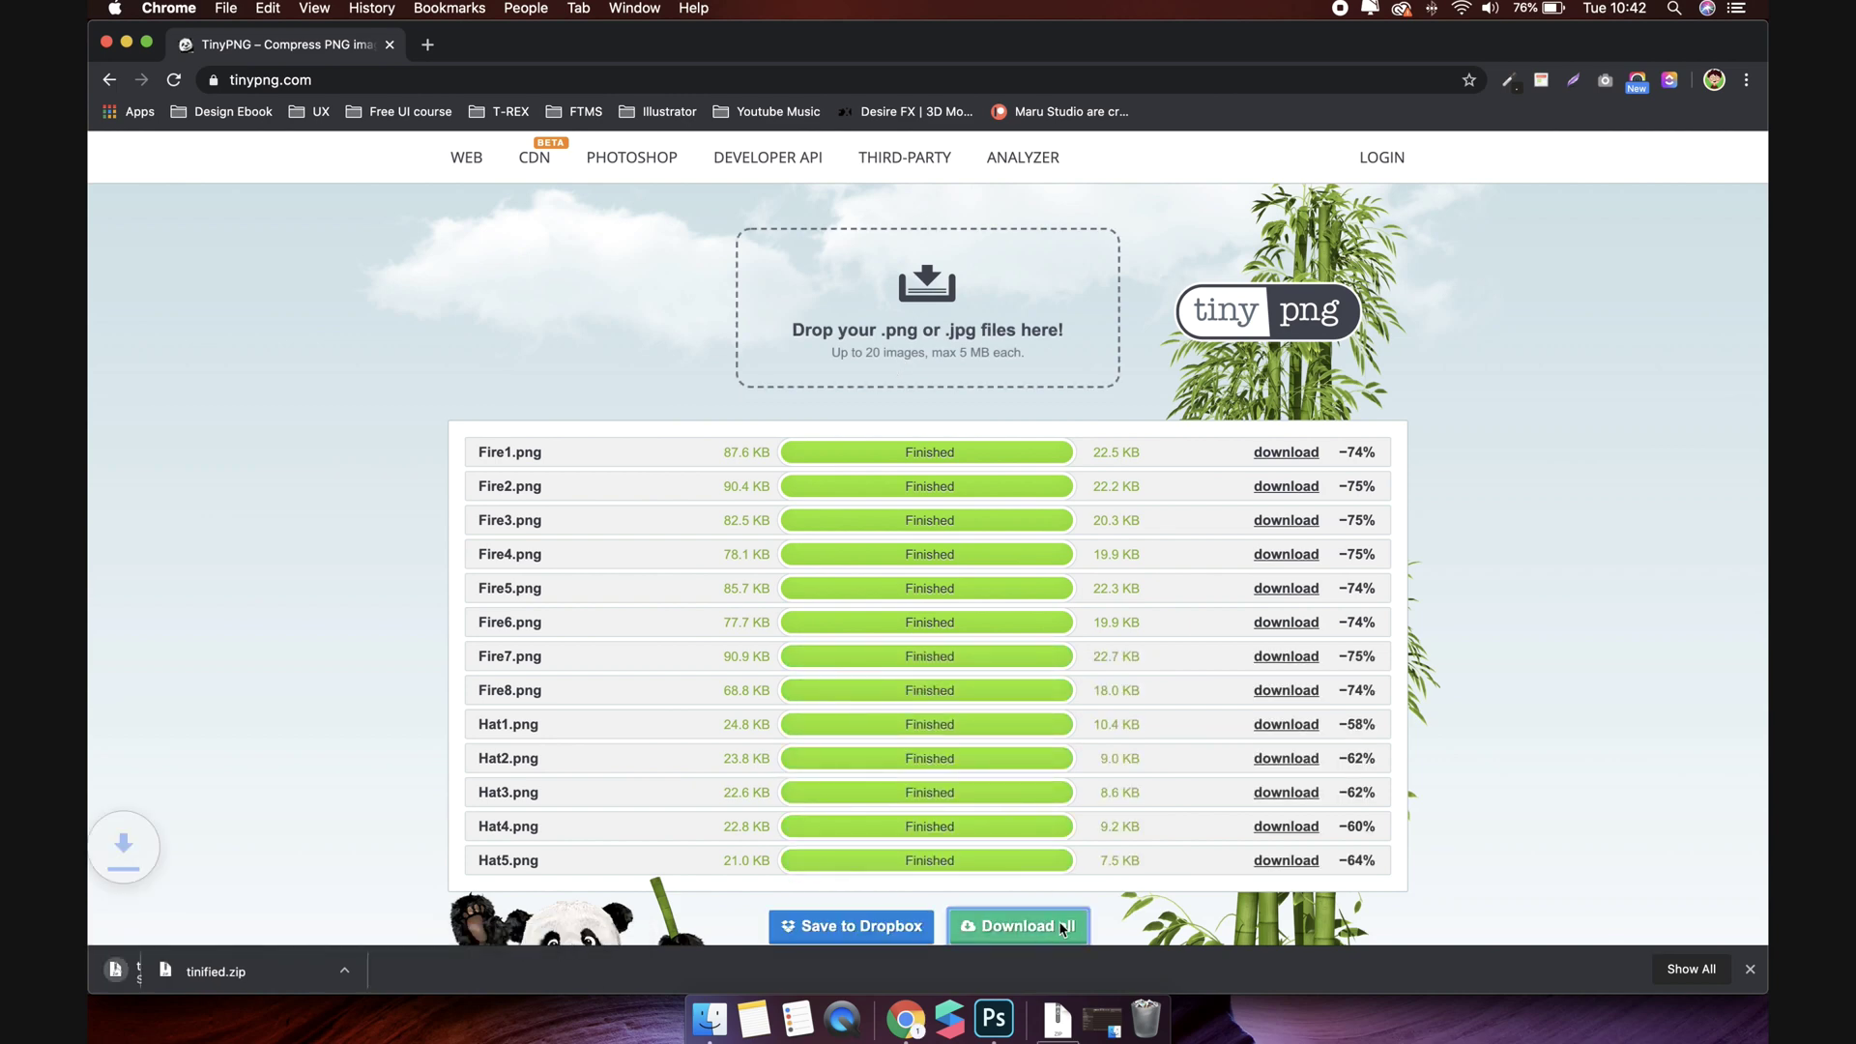
Step: Unzip both tinified archives and copy the 13 files from tinified (1) into the tinified folder
click(711, 1018)
double_click(802, 332)
double_click(804, 332)
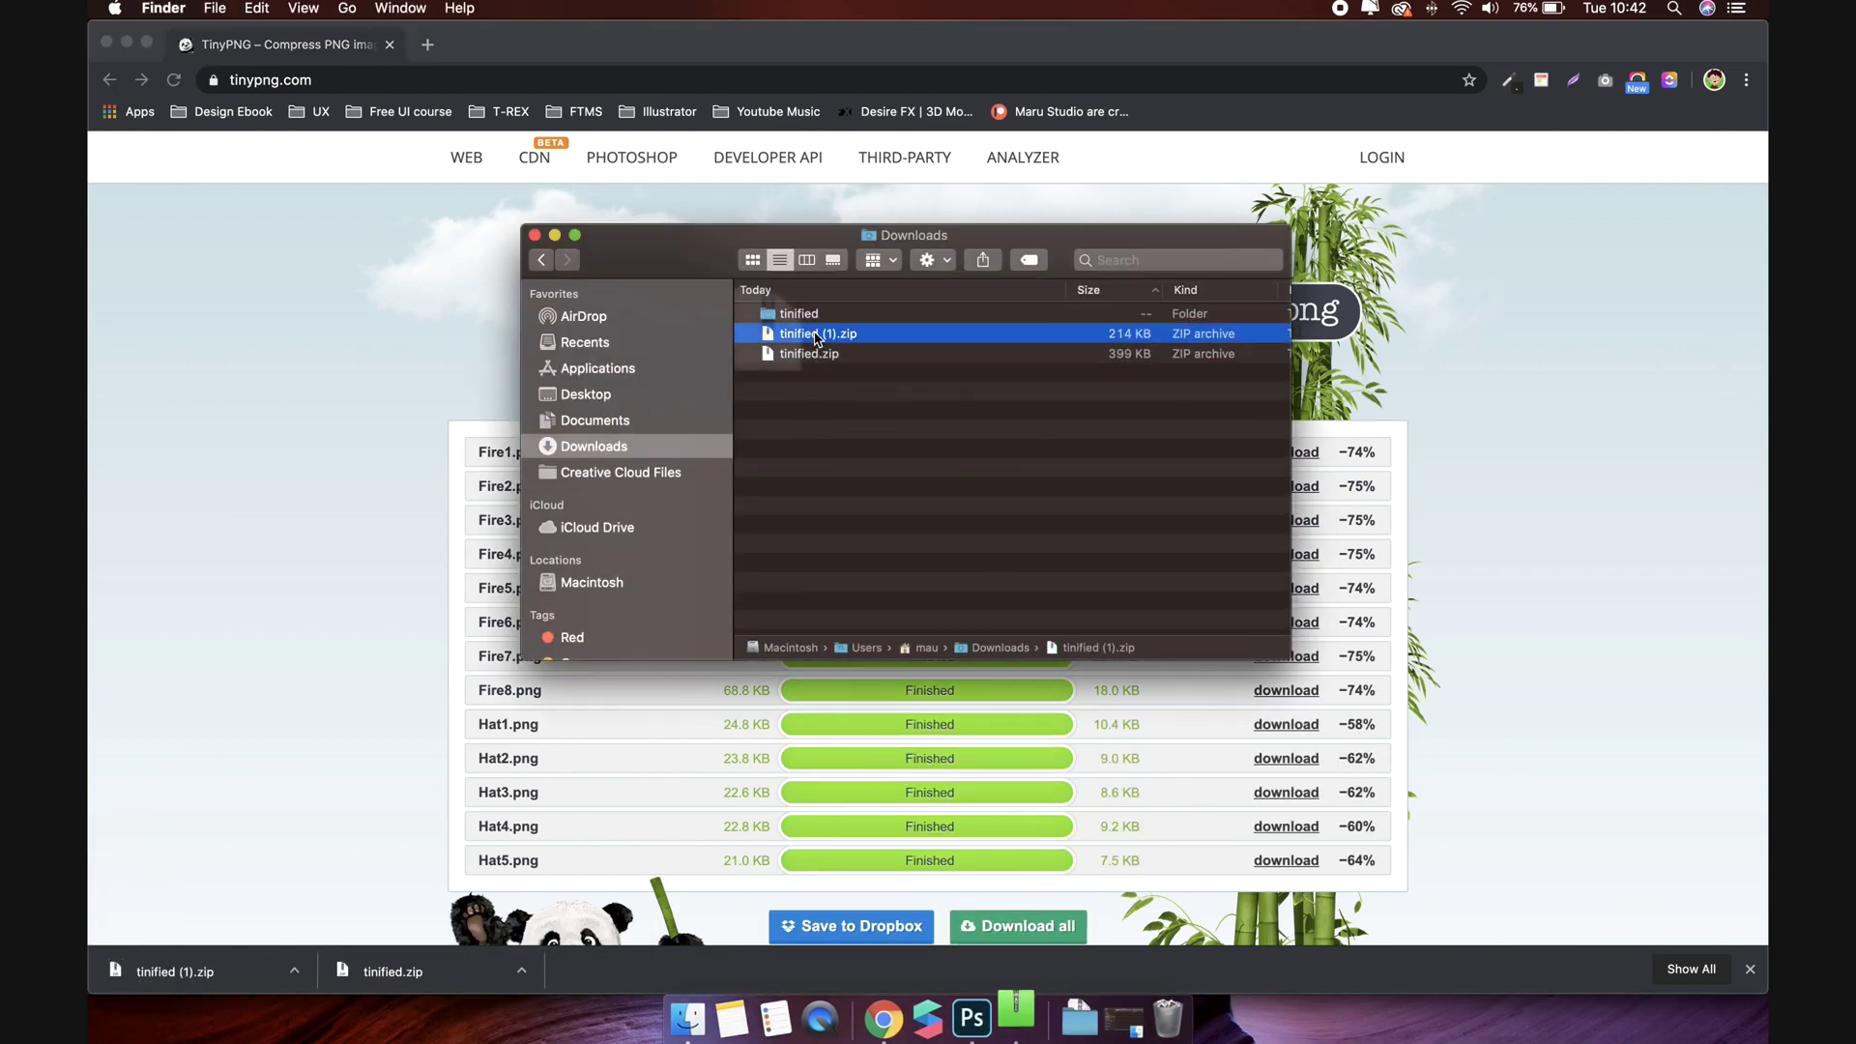
double_click(807, 333)
click(805, 313)
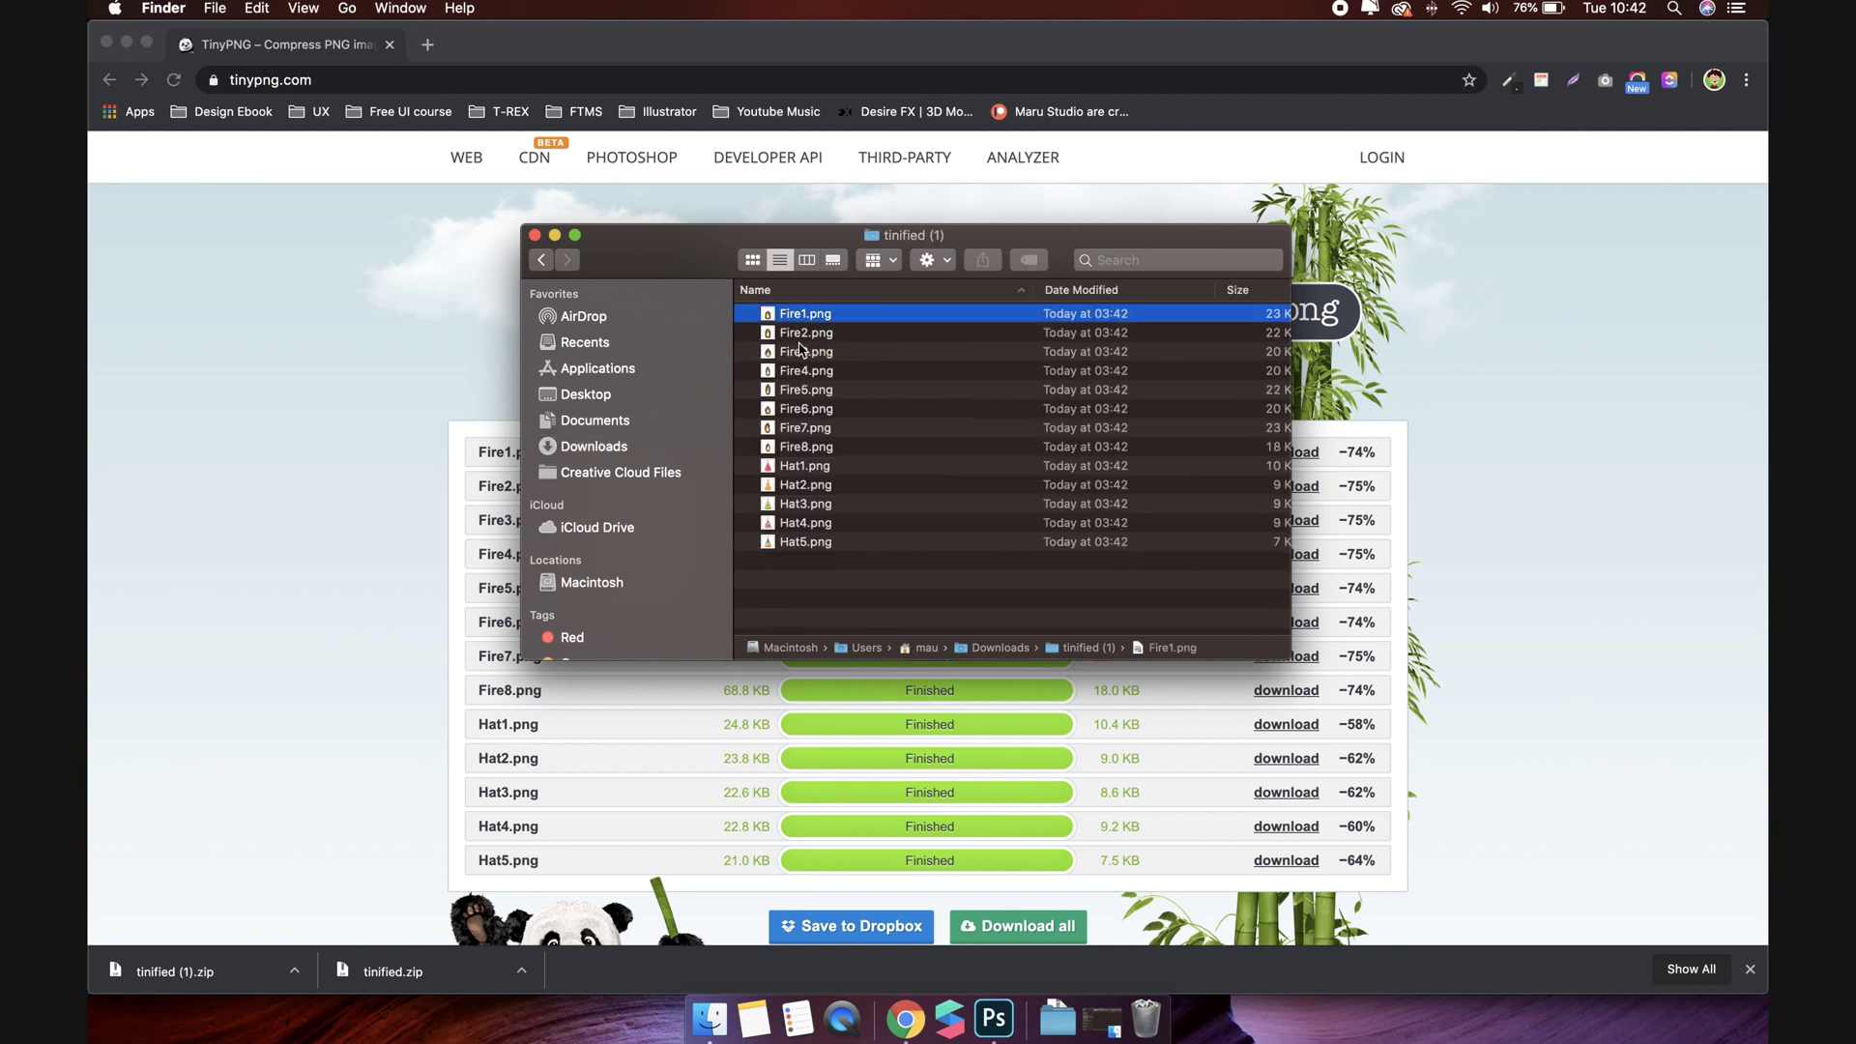
shift+click(802, 542)
key(super+c)
click(541, 259)
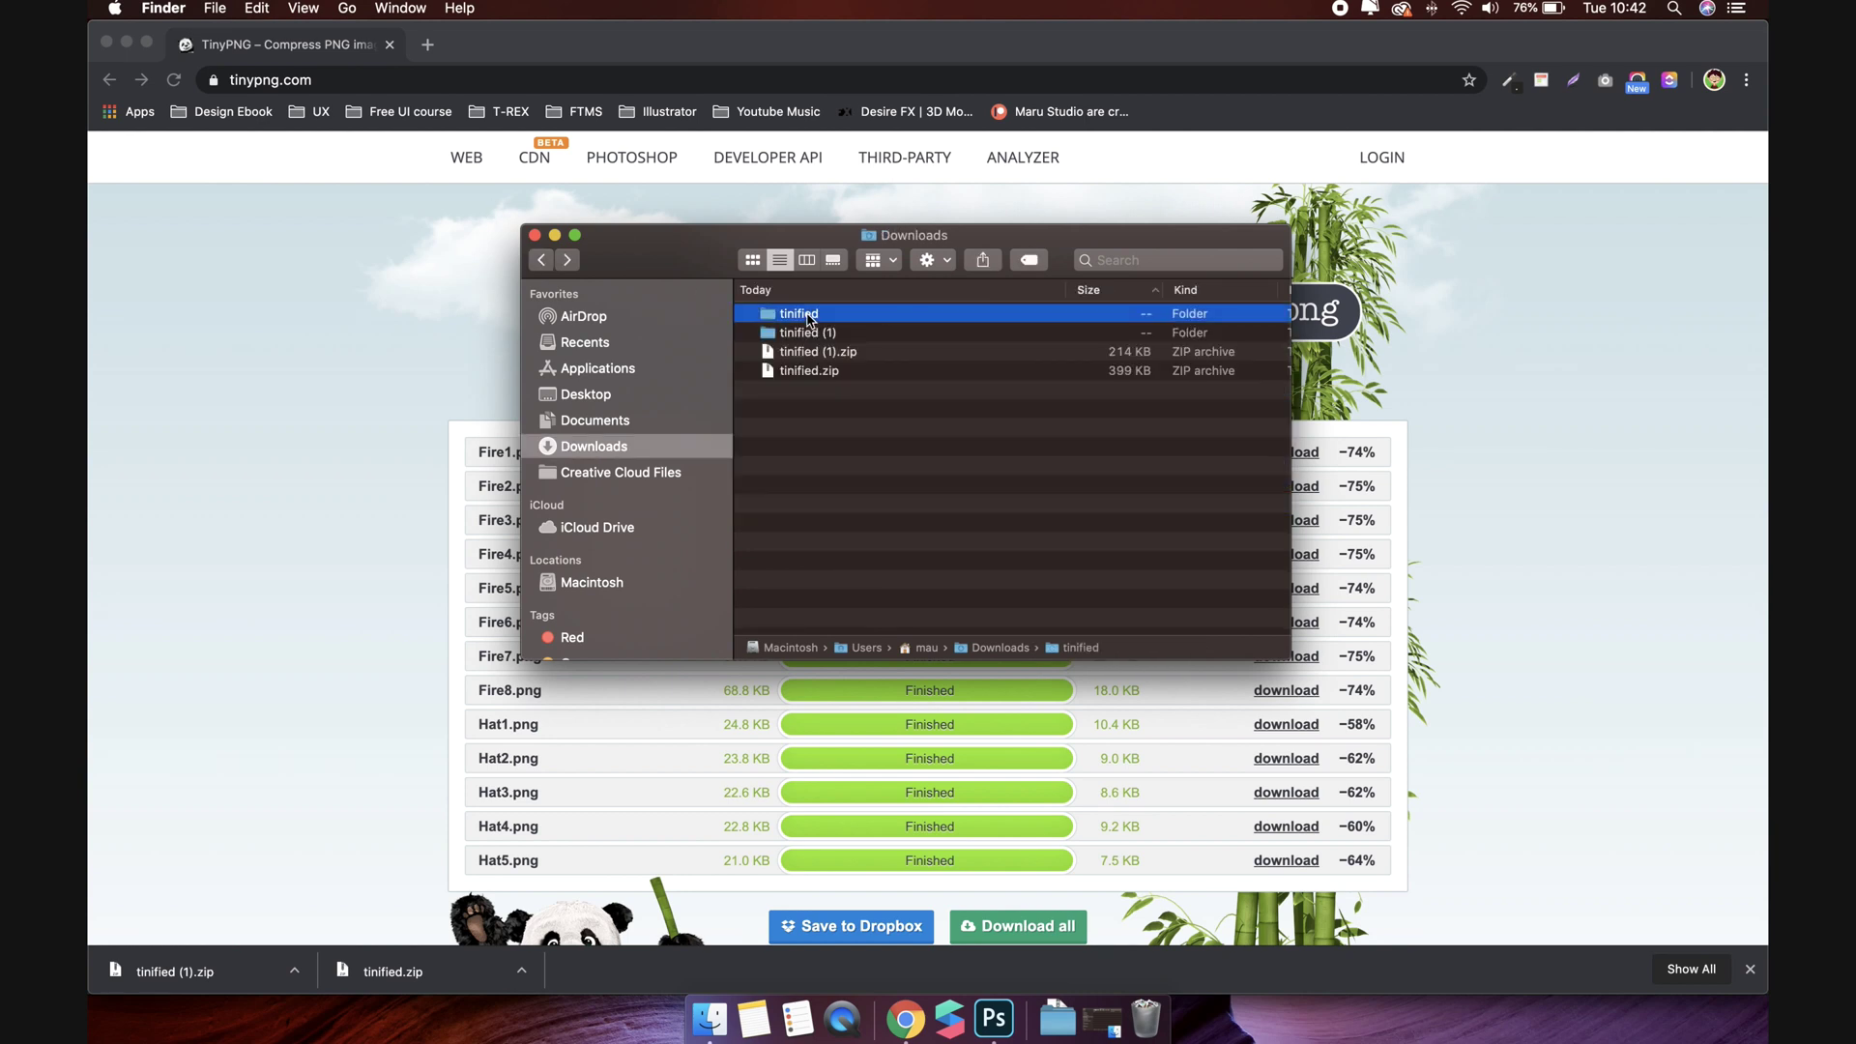
double_click(802, 315)
right_click(884, 547)
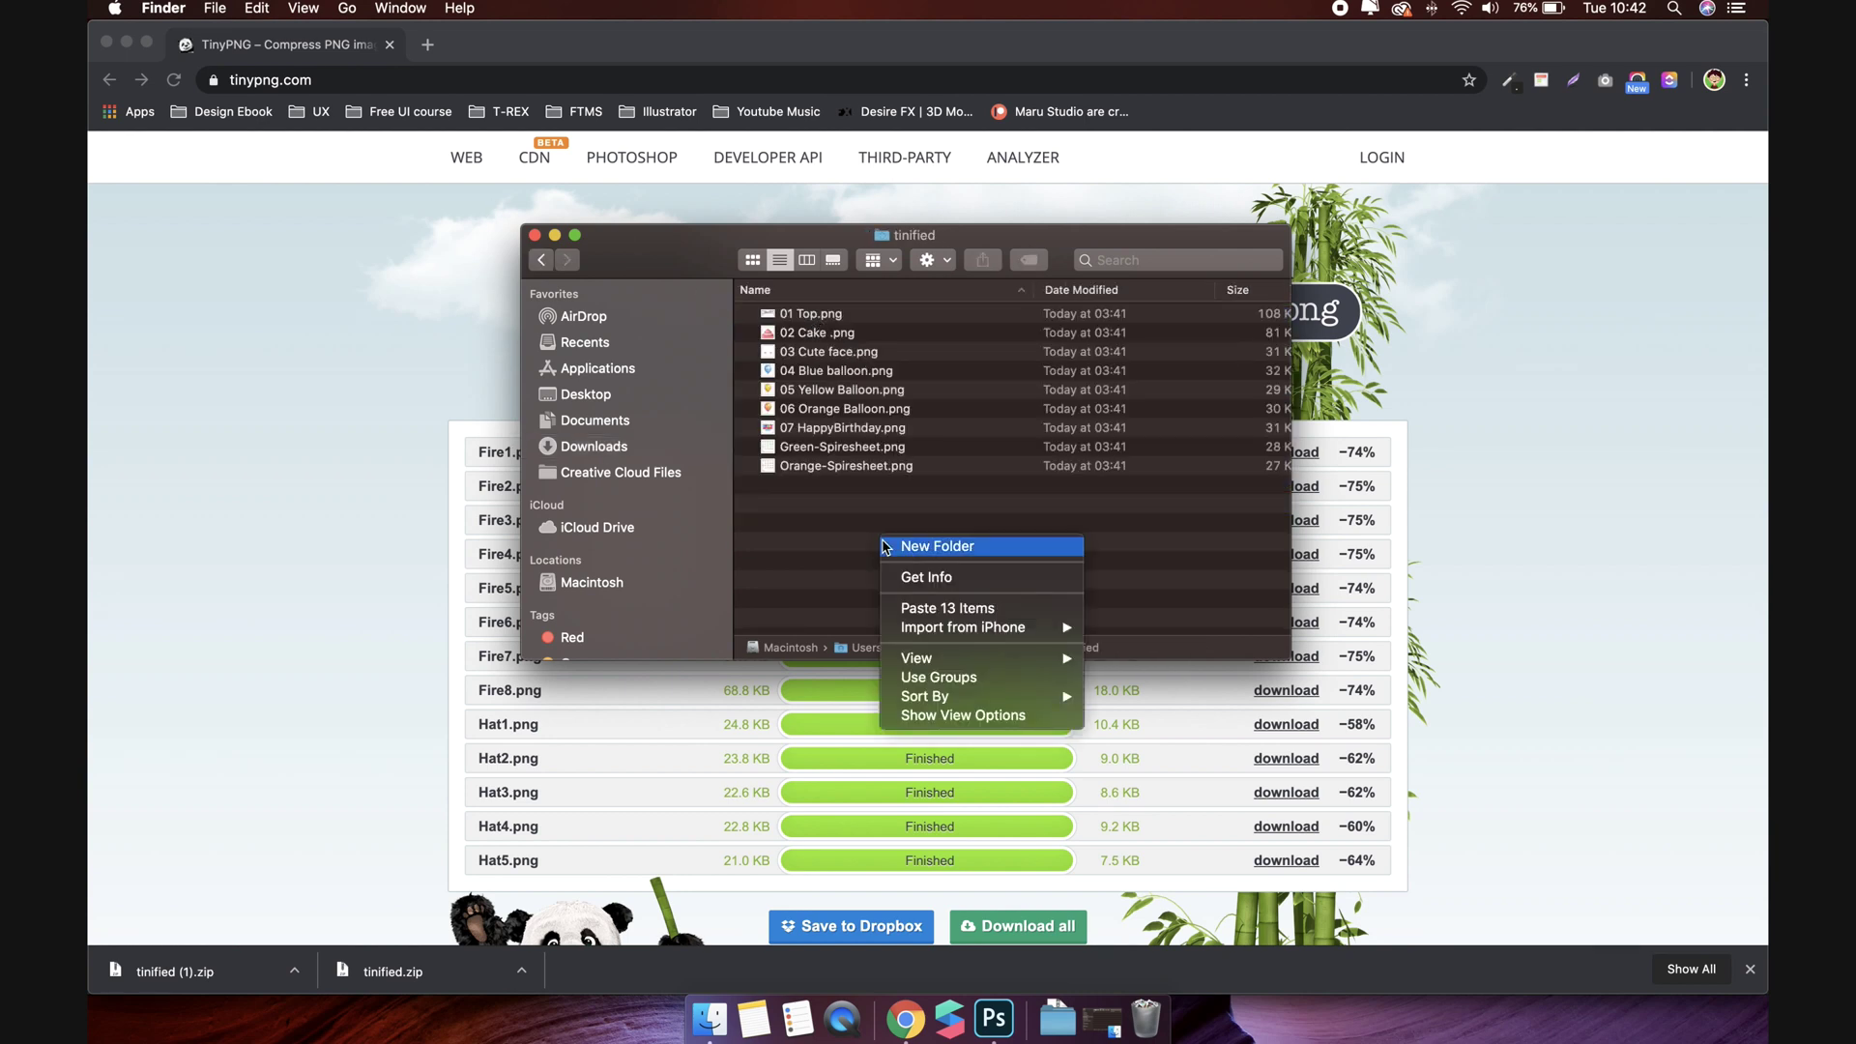
click(947, 607)
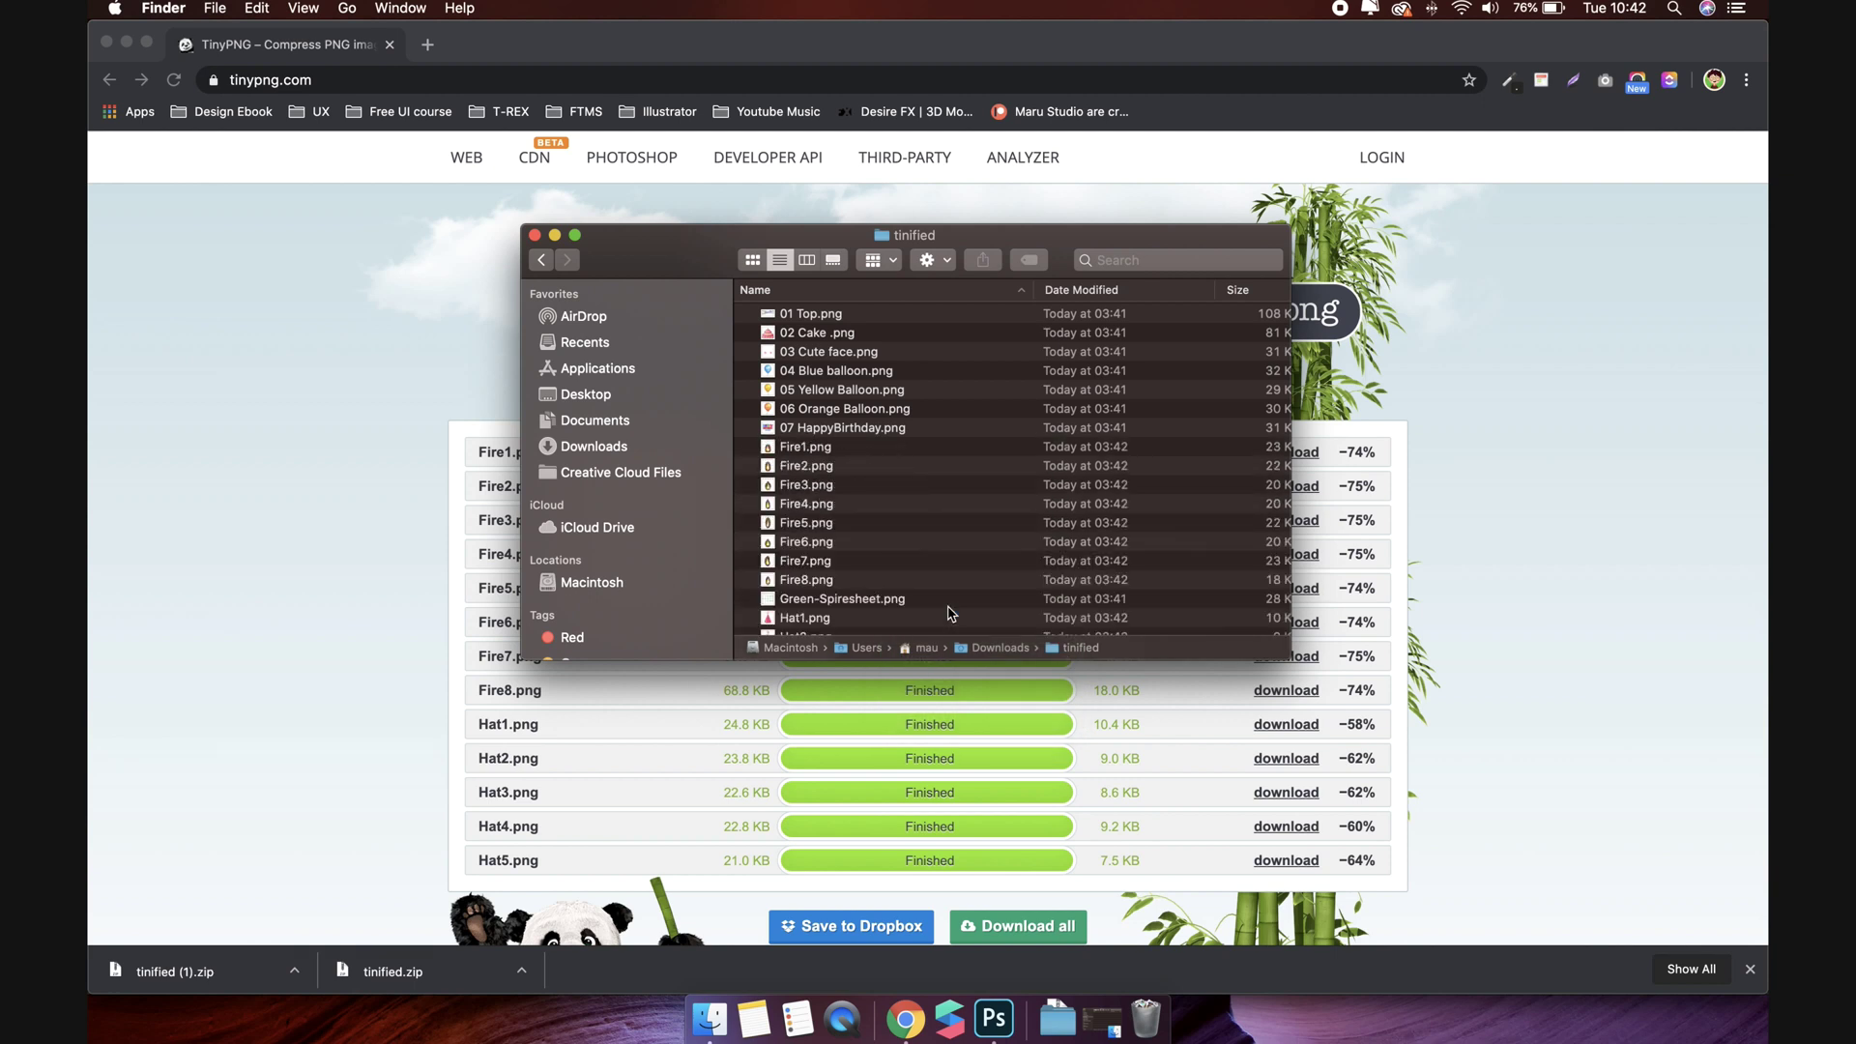
Step: Rename the tinified folder to Compression
click(542, 259)
click(805, 315)
key(Return)
text(C)
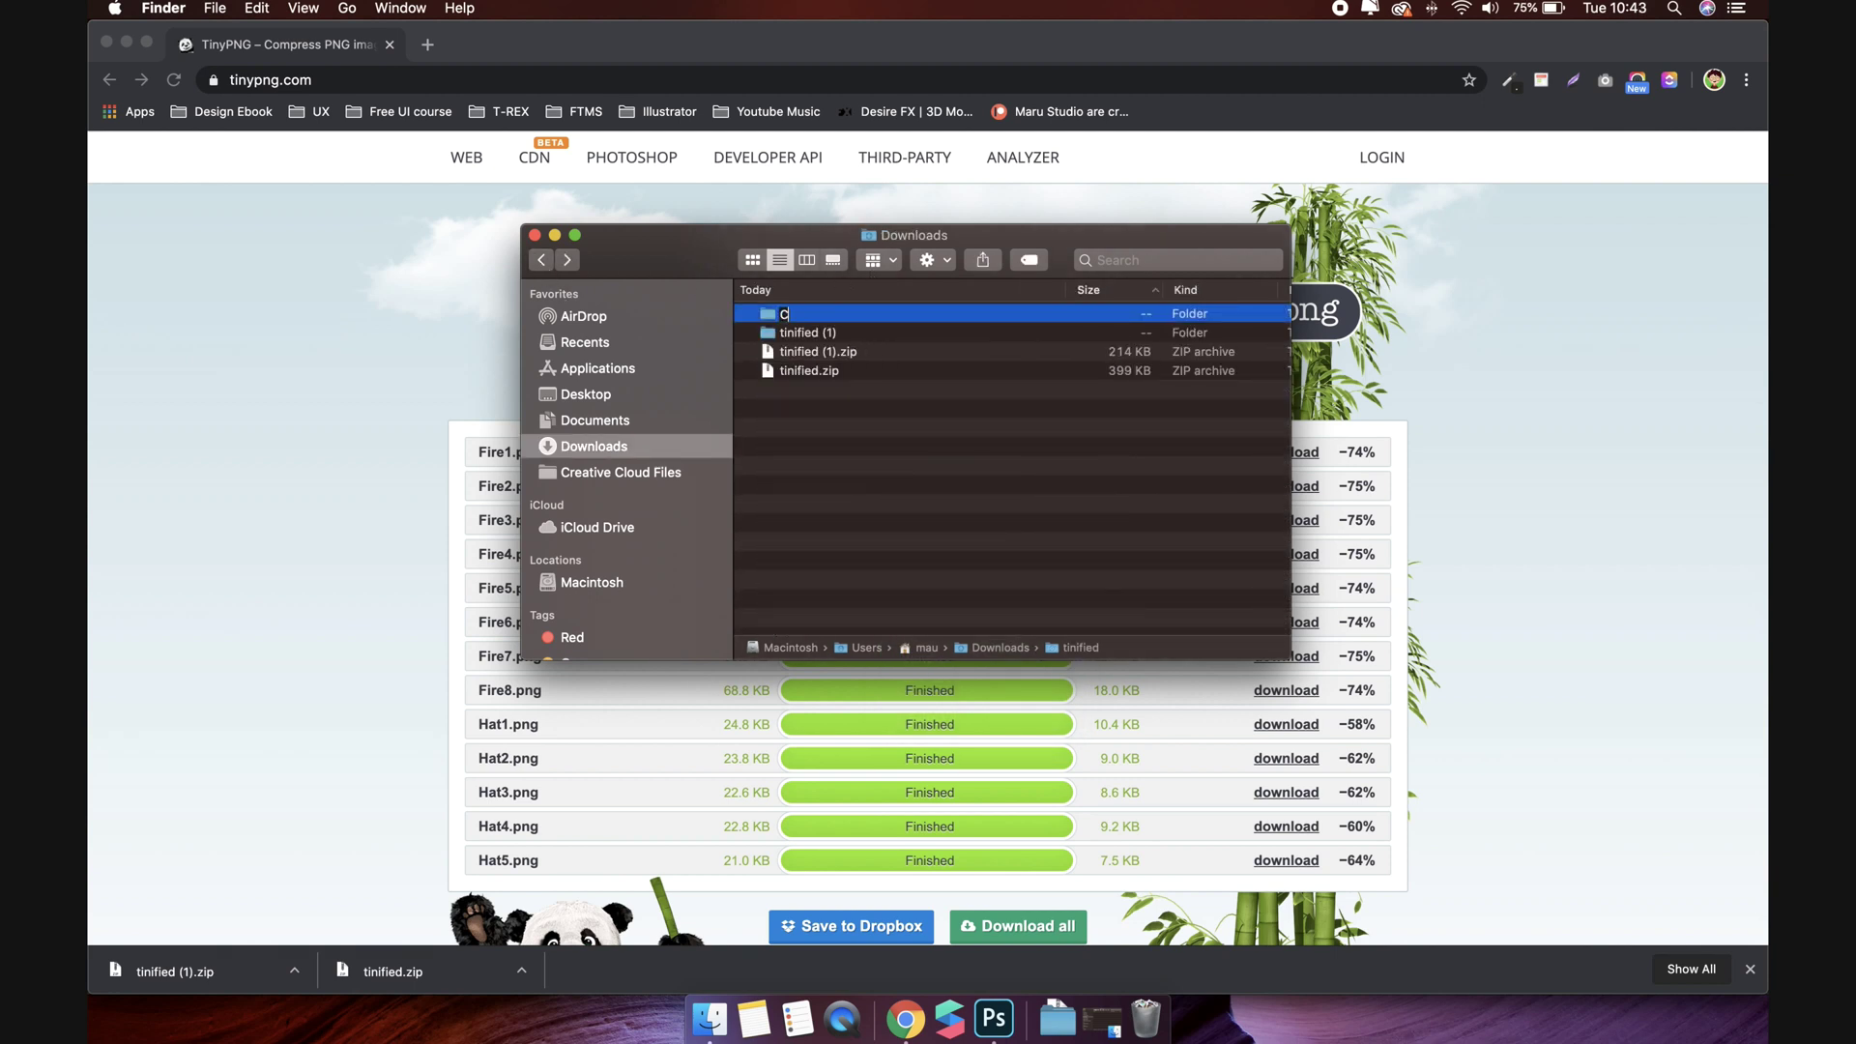
text(ompression)
key(Return)
Step: Copy the Compression folder and paste it into iCloud Drive > Assets
right_click(864, 315)
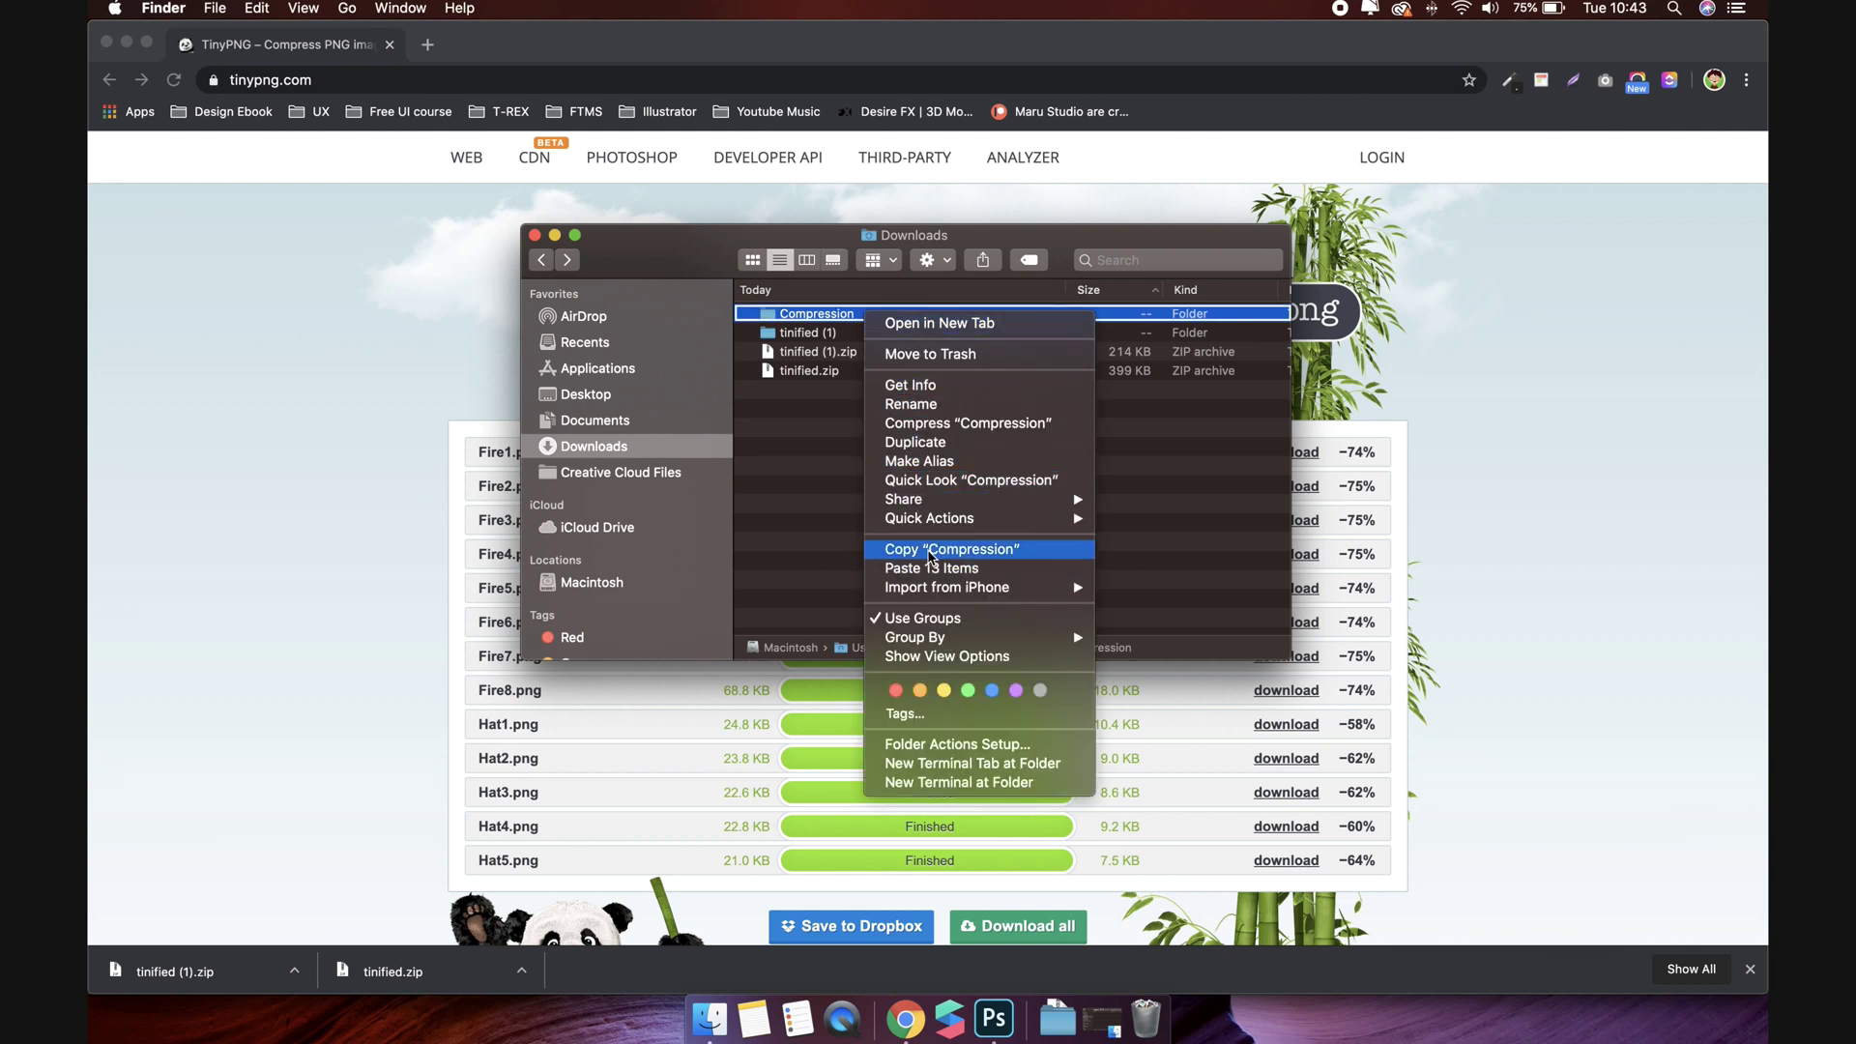
click(920, 549)
click(594, 530)
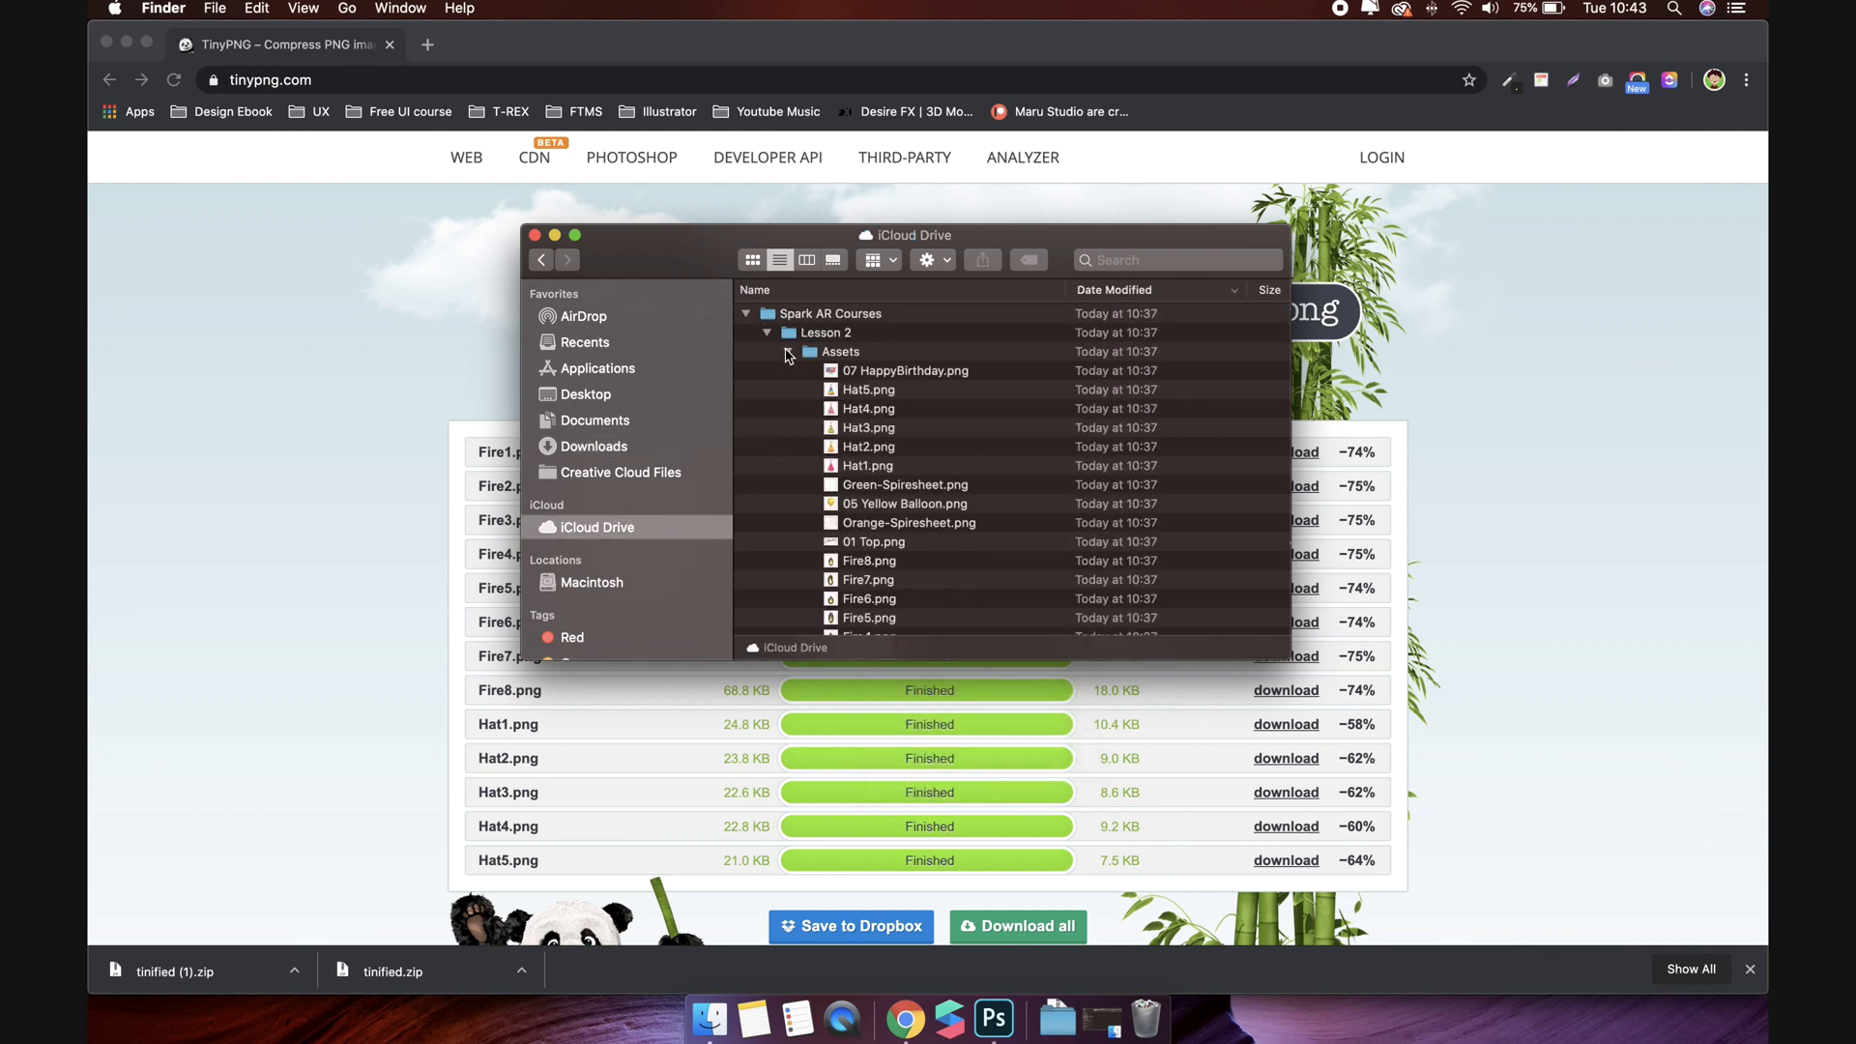
click(817, 355)
click(788, 351)
right_click(825, 352)
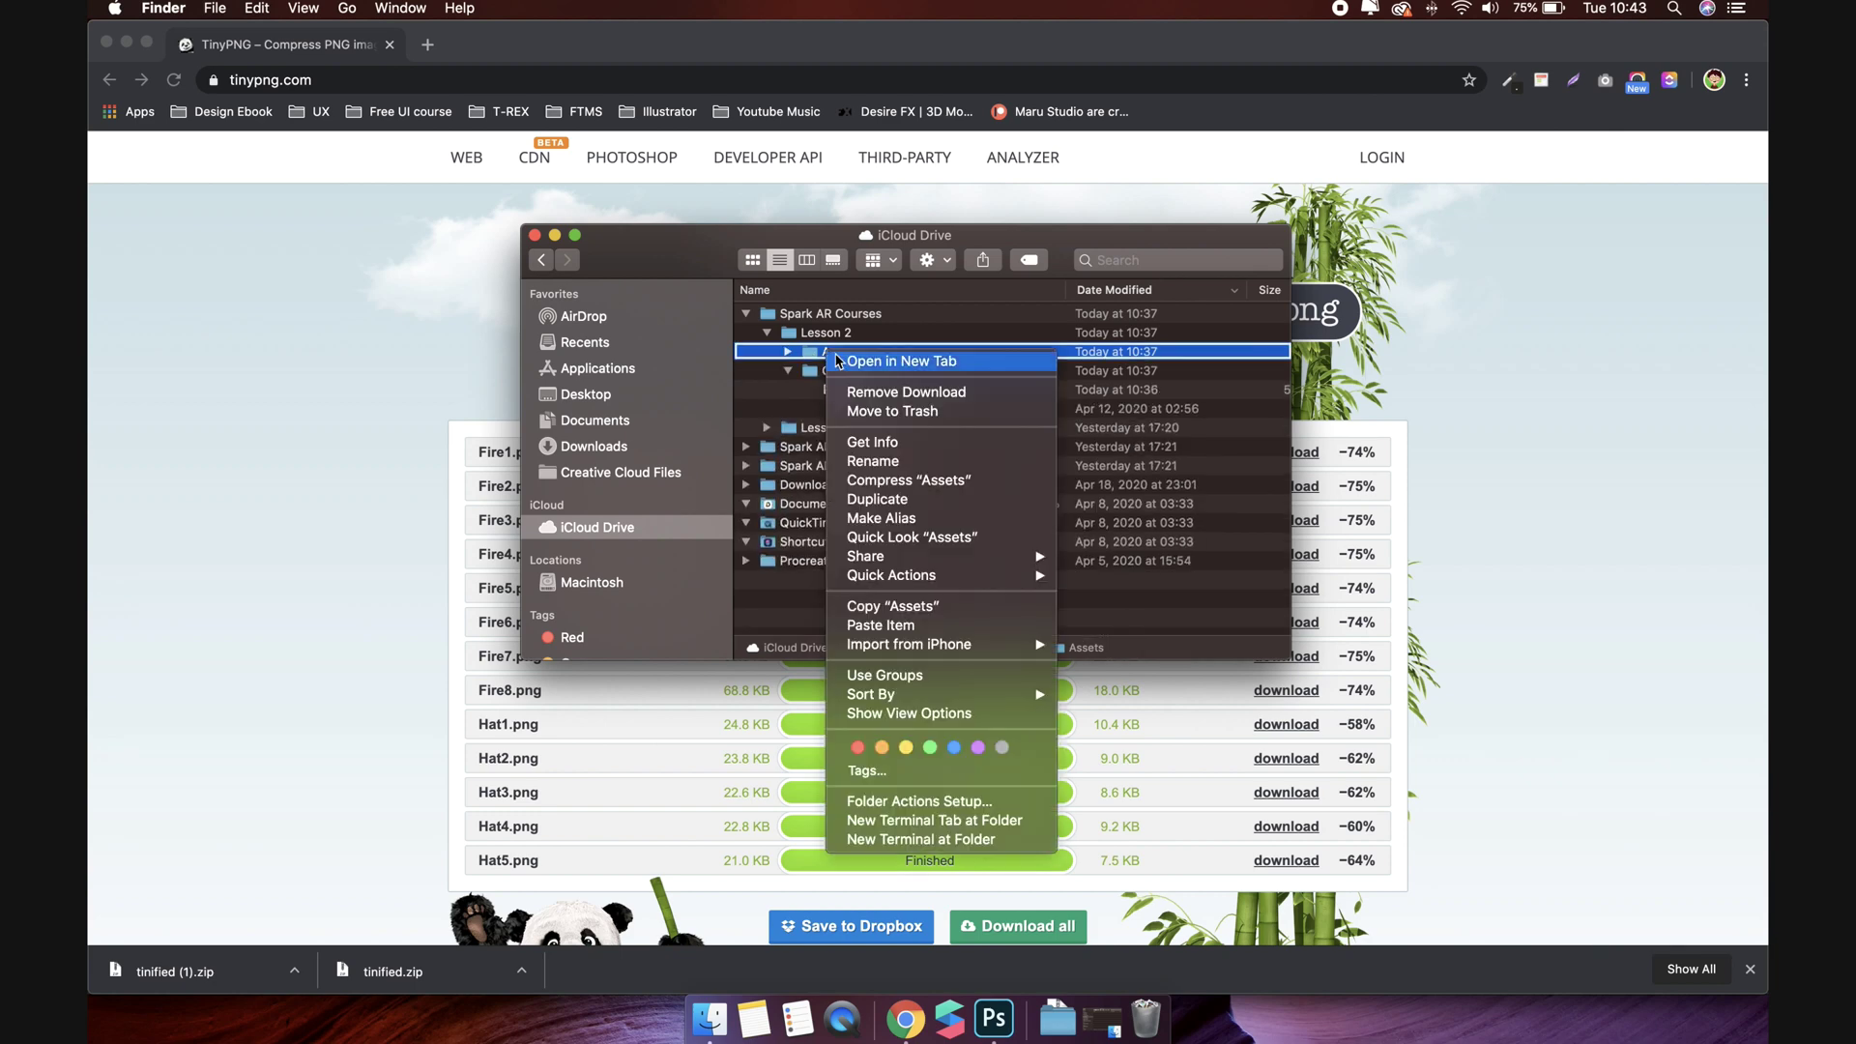
click(880, 625)
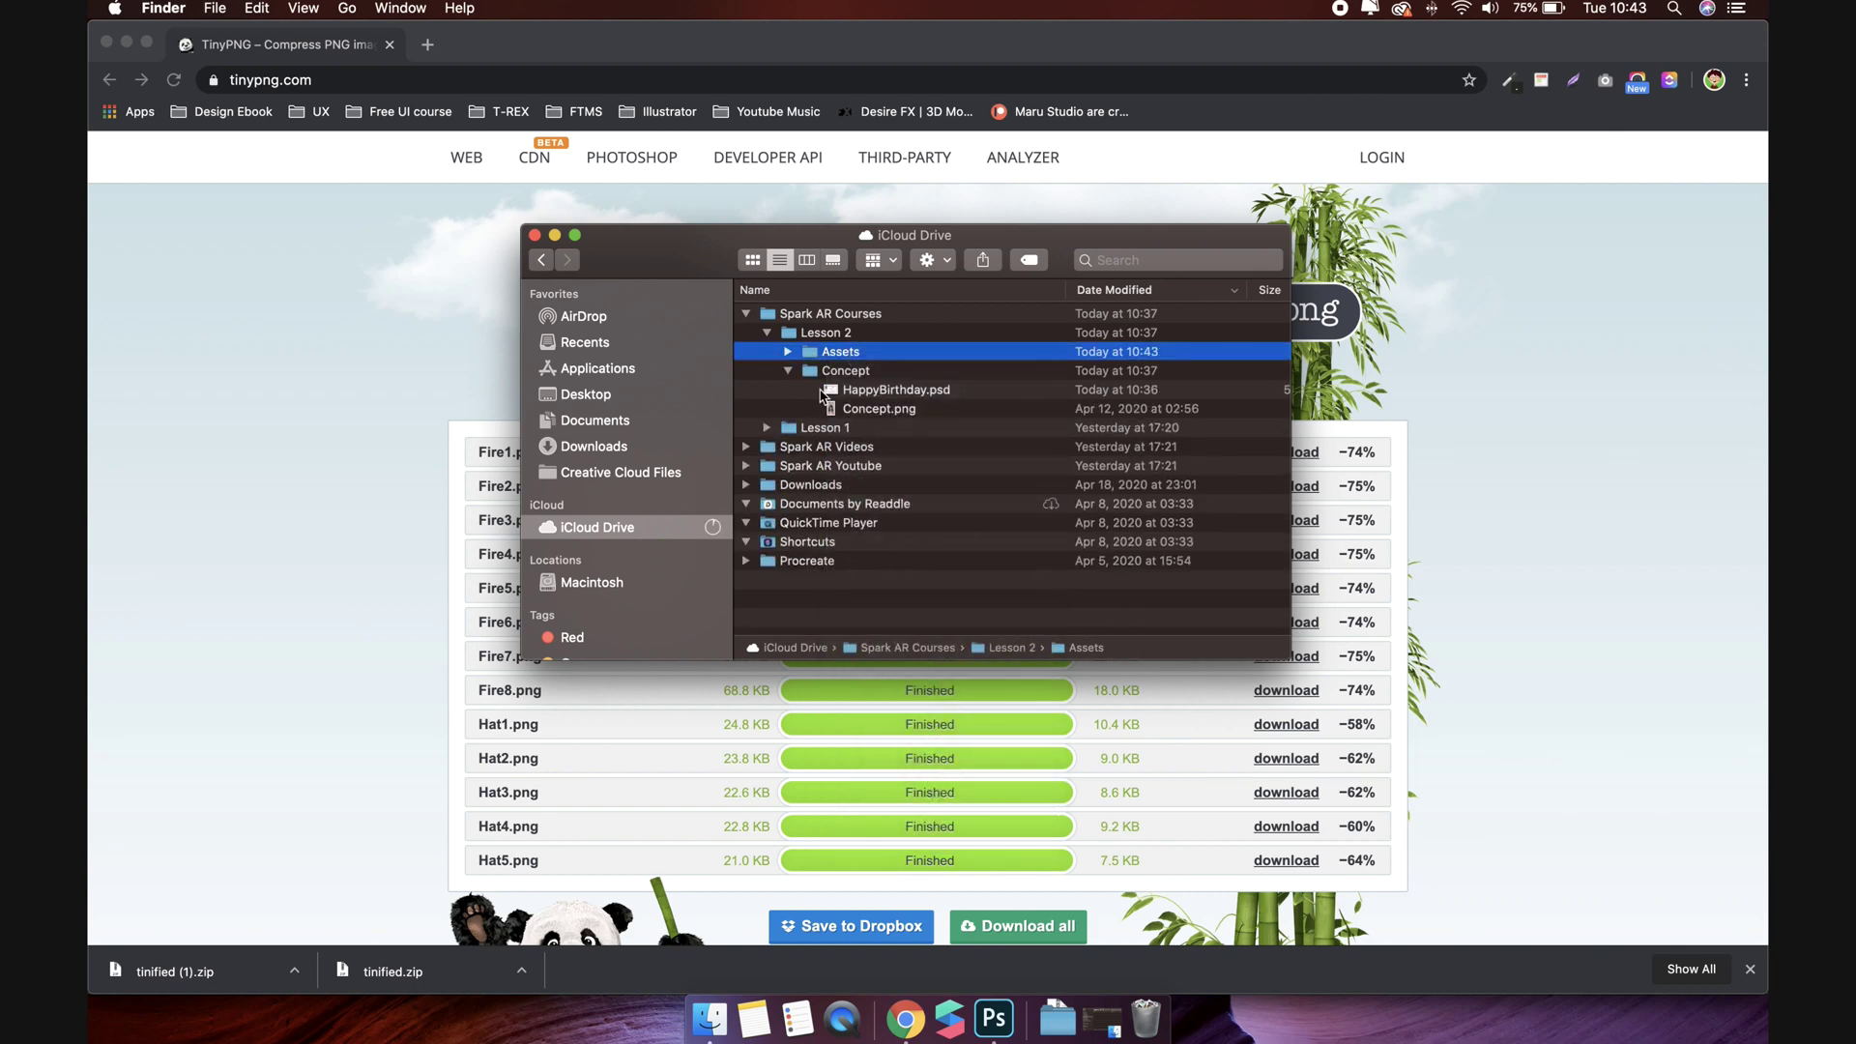
click(788, 351)
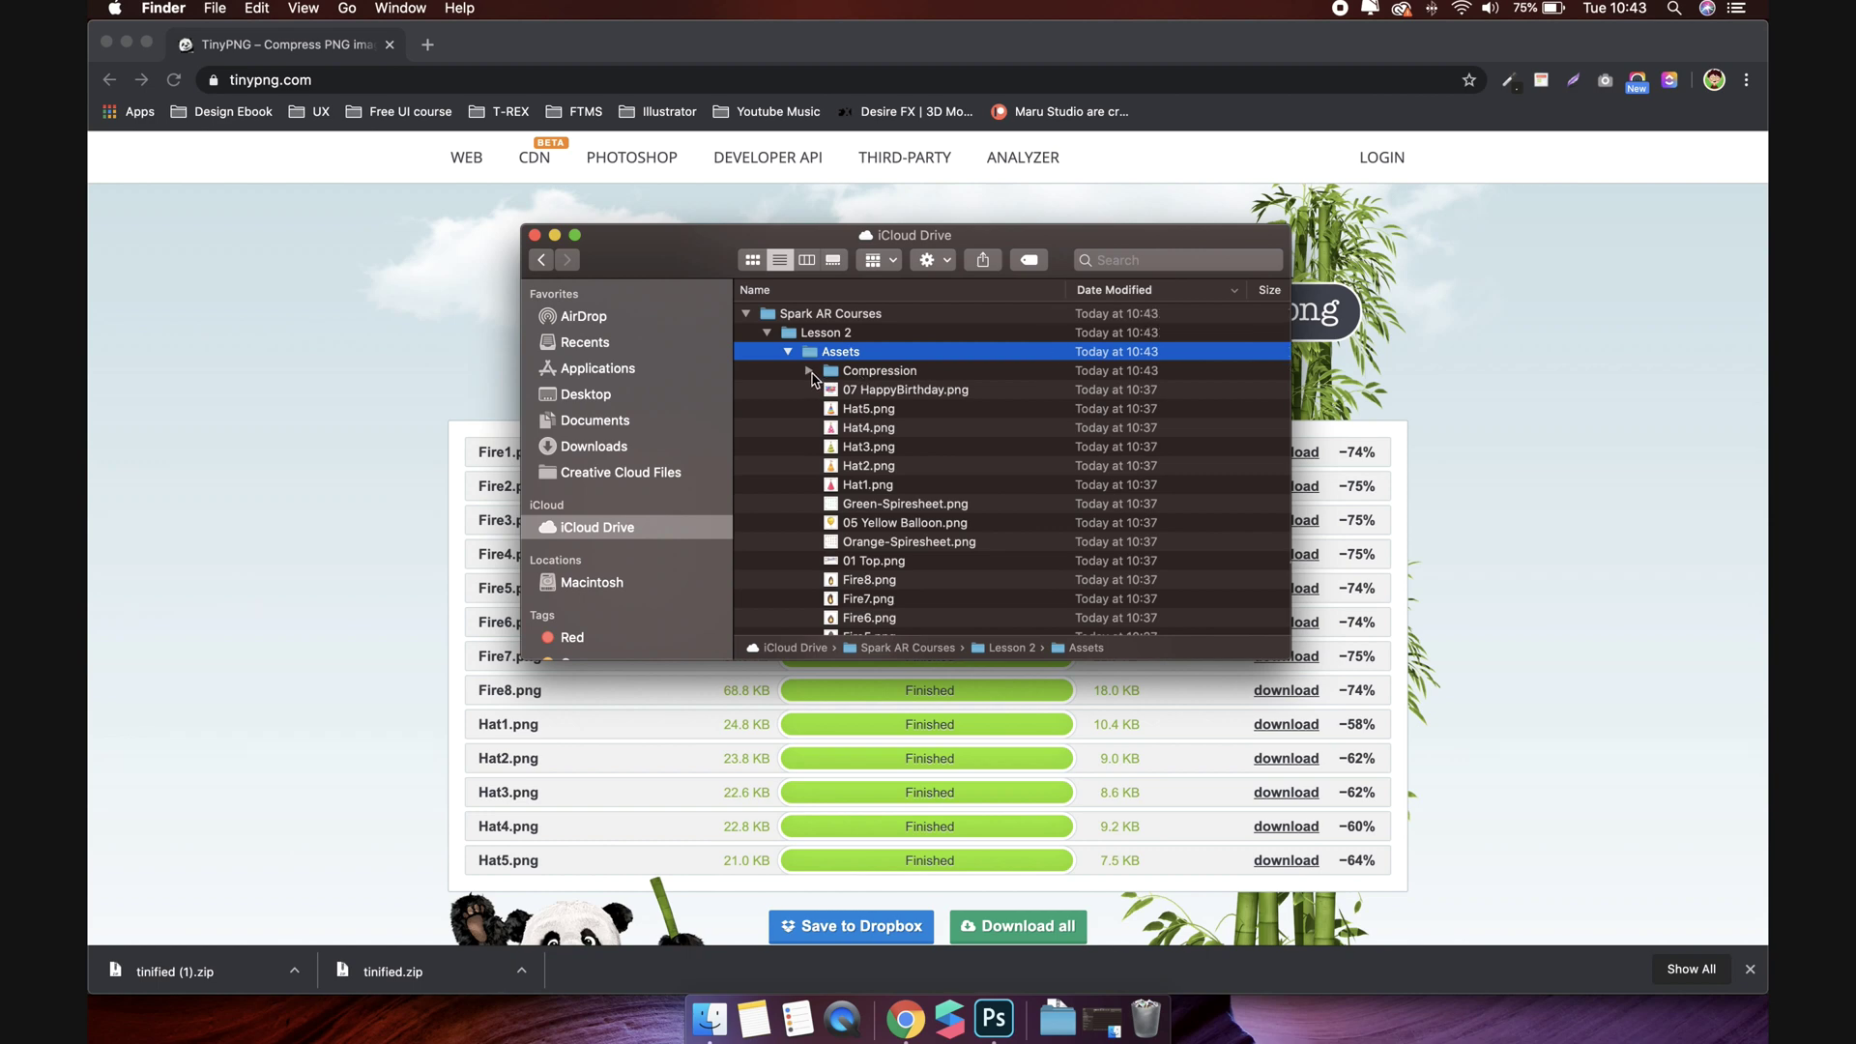
click(810, 372)
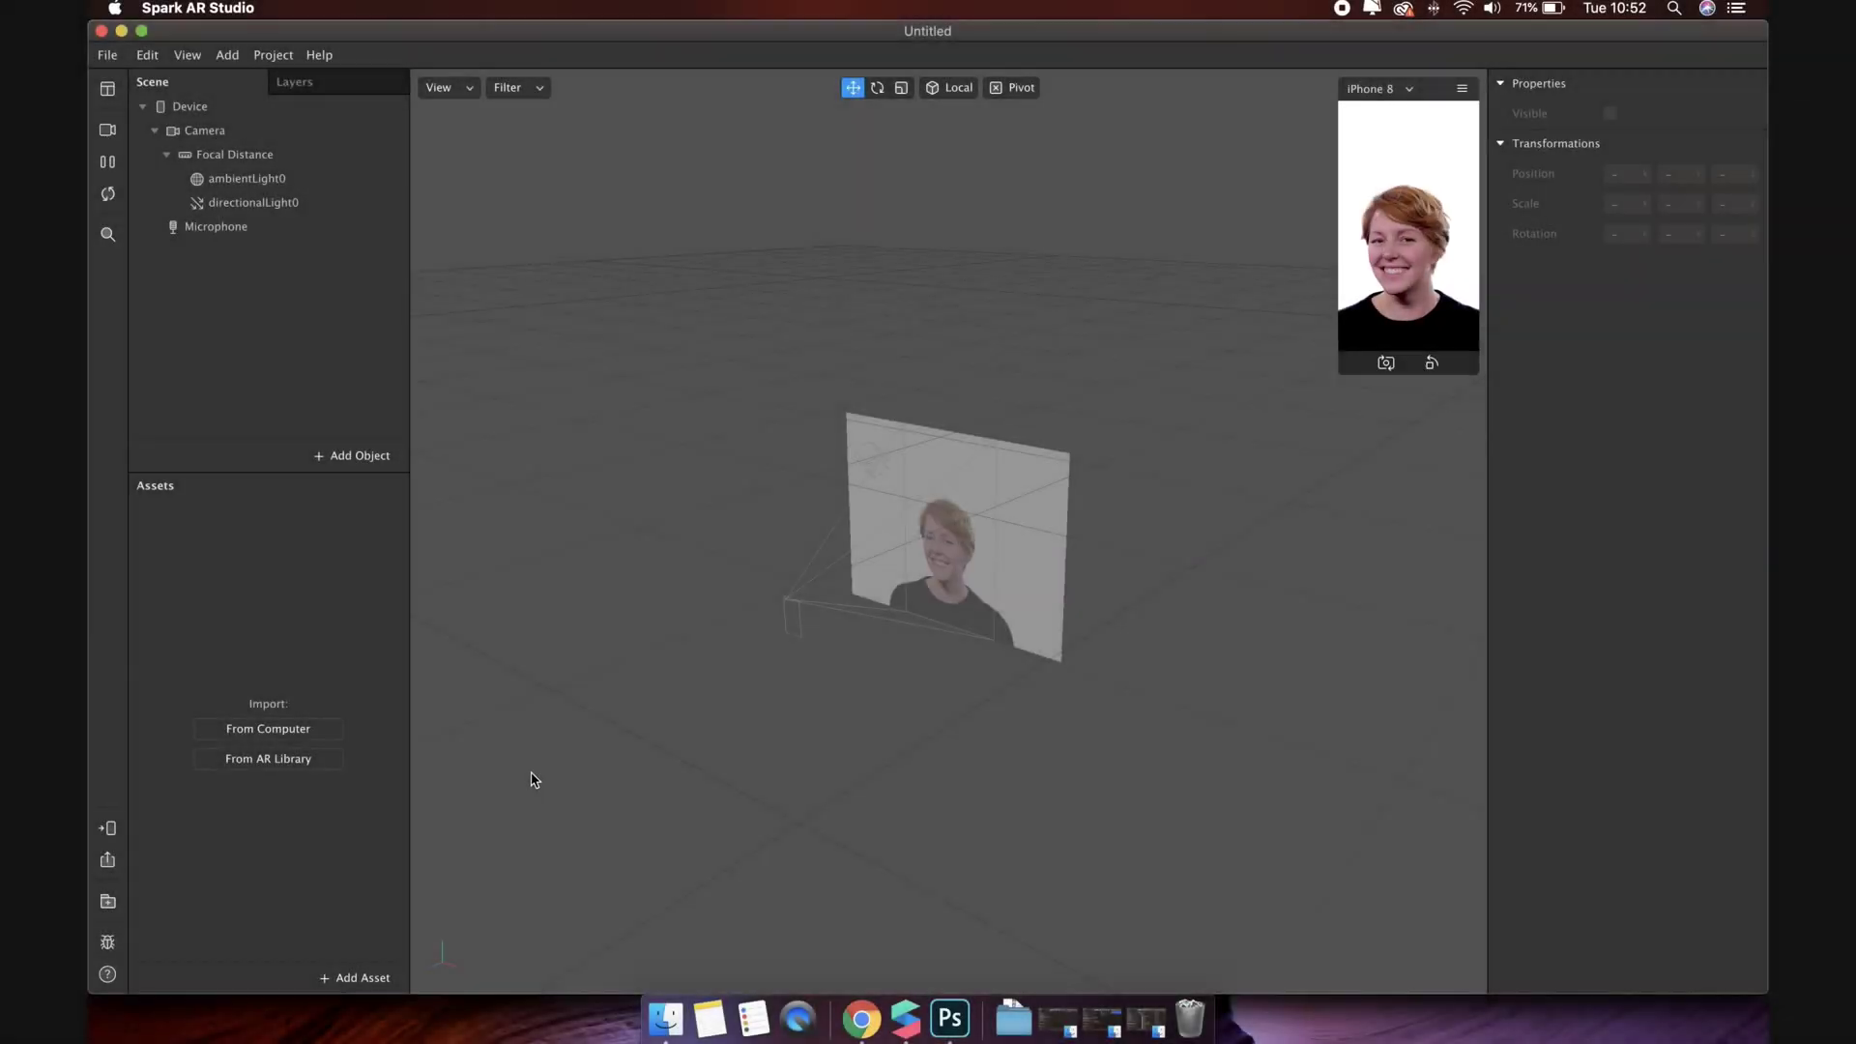
Step: Import 01 Top through 07 HappyBirthday from Compression and set them all to No compression
click(665, 1017)
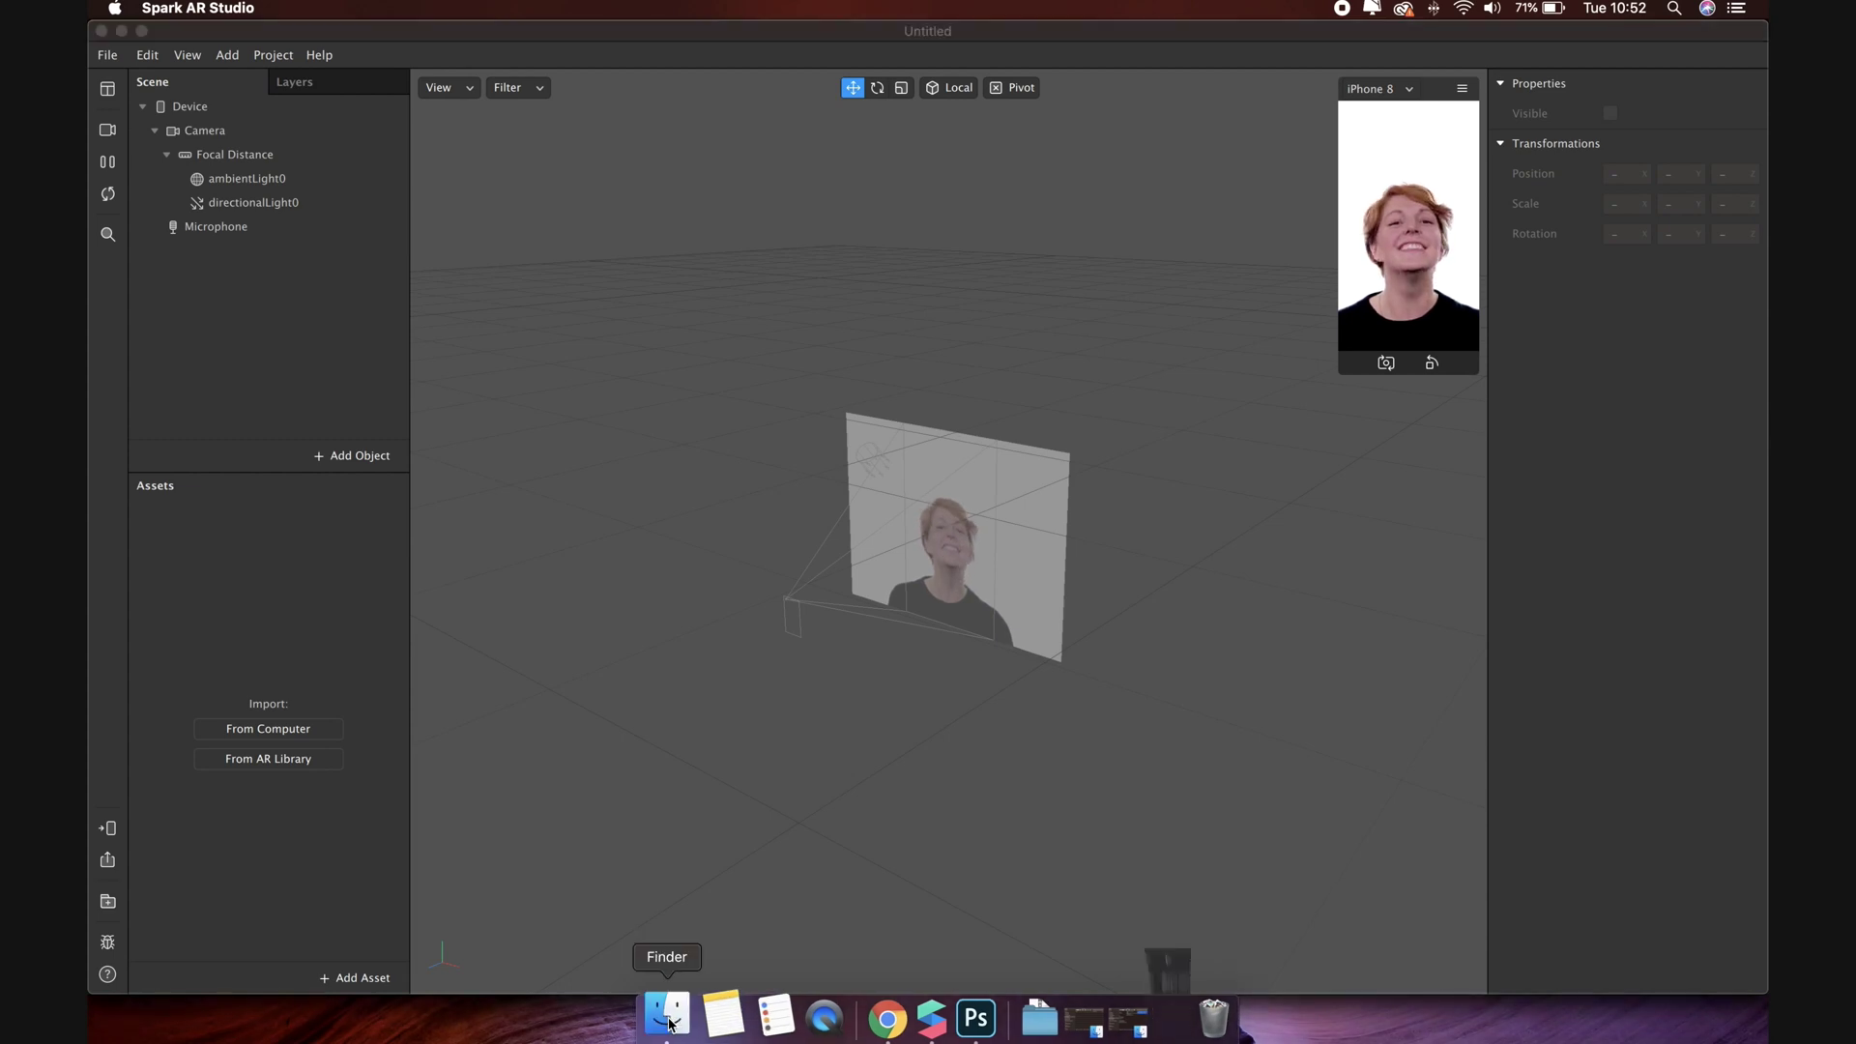
double_click(886, 368)
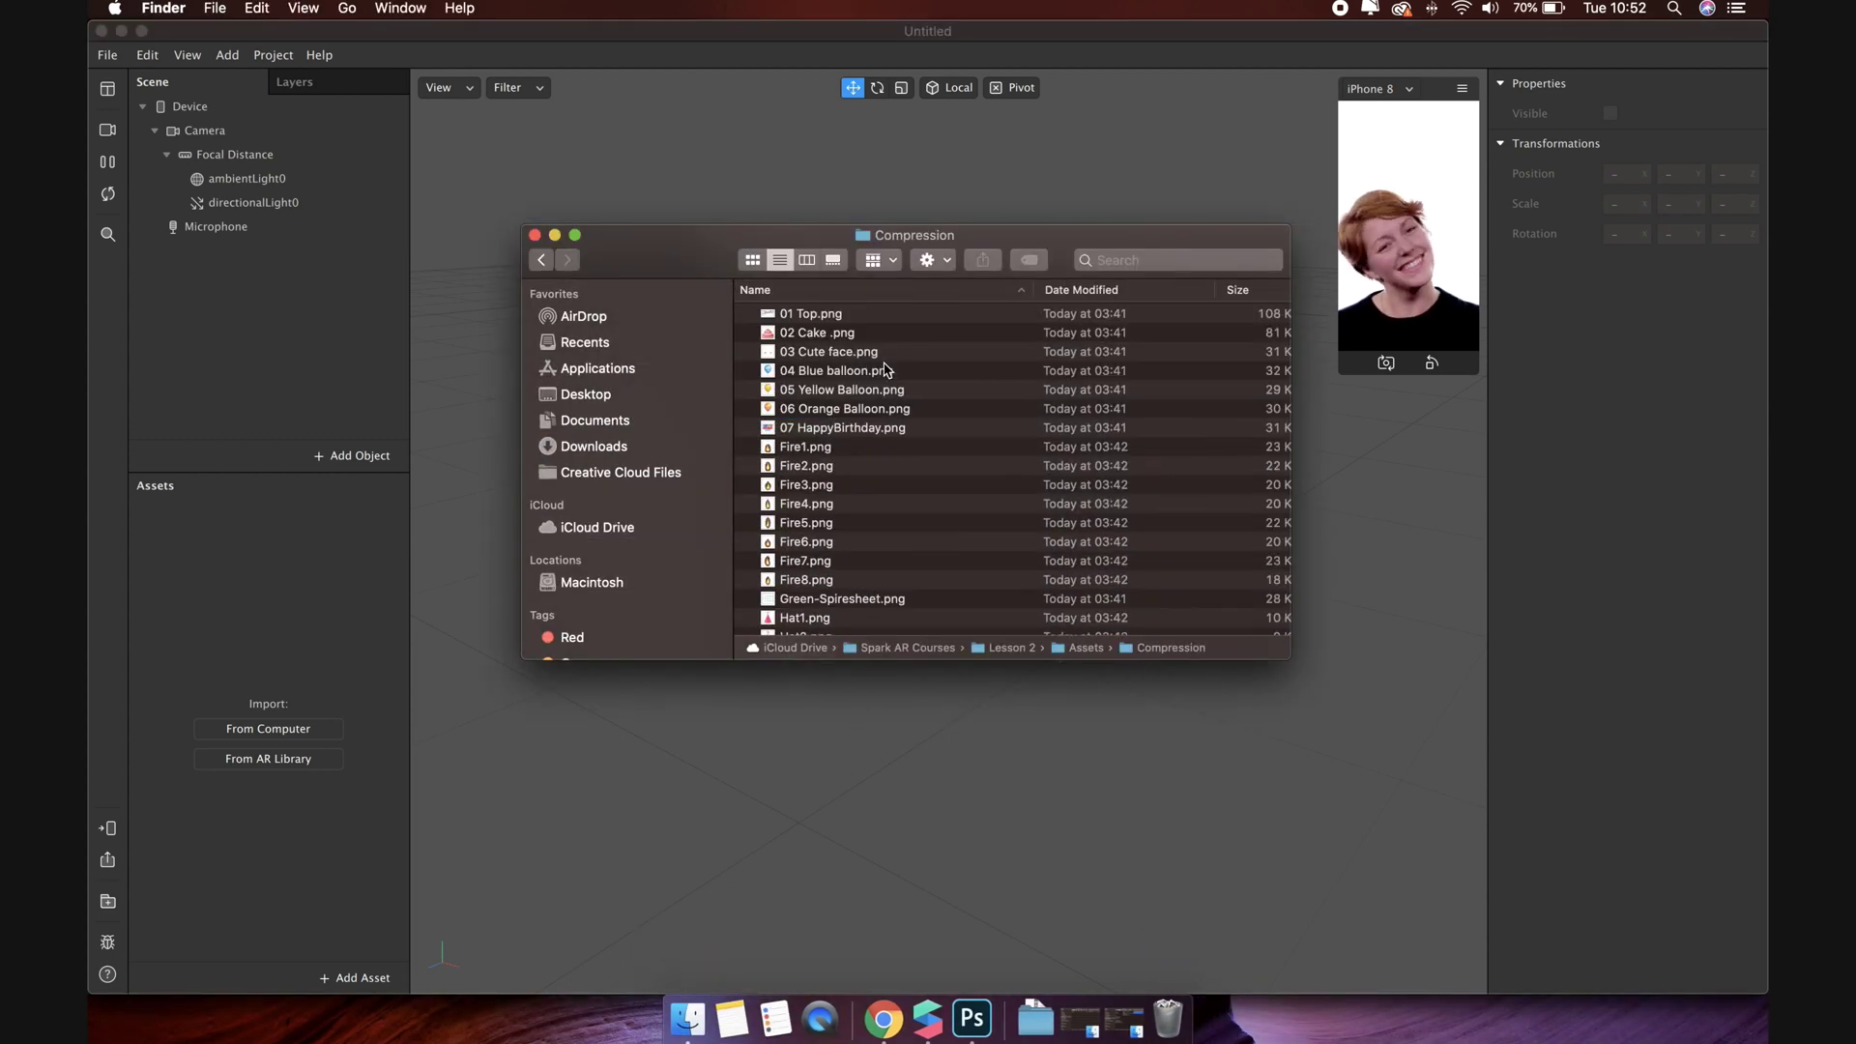
click(824, 319)
shift+click(837, 430)
drag(835, 382, 314, 602)
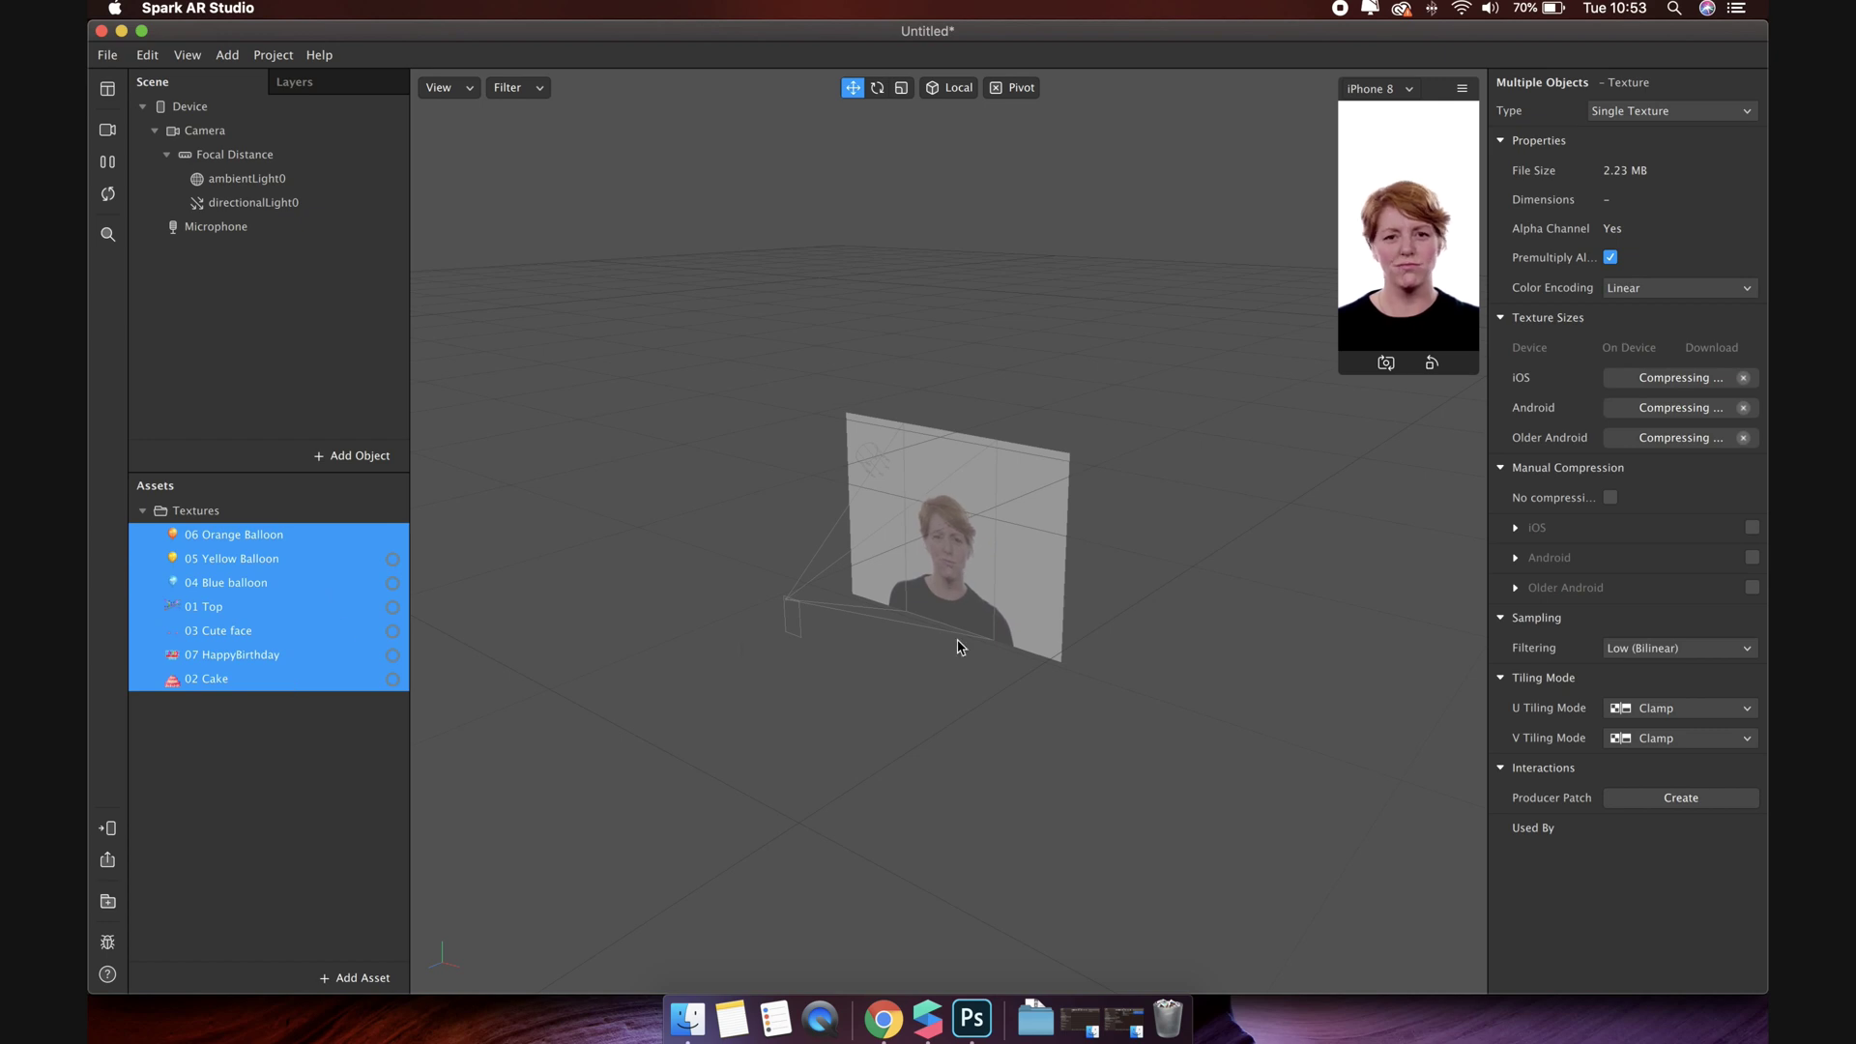
click(1609, 498)
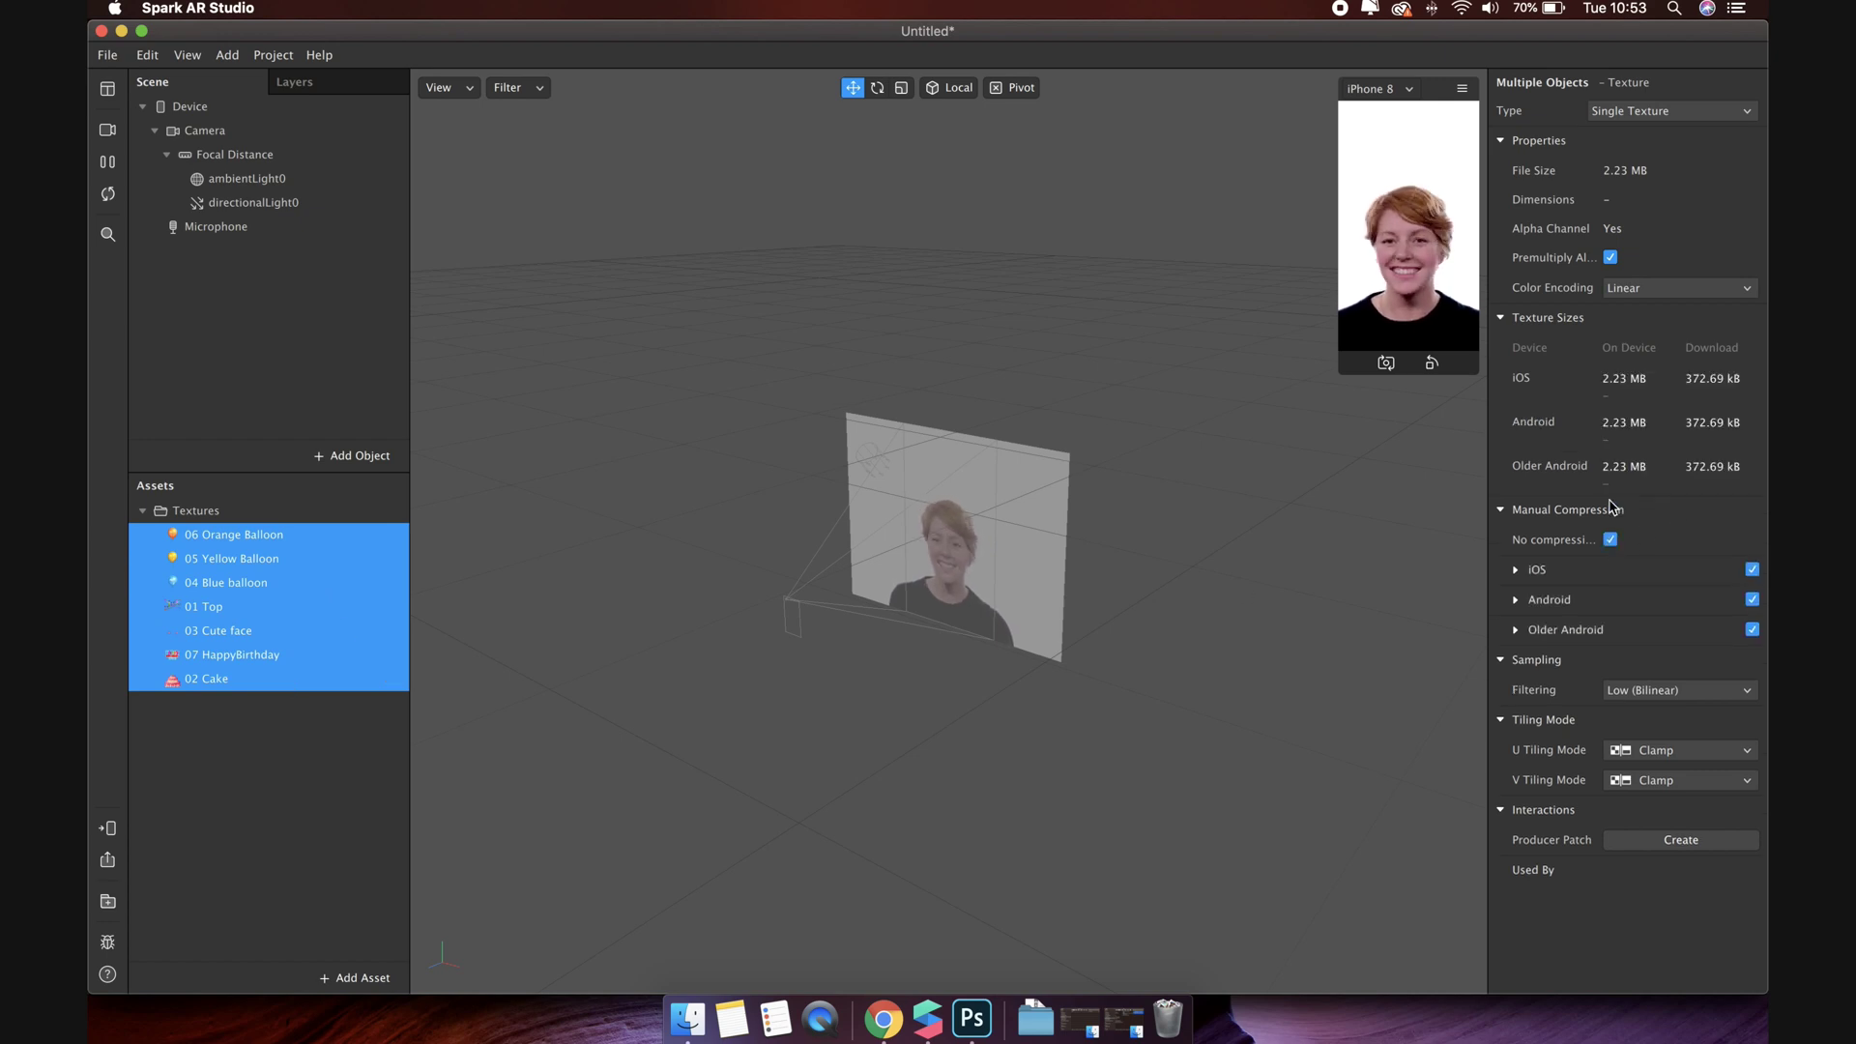
click(303, 767)
Step: Add two animation sequences named Fire and Hat
click(333, 977)
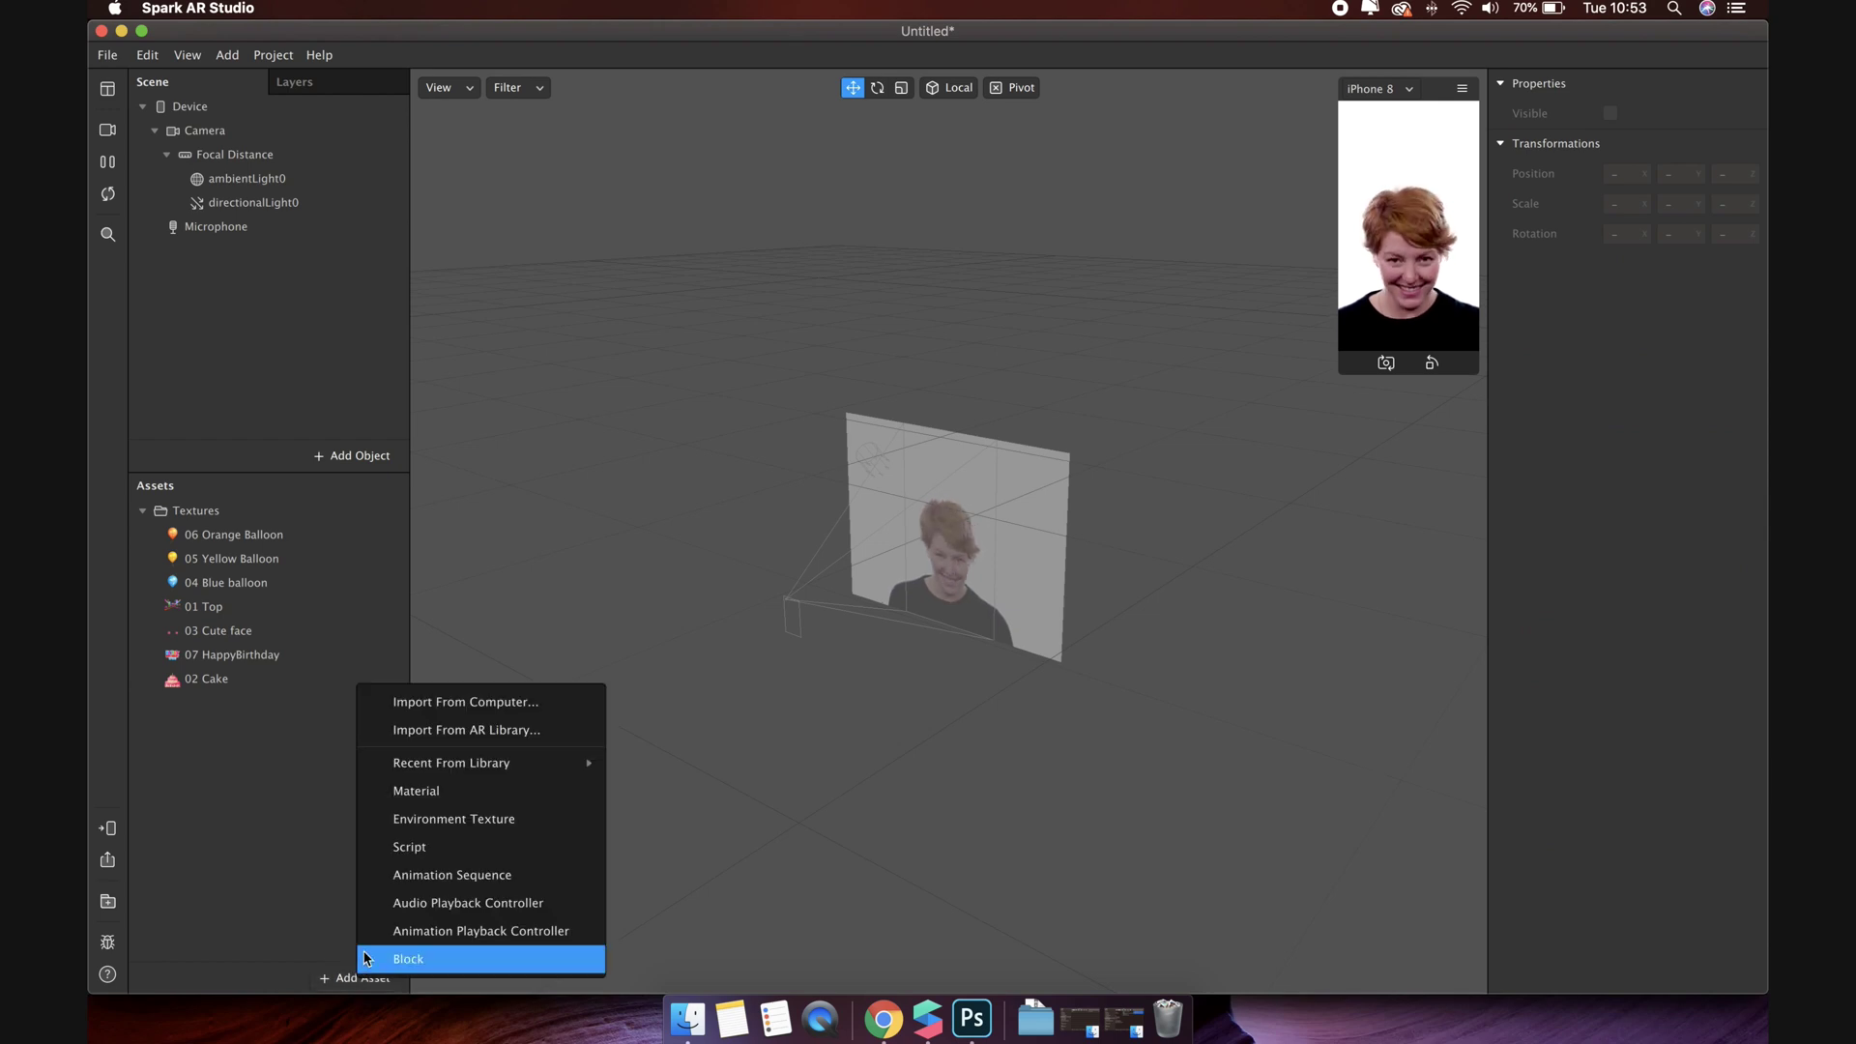
click(421, 875)
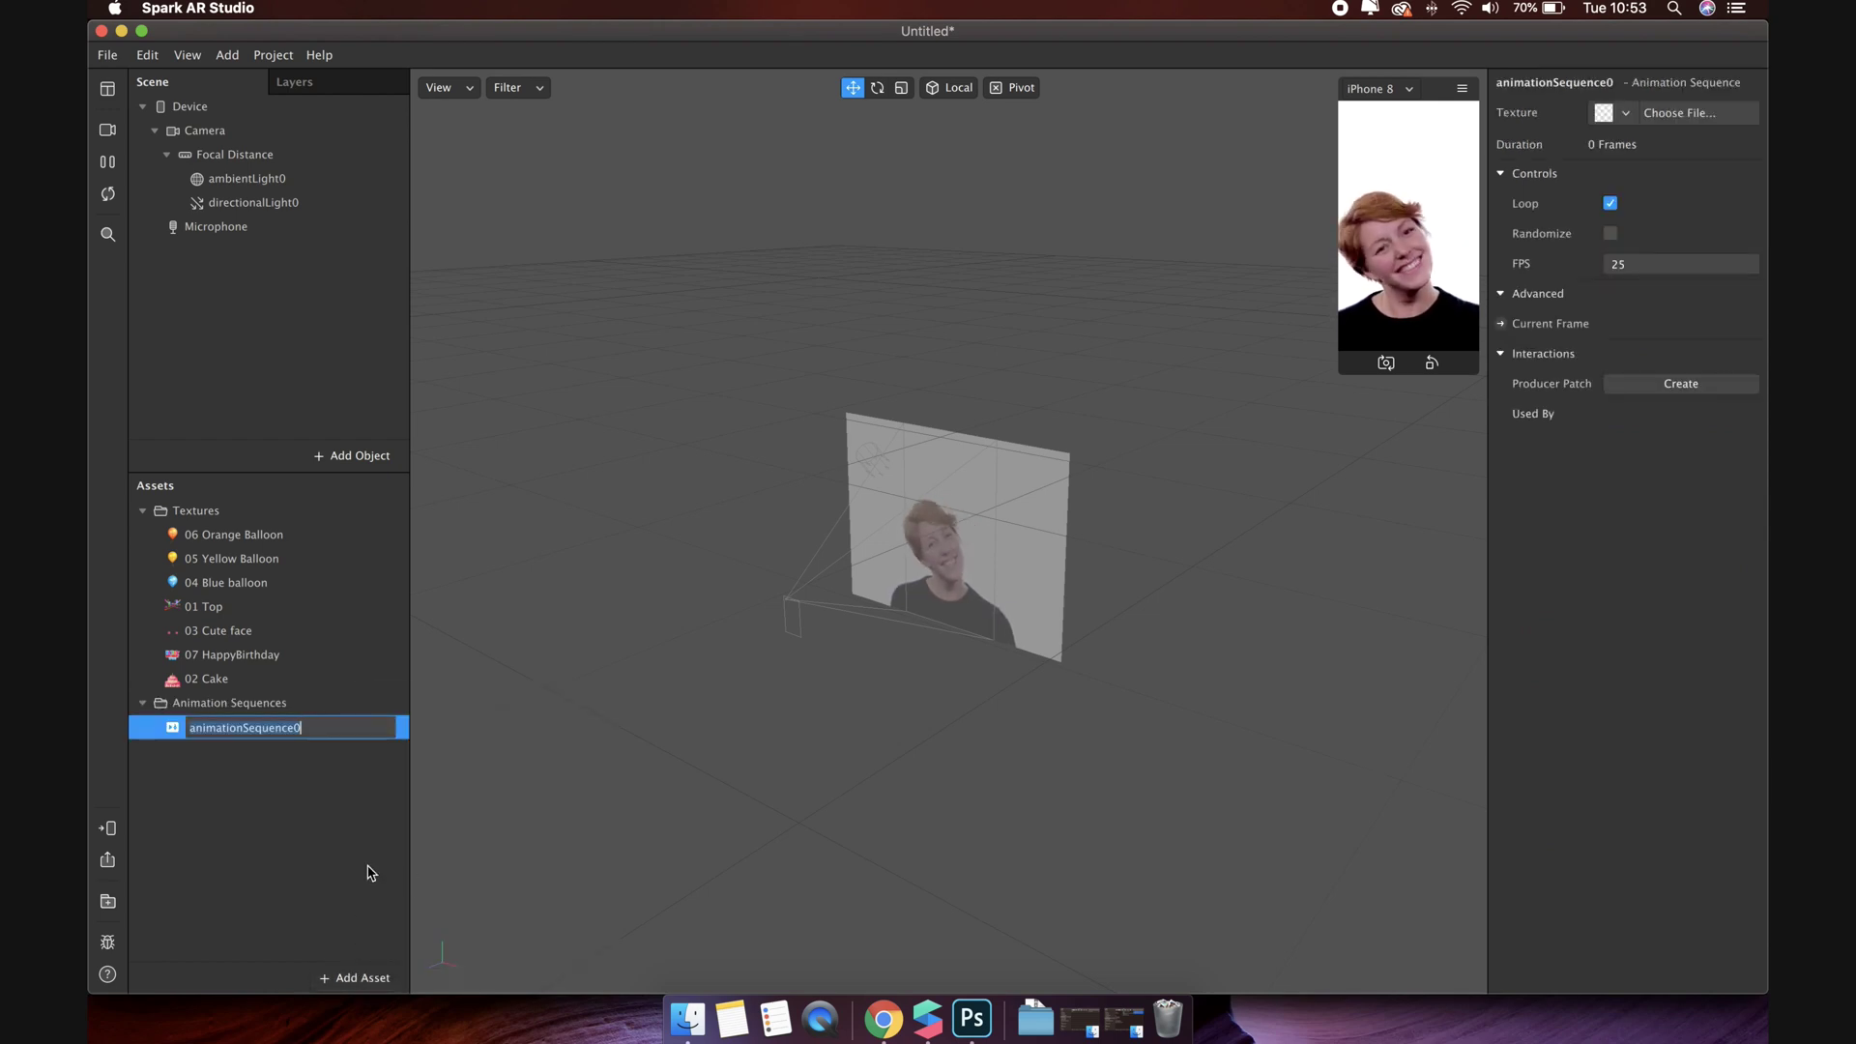
text(Fire)
key(Return)
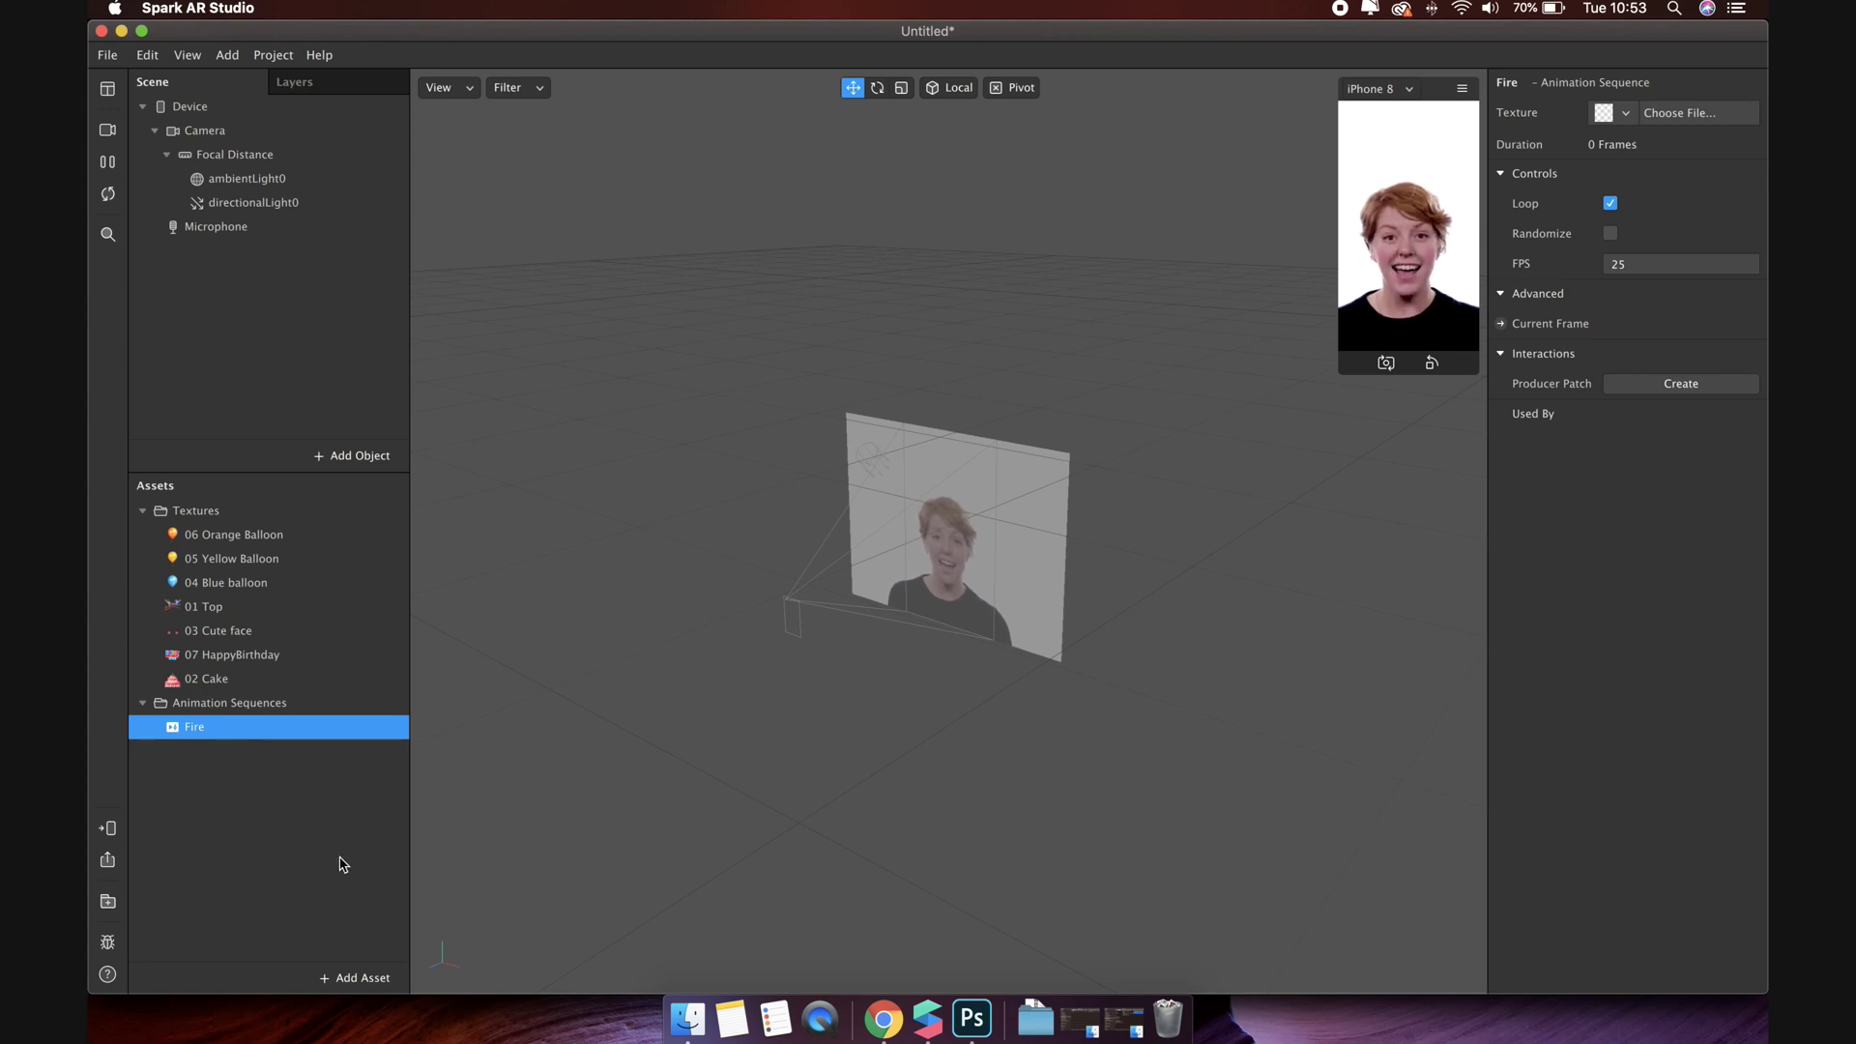
click(354, 975)
click(421, 875)
text(Hat)
key(Return)
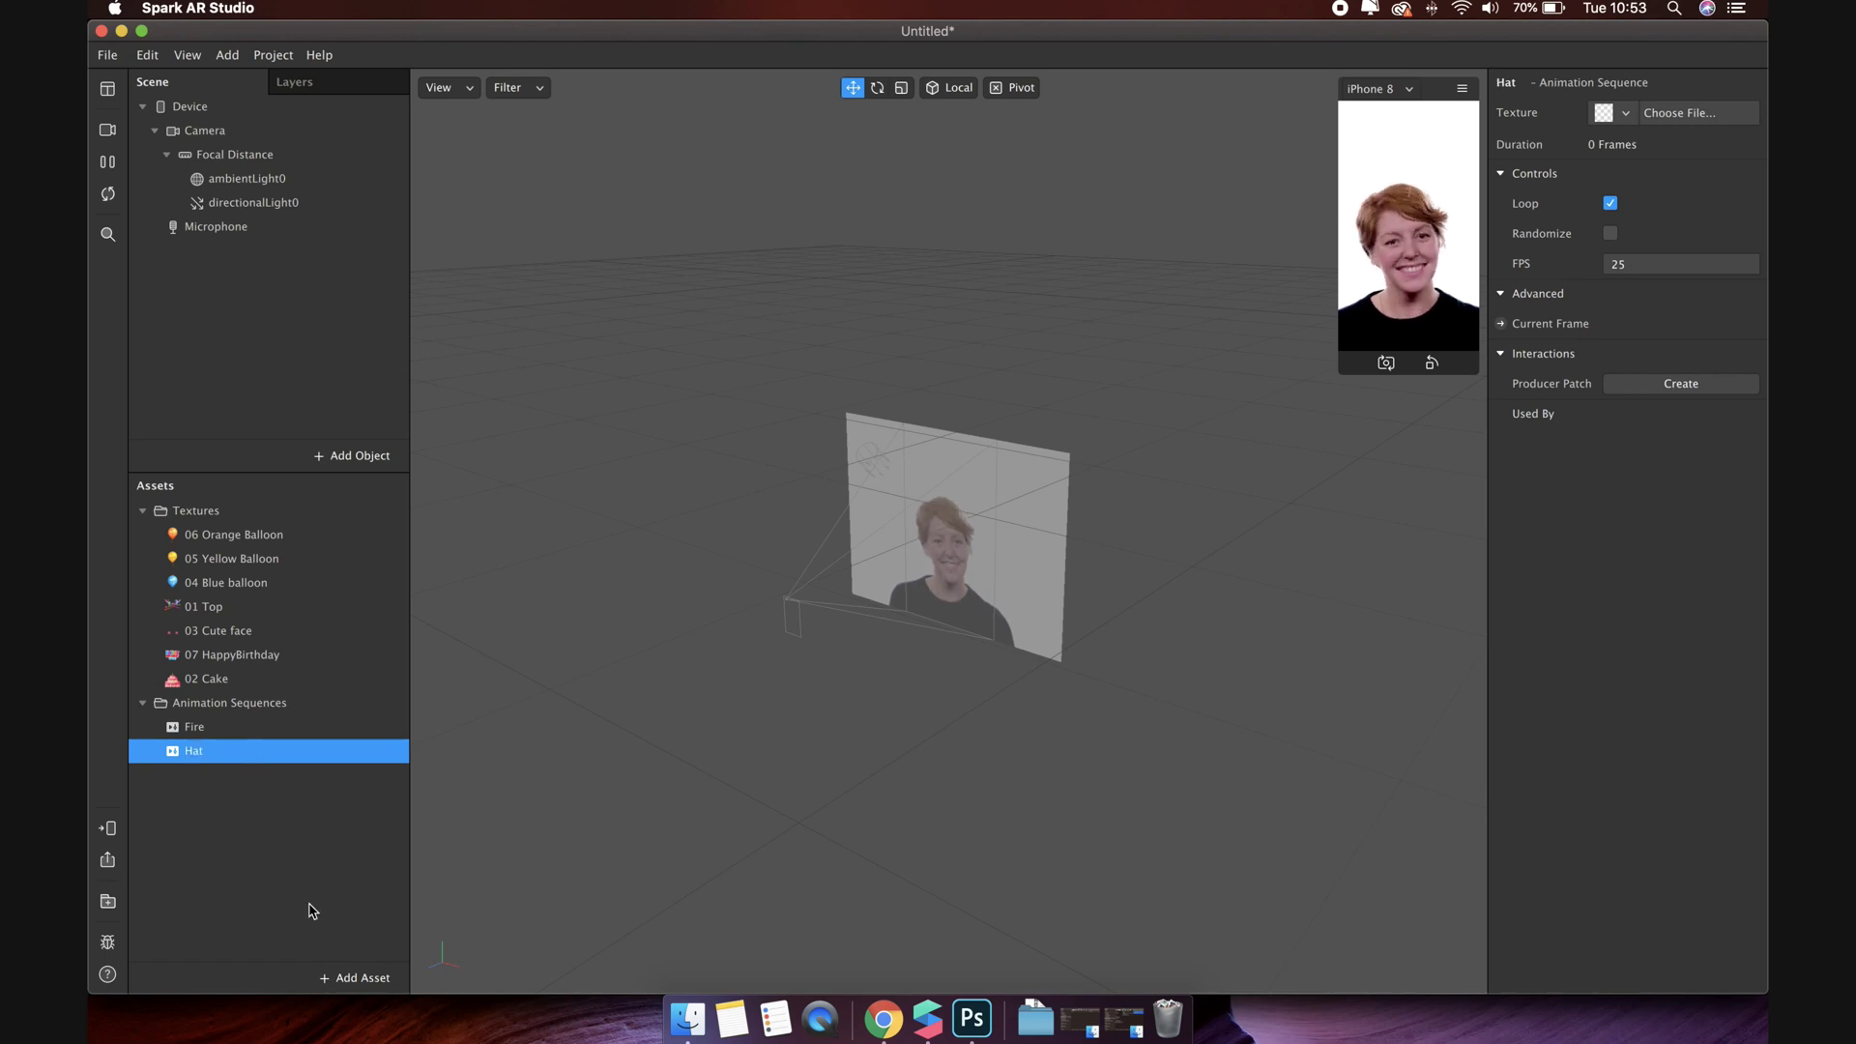
Step: Add two more animation sequences named Emitter1 and Emitter2
click(352, 977)
click(426, 872)
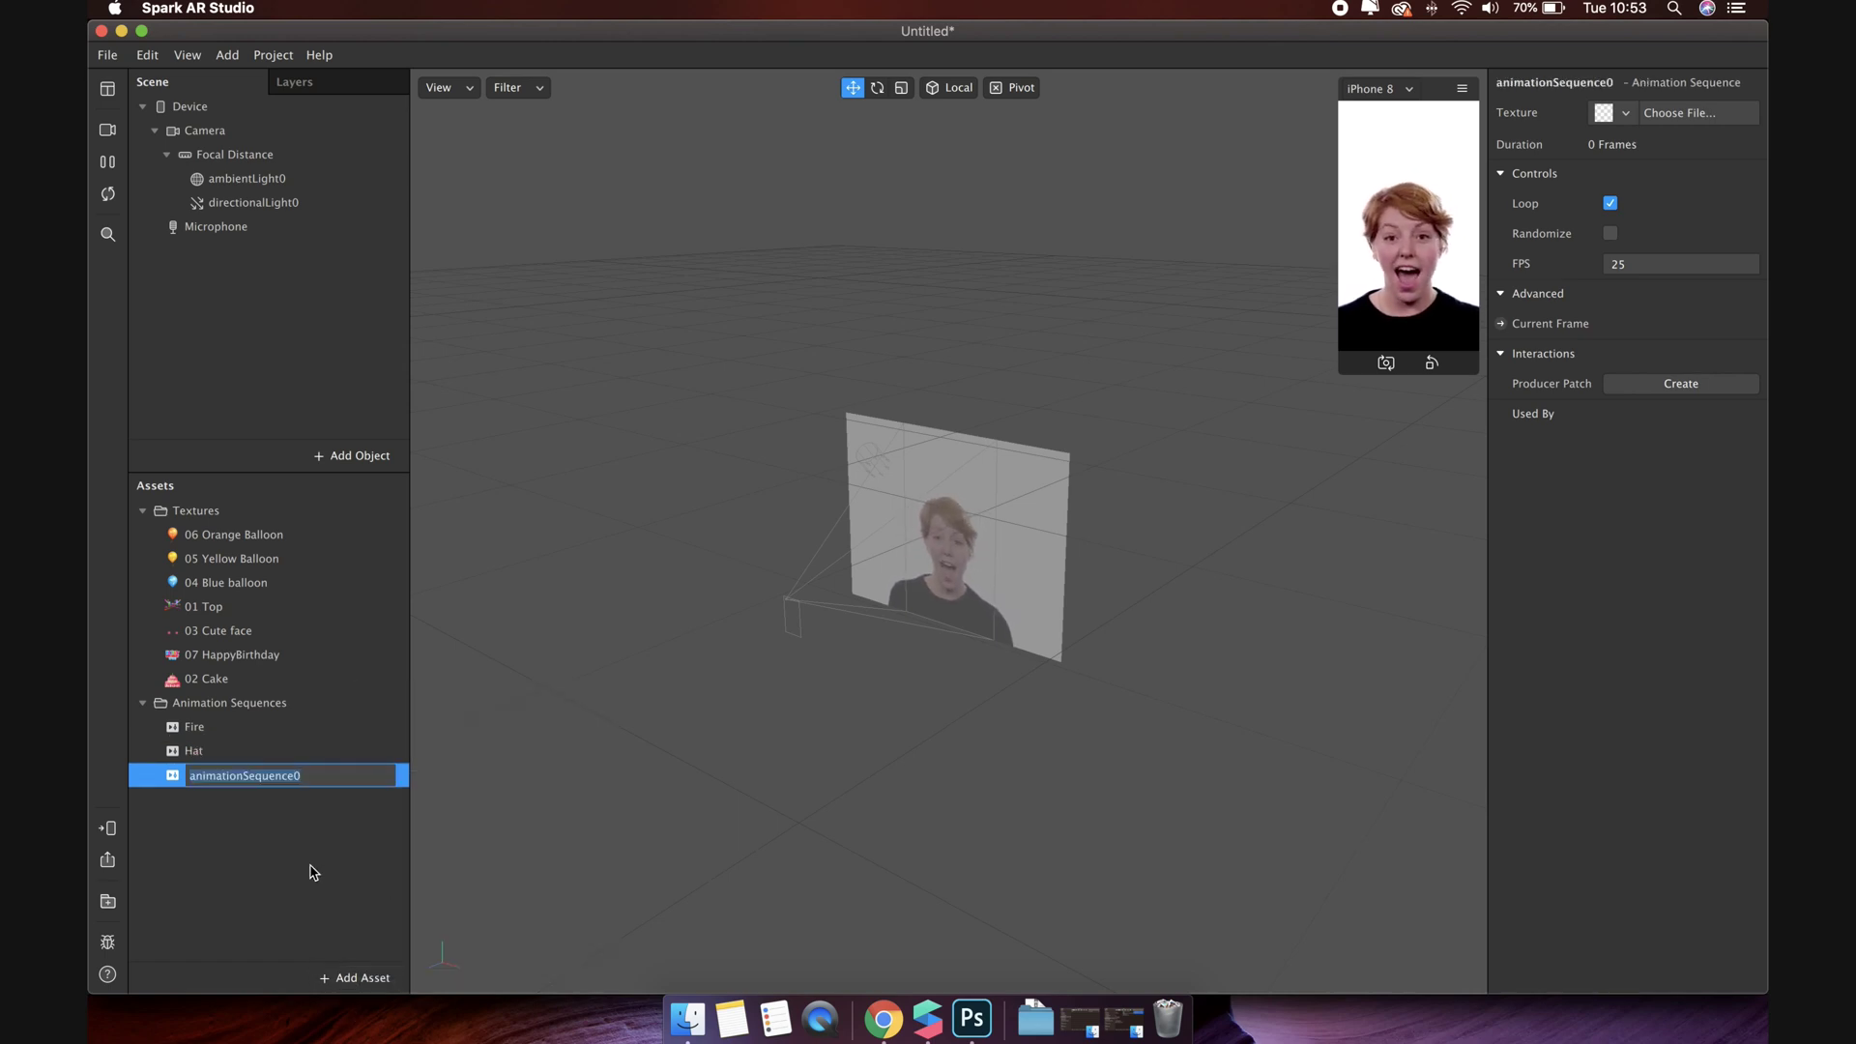
text(Emitter1)
key(Return)
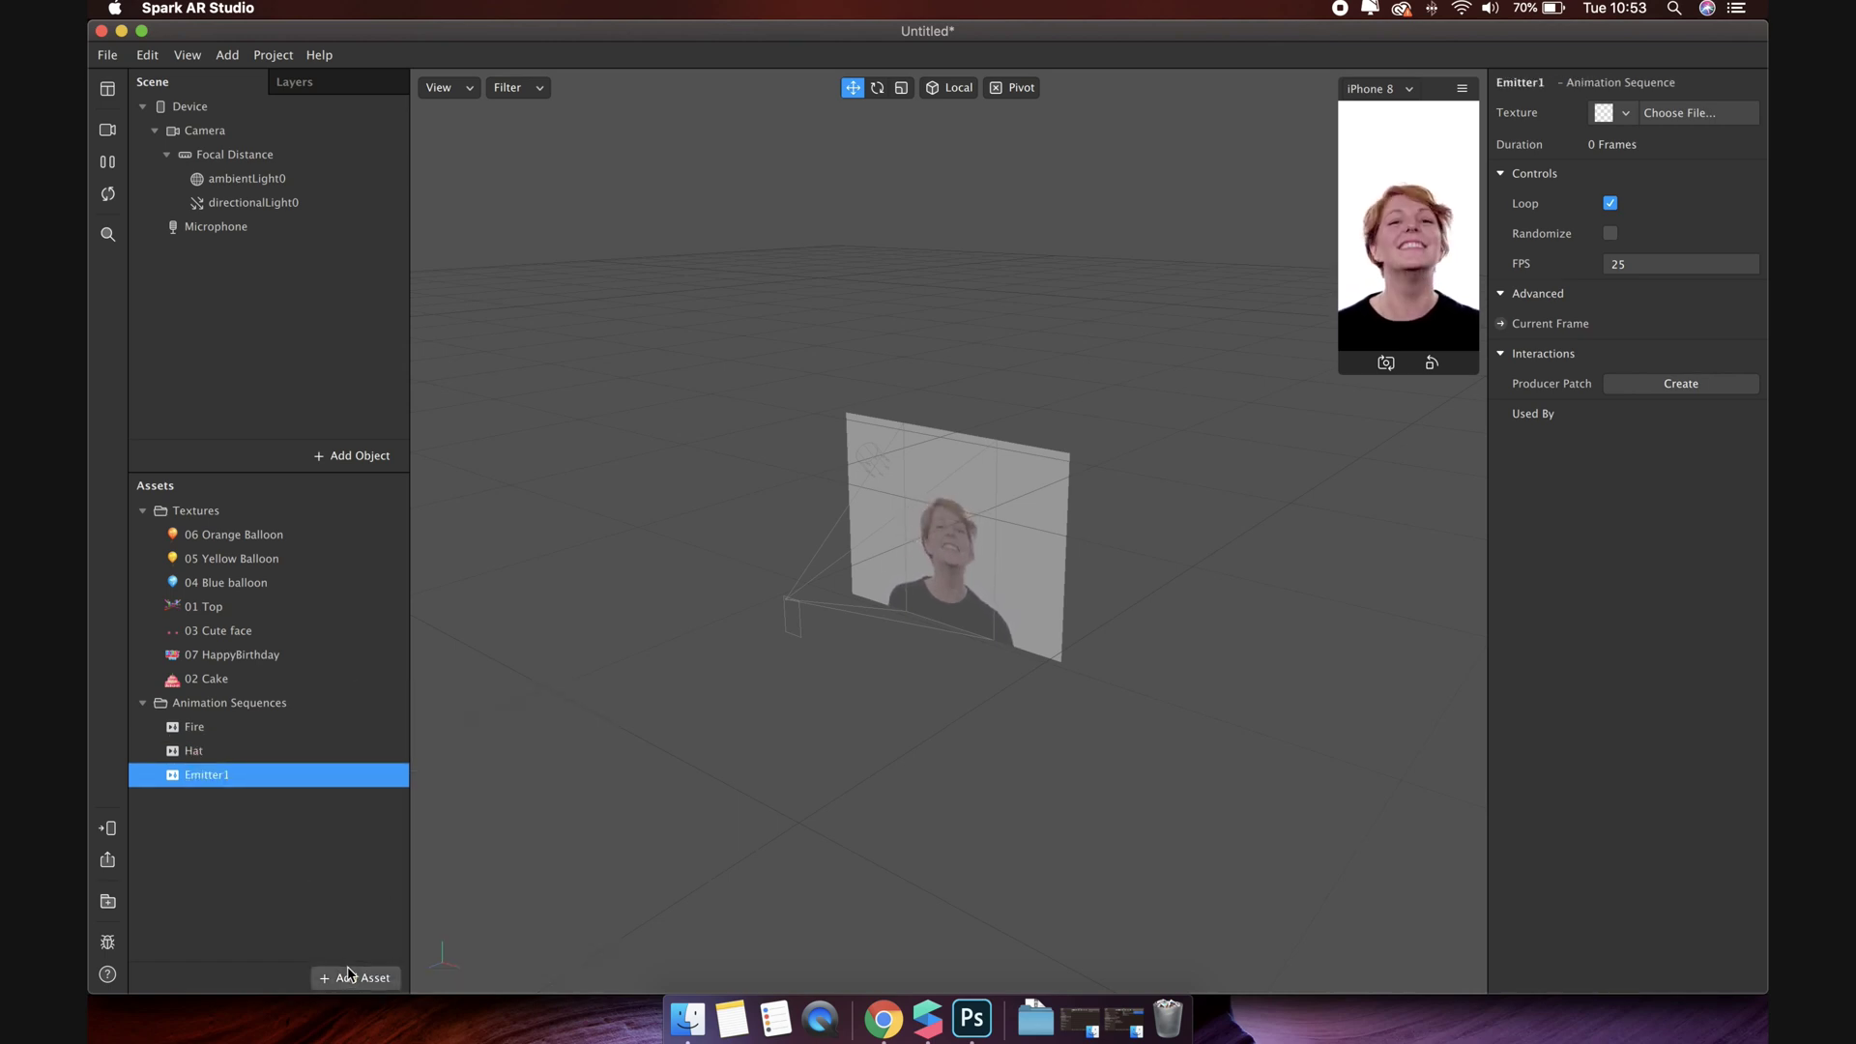
click(354, 977)
click(426, 874)
text(Emitter2)
key(Return)
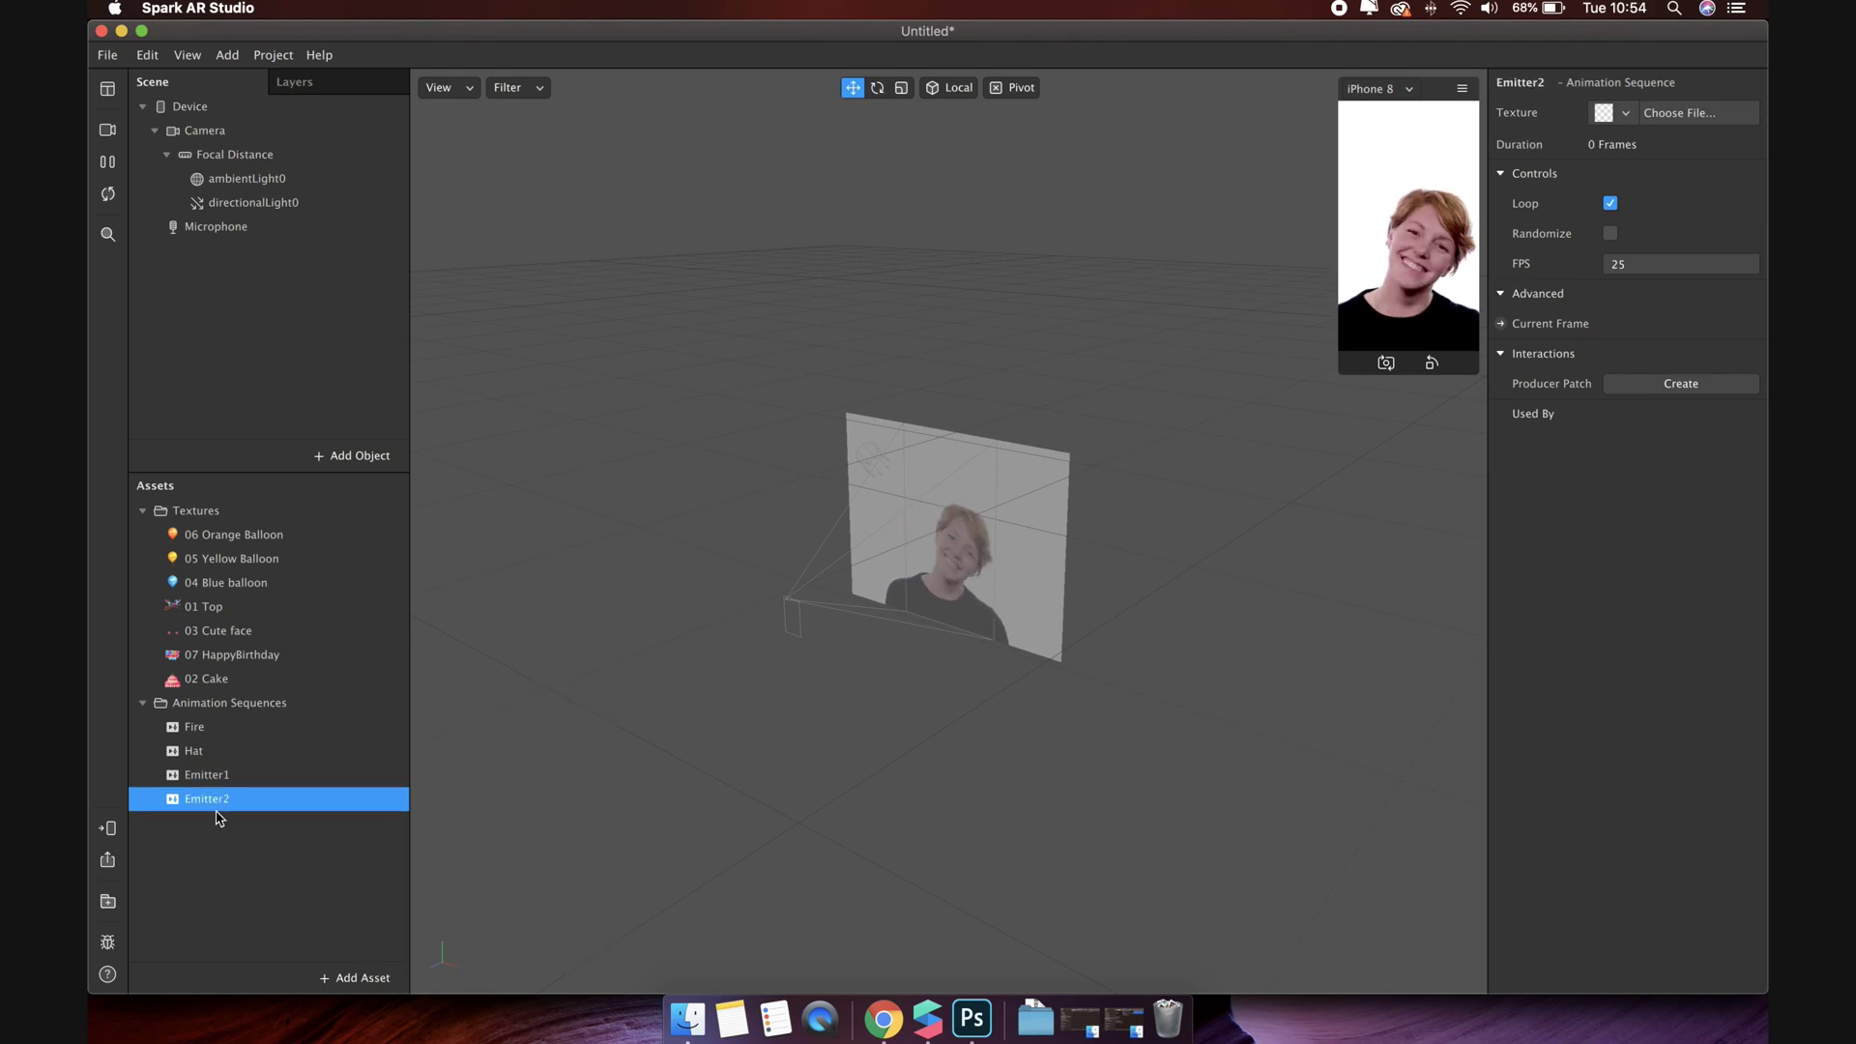
click(205, 729)
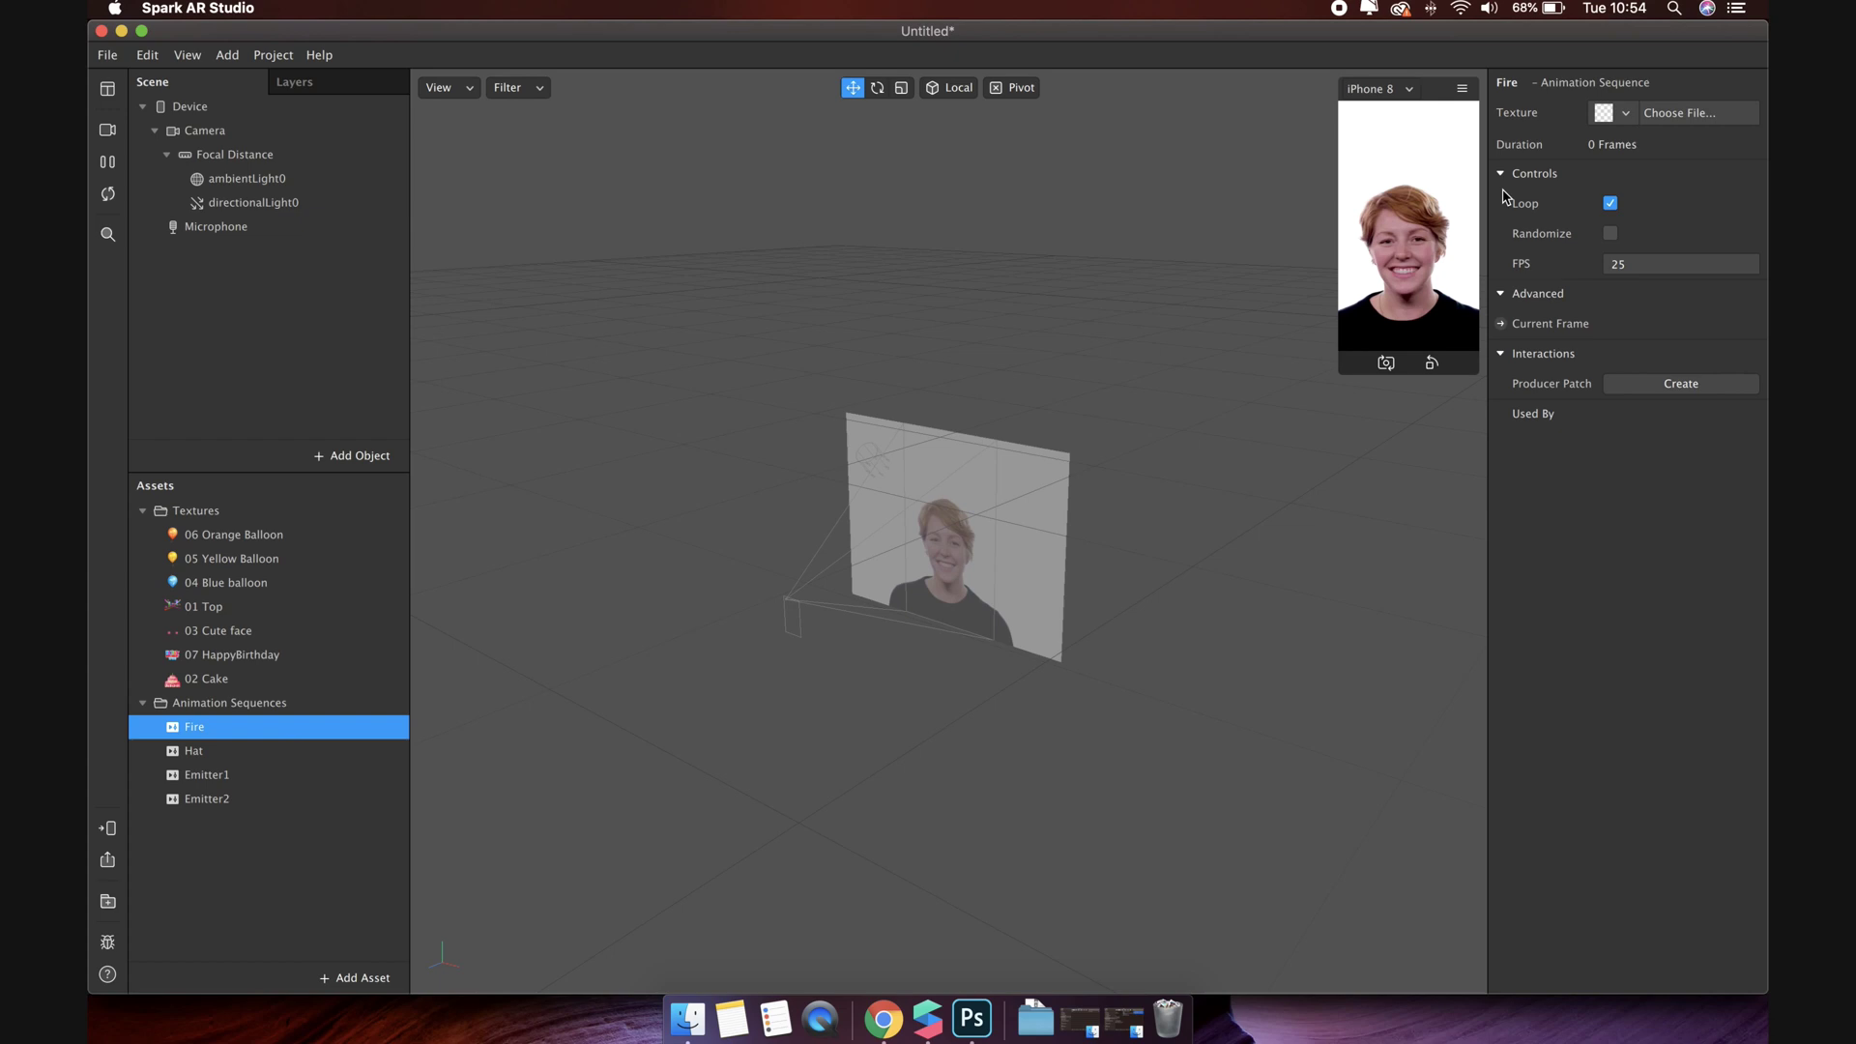
Step: Give the Fire sequence a new image texture from Fire1.png–Fire8.png in Compression
click(1624, 114)
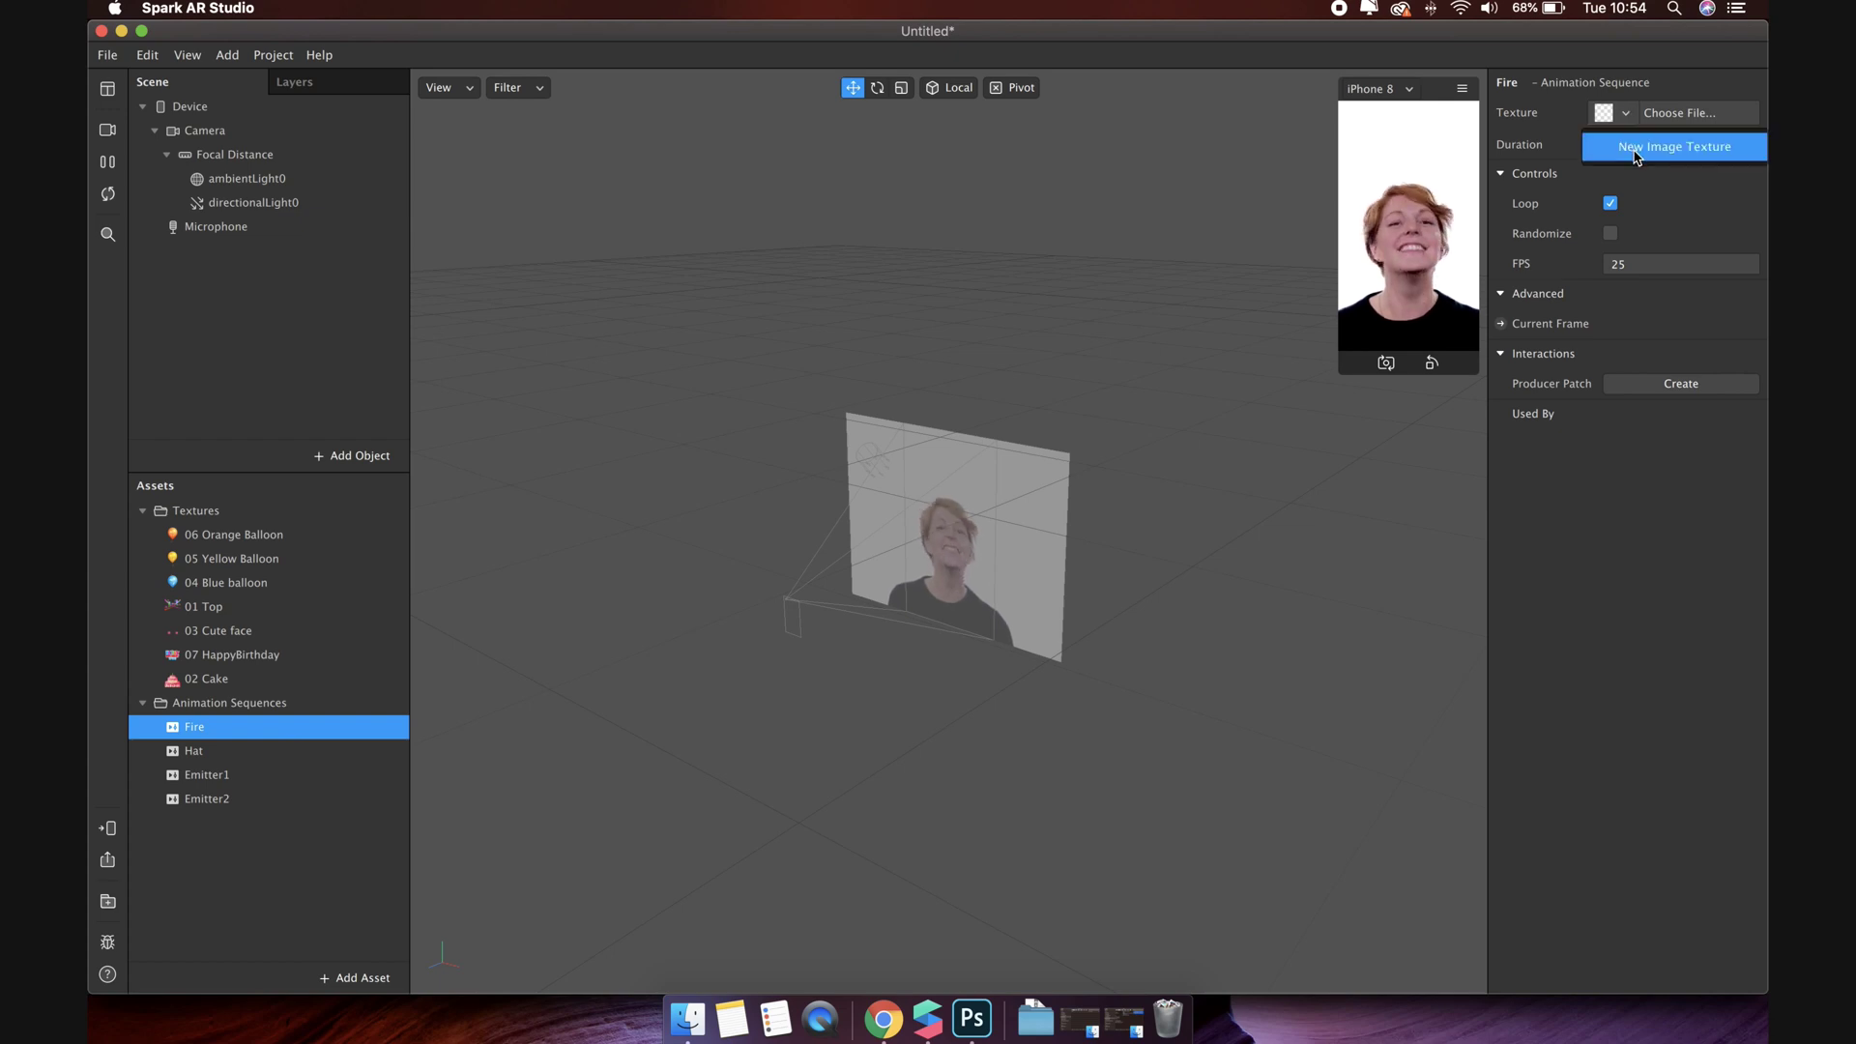
click(1635, 147)
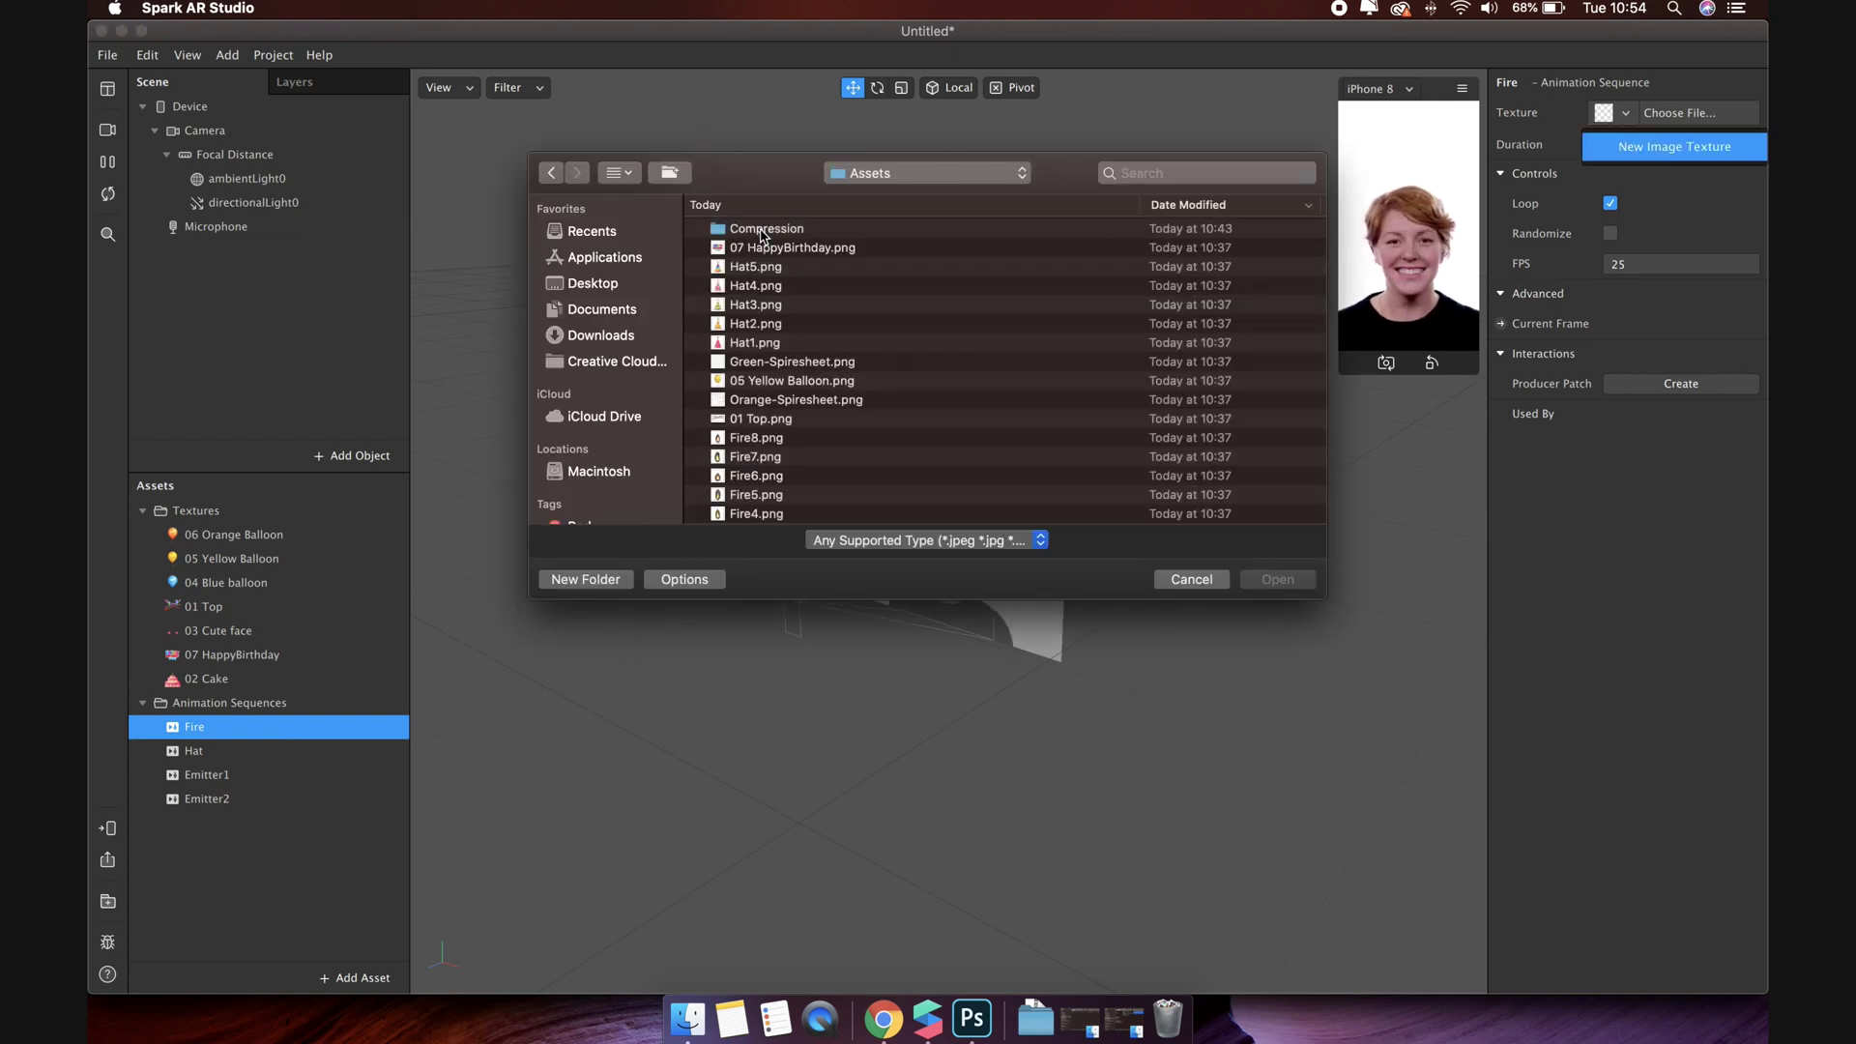
click(763, 232)
double_click(812, 233)
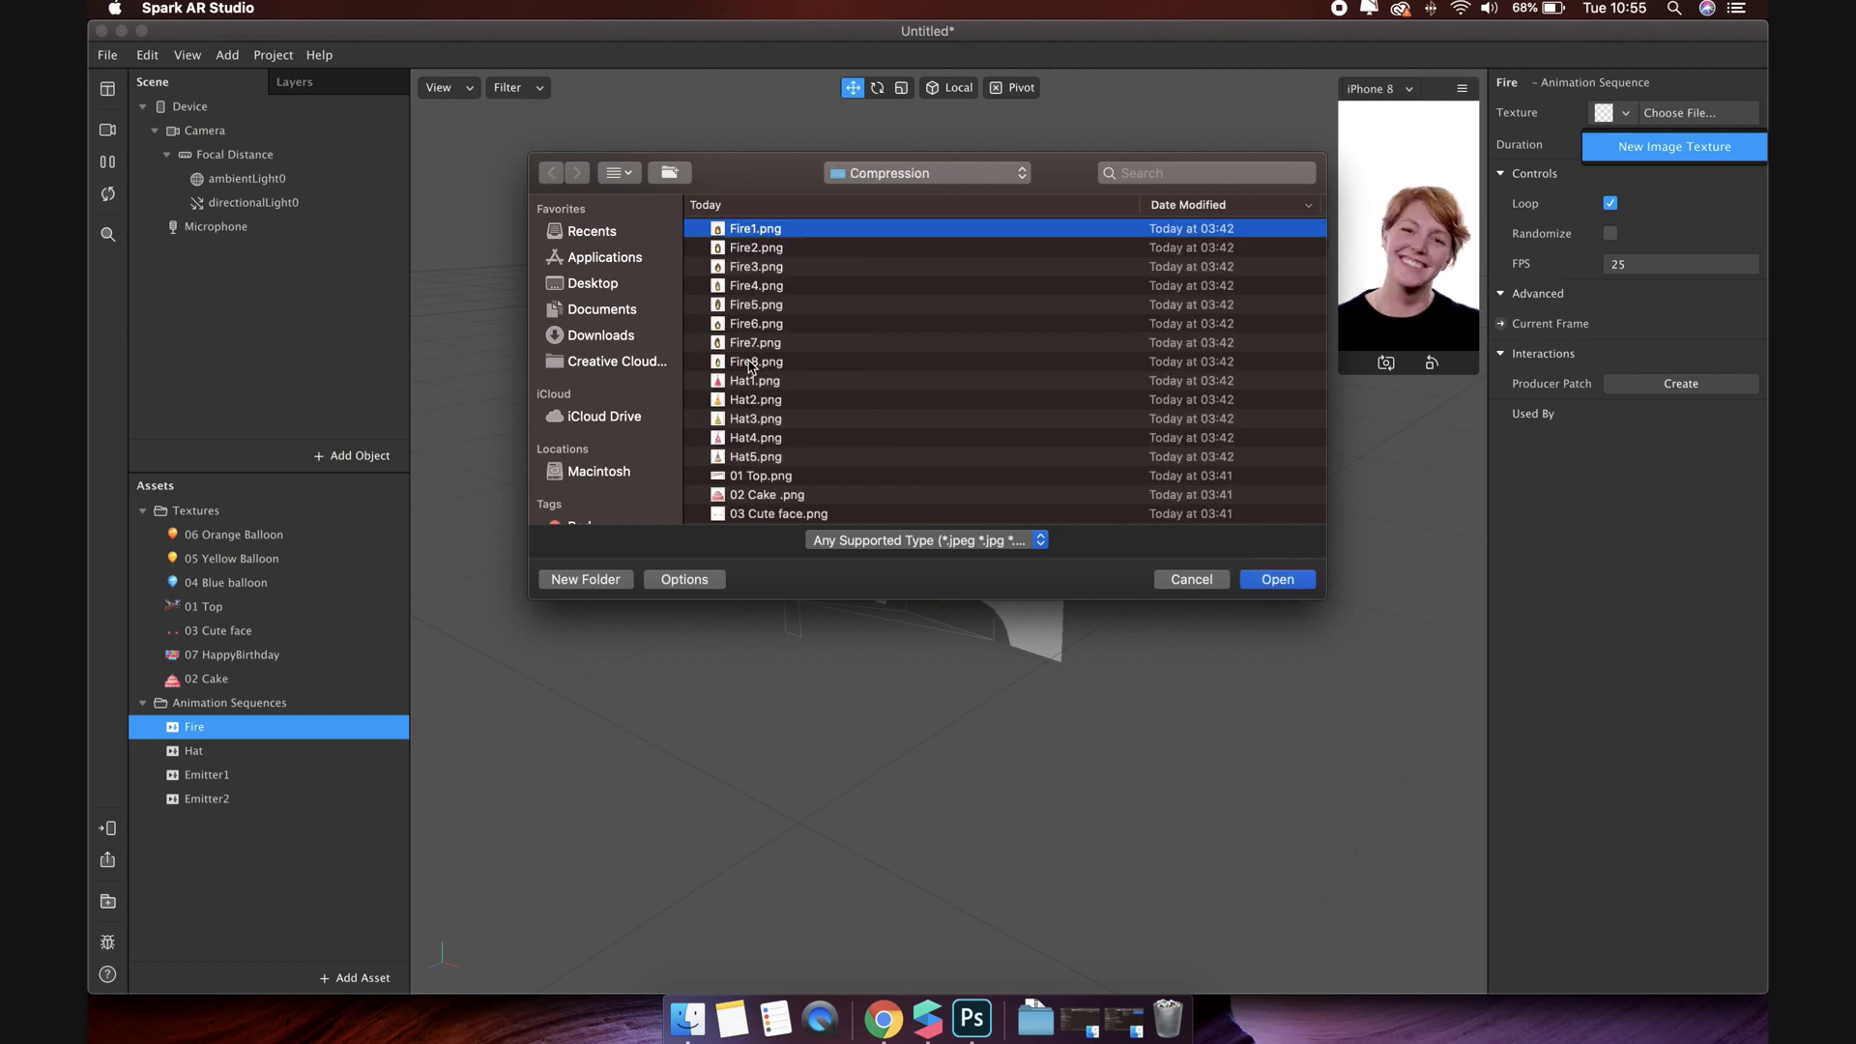
shift+click(751, 362)
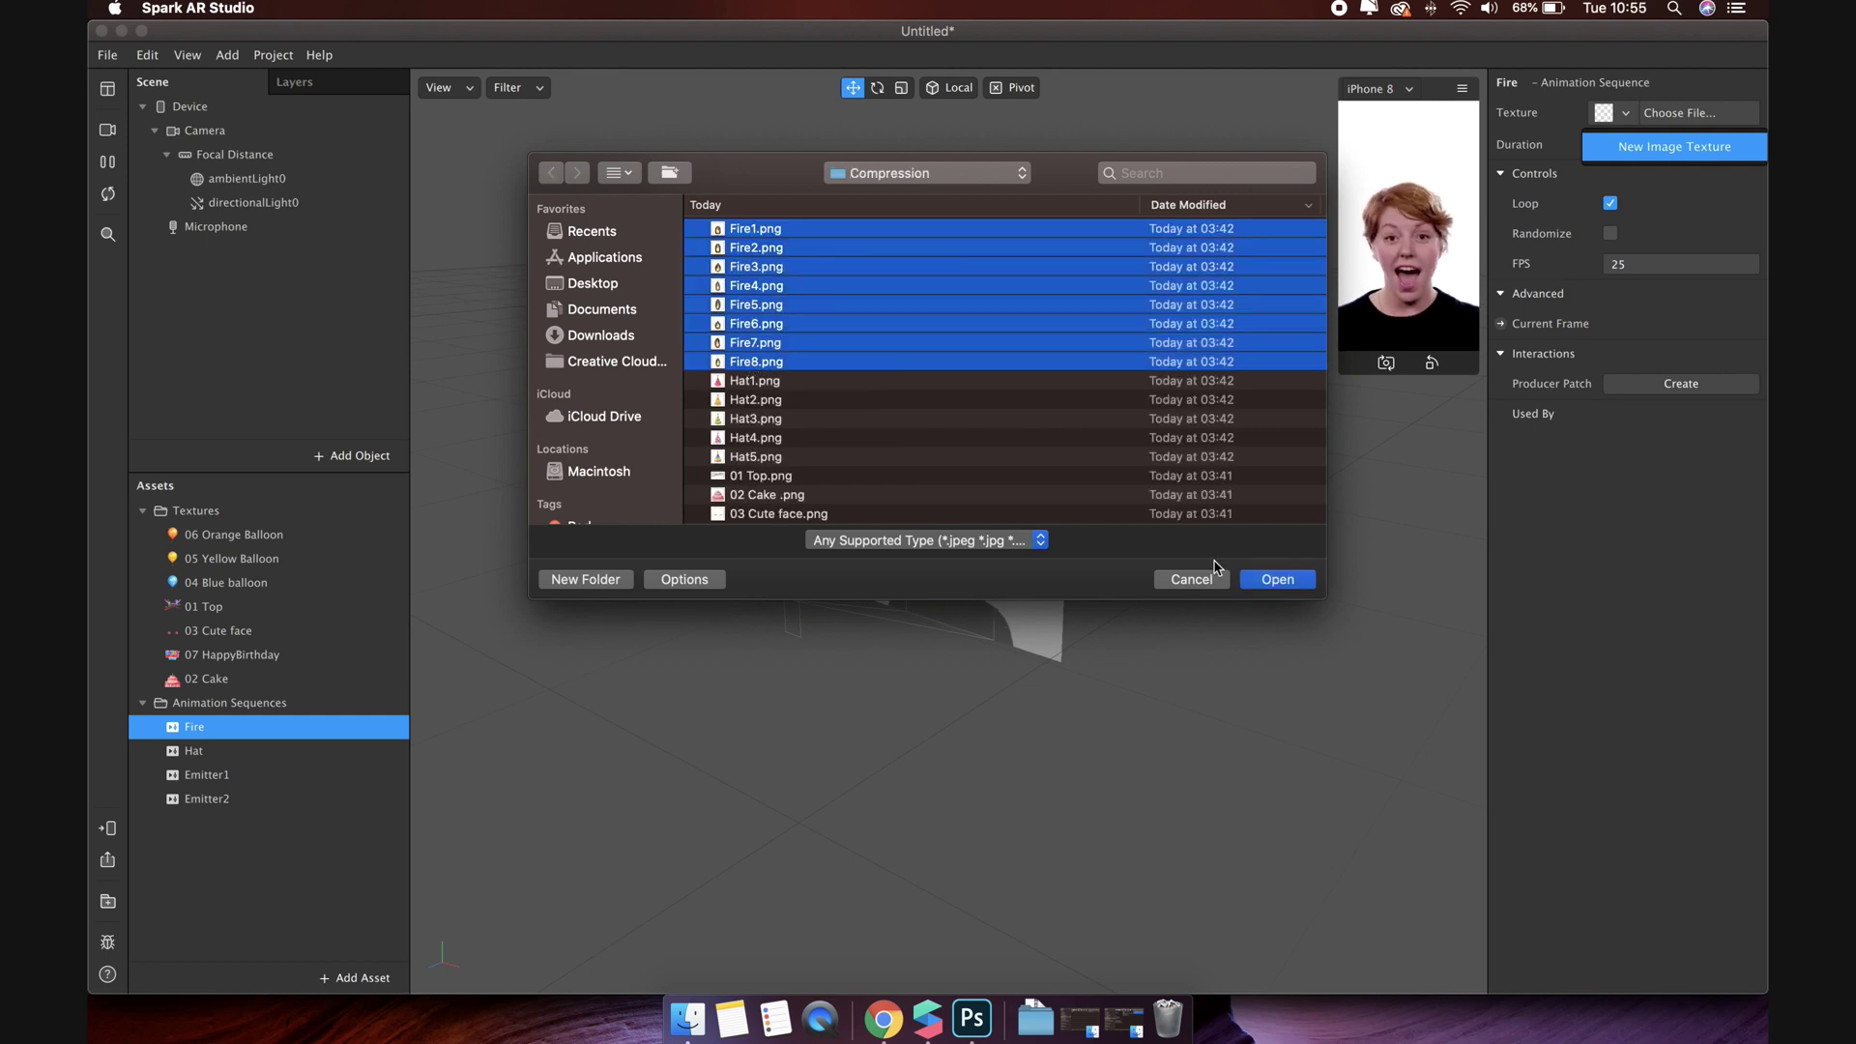
click(1277, 581)
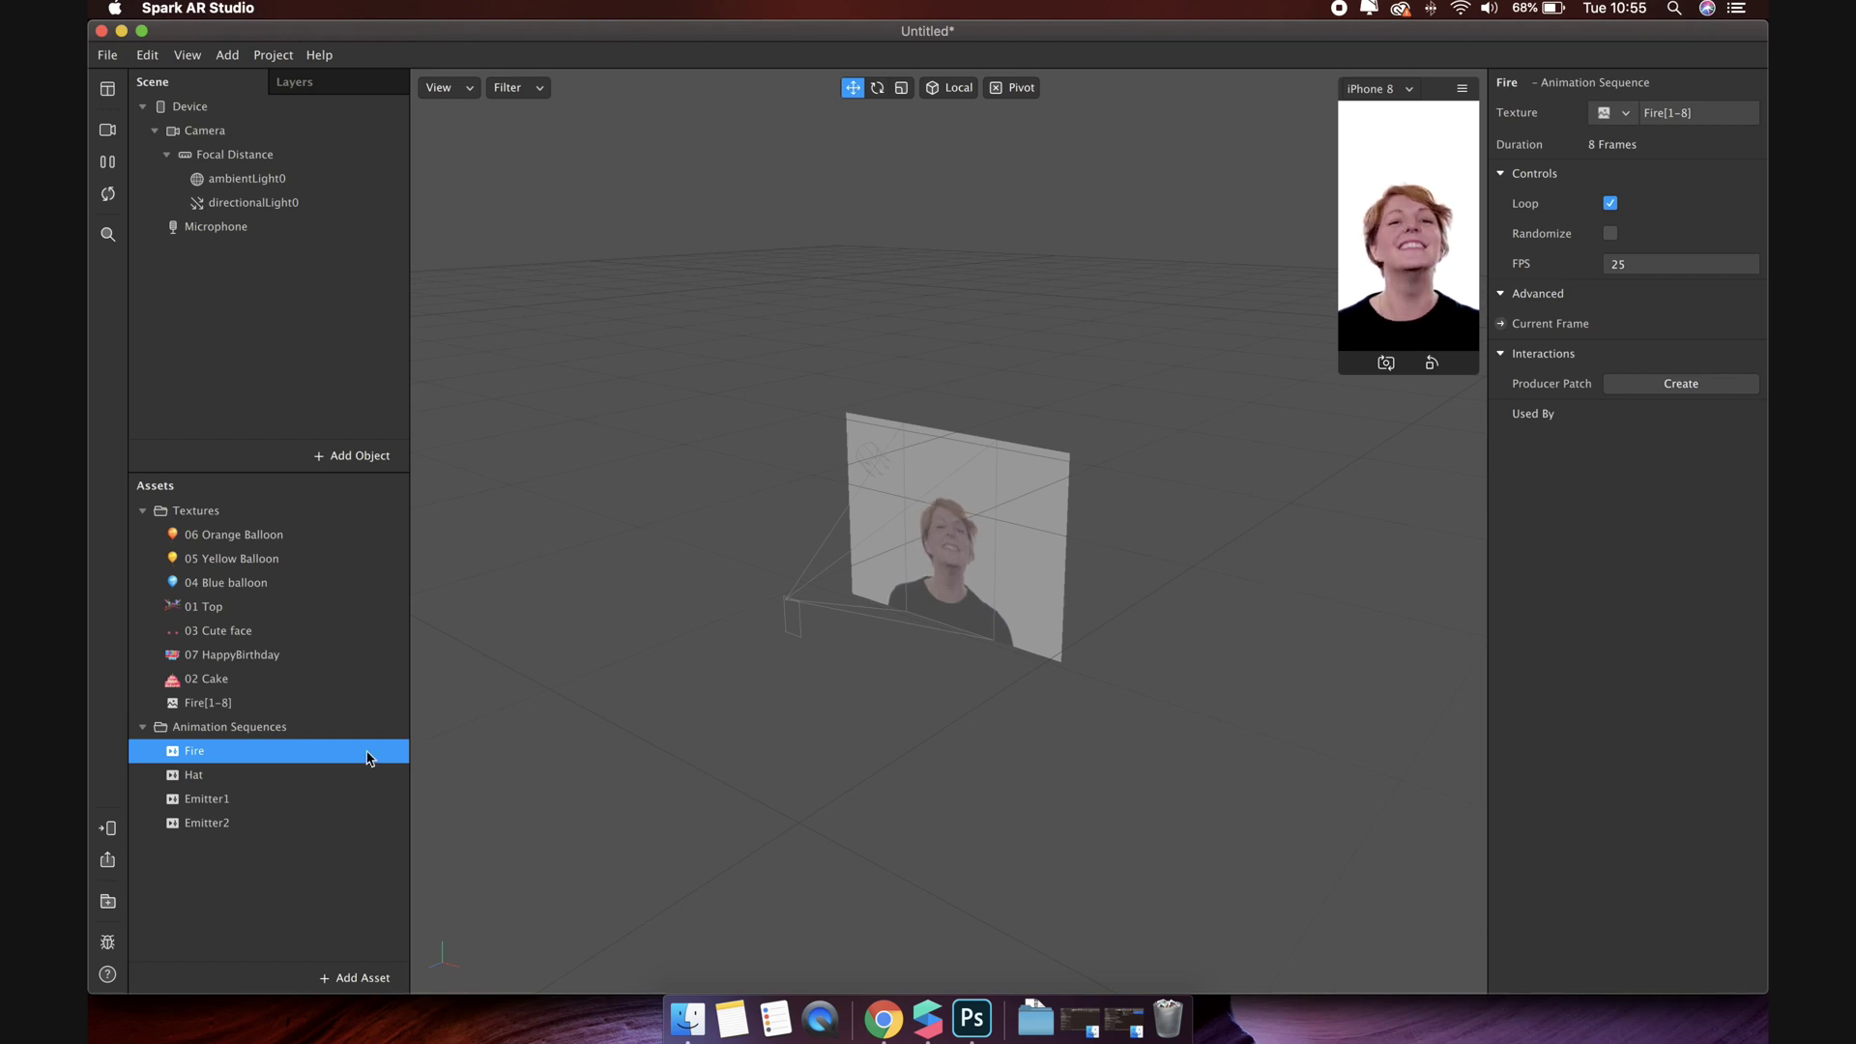
Step: Give the Hat sequence a new image texture from Hat1.png–Hat5.png
click(262, 774)
click(1615, 113)
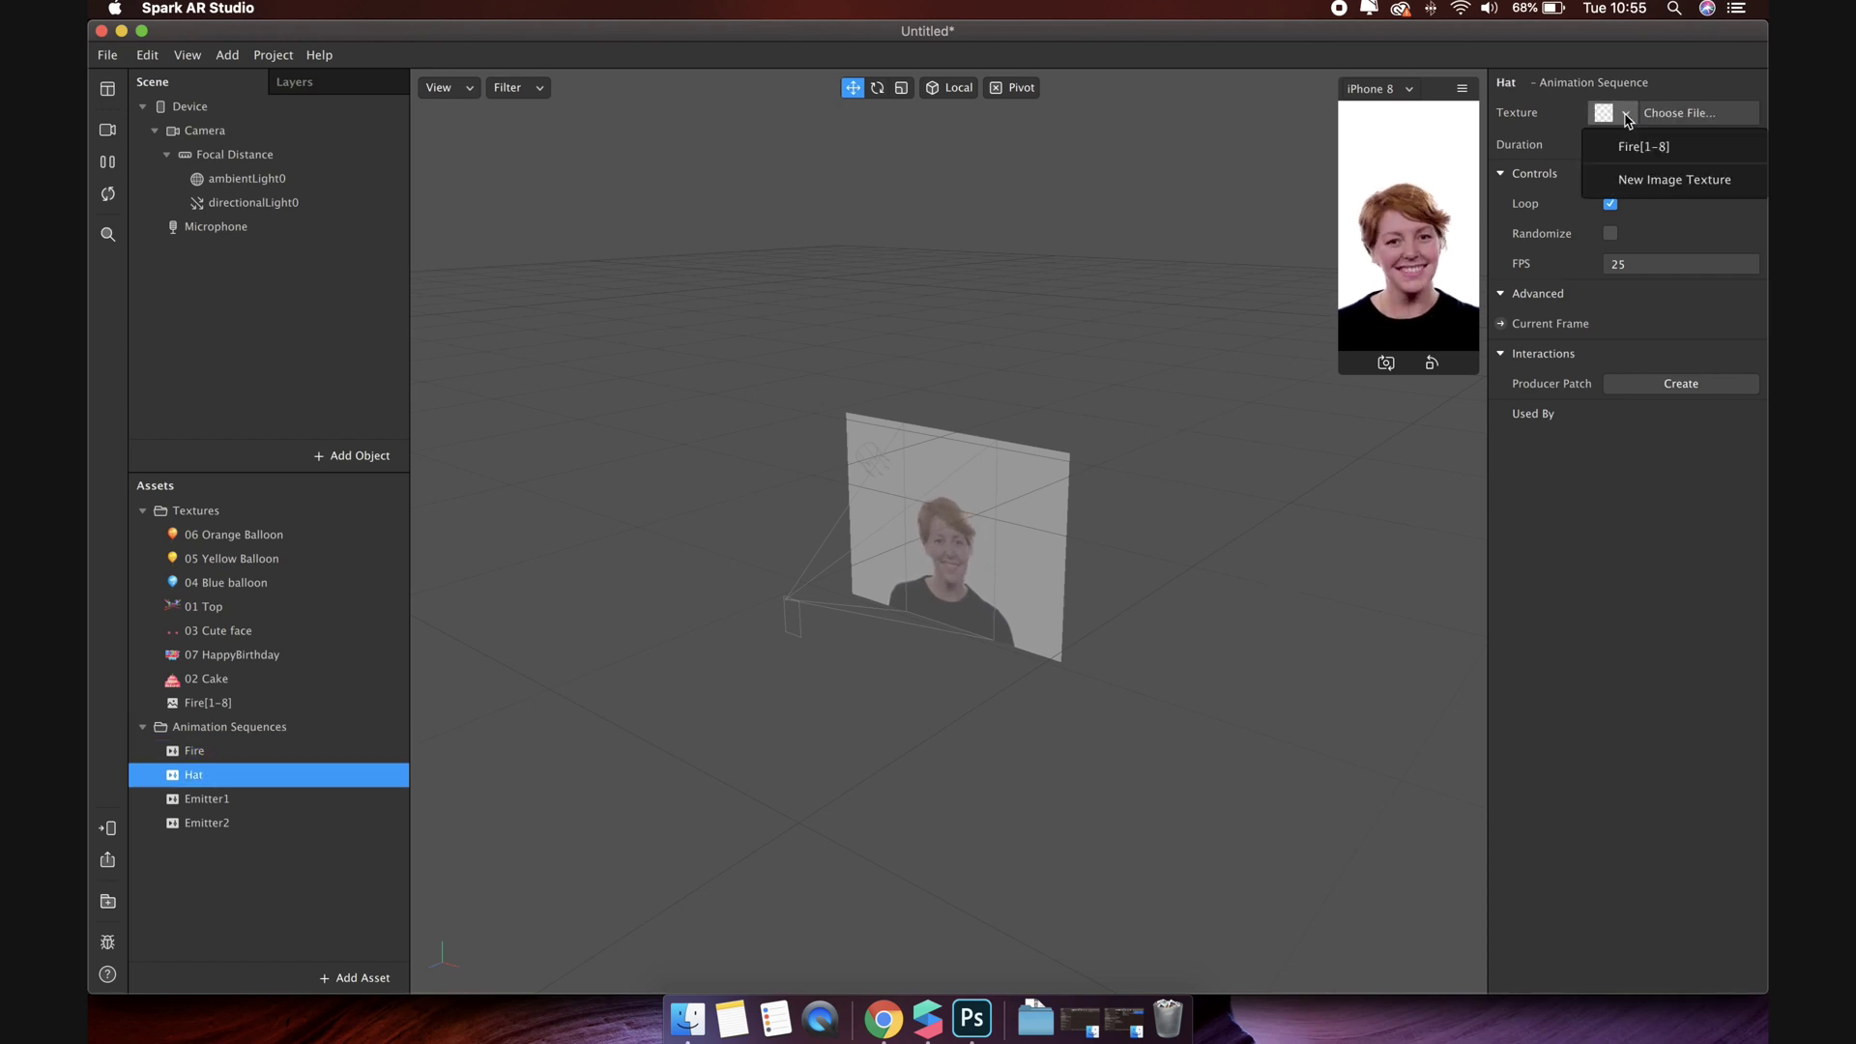
click(1632, 178)
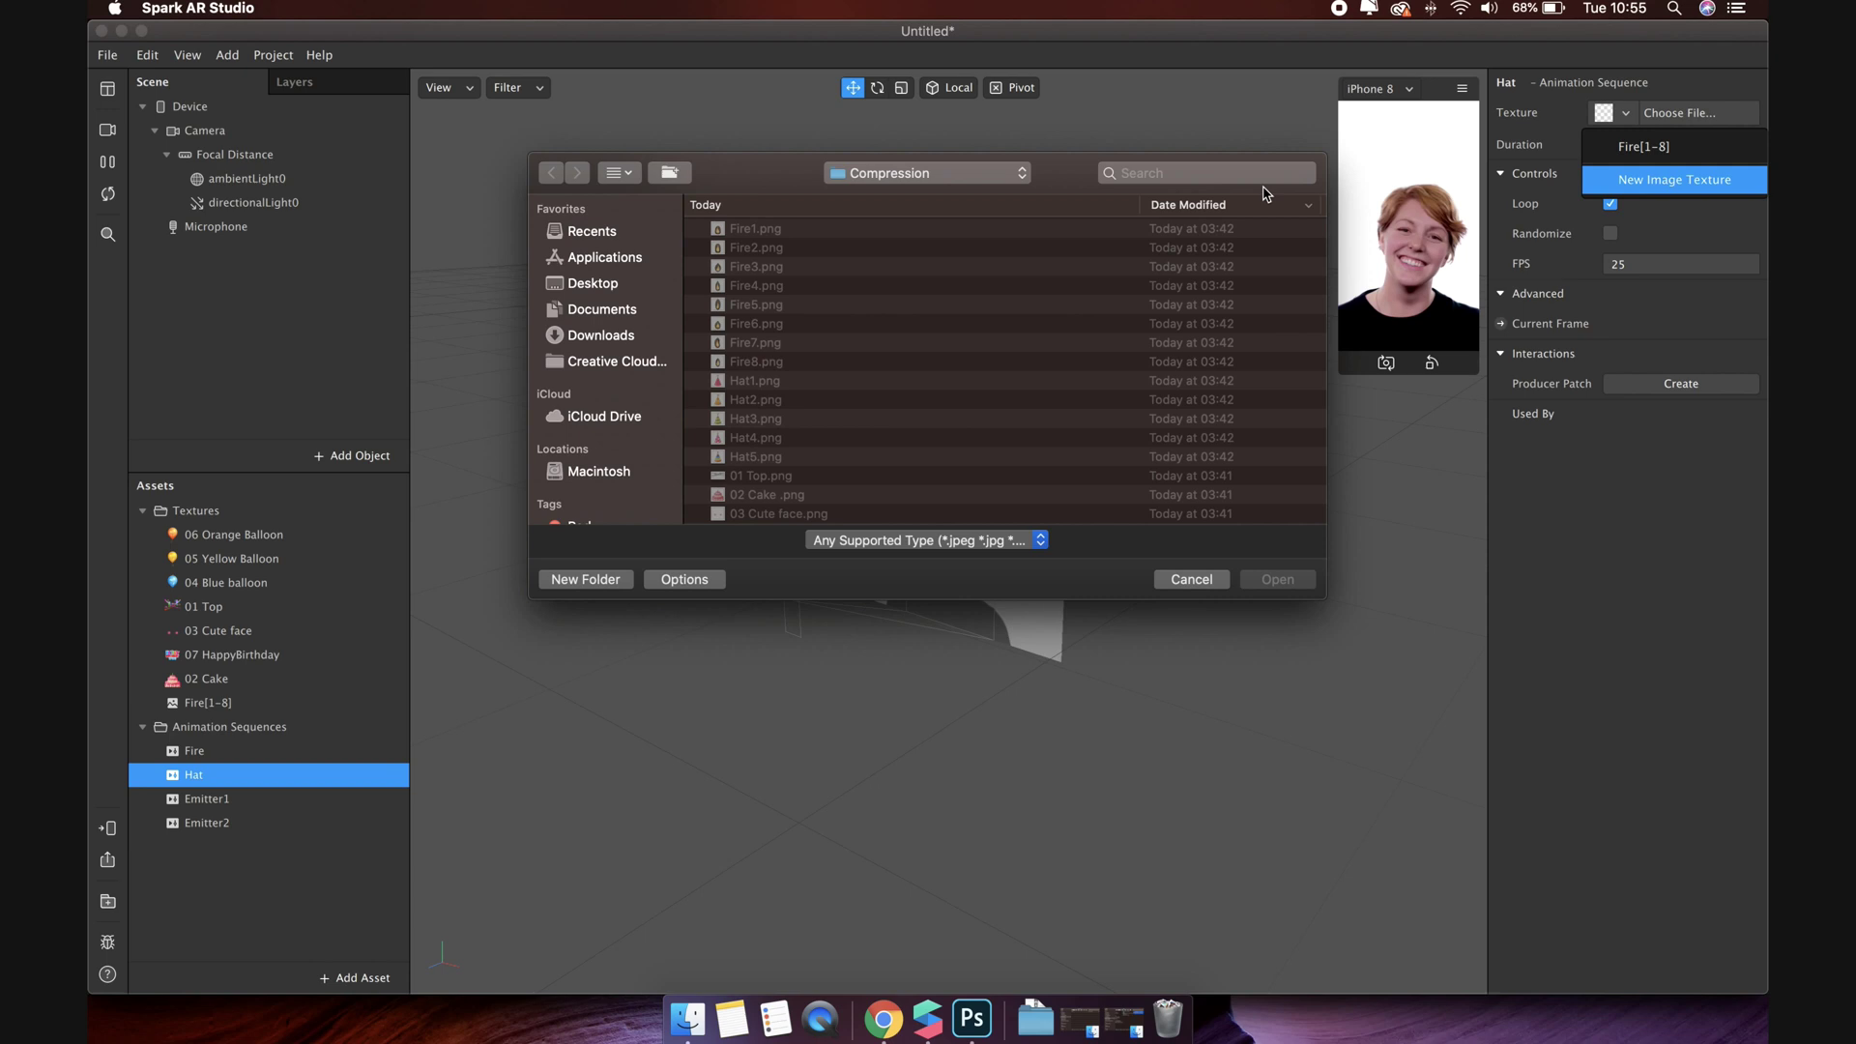
click(787, 380)
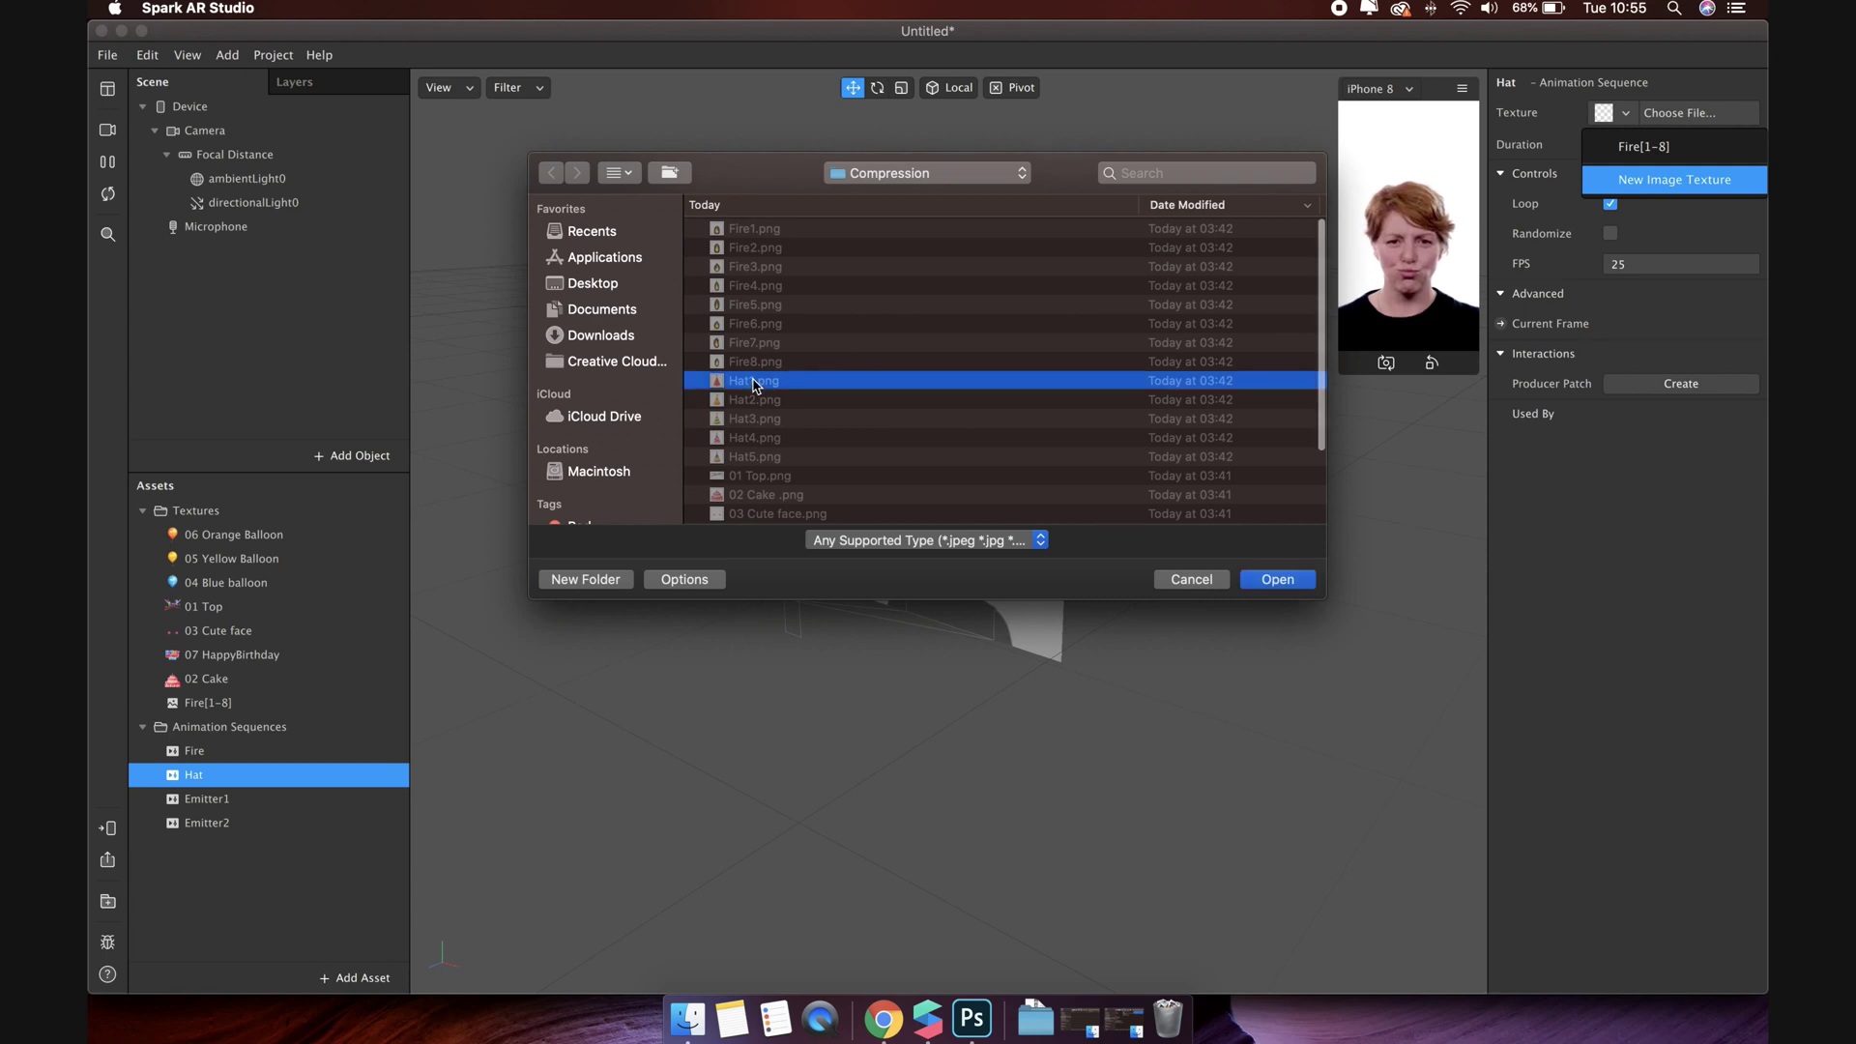
shift+click(753, 457)
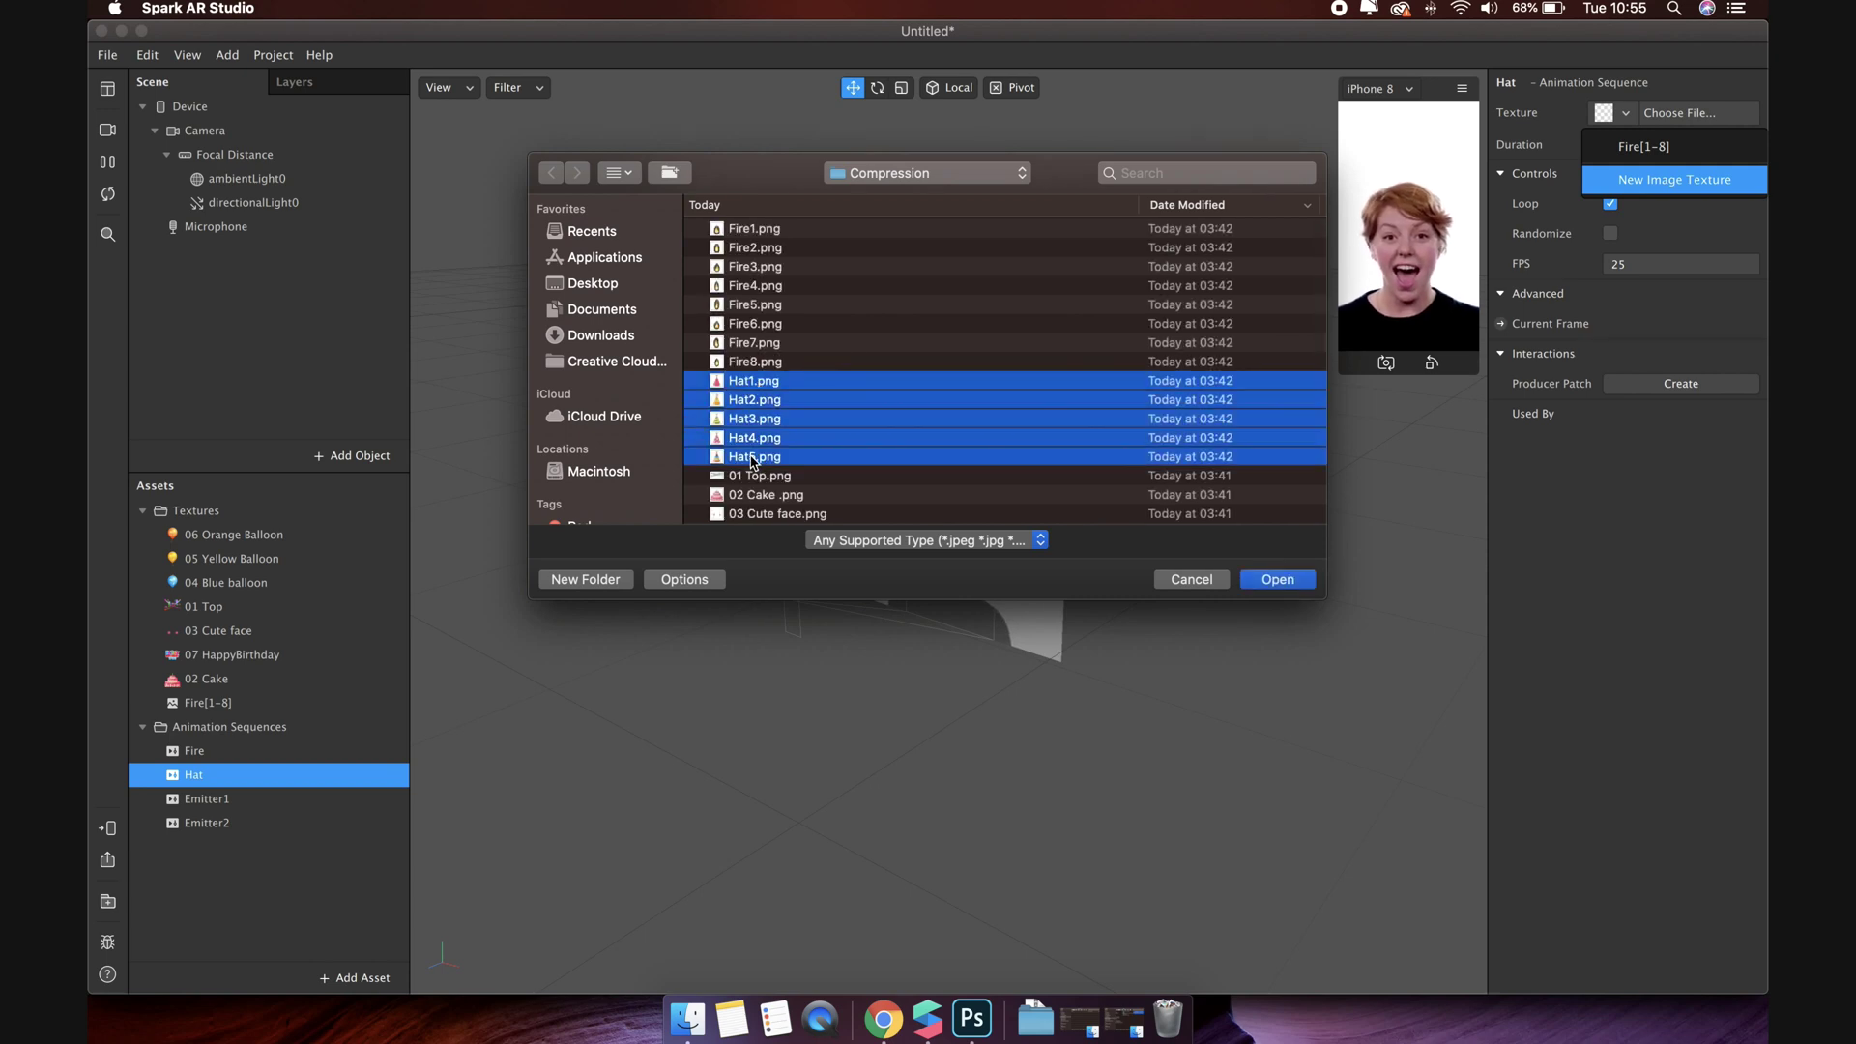
click(1277, 580)
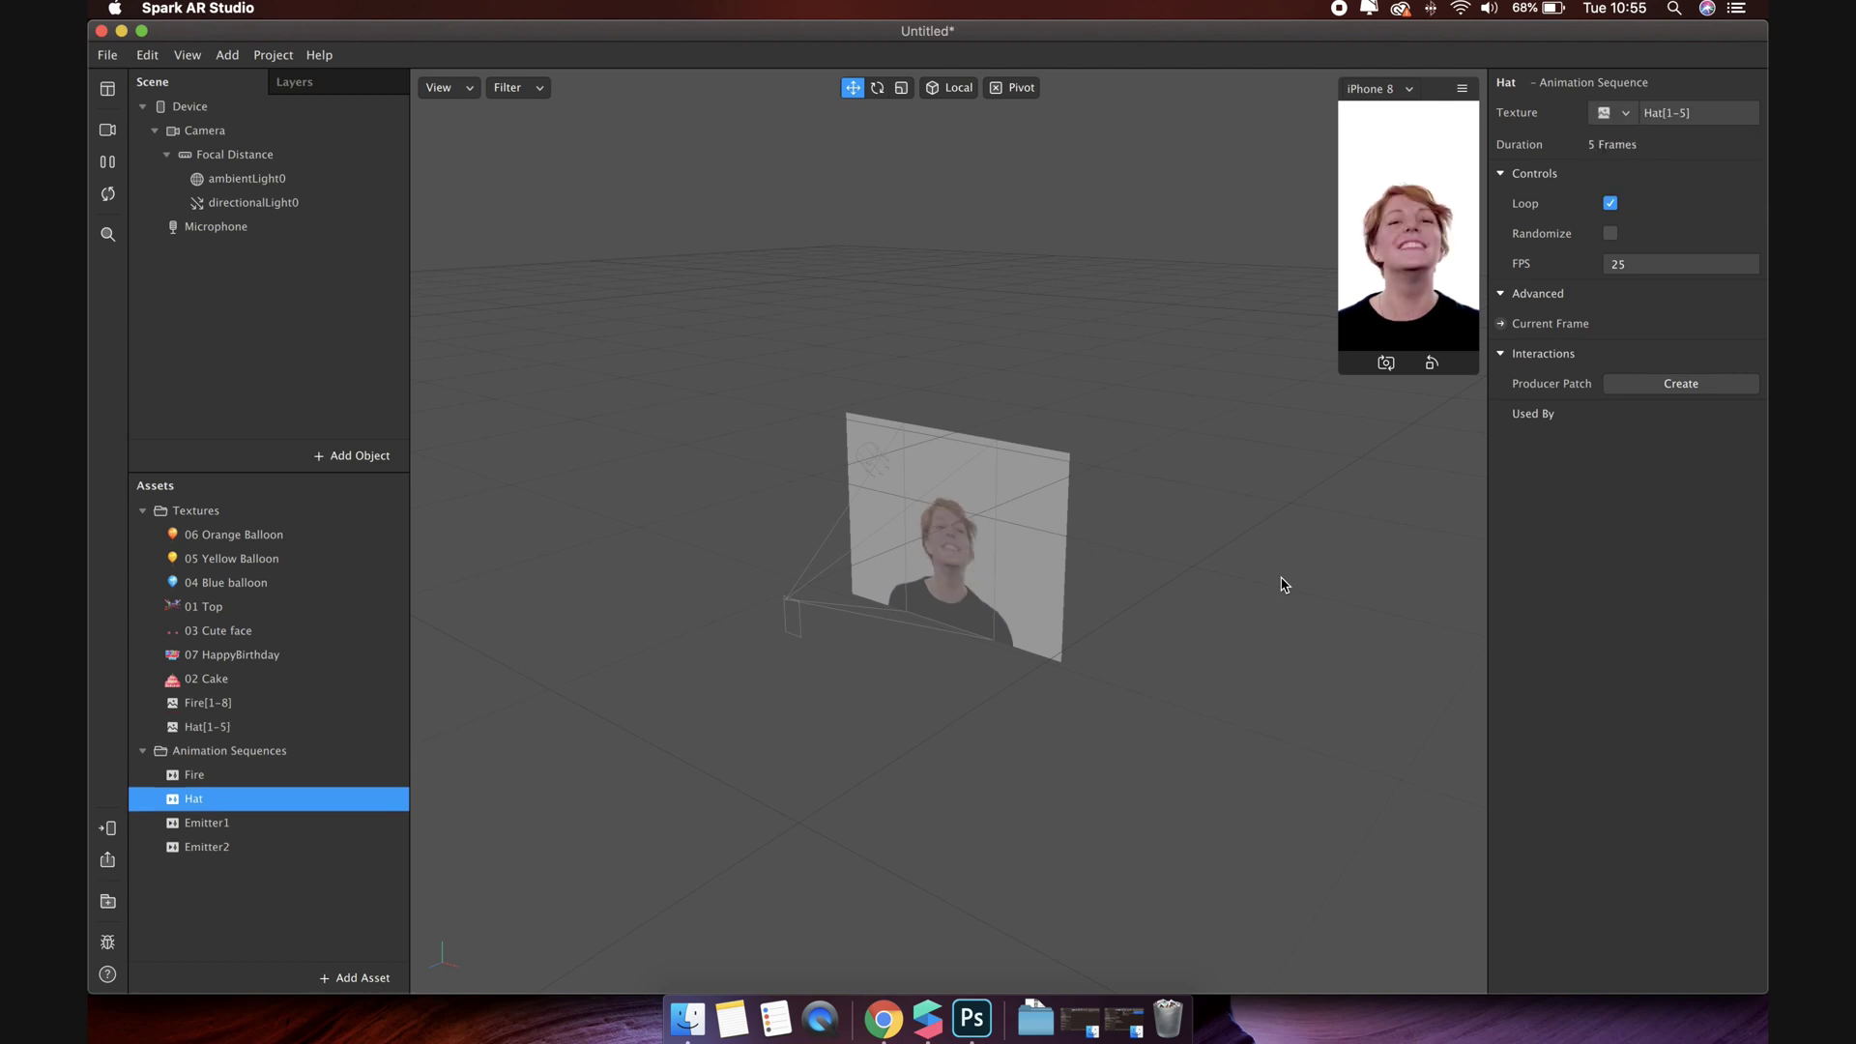
Step: Load Green-Spiresheet.png as a new image texture for Emitter1
click(327, 824)
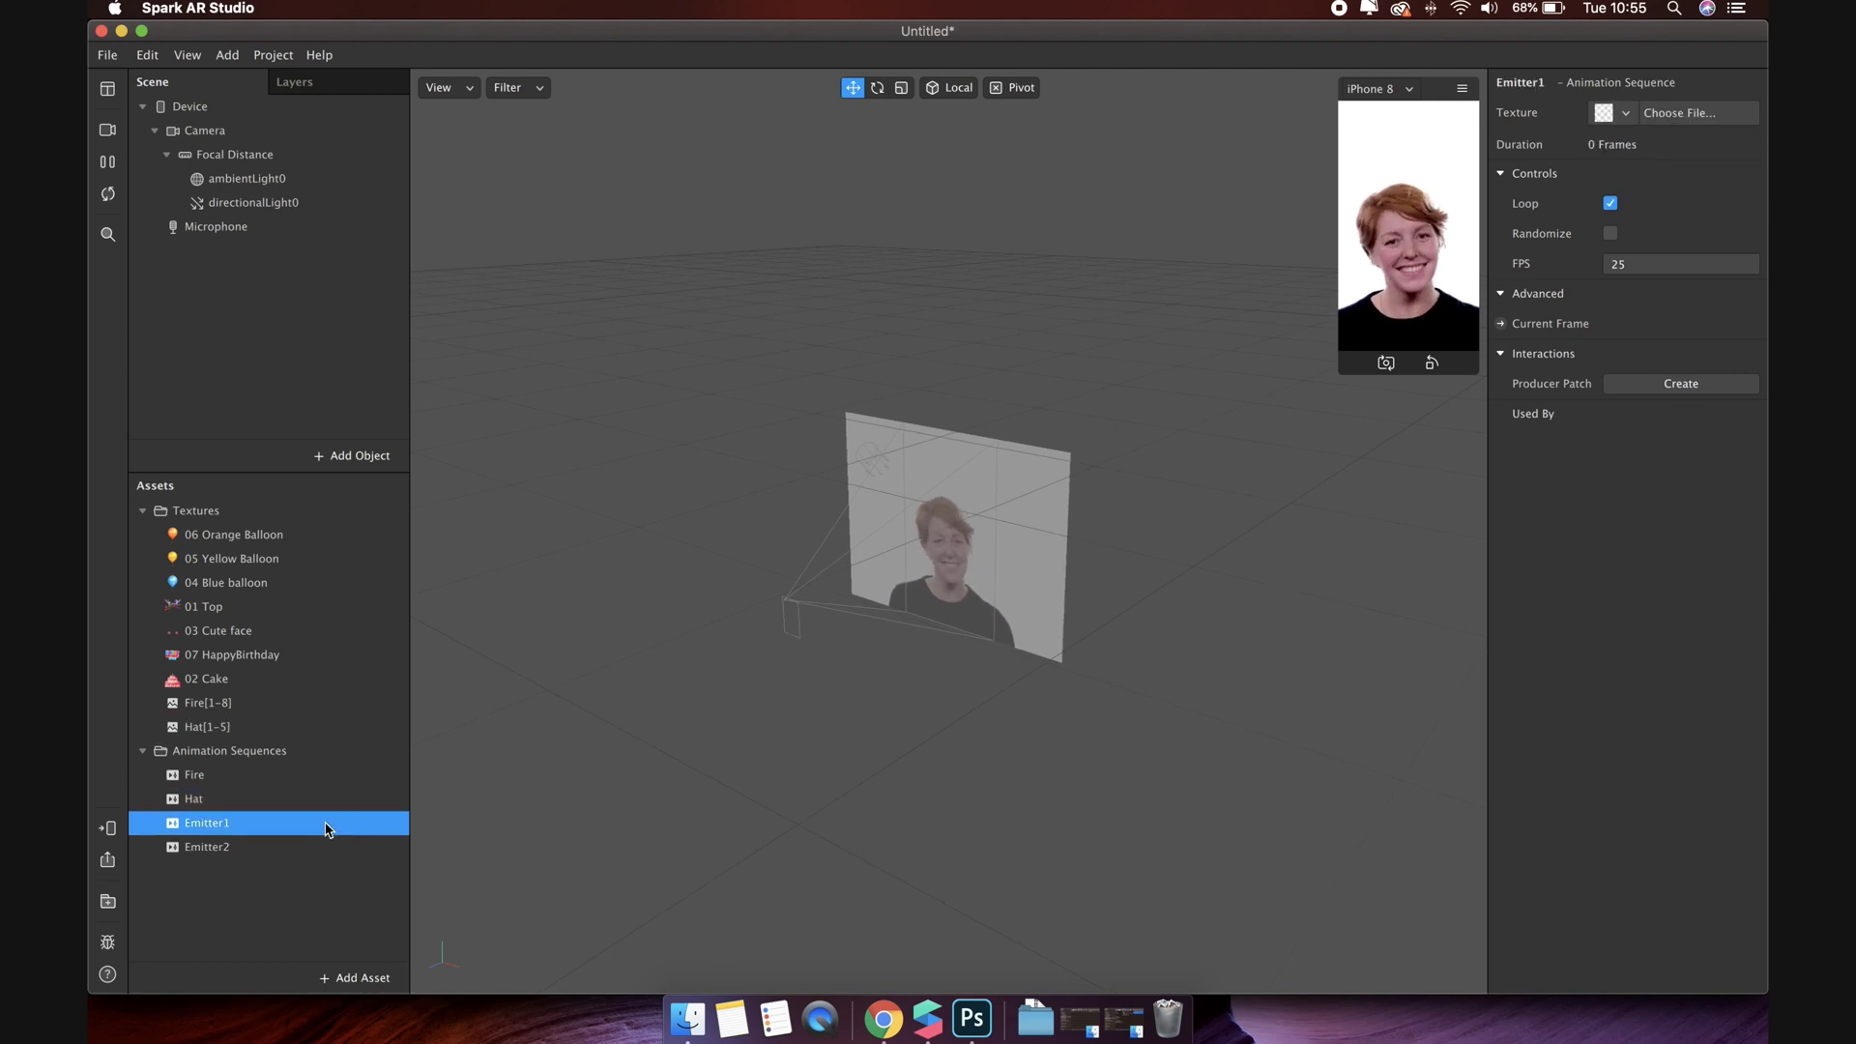
click(1607, 113)
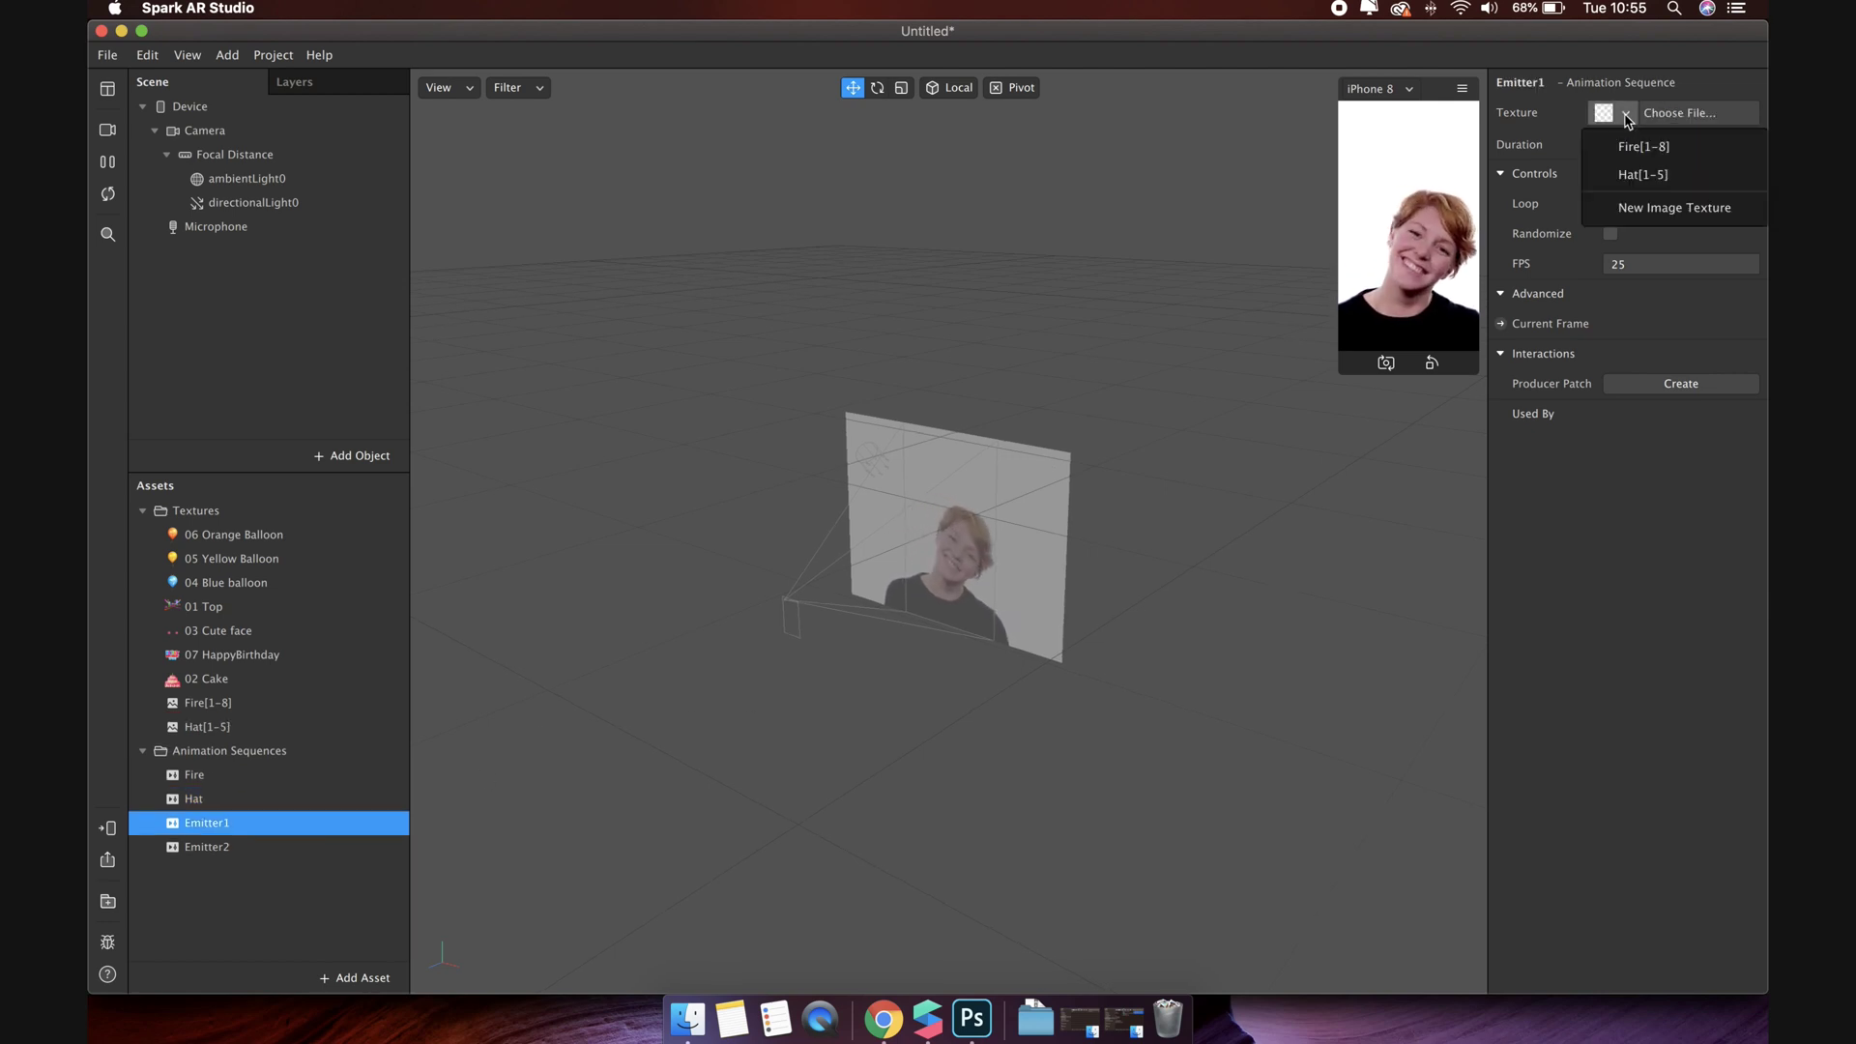
click(1624, 209)
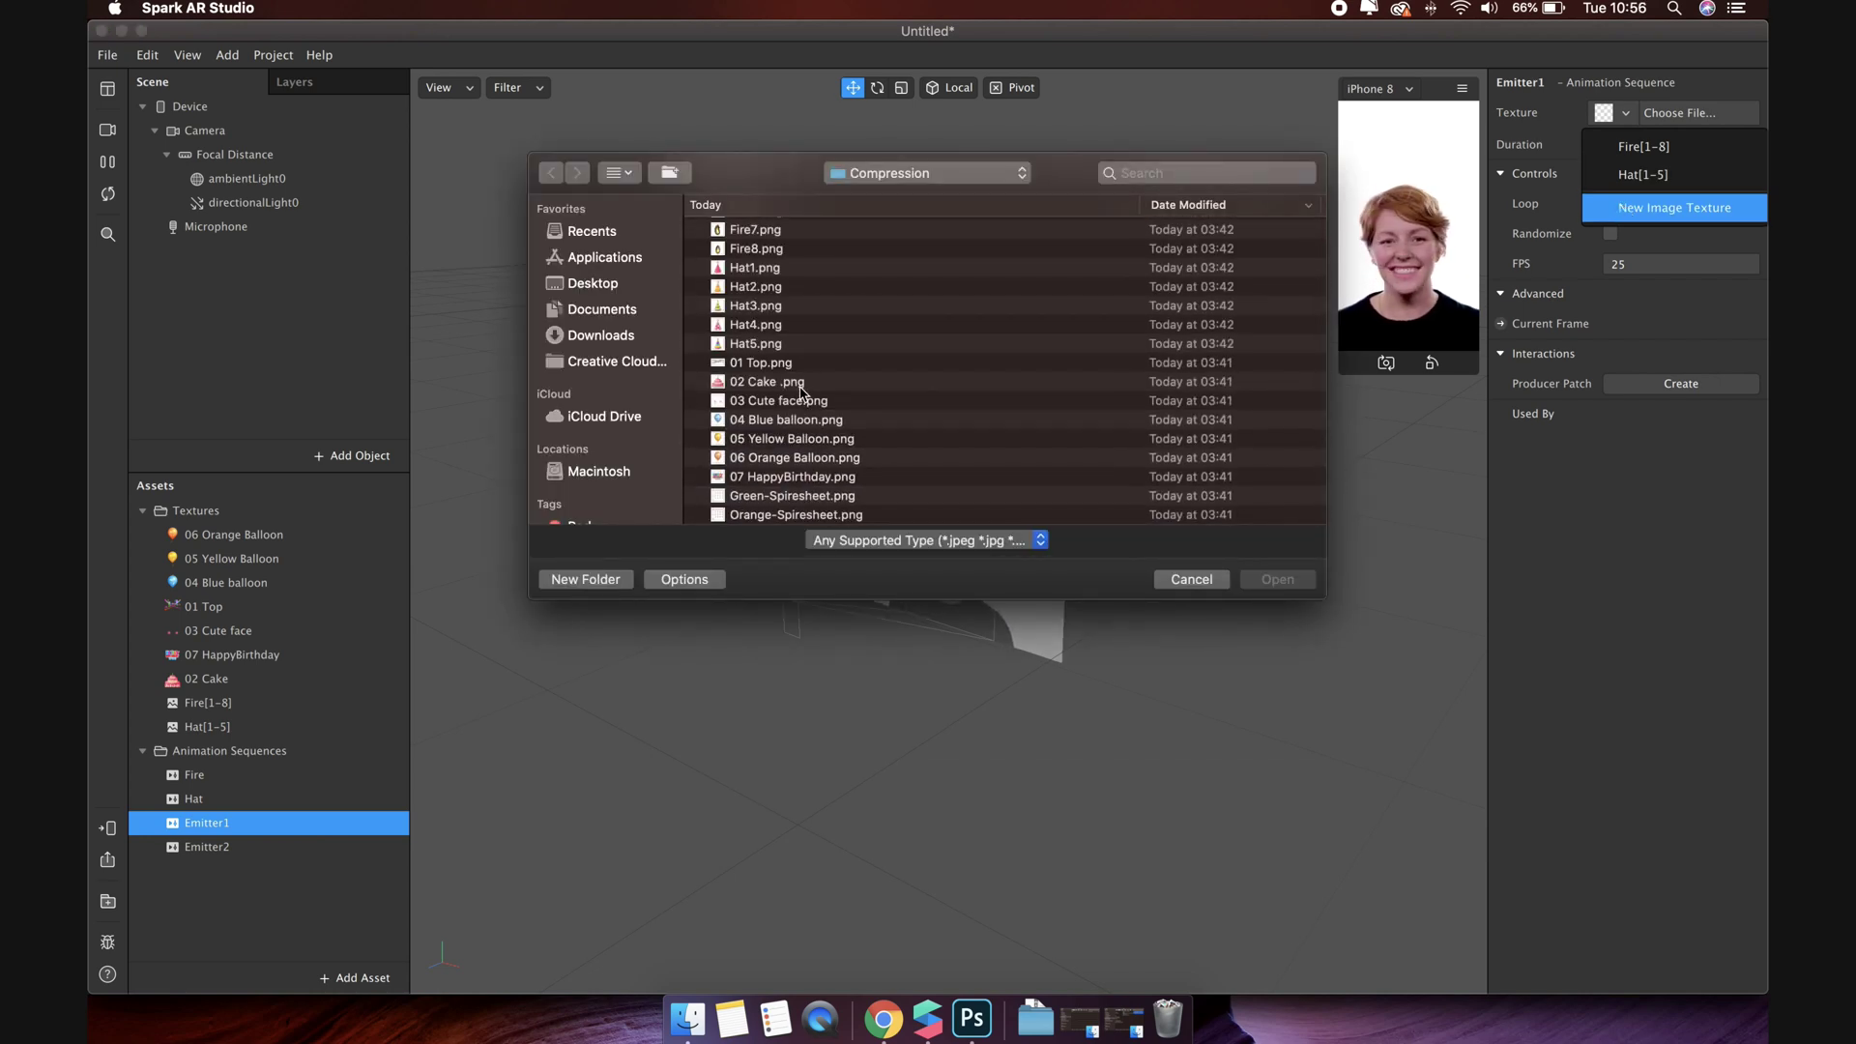
click(800, 497)
click(1277, 579)
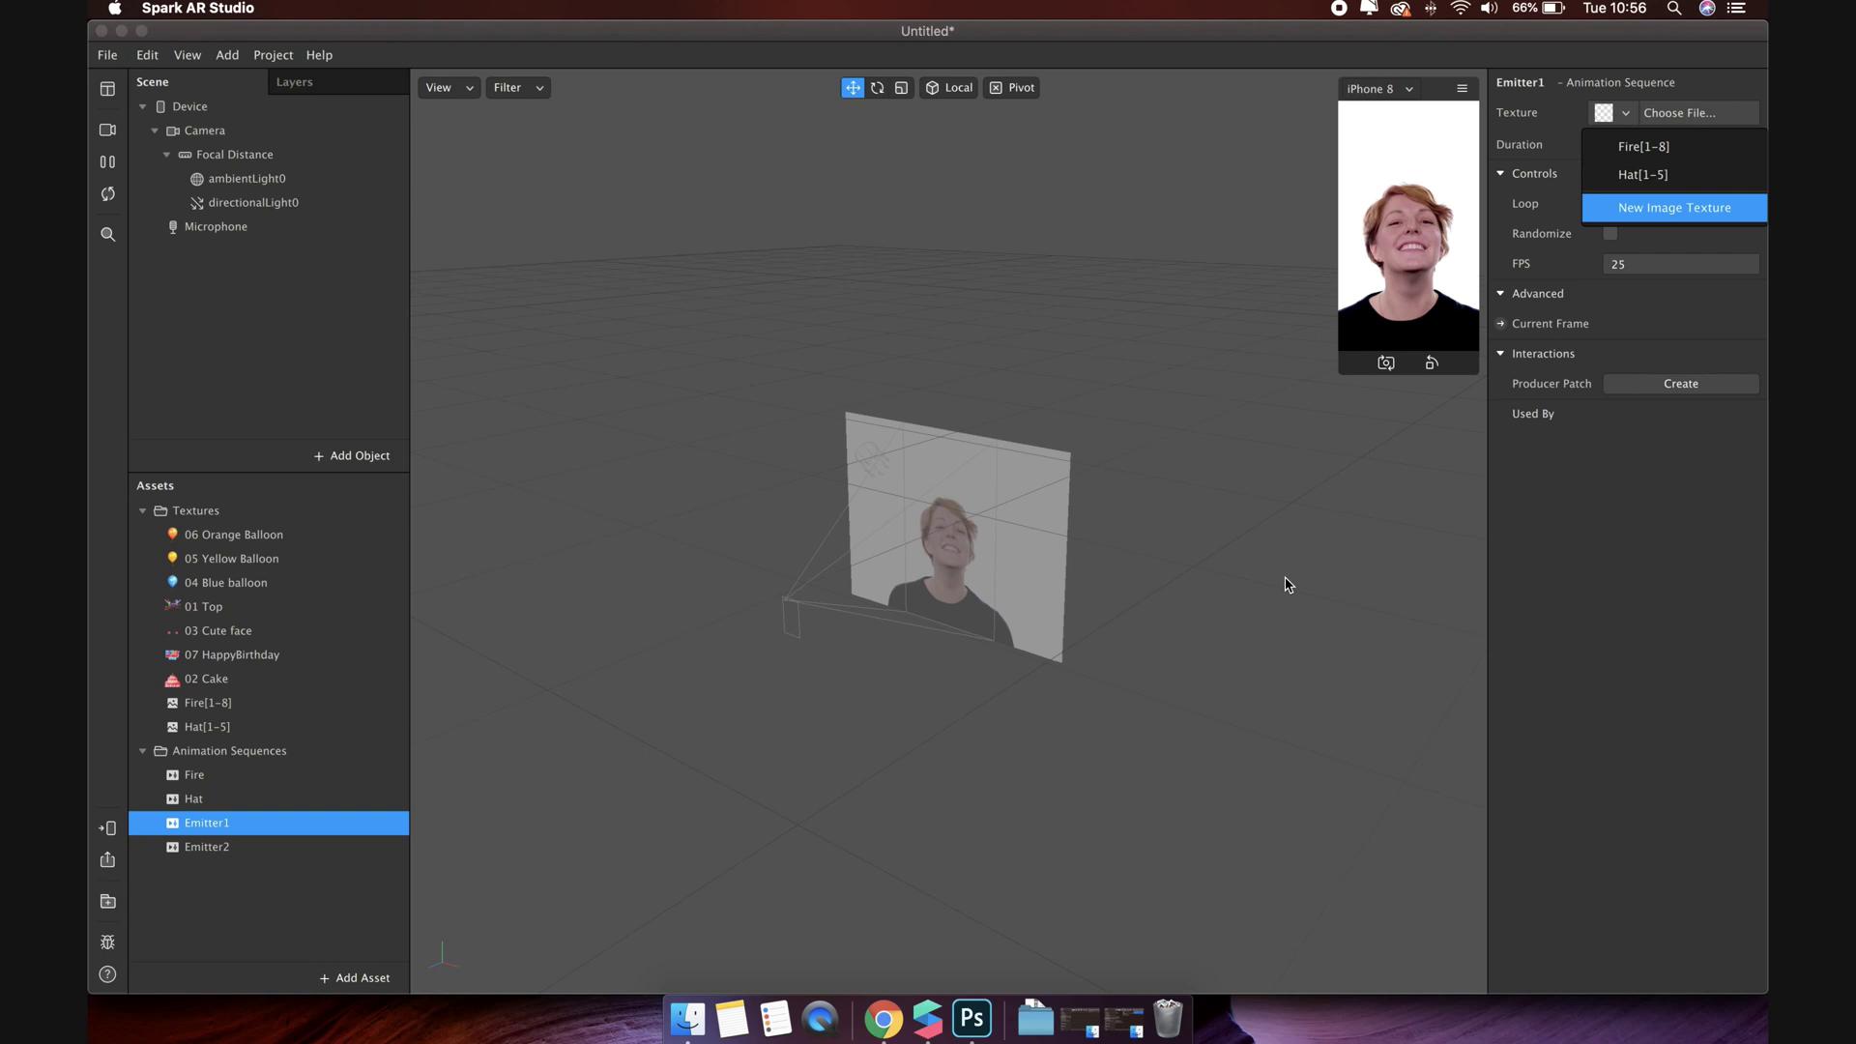
Step: Load Orange-Spiresheet.png as a new image texture for Emitter2
scroll(256, 774, down, 2)
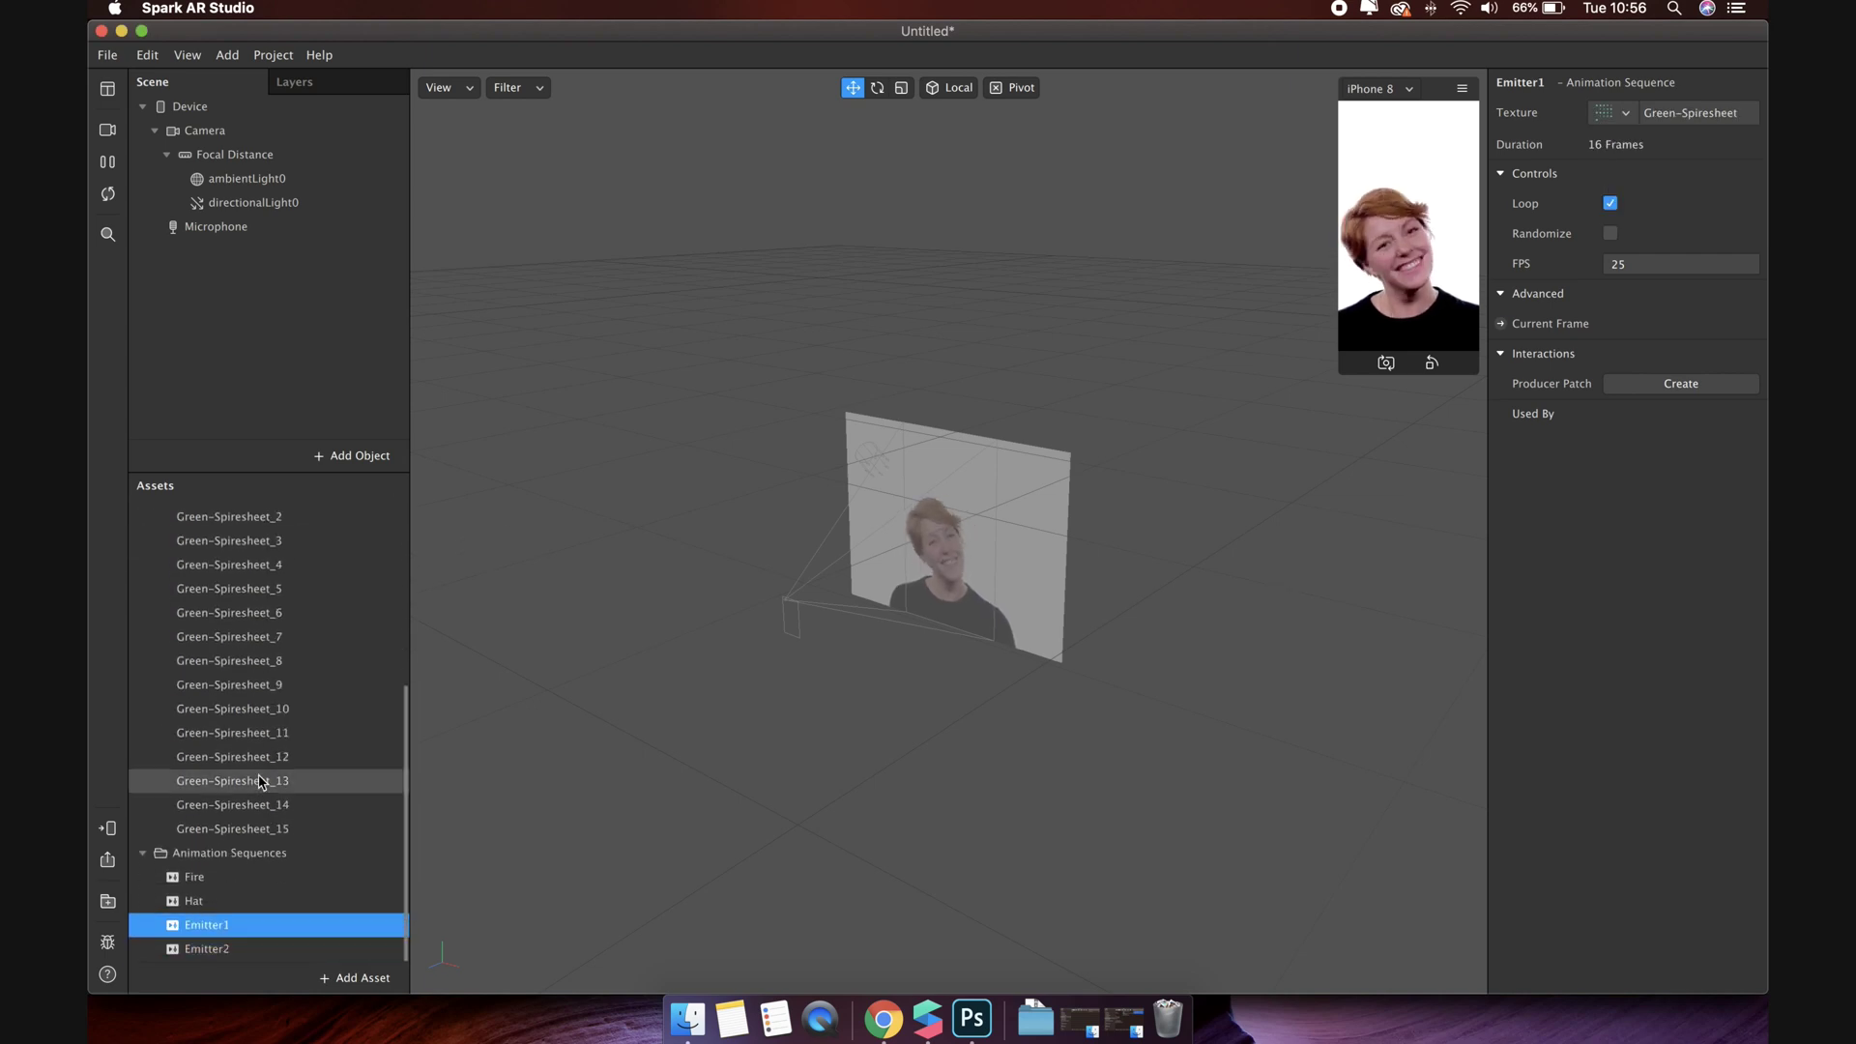
click(230, 950)
click(1615, 113)
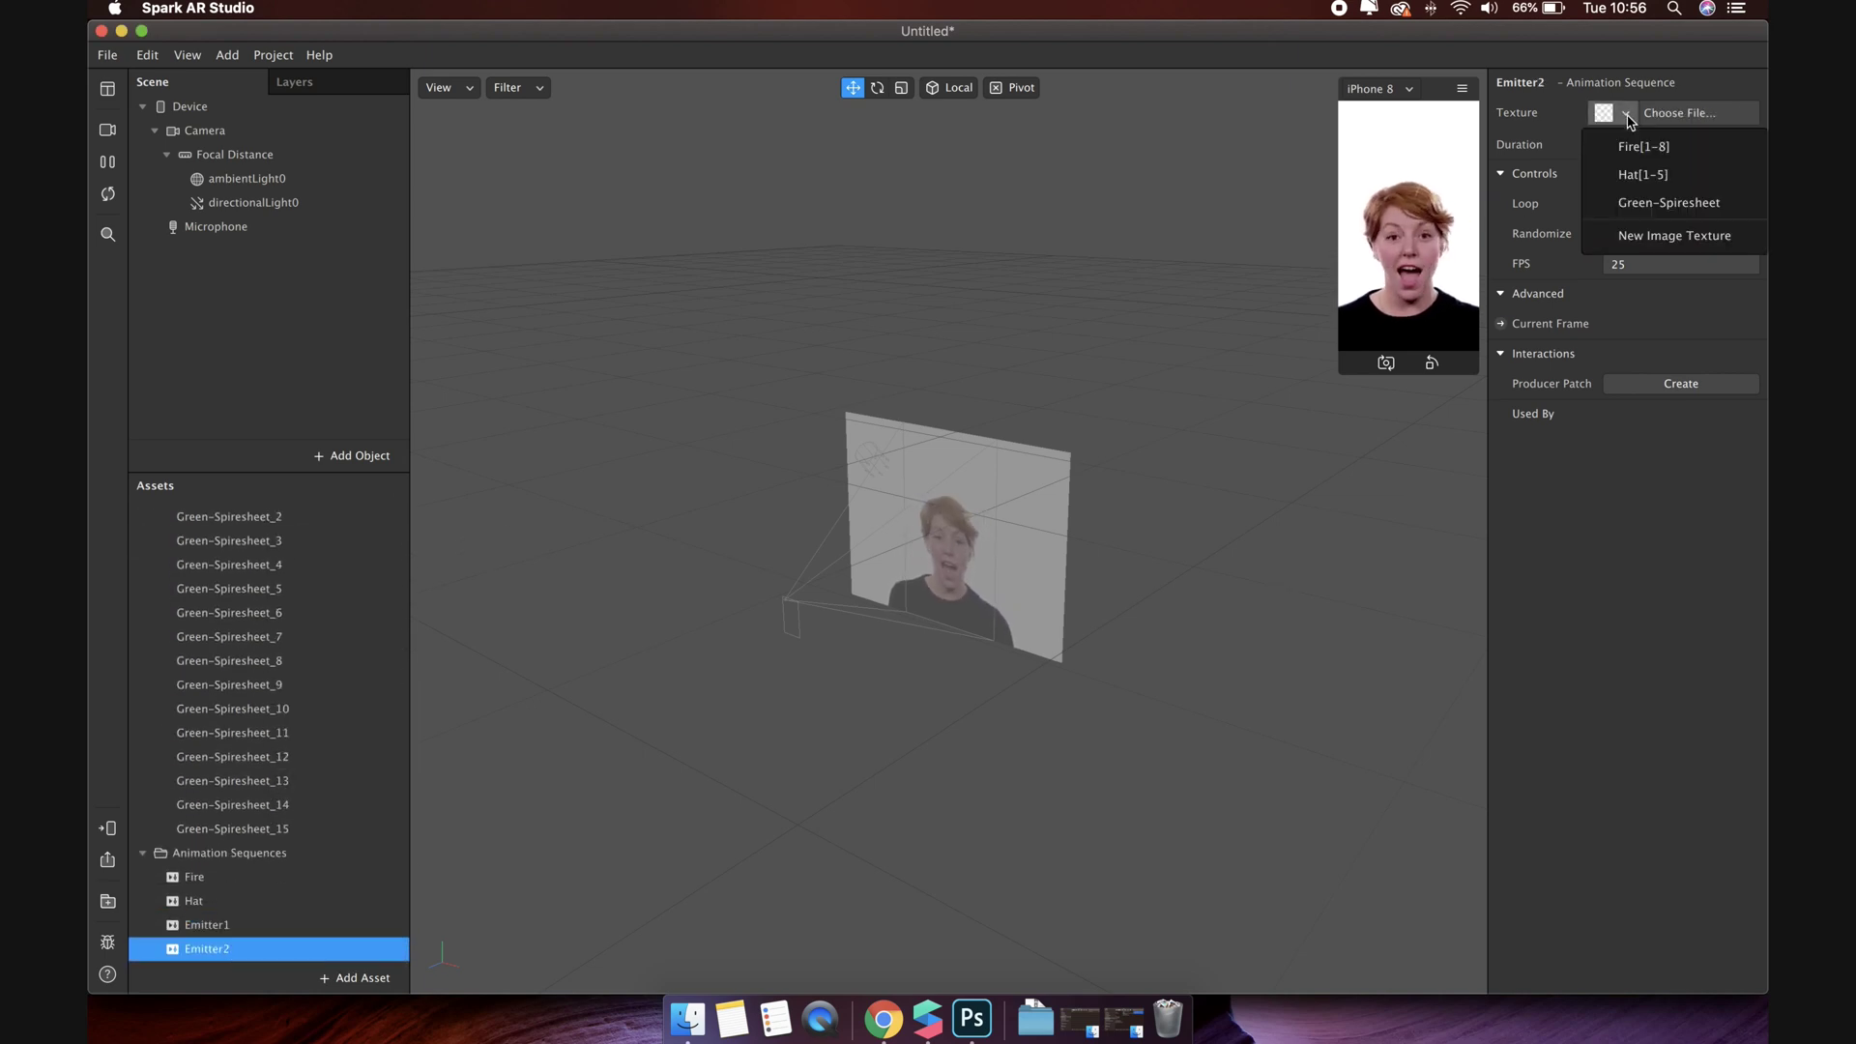
click(1632, 236)
scroll(1131, 274, down, 3)
click(833, 522)
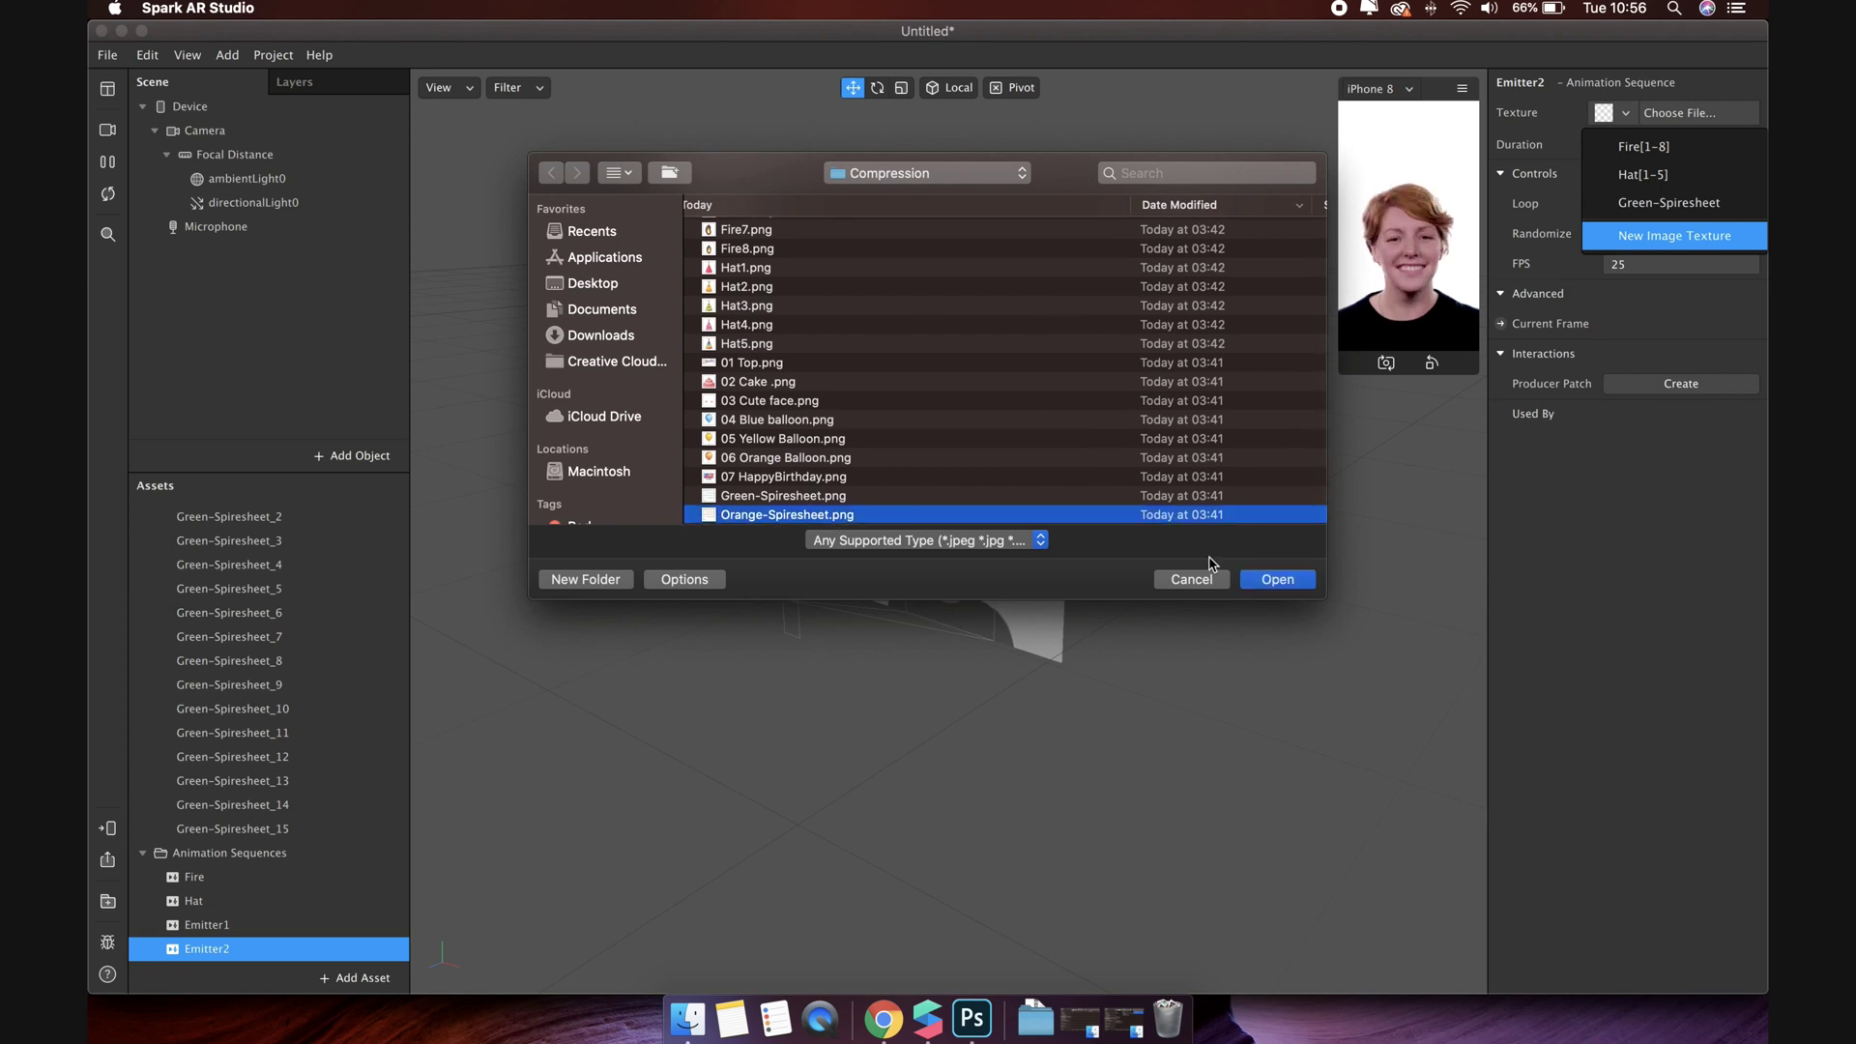
click(1277, 579)
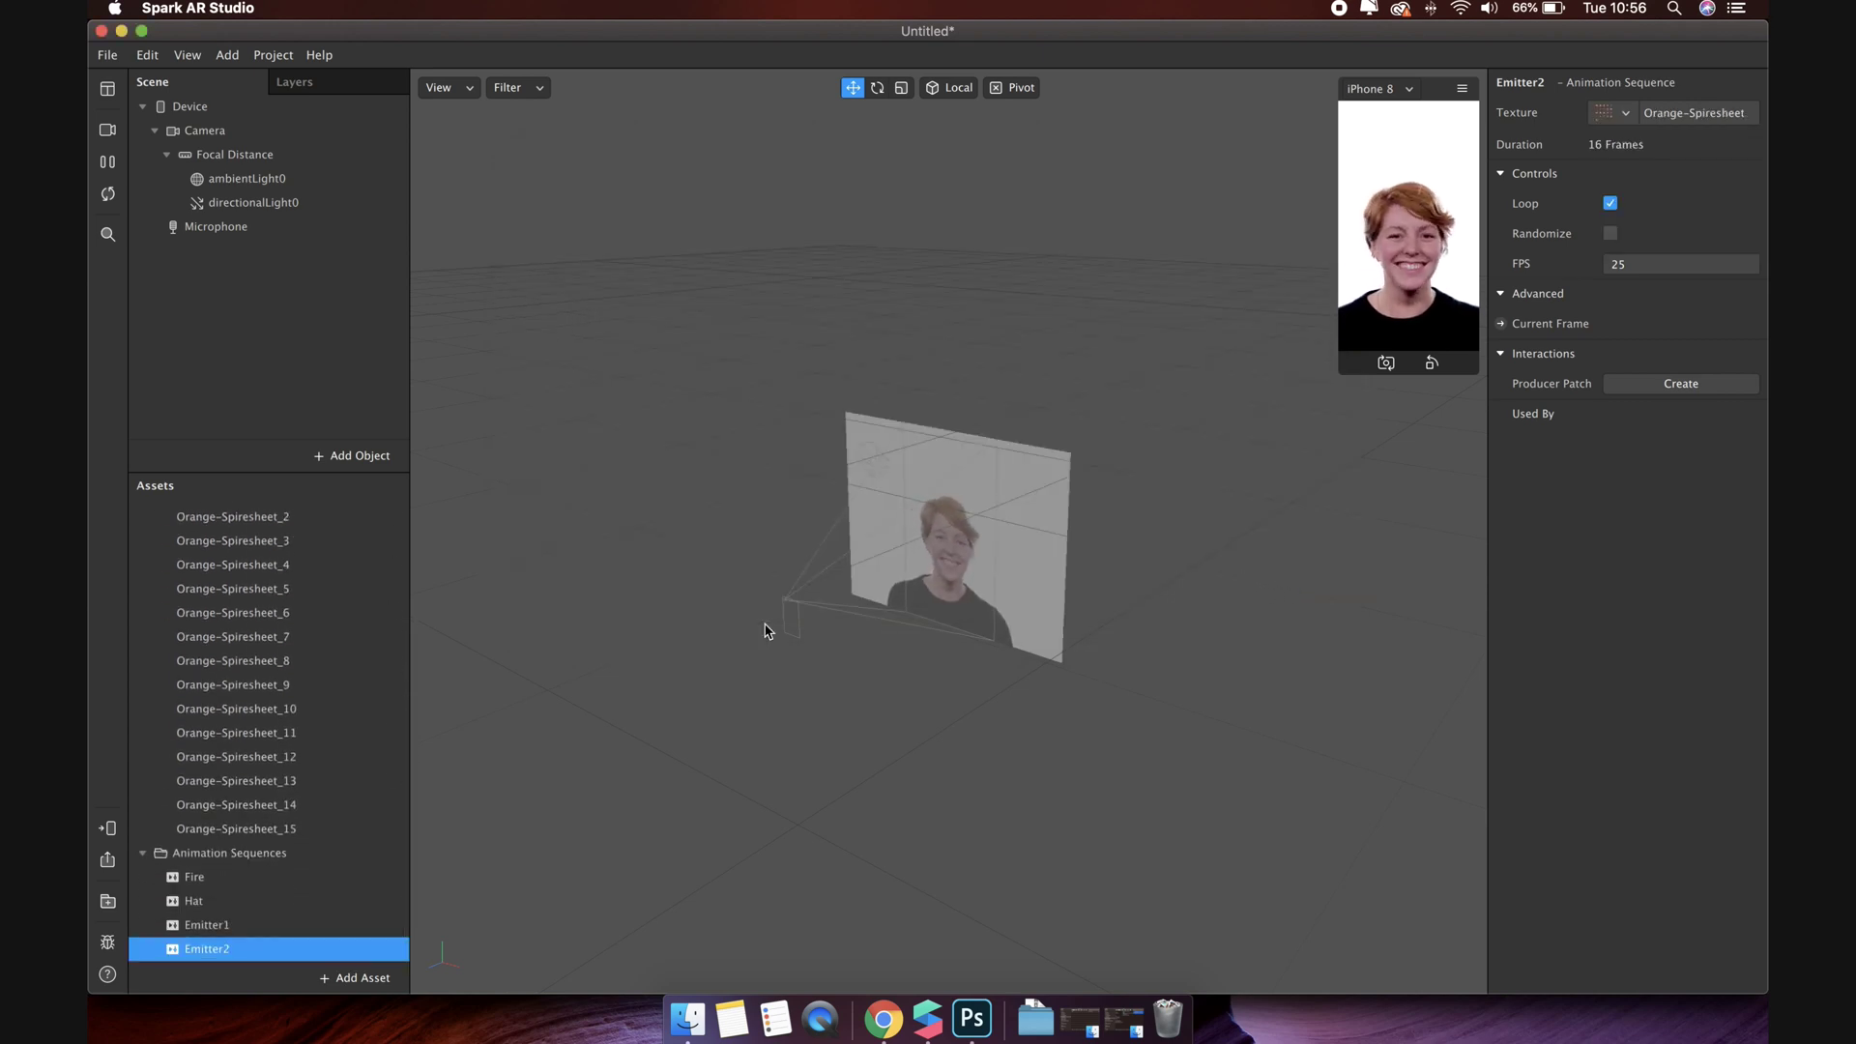
scroll(293, 708, up, 10)
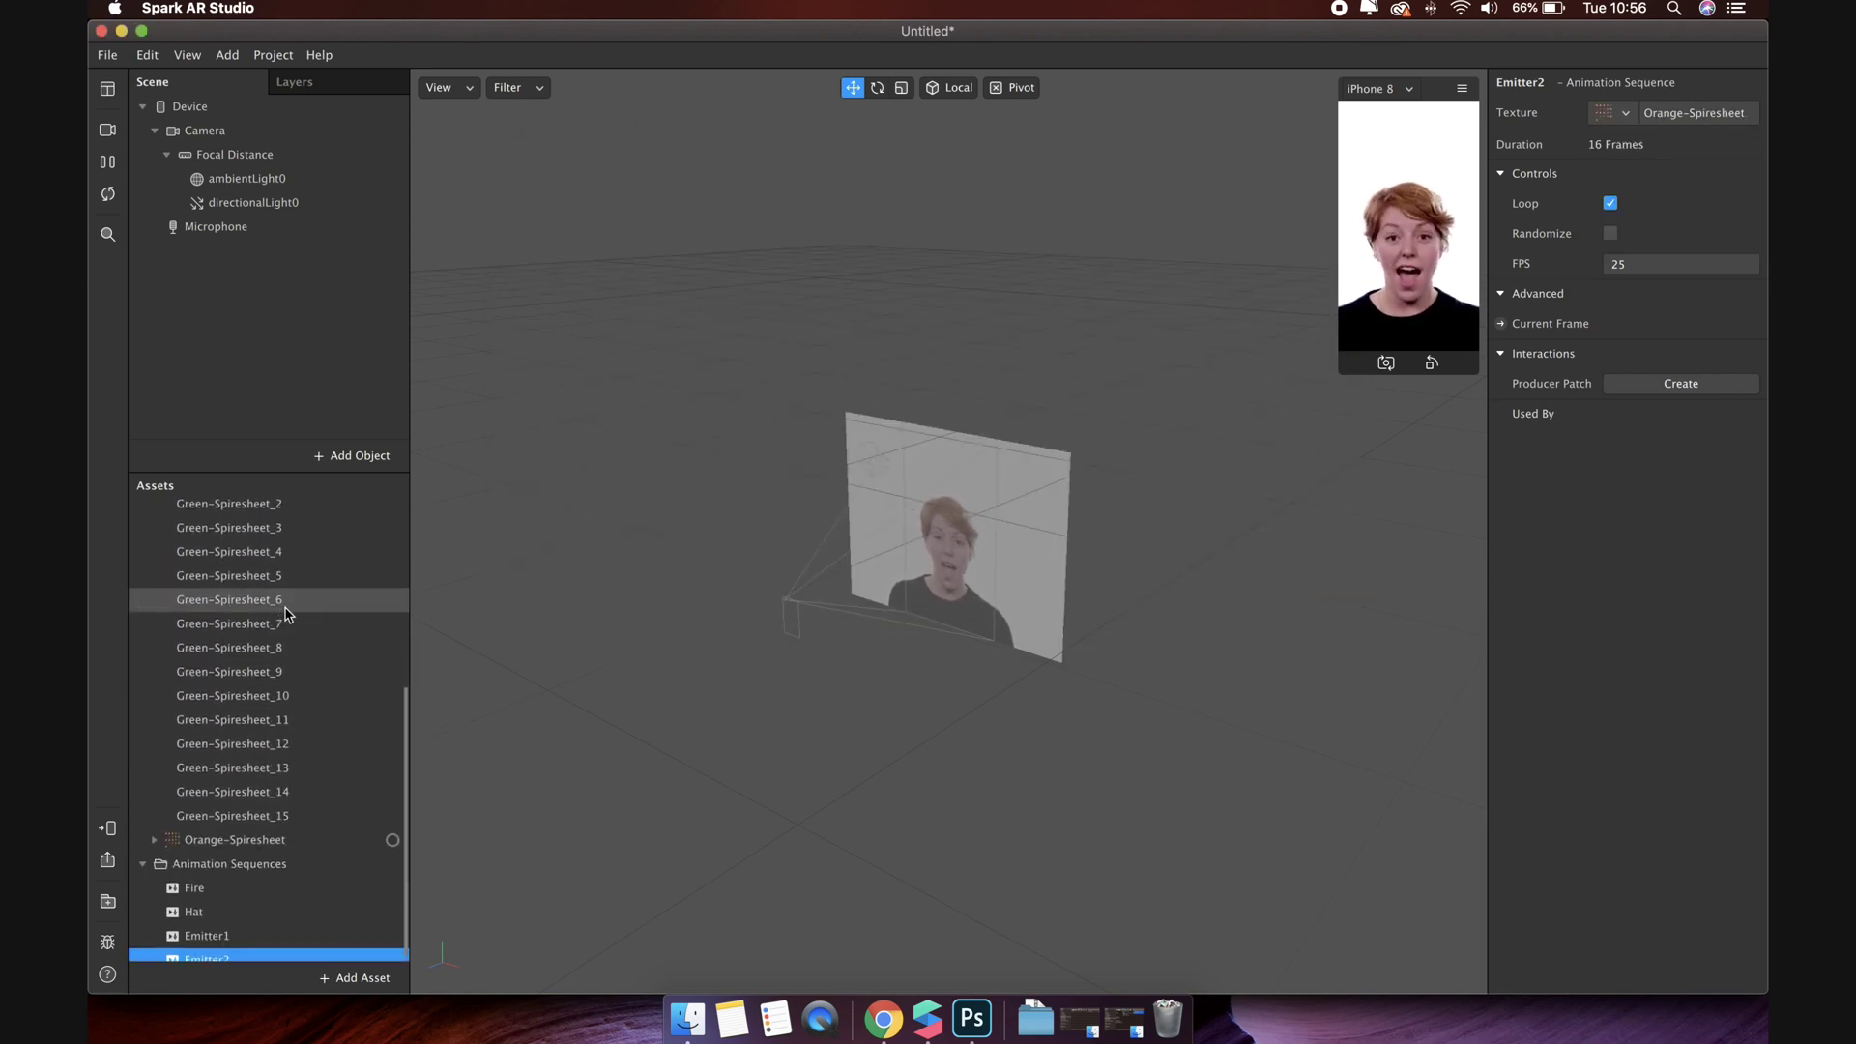
click(155, 597)
Step: Set No compression on the Fire[1-8], Hat[1-5], Green-Spiresheet and Orange-Spiresheet textures
click(237, 774)
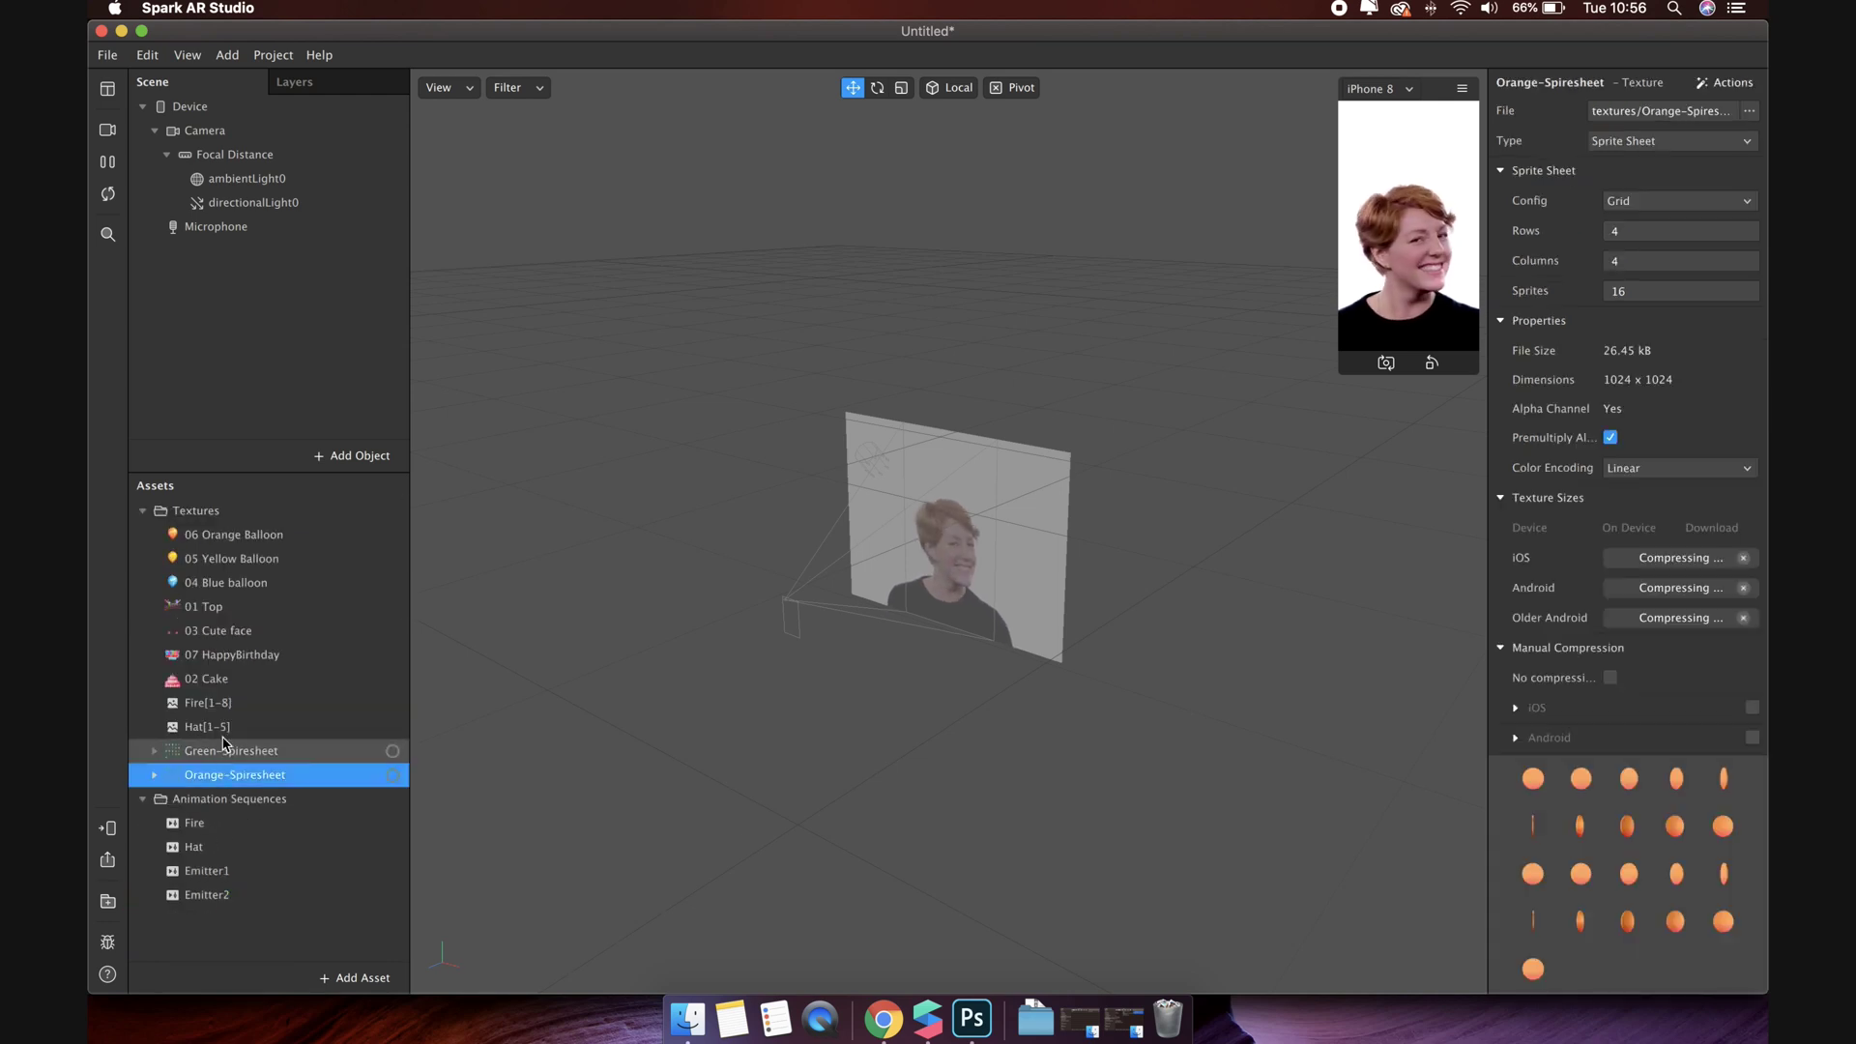
shift+click(224, 714)
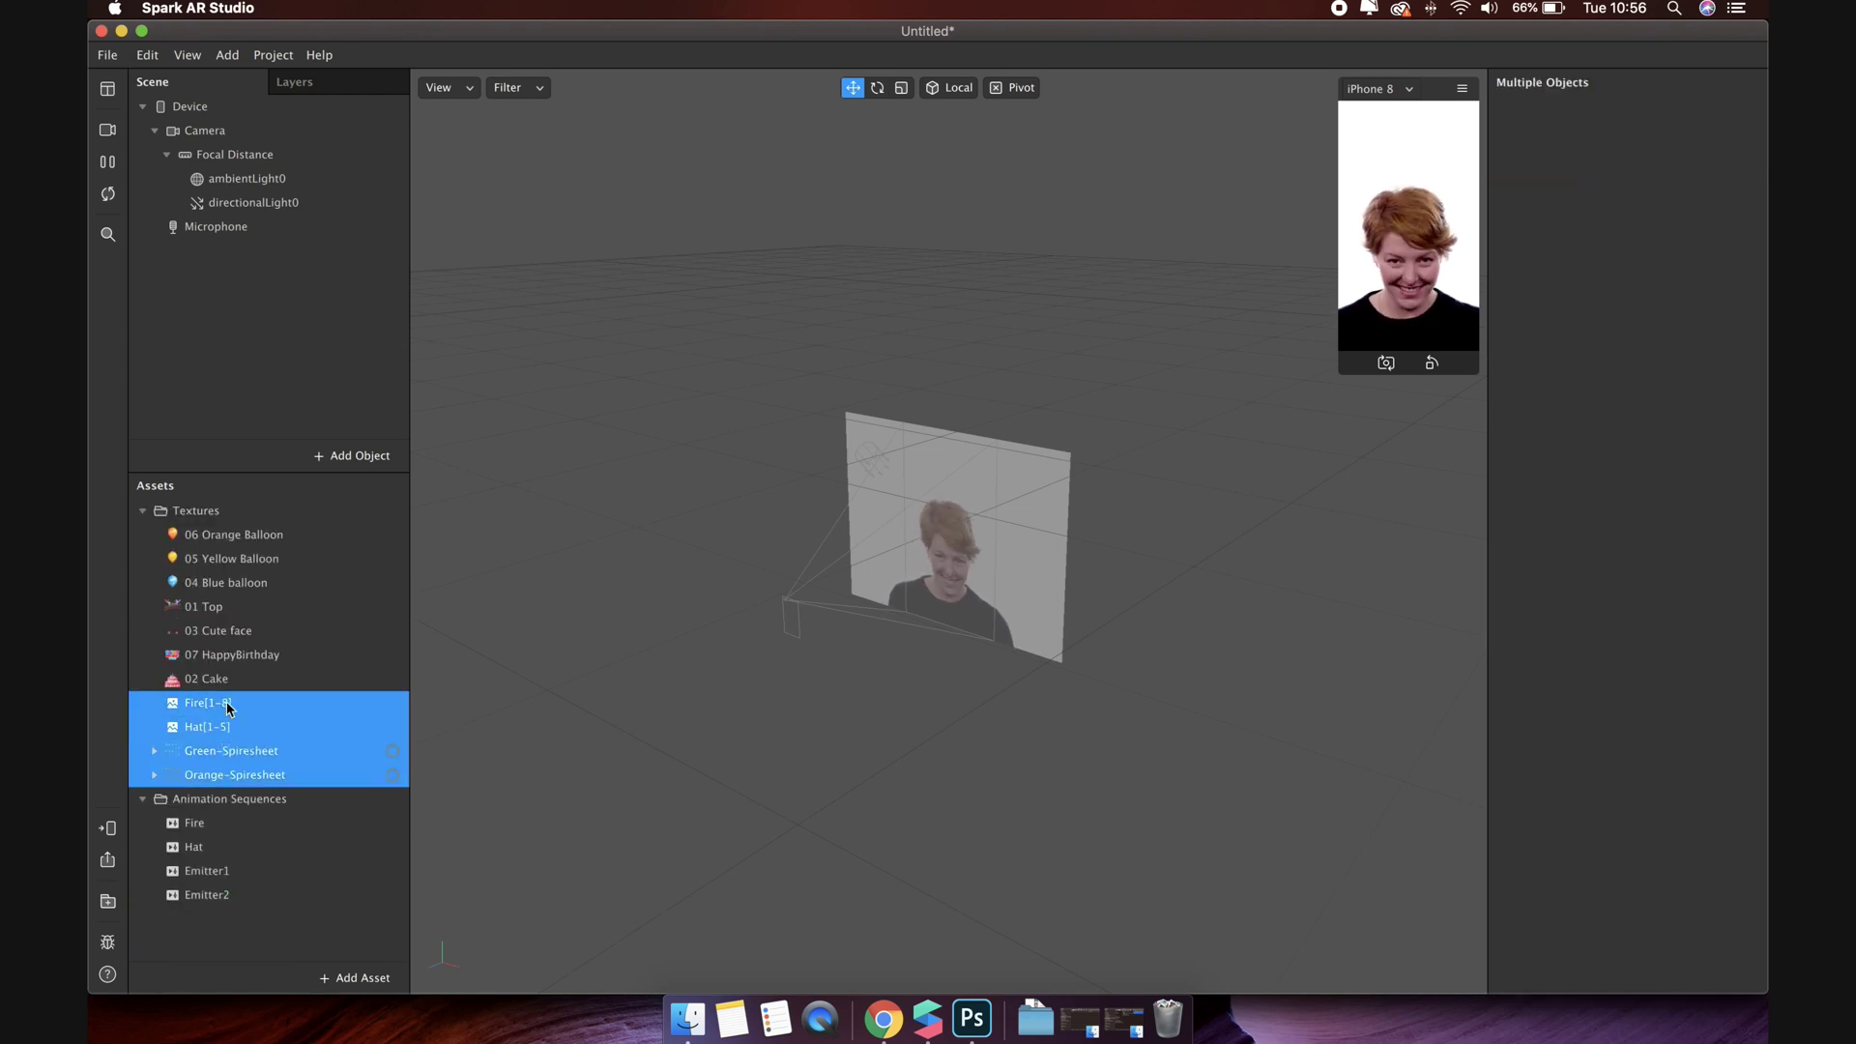
click(230, 706)
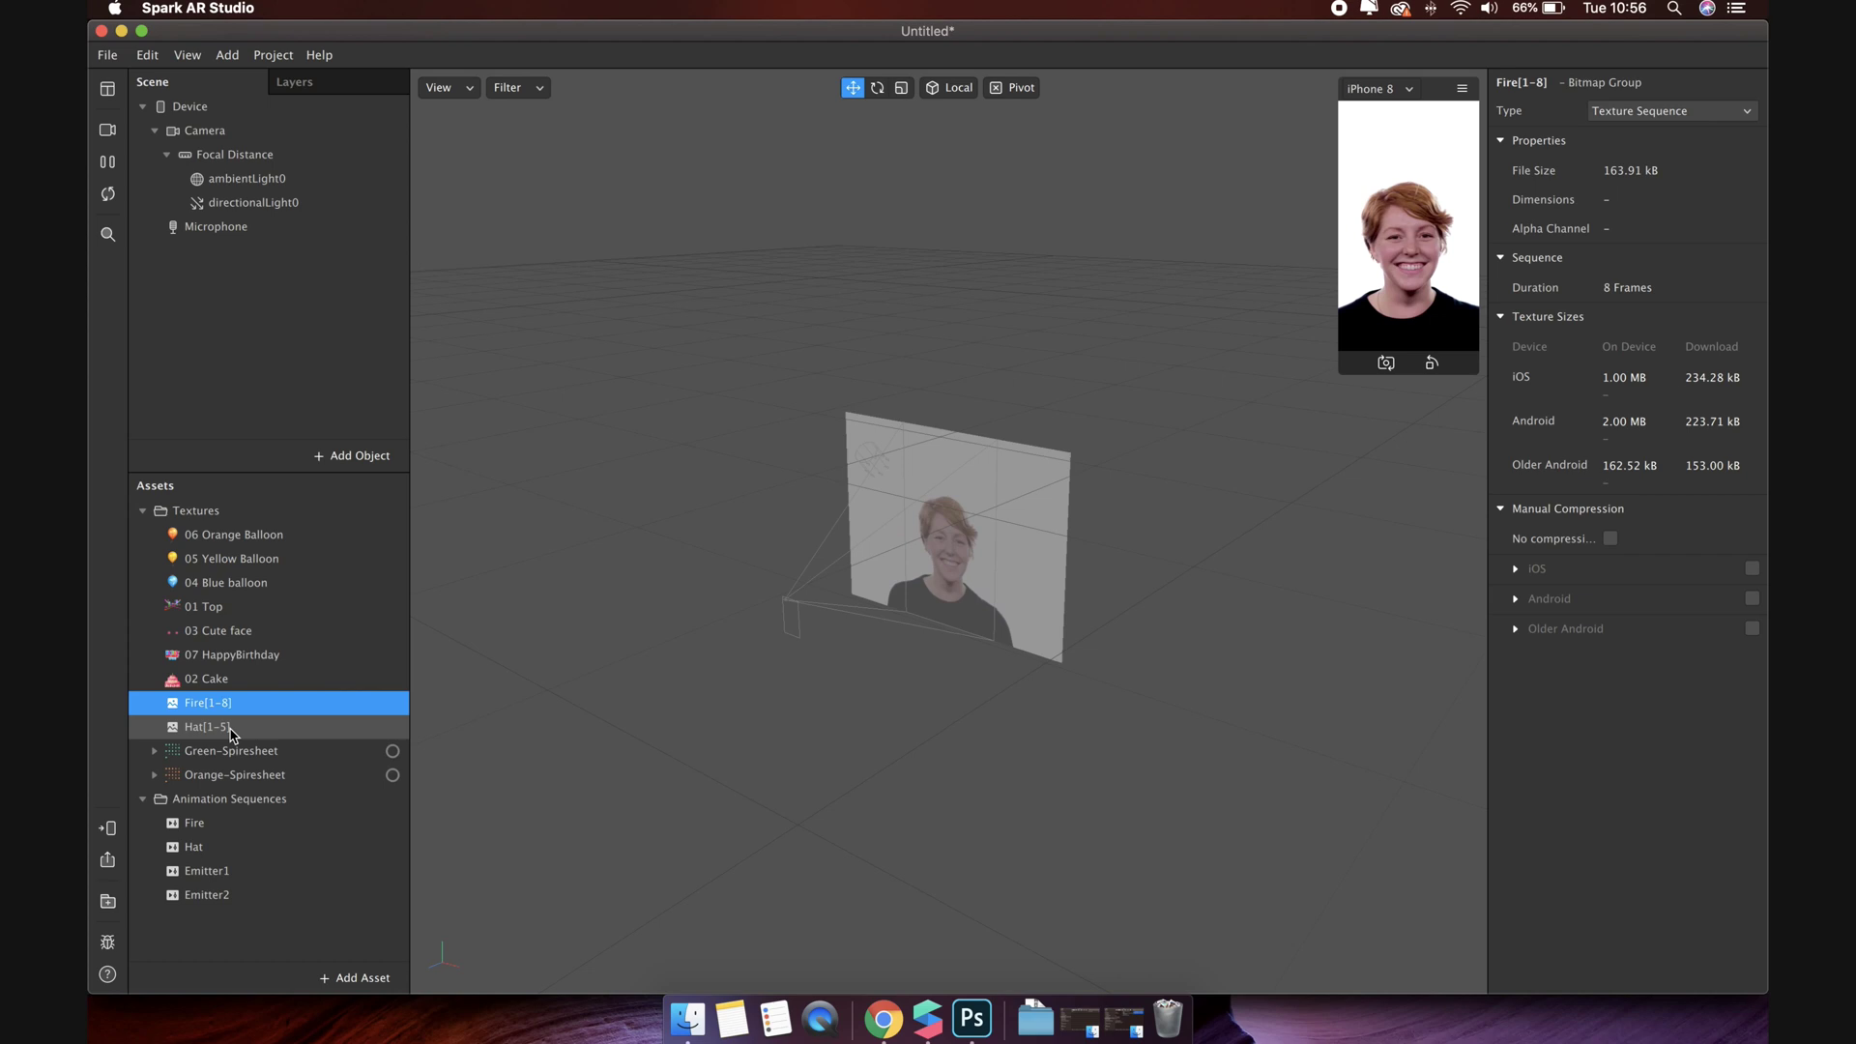
shift+click(232, 729)
click(1609, 540)
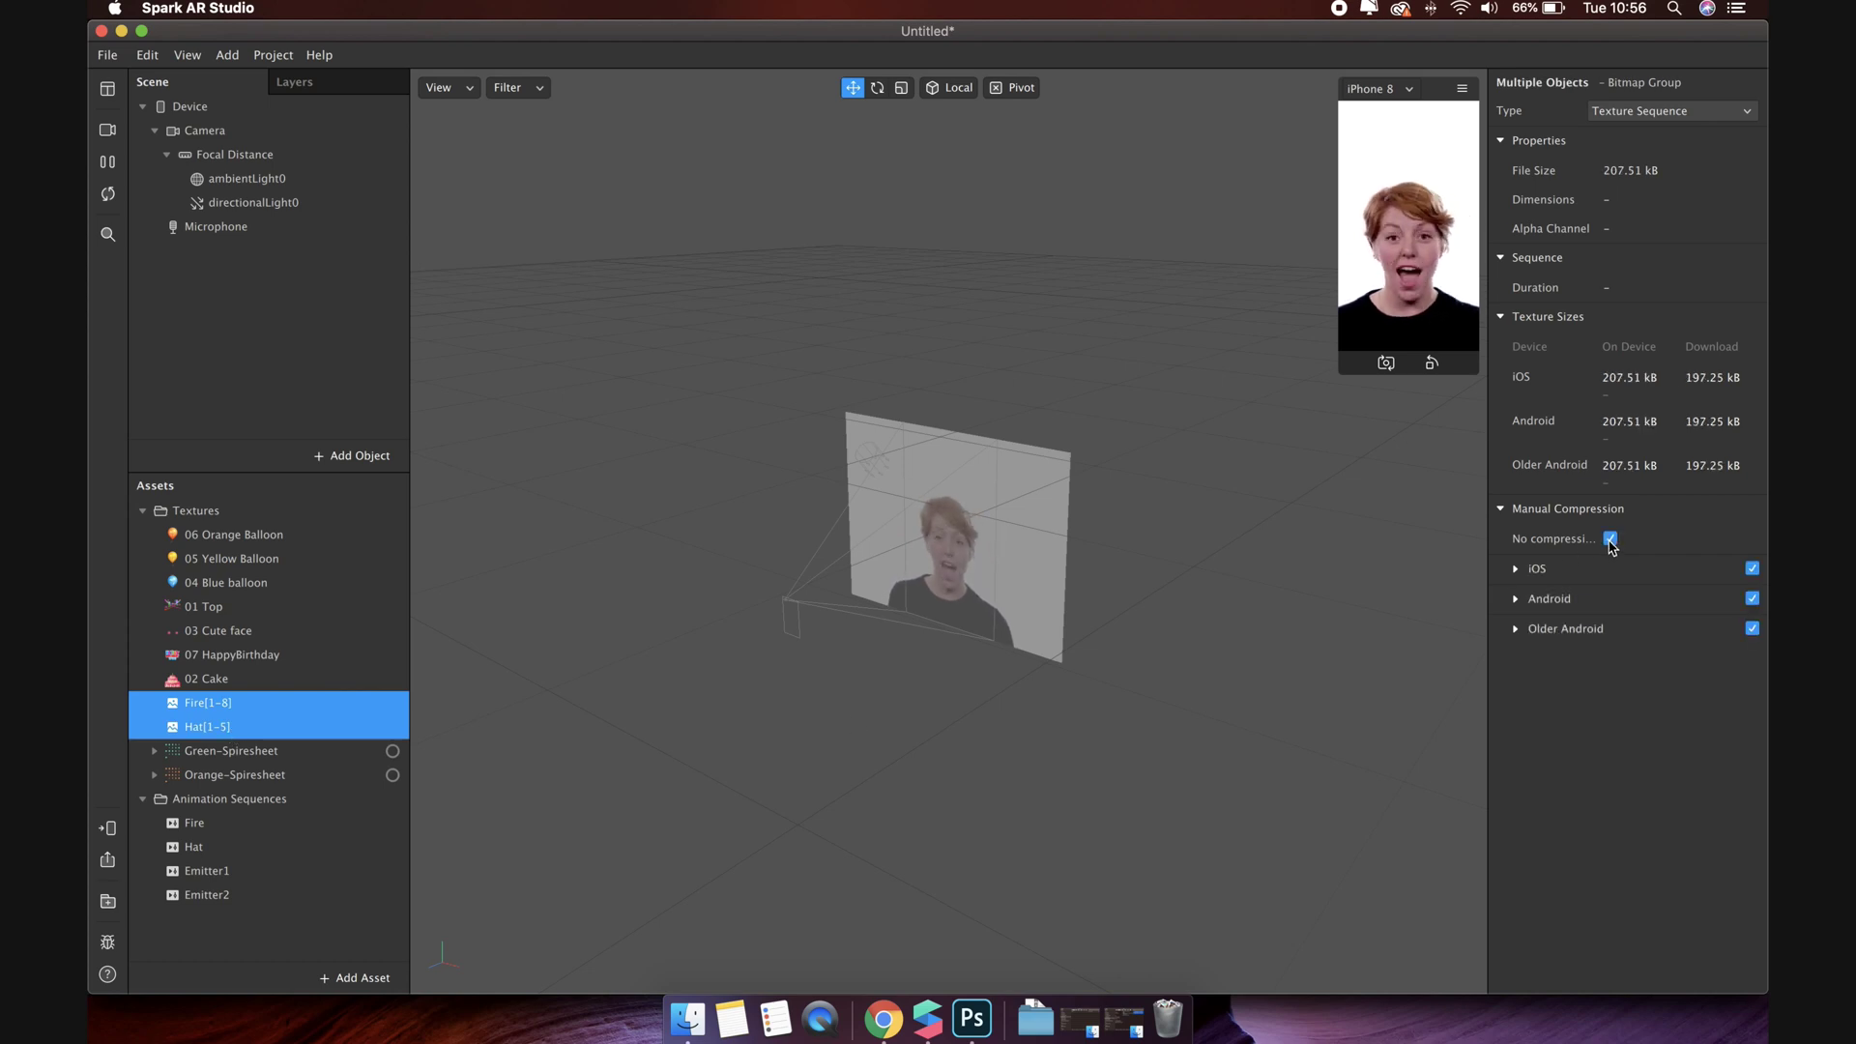
click(295, 752)
shift+click(298, 775)
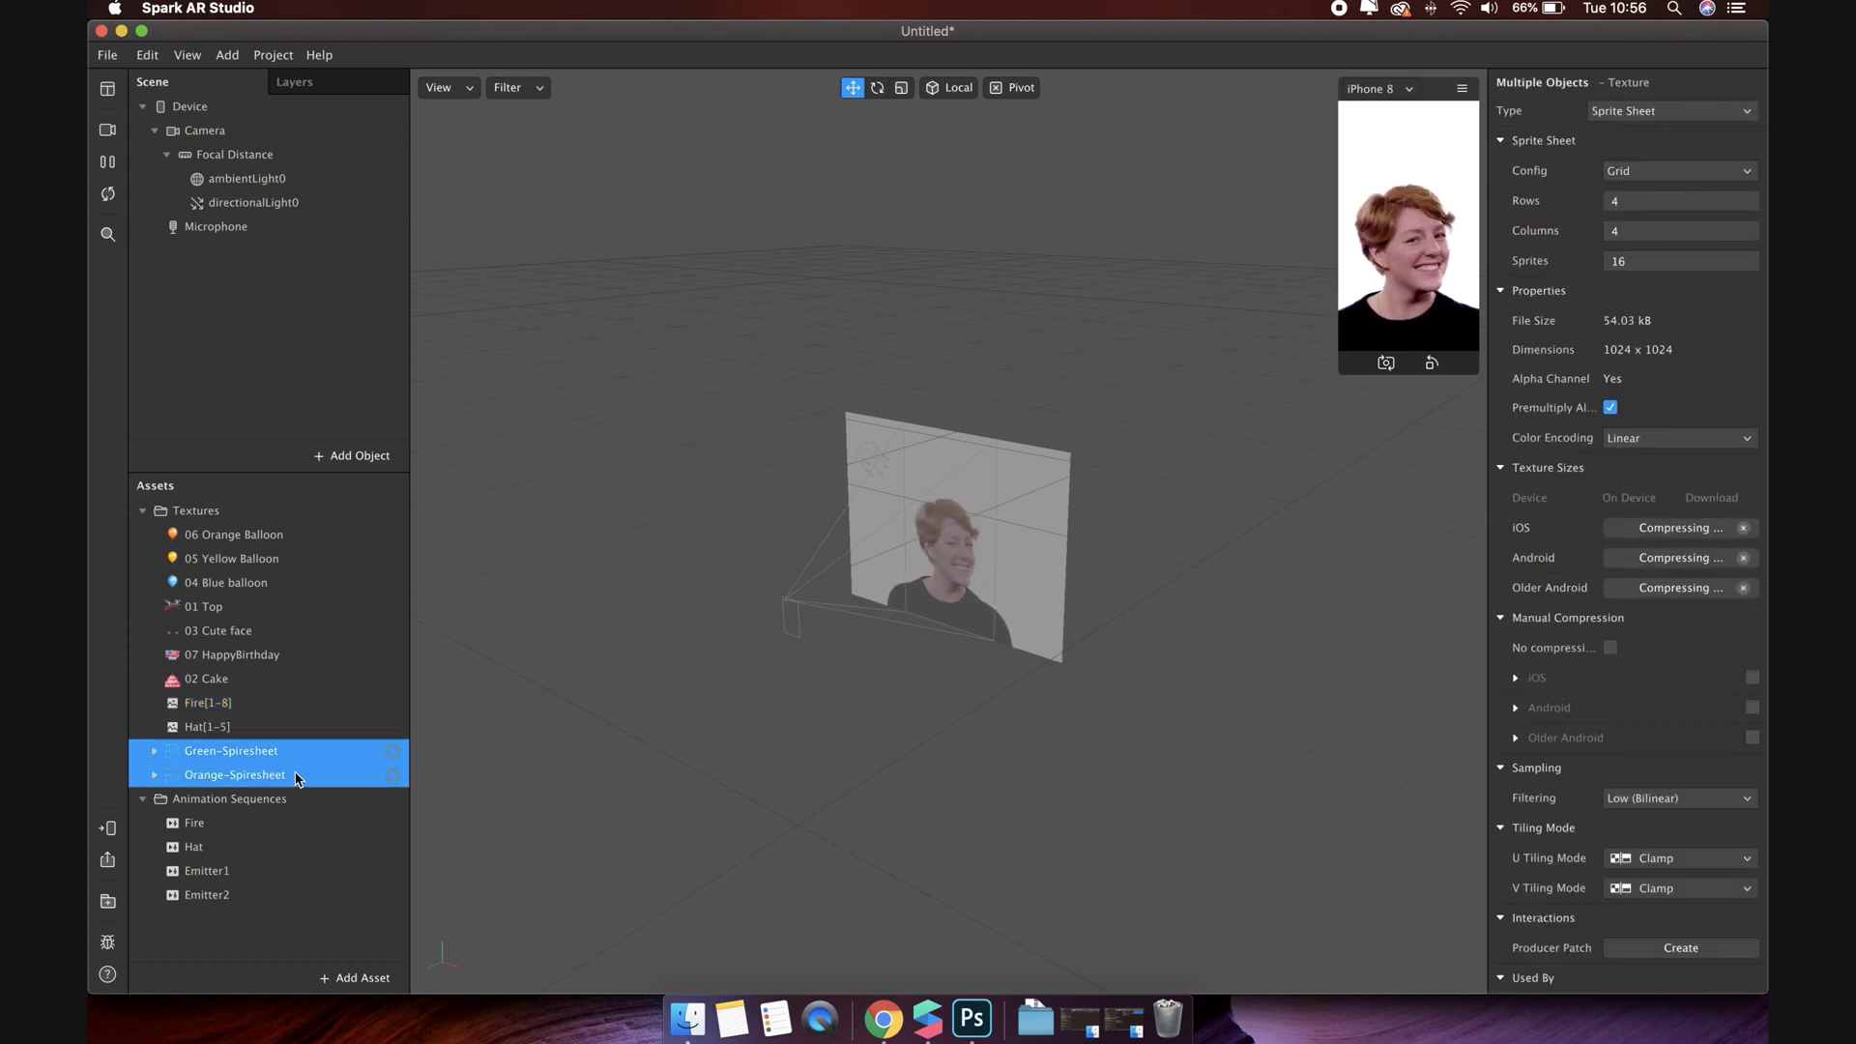
click(1610, 650)
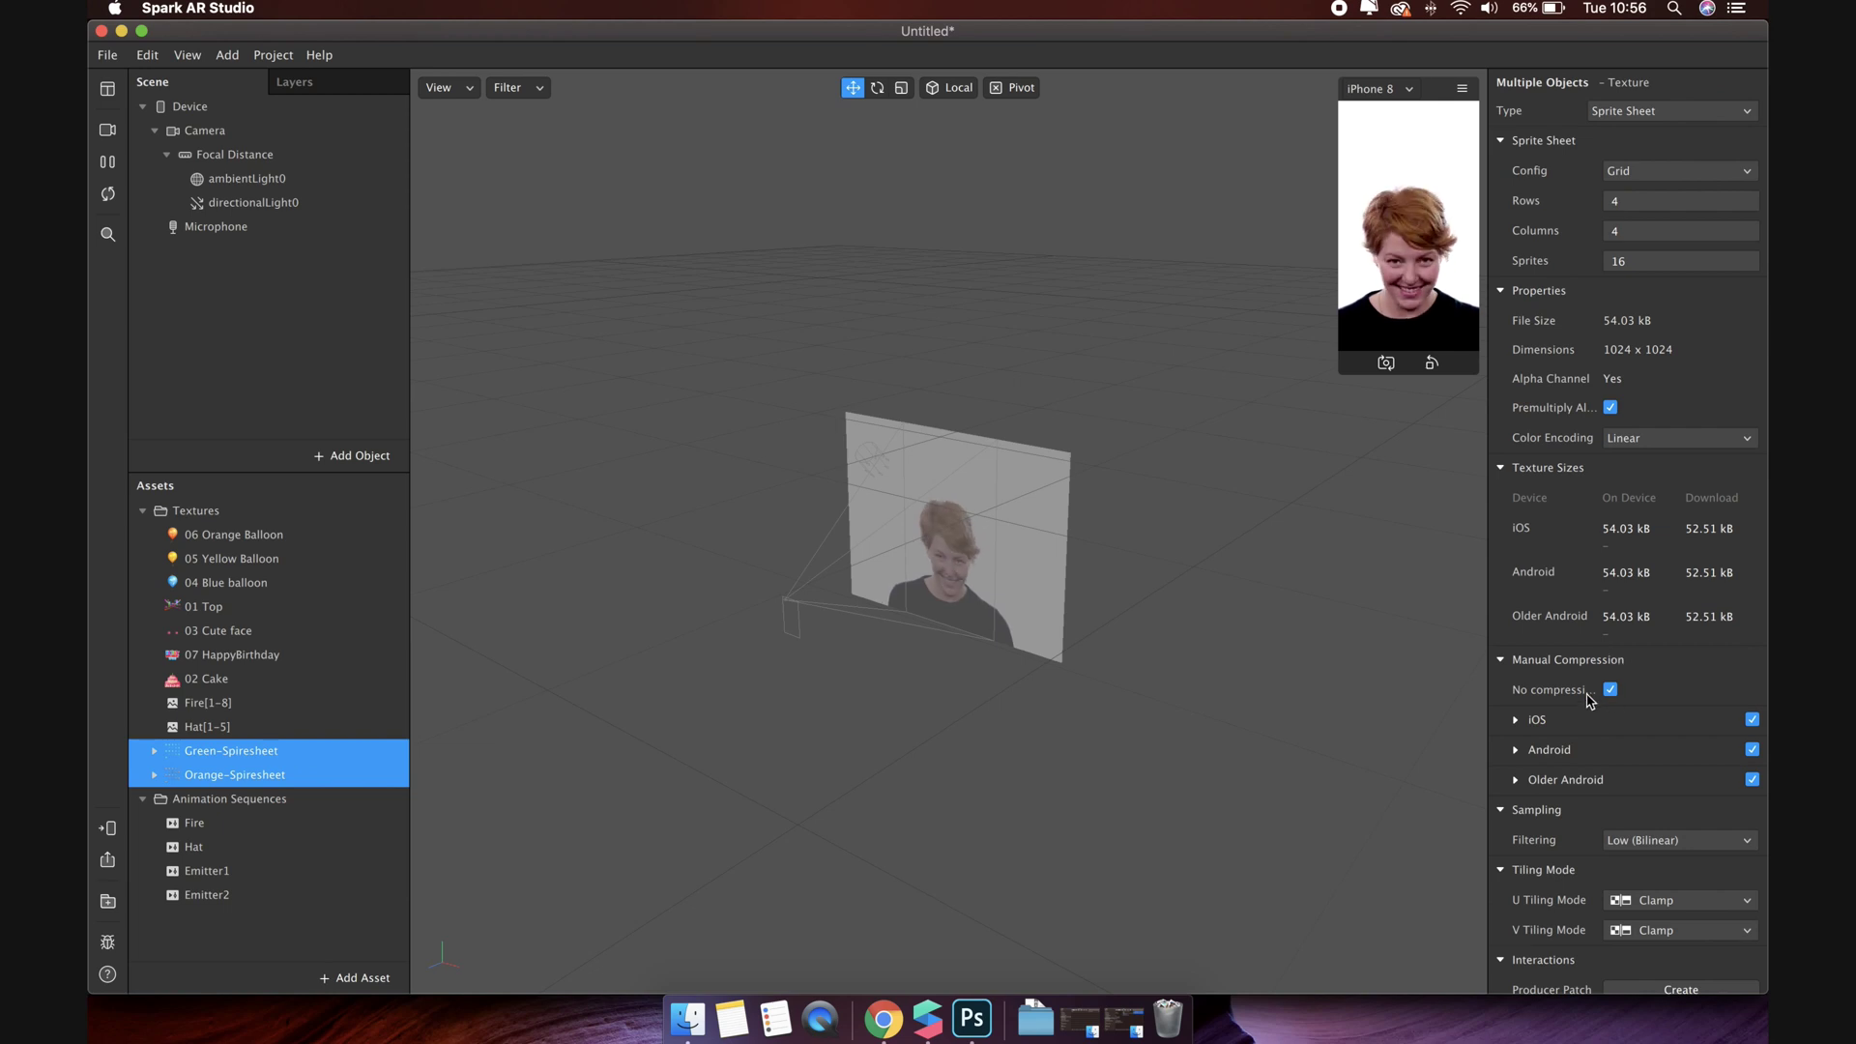
Step: Check the upload details to confirm the 628.07 kB effect size meets requirements
click(103, 866)
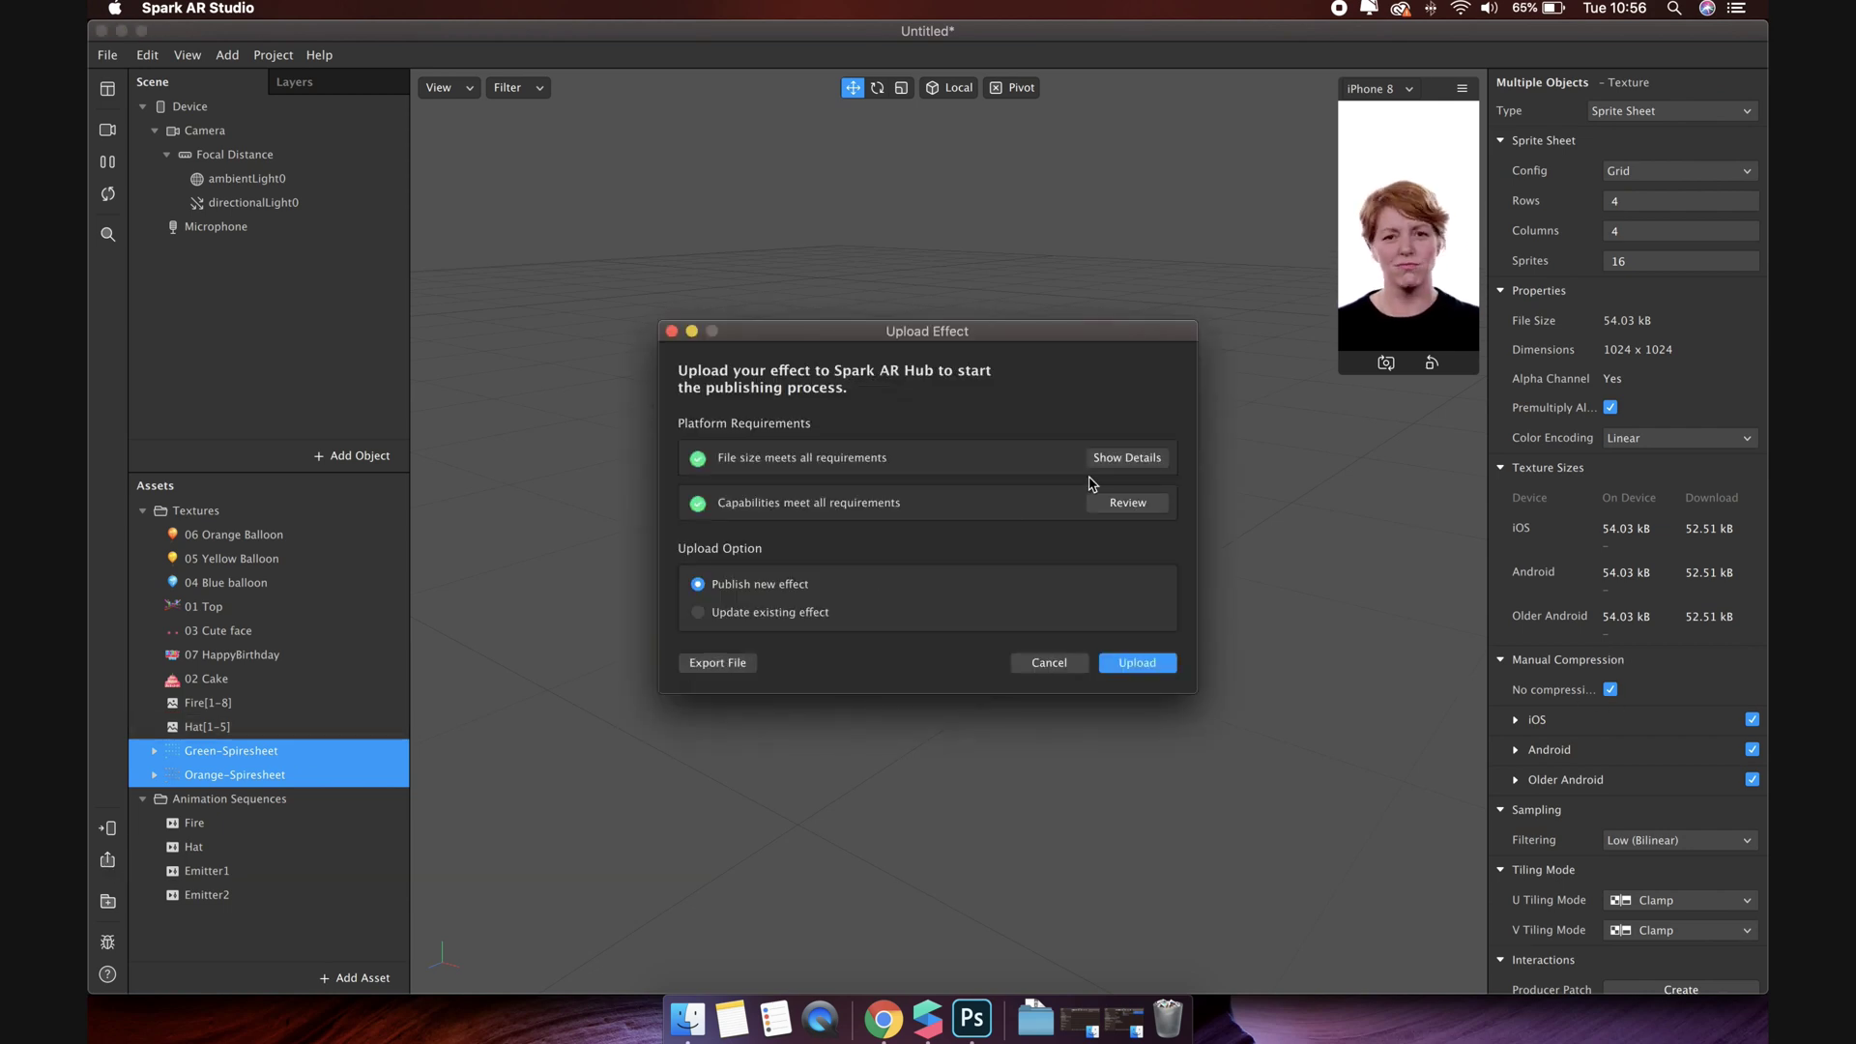
click(1121, 458)
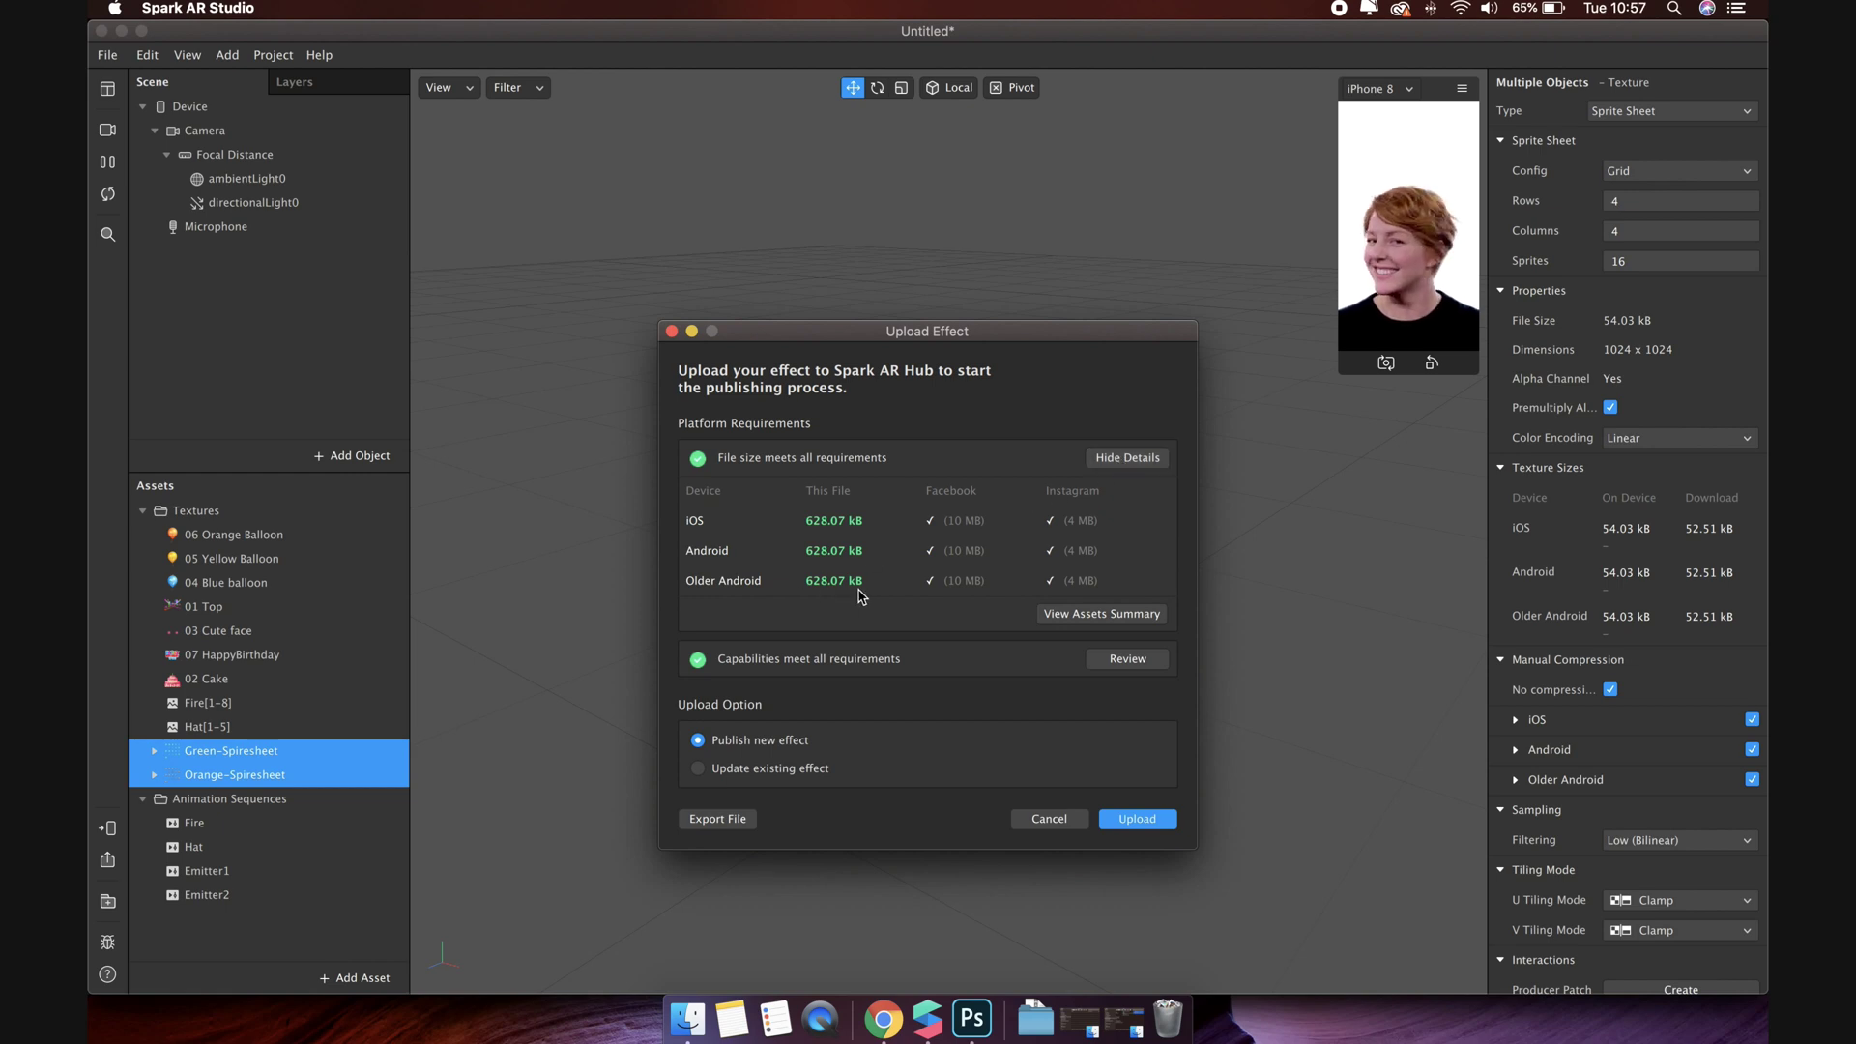
click(672, 332)
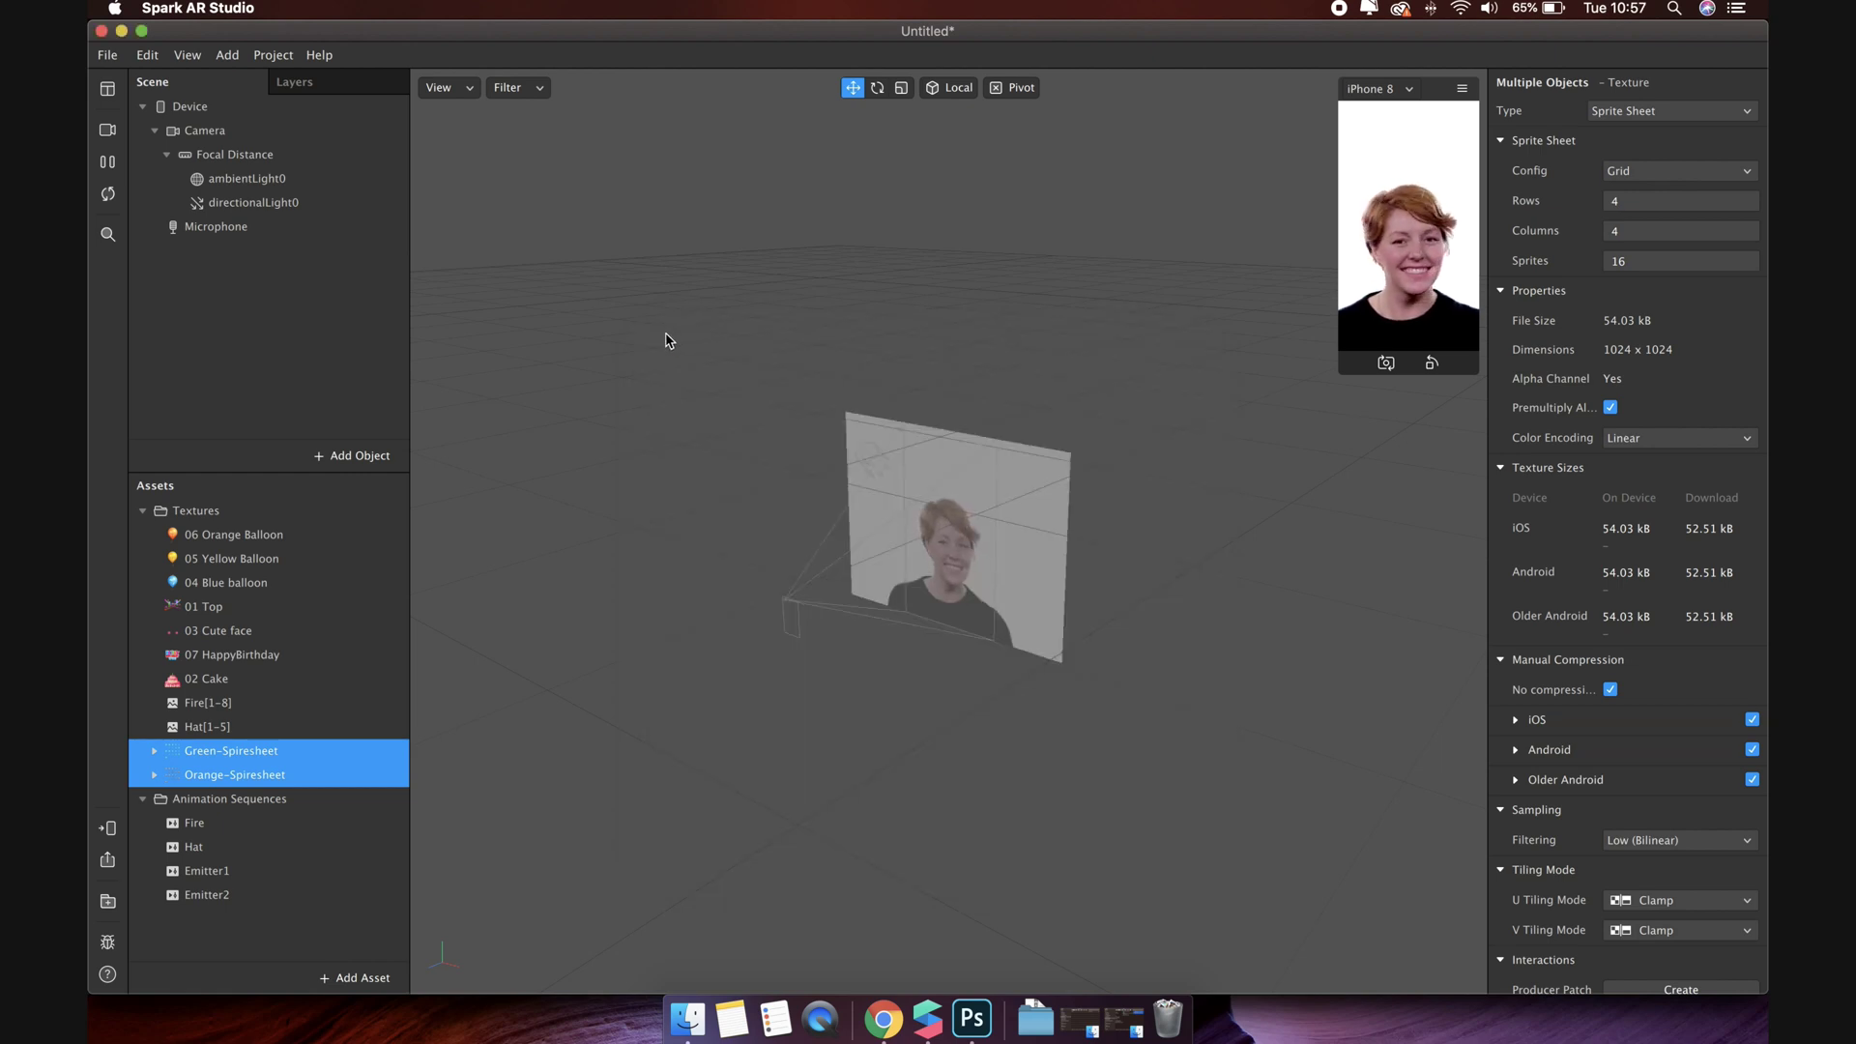
Step: Save the project, replacing the name Untitled with HappyBirthday, in Lesson 2
click(107, 55)
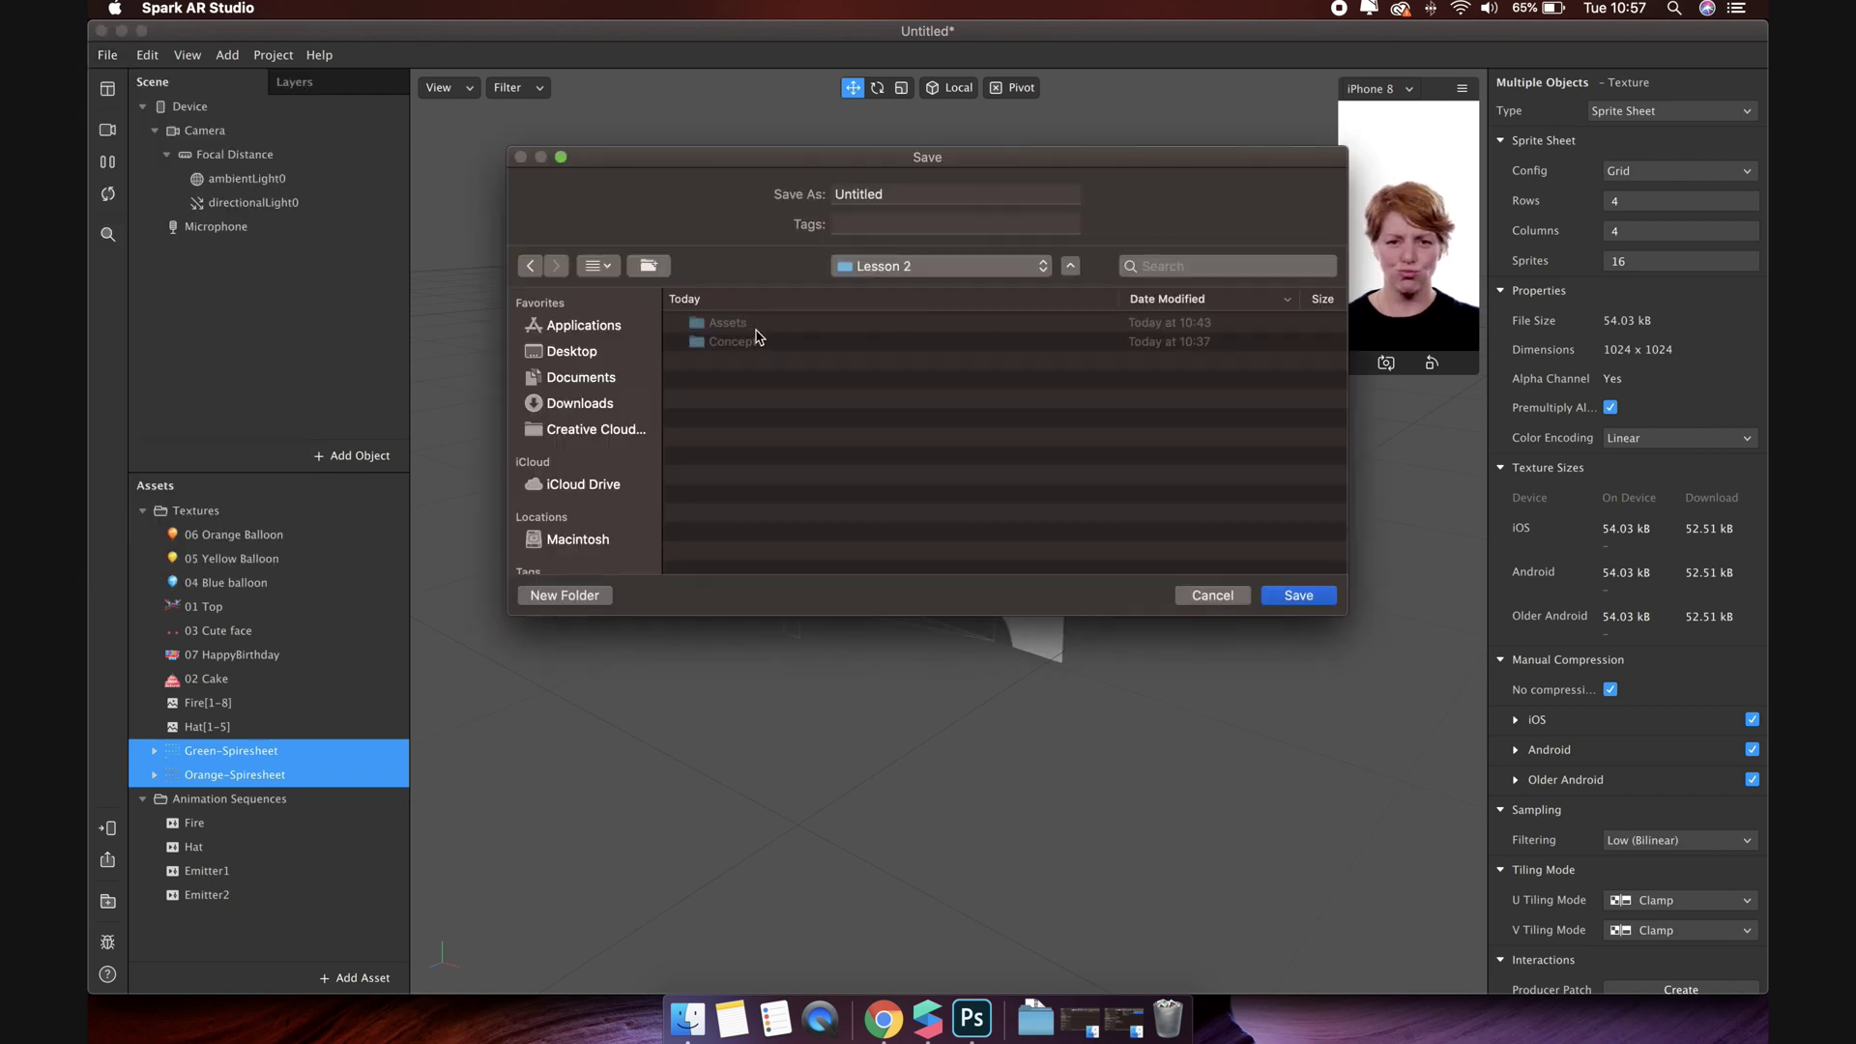
drag(893, 196, 809, 205)
text(HappyBirthday)
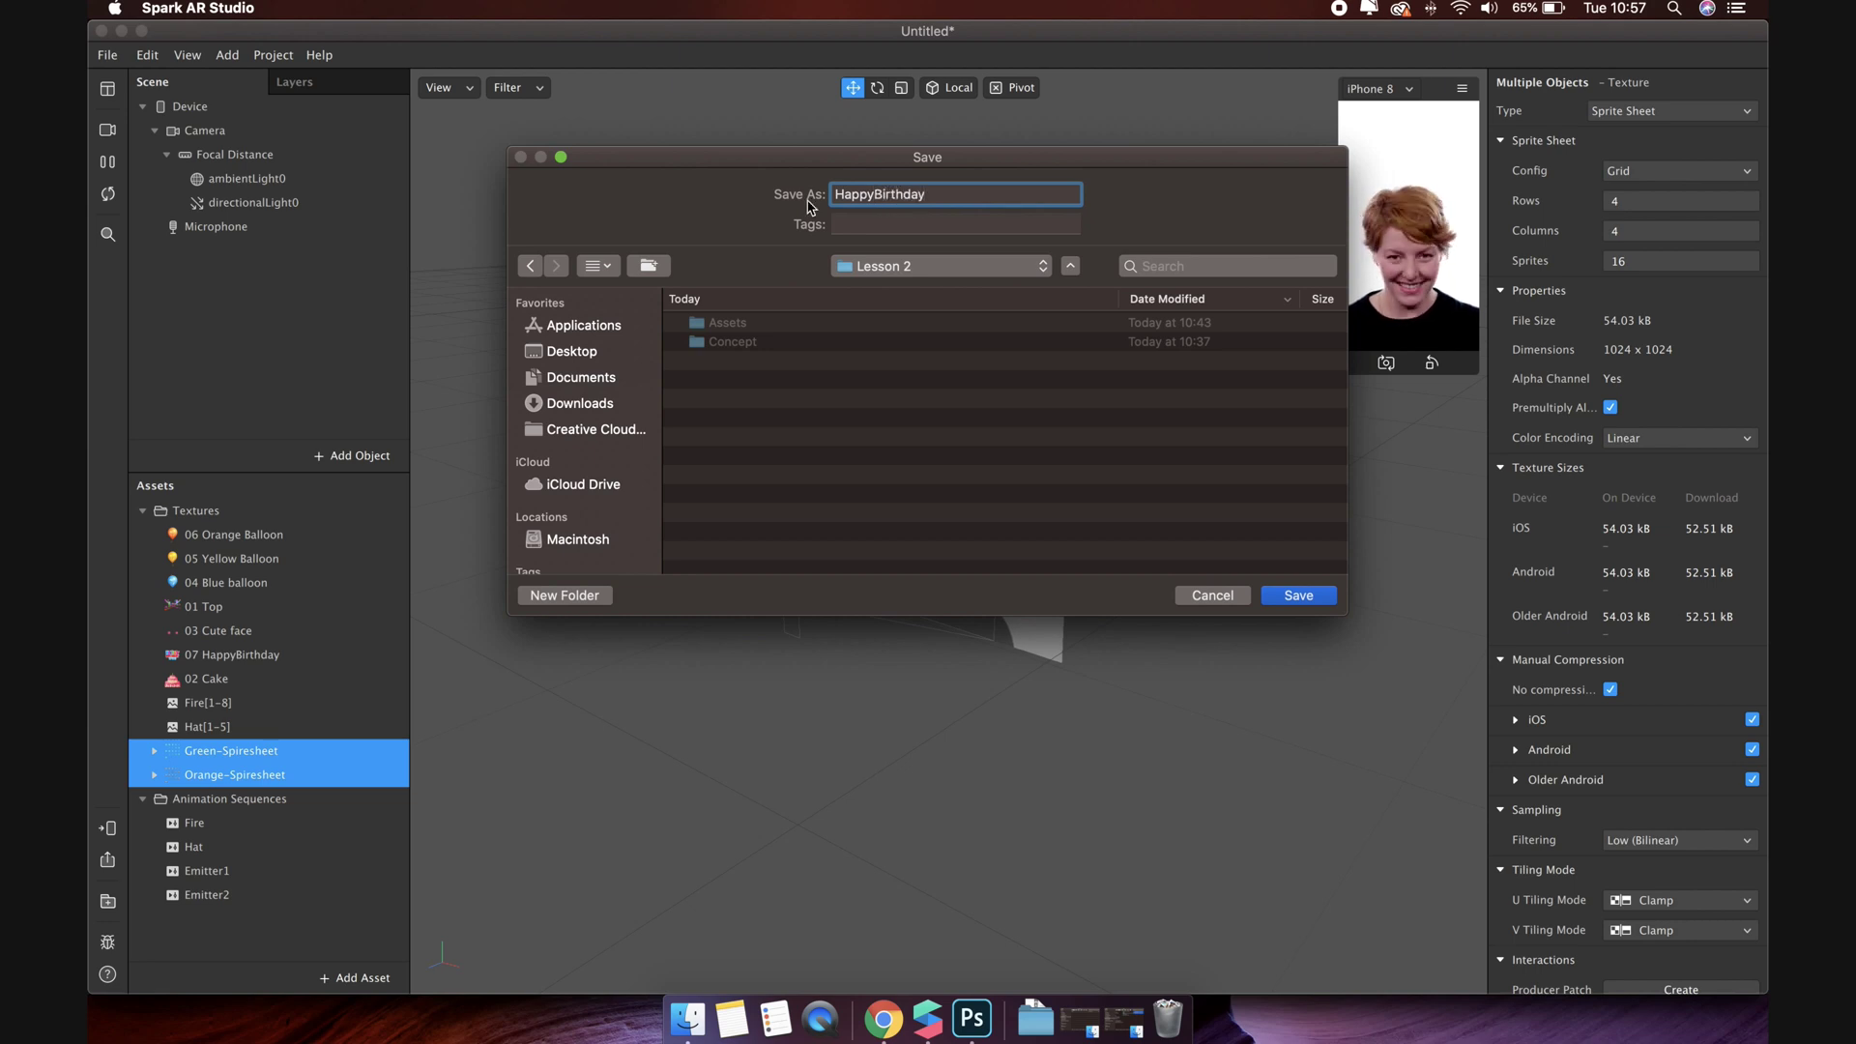
click(1300, 597)
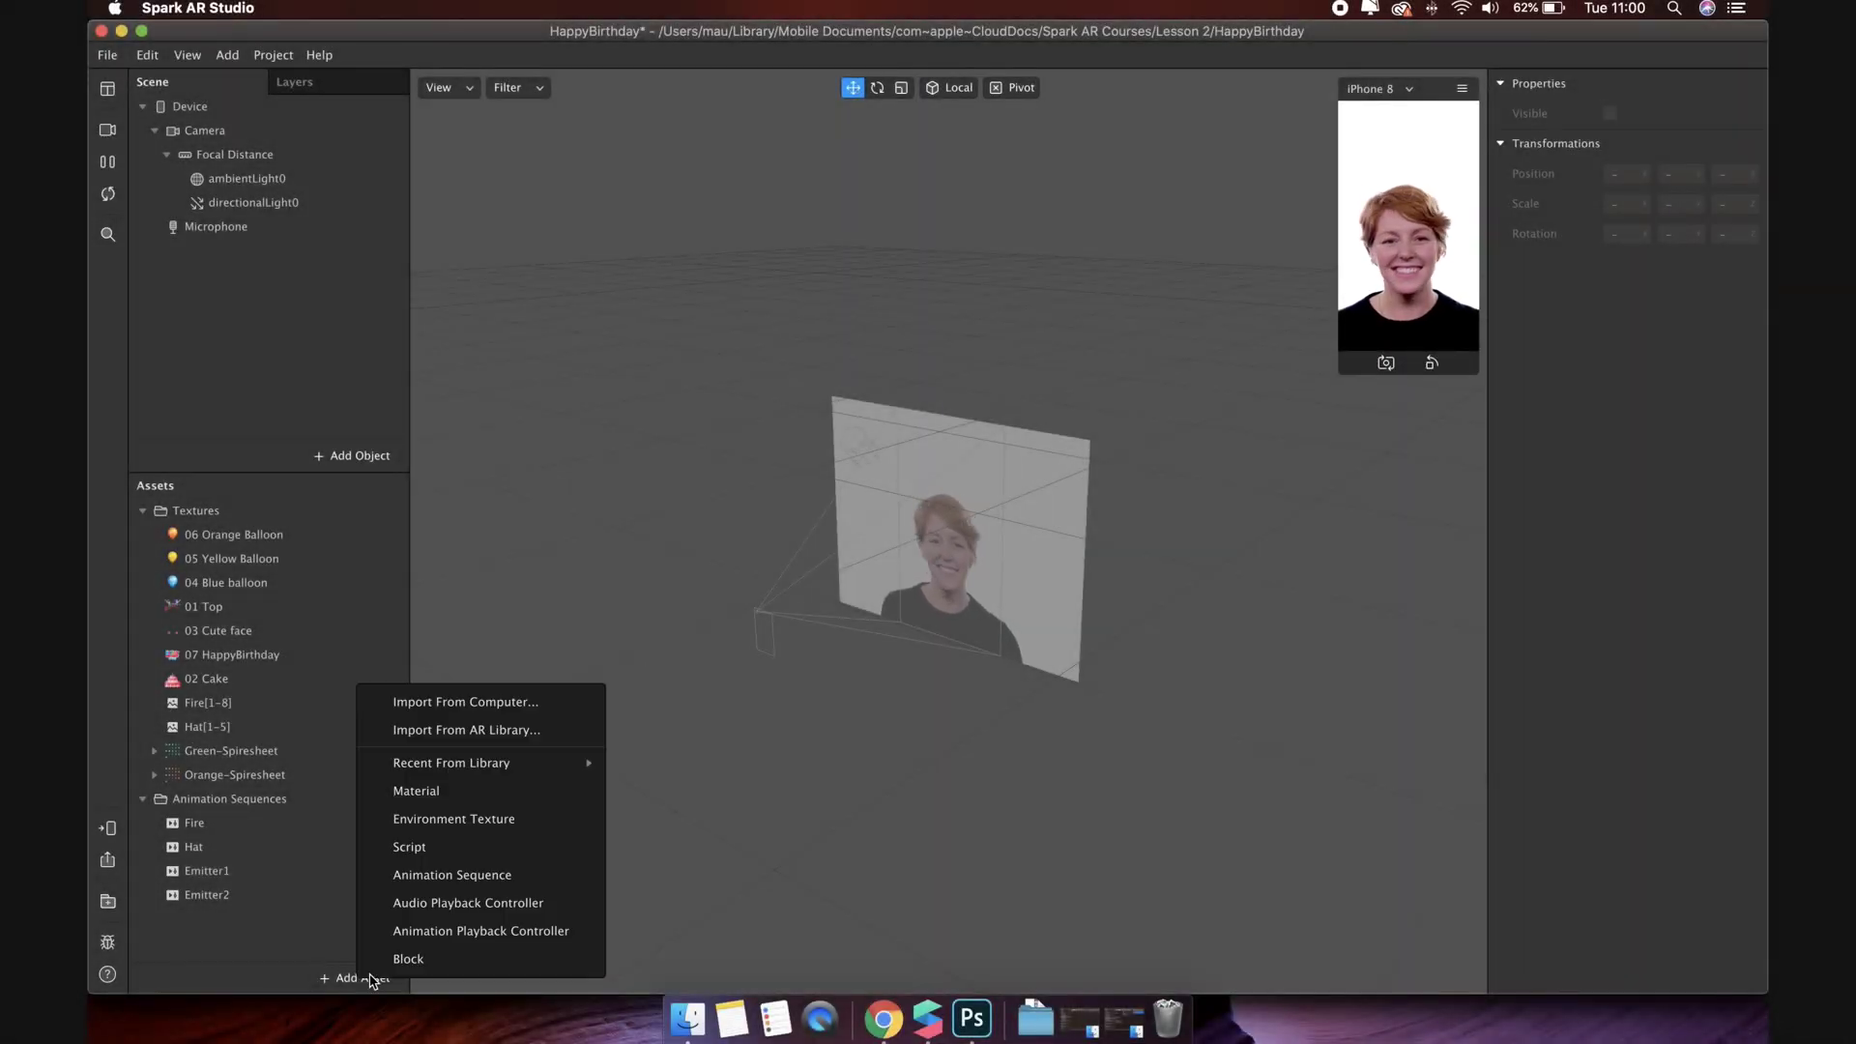
Step: Create an OrangeBalloon material with Flat shading and the 06 Orange Balloon texture
click(415, 790)
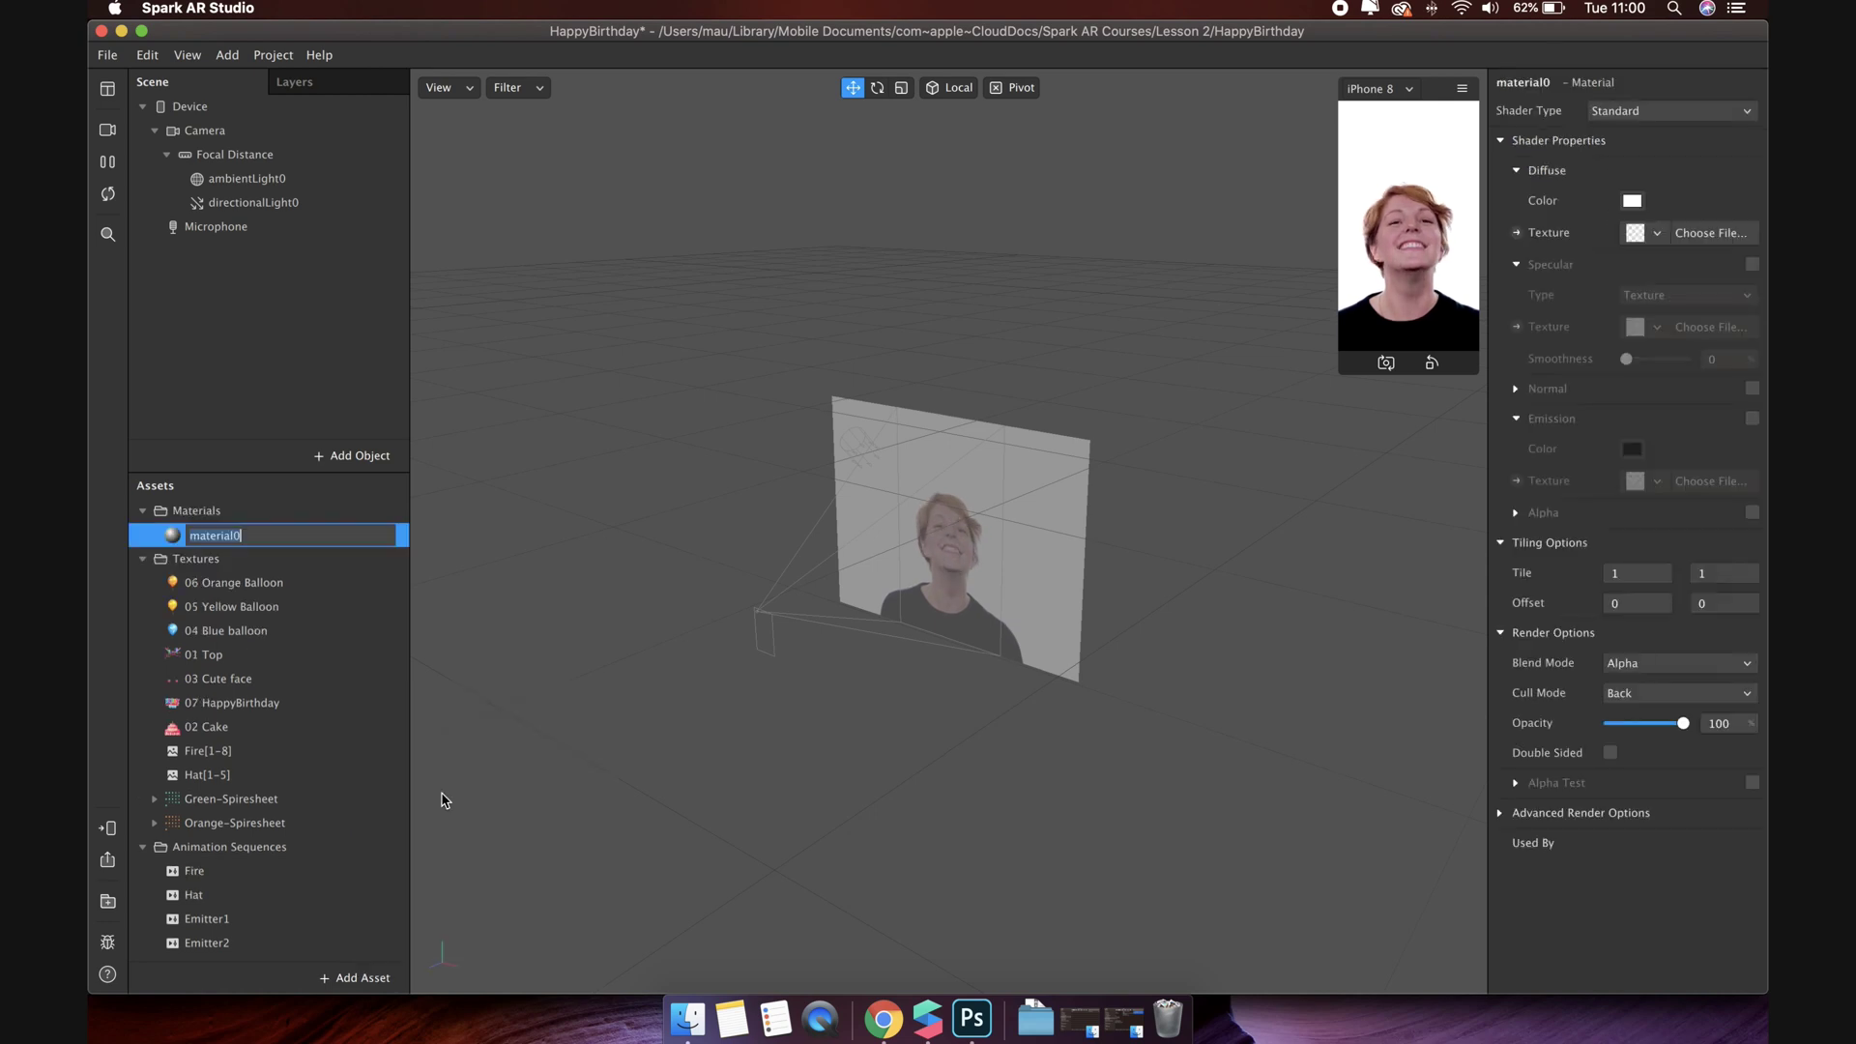
text(OrangeBalloon)
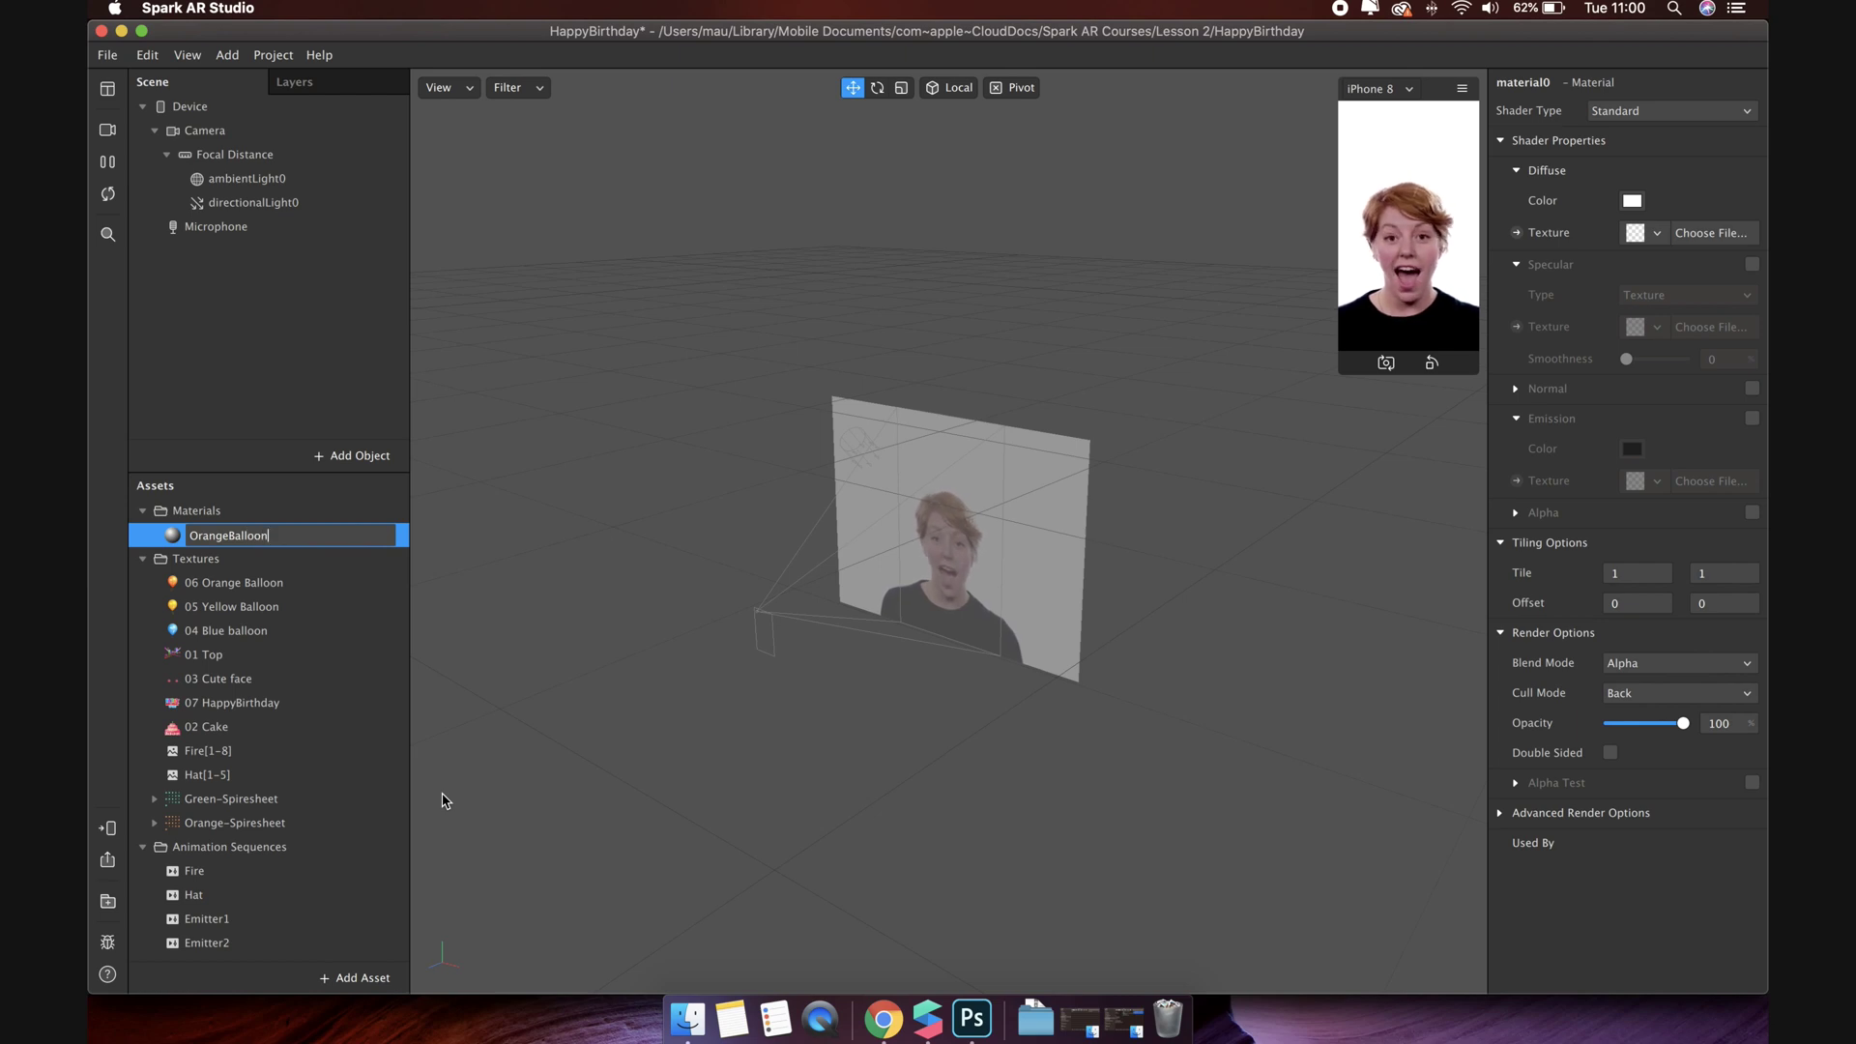
key(Return)
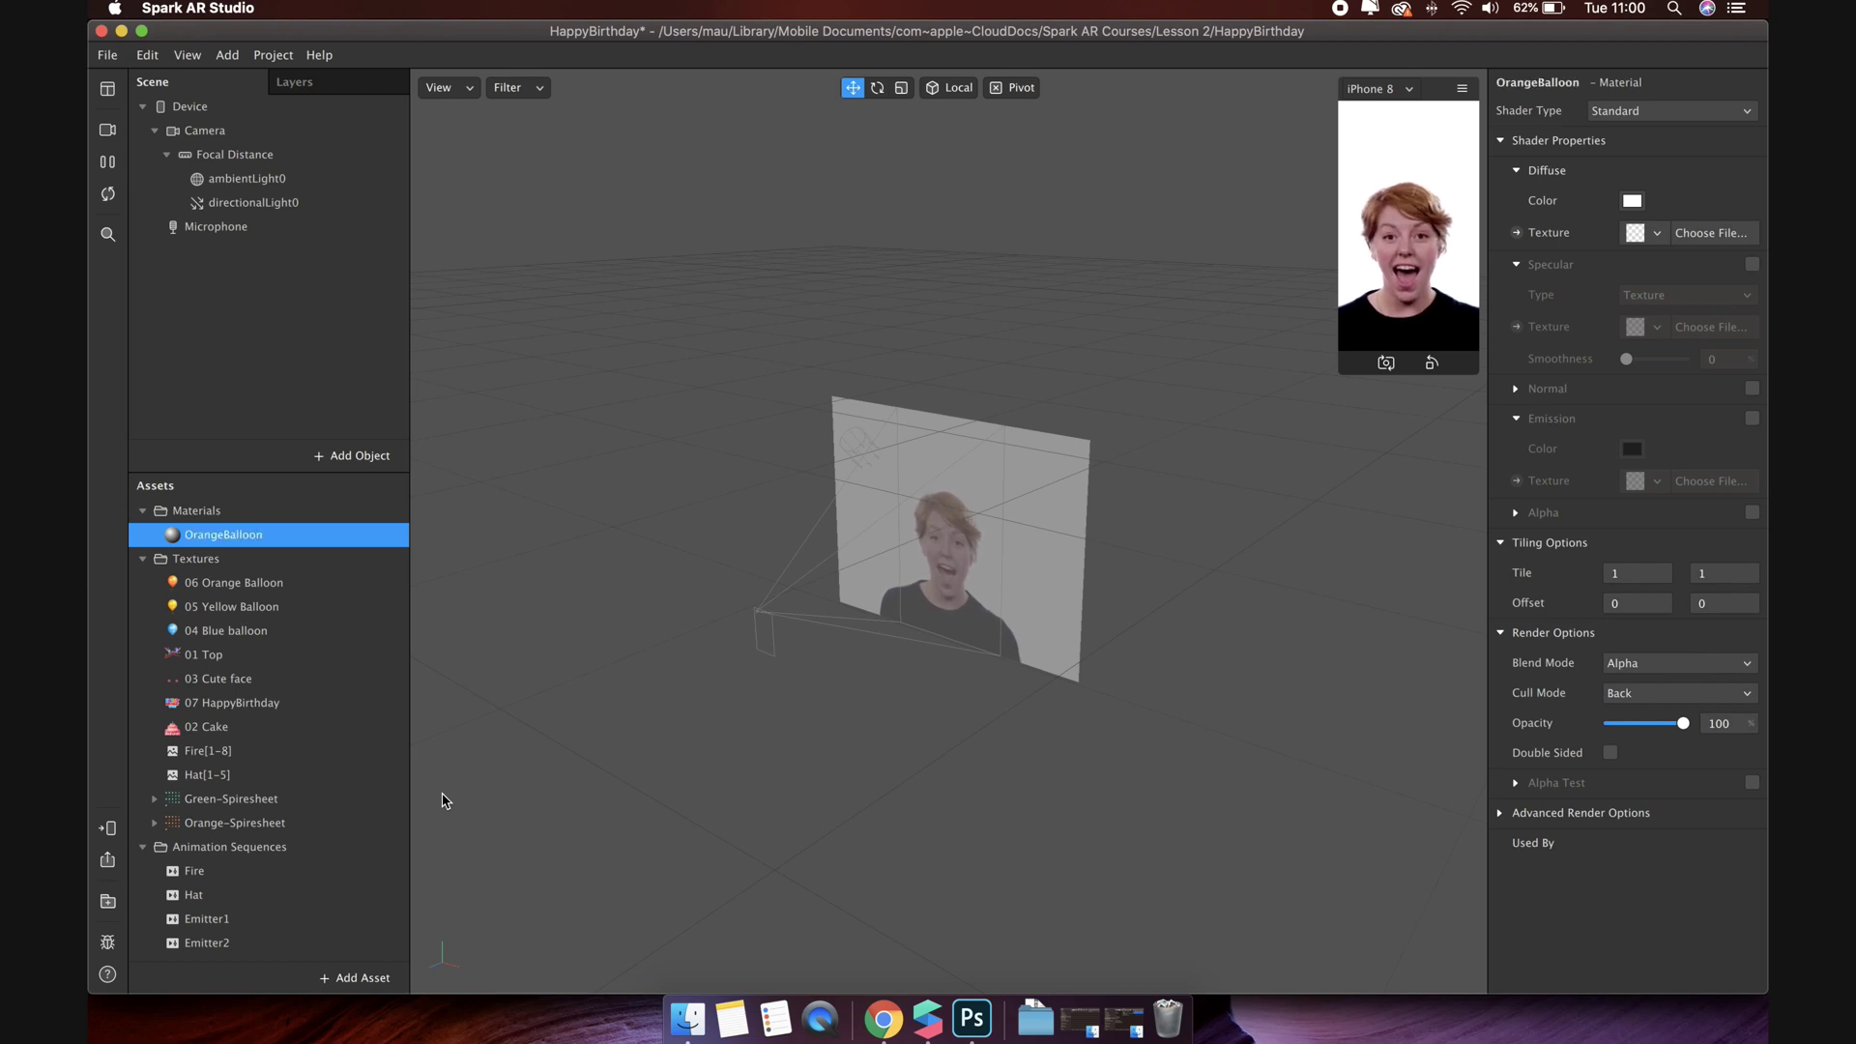
click(1659, 115)
click(1649, 115)
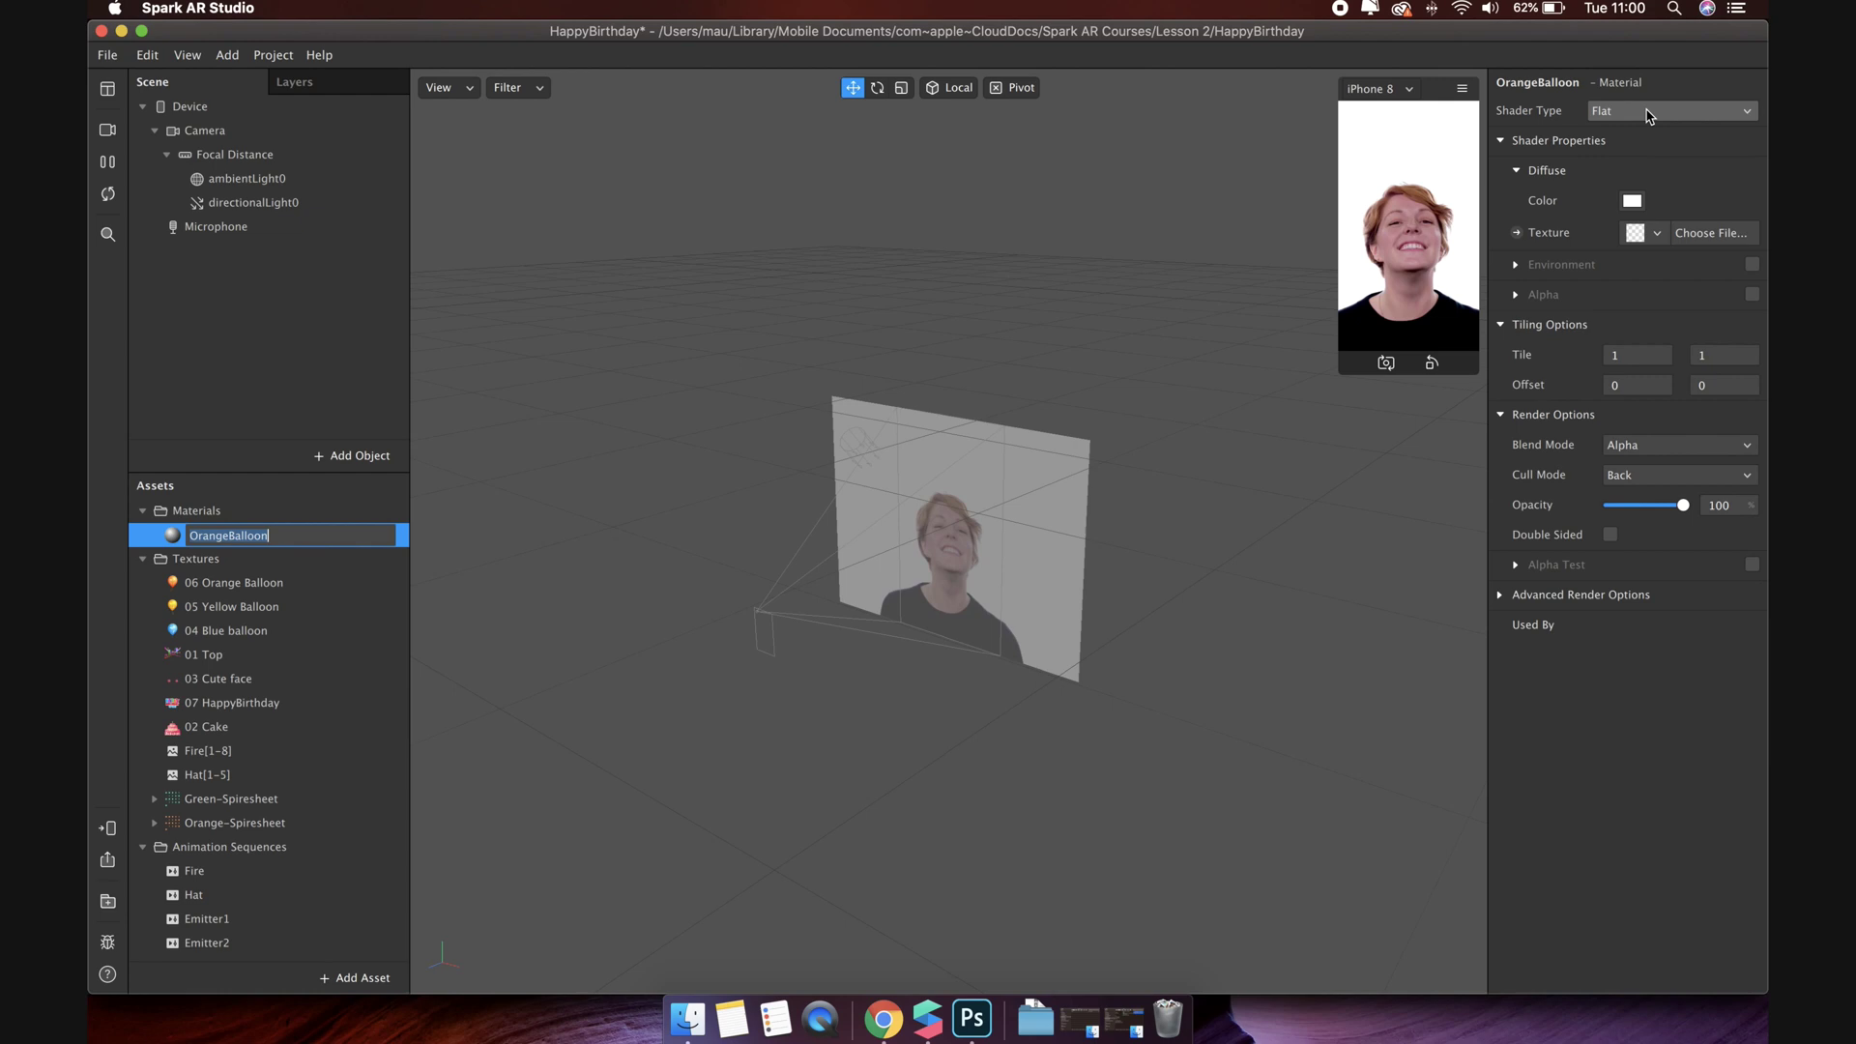
click(1657, 235)
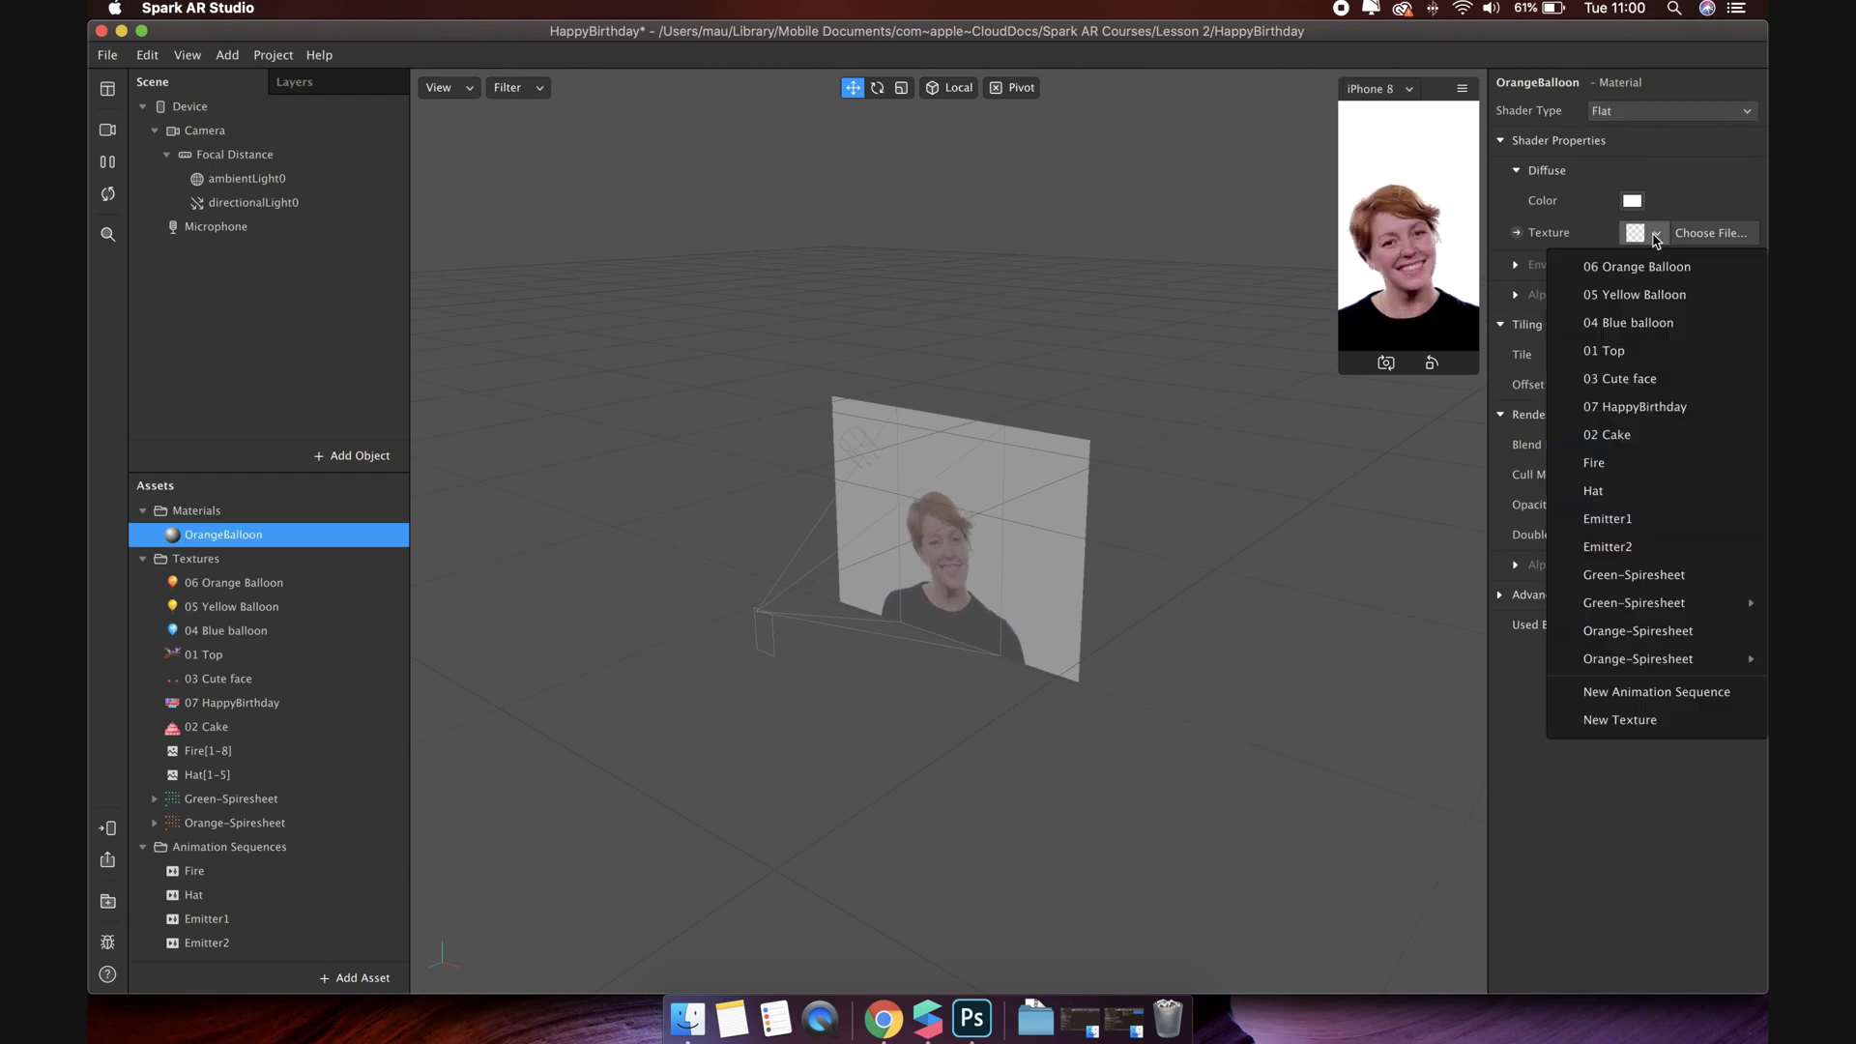
click(1649, 271)
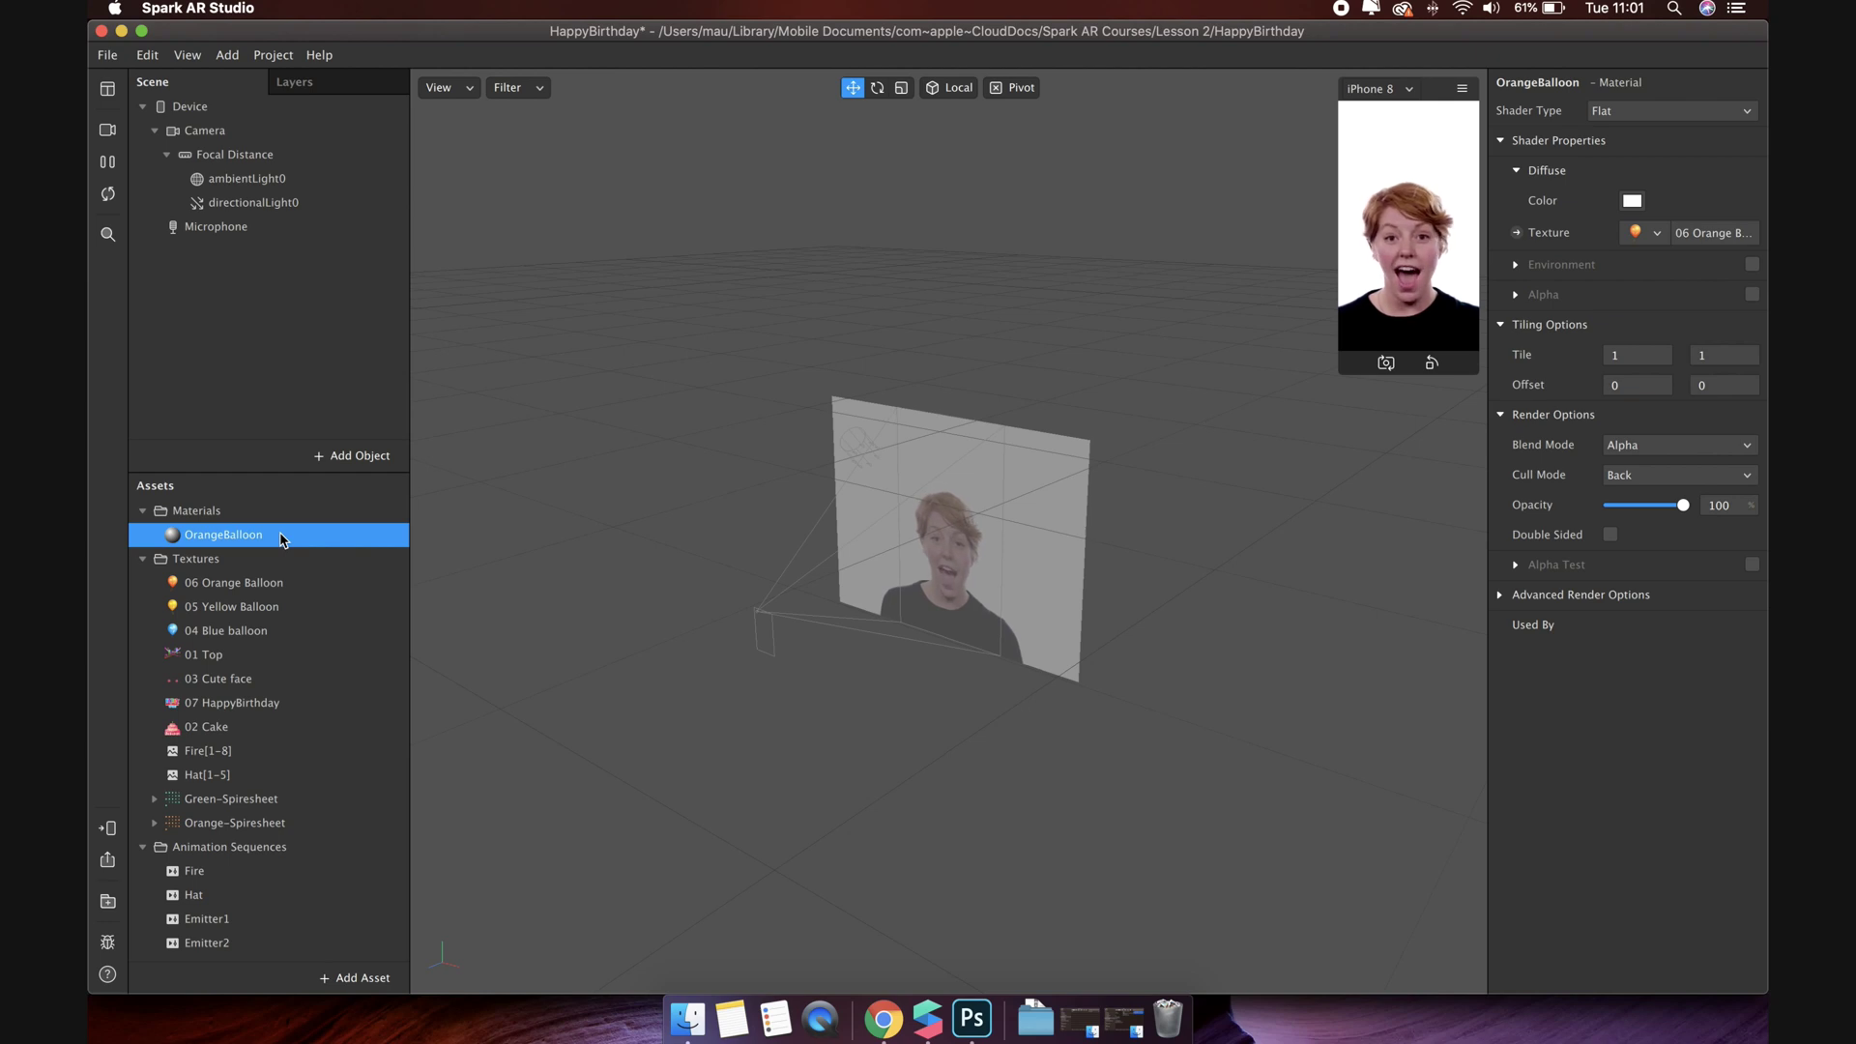
Step: Add a Flat-shaded YellowBalloon material using the 05 Yellow Balloon texture
click(348, 978)
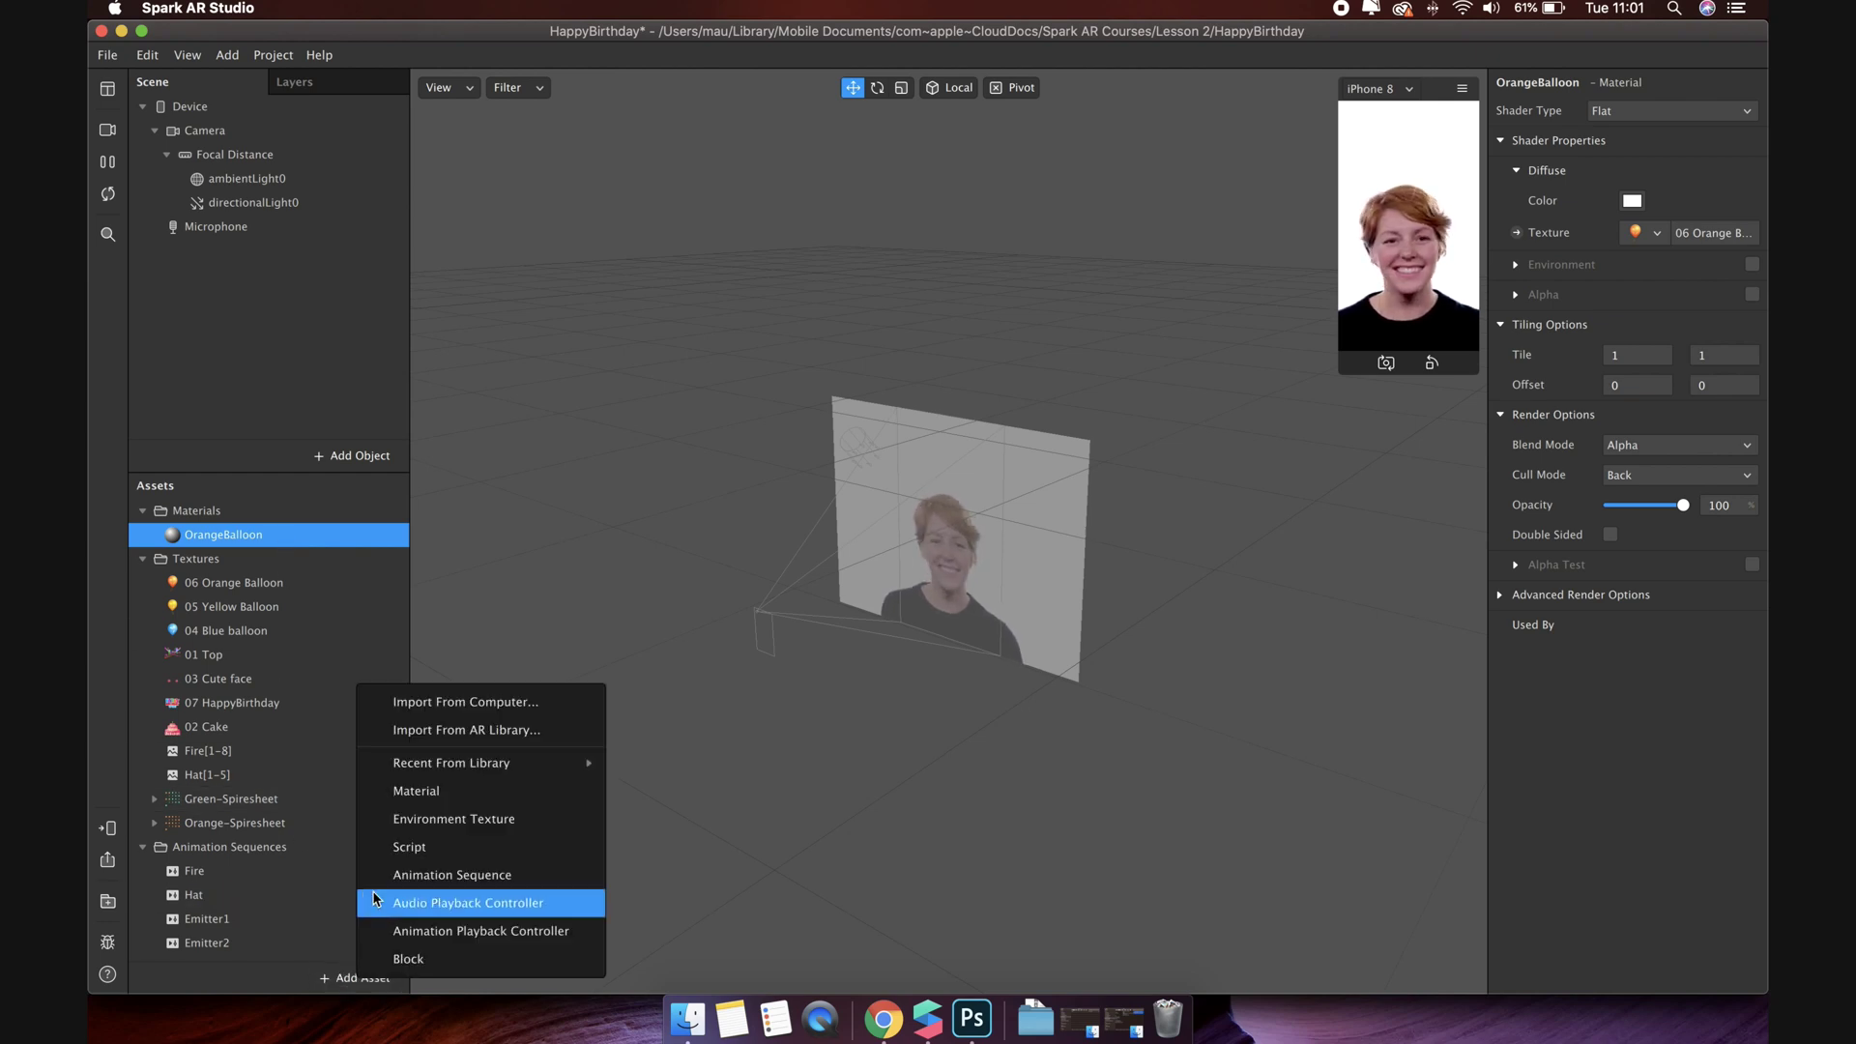
click(403, 799)
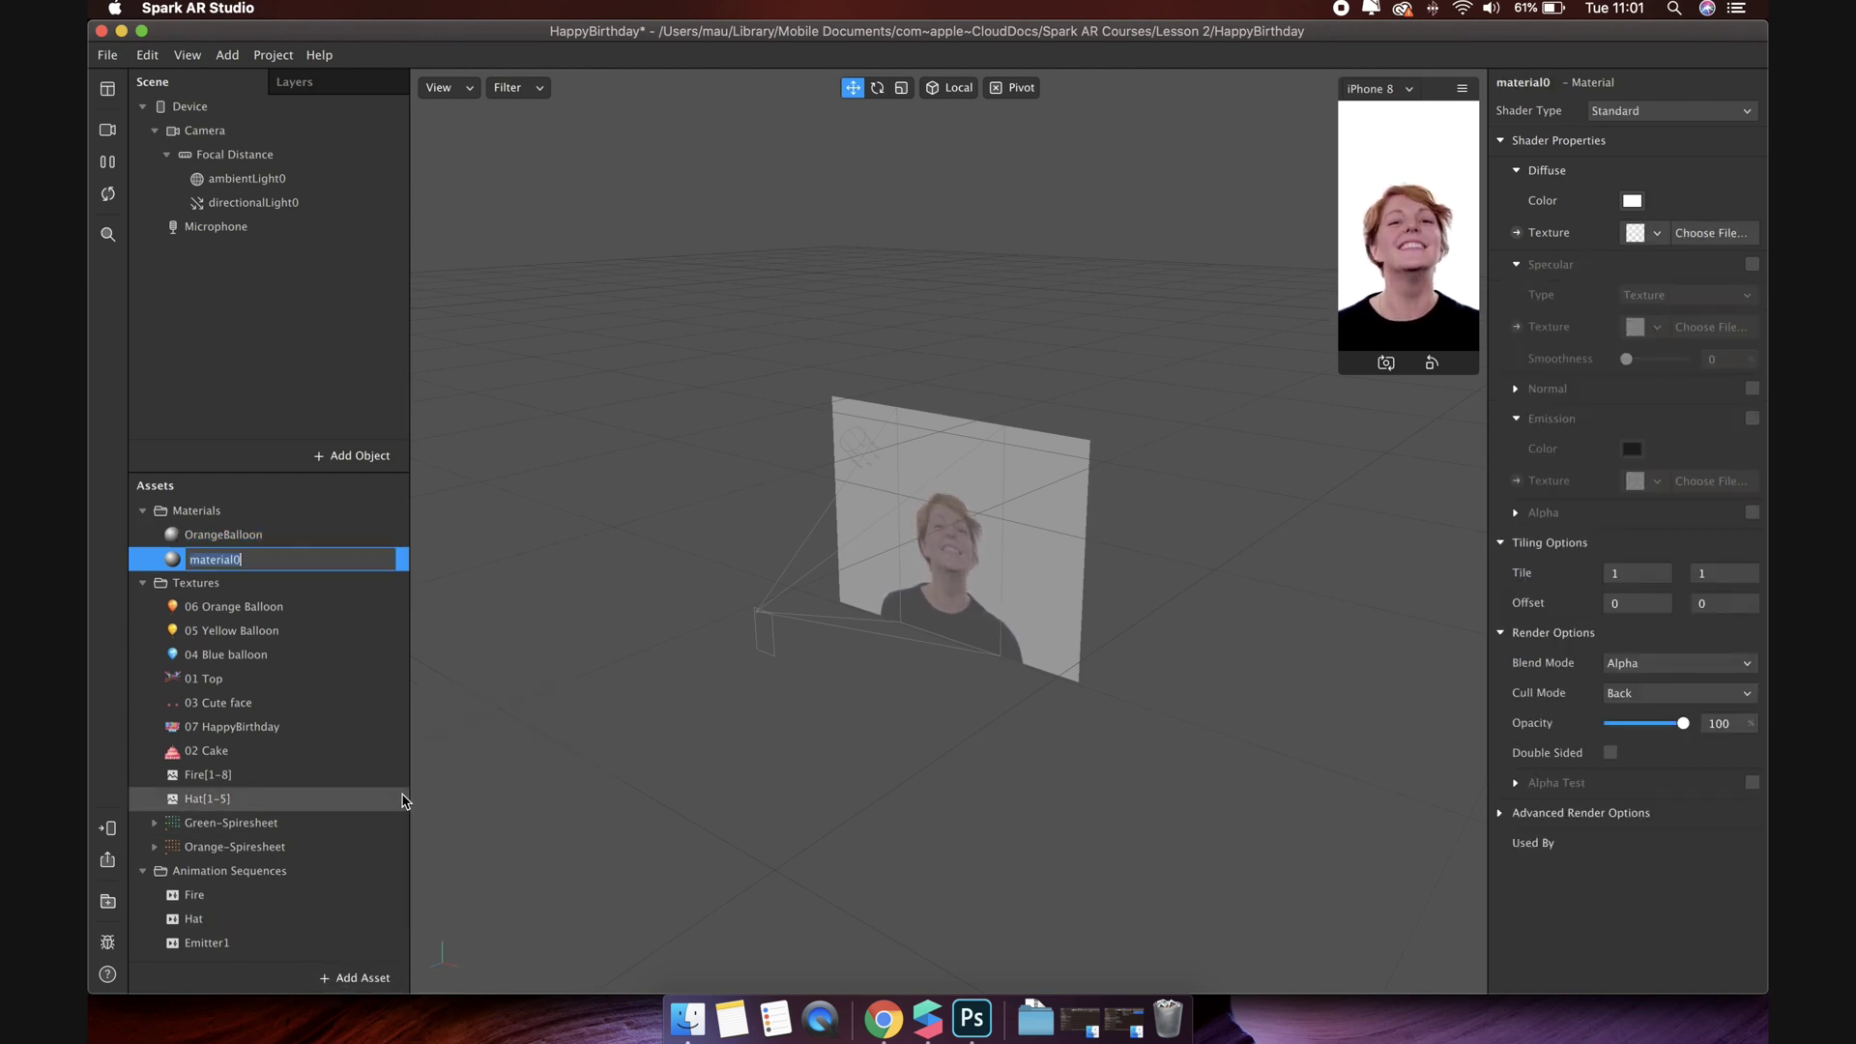
text(YellowBall)
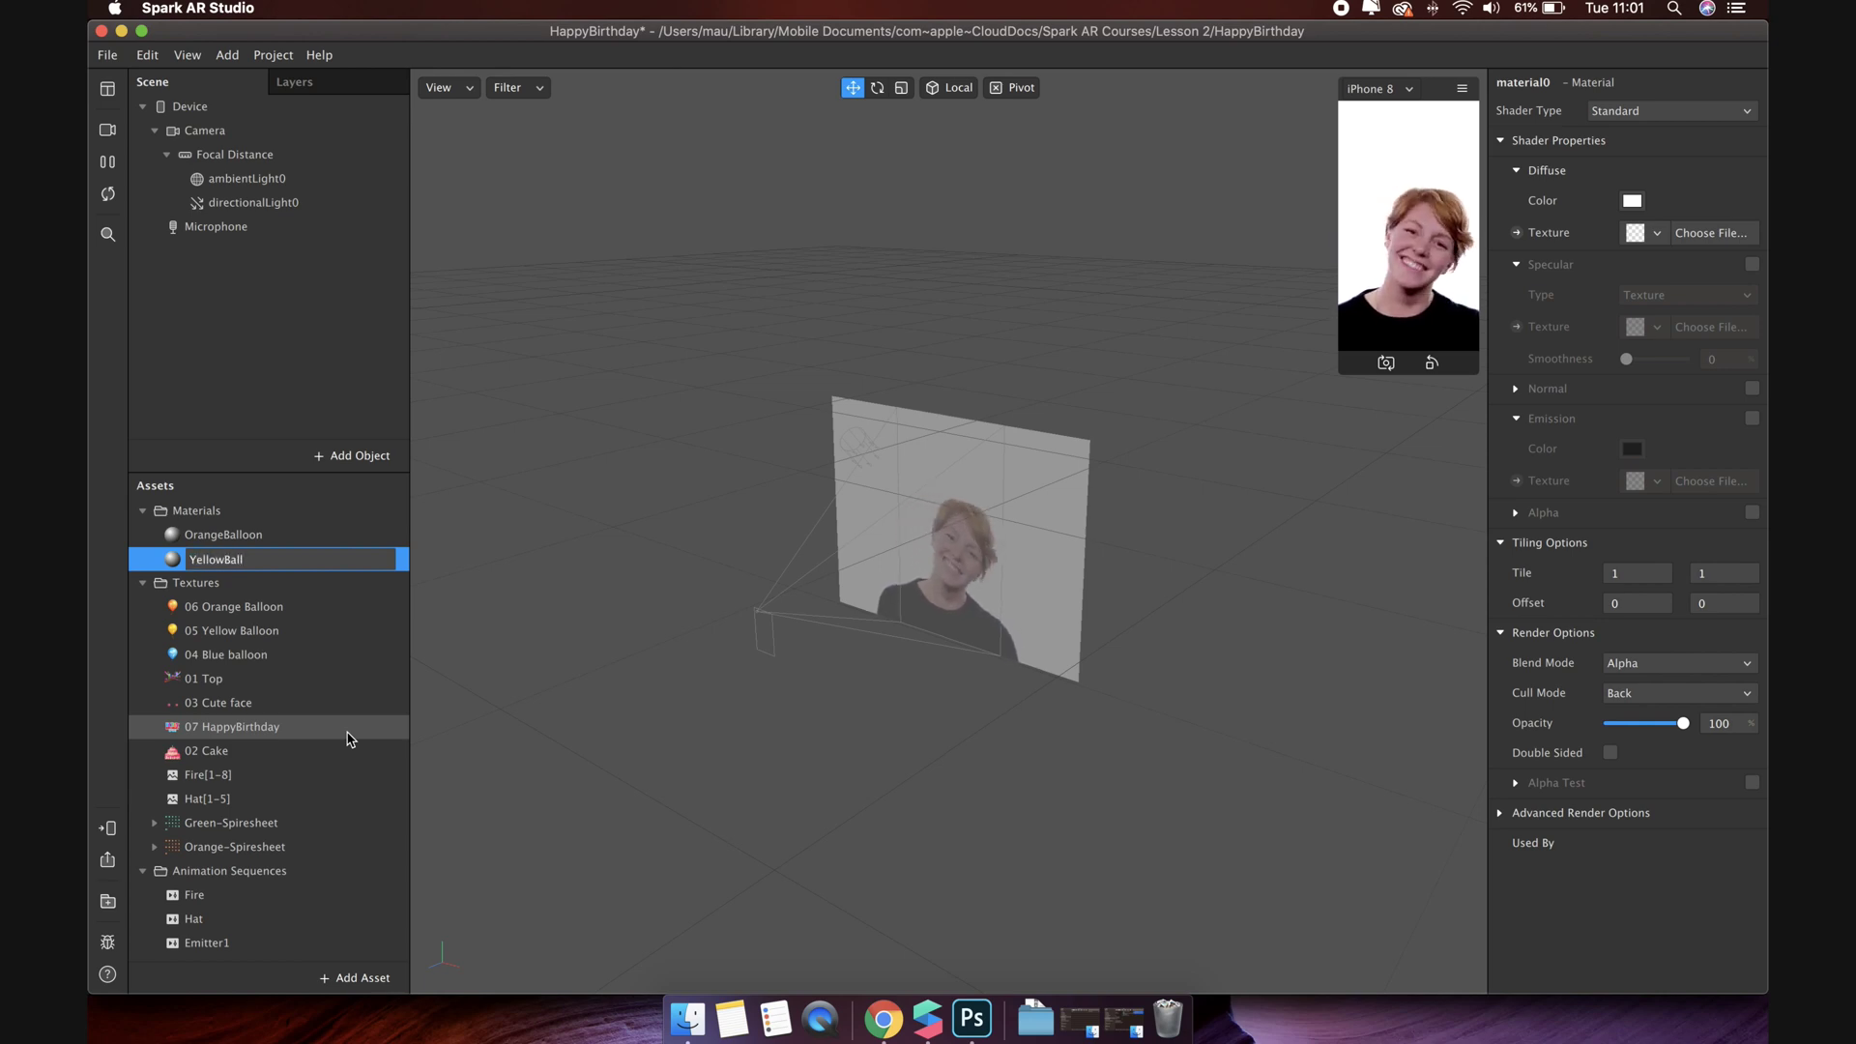
text(oon)
key(Return)
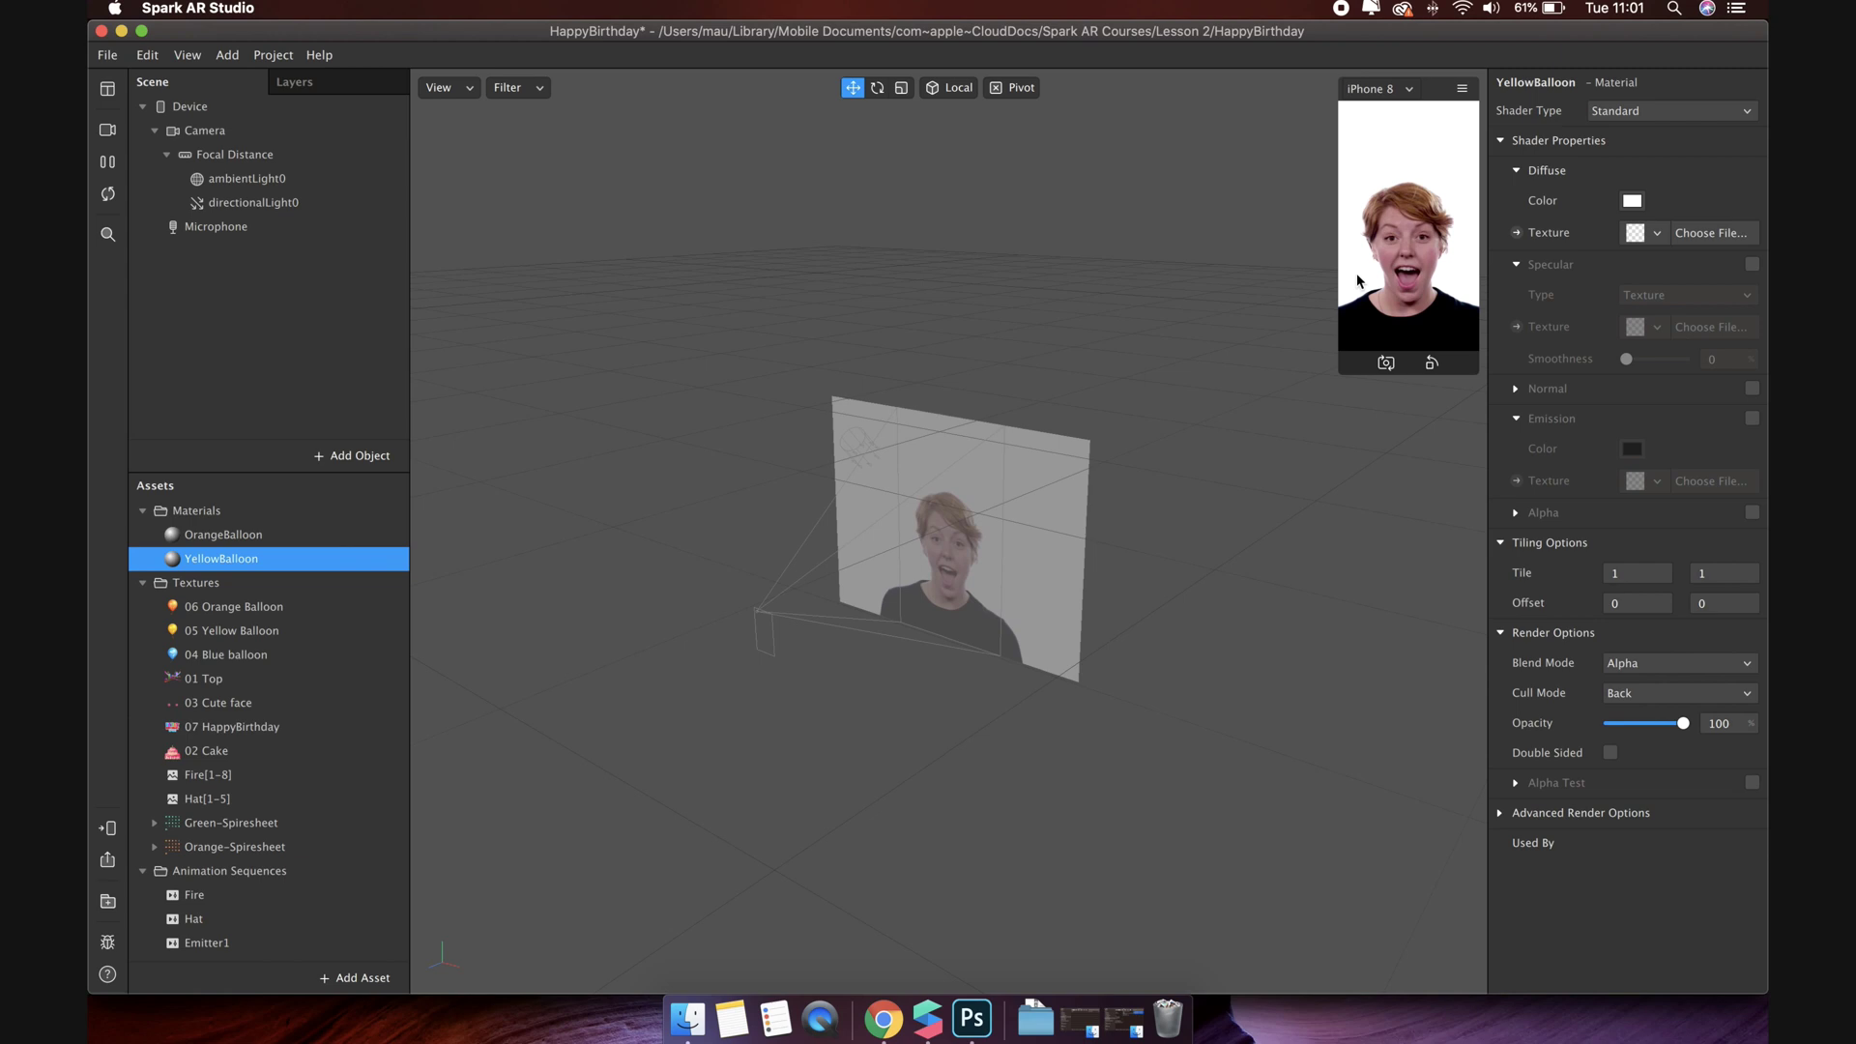
click(1619, 114)
click(1629, 116)
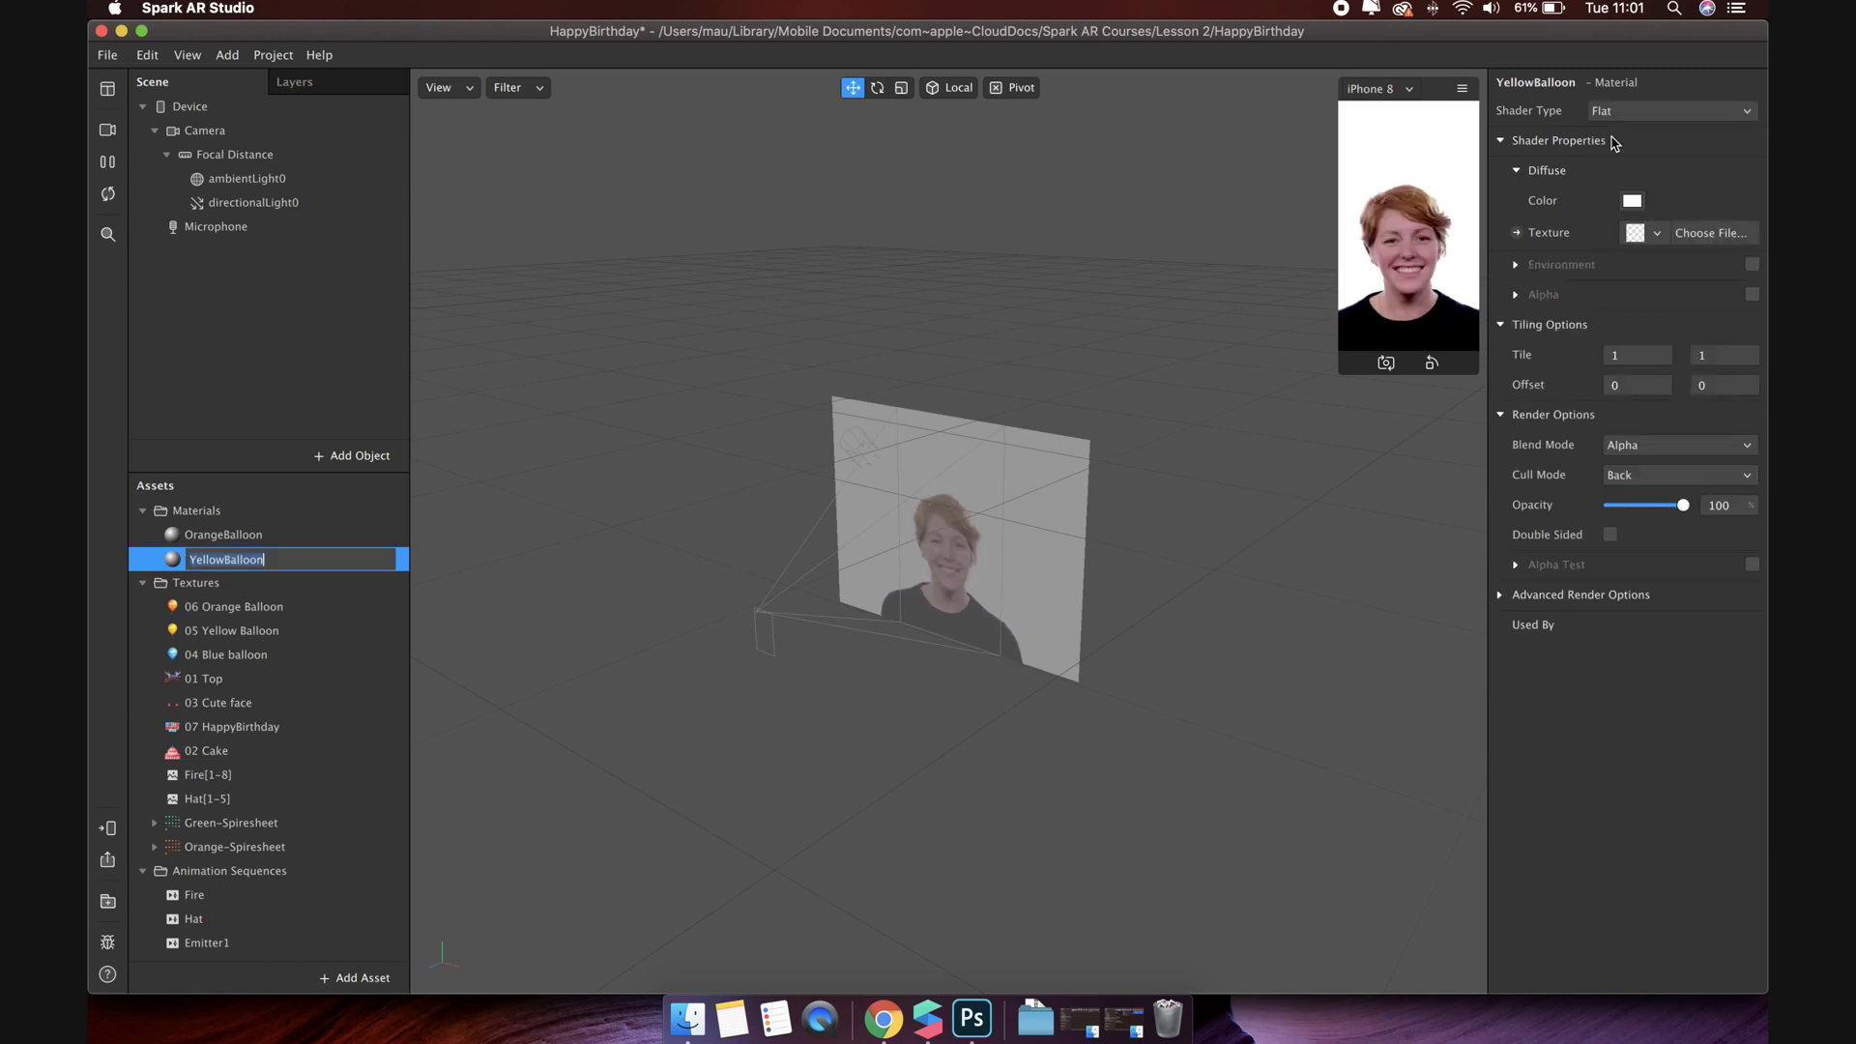
click(1656, 234)
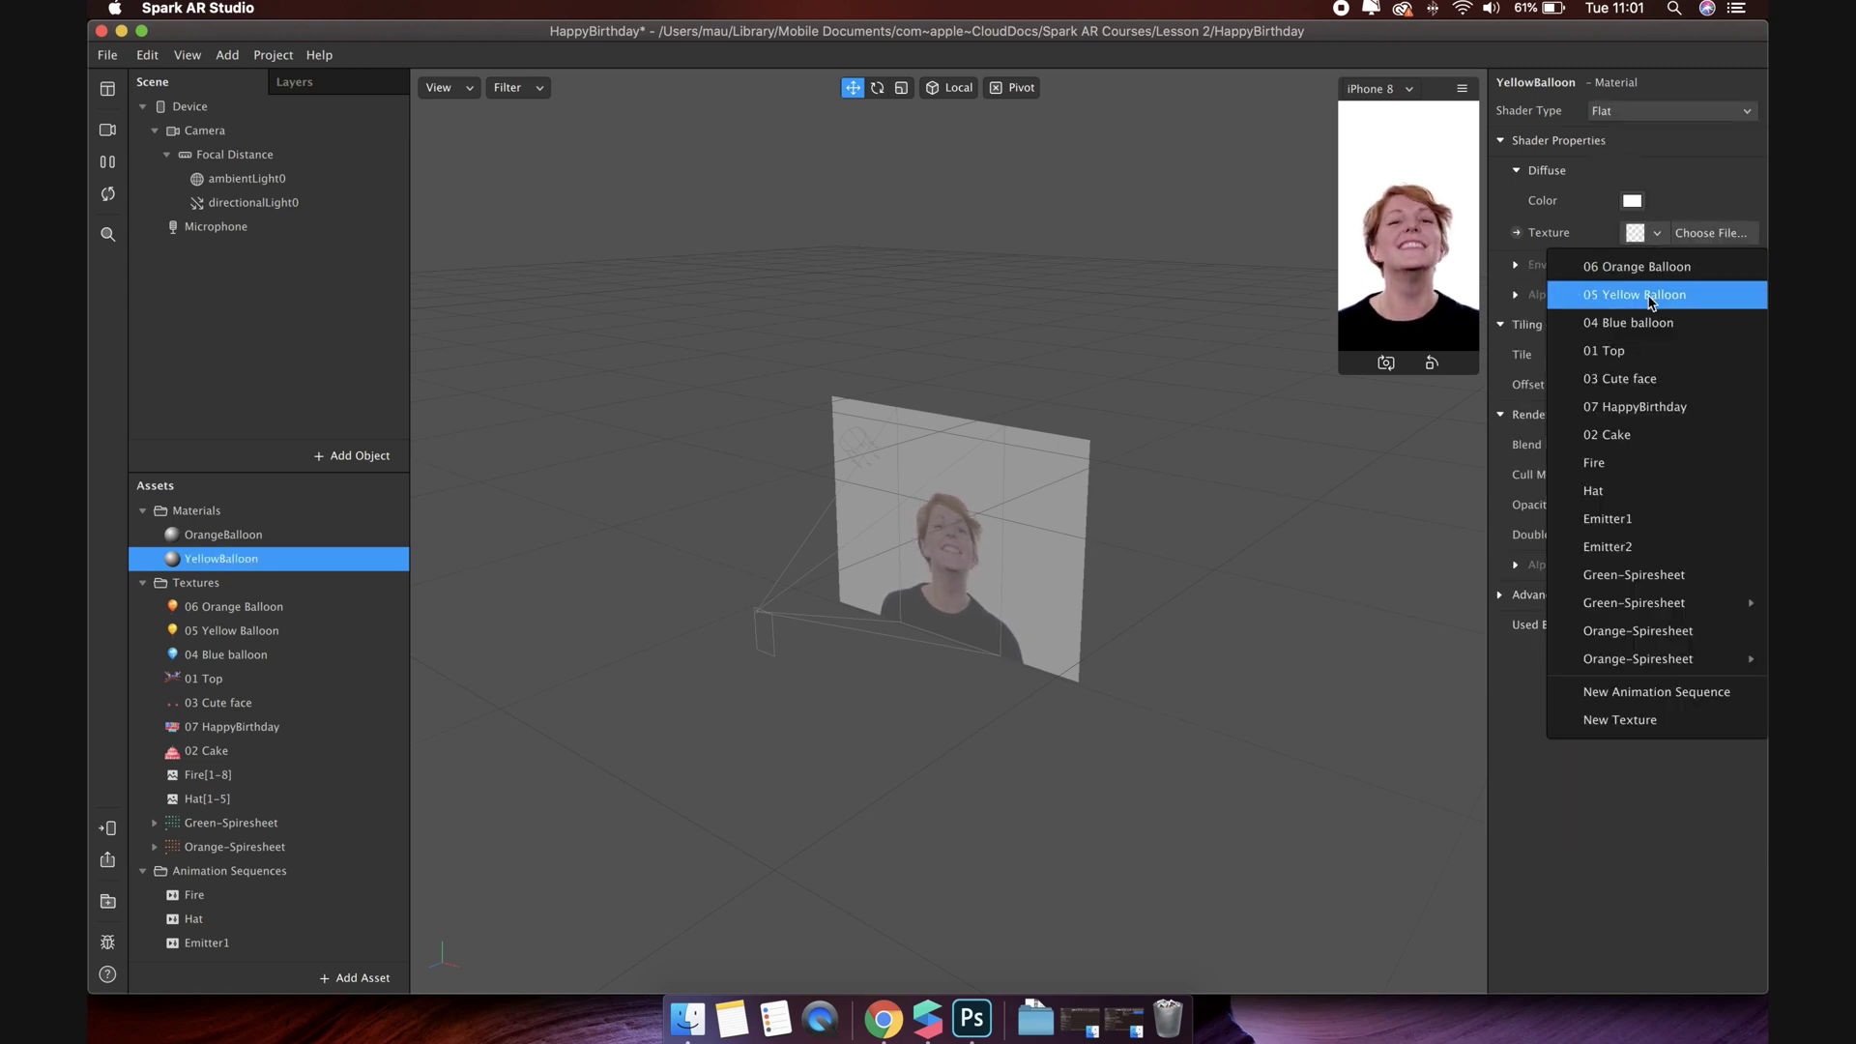
click(1650, 296)
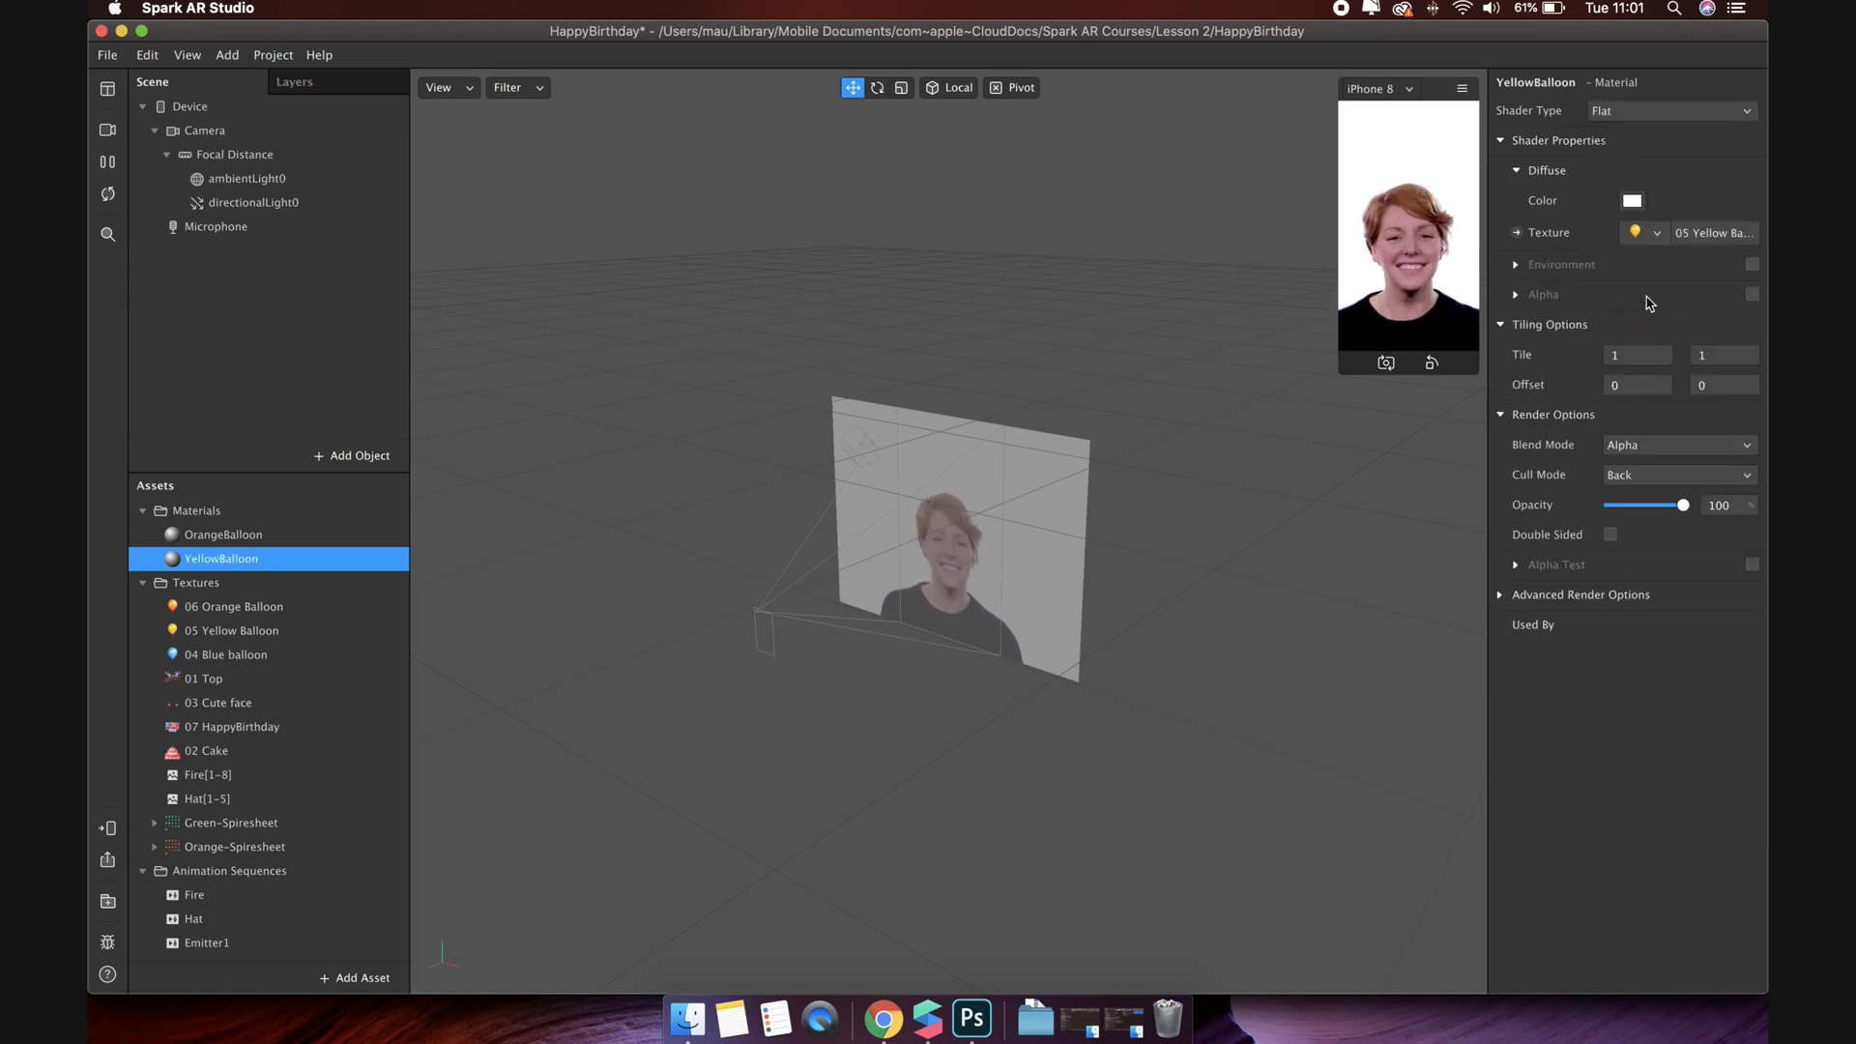
Step: Duplicate YellowBalloon as BlueBalloon and give it the 04 Blue balloon texture
right_click(270, 560)
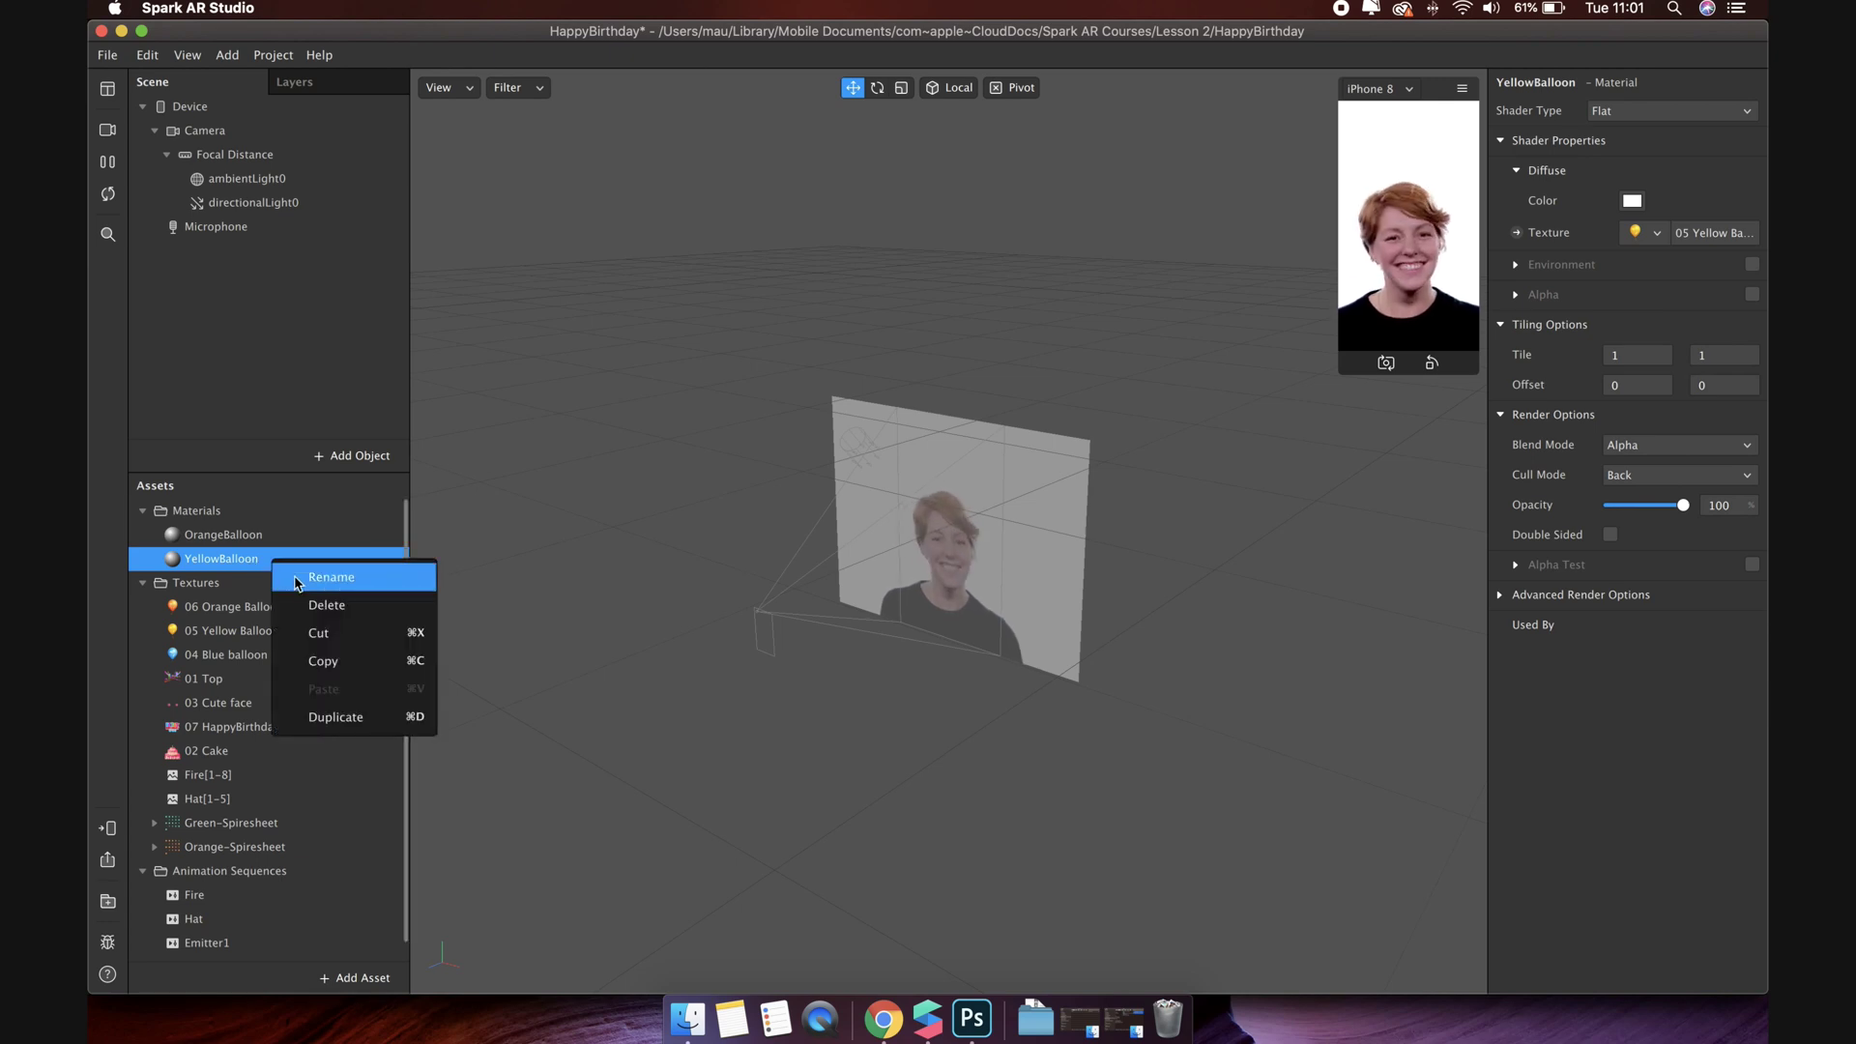
click(333, 717)
click(256, 585)
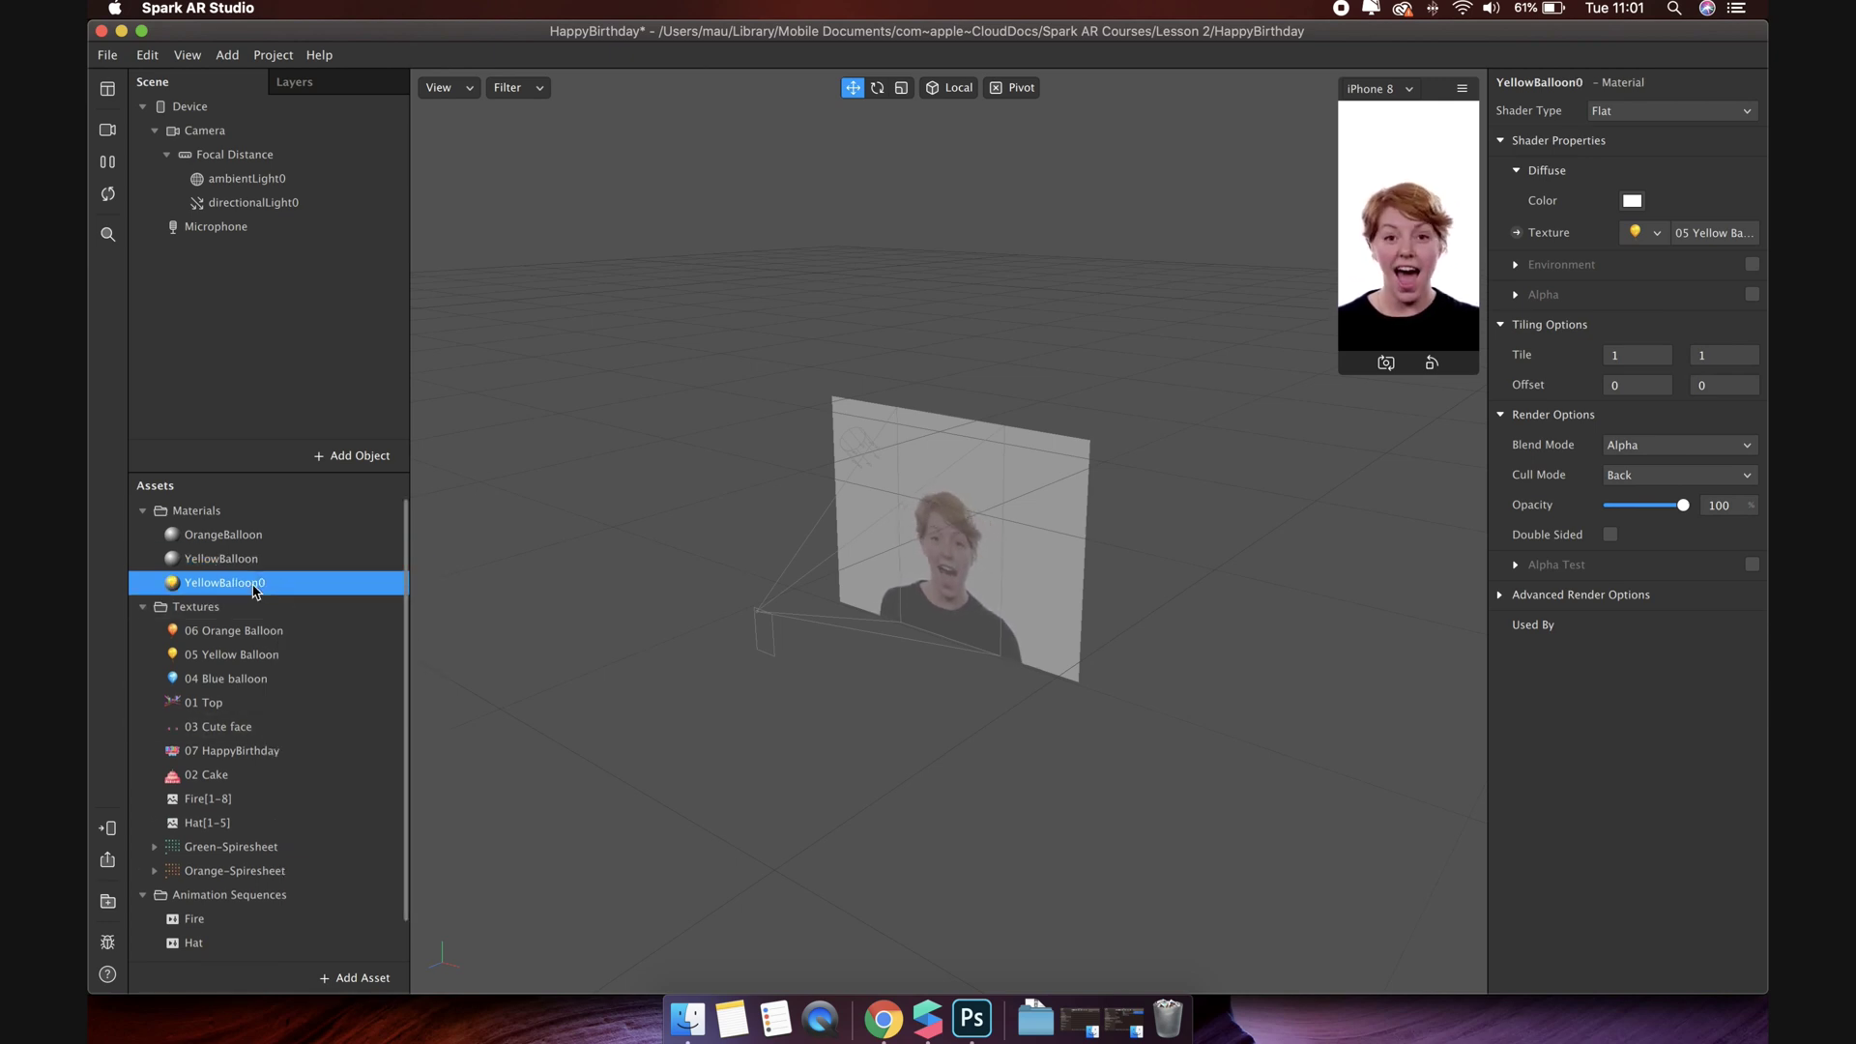
click(256, 585)
text(Blue)
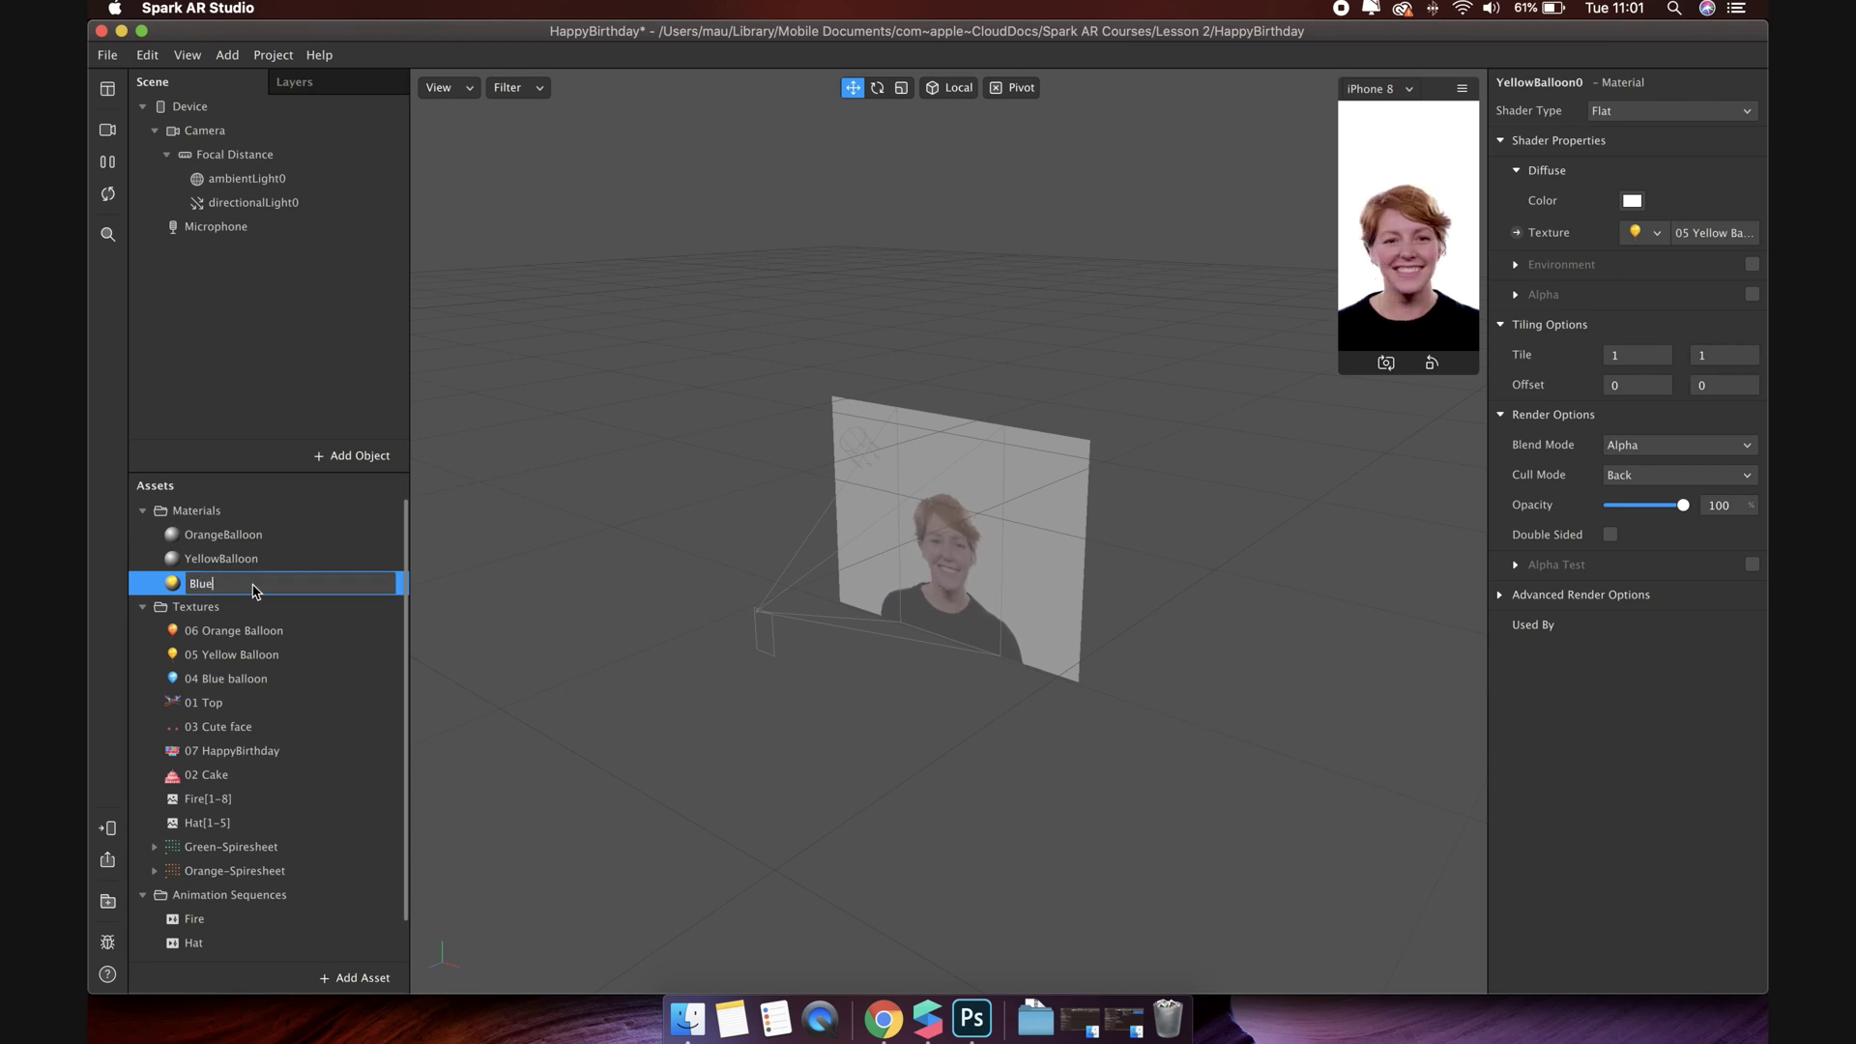
text(Balloon)
key(Return)
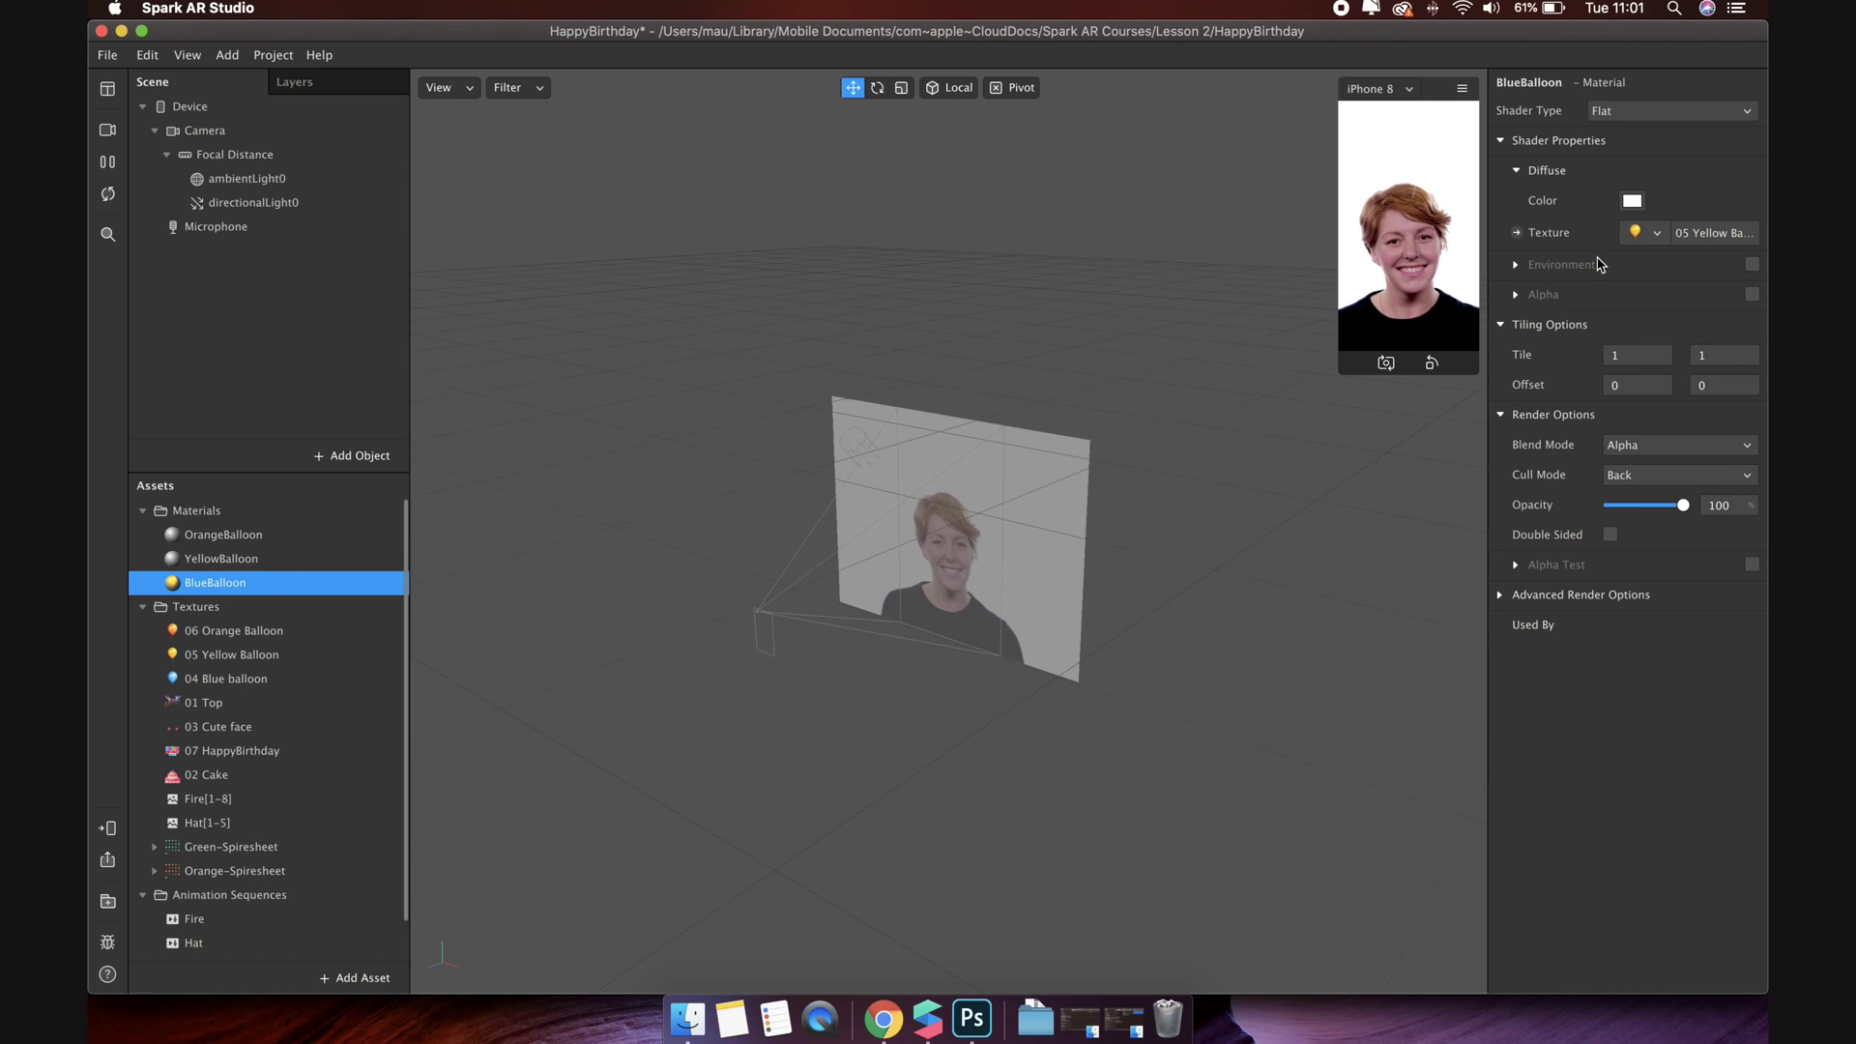
click(1657, 233)
click(1644, 322)
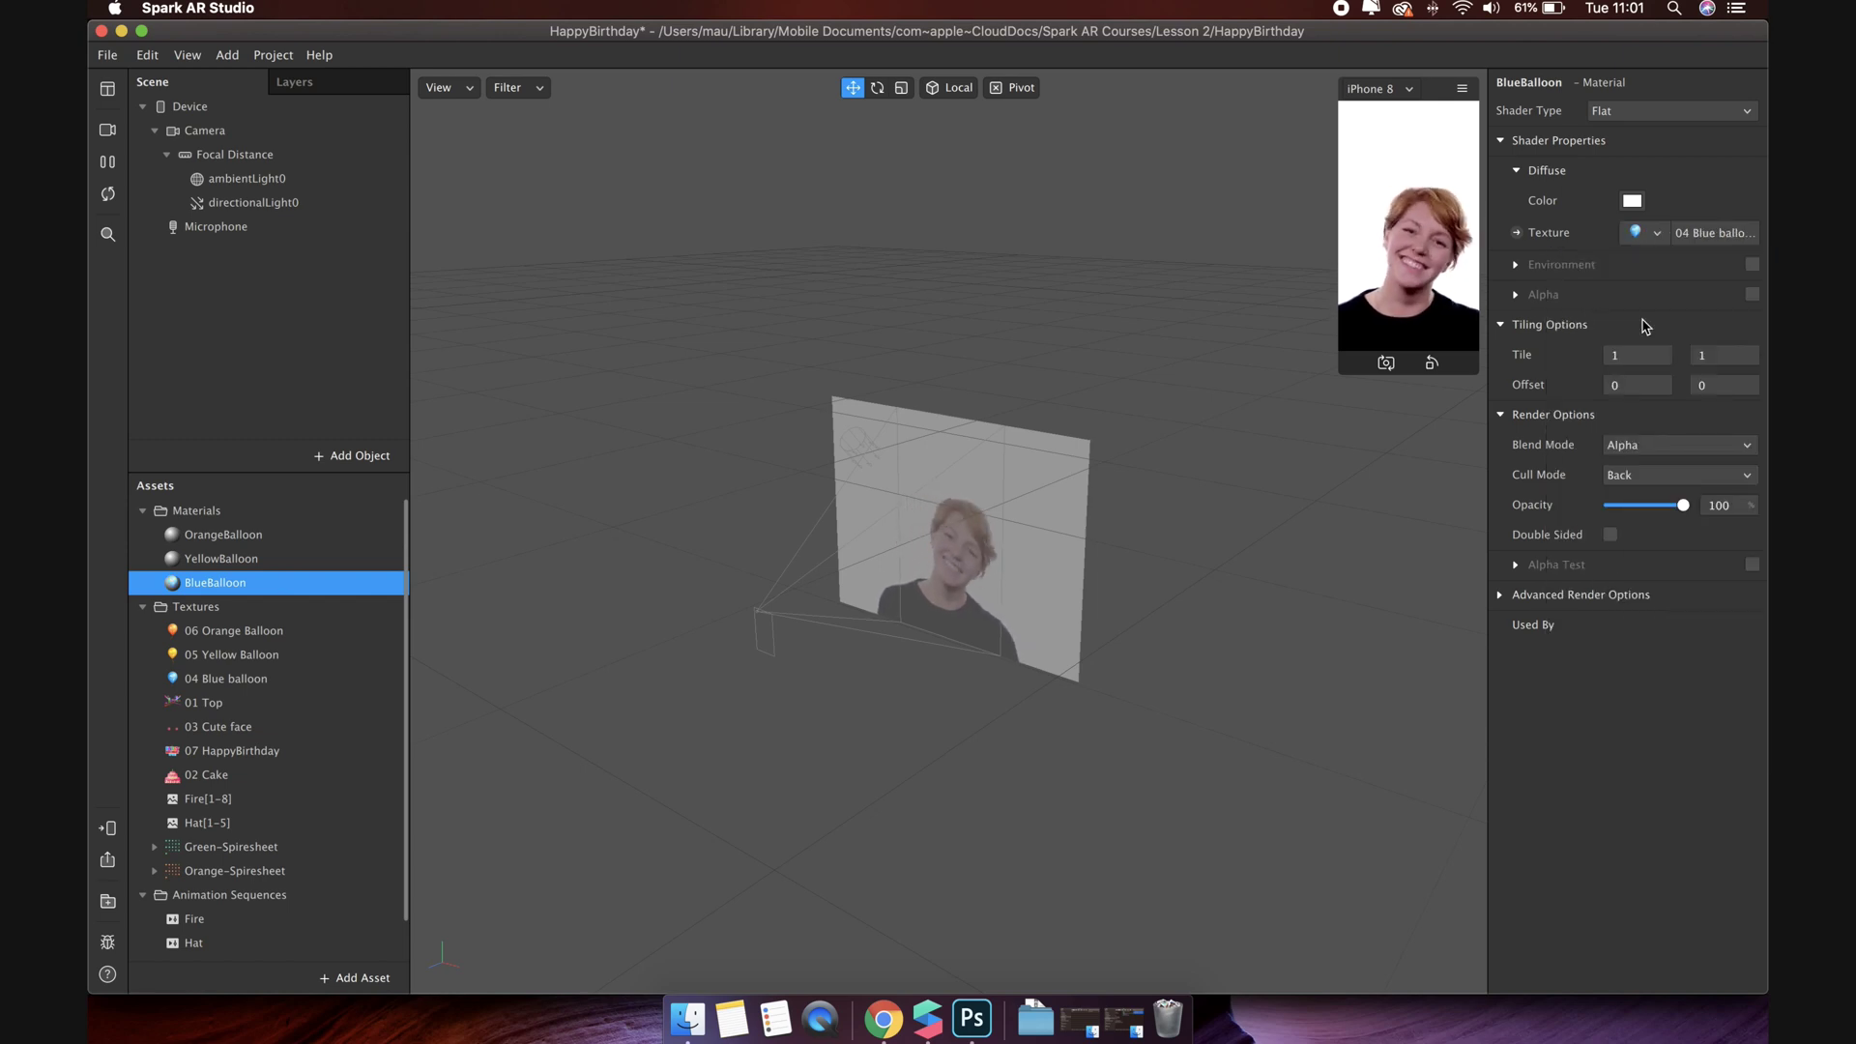
Step: Duplicate BlueBalloon and begin renaming the copy
right_click(284, 590)
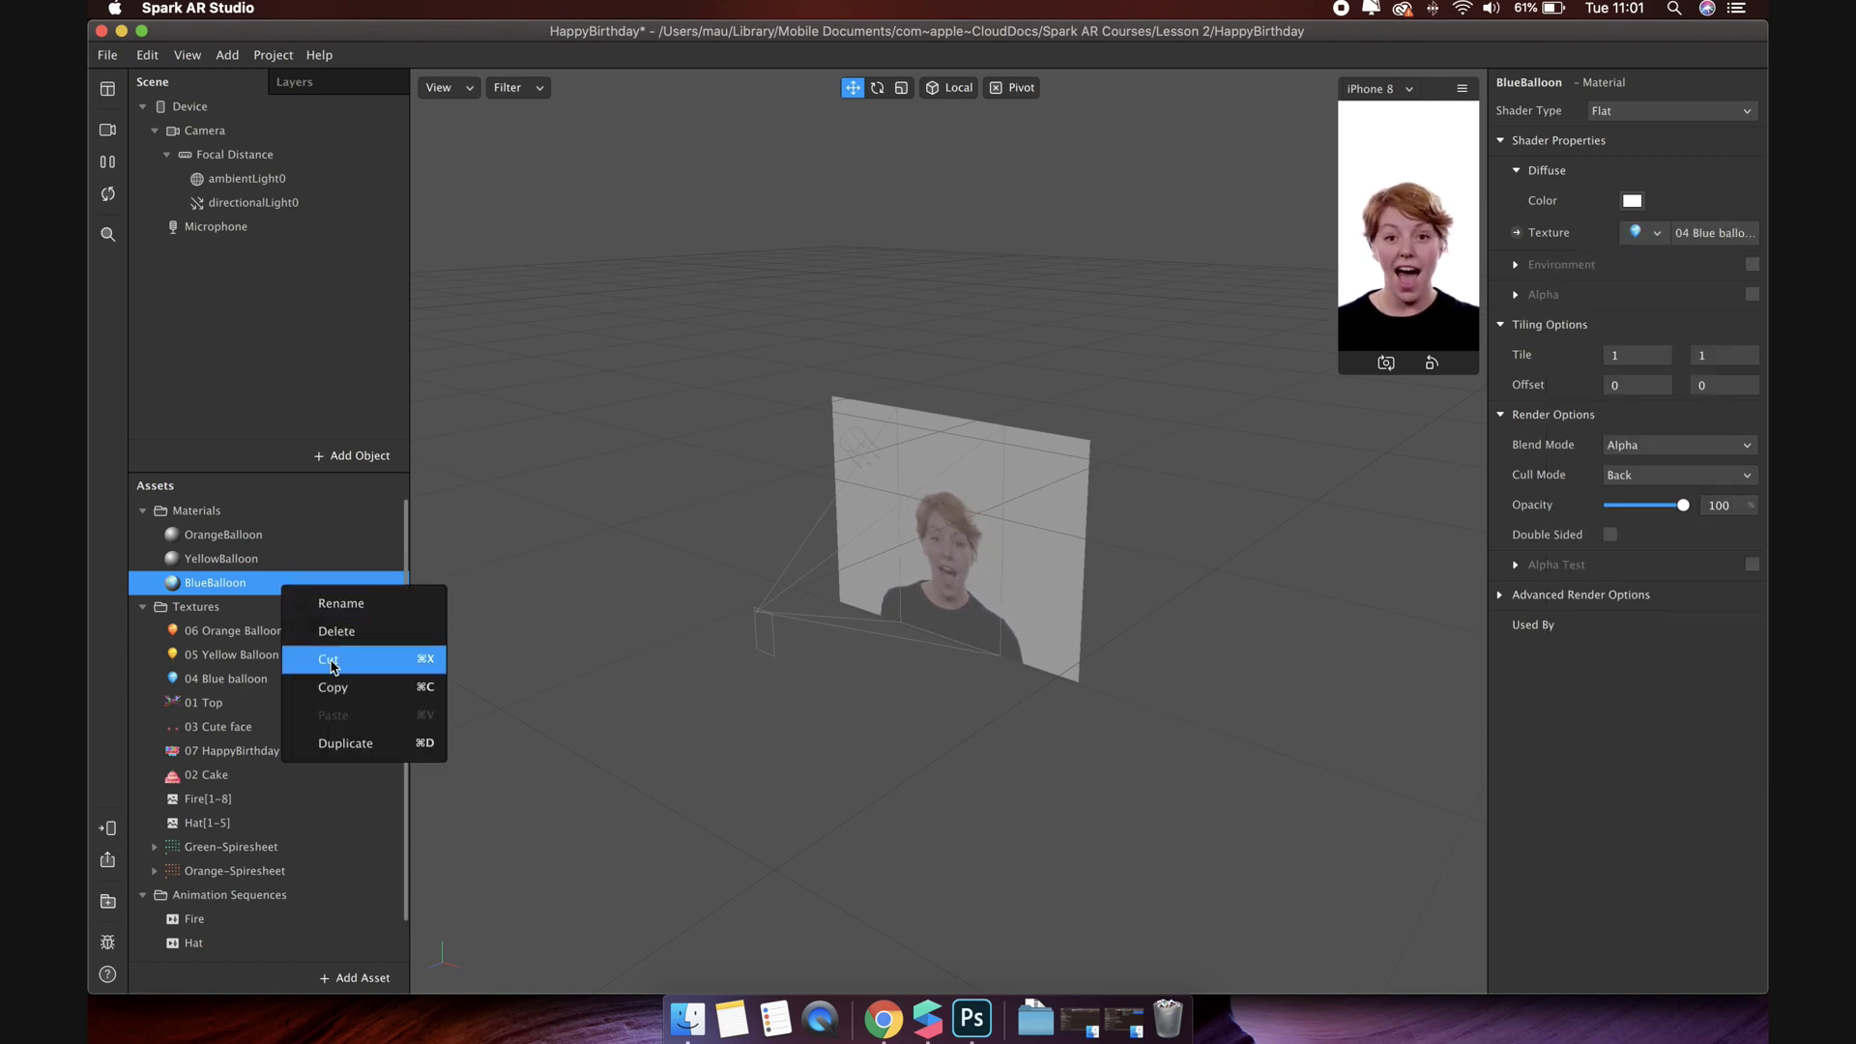
click(349, 744)
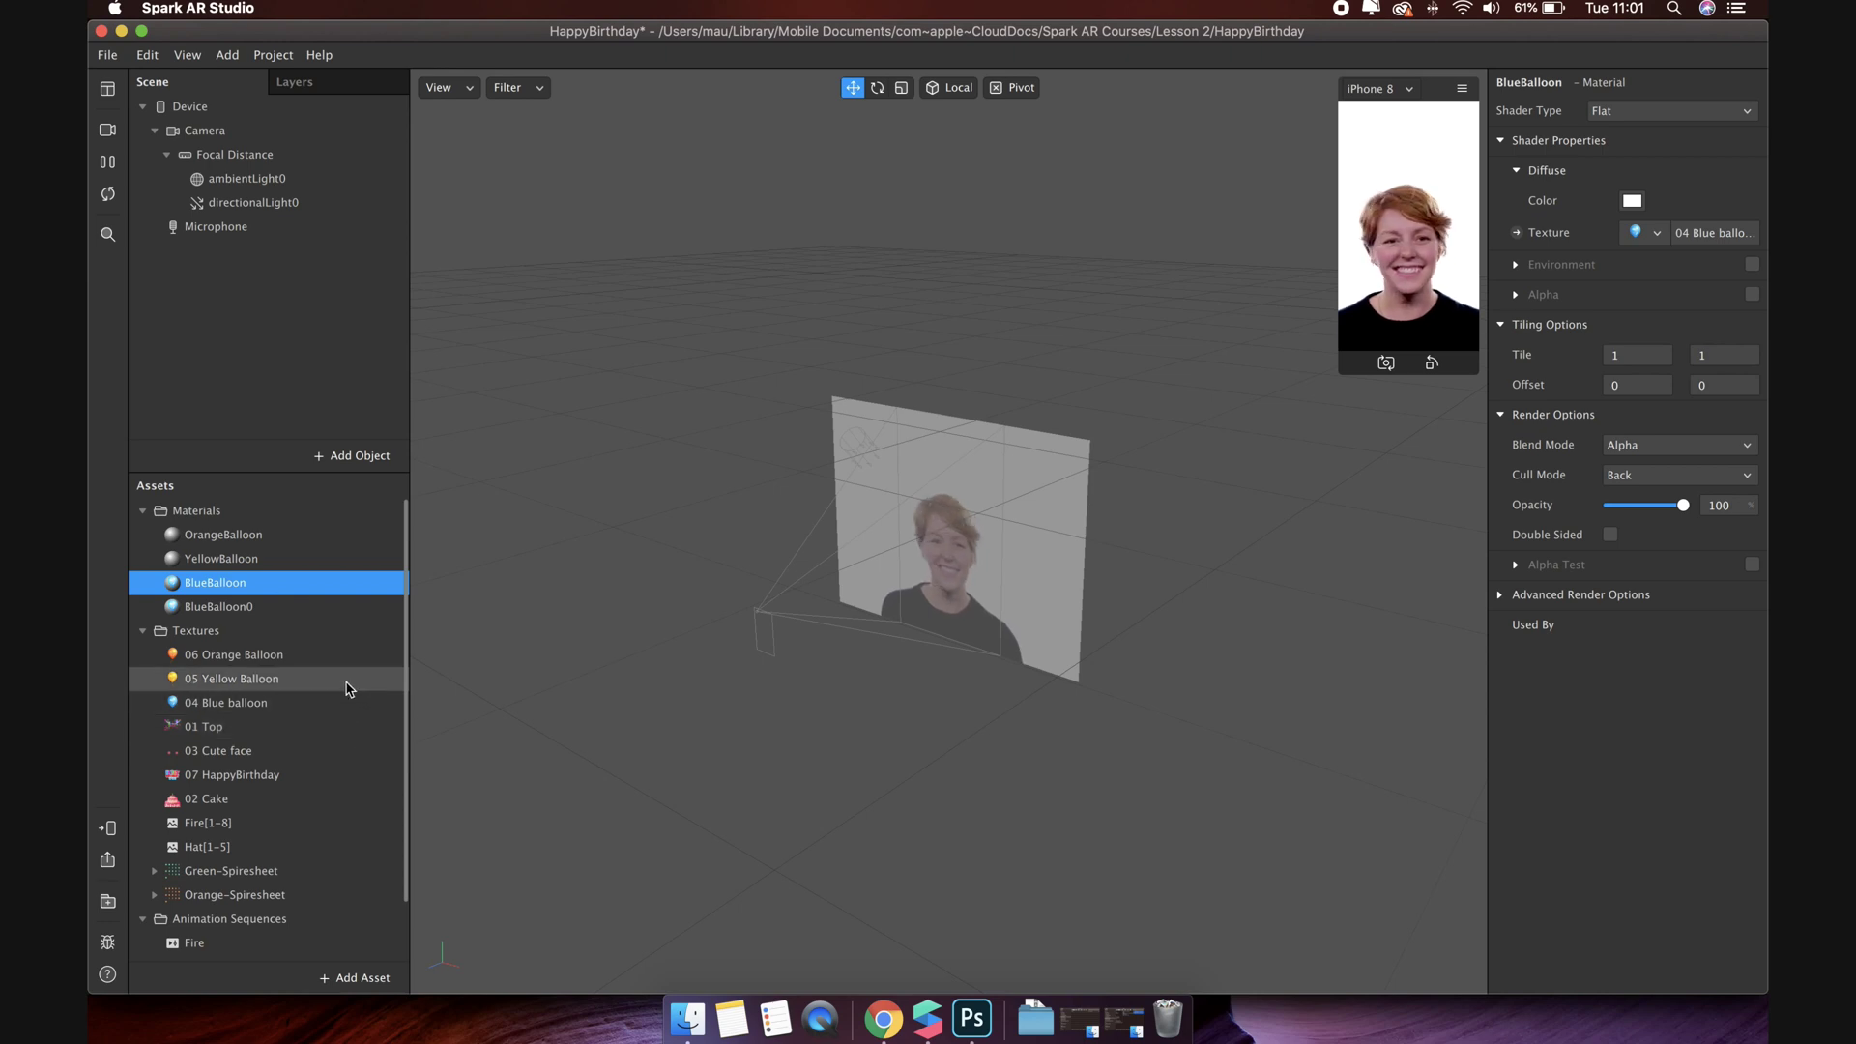
click(229, 605)
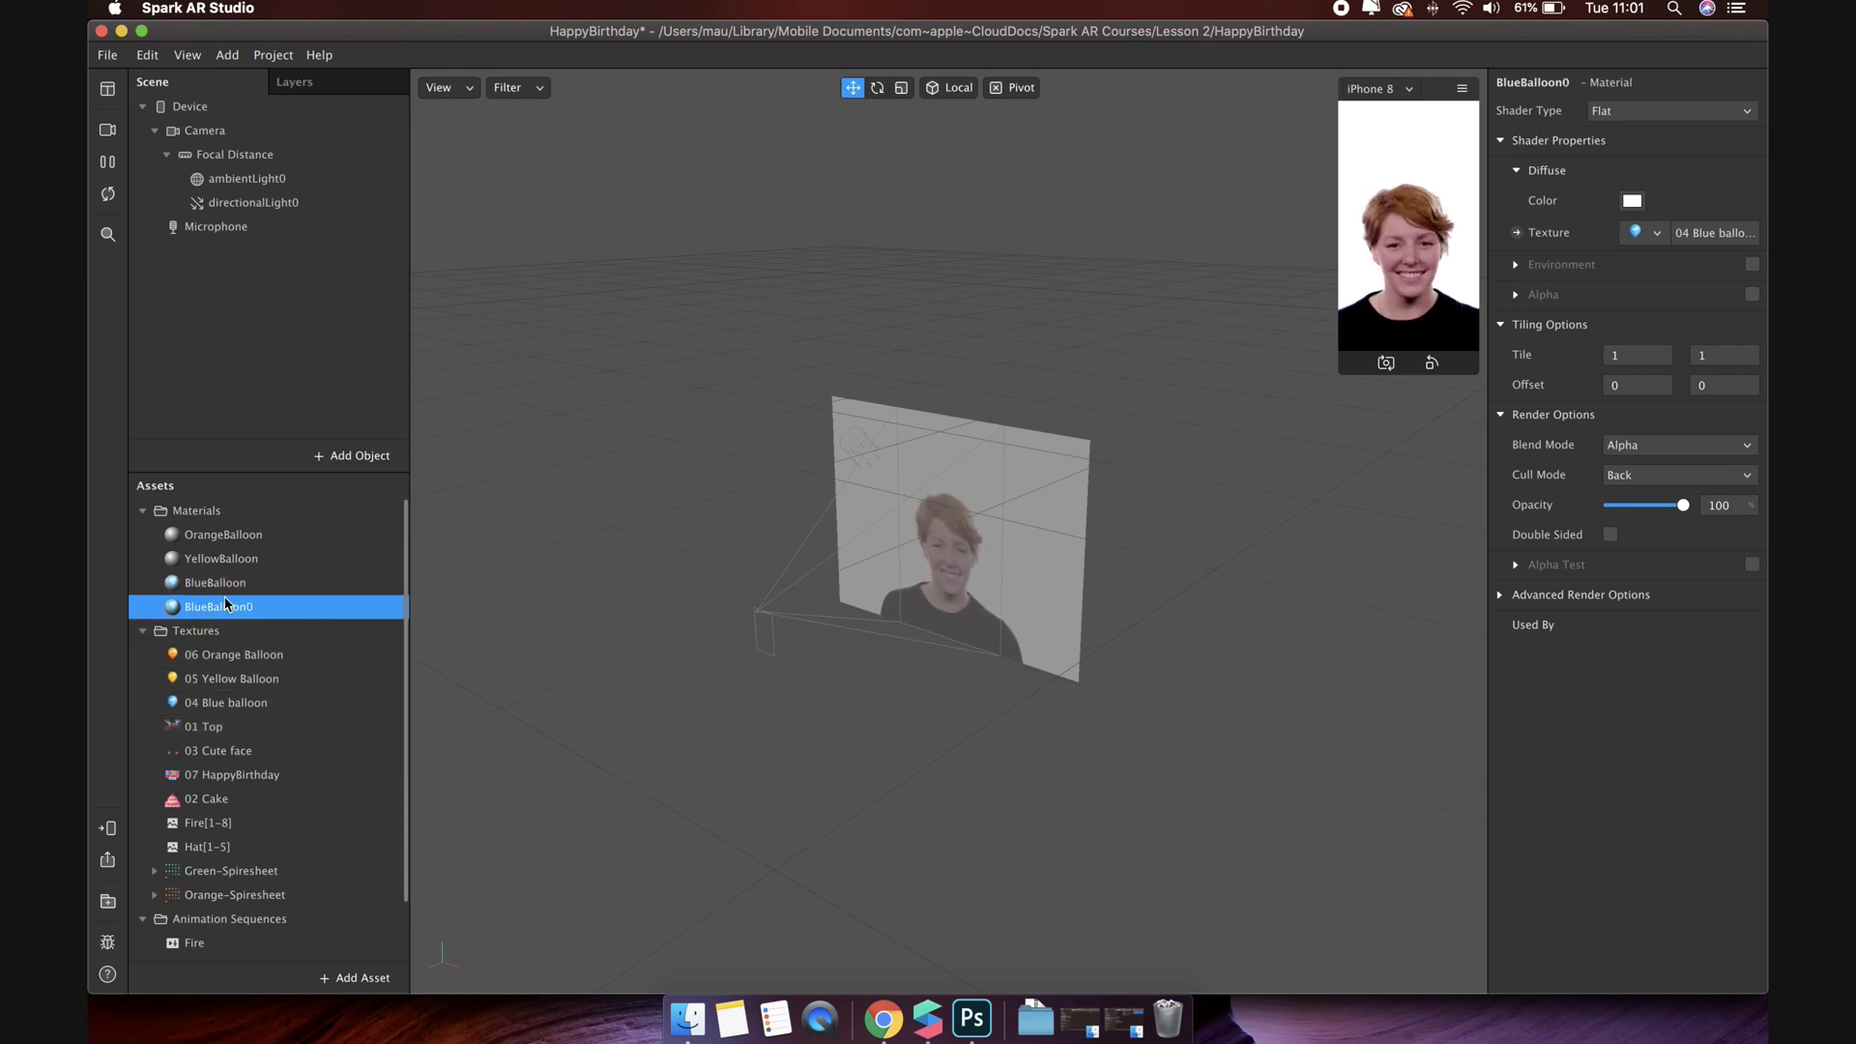
double_click(224, 606)
Step: Name the copied material Top and apply the 01 Top texture
text(Top)
key(Return)
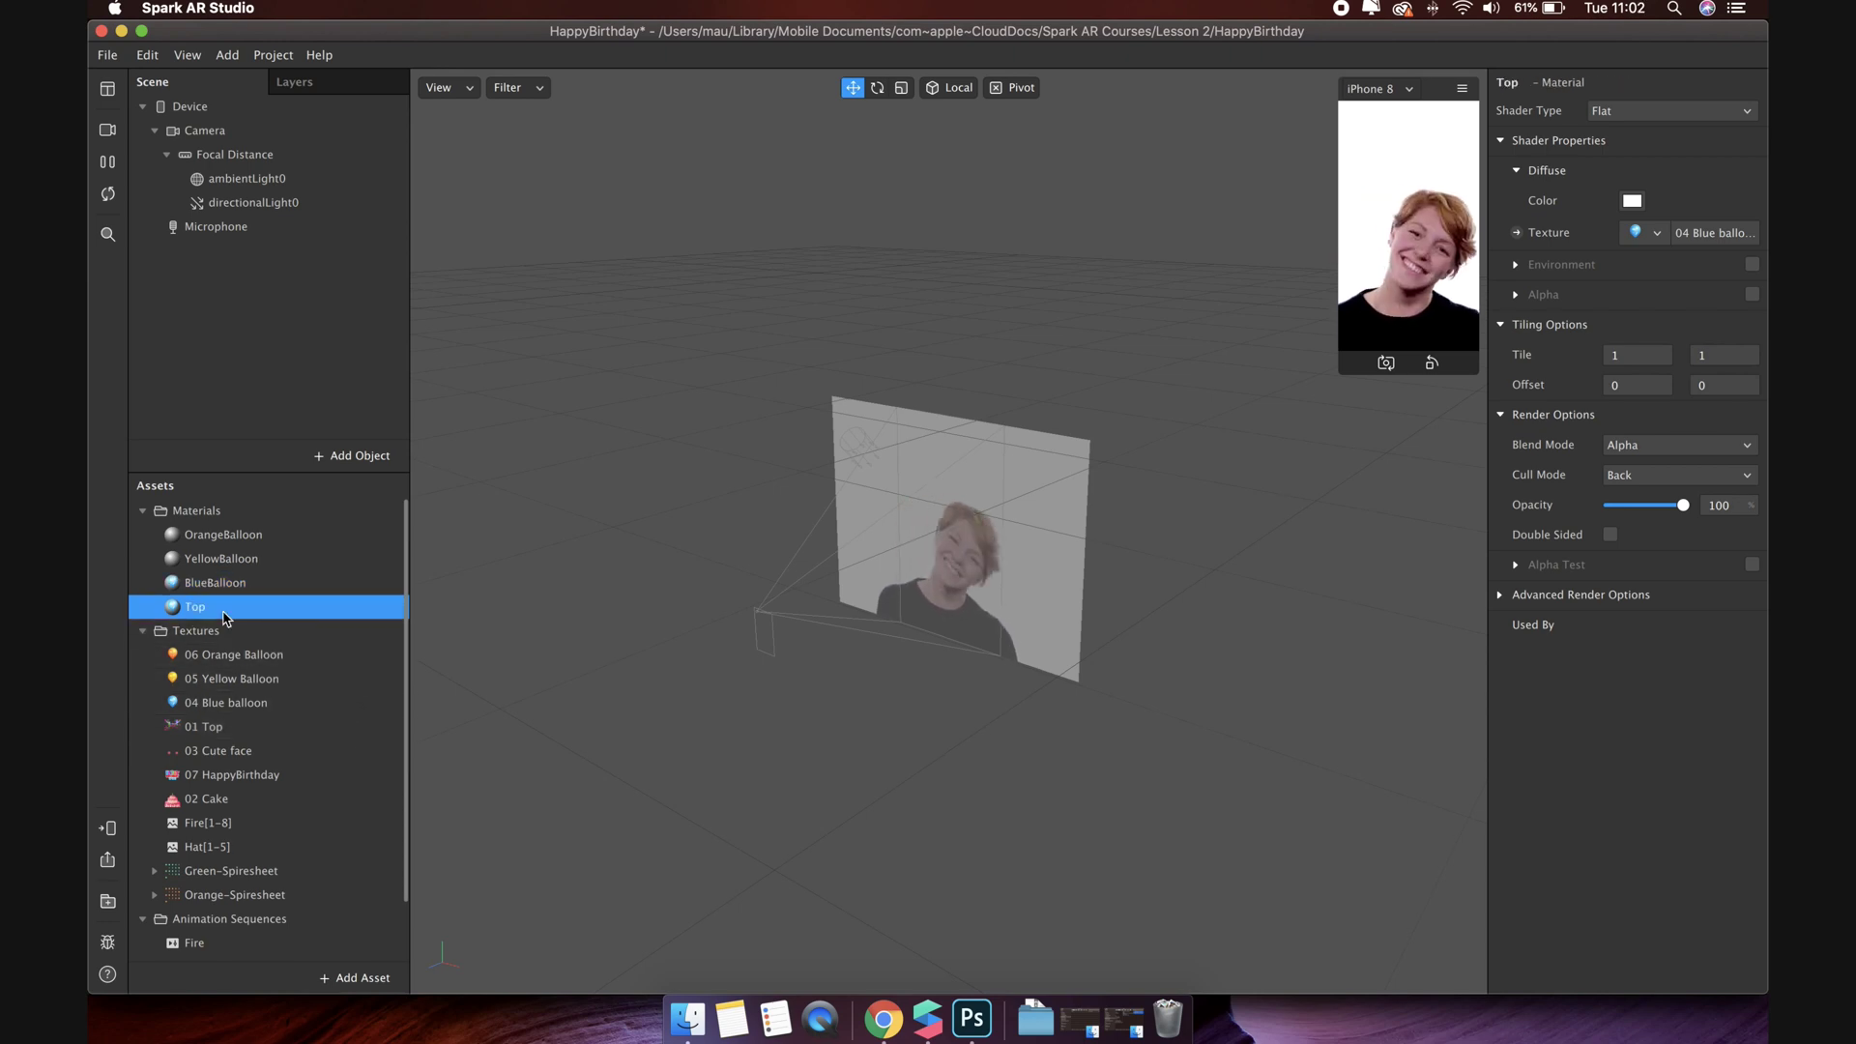
click(1682, 226)
click(1595, 351)
Step: Duplicate Top as CuteFace using the 03 Cute face texture
right_click(247, 611)
click(305, 776)
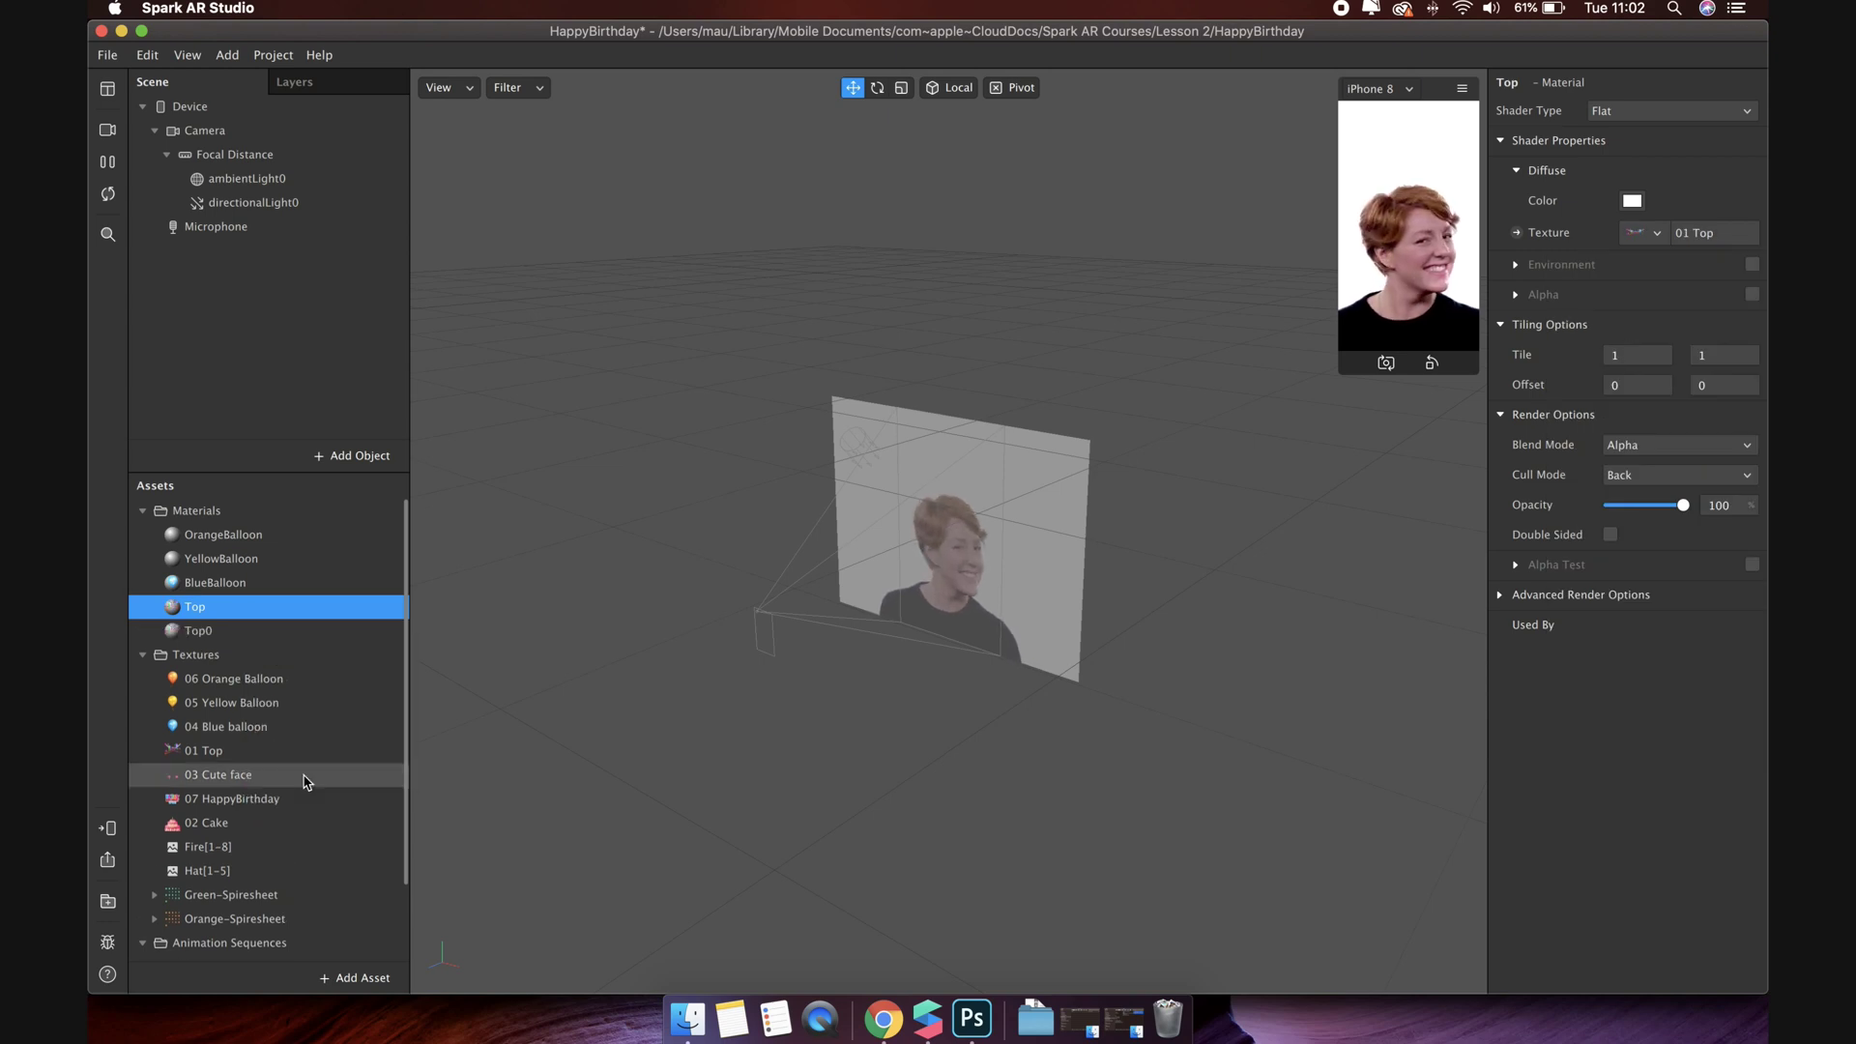
double_click(200, 631)
text(CuteFace)
key(Return)
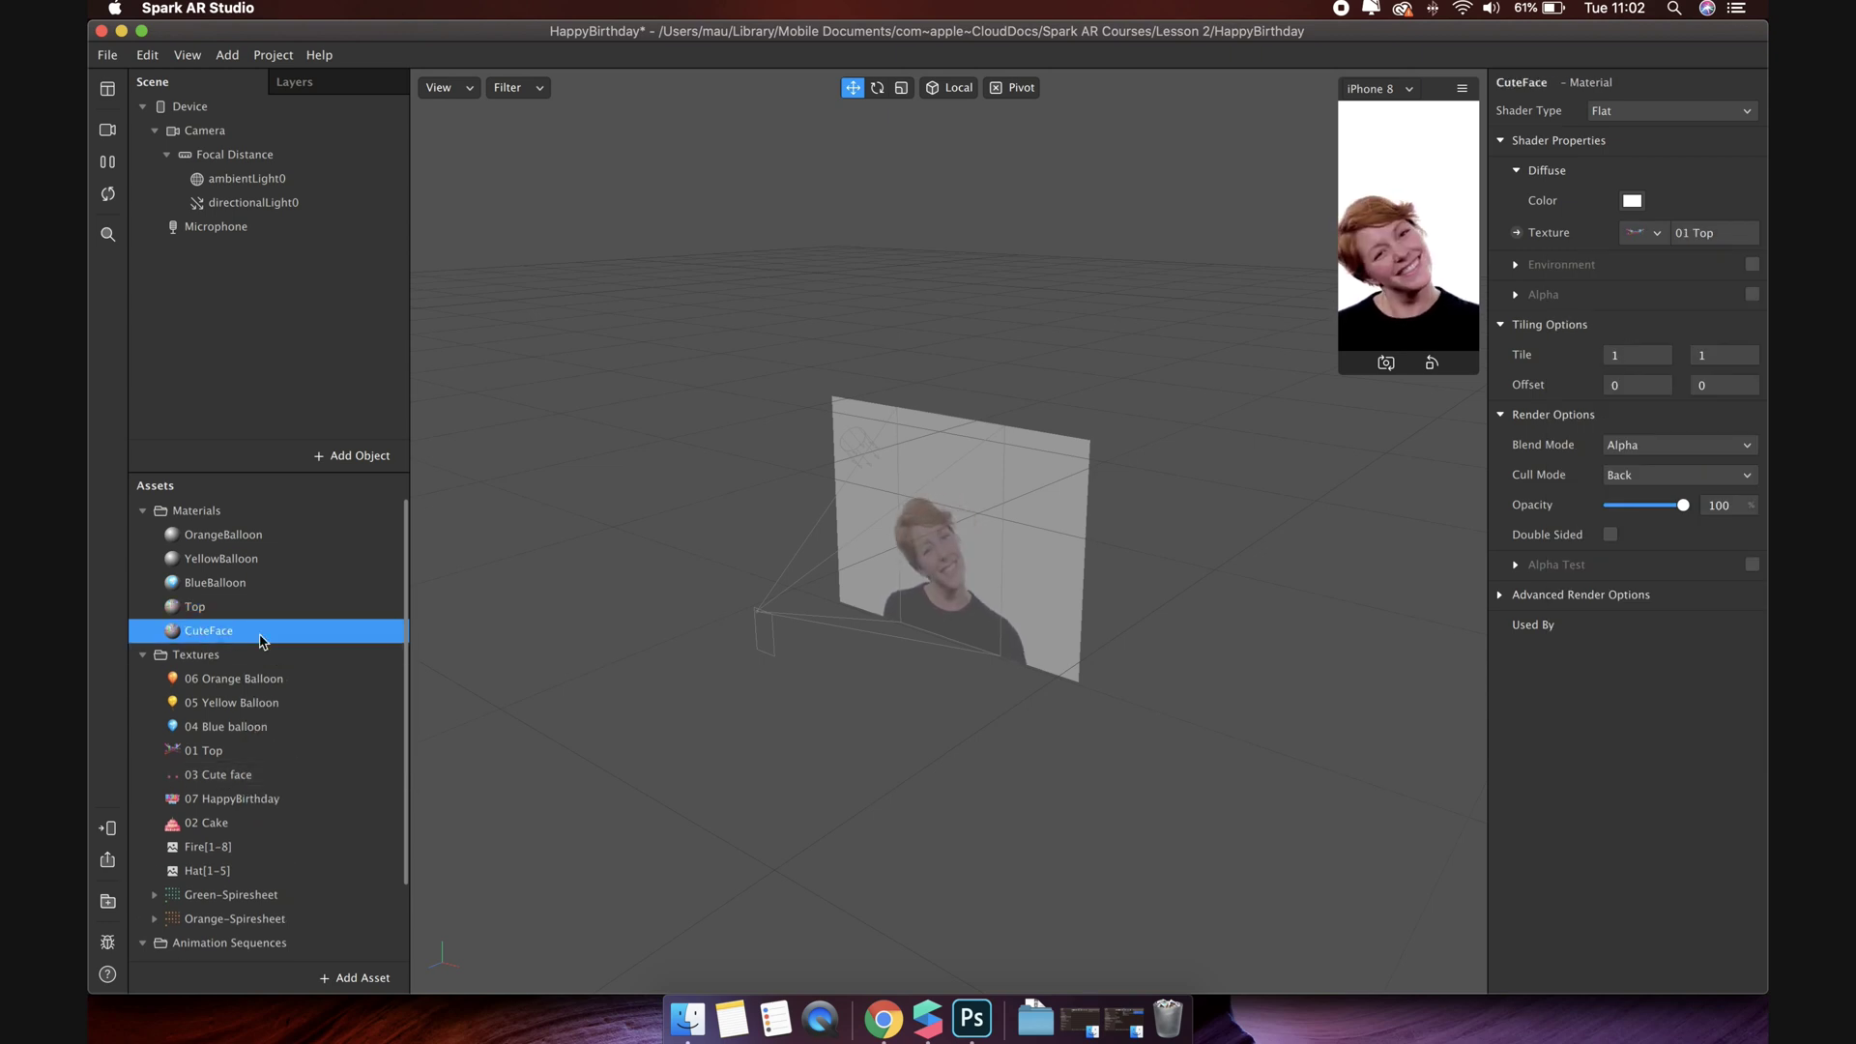
click(1643, 232)
click(1624, 382)
Step: Duplicate CuteFace as HappyBirthday with the 07 HappyBirthday texture
right_click(206, 636)
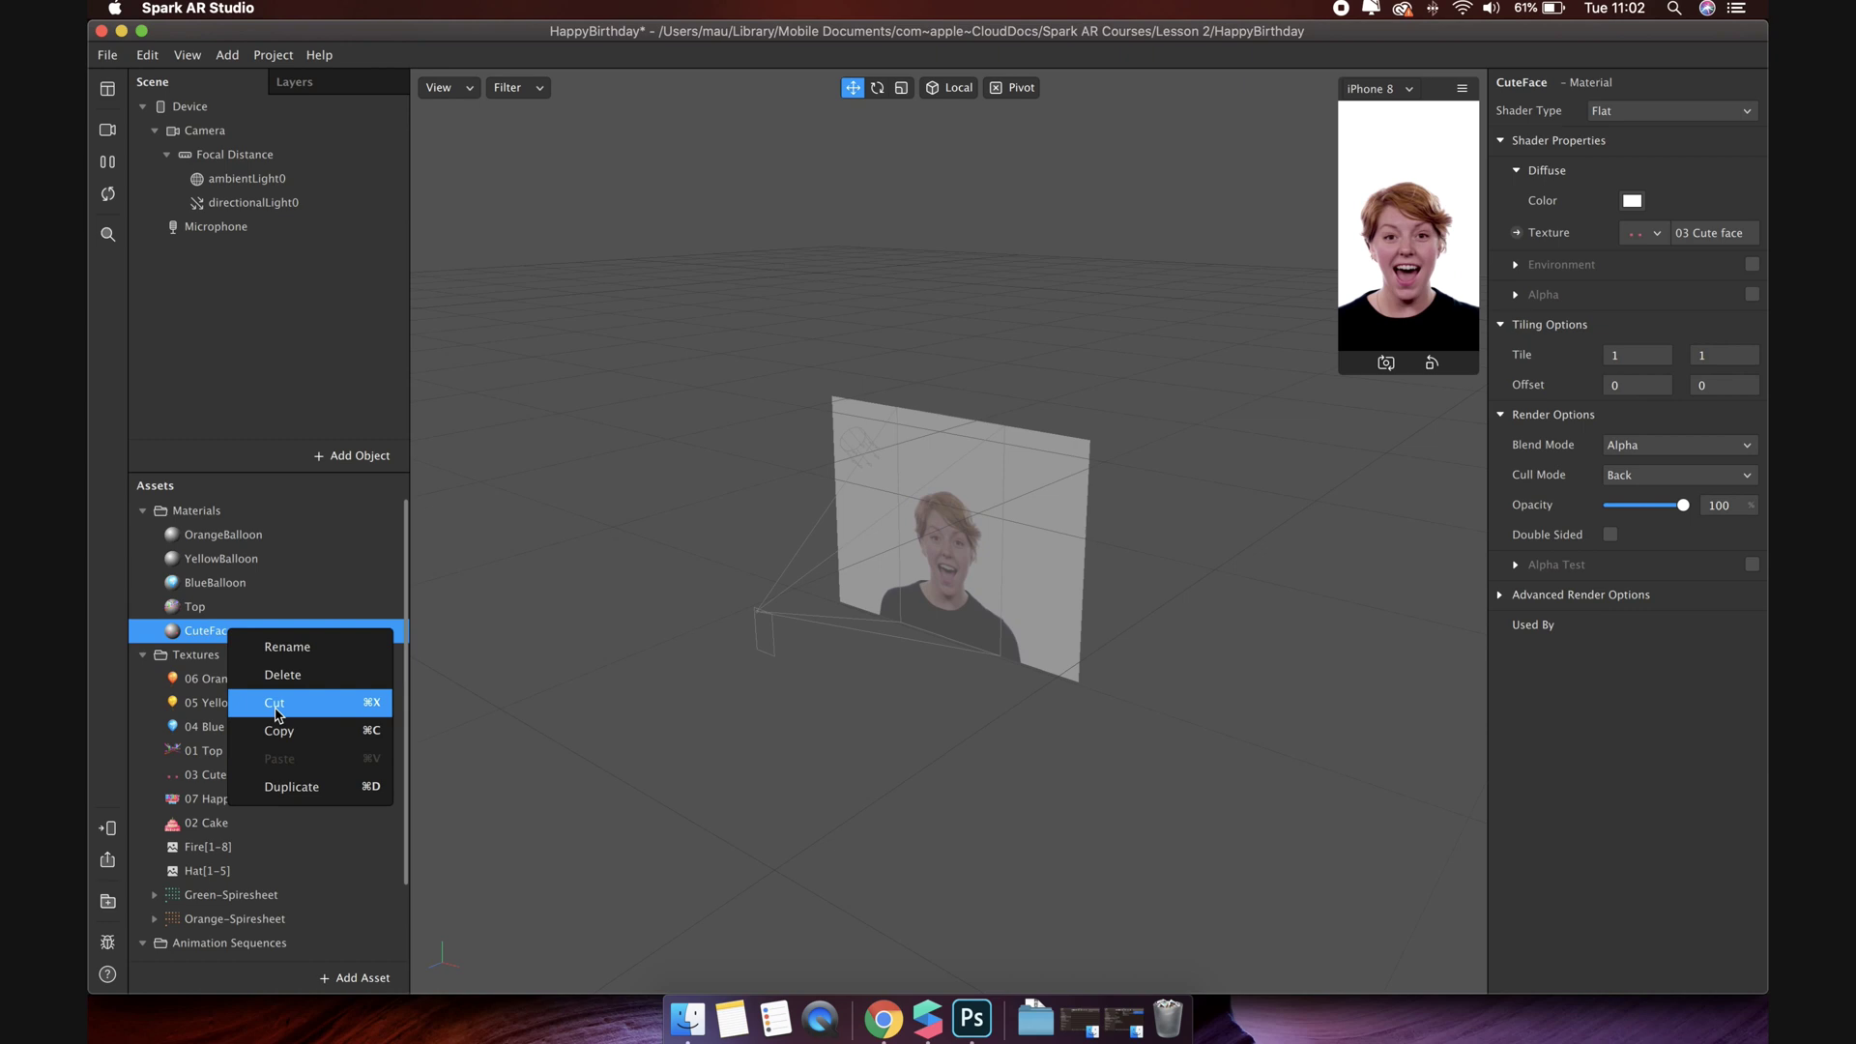
click(275, 779)
double_click(208, 655)
text(HappyBirthday)
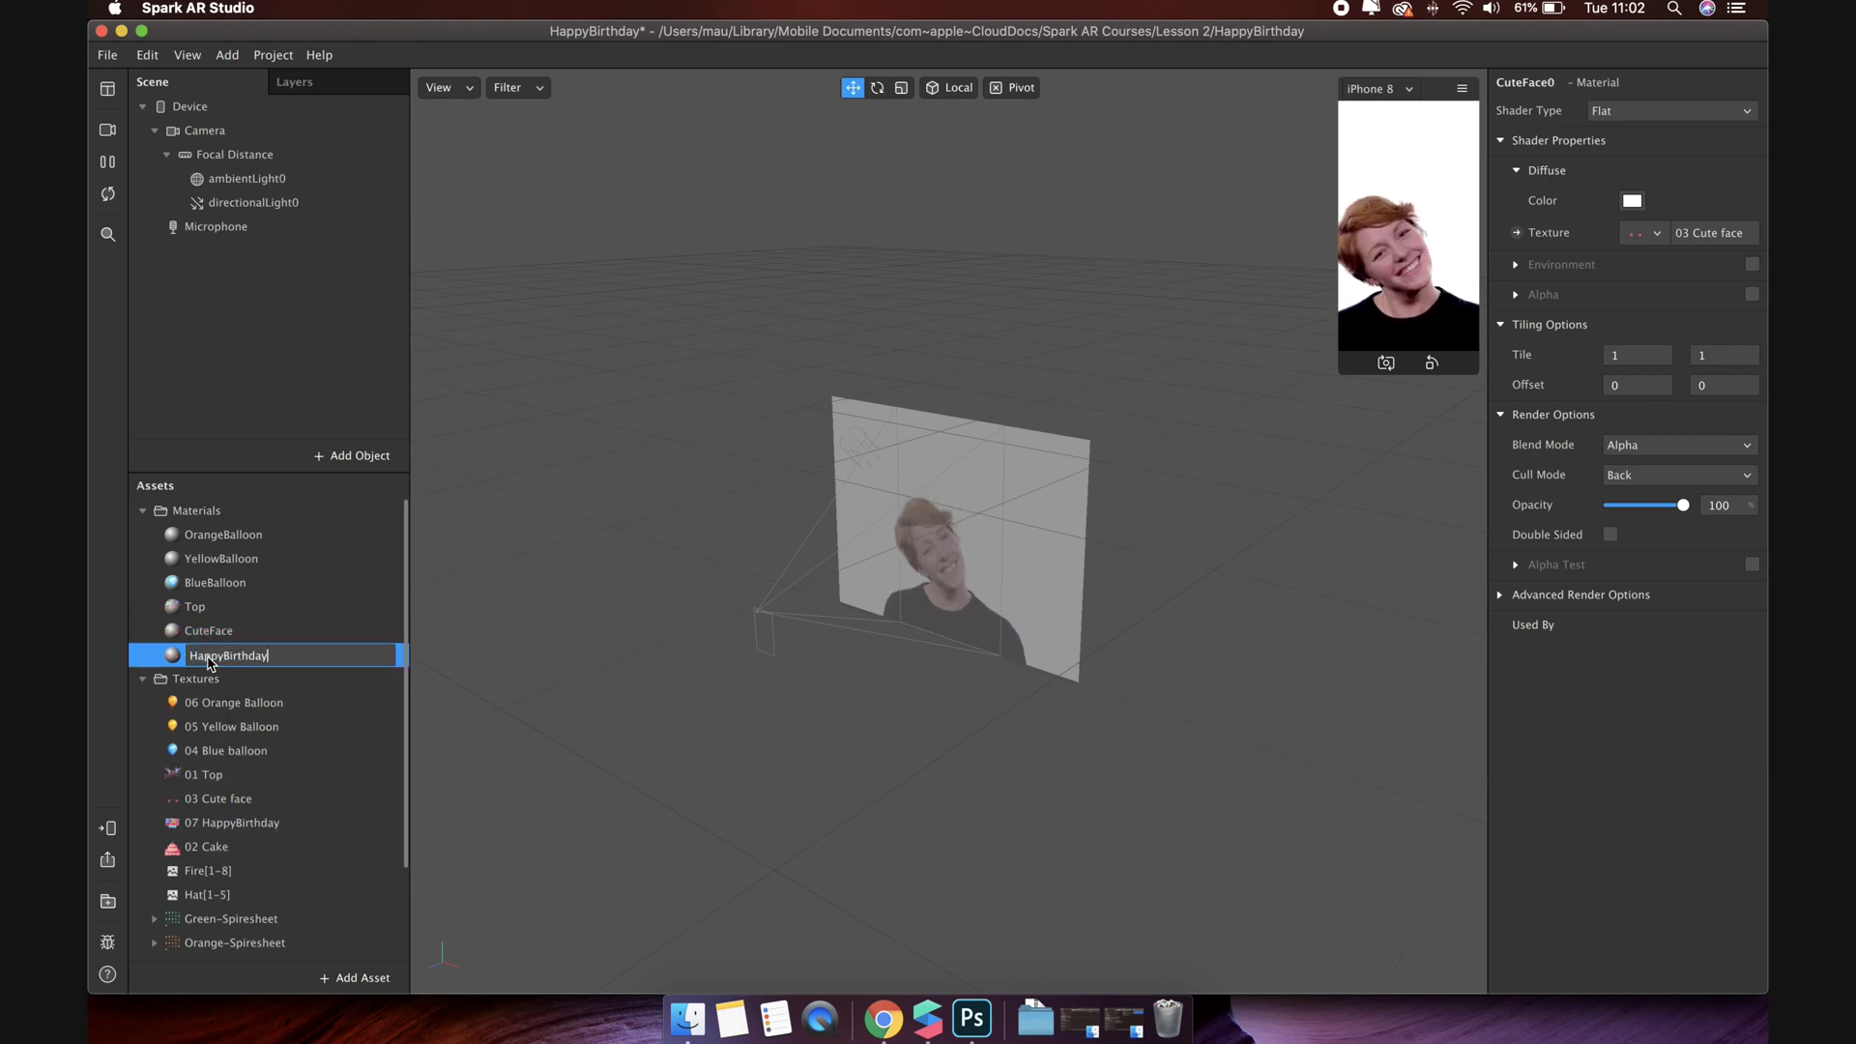
key(Return)
click(1644, 232)
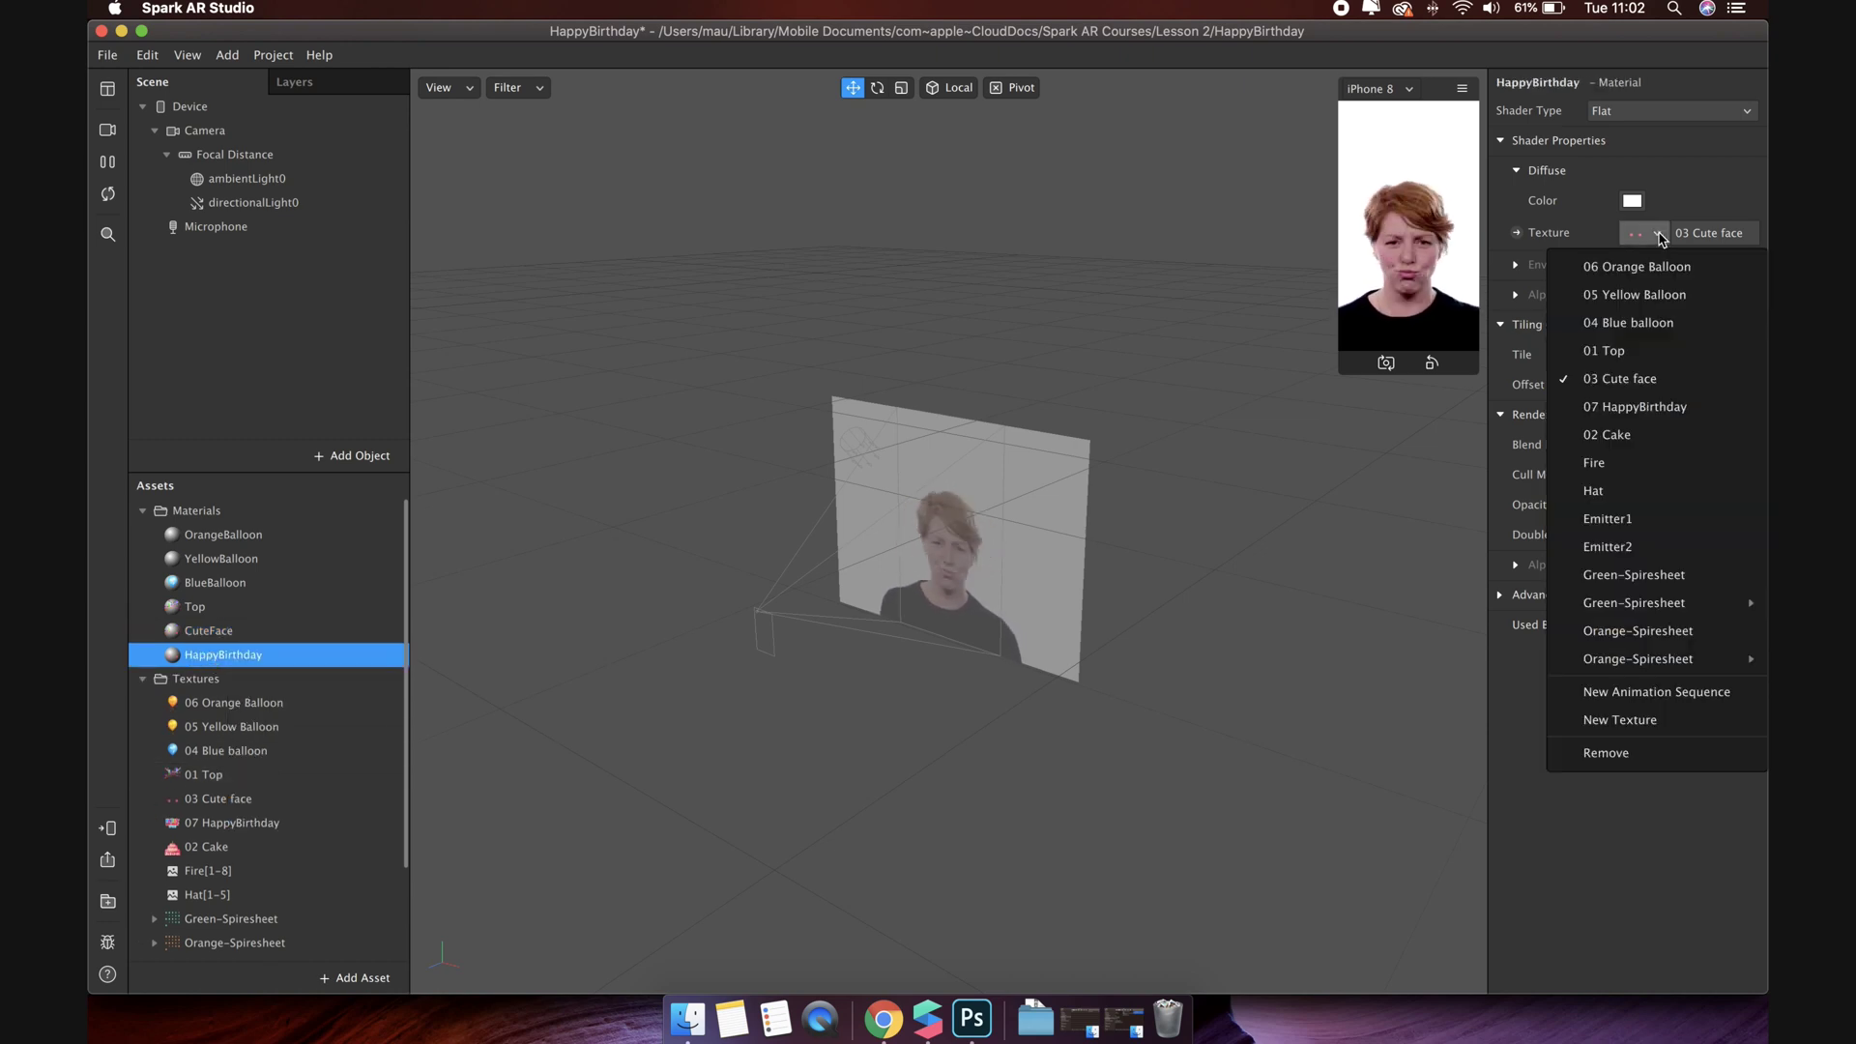
click(1643, 402)
Step: Duplicate HappyBirthday as Cake with the 02 Cake texture
right_click(250, 657)
click(306, 806)
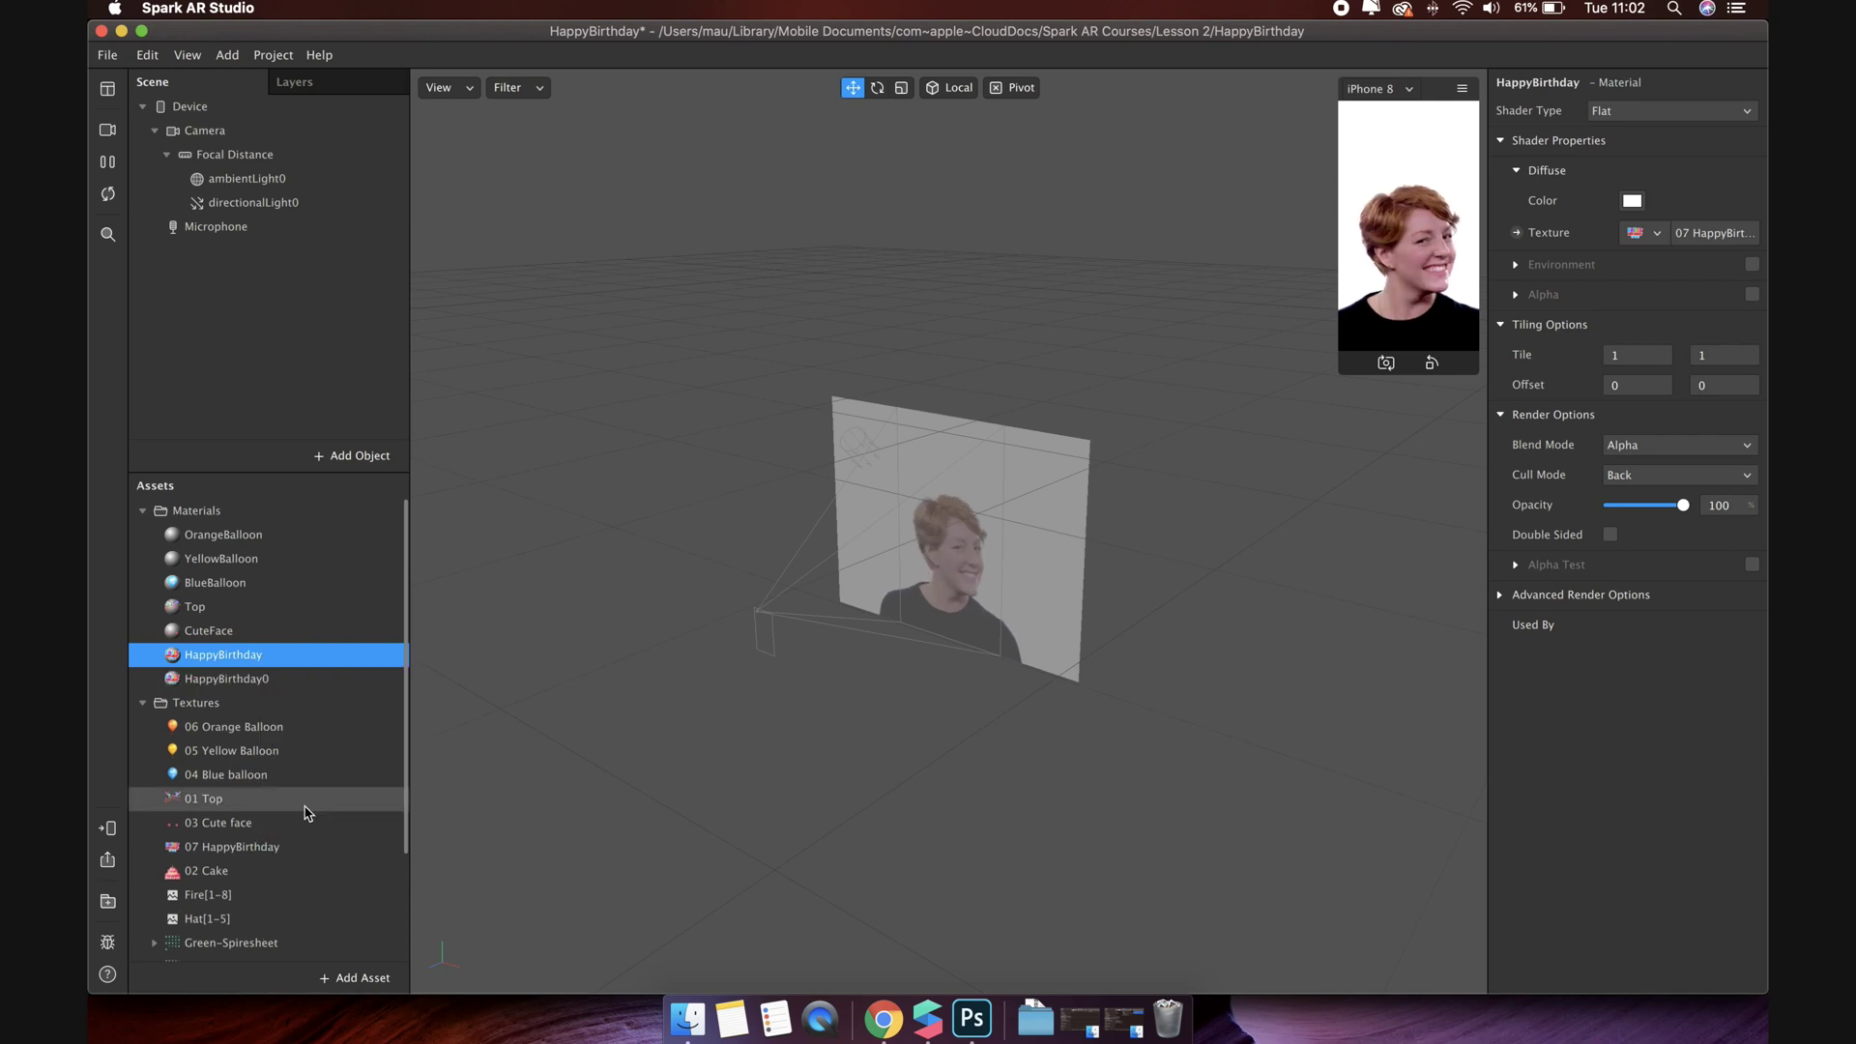
double_click(232, 679)
text(Cake)
key(Return)
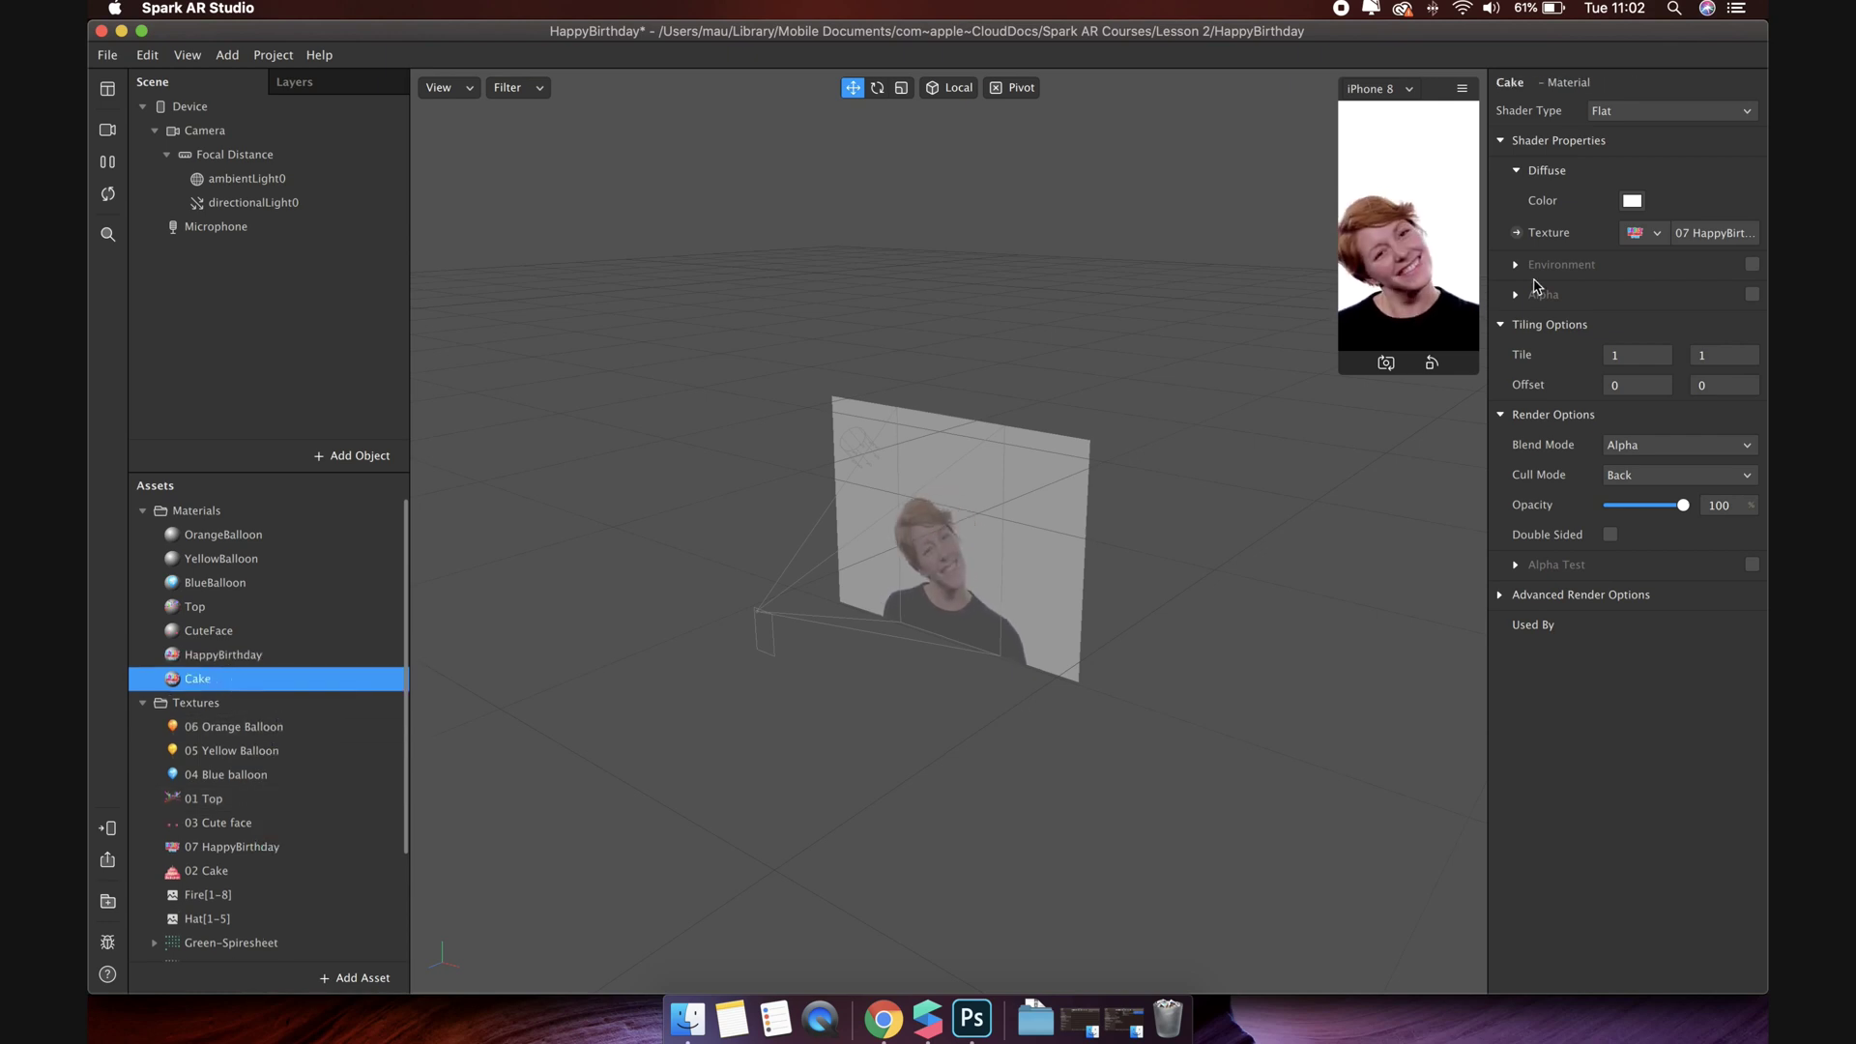
click(1643, 232)
click(1617, 435)
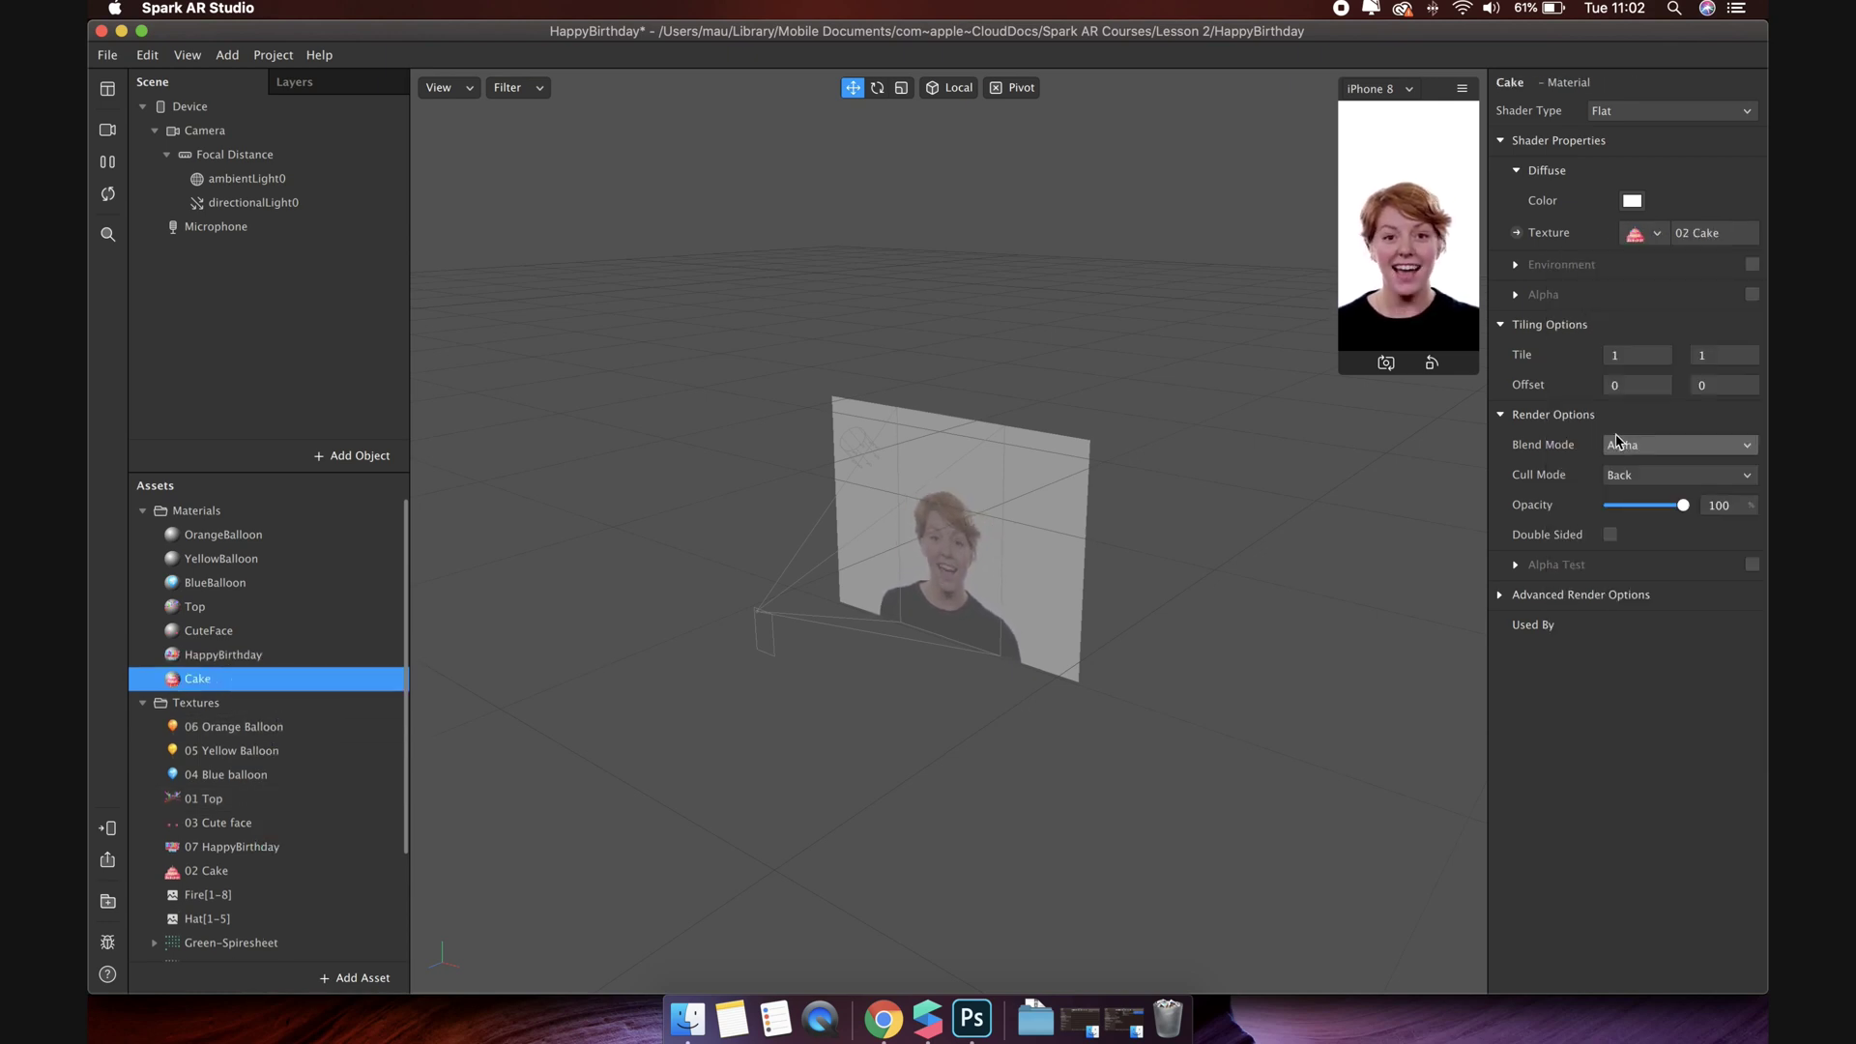
Step: Duplicate Cake into a new material named Fire
right_click(239, 677)
click(290, 837)
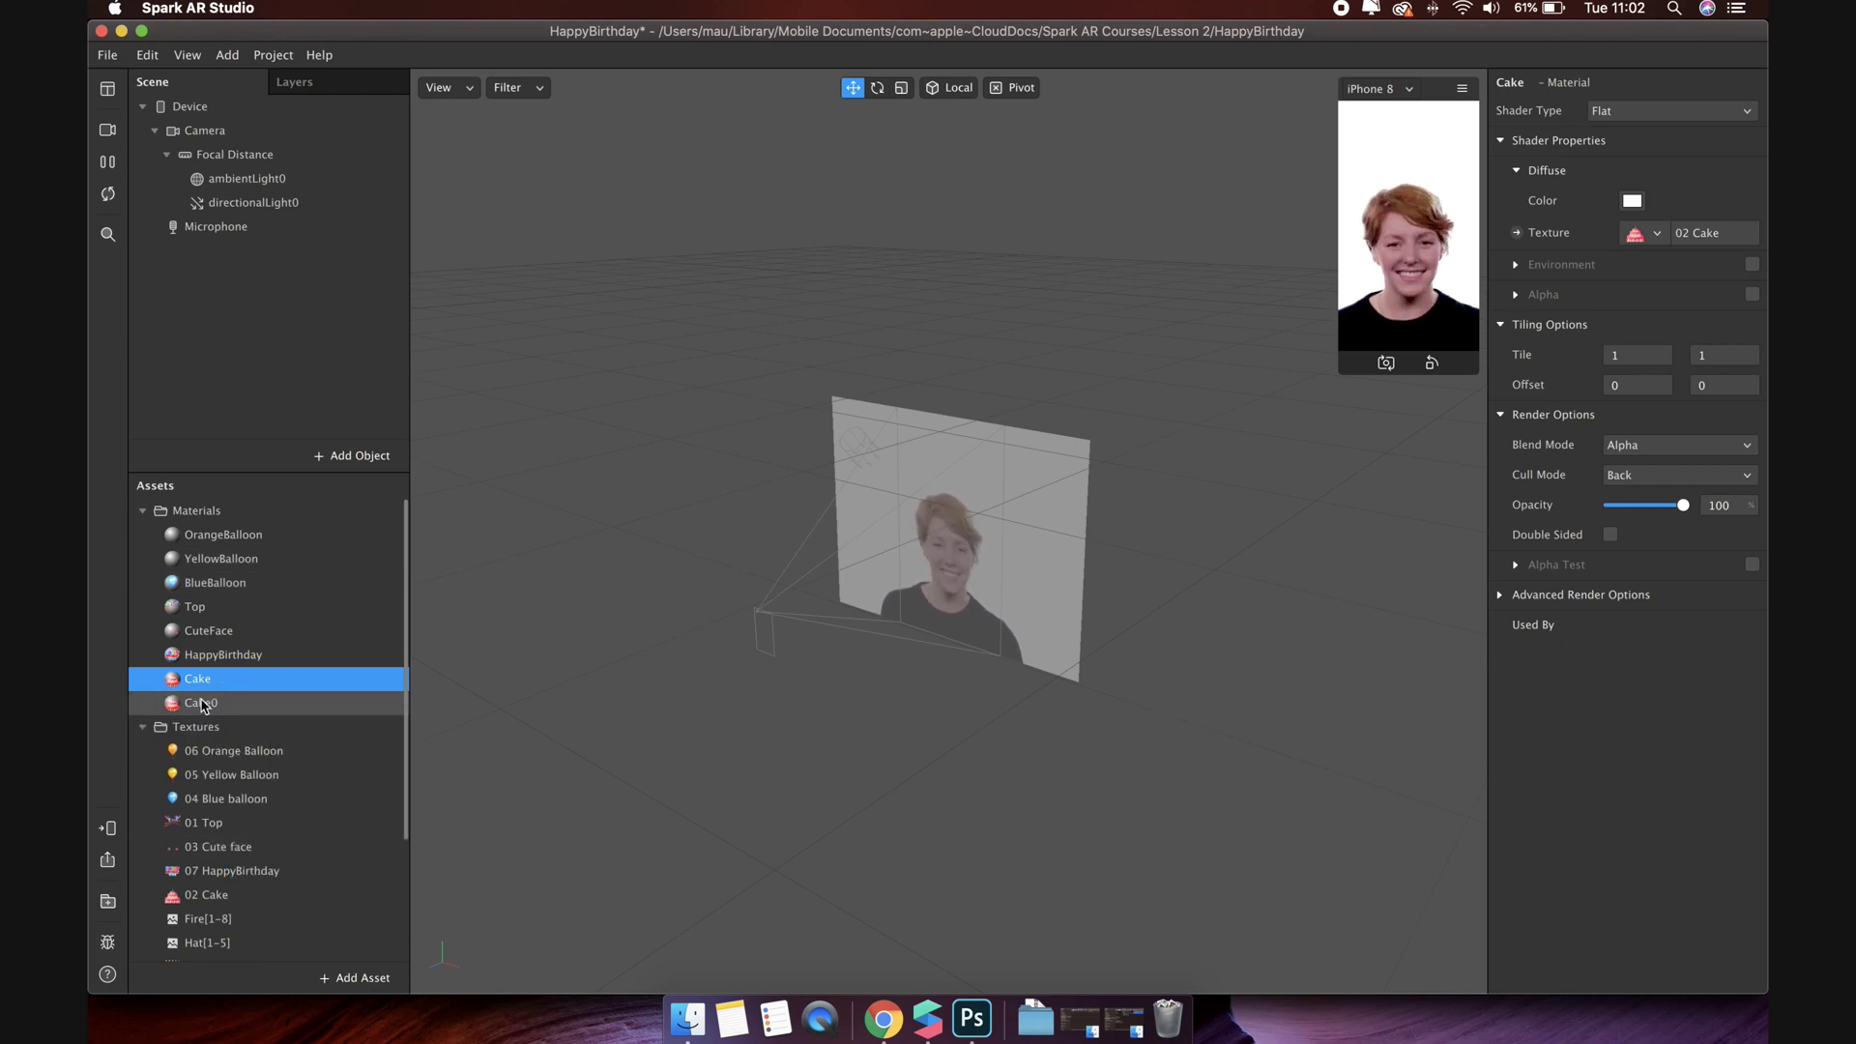
double_click(203, 704)
text(Fire)
key(Return)
Step: Give Fire the Fire texture, then duplicate it as Hat with the Hat texture
click(1644, 233)
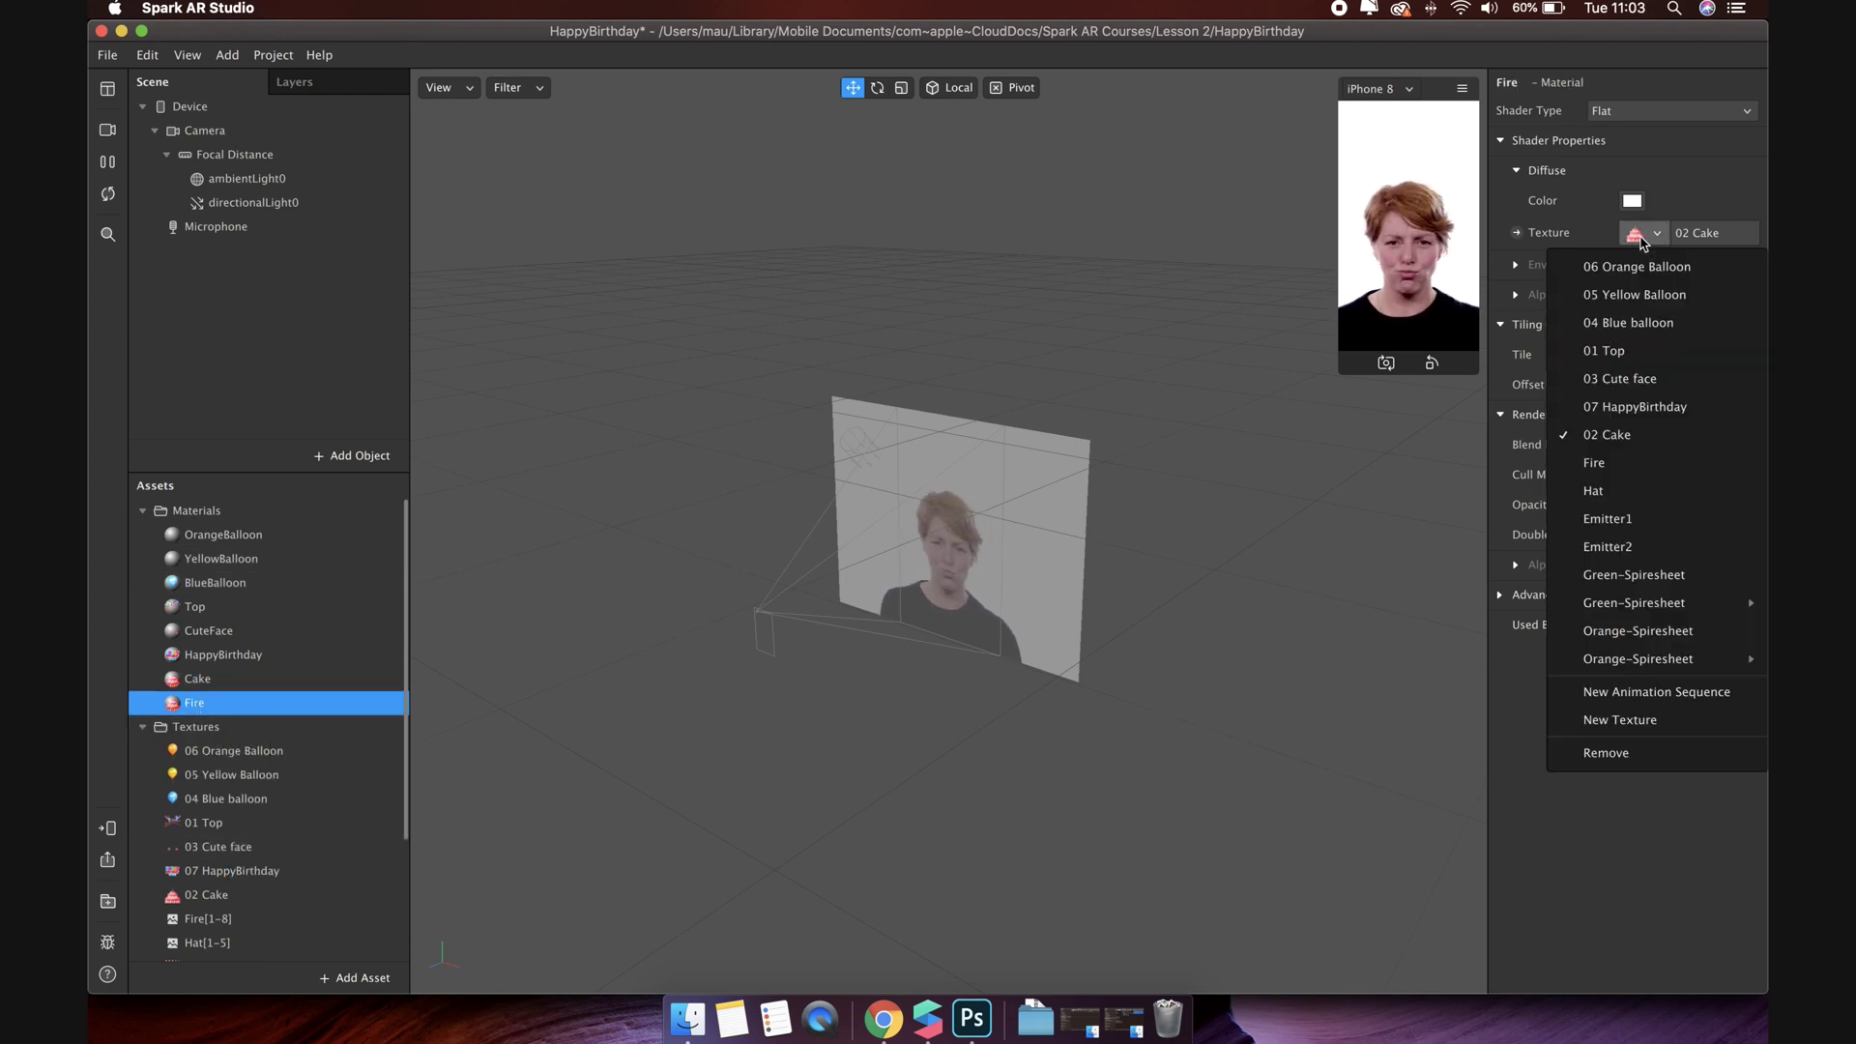
click(1610, 463)
right_click(285, 703)
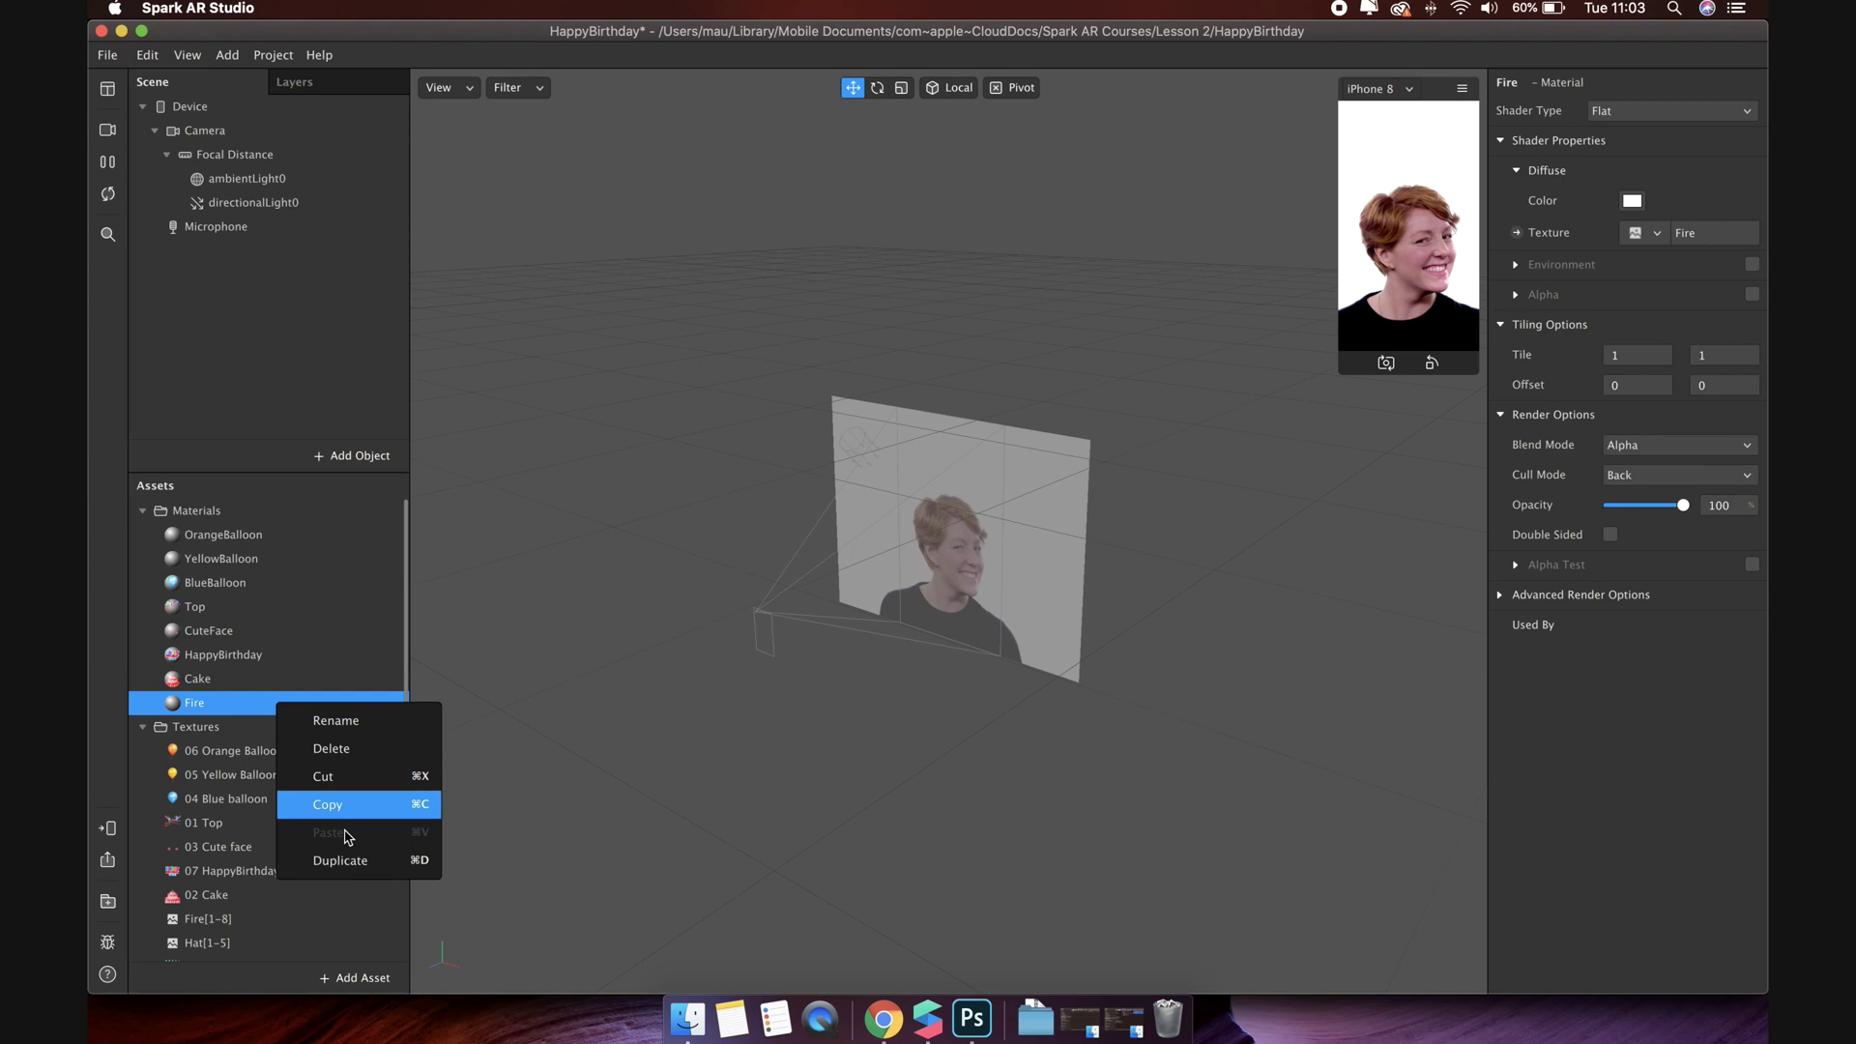
click(324, 857)
double_click(207, 727)
text(Hat)
key(Return)
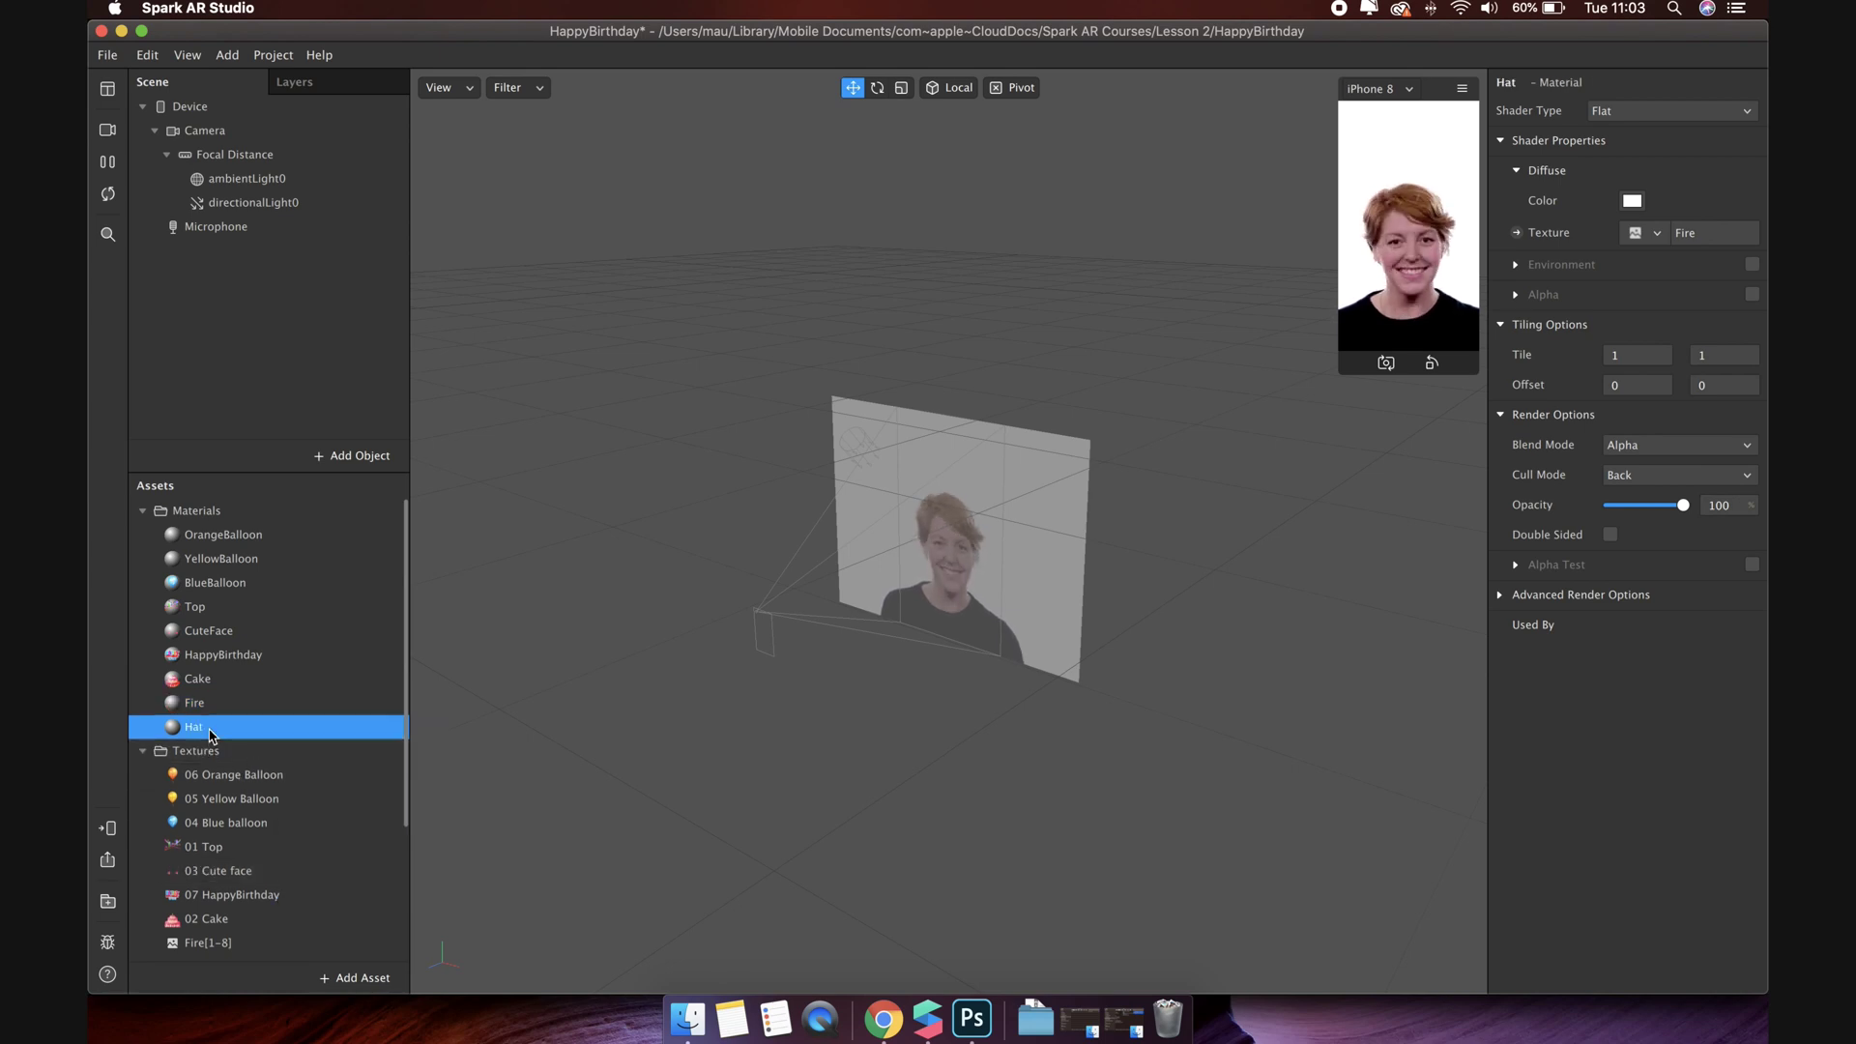
click(1643, 234)
click(1619, 493)
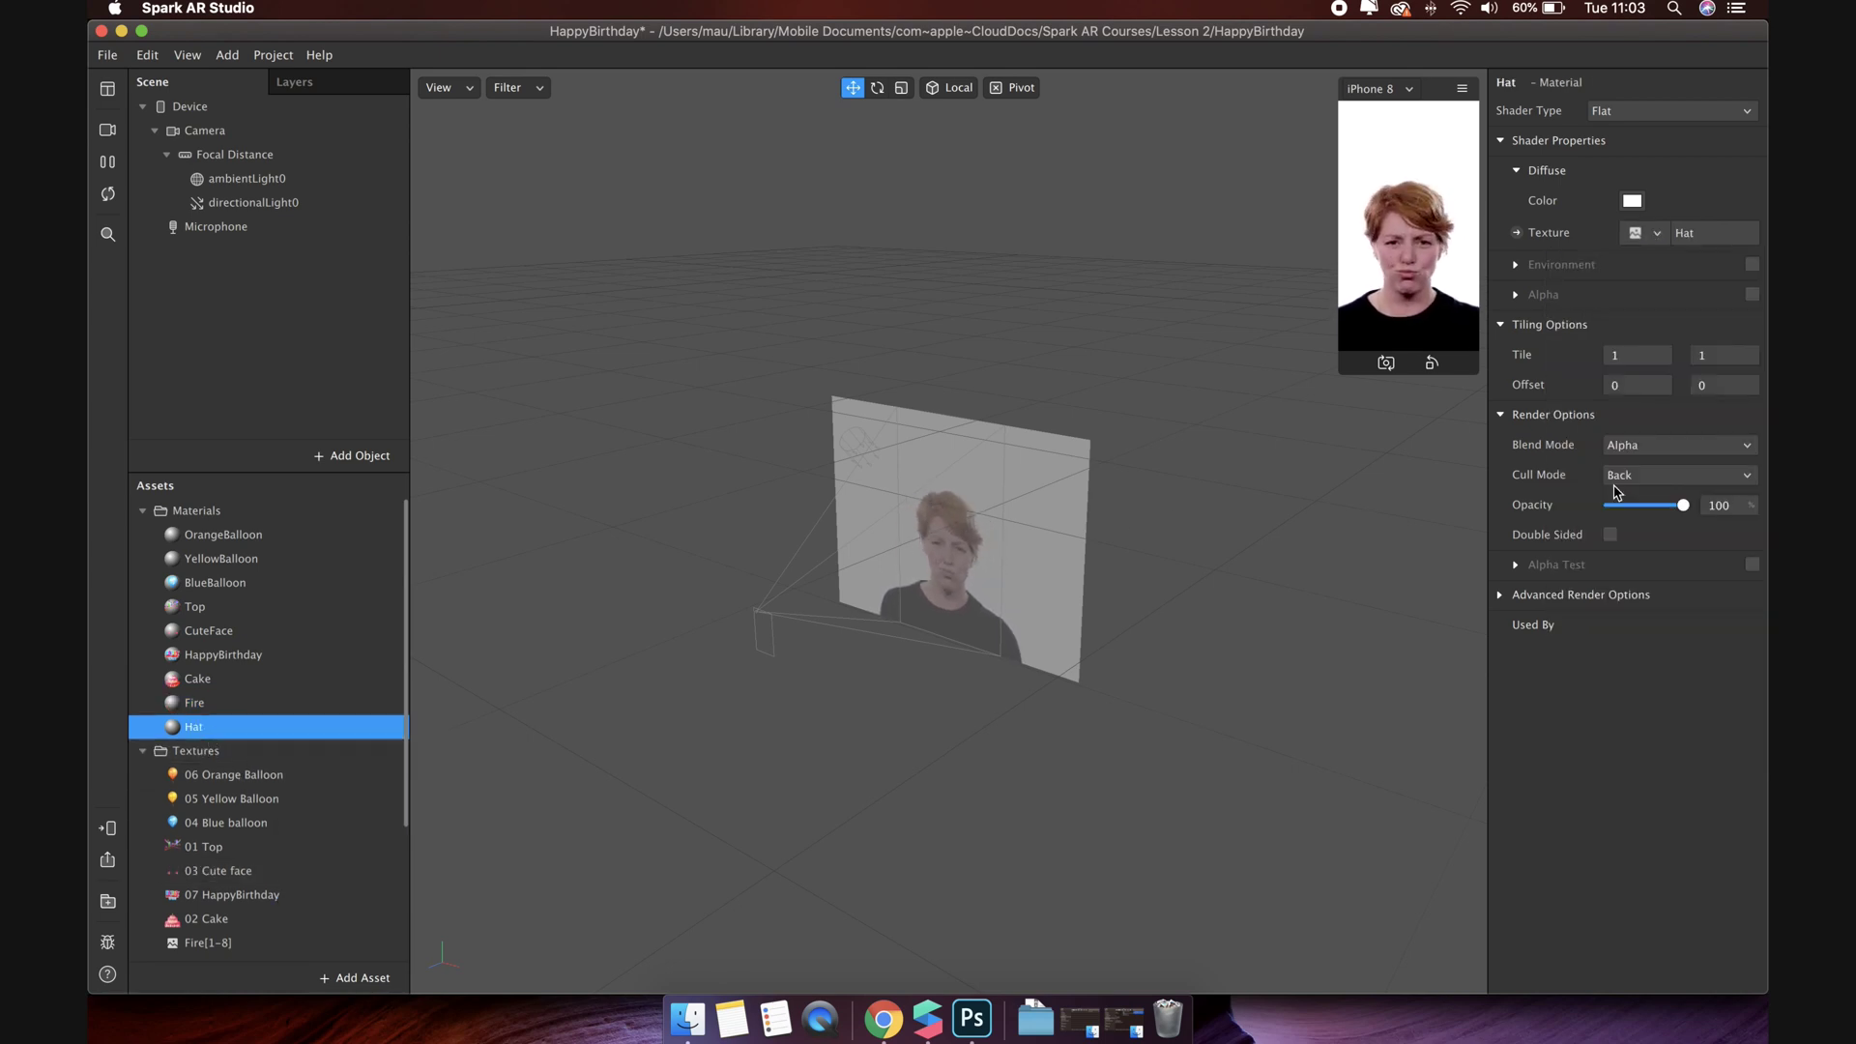
Step: Duplicate Hat as Emitter1 using the Emitter1 texture
right_click(215, 727)
click(253, 886)
double_click(205, 751)
text(Emitter)
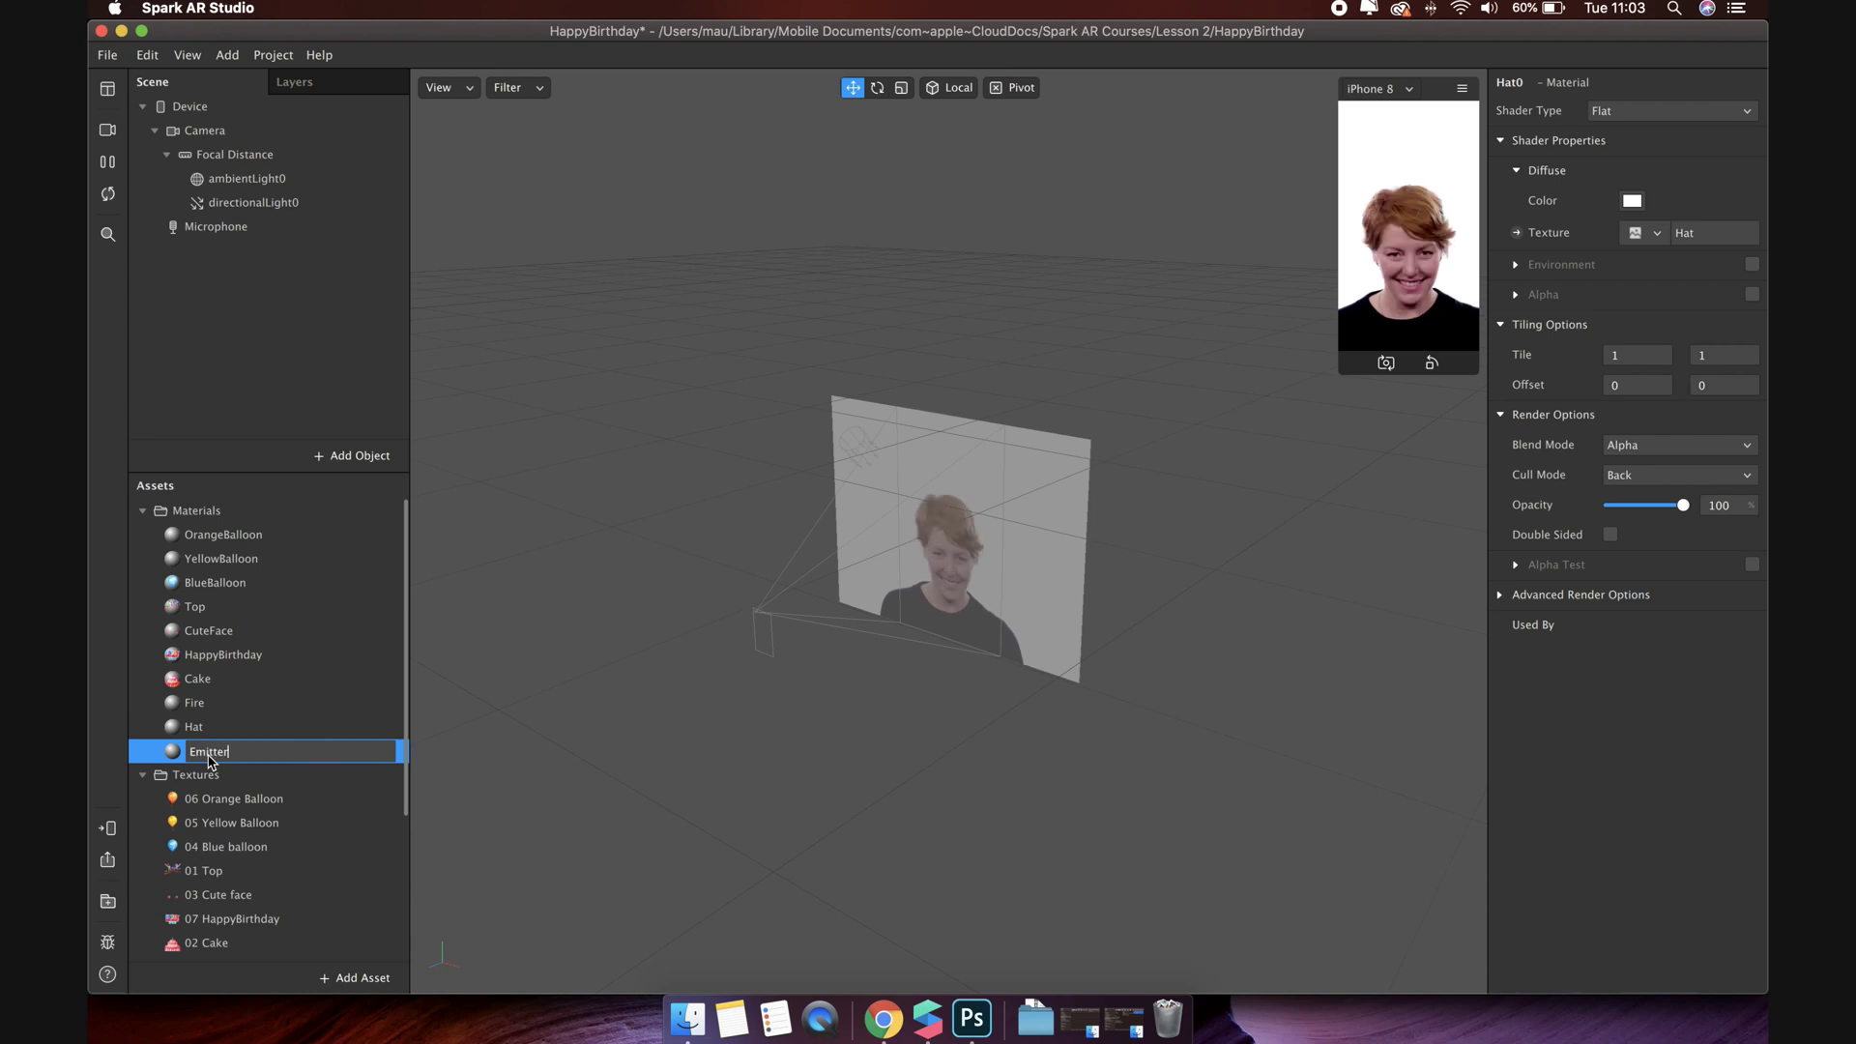
text(1)
key(Return)
click(1645, 233)
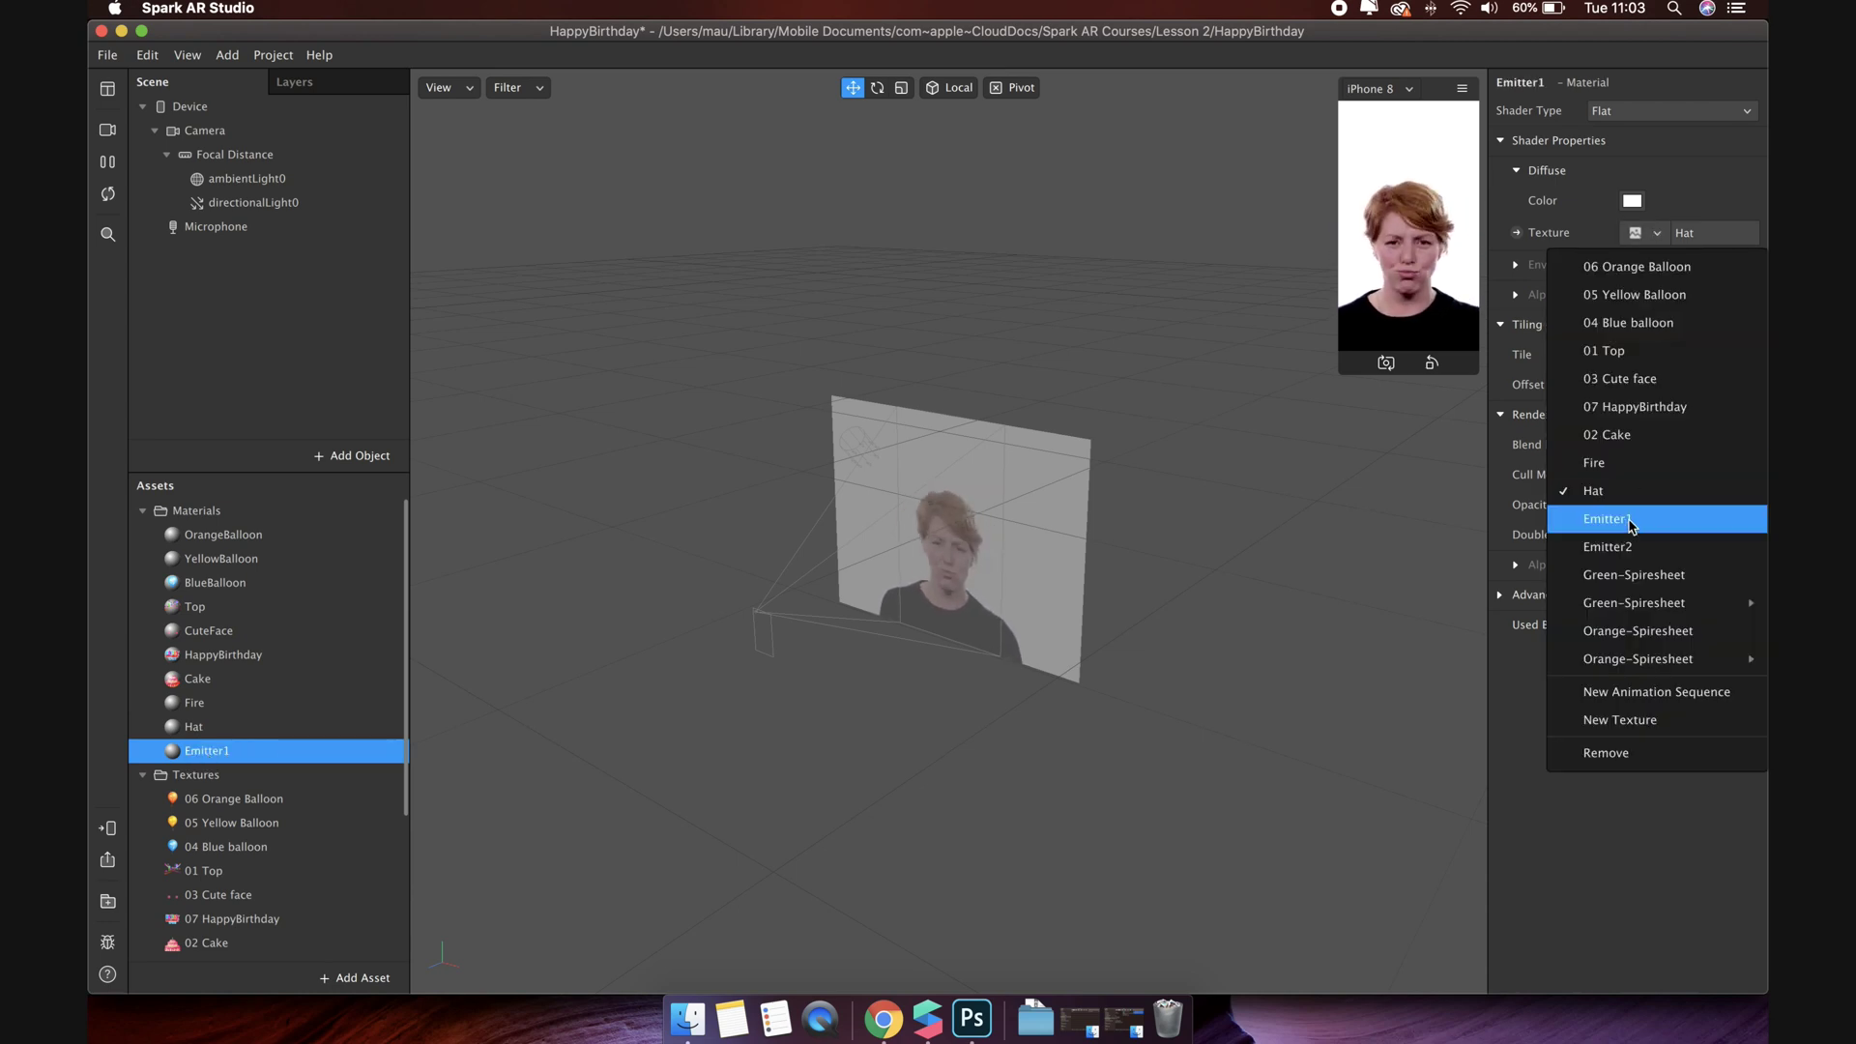
click(1630, 520)
Step: Duplicate Emitter1 into Emitter2 and assign it the Emitter2 texture
right_click(269, 753)
click(300, 910)
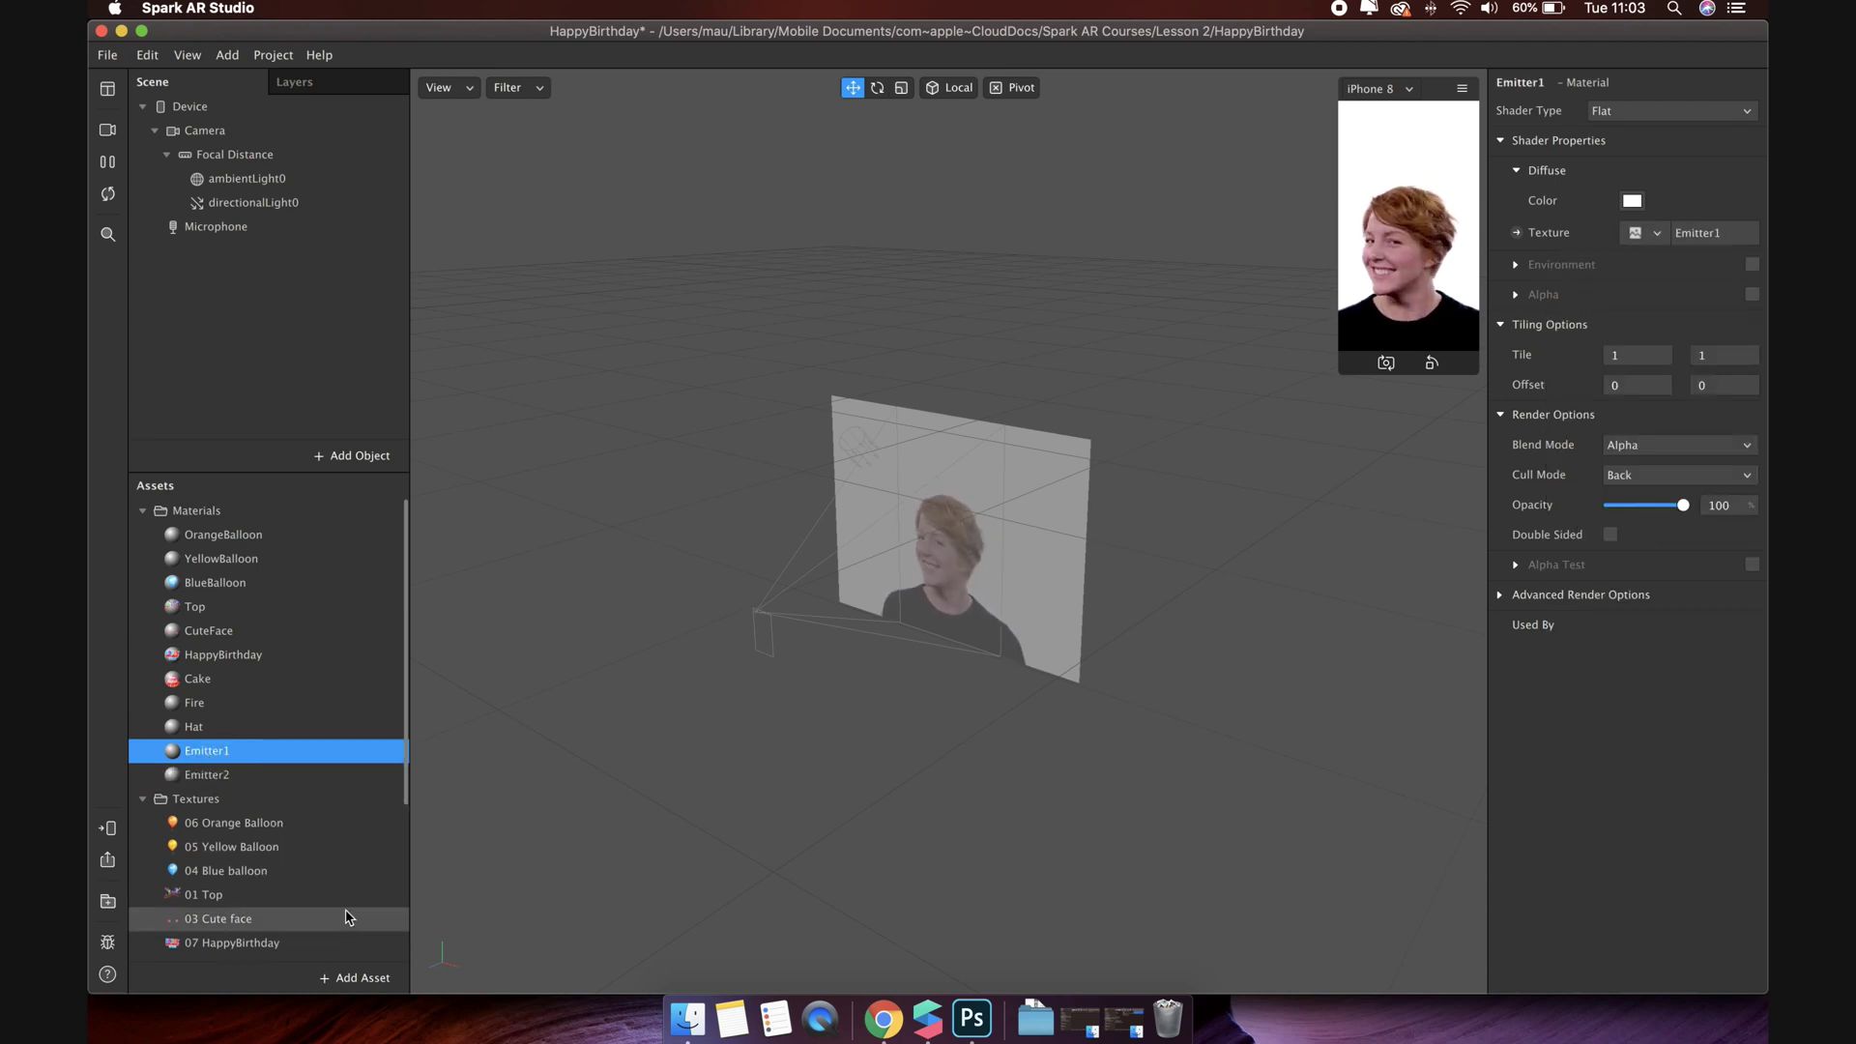
click(202, 775)
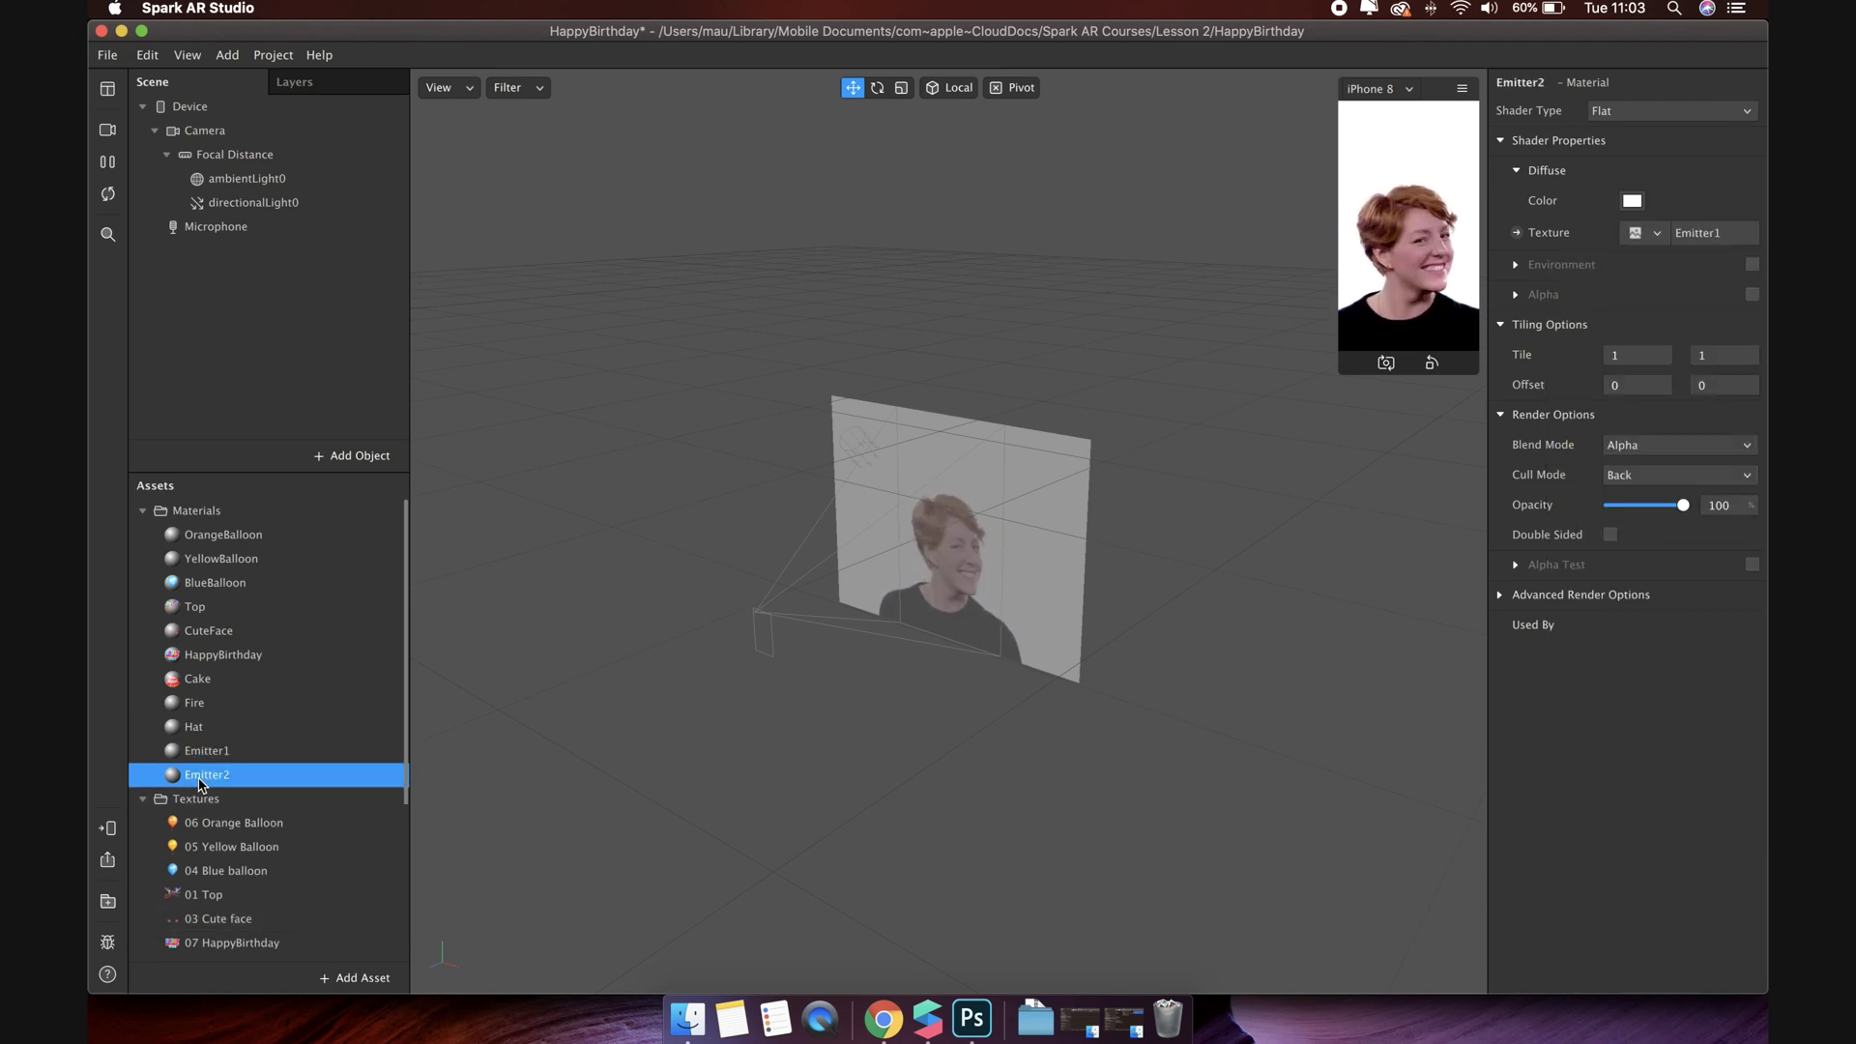
click(1645, 233)
click(1617, 548)
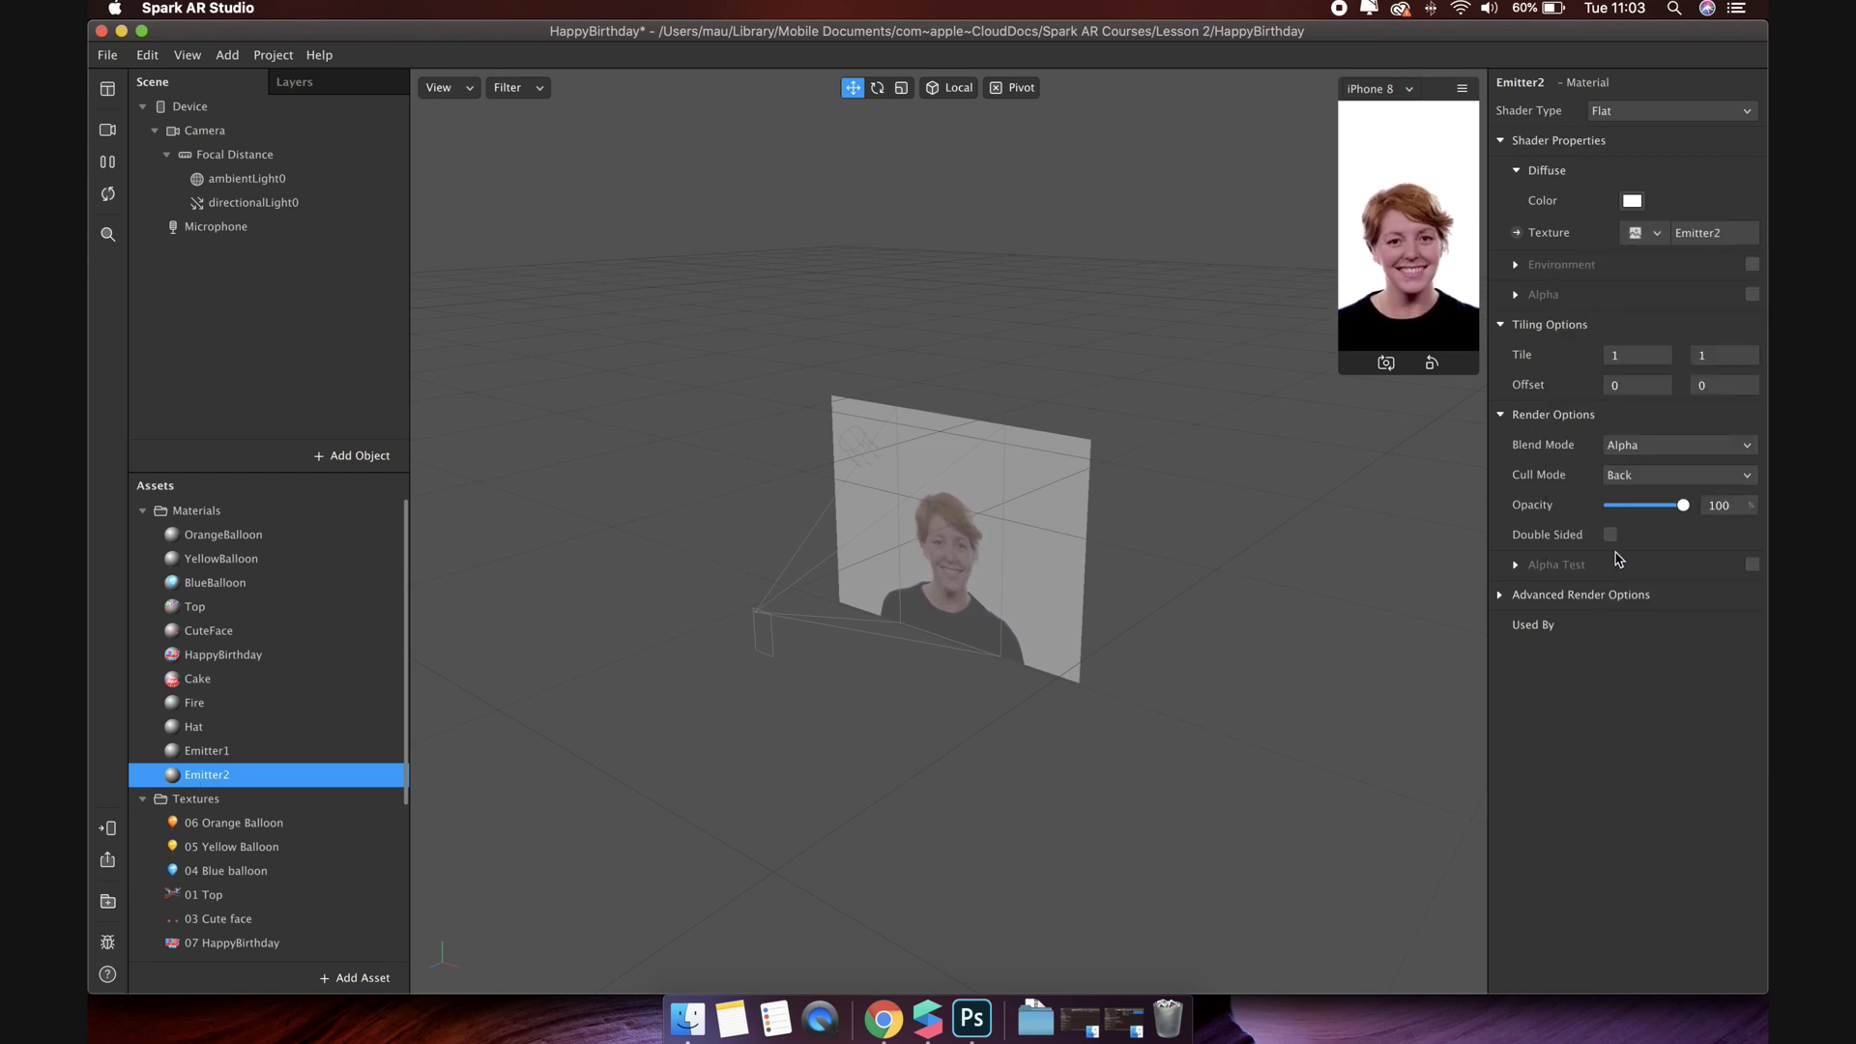
scroll(257, 663, down, 3)
scroll(257, 663, down, 1)
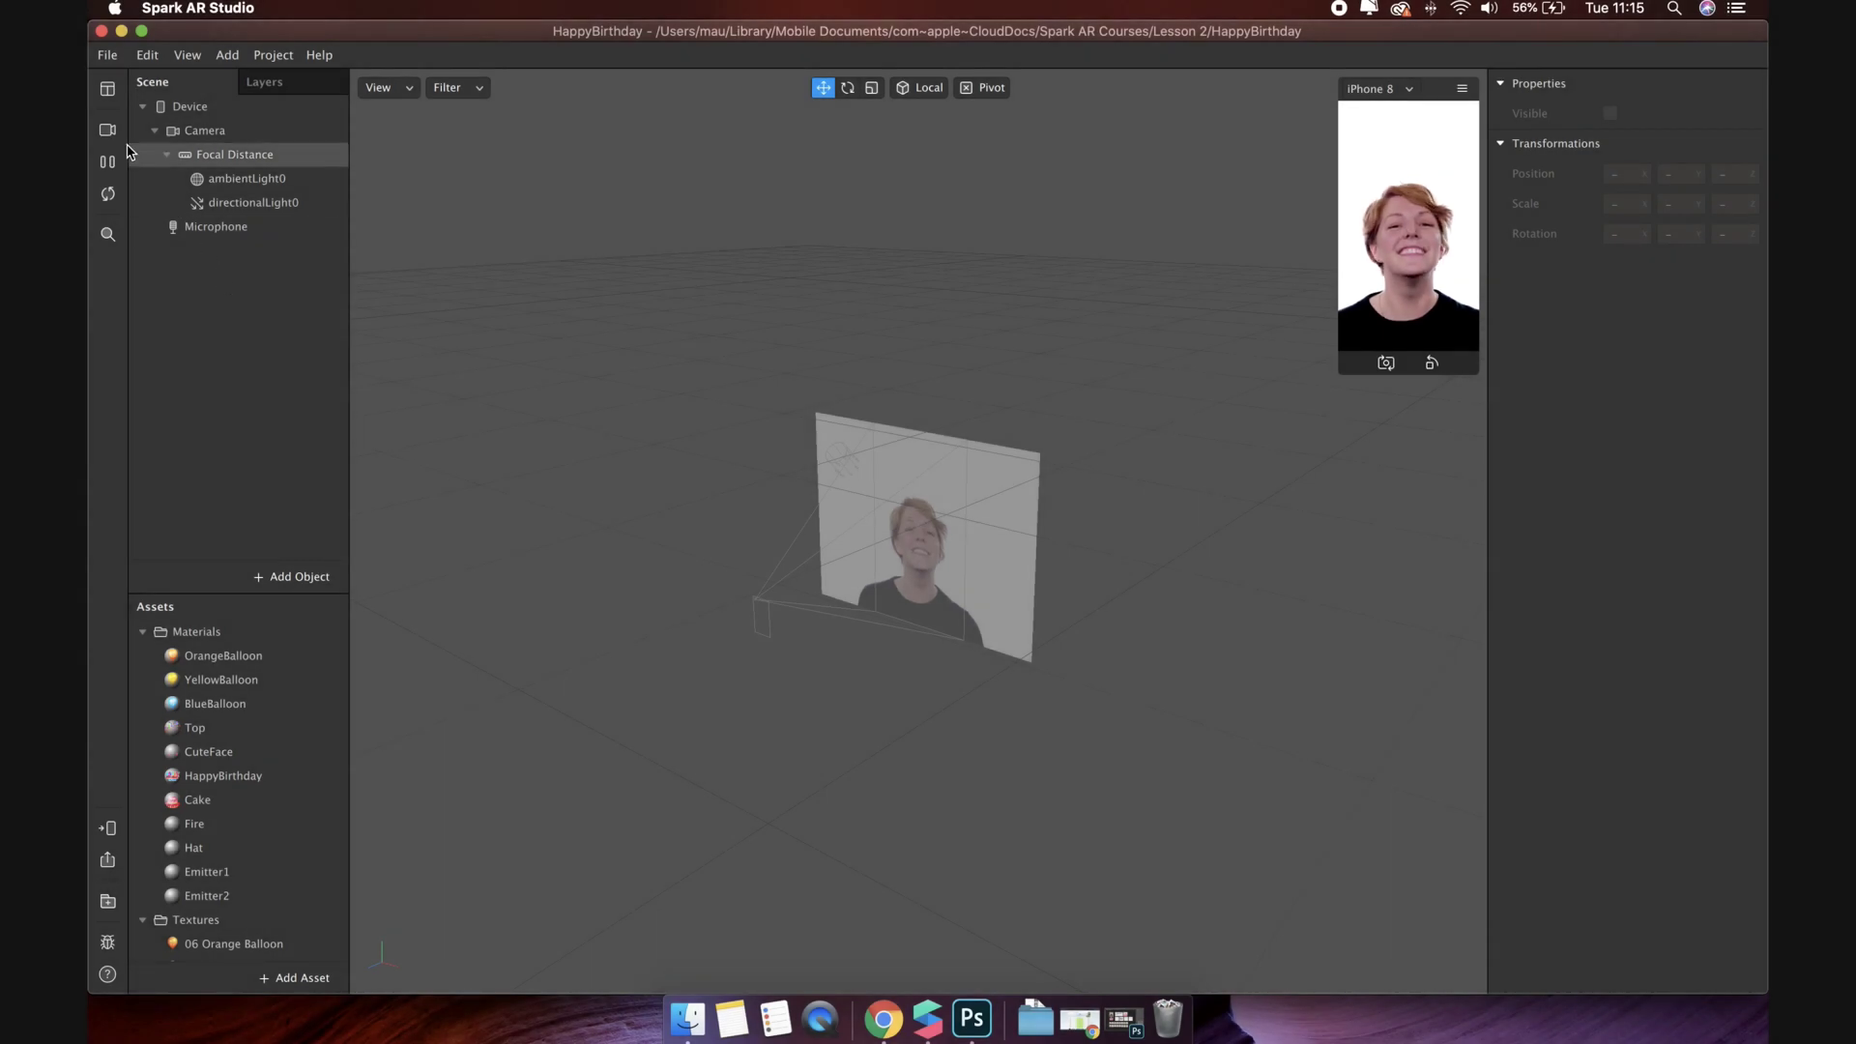
Step: Switch the preview to the live FaceTime HD Camera webcam feed
click(107, 129)
click(215, 164)
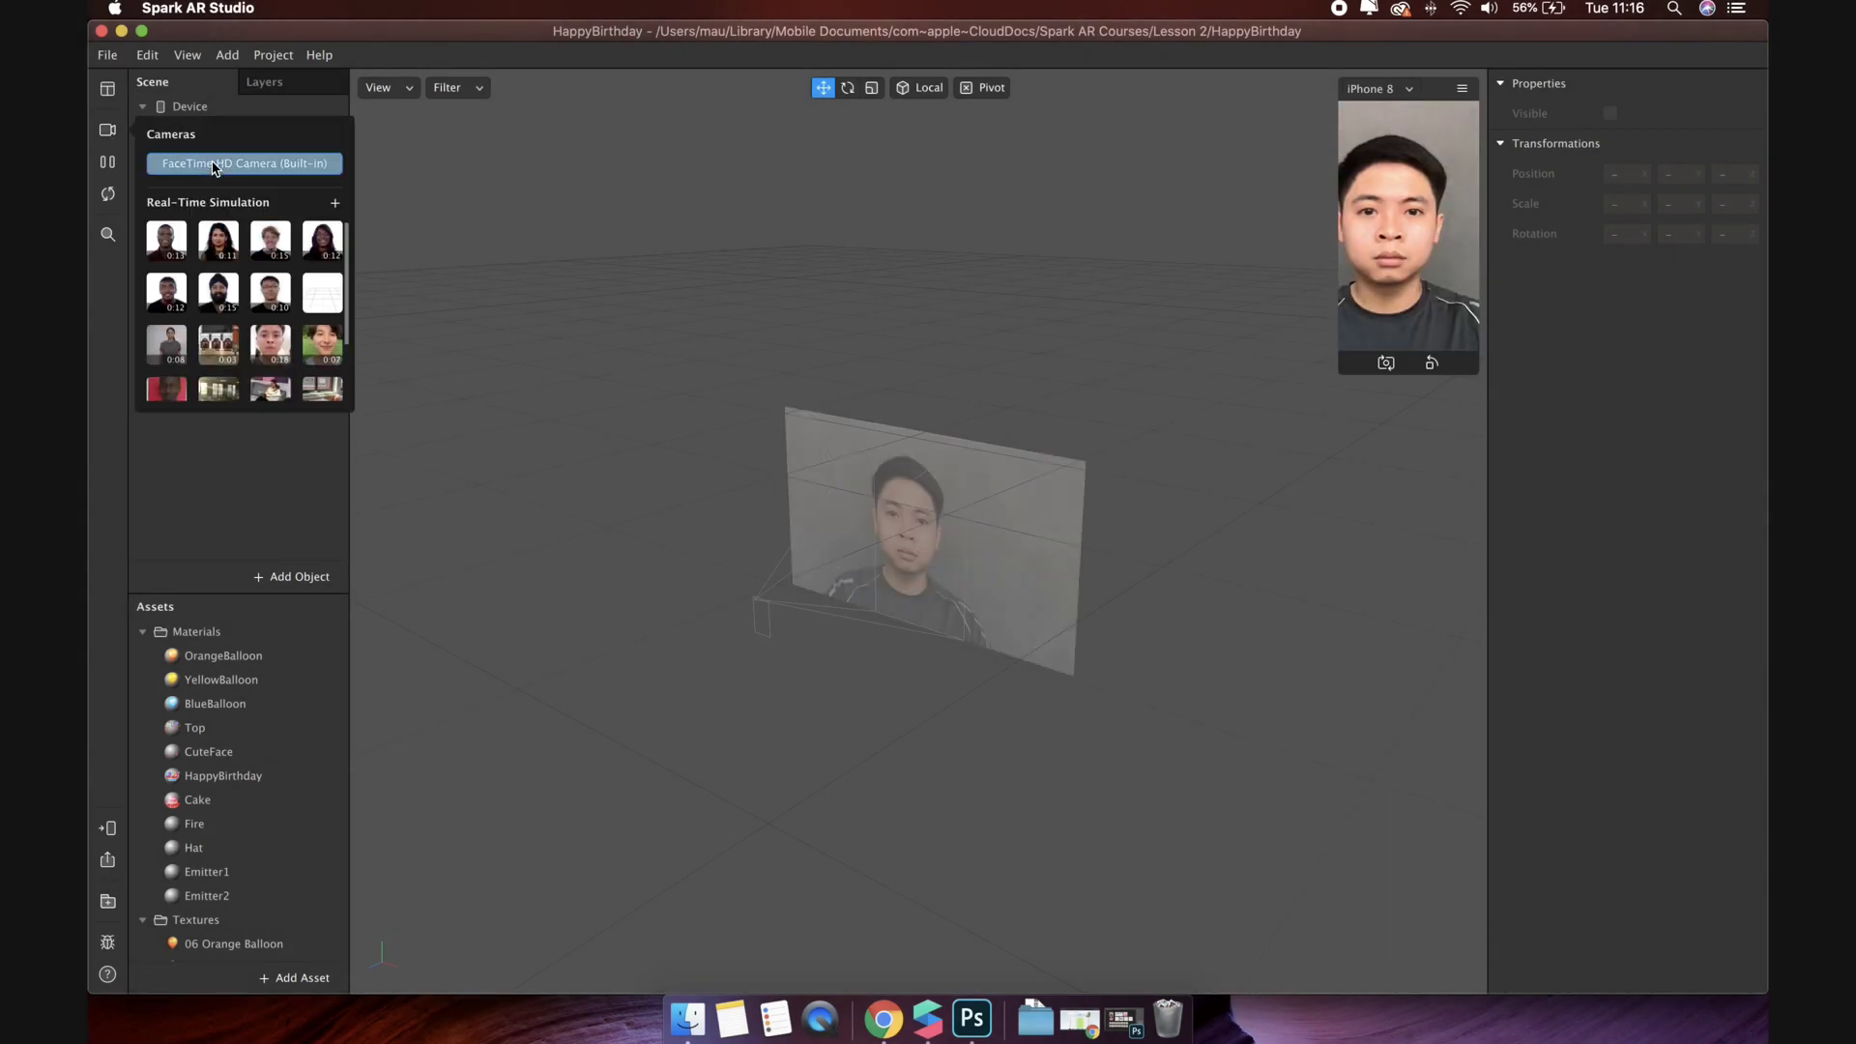
click(252, 493)
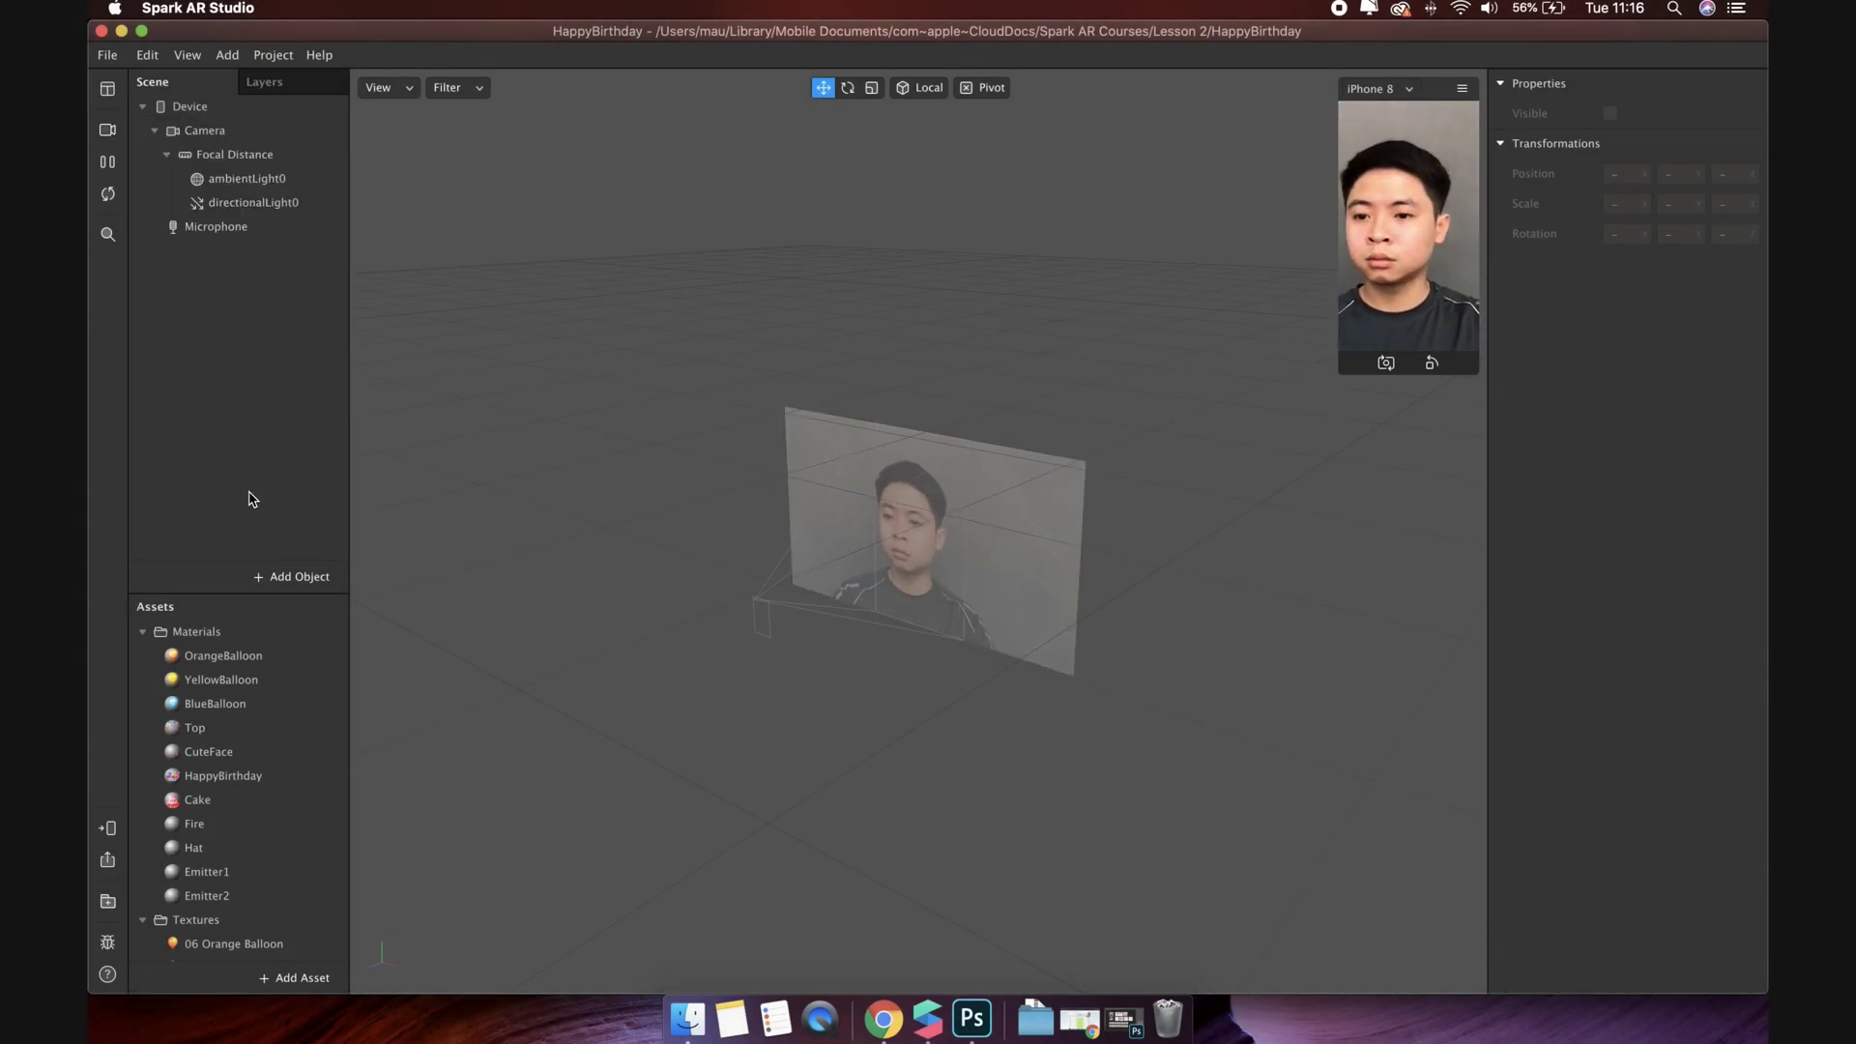
Step: Insert a face tracker, faceTracker0, into the scene
click(295, 578)
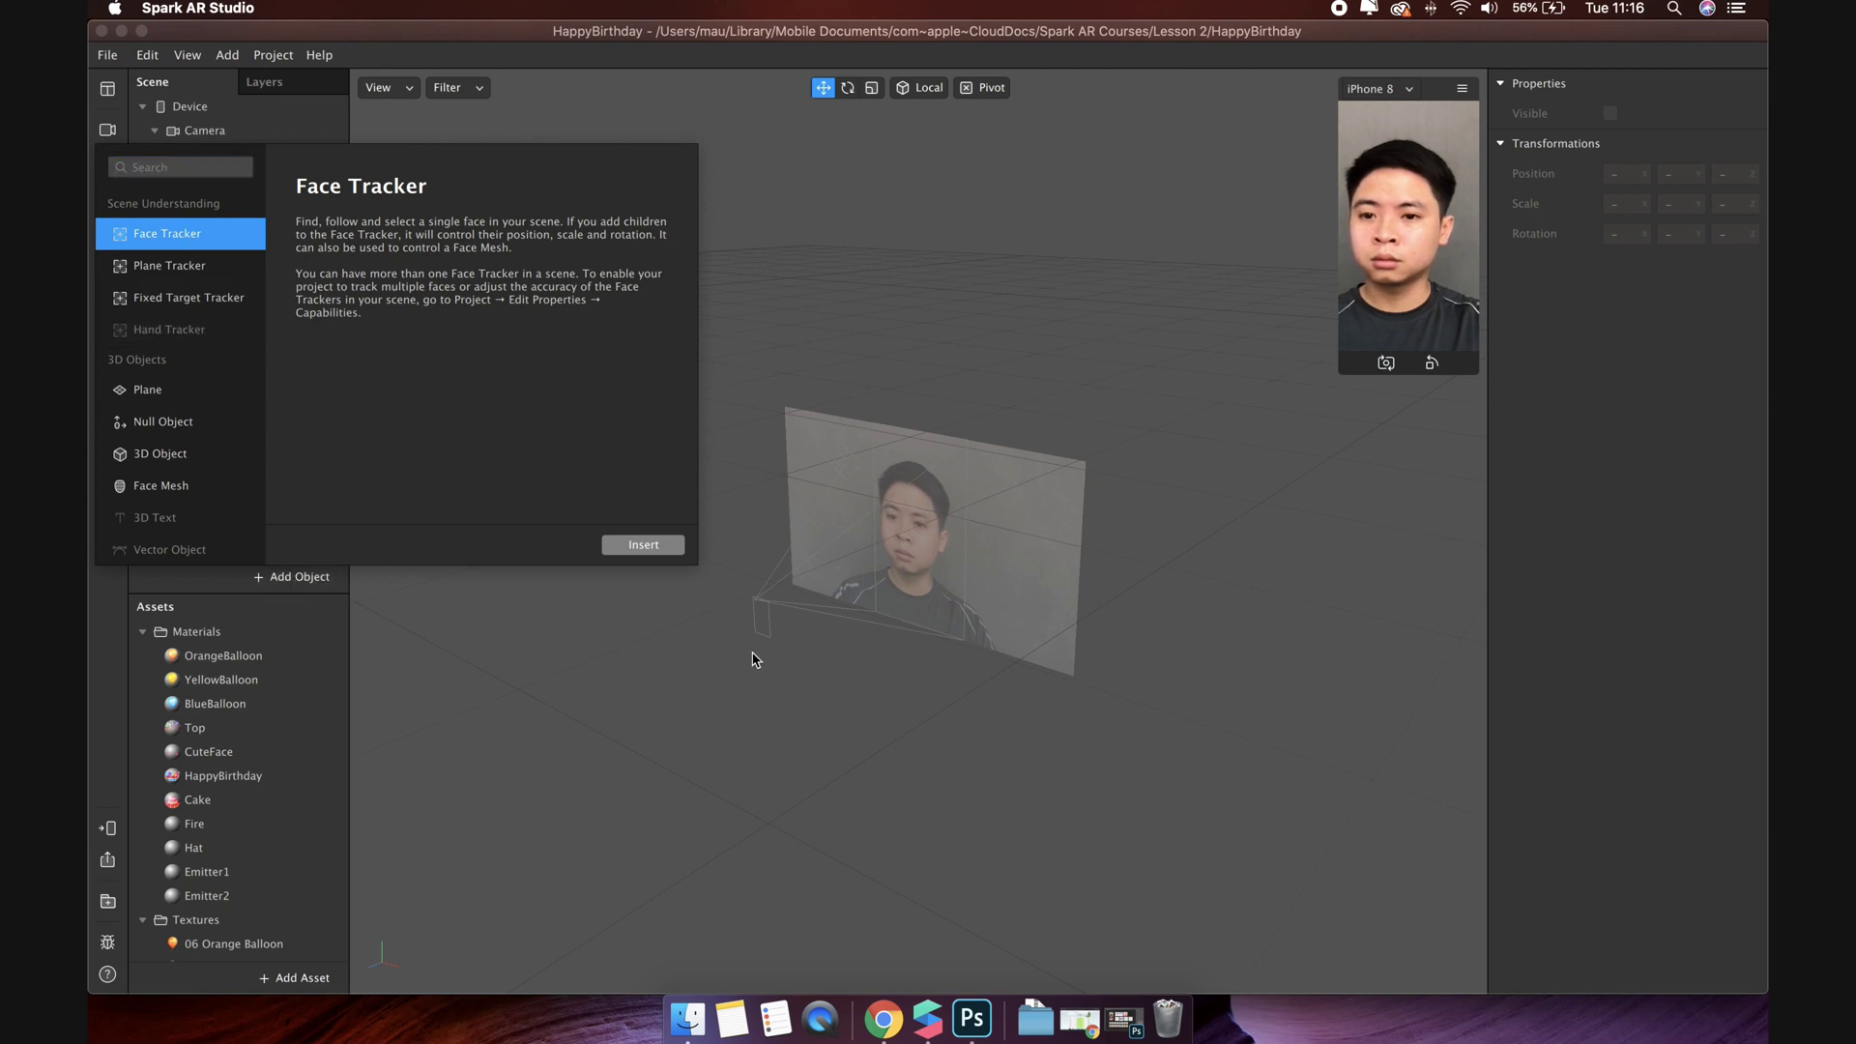
click(644, 545)
right_click(260, 227)
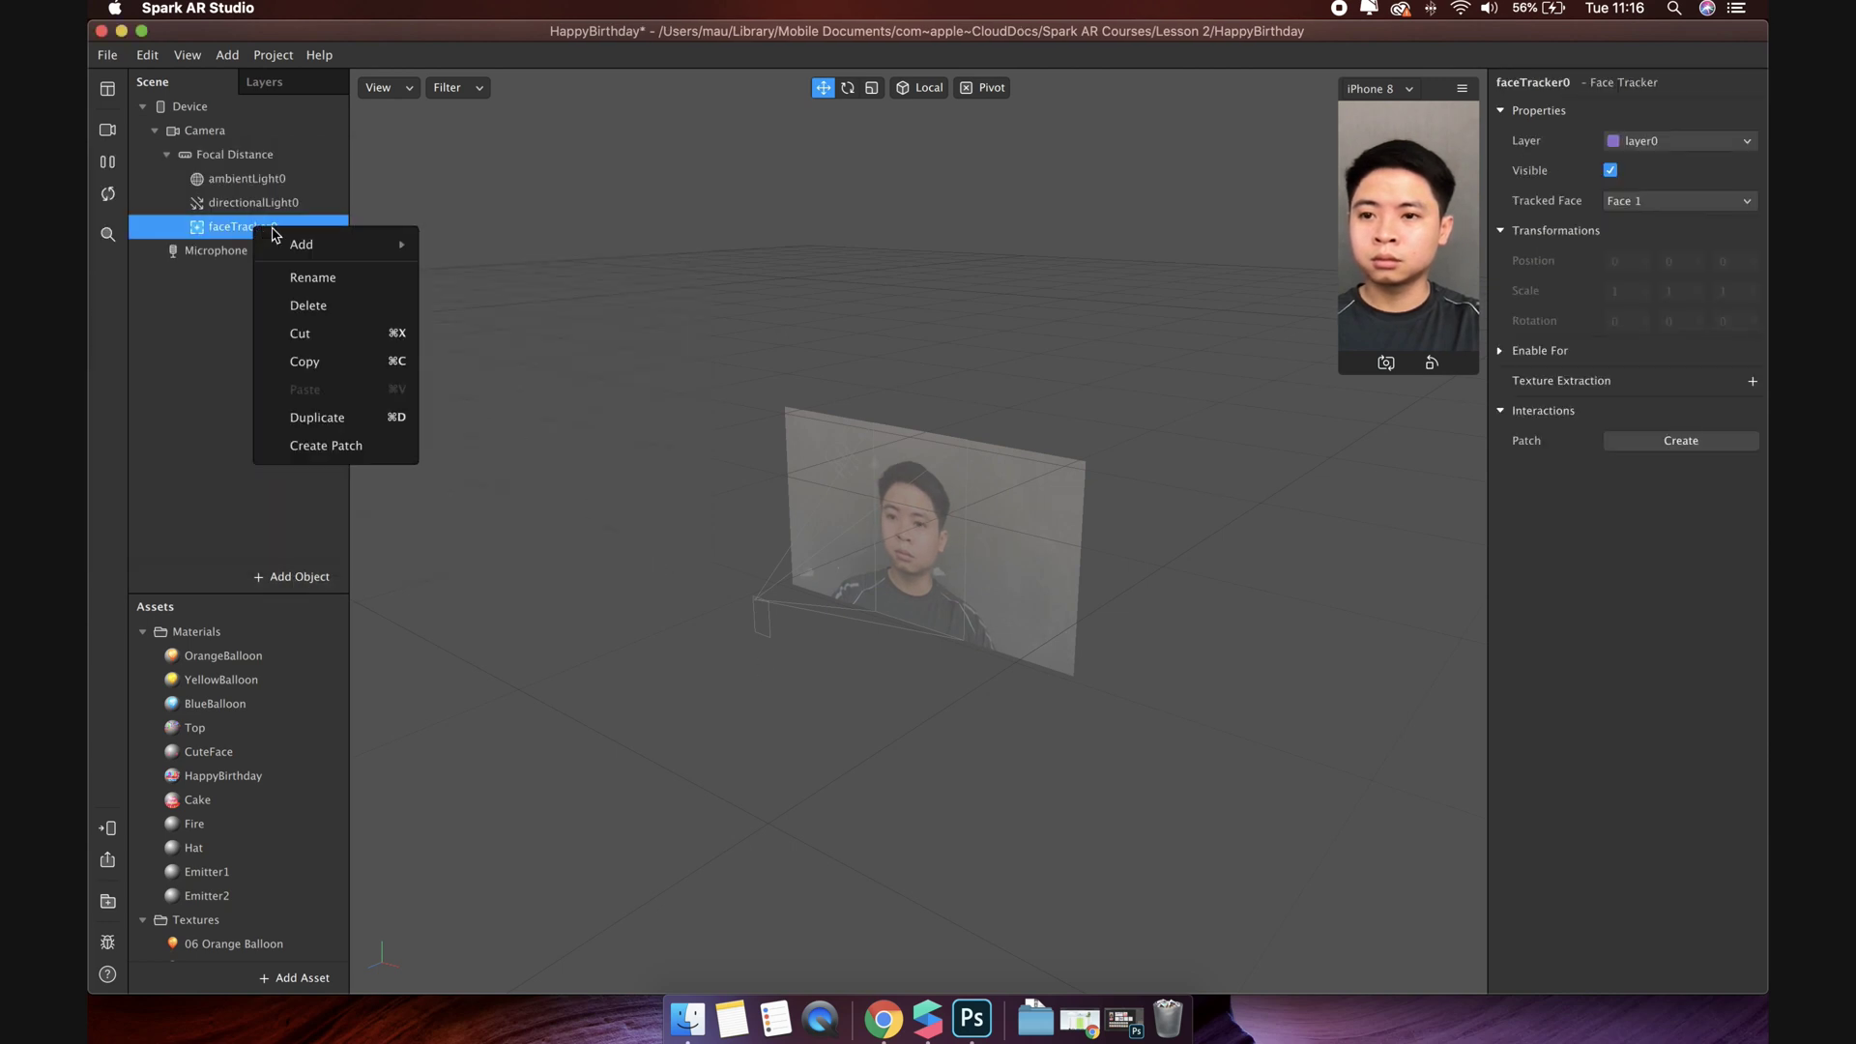
Step: Add a face mesh under faceTracker0 and name it skin
mouse_move(293, 244)
click(490, 446)
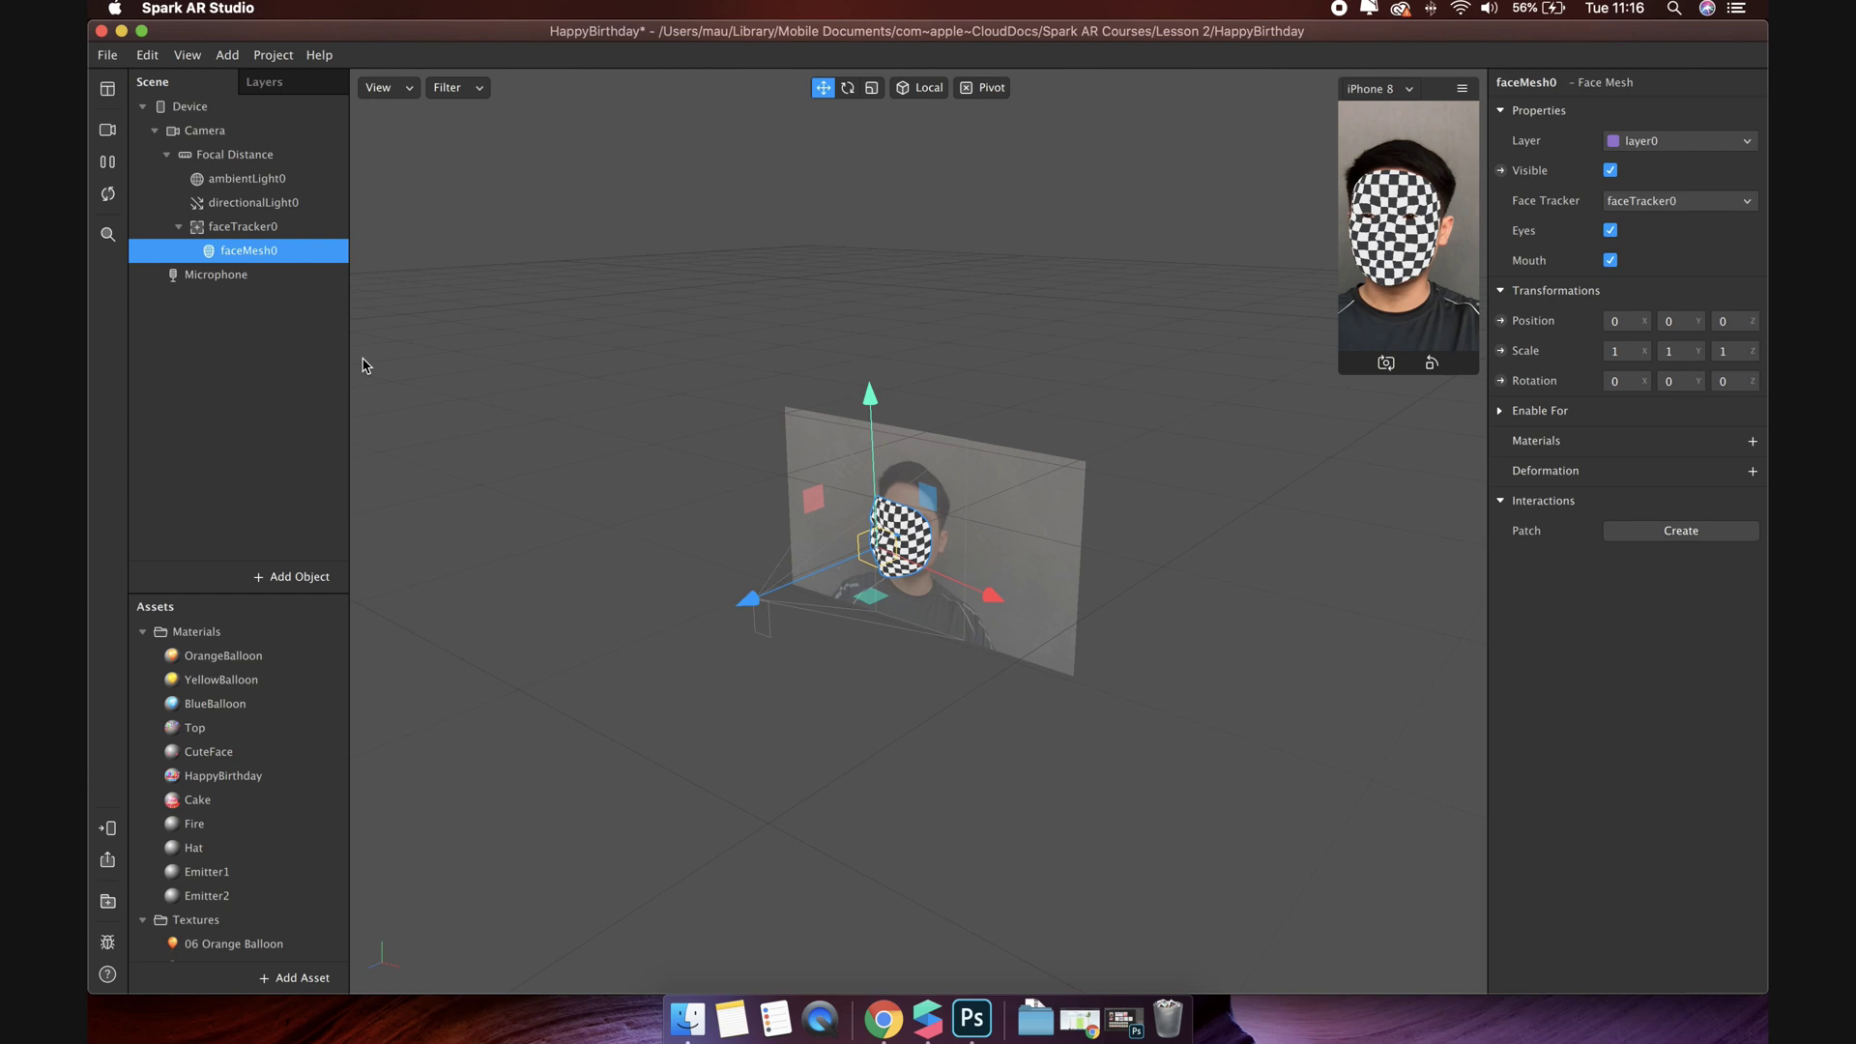
double_click(253, 251)
text(skin)
key(Return)
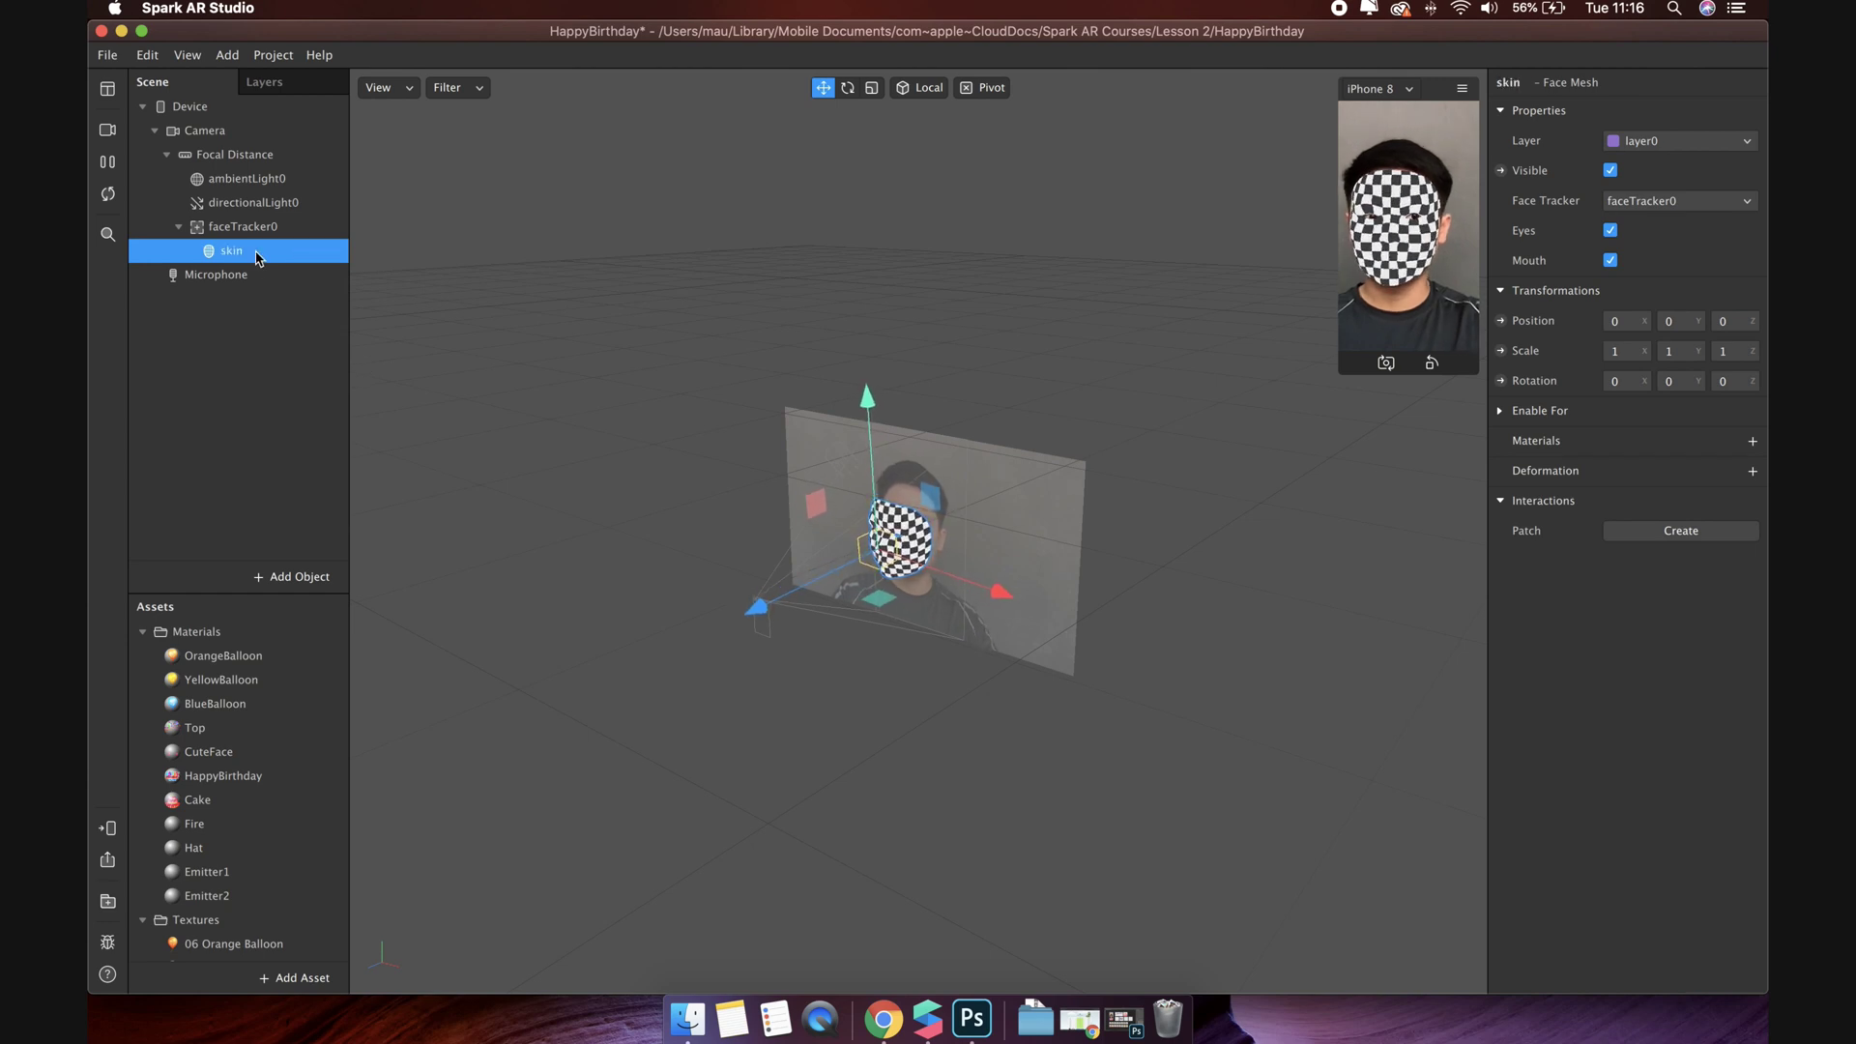
Step: Give skin a new material named skin_smooth using the Retouching shader
click(1751, 443)
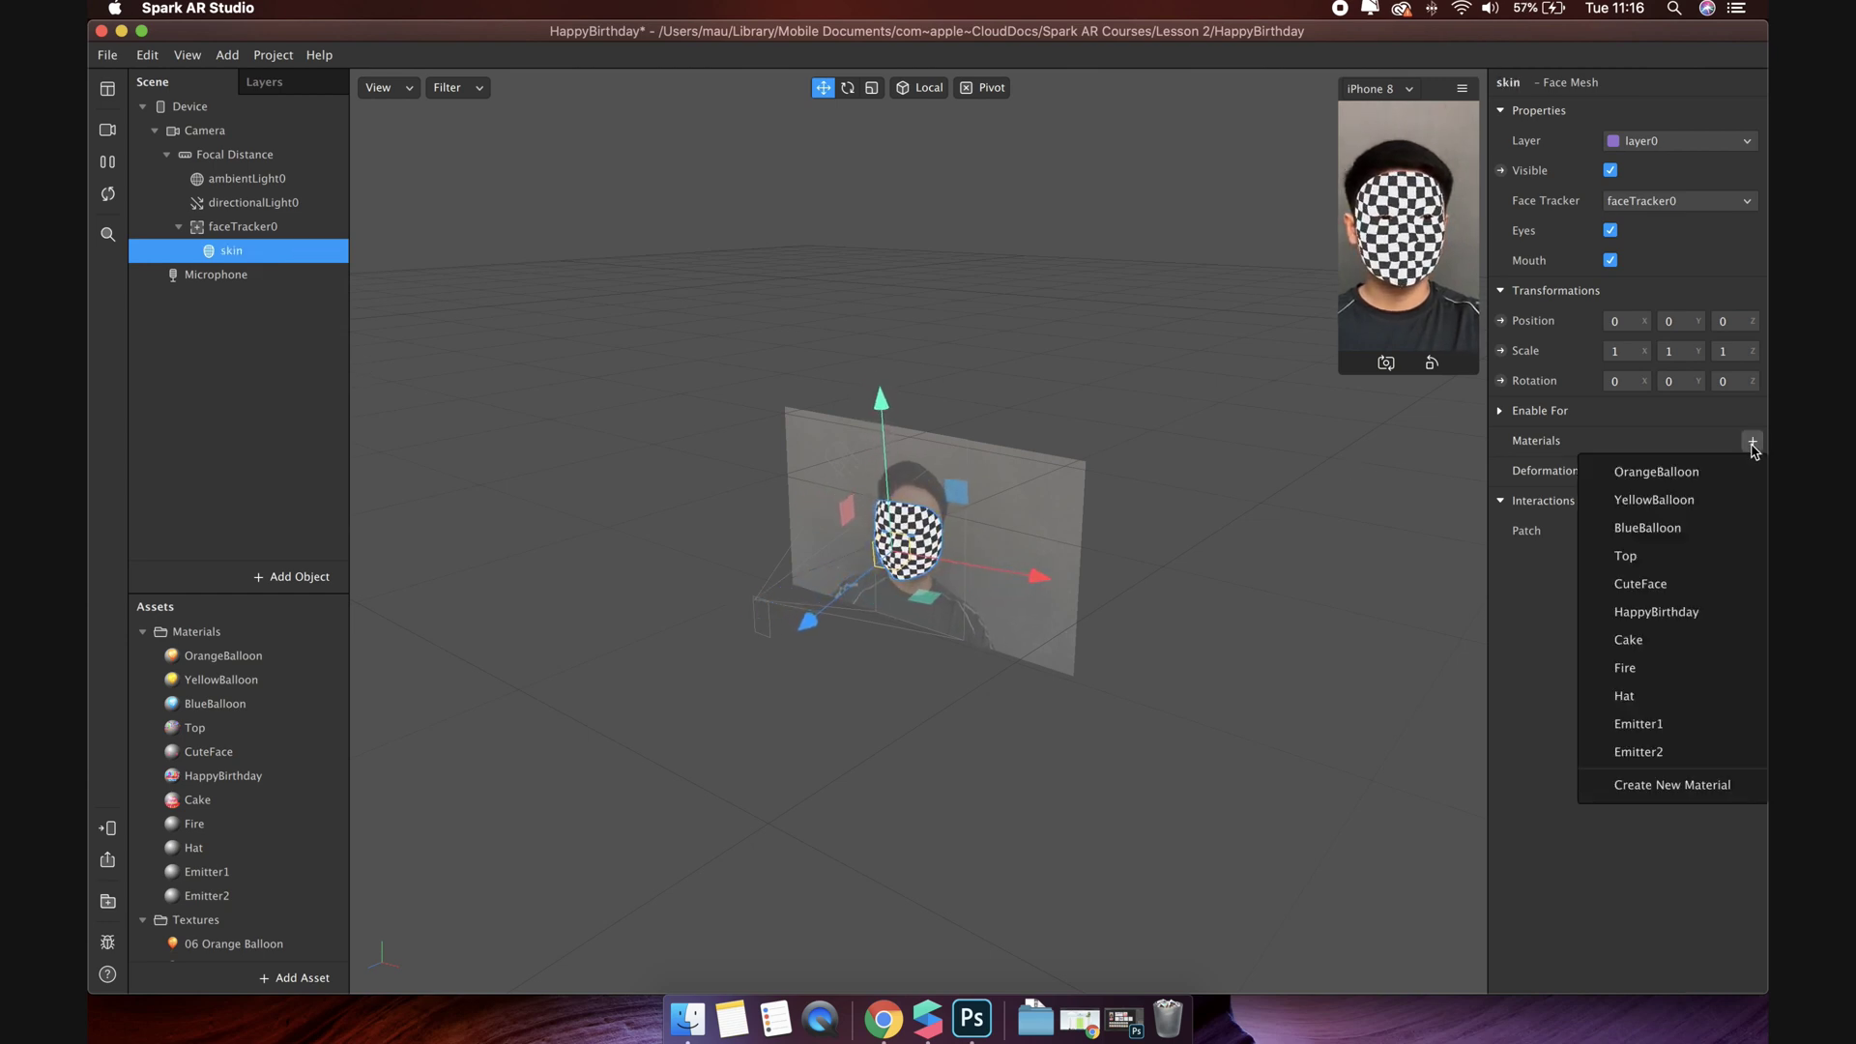
click(1701, 786)
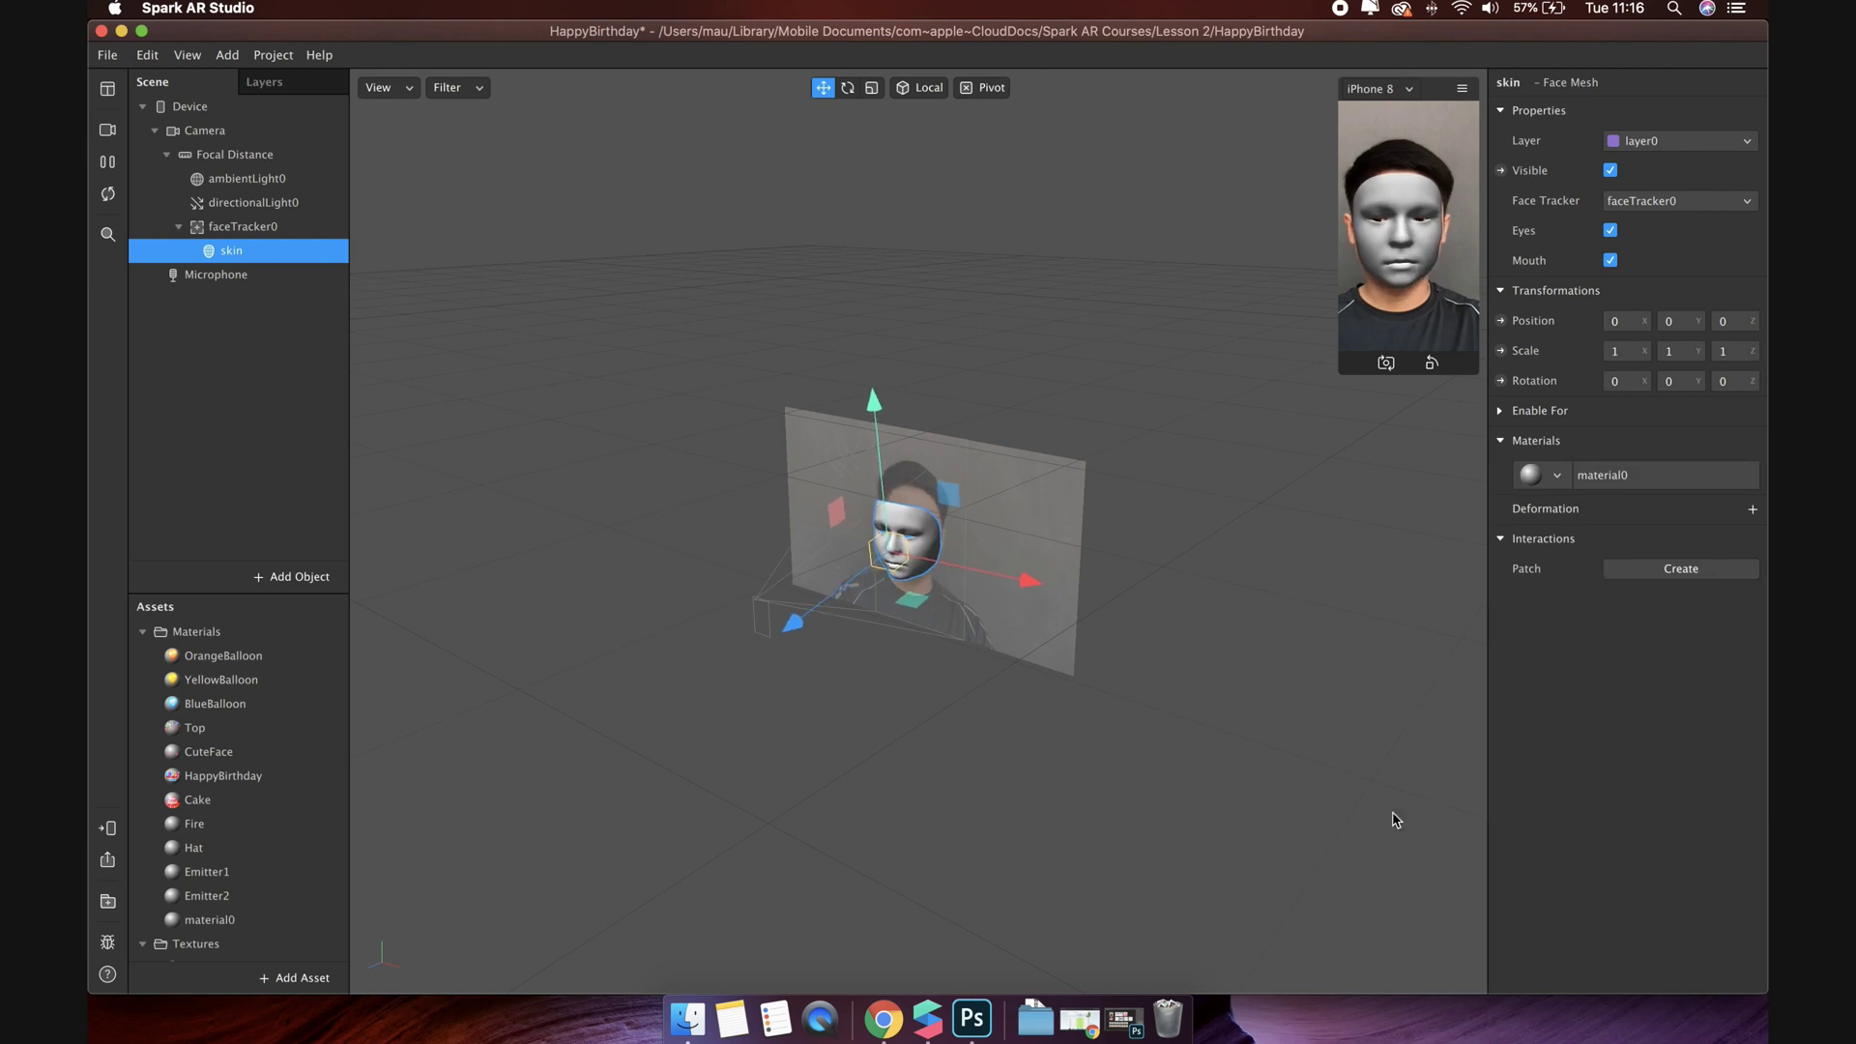
click(216, 923)
double_click(212, 921)
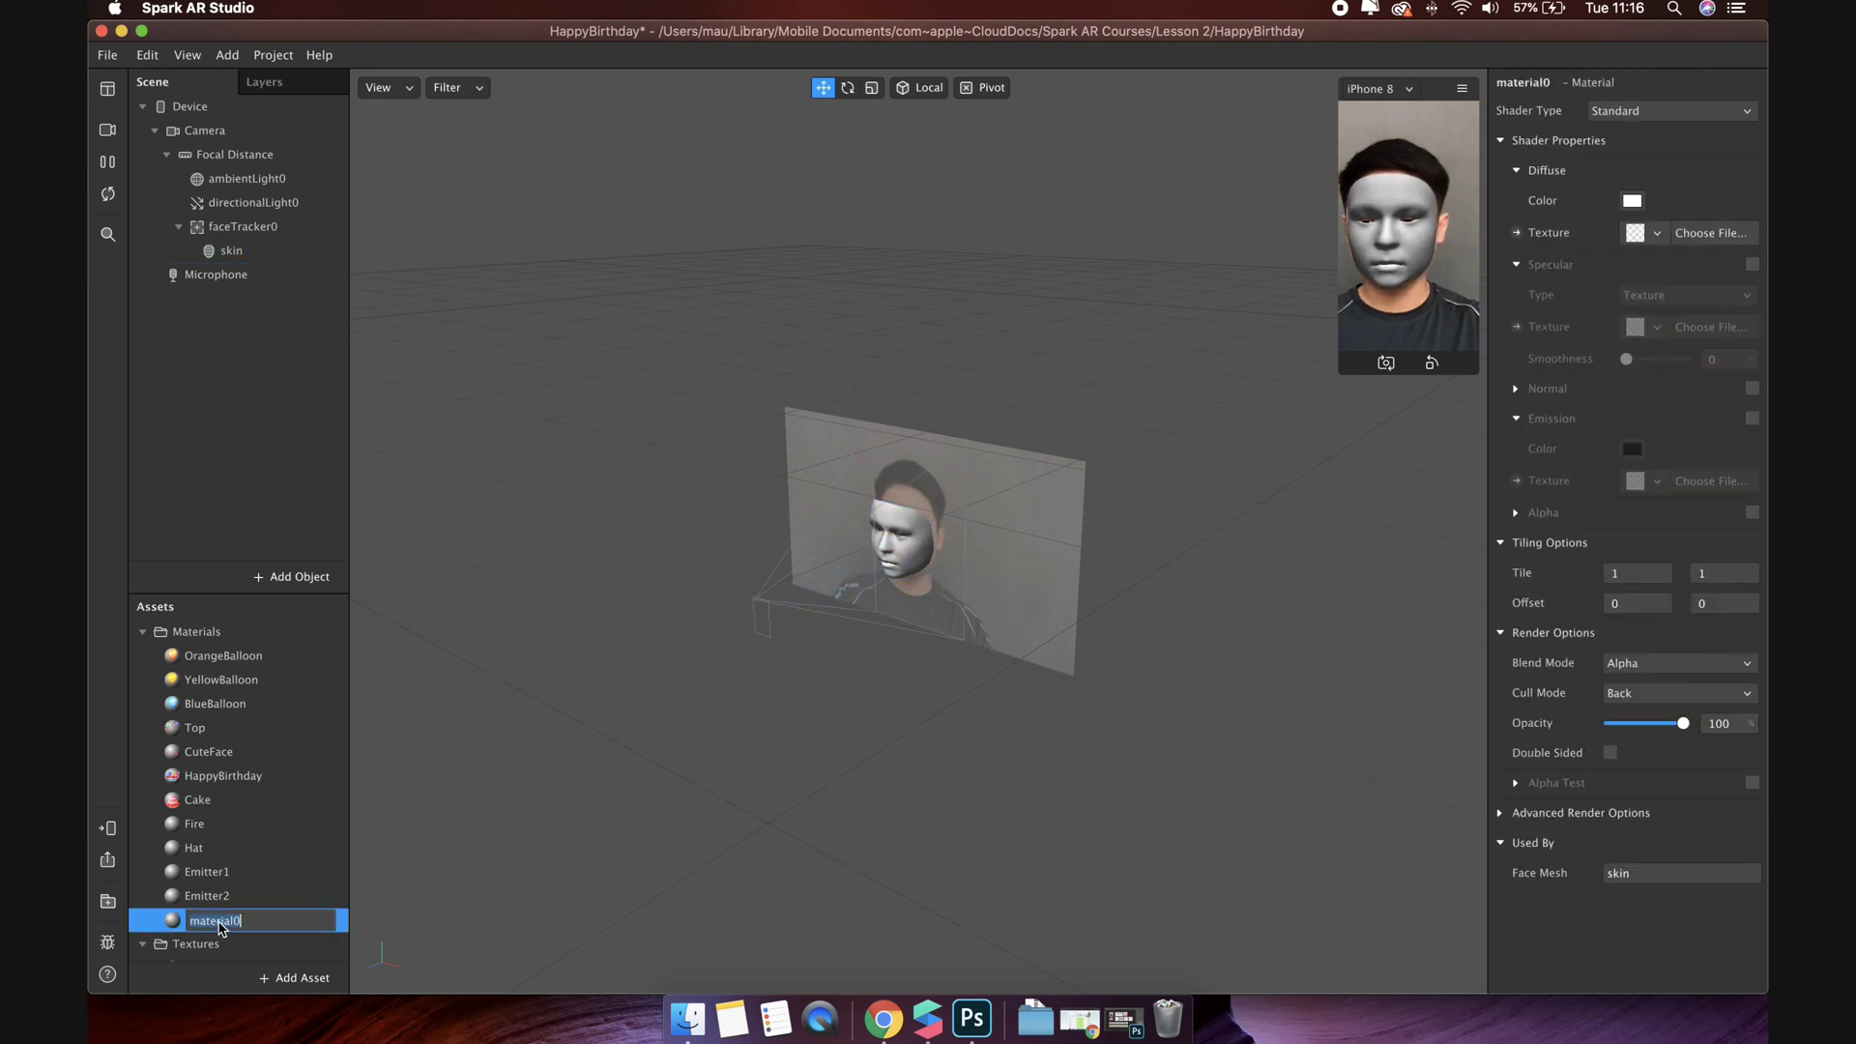
text(skin_smoot)
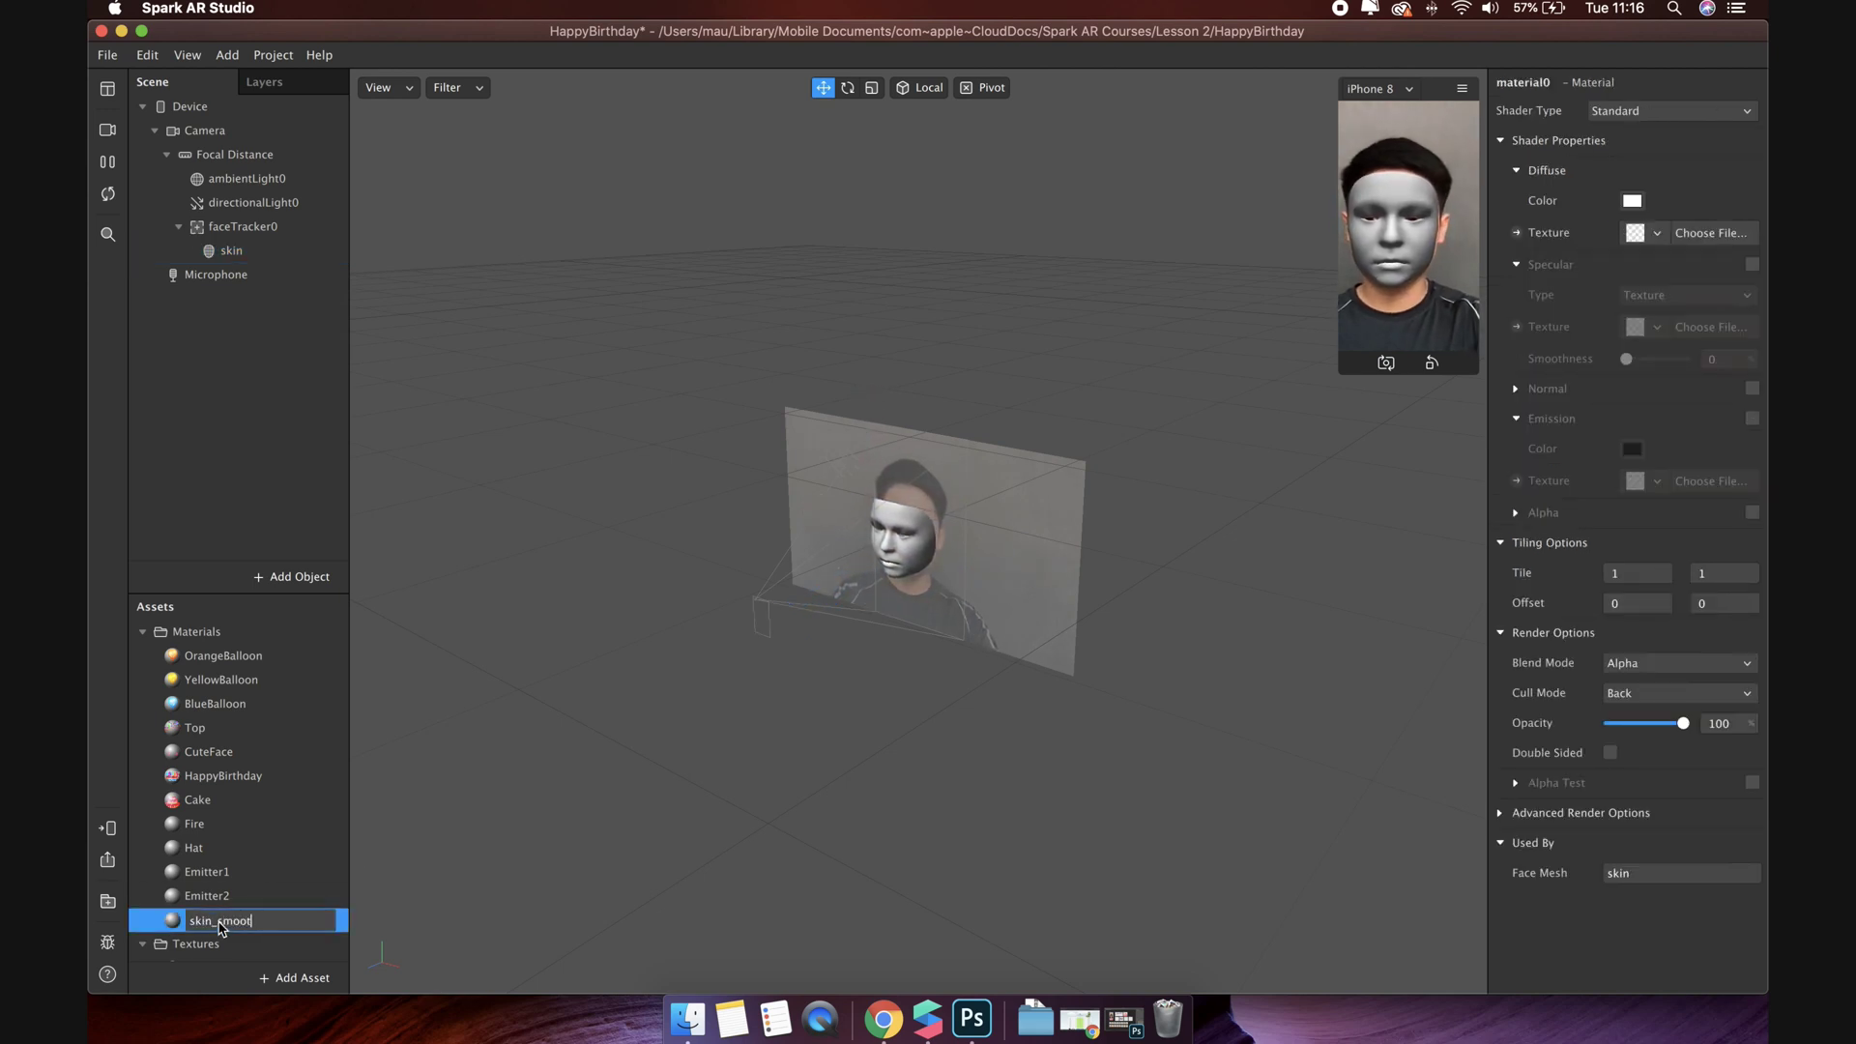
text(h)
key(Return)
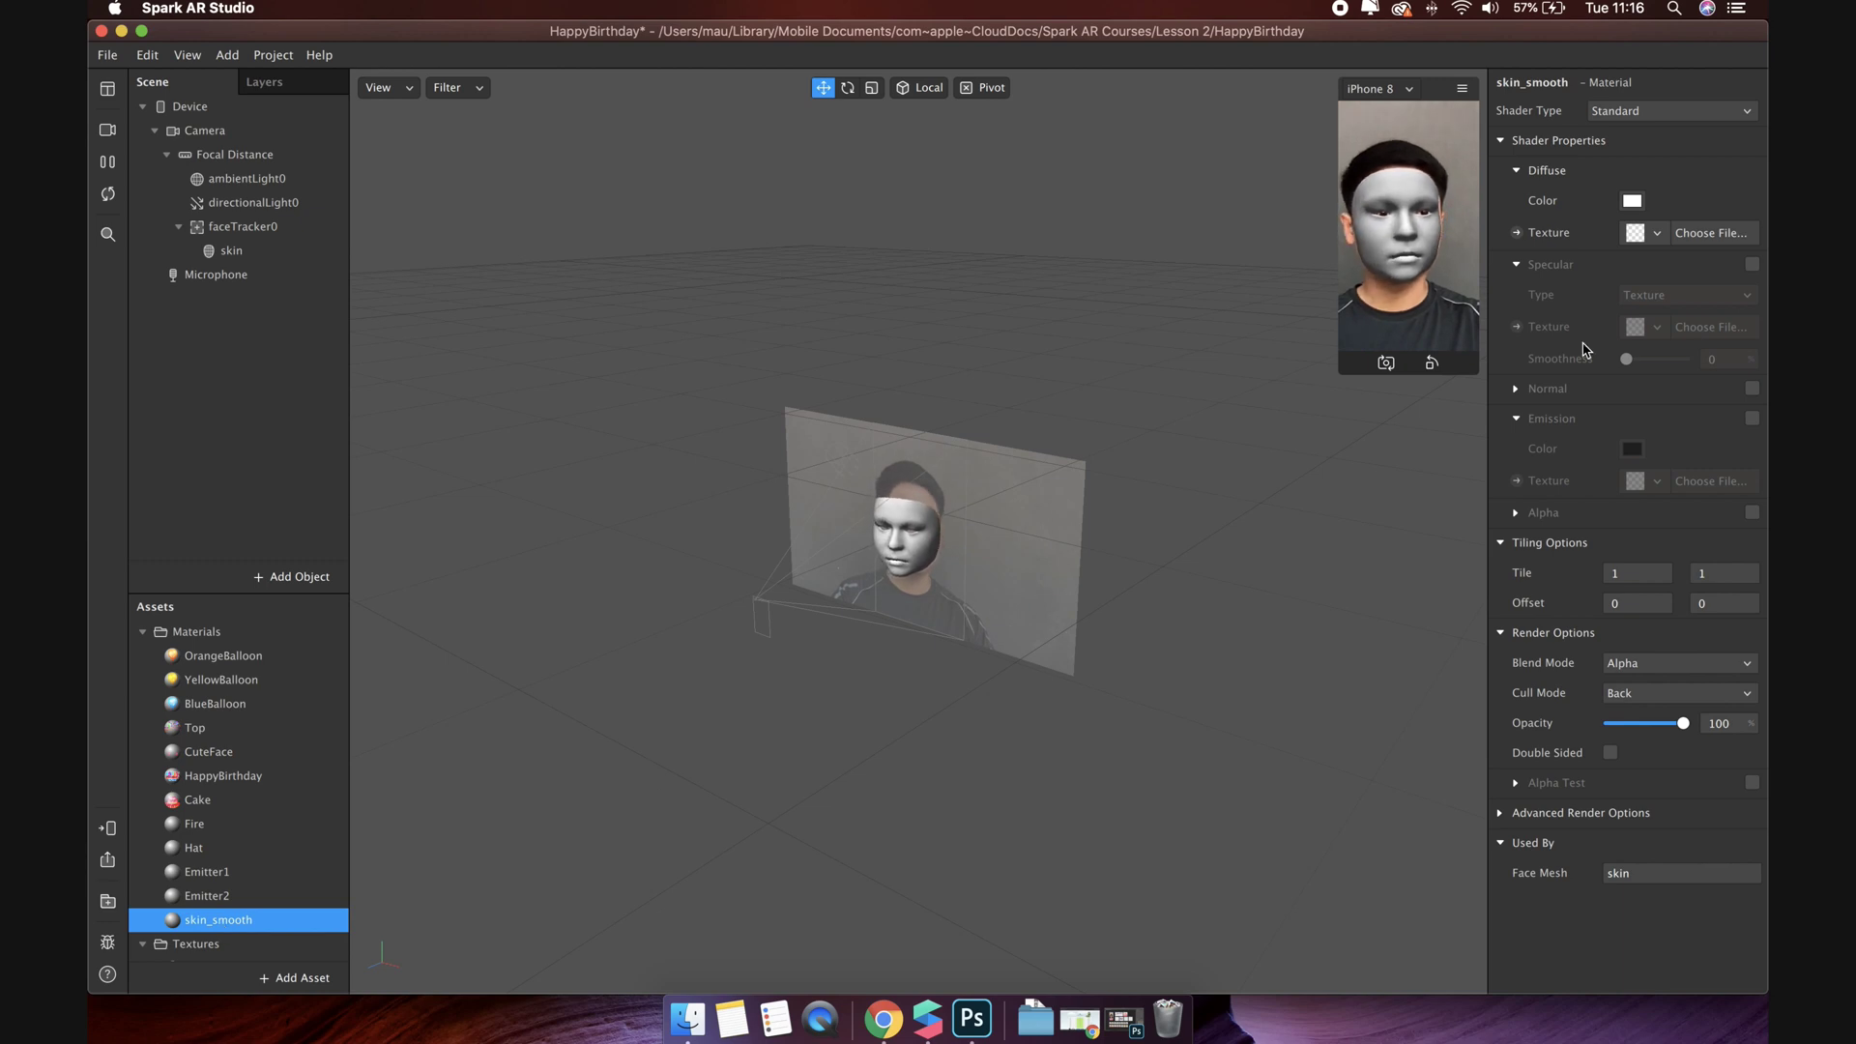
click(1667, 112)
click(1655, 242)
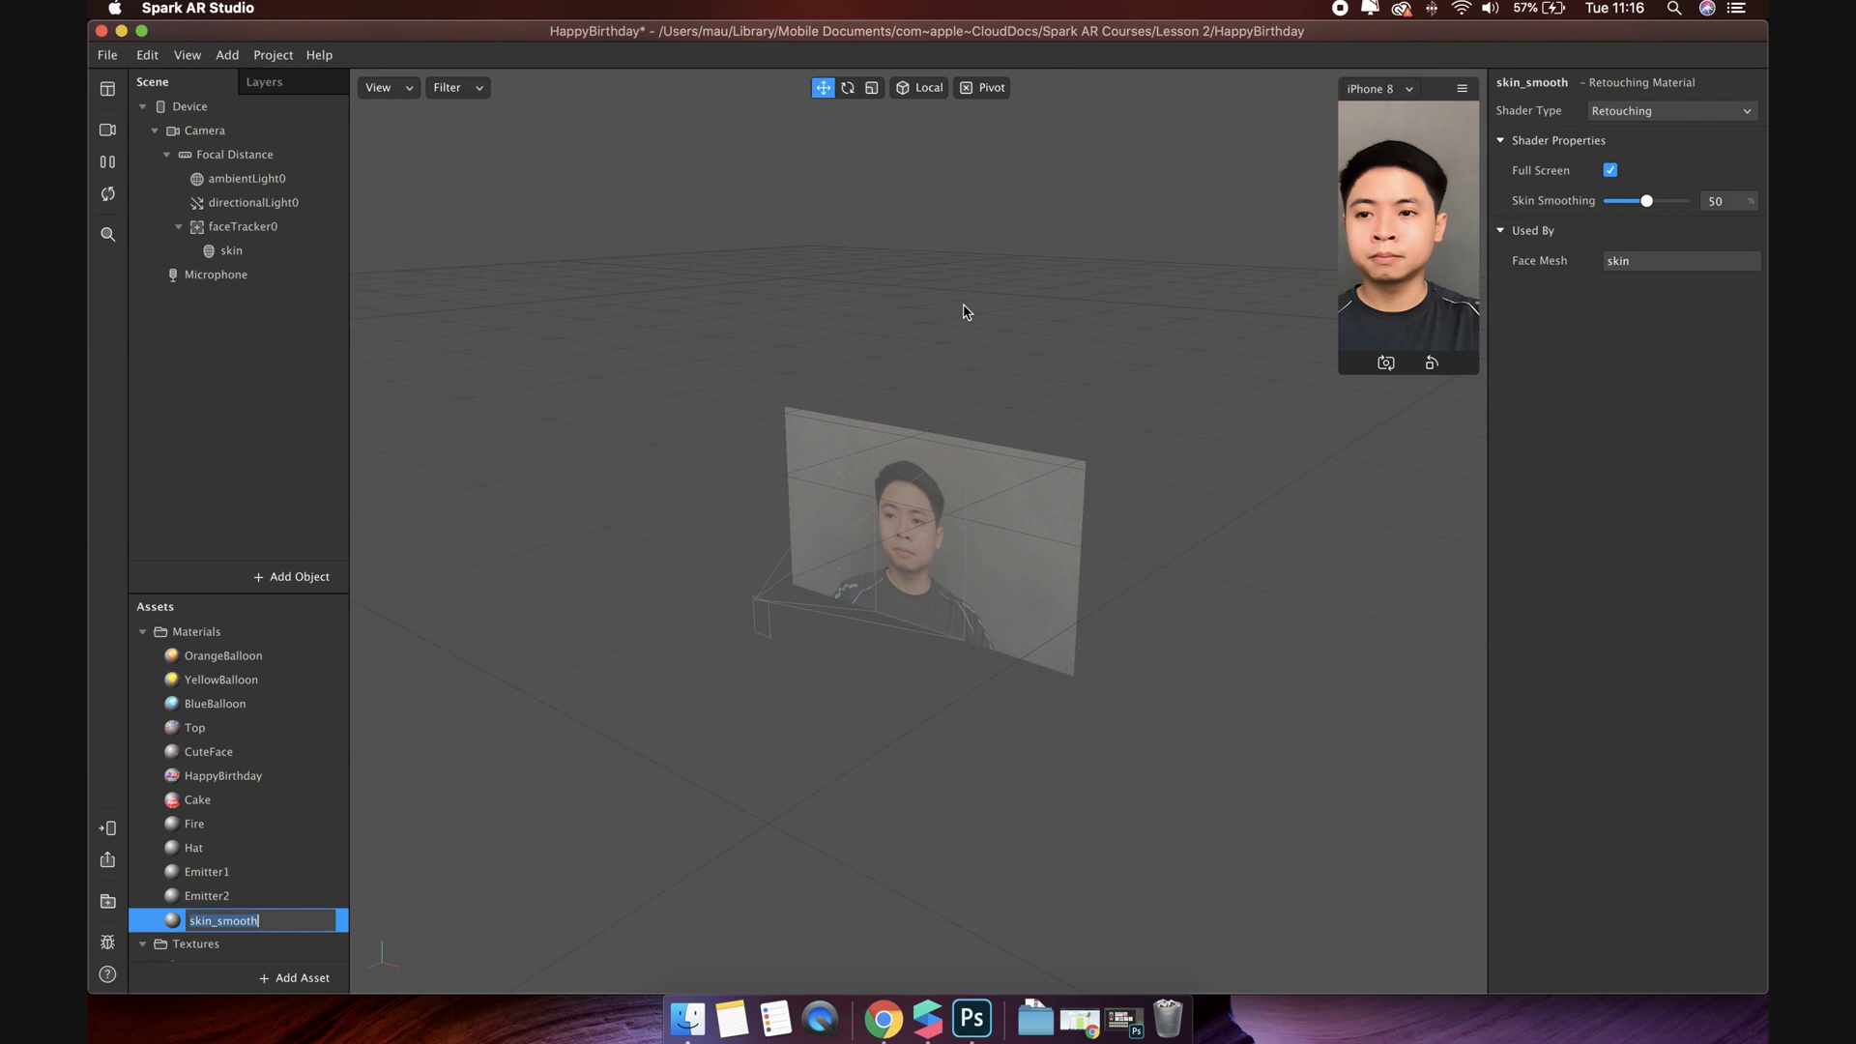
click(275, 229)
Step: Add a plane under faceTracker0 with the CuteFace material
right_click(270, 232)
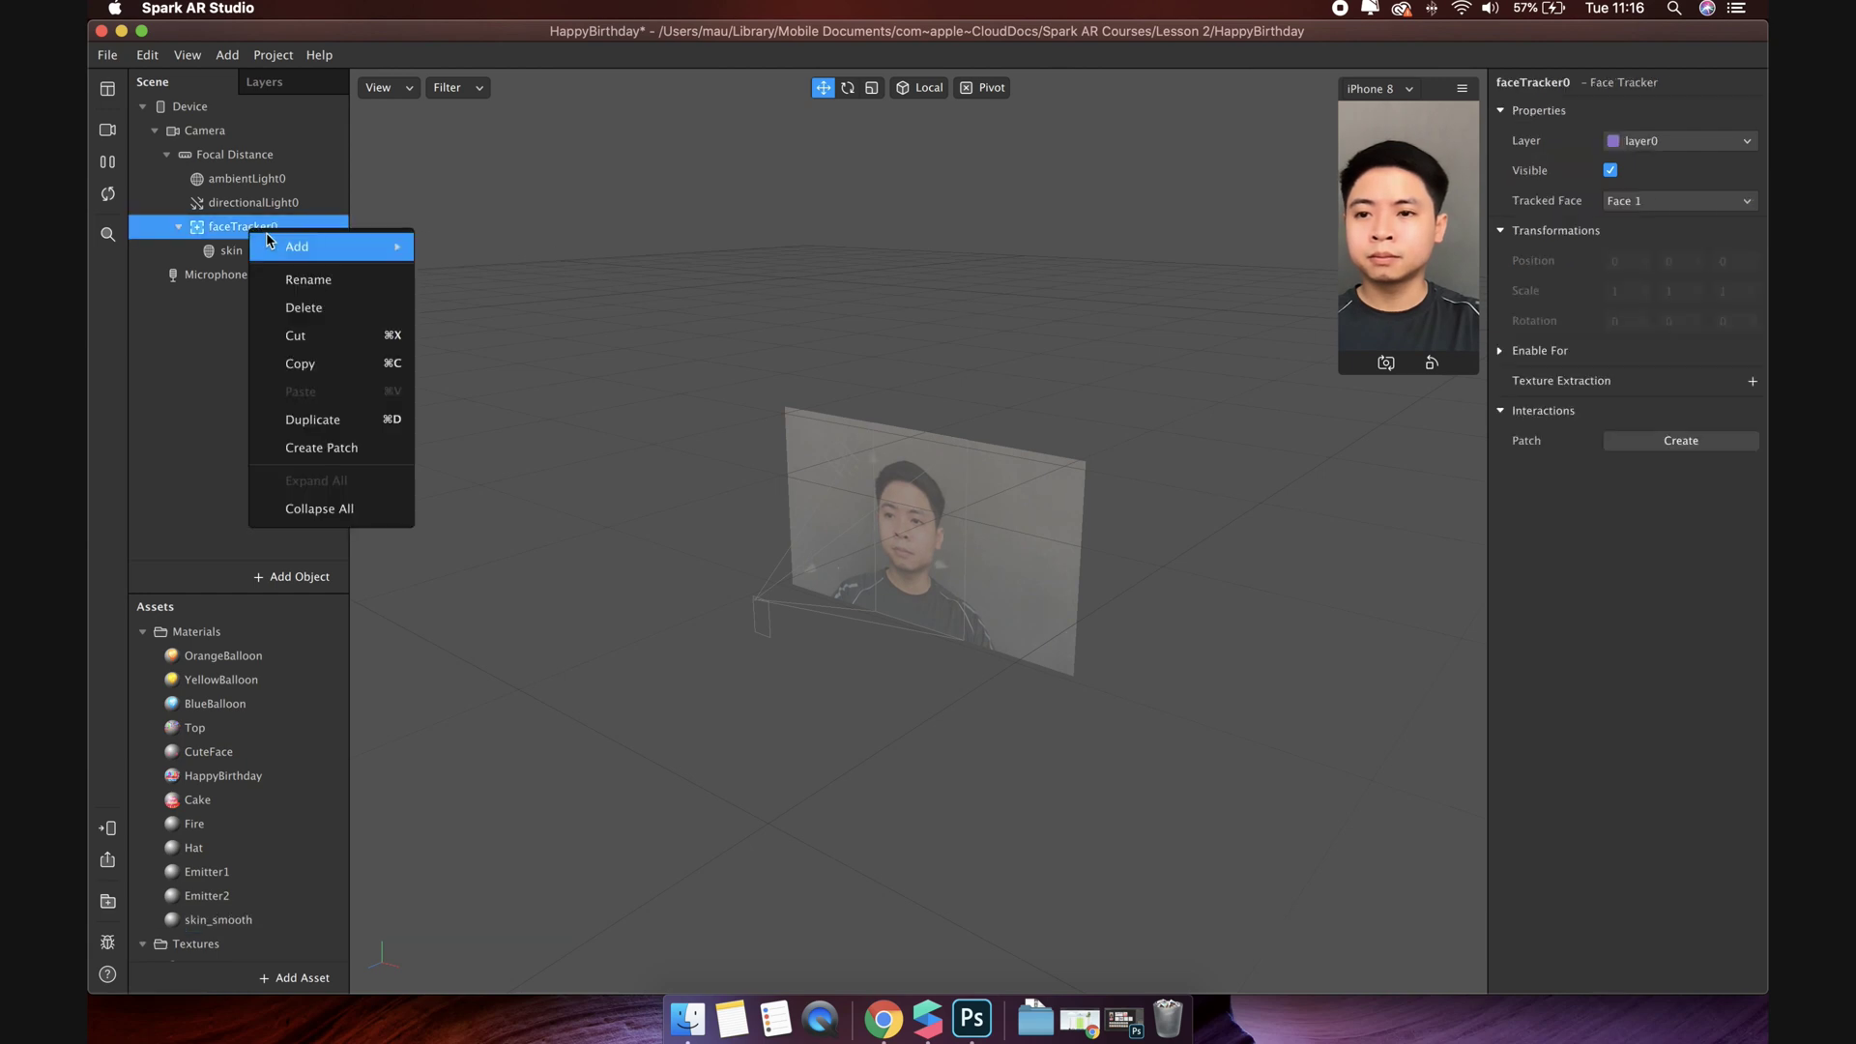
mouse_move(287, 243)
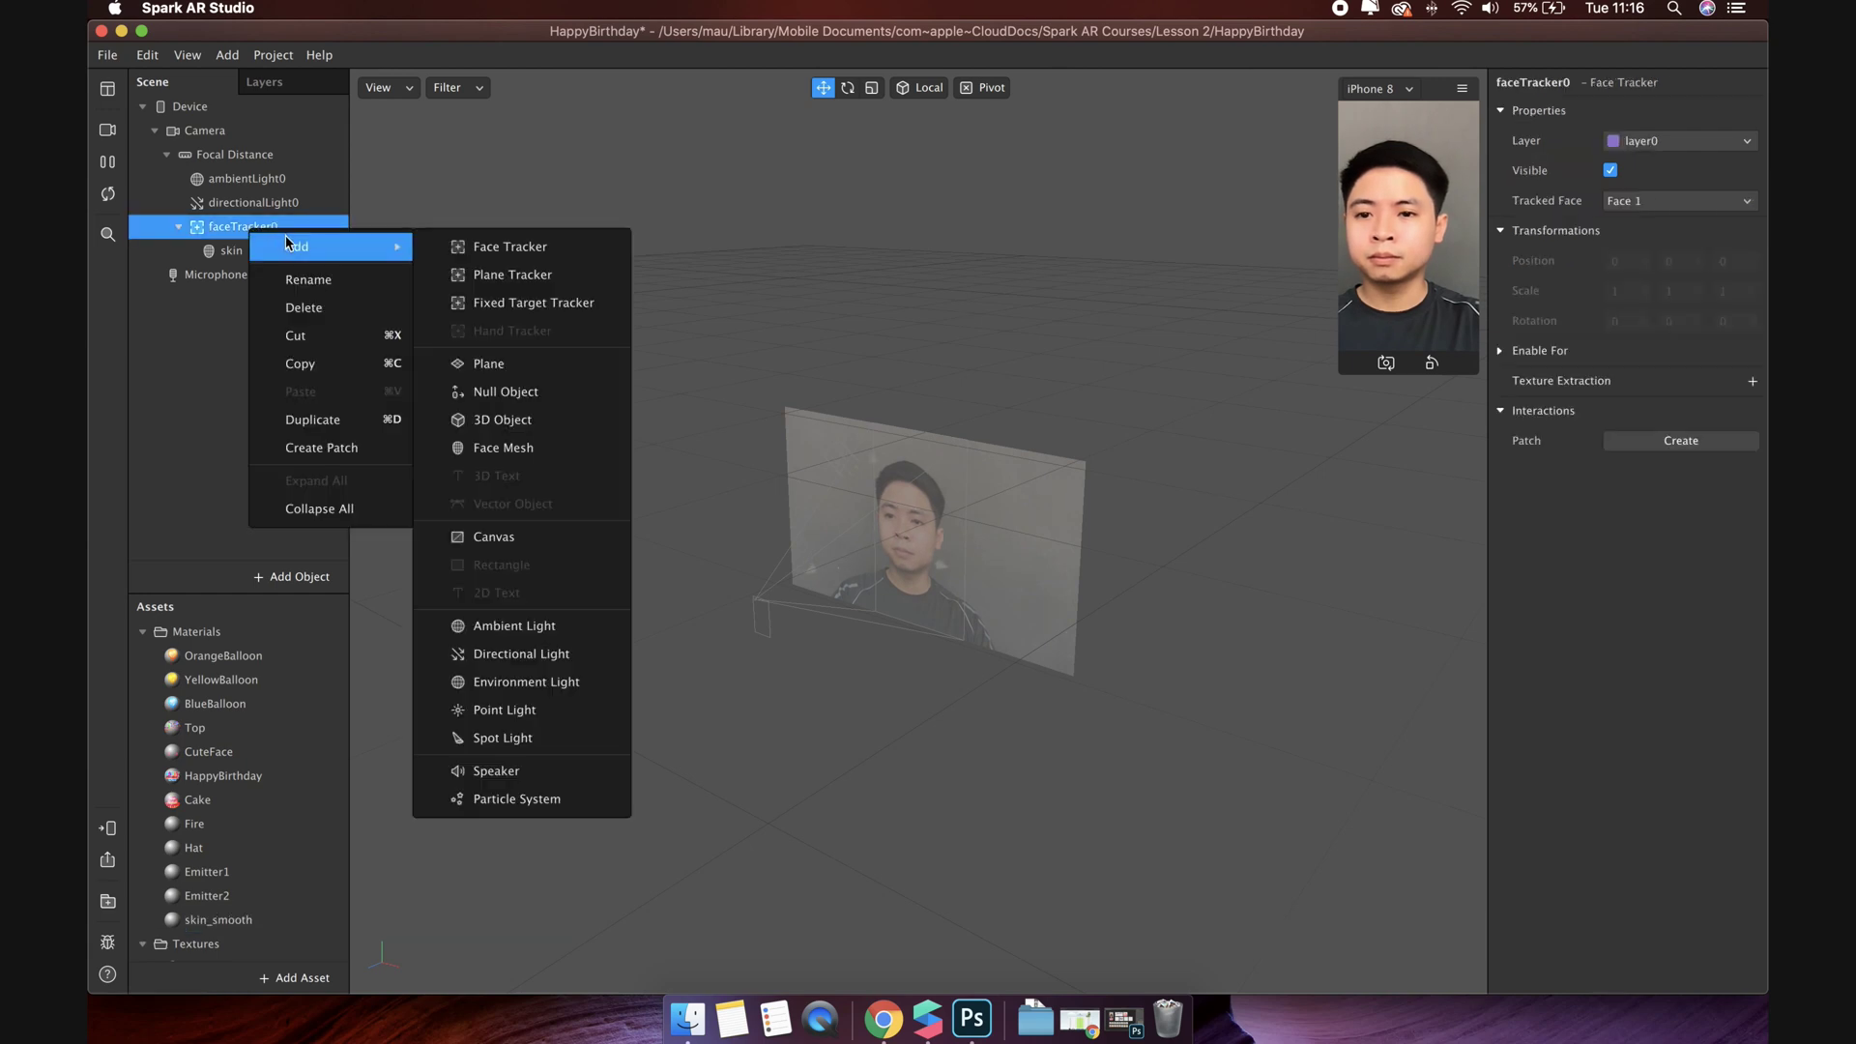
click(495, 367)
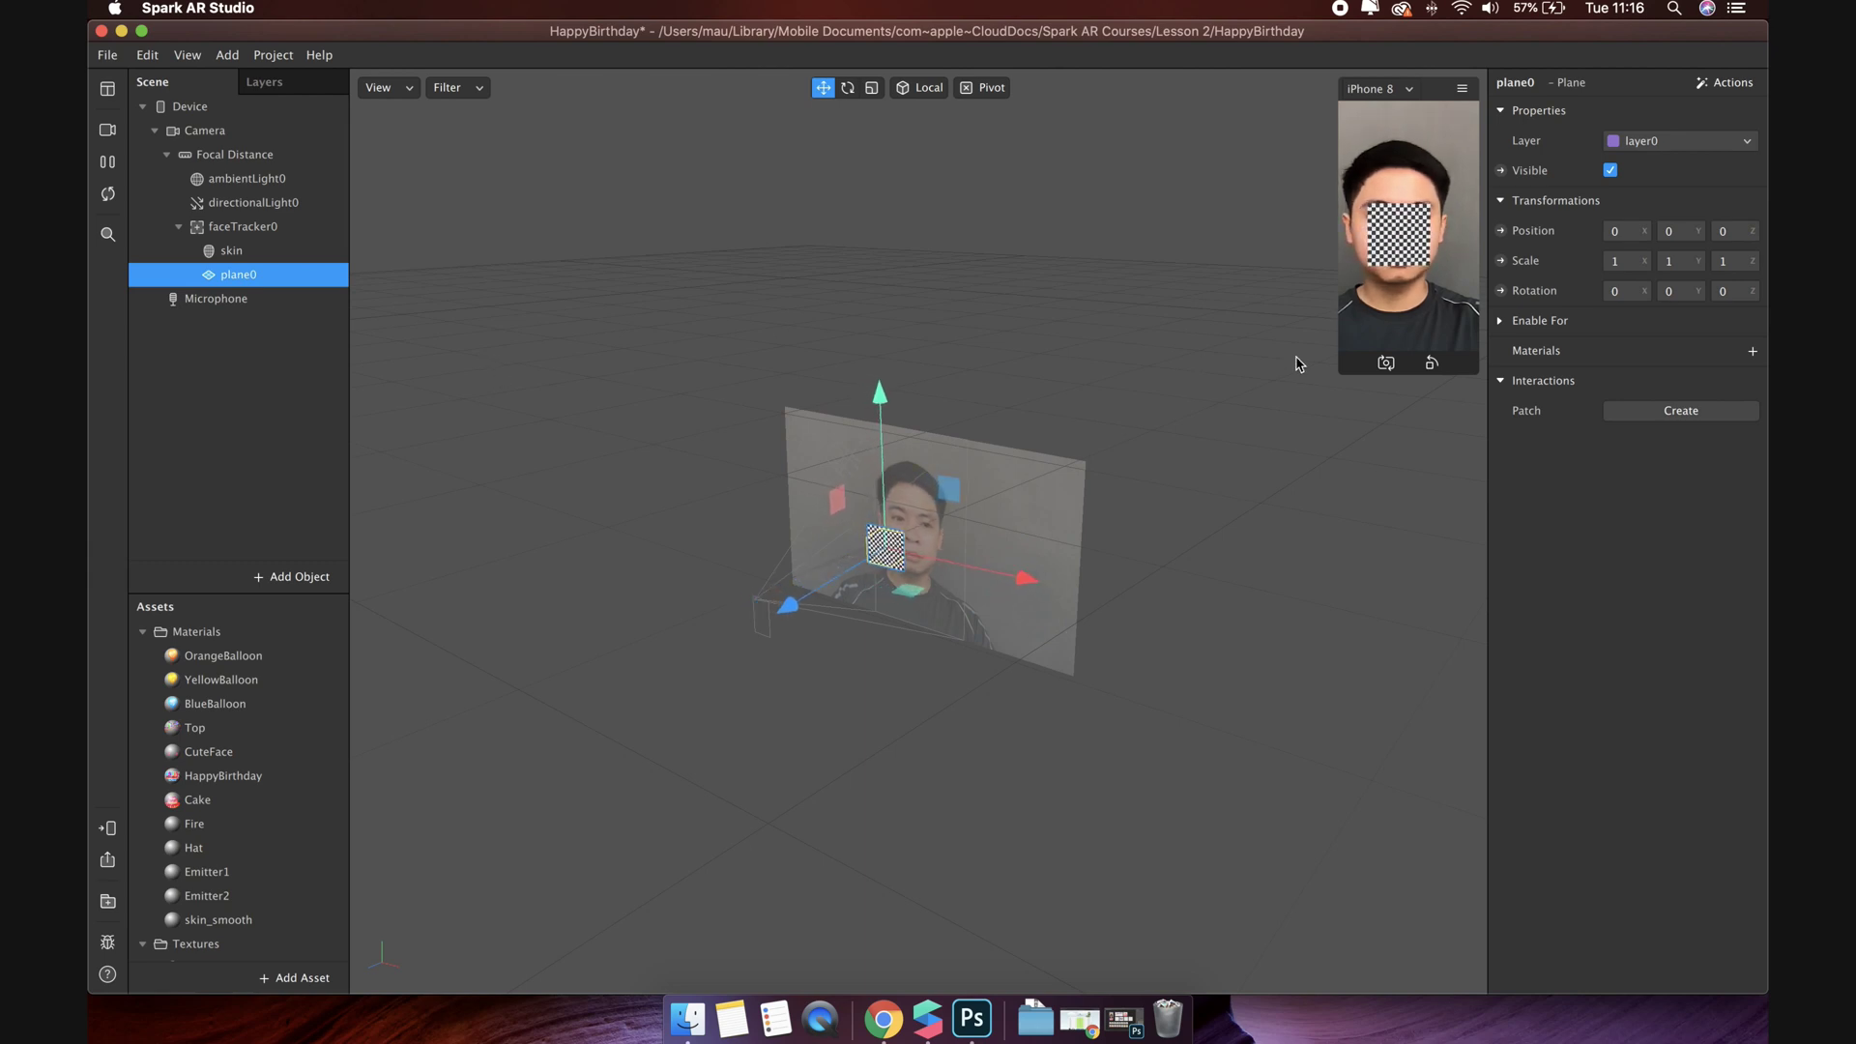
click(1752, 352)
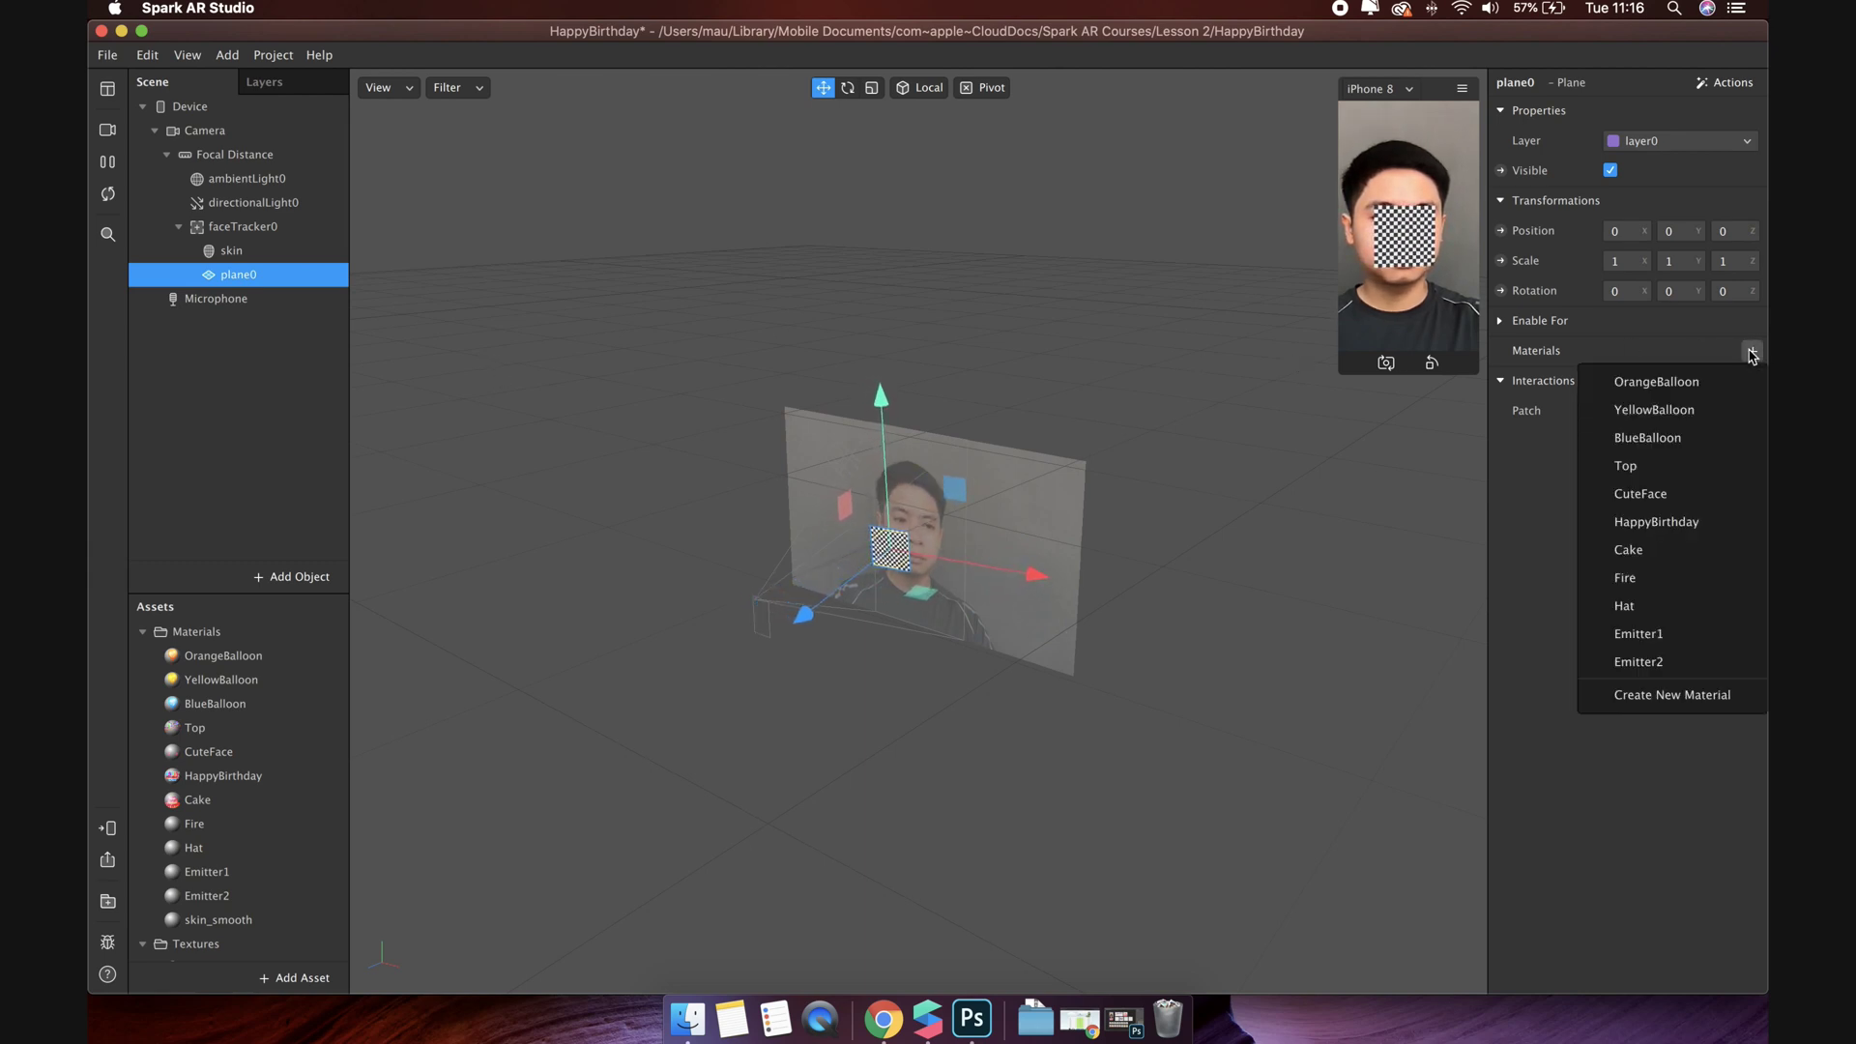
click(1683, 495)
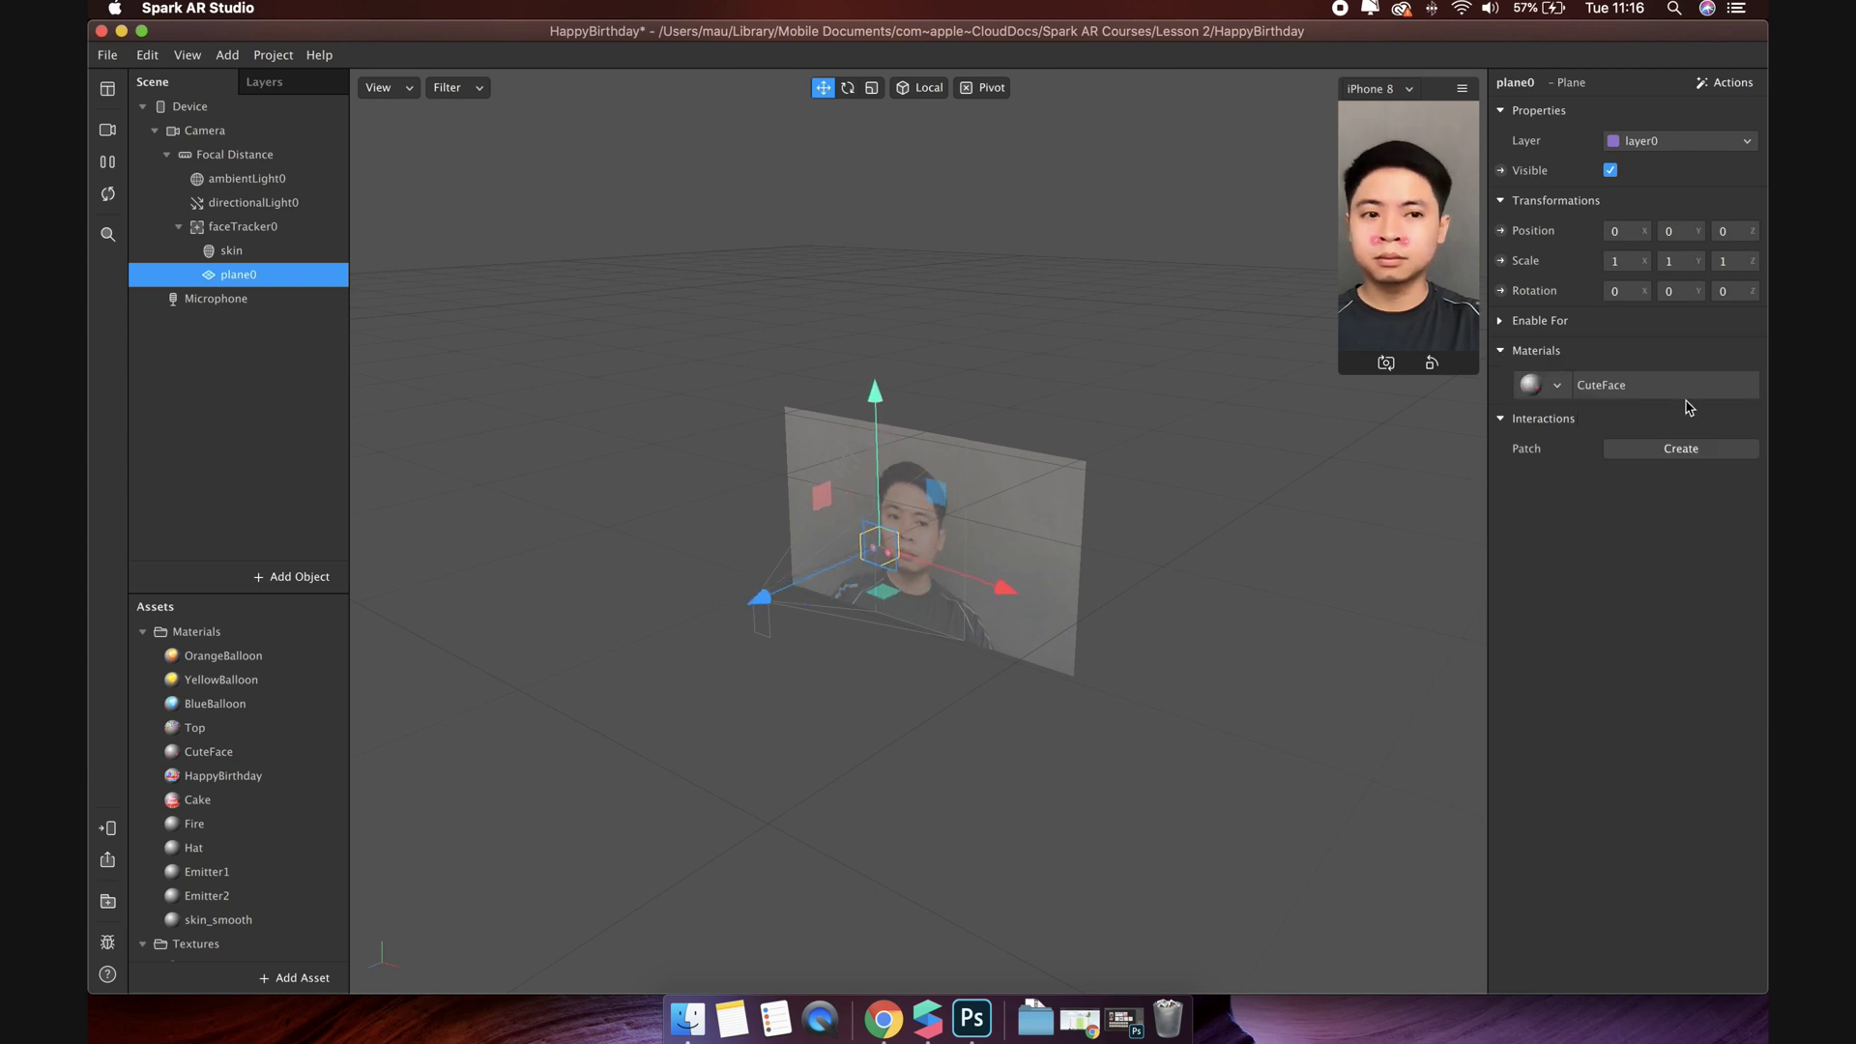
Step: Scale the plane to 2.2 by 1.8 and position it at 0, 0.02, 0.02
click(1619, 263)
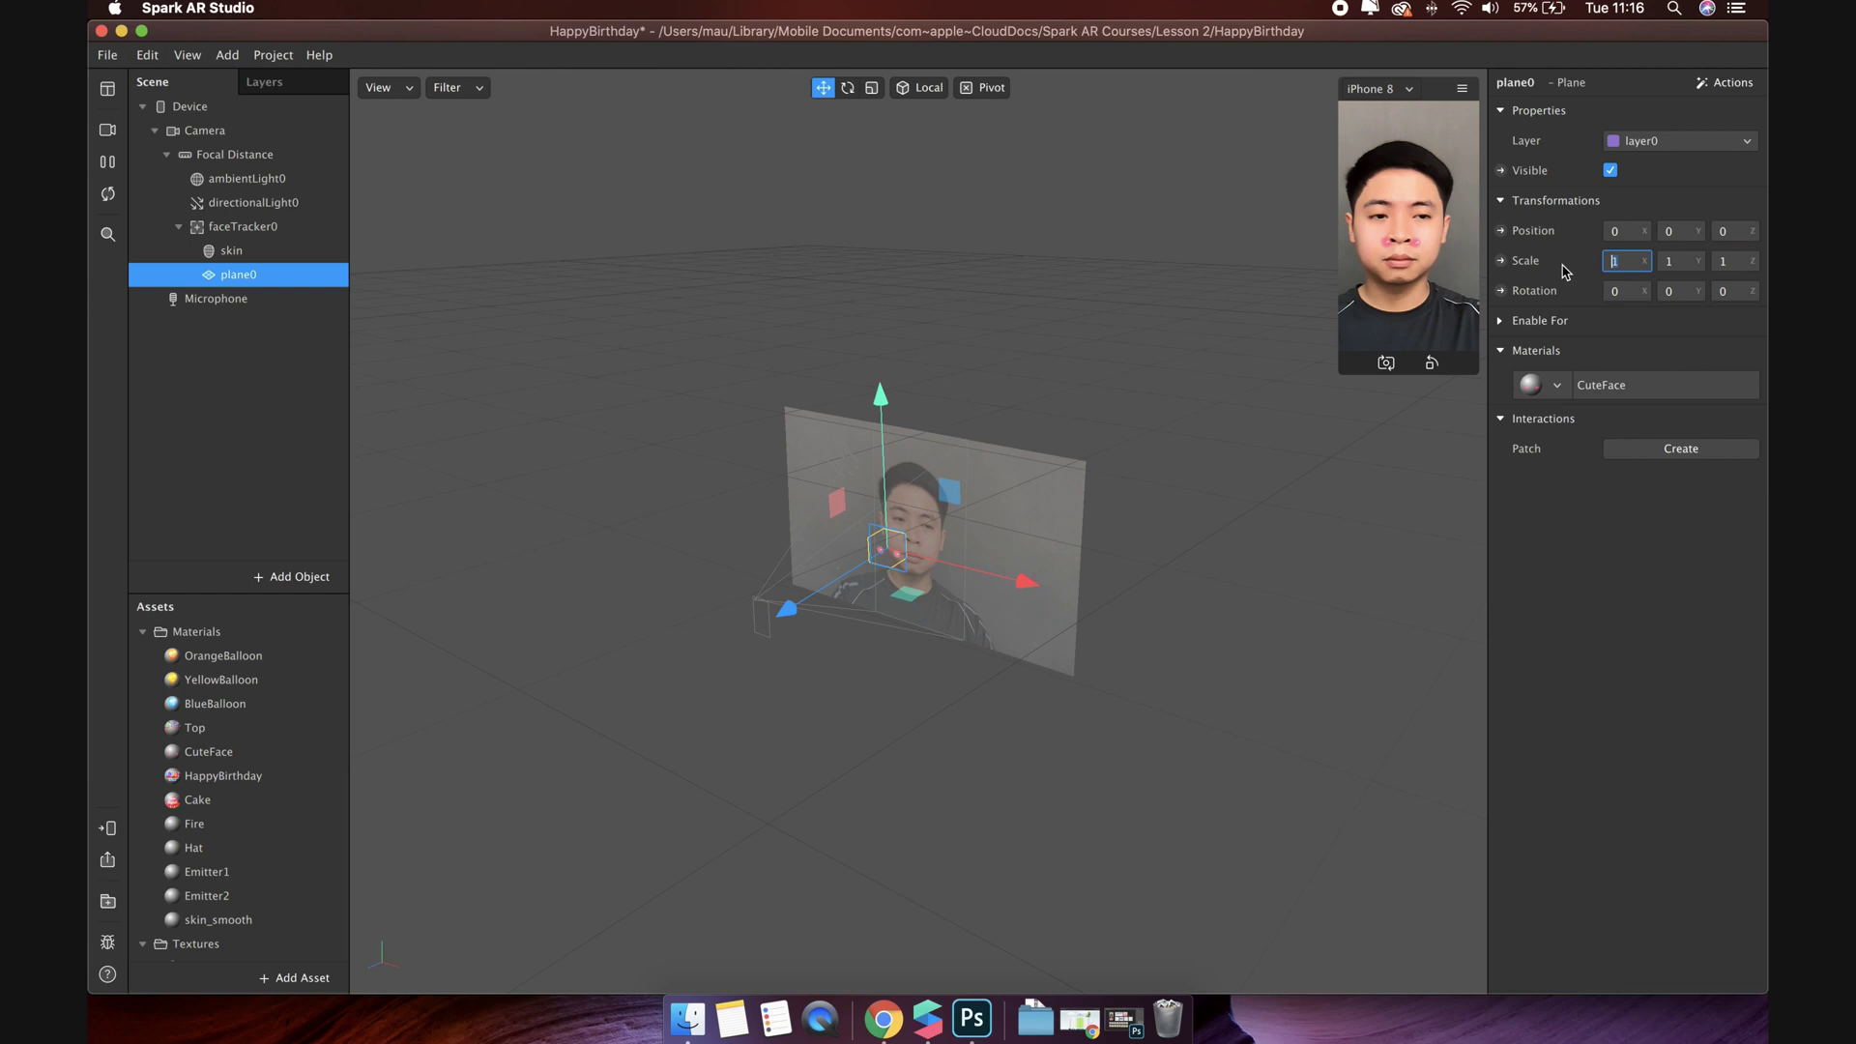
click(1682, 262)
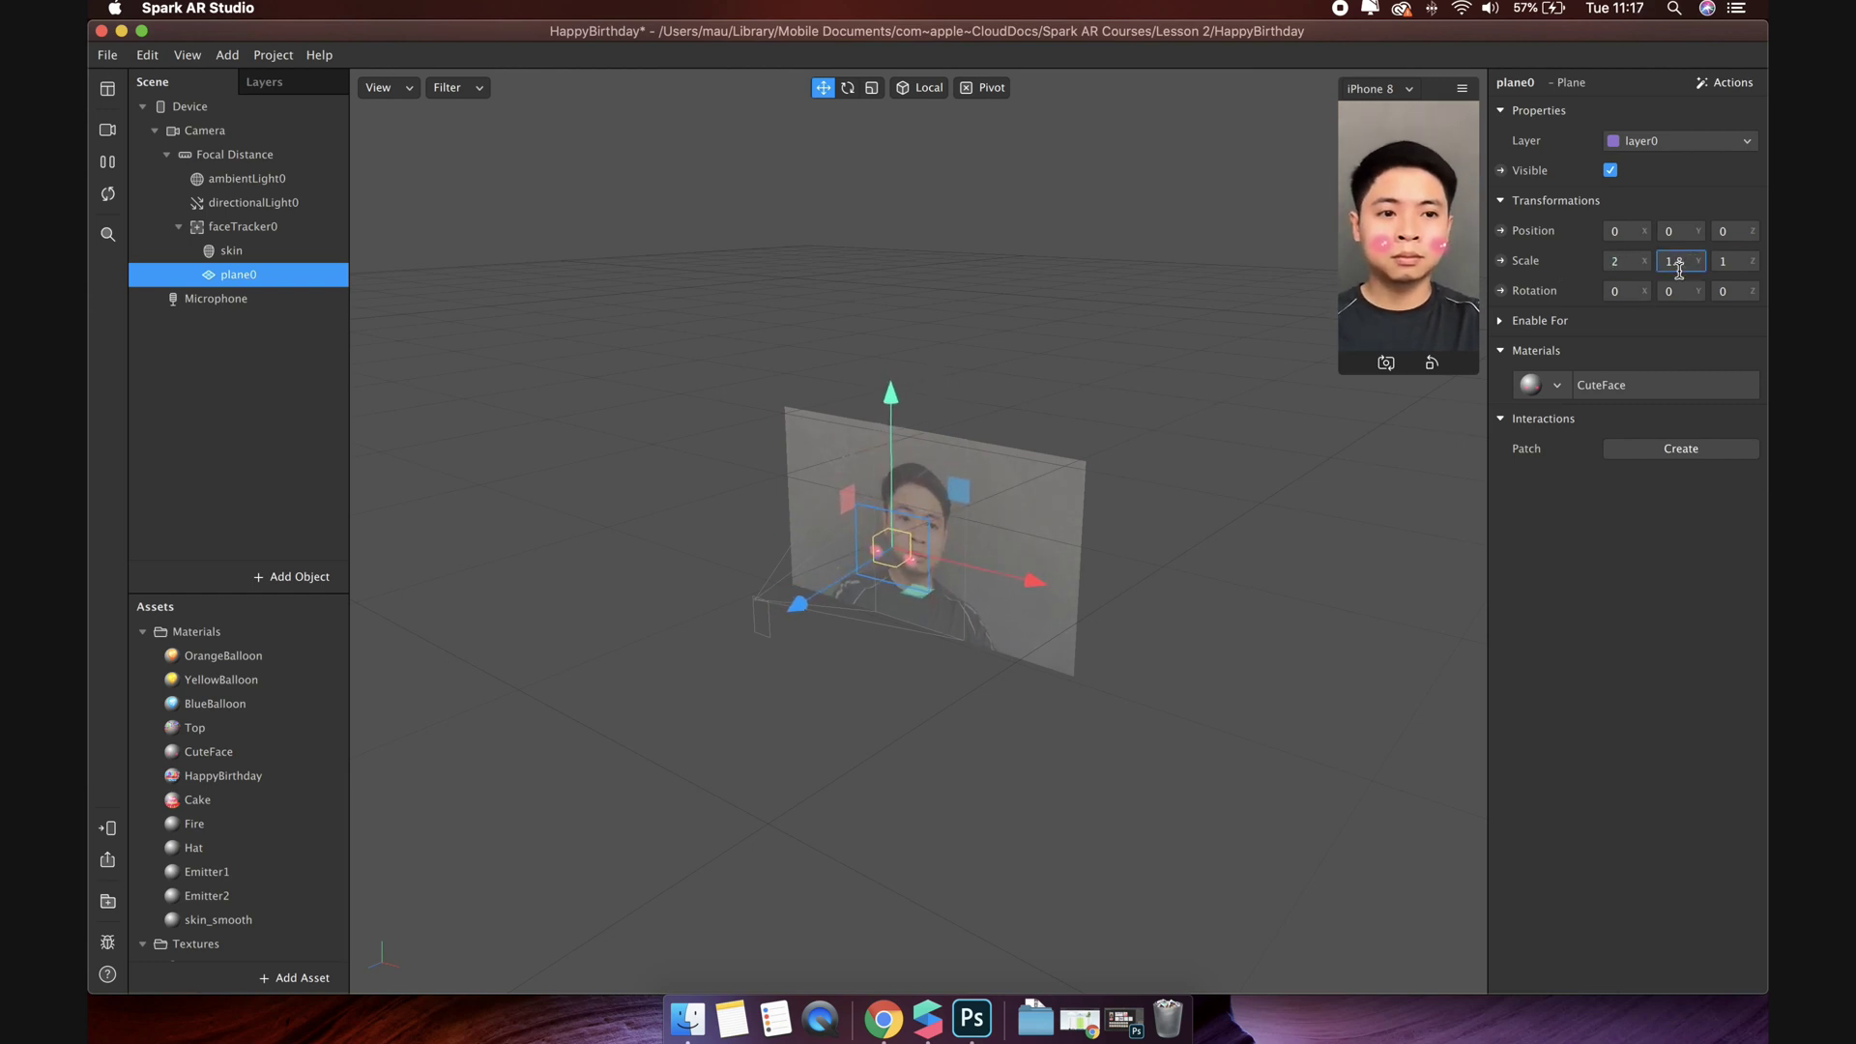
click(1679, 232)
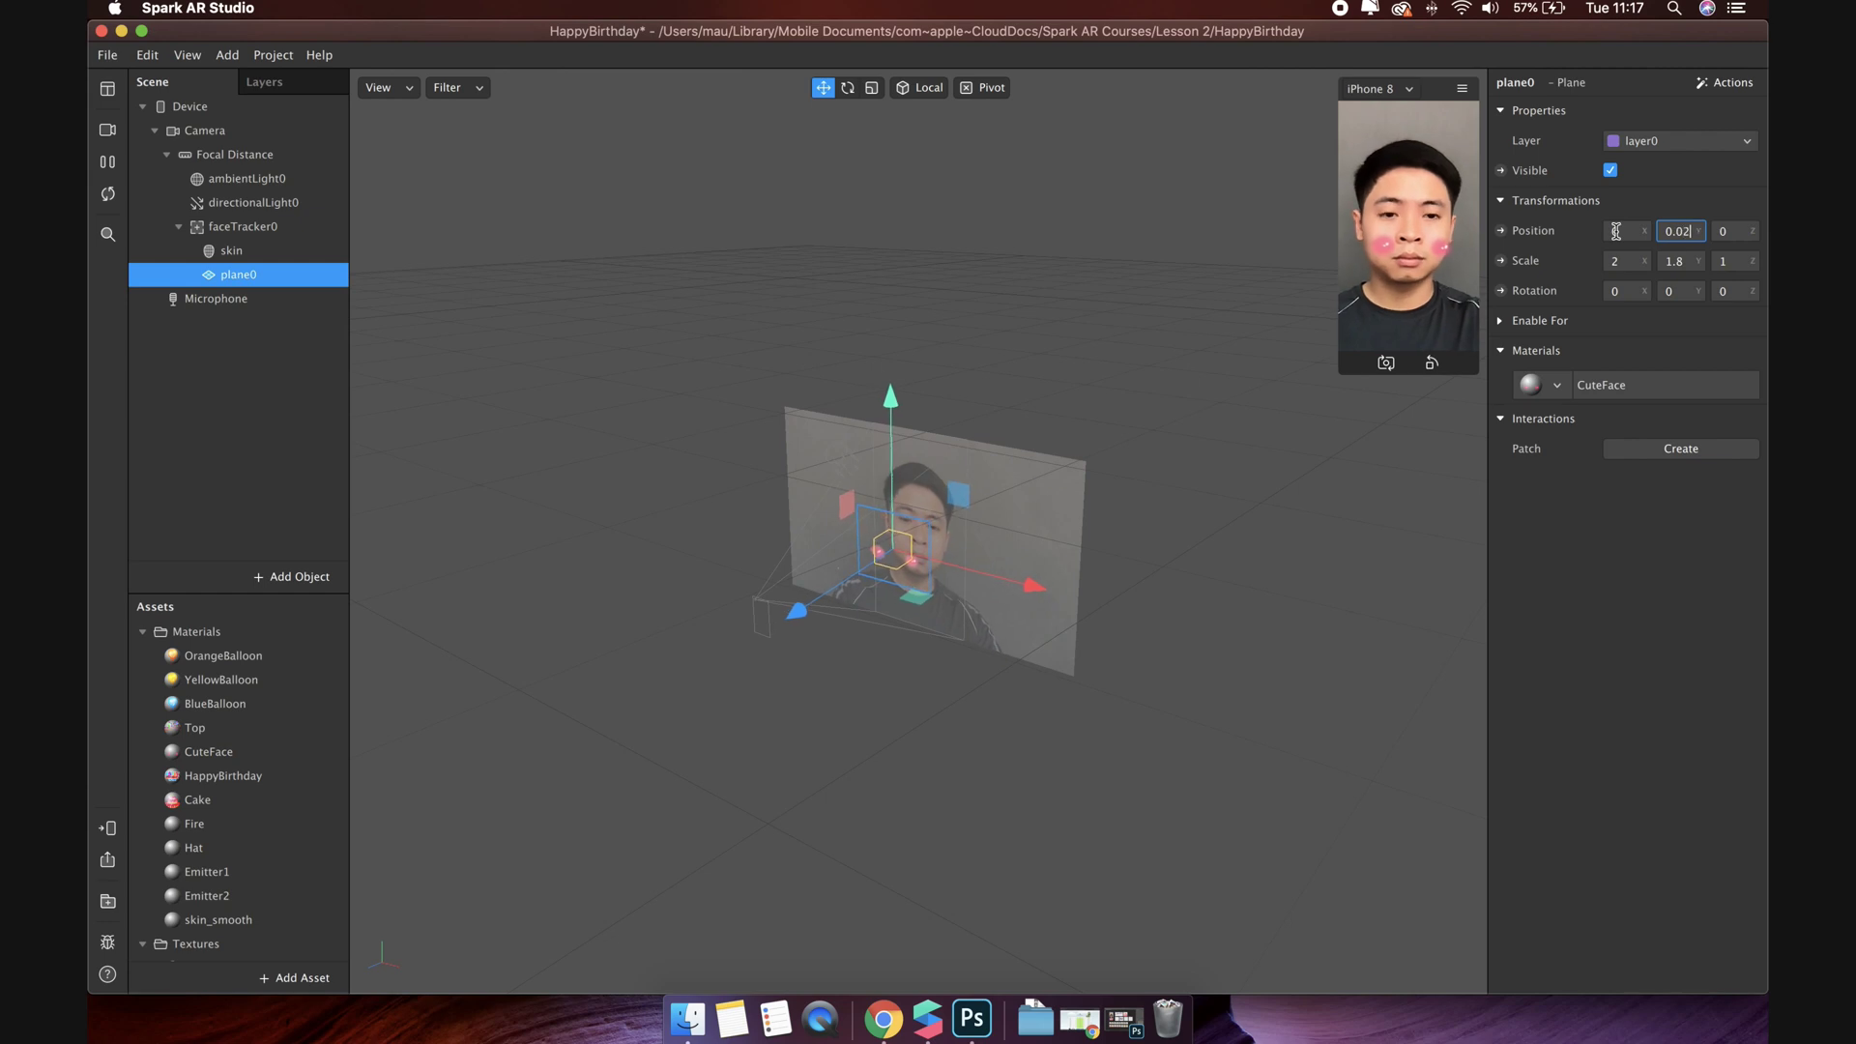
key(Return)
click(1736, 232)
text(-0.0)
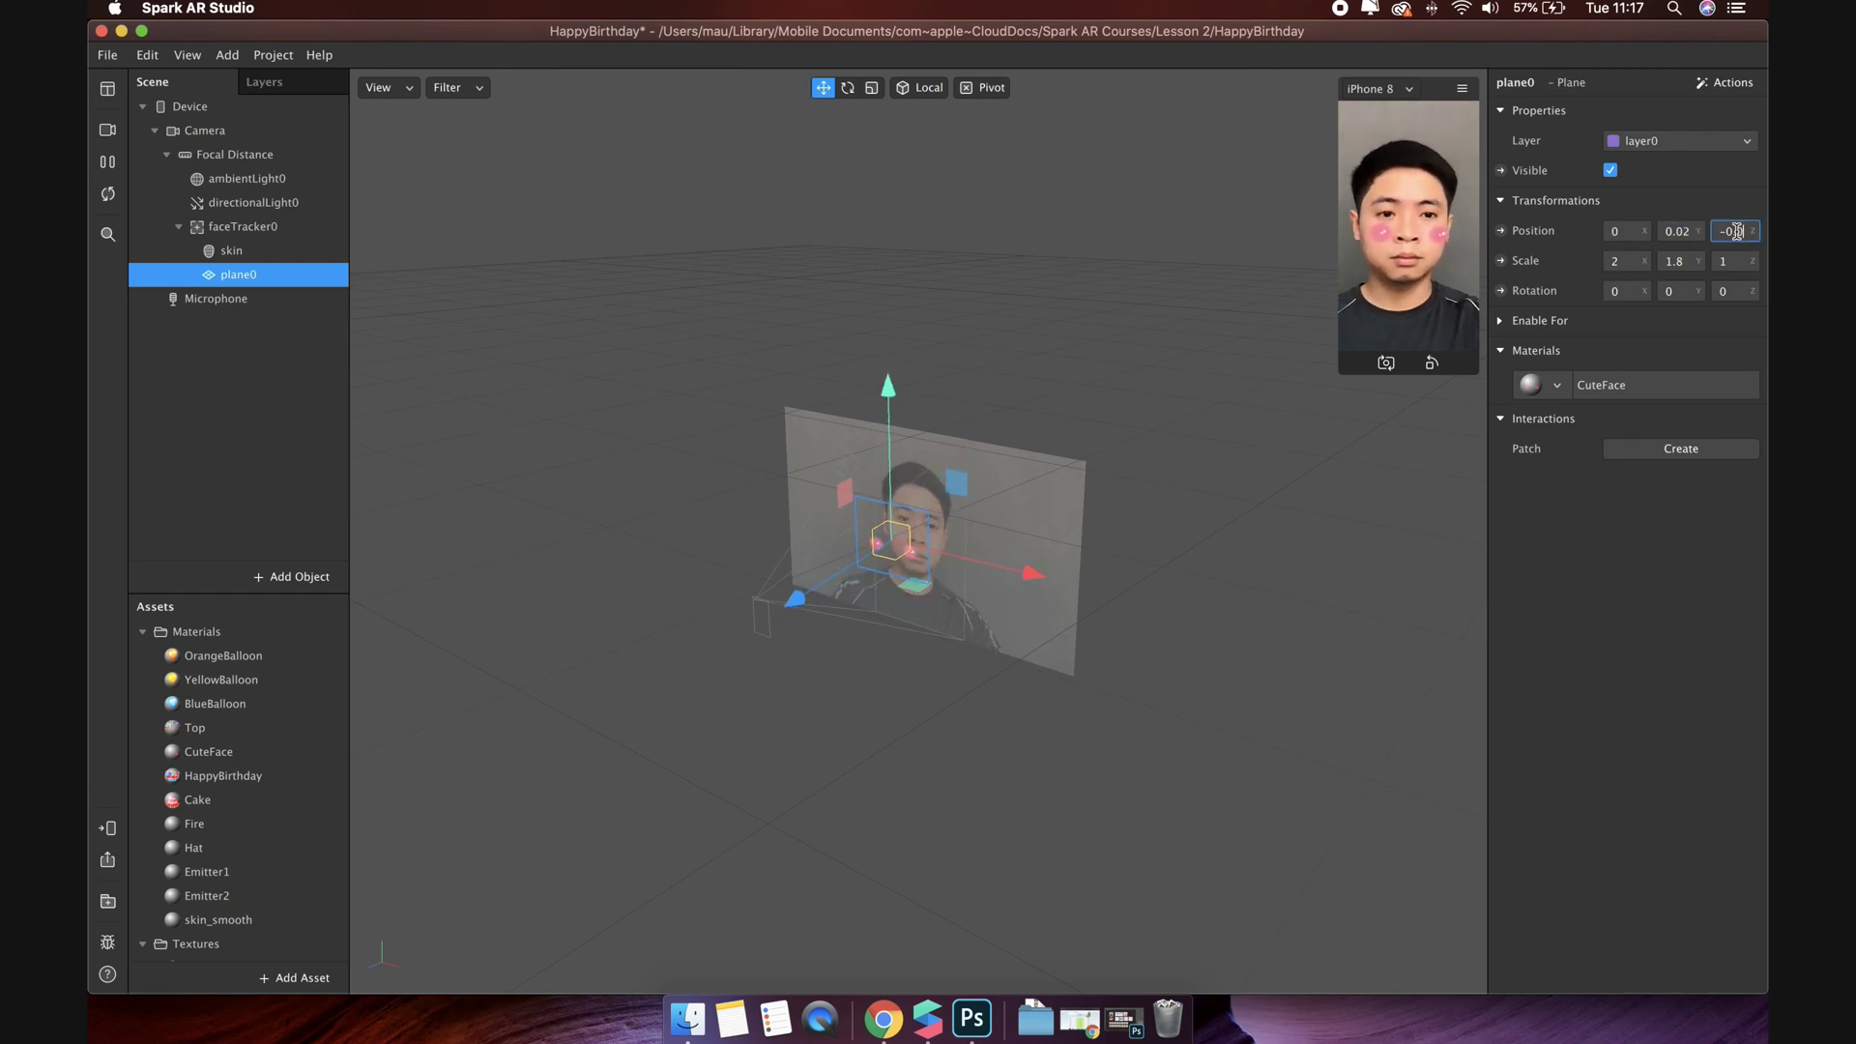
text(5)
key(Return)
click(1620, 262)
text(2.2)
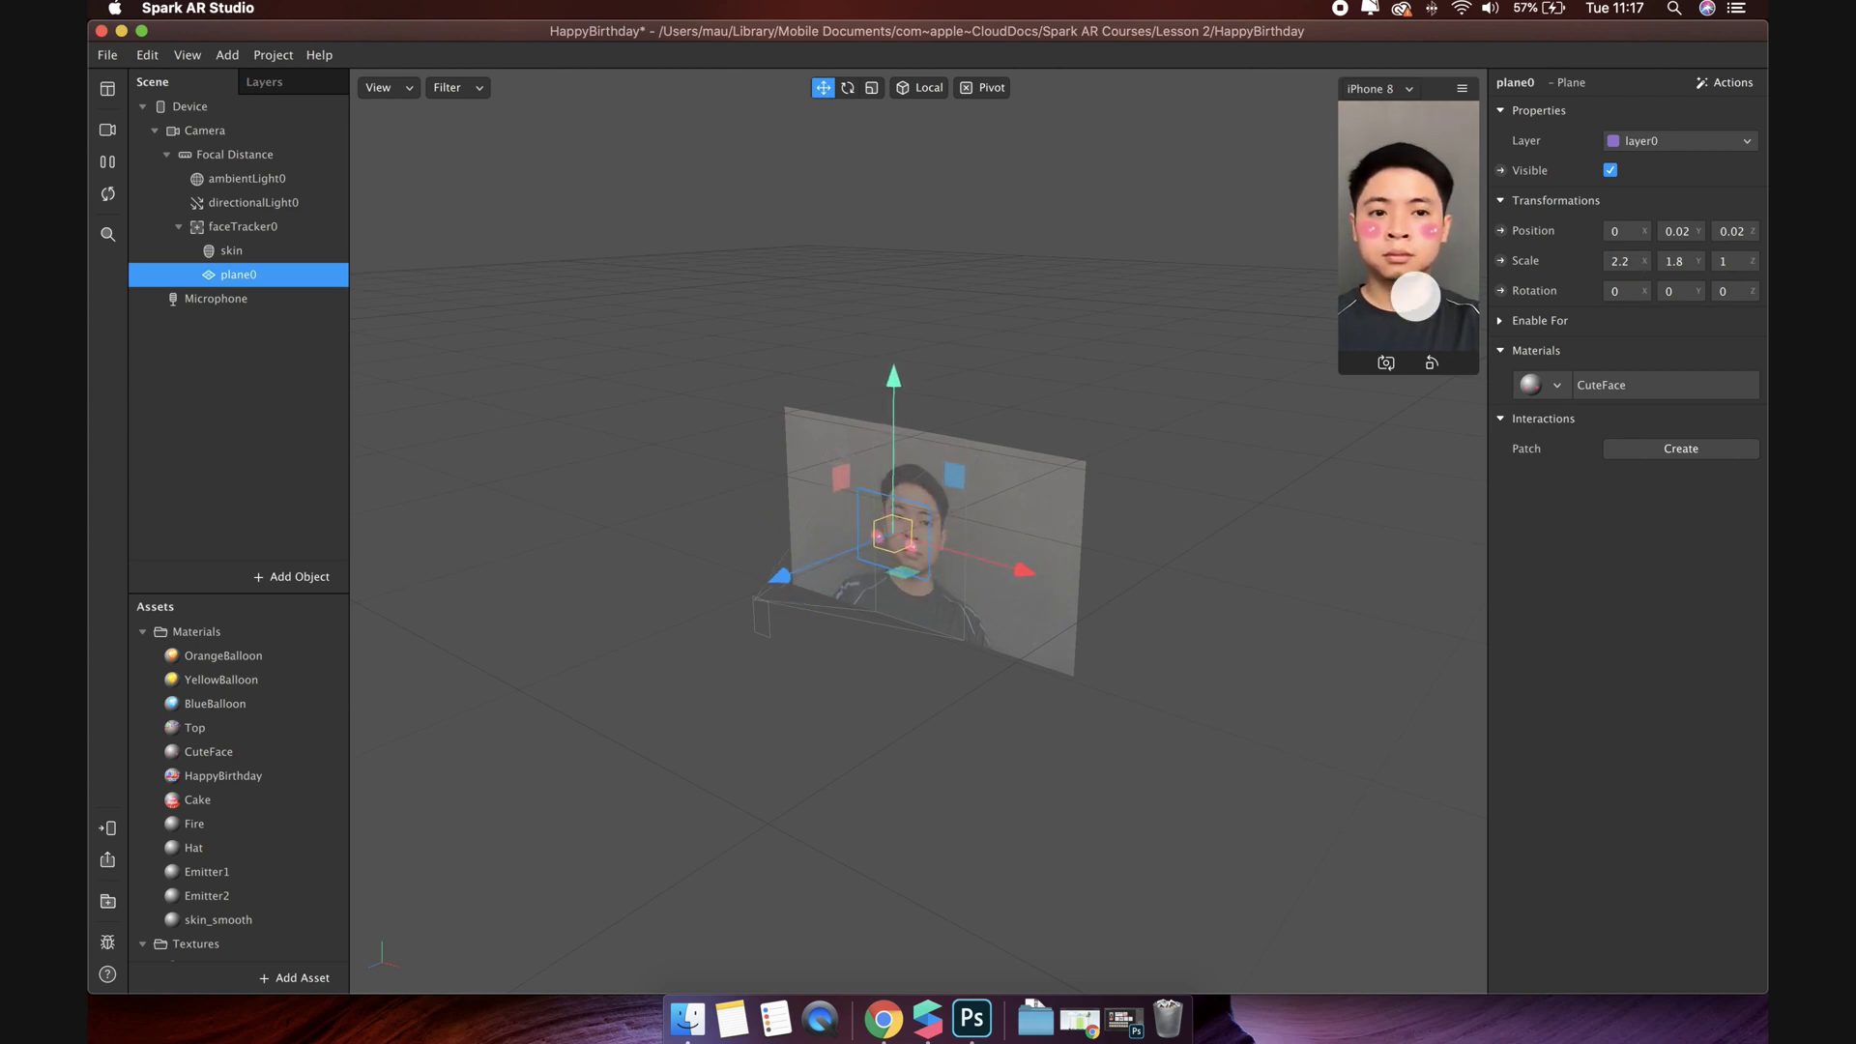
Step: Rename plane0 to cuteface
double_click(240, 276)
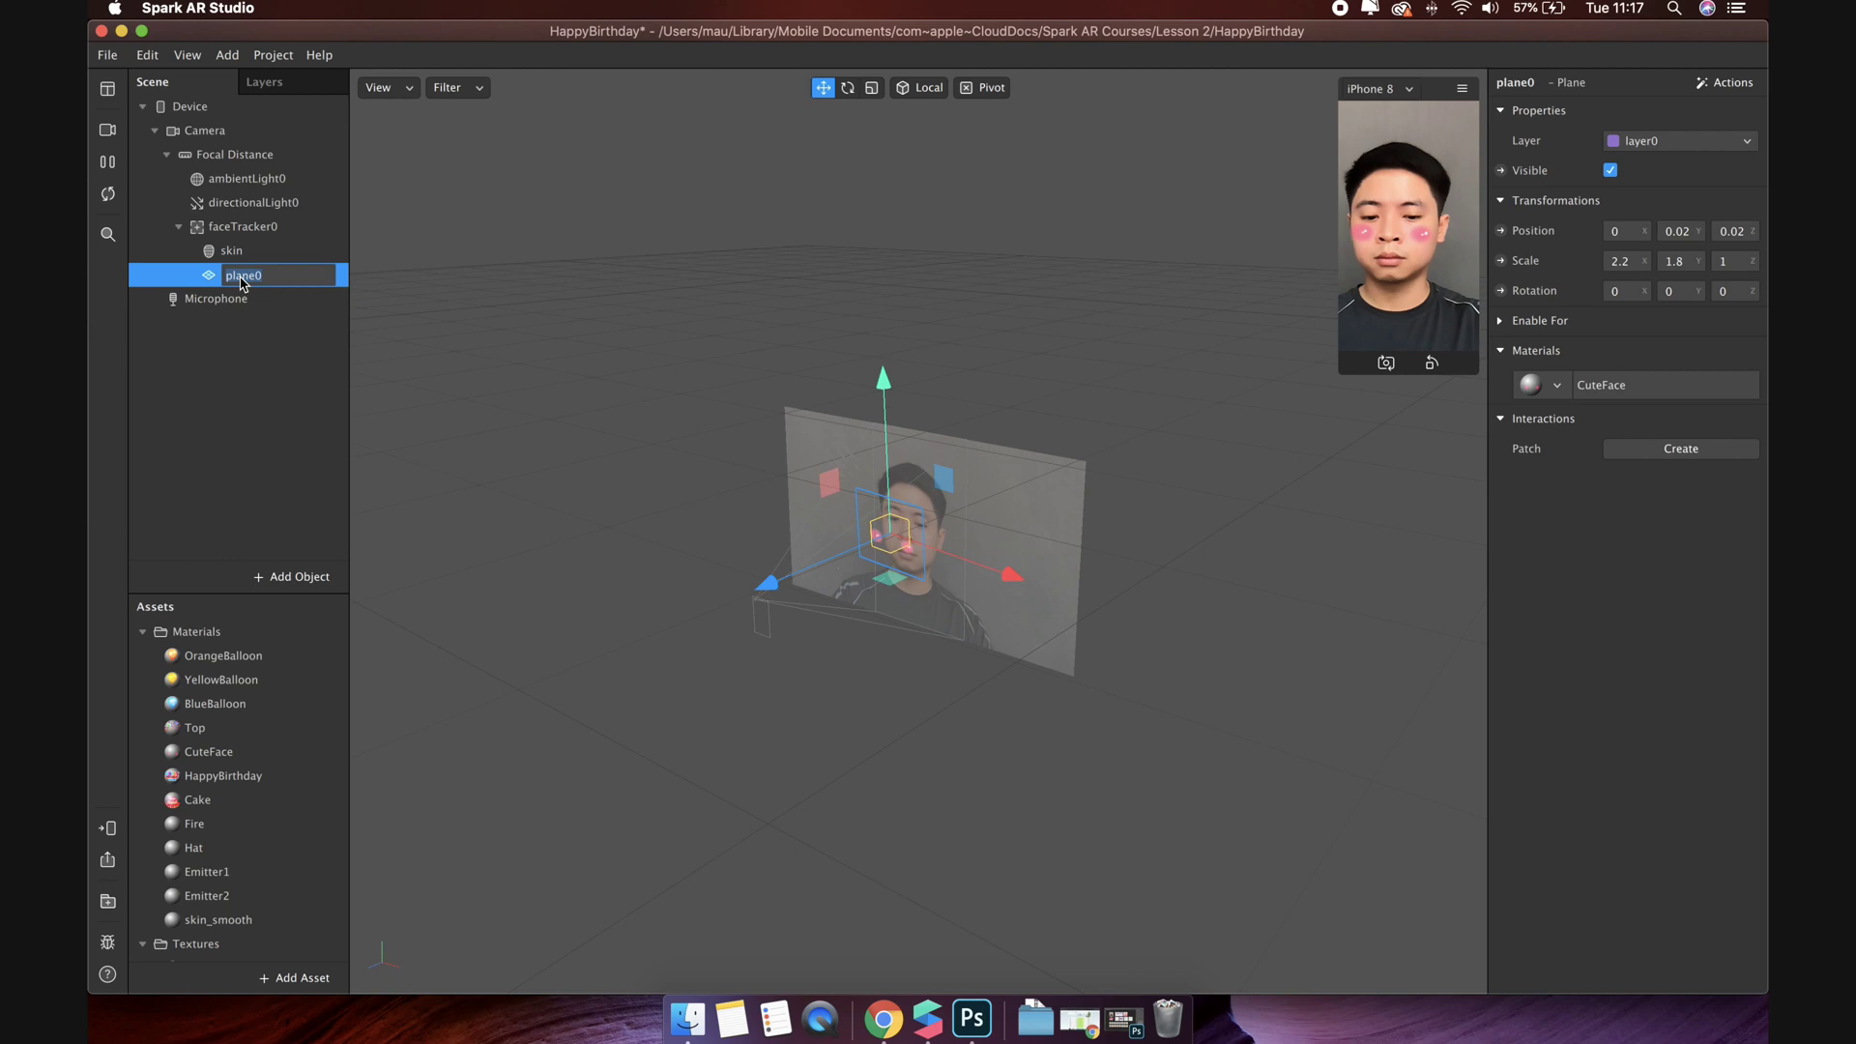
text(duteface)
key(Return)
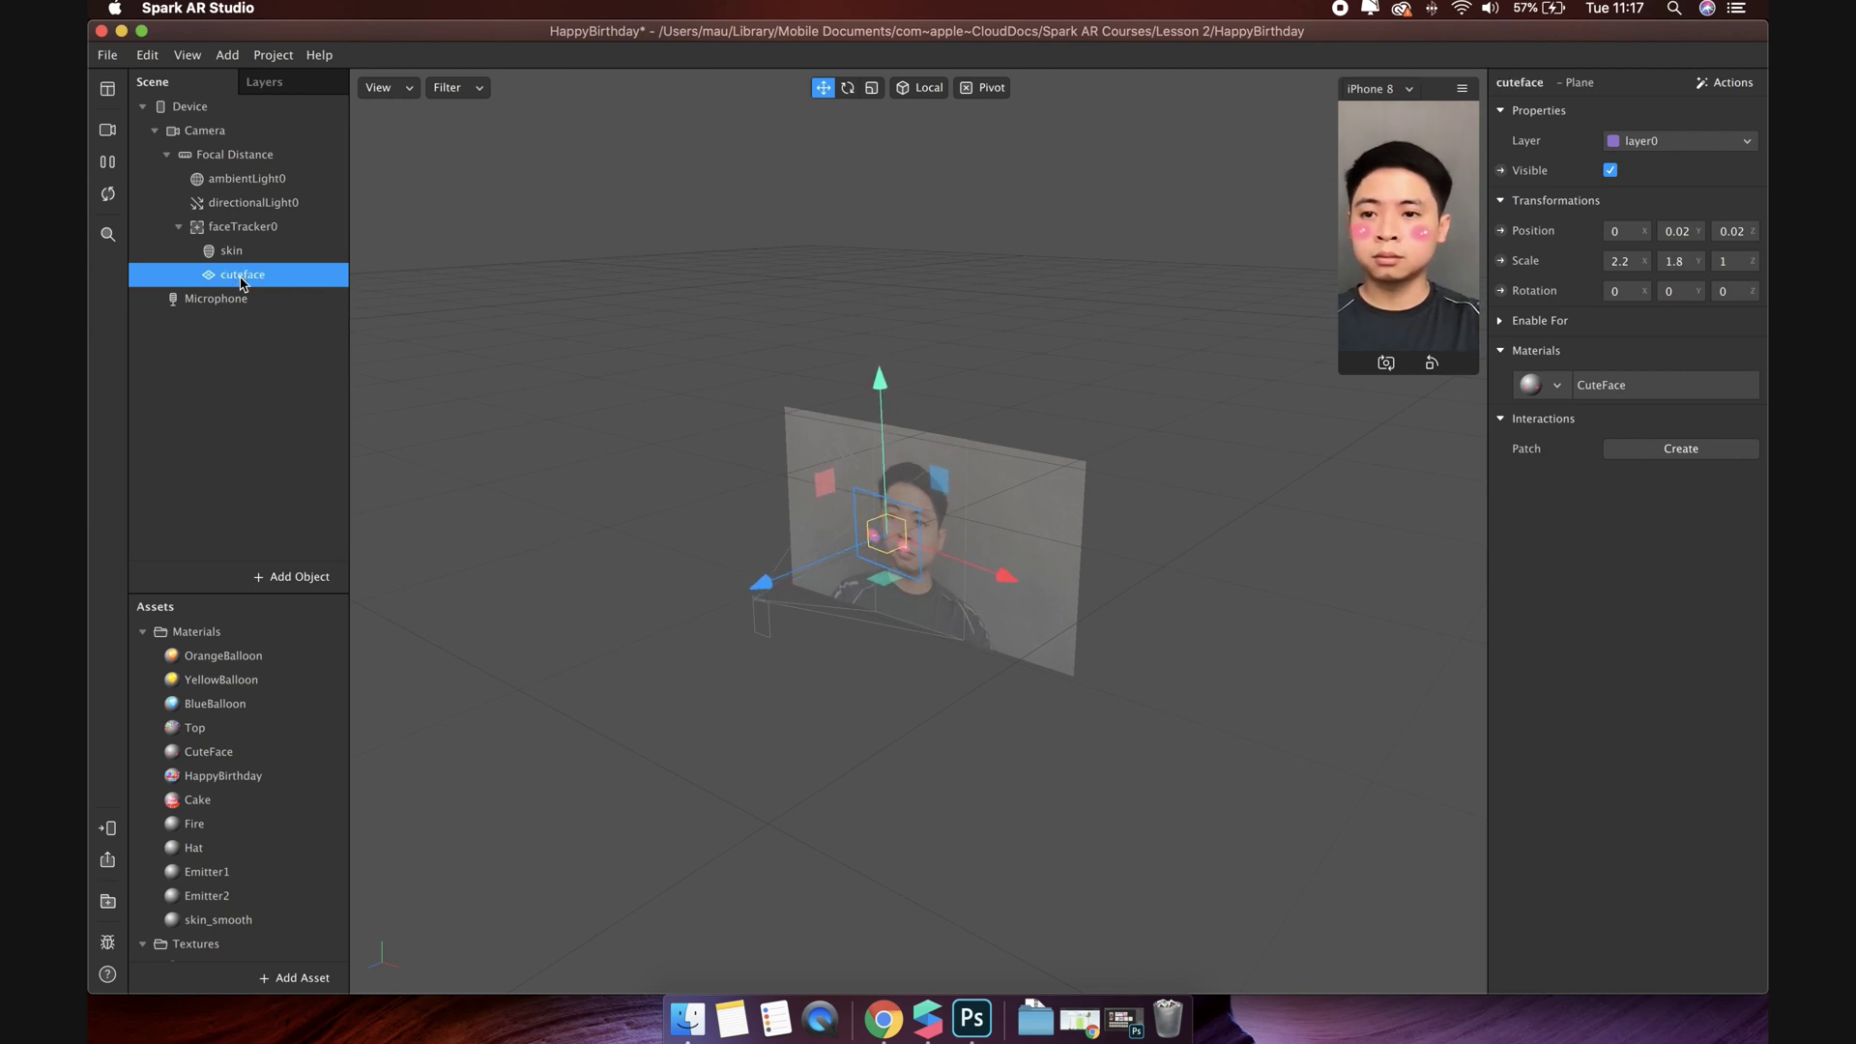
Step: Add another plane under faceTracker0 using the Hat material
right_click(242, 230)
mouse_move(288, 244)
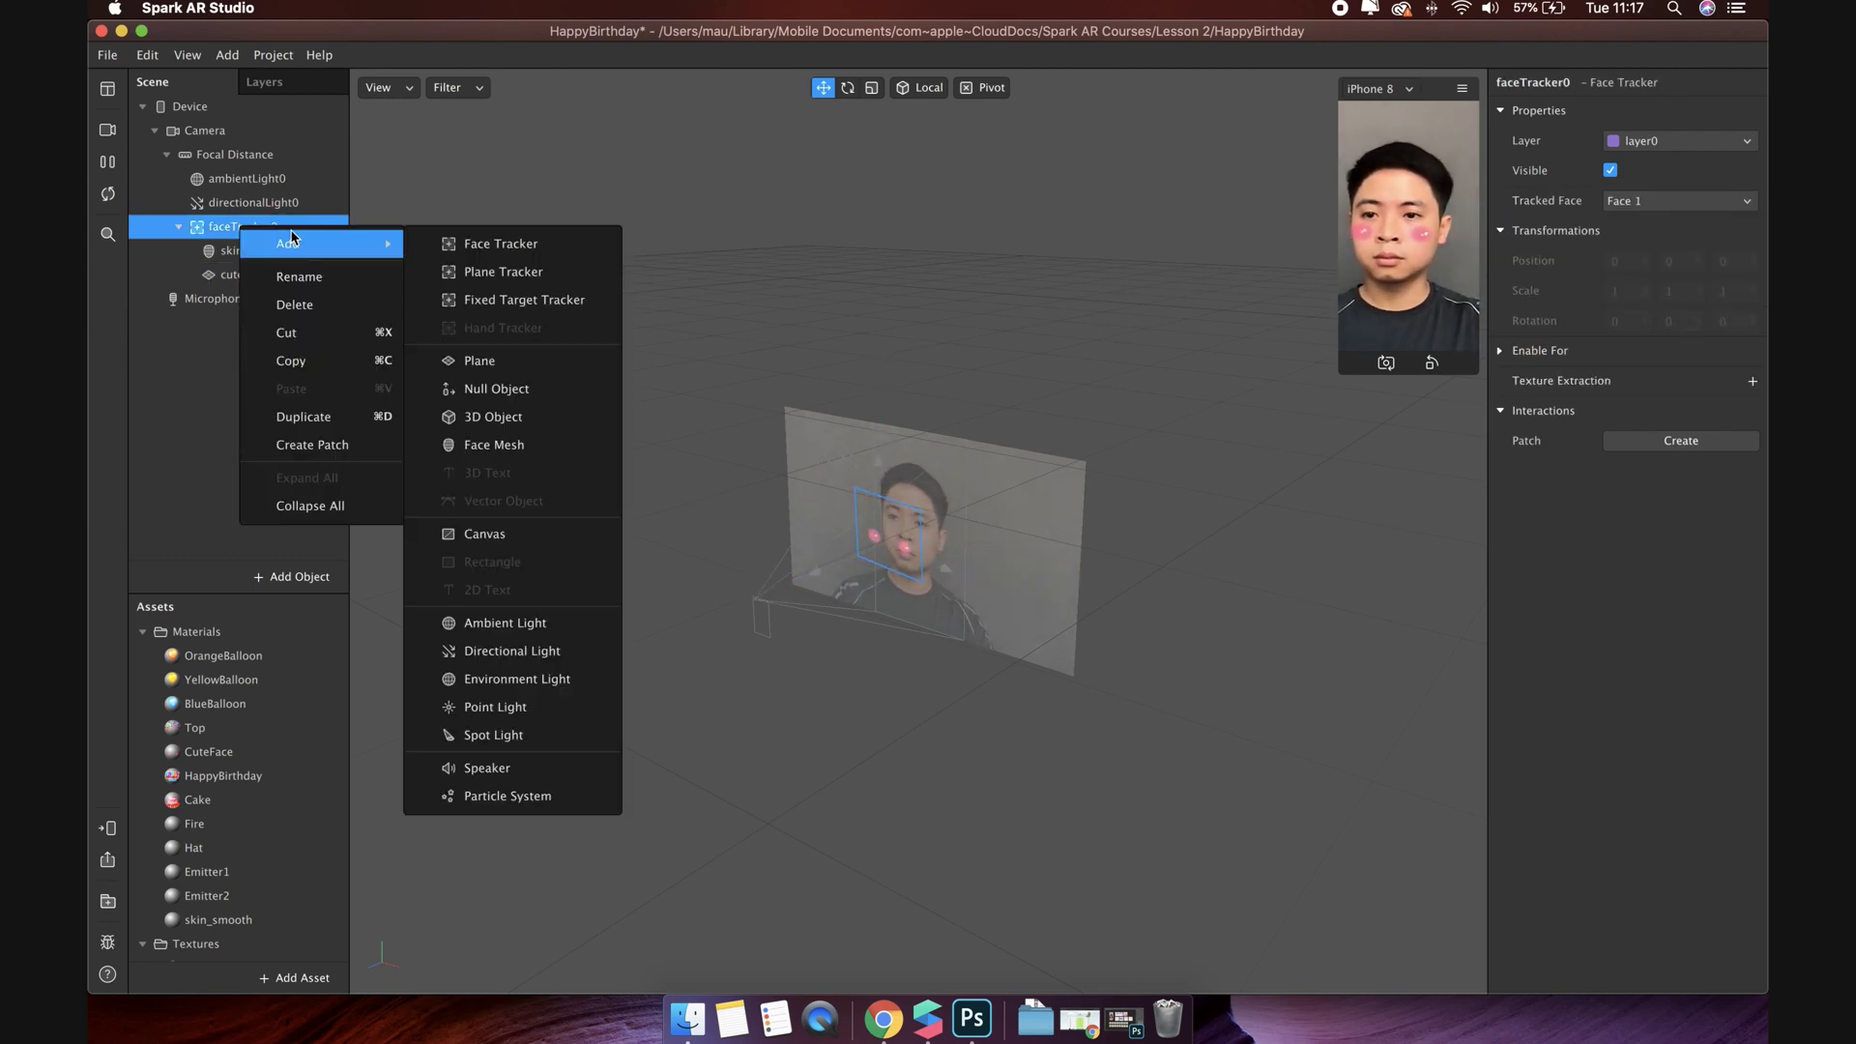
click(481, 363)
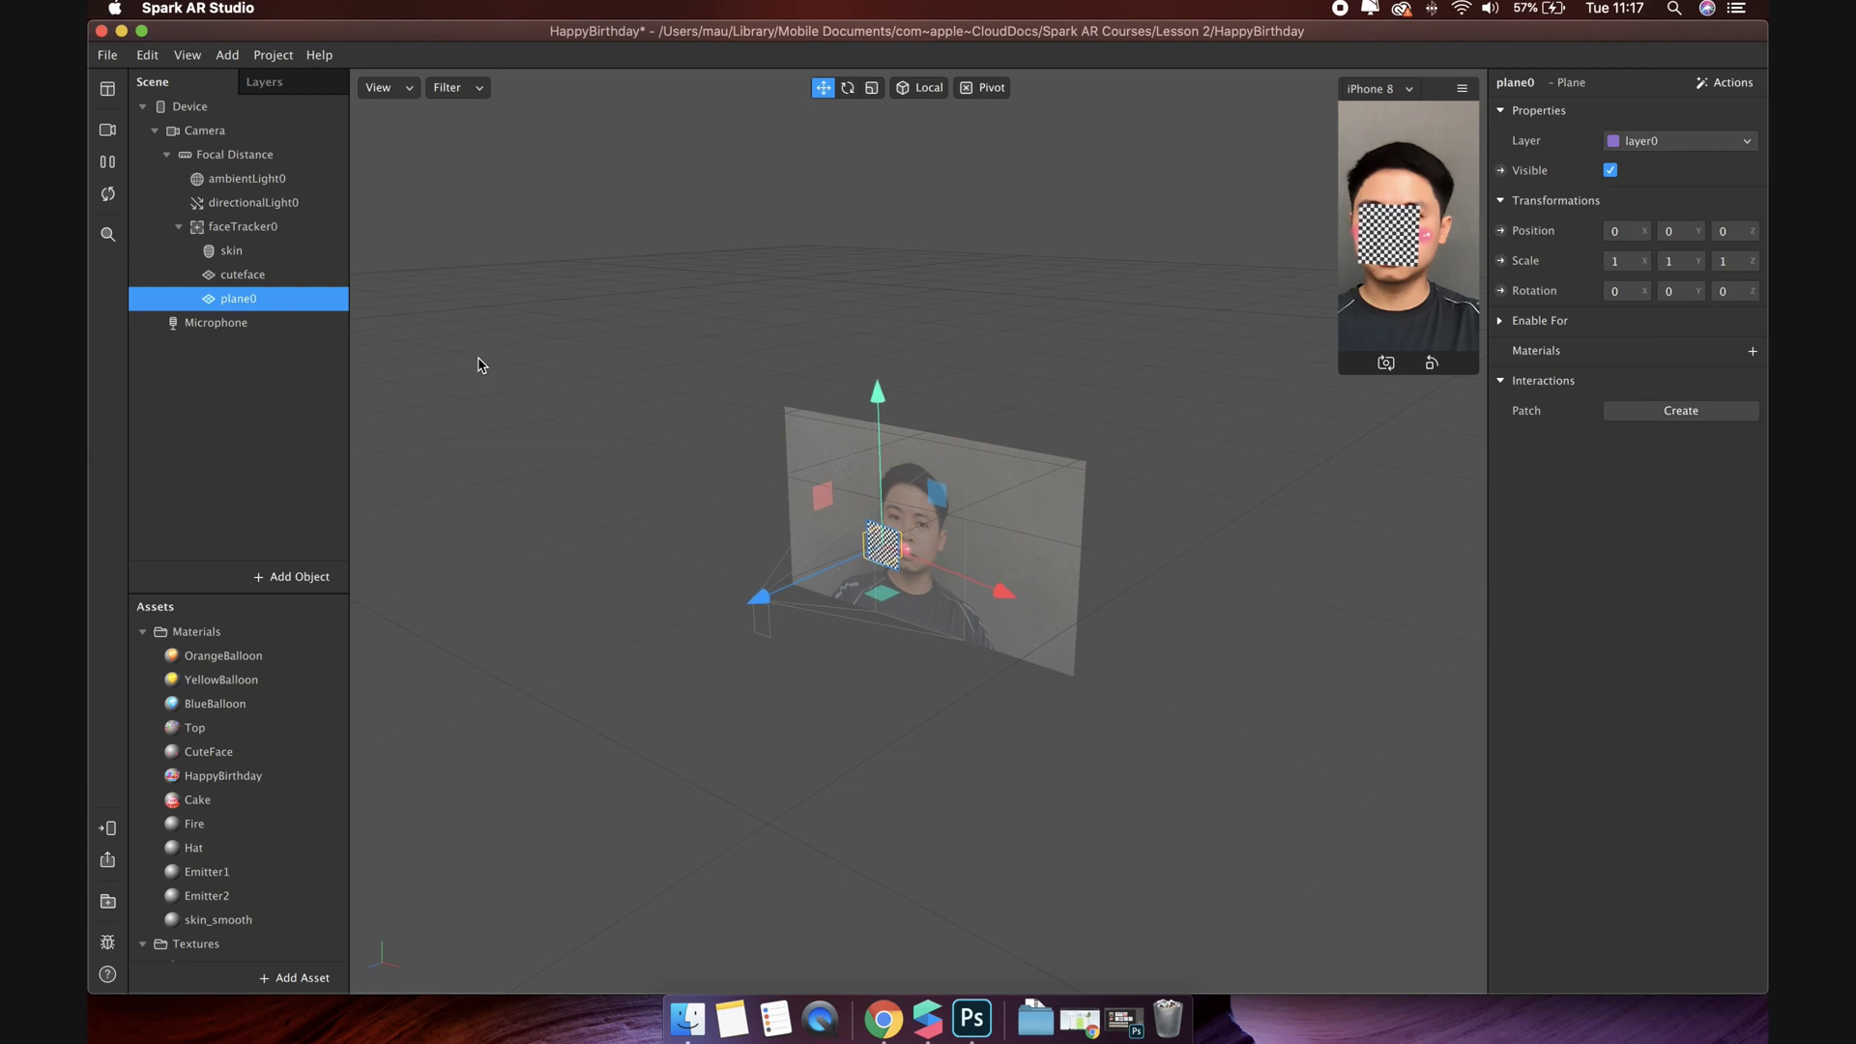
click(1753, 353)
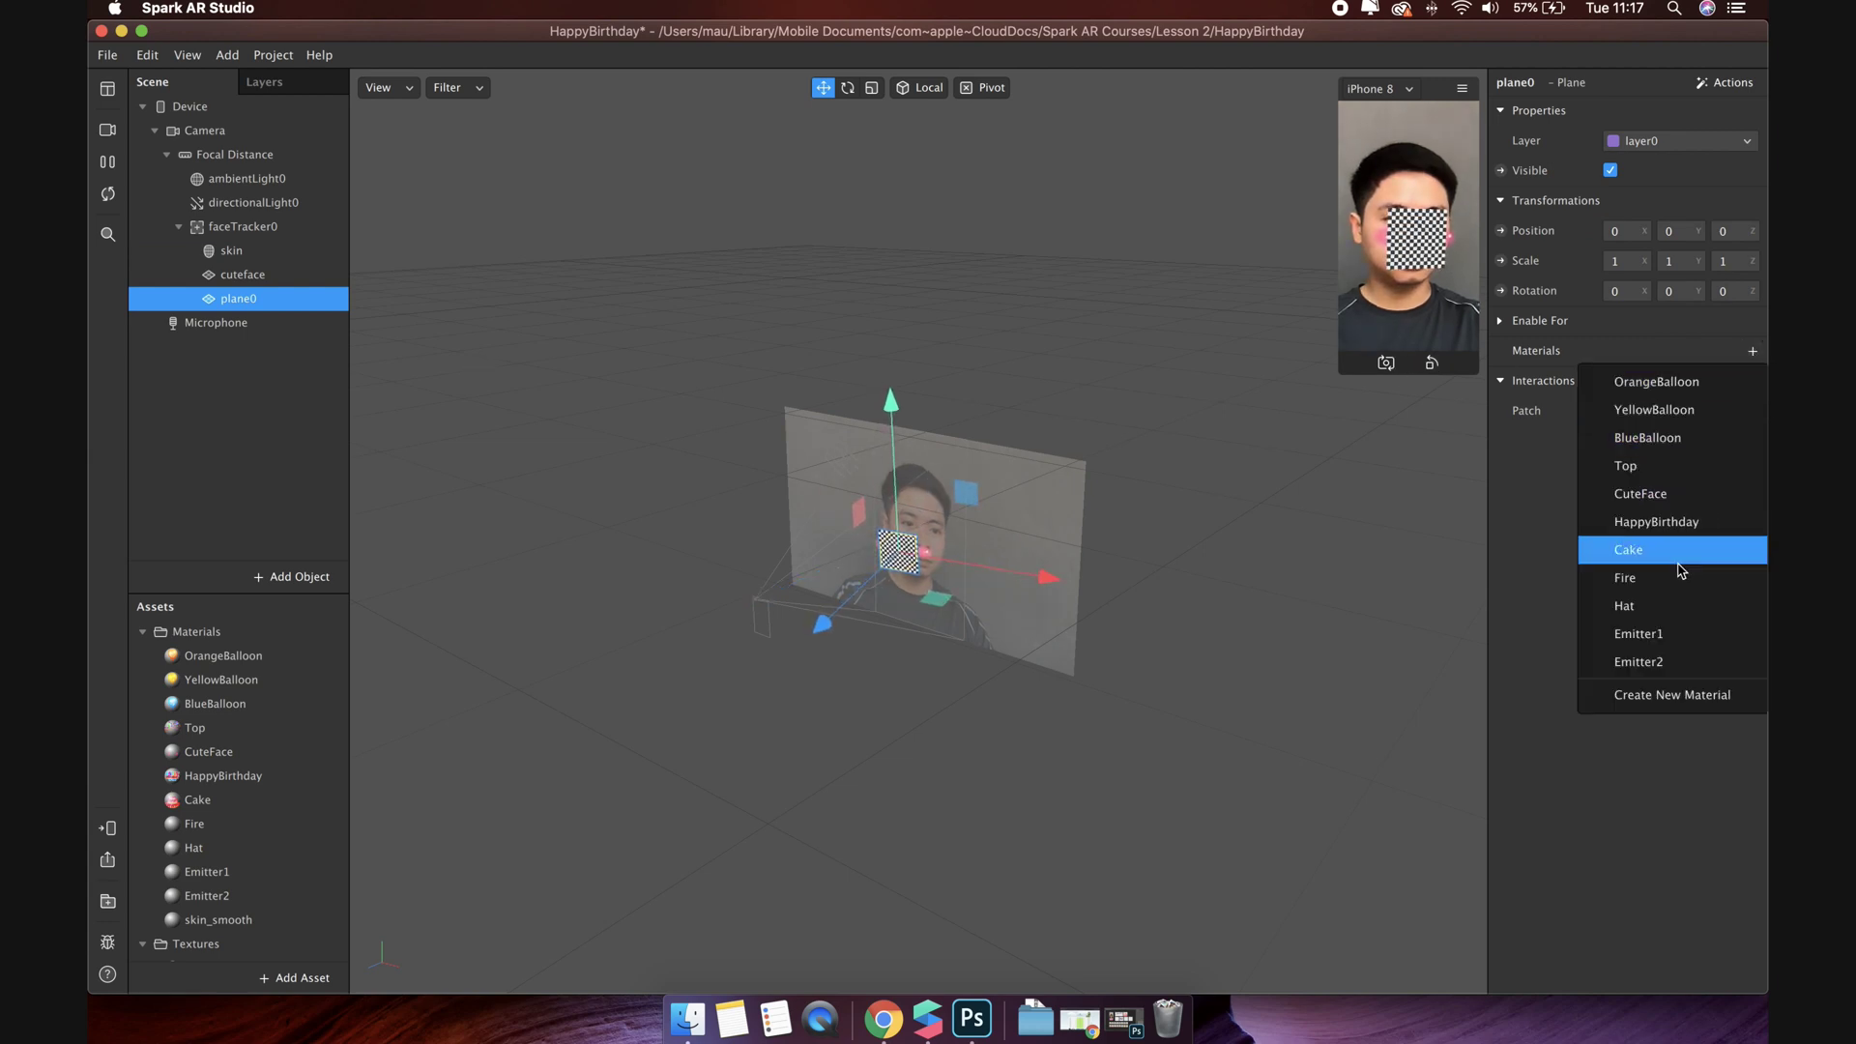
click(1669, 607)
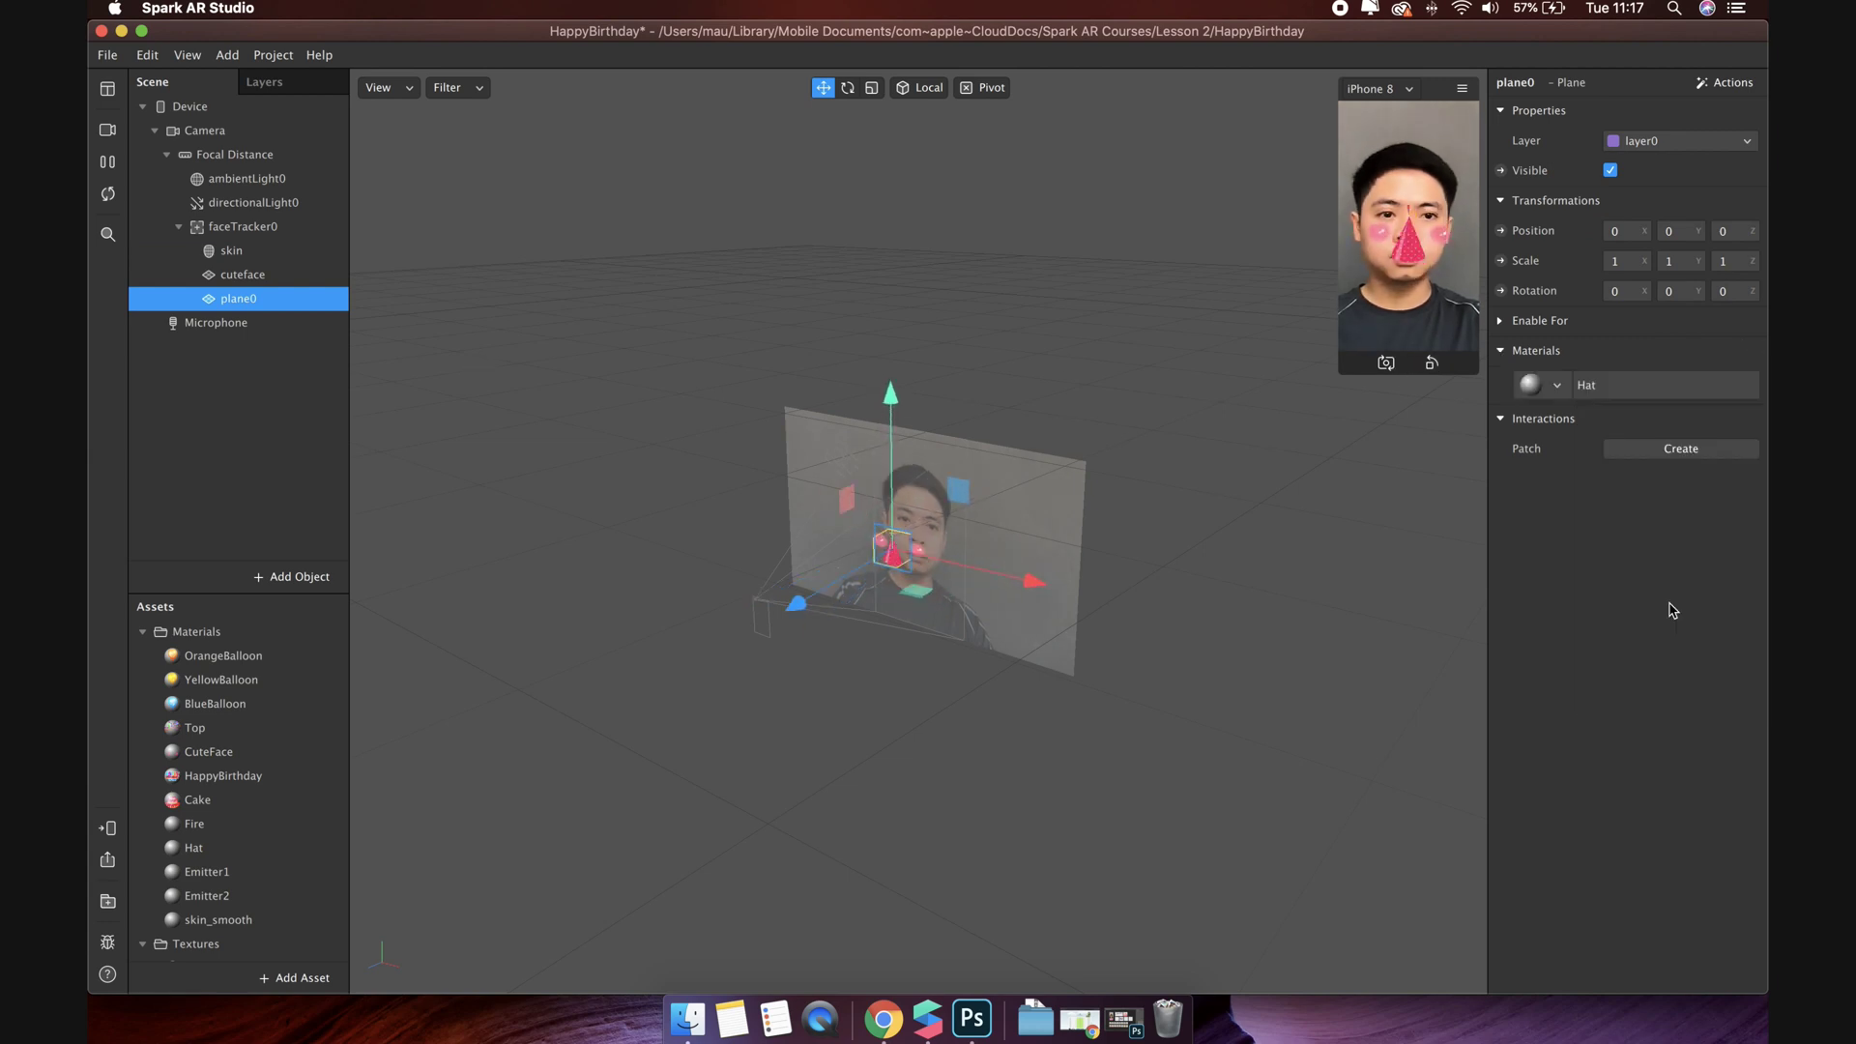
Step: Set the Hat animation sequence to play at 1 FPS without looping
click(208, 848)
scroll(218, 853, down, 3)
scroll(222, 853, down, 4)
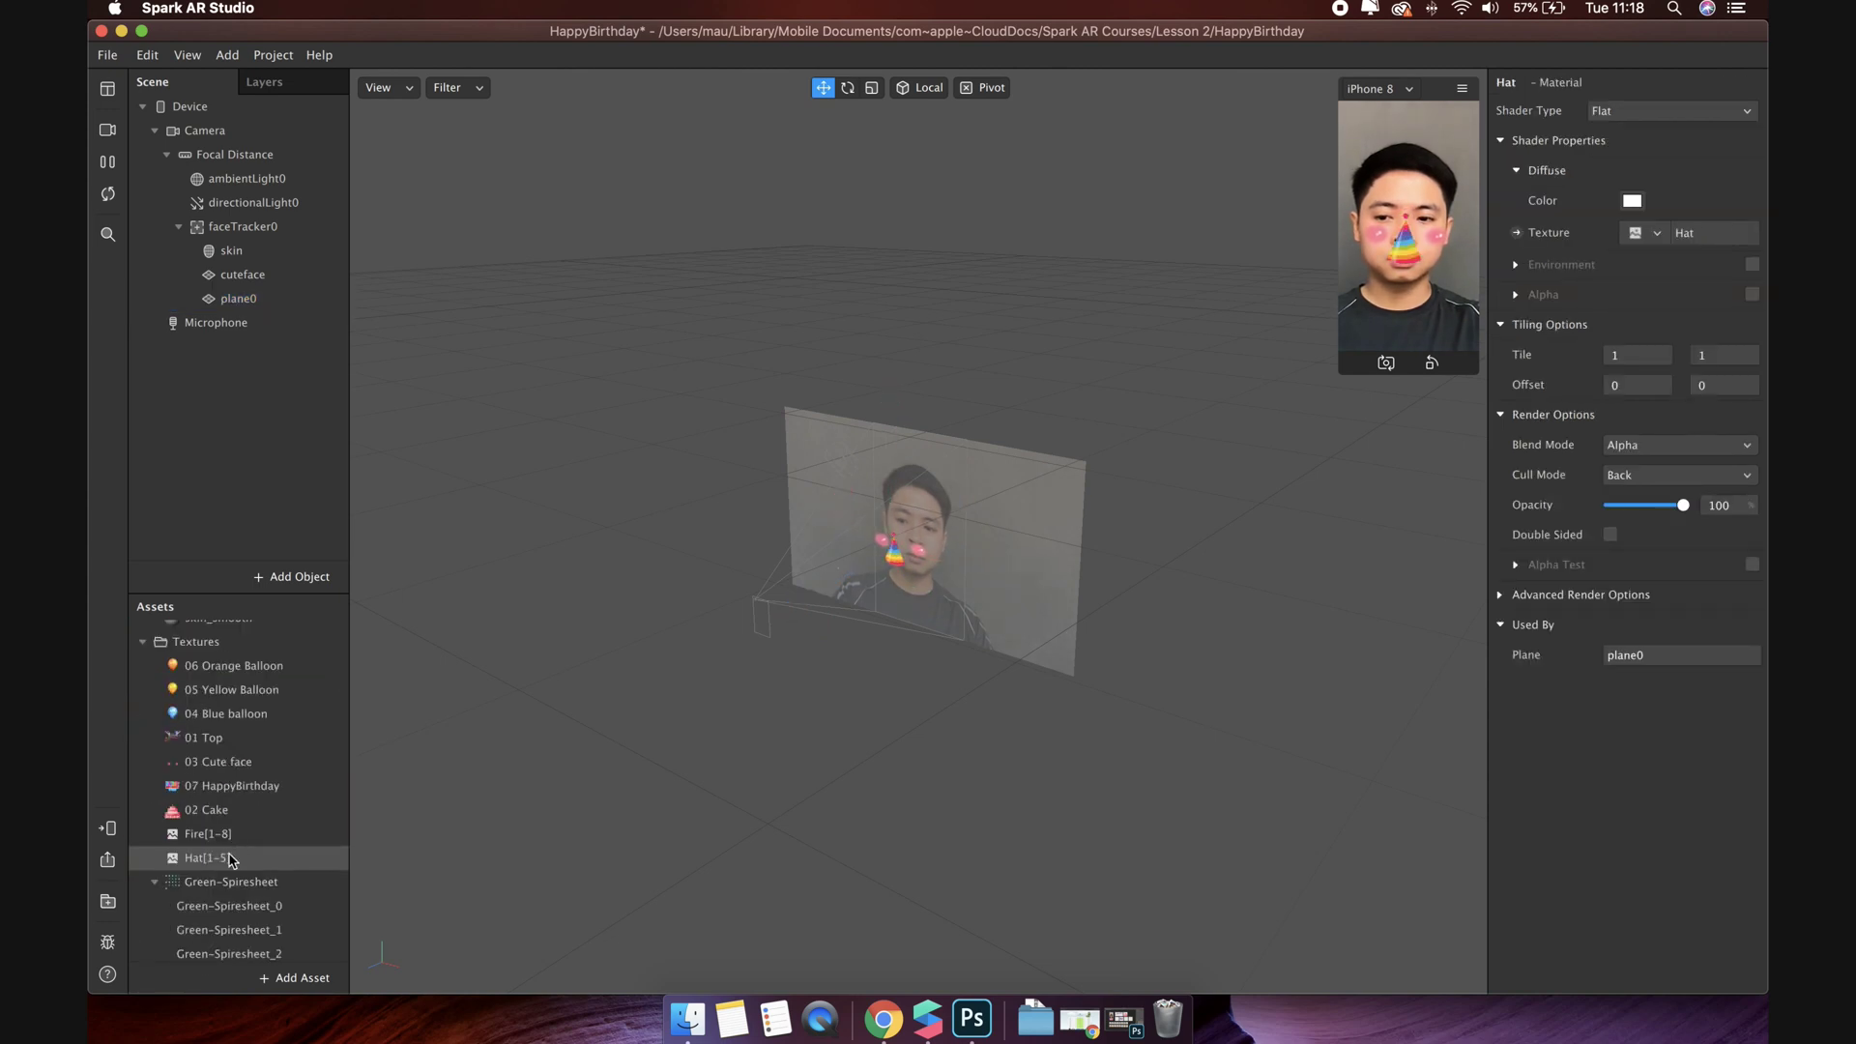
click(253, 859)
scroll(254, 860, down, 5)
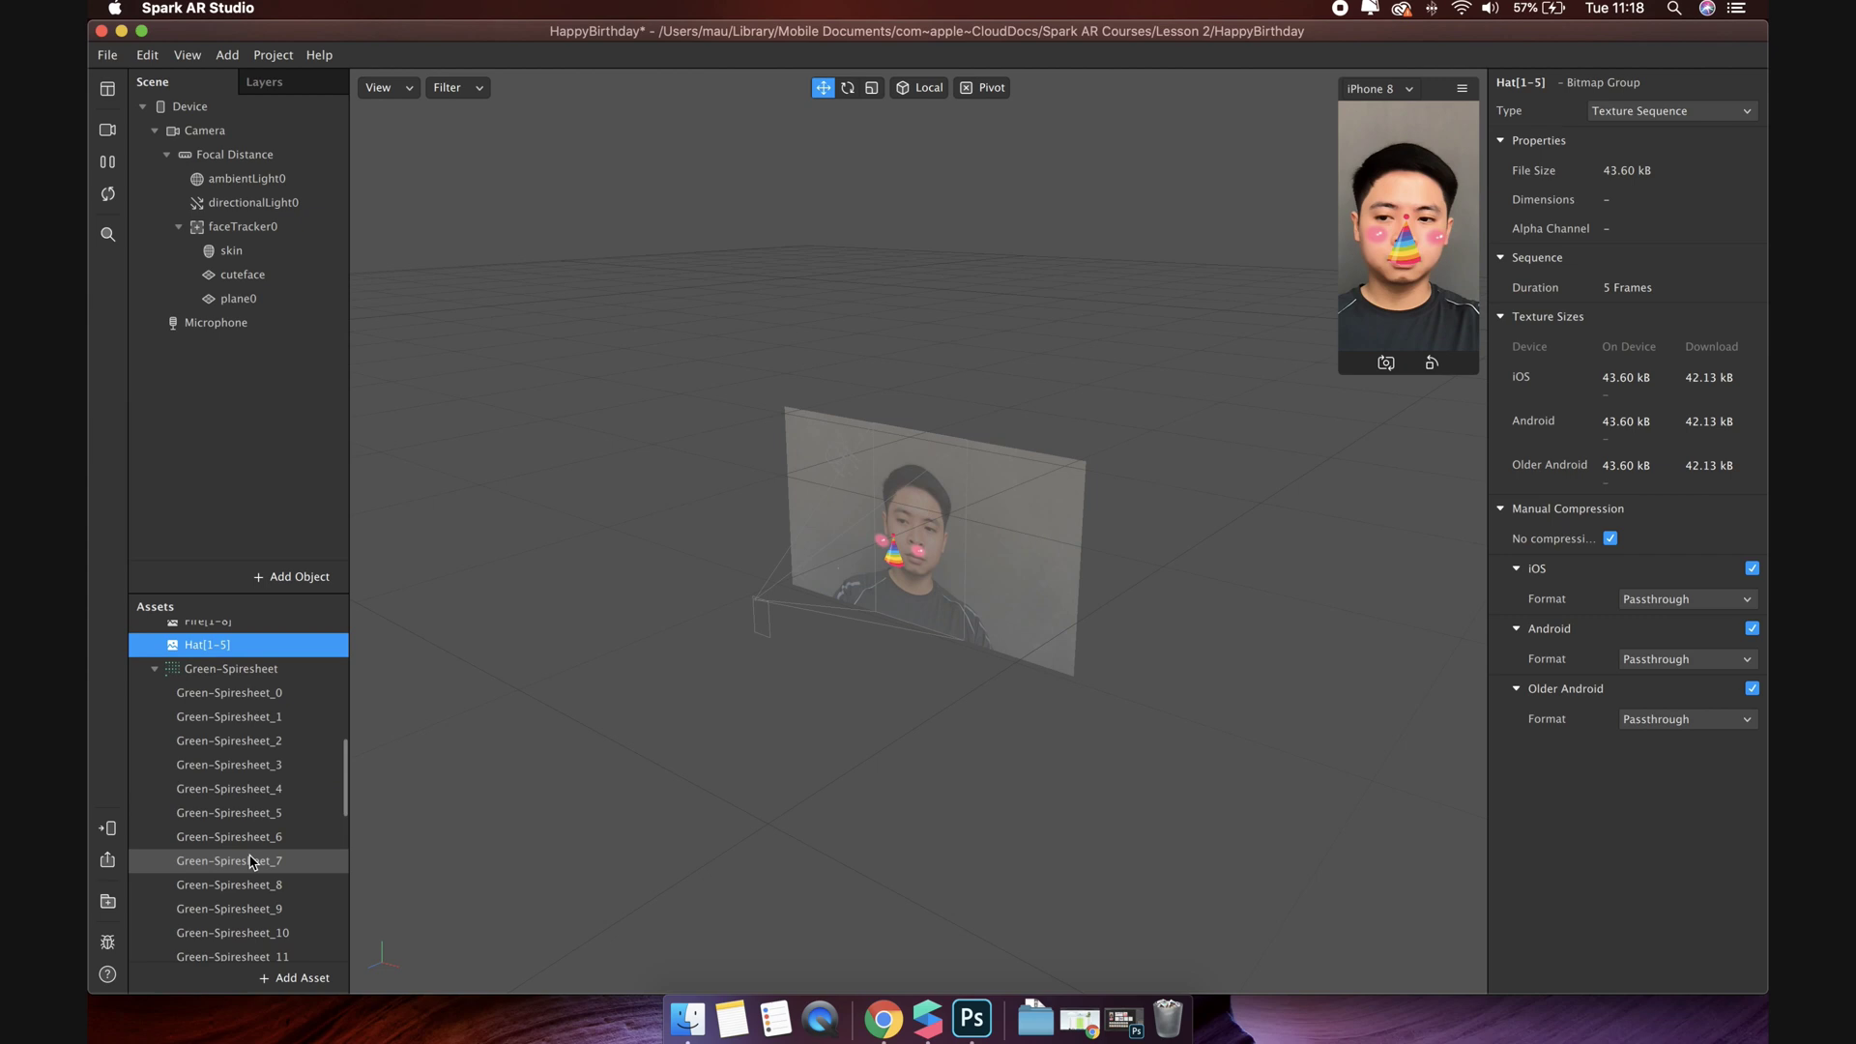
click(155, 668)
click(155, 693)
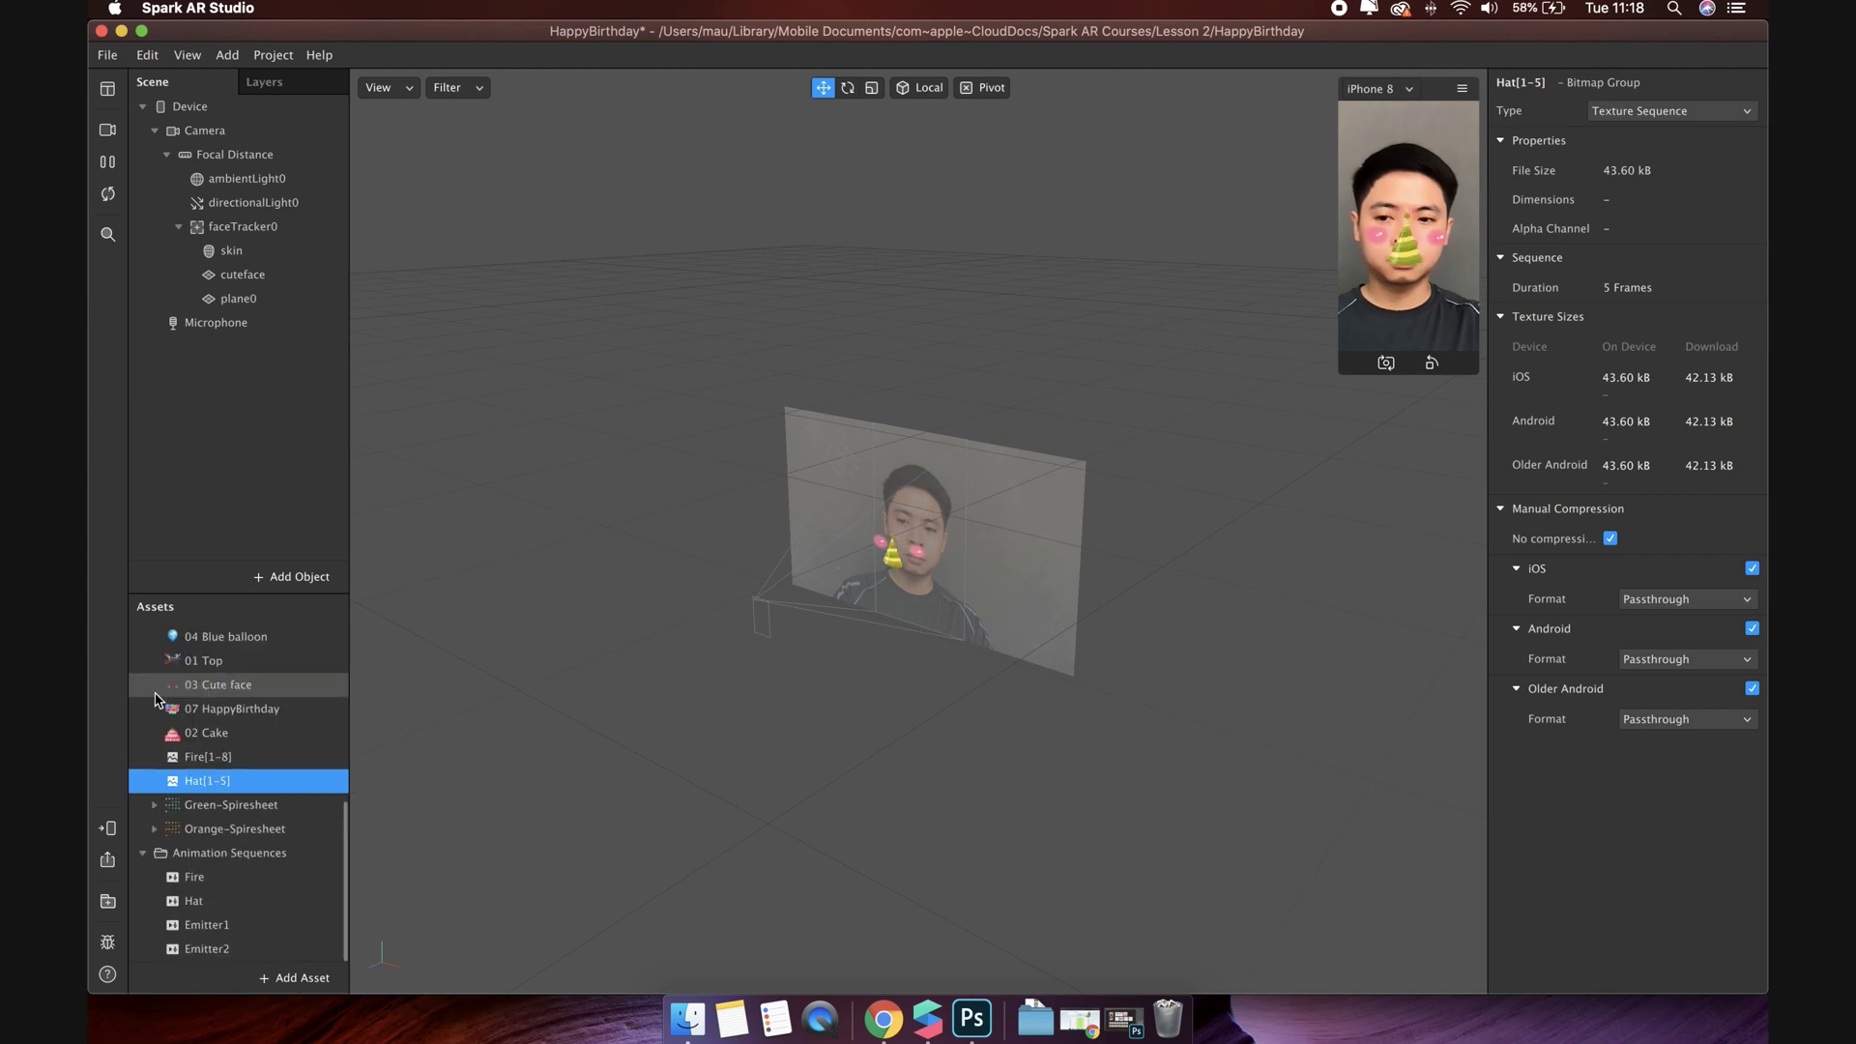
click(199, 902)
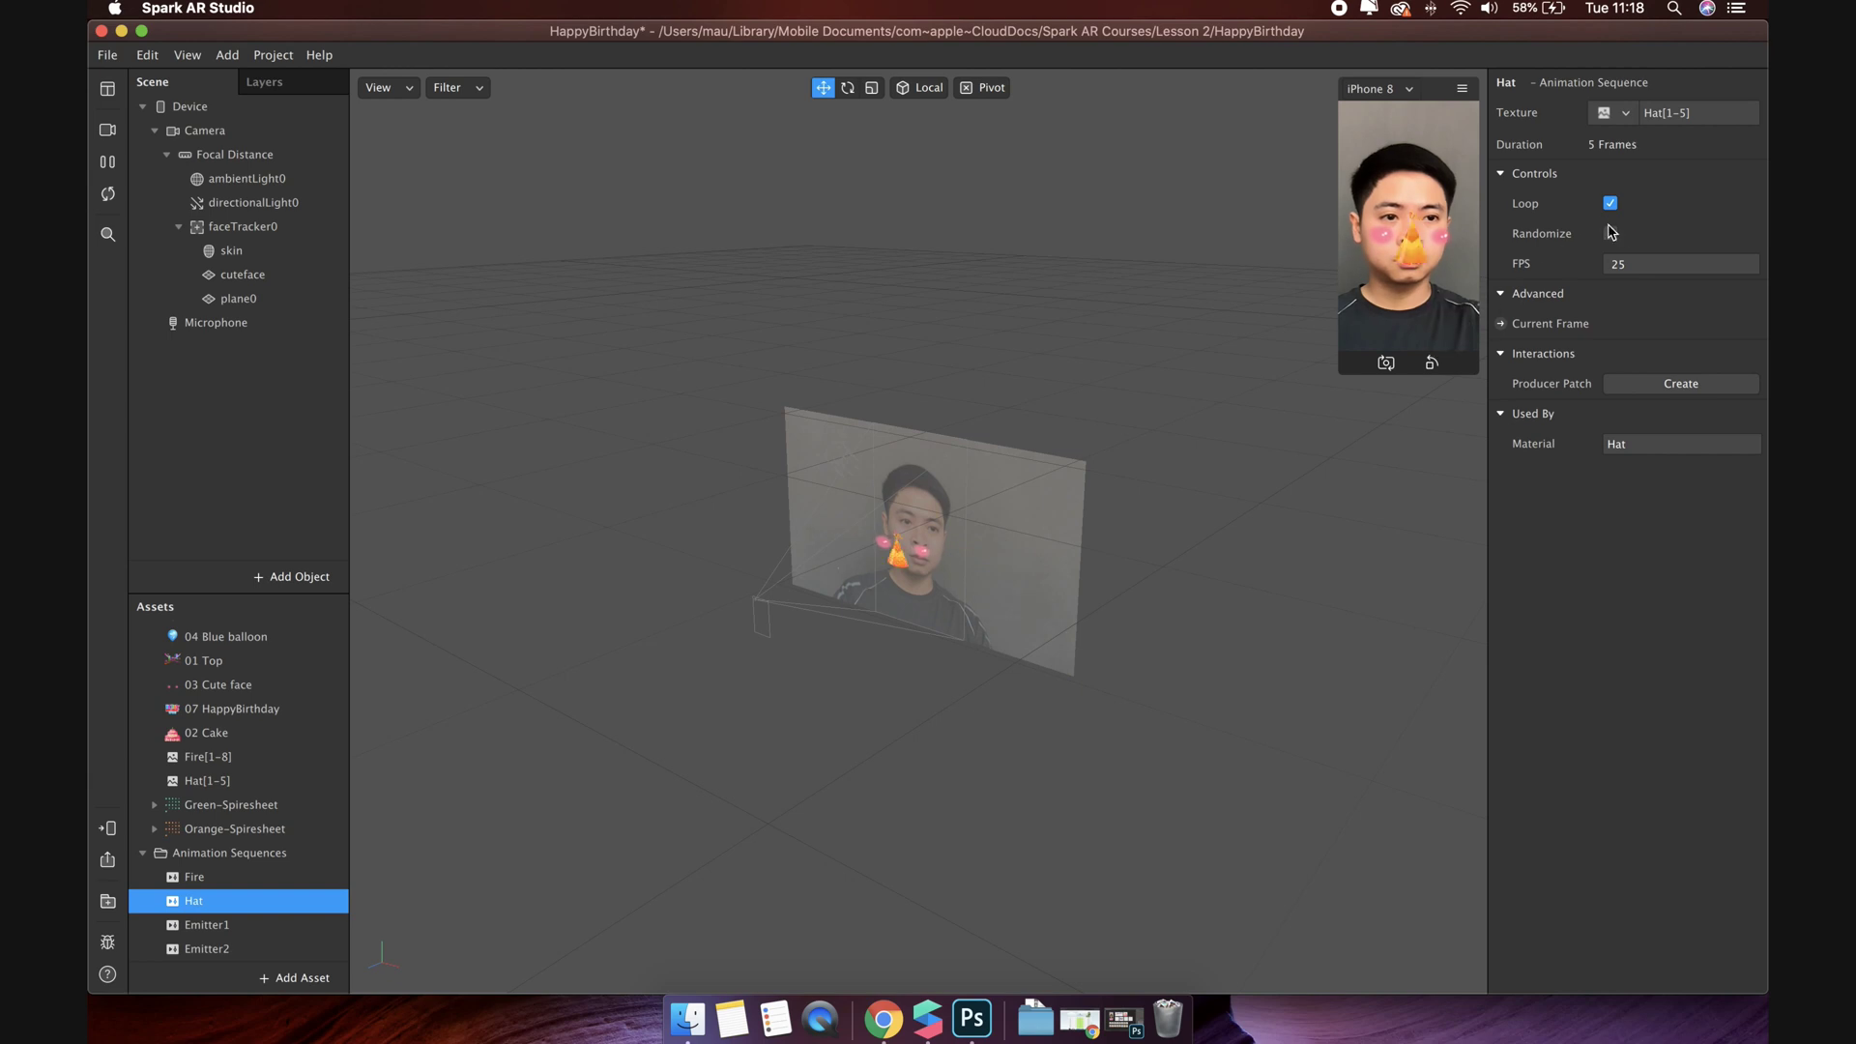
click(1636, 264)
text(1)
key(Return)
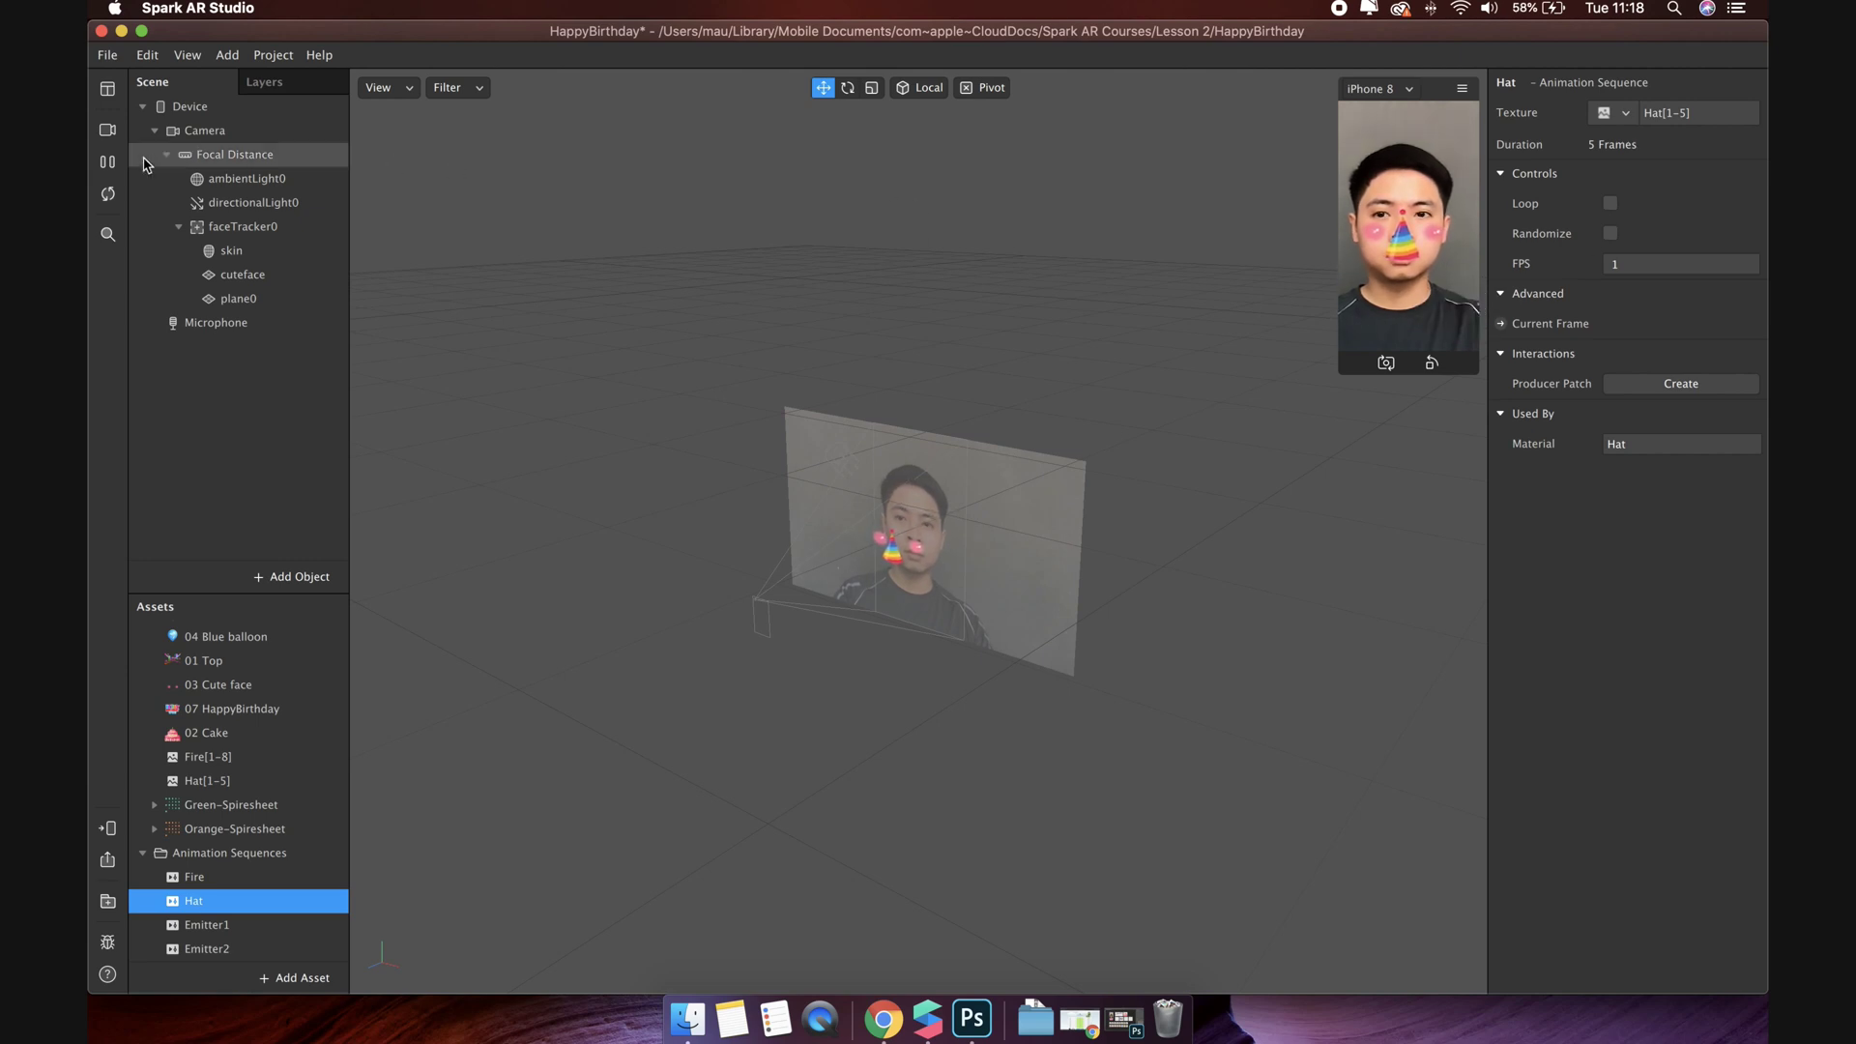
Step: Pause the preview, switch the viewport to the Back view, and rename plane0 to Hat
click(109, 165)
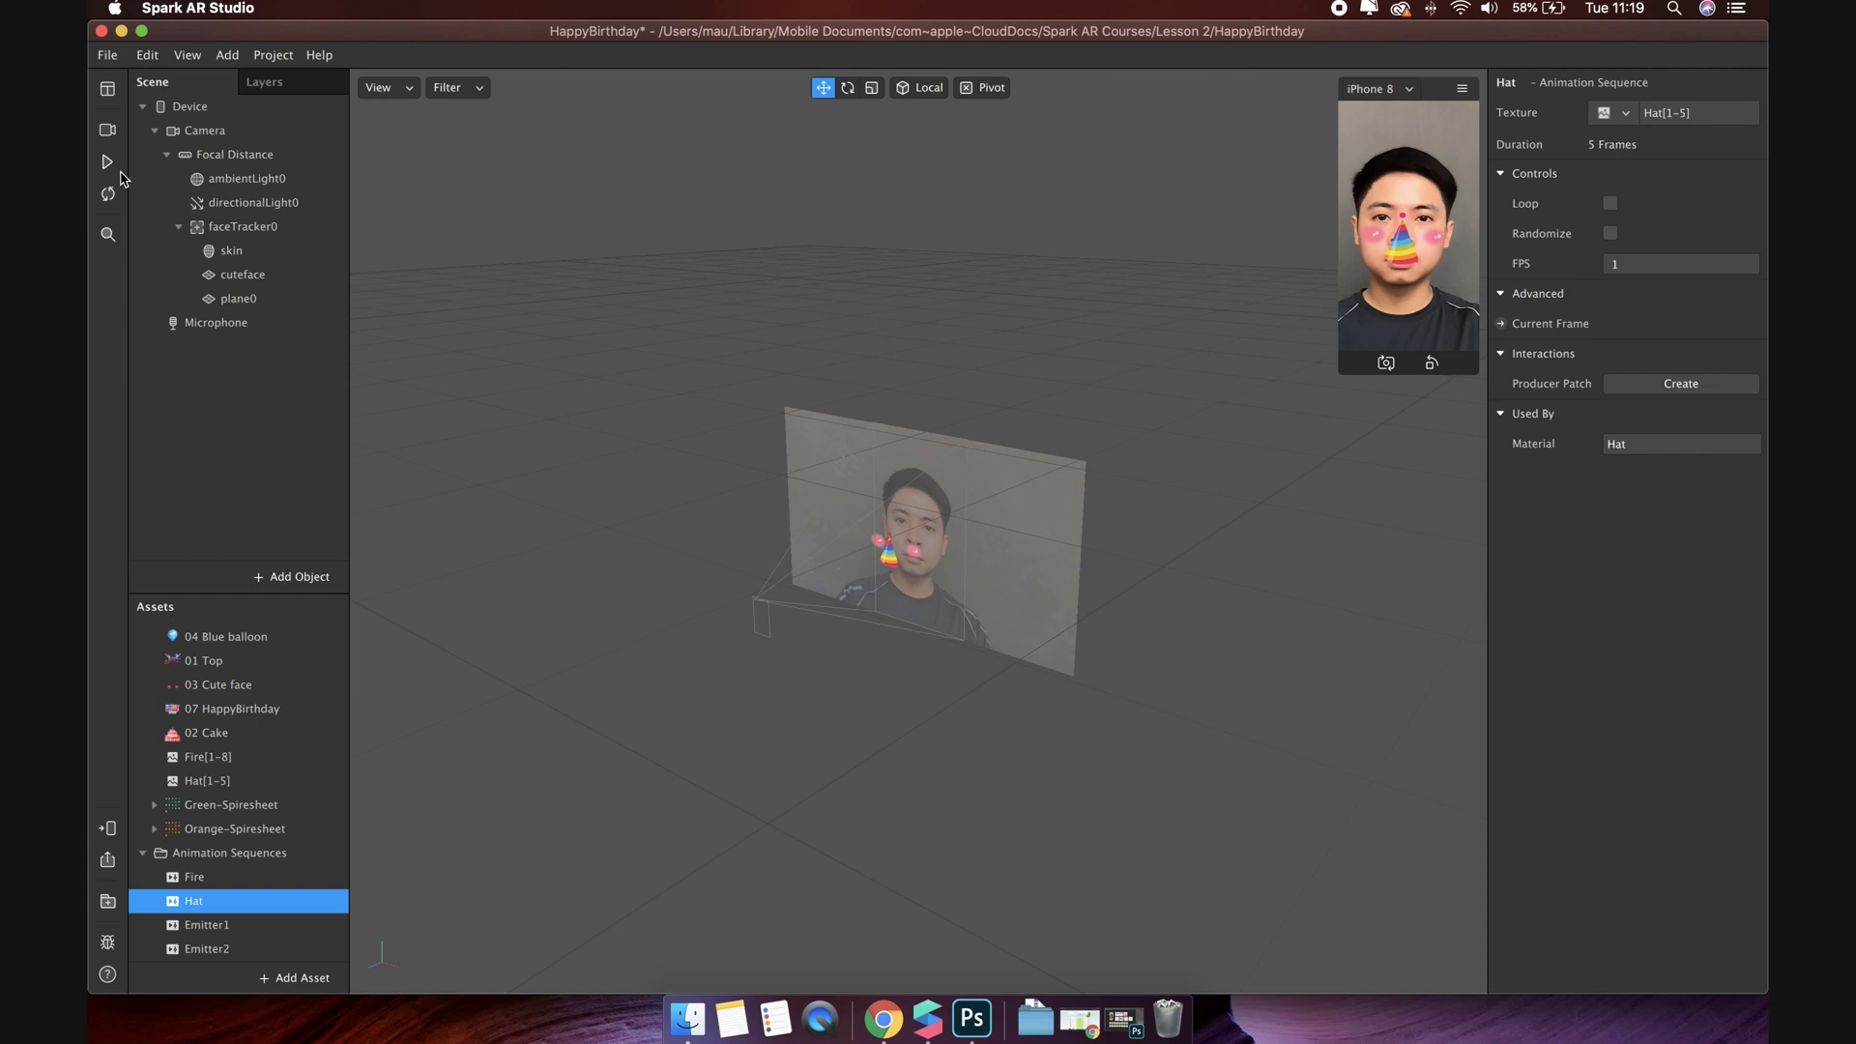
click(384, 88)
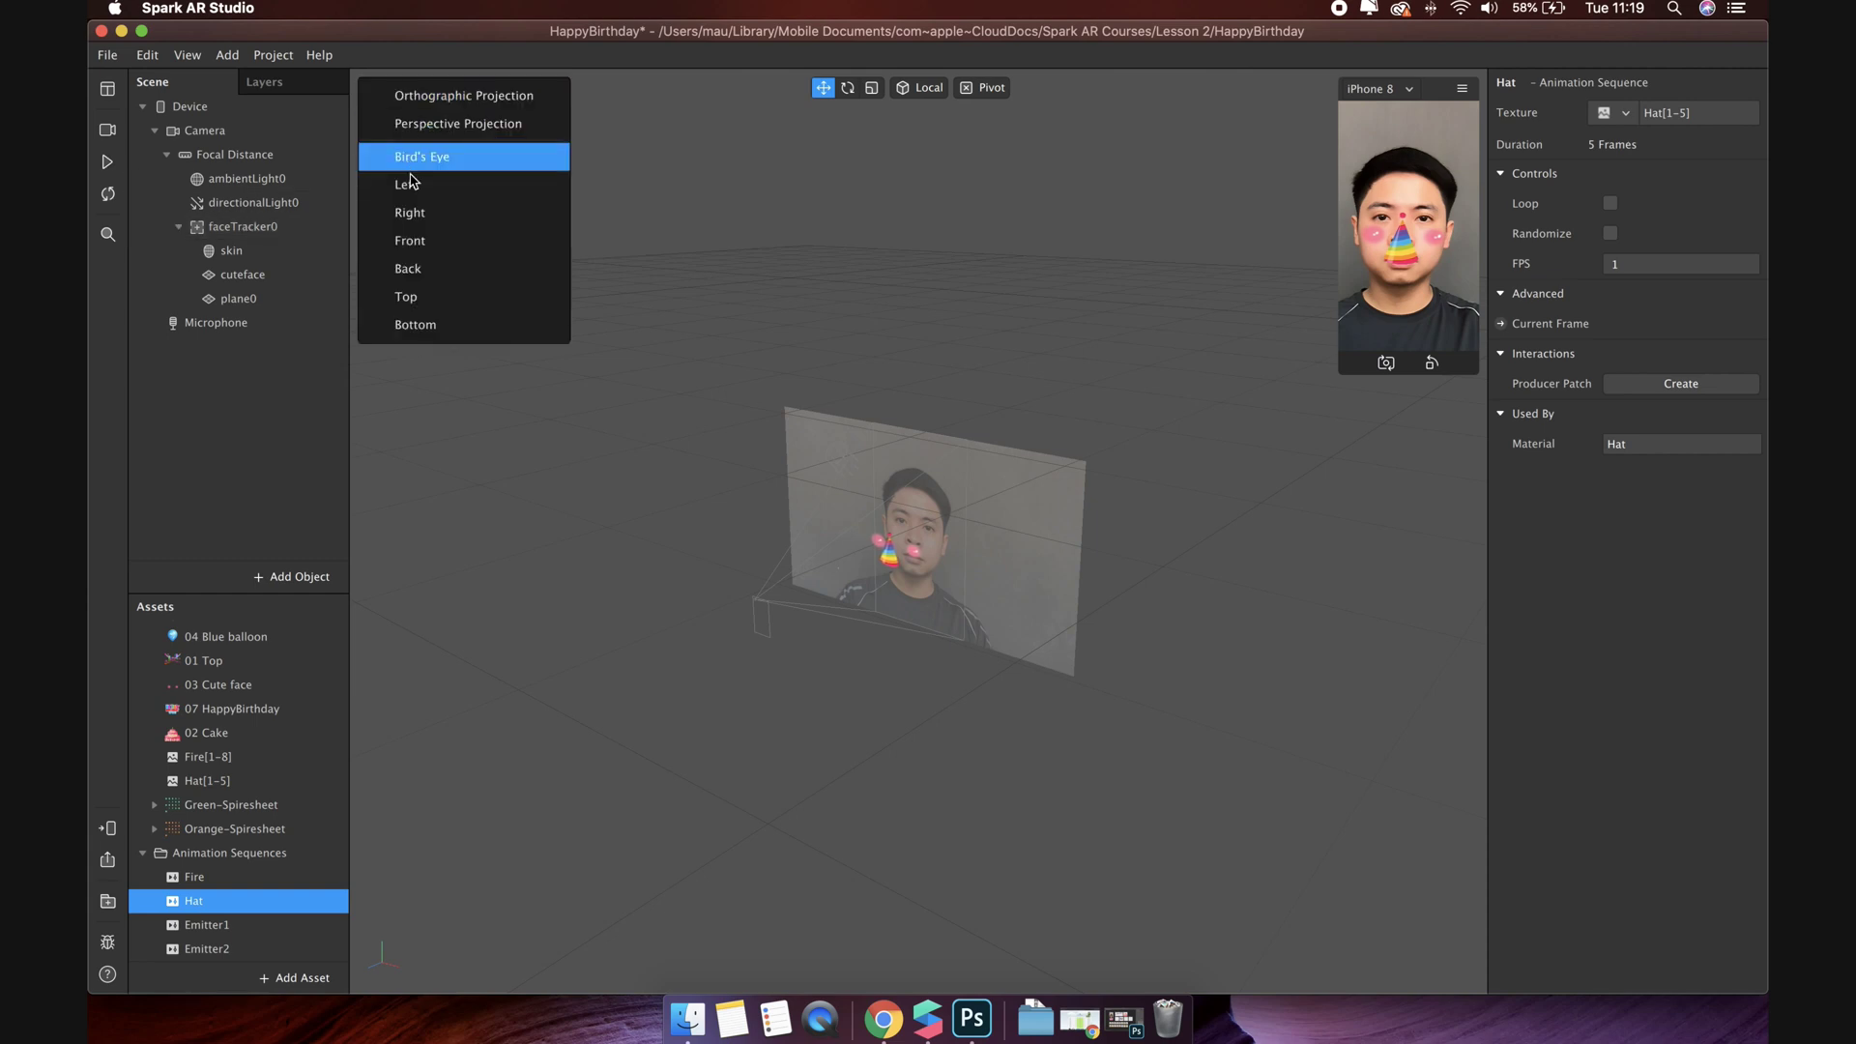
click(408, 269)
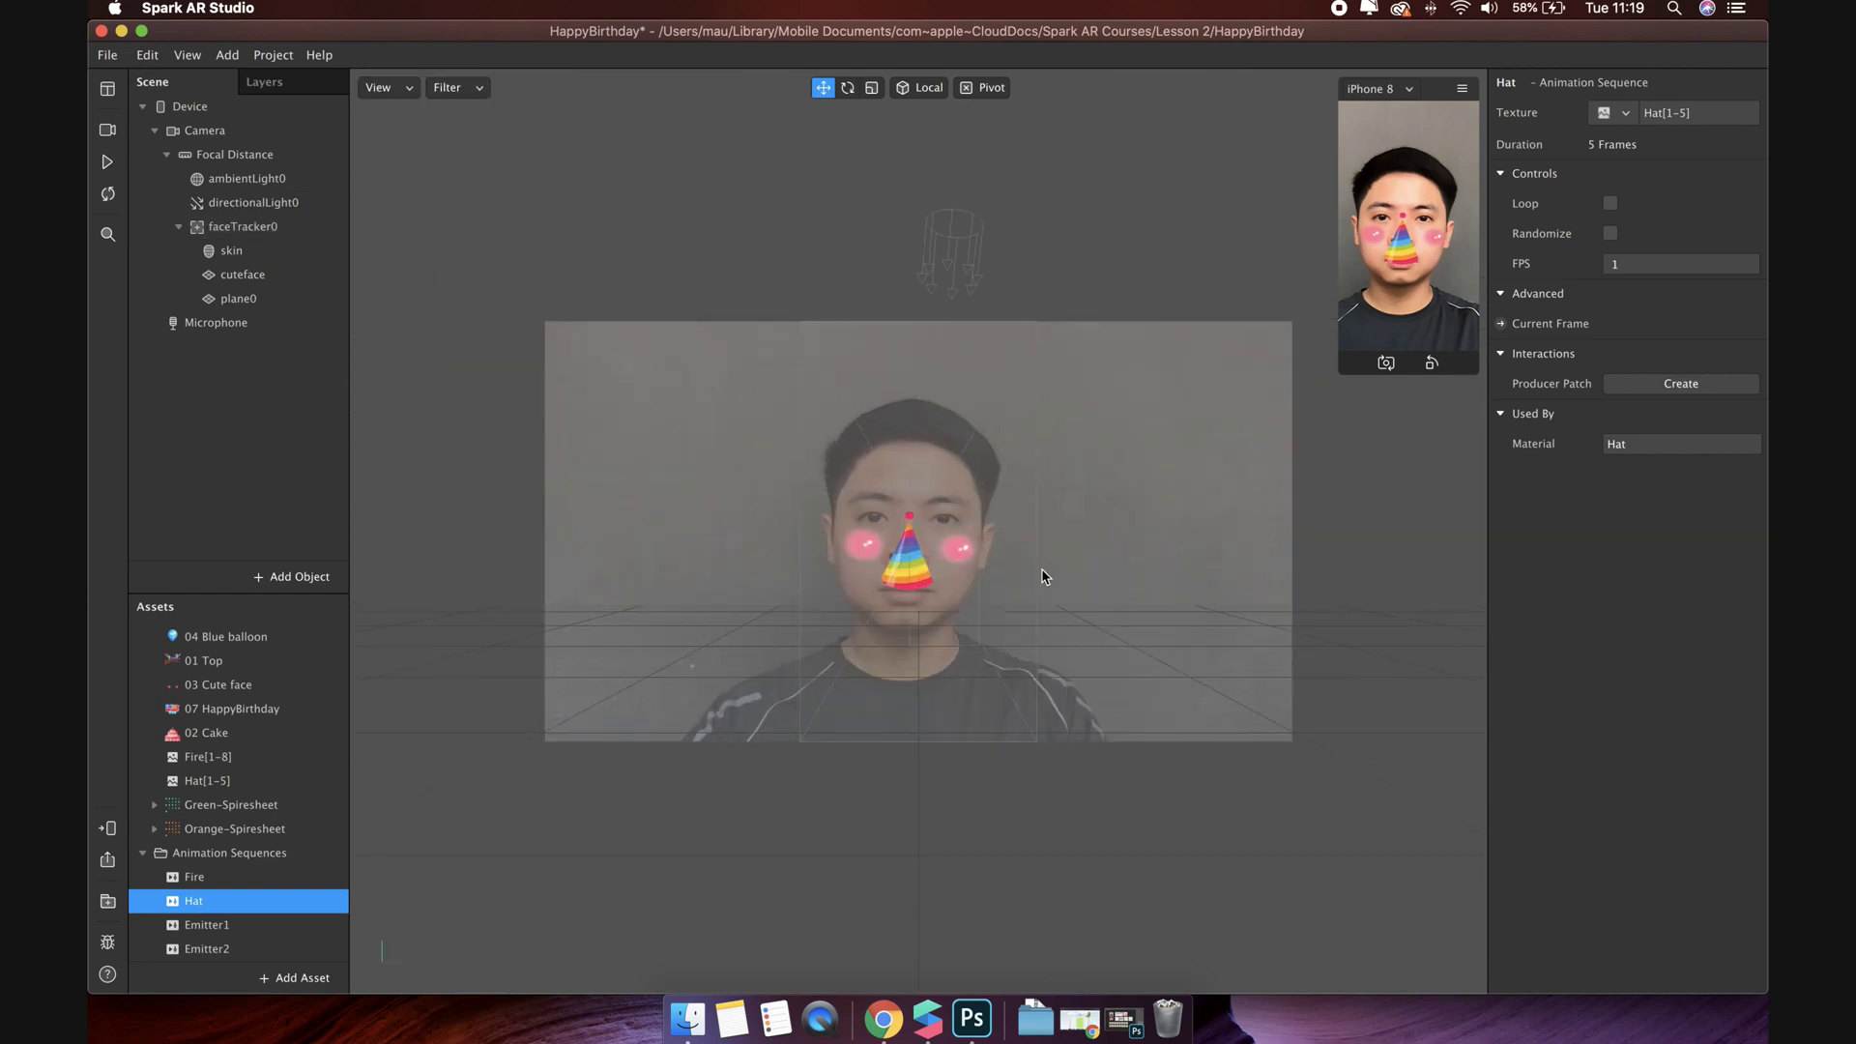
scroll(1043, 577, up, 2)
double_click(238, 300)
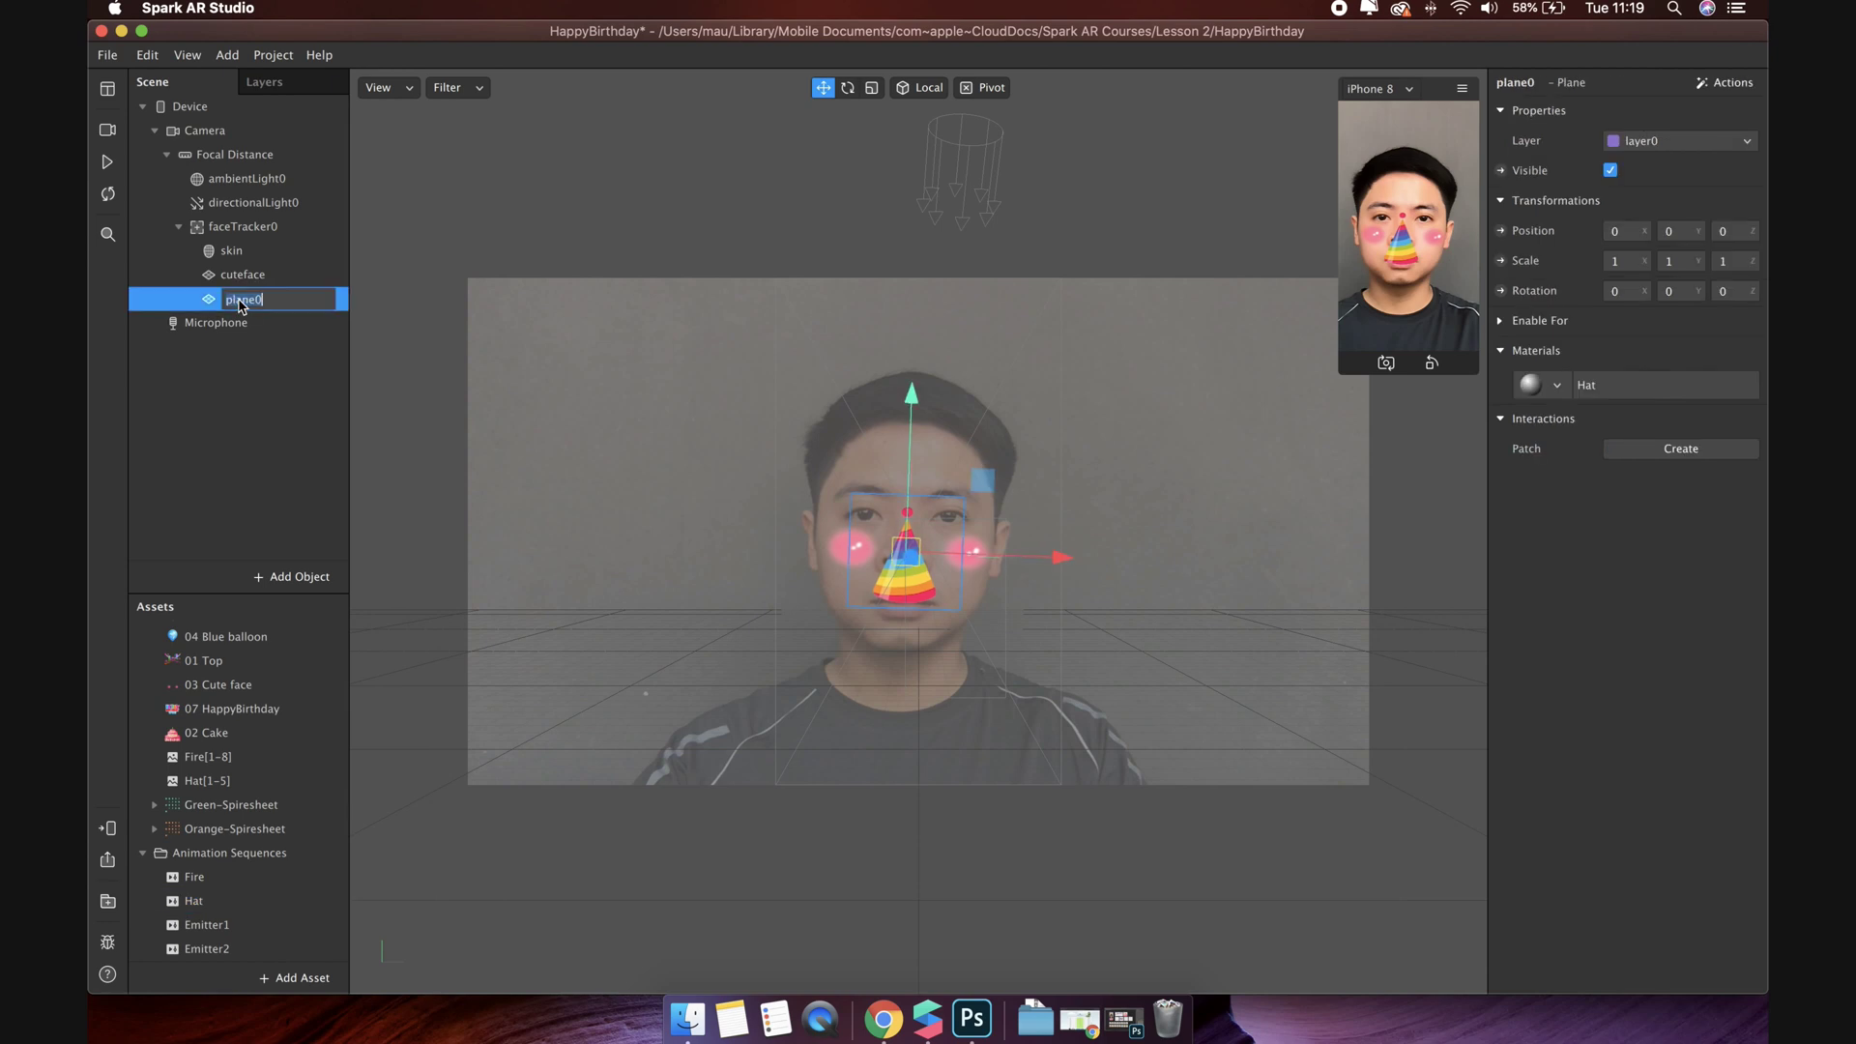
text(Hat)
key(Return)
Step: Position the Hat on the head at X 0.05 and Y 0.15
click(1681, 229)
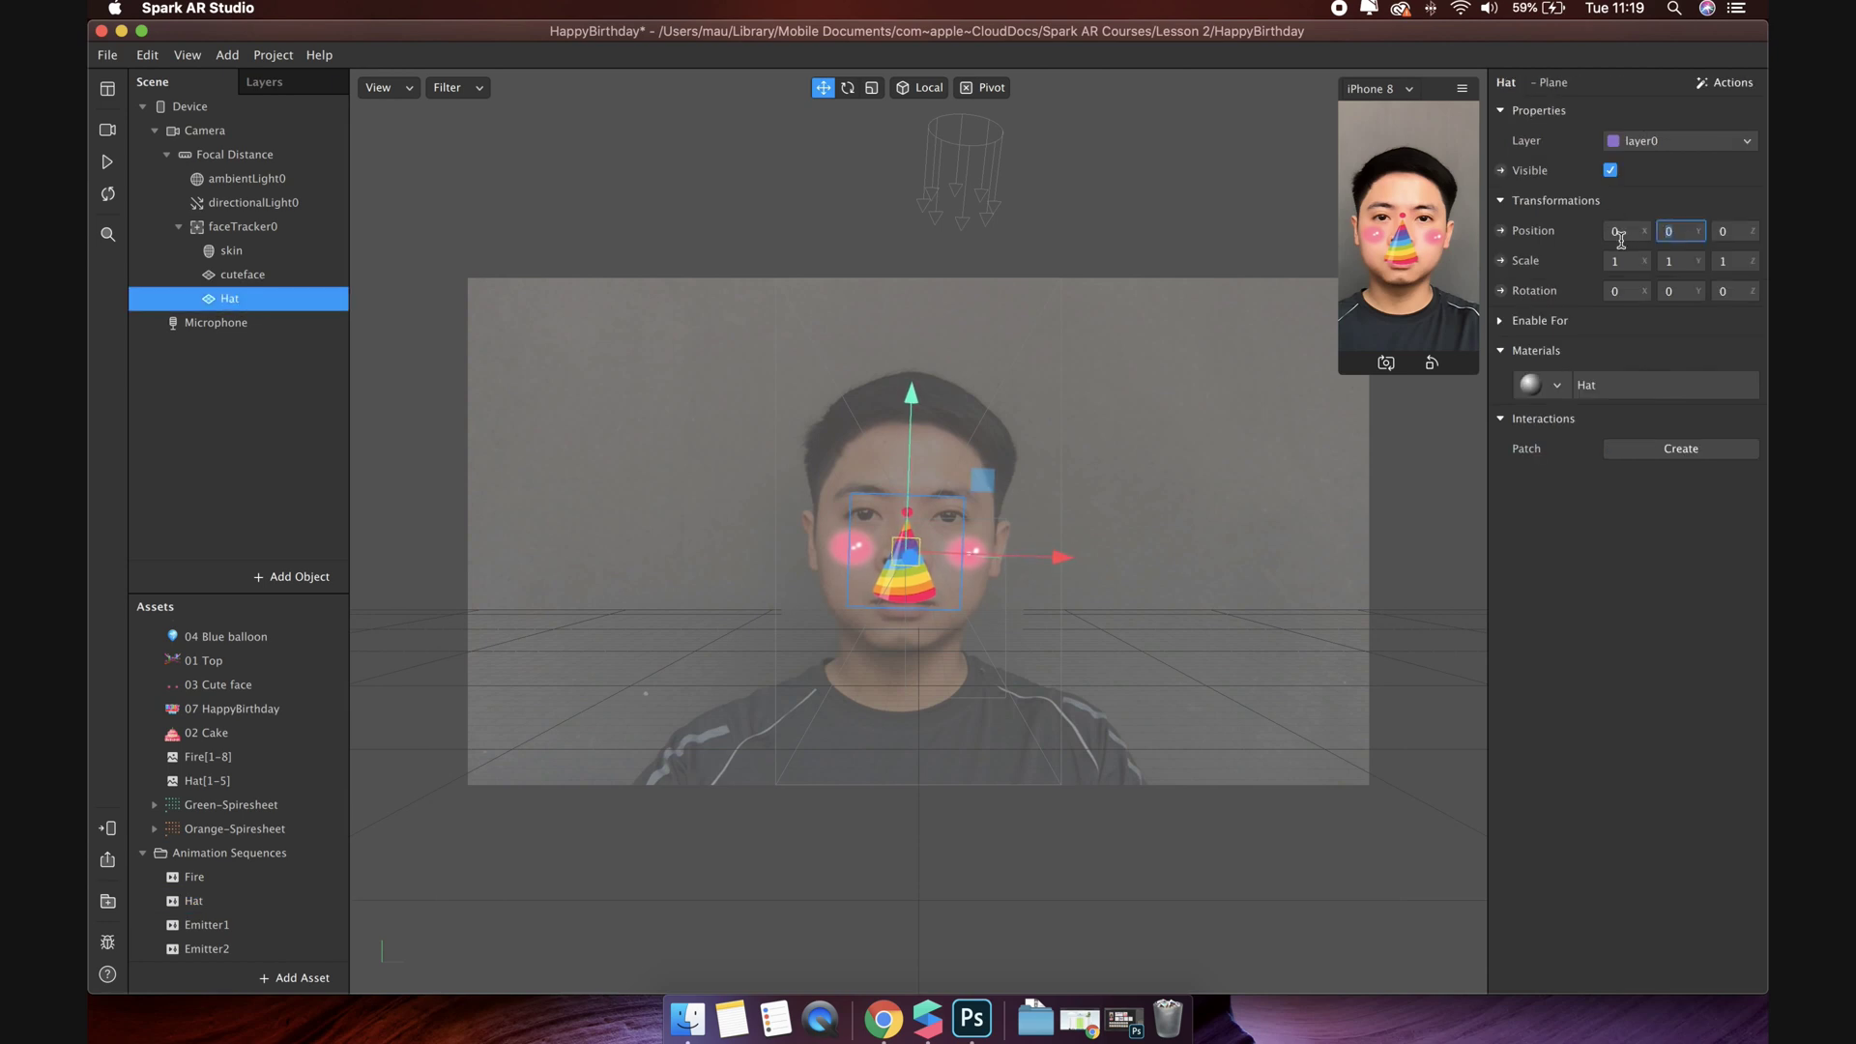
text(0.03)
key(Return)
click(1688, 231)
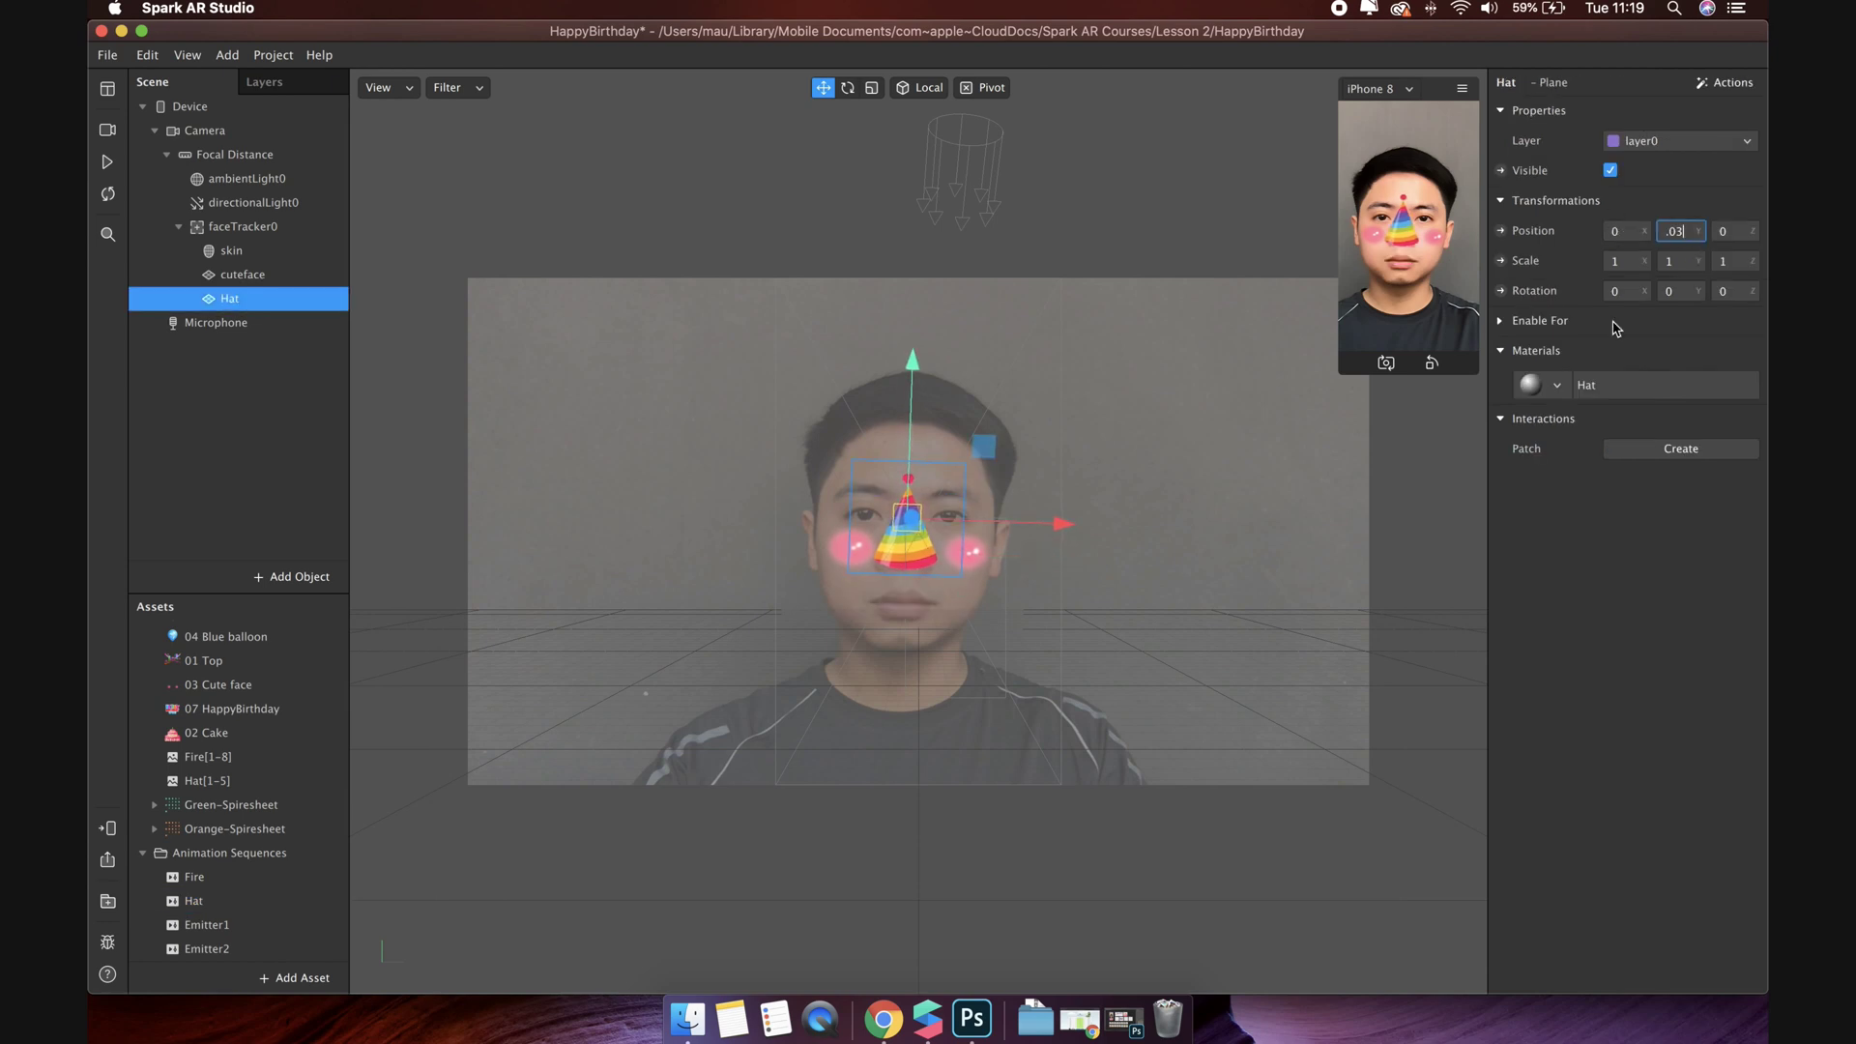
text(.15)
key(Return)
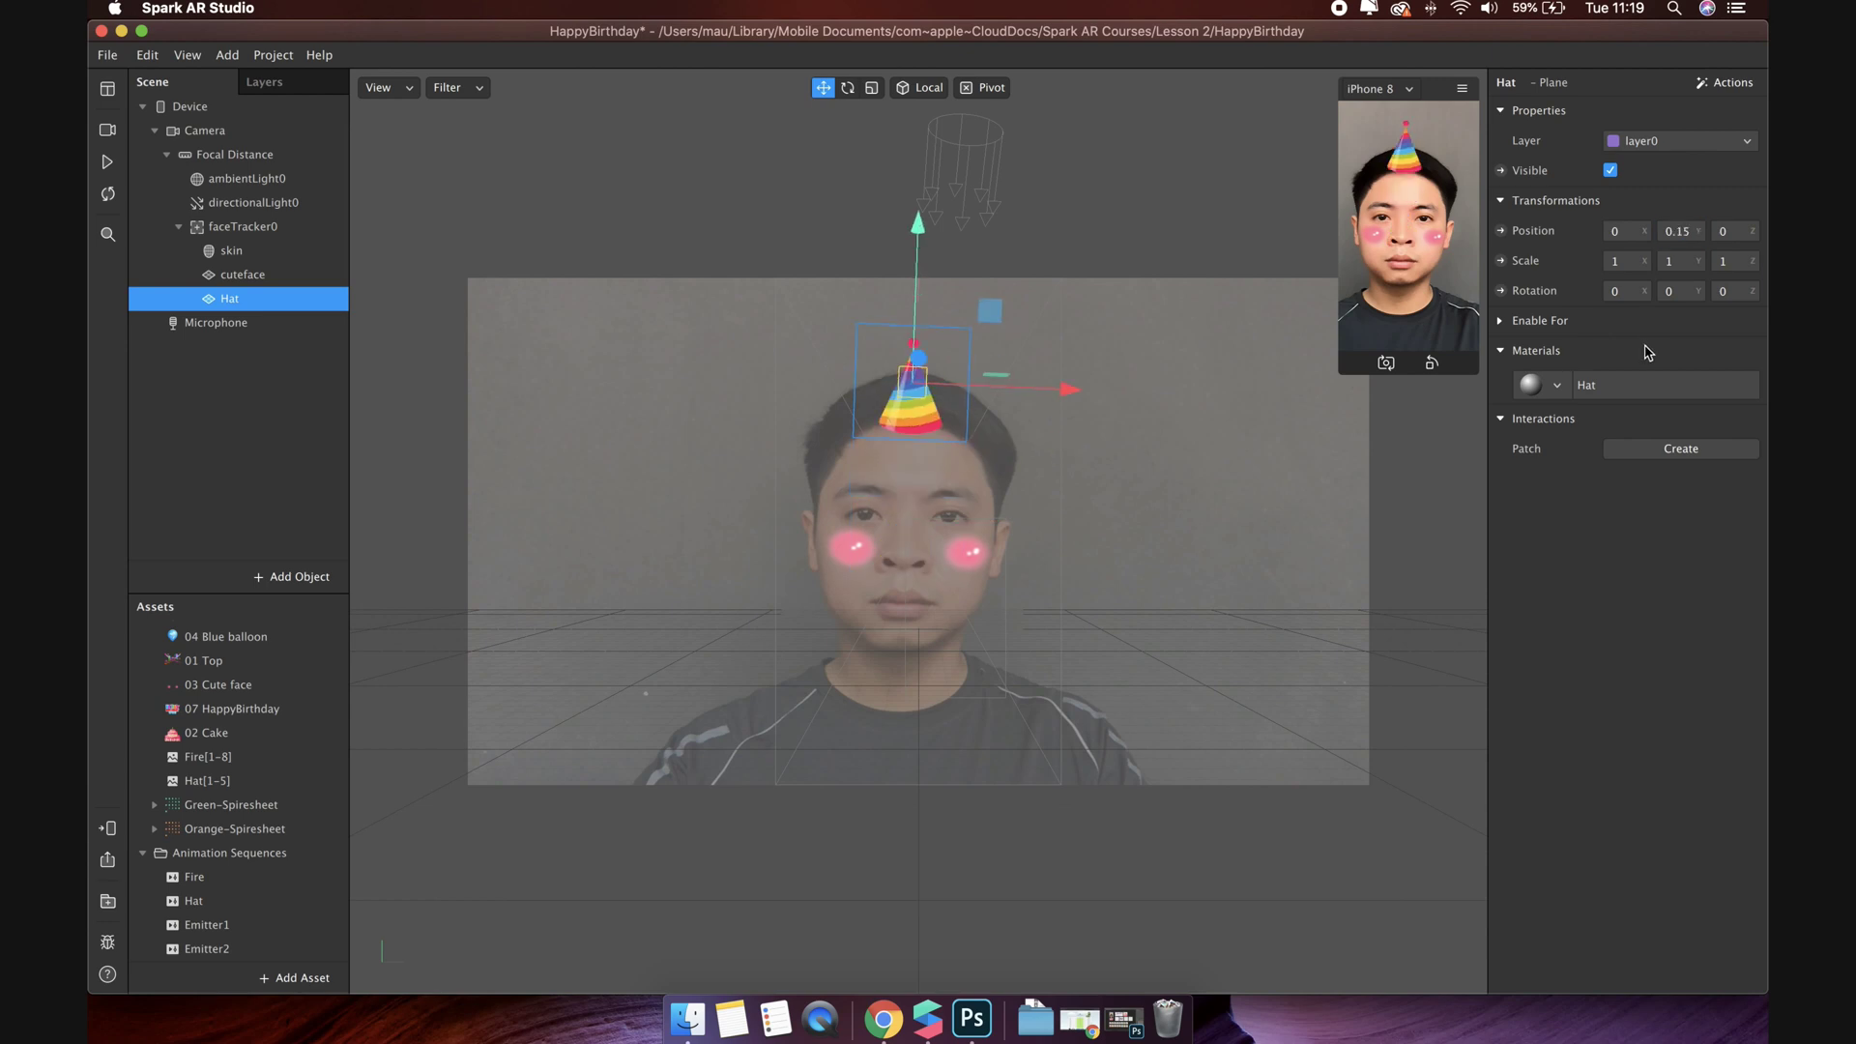
key(shift+Tab)
text(-0.1)
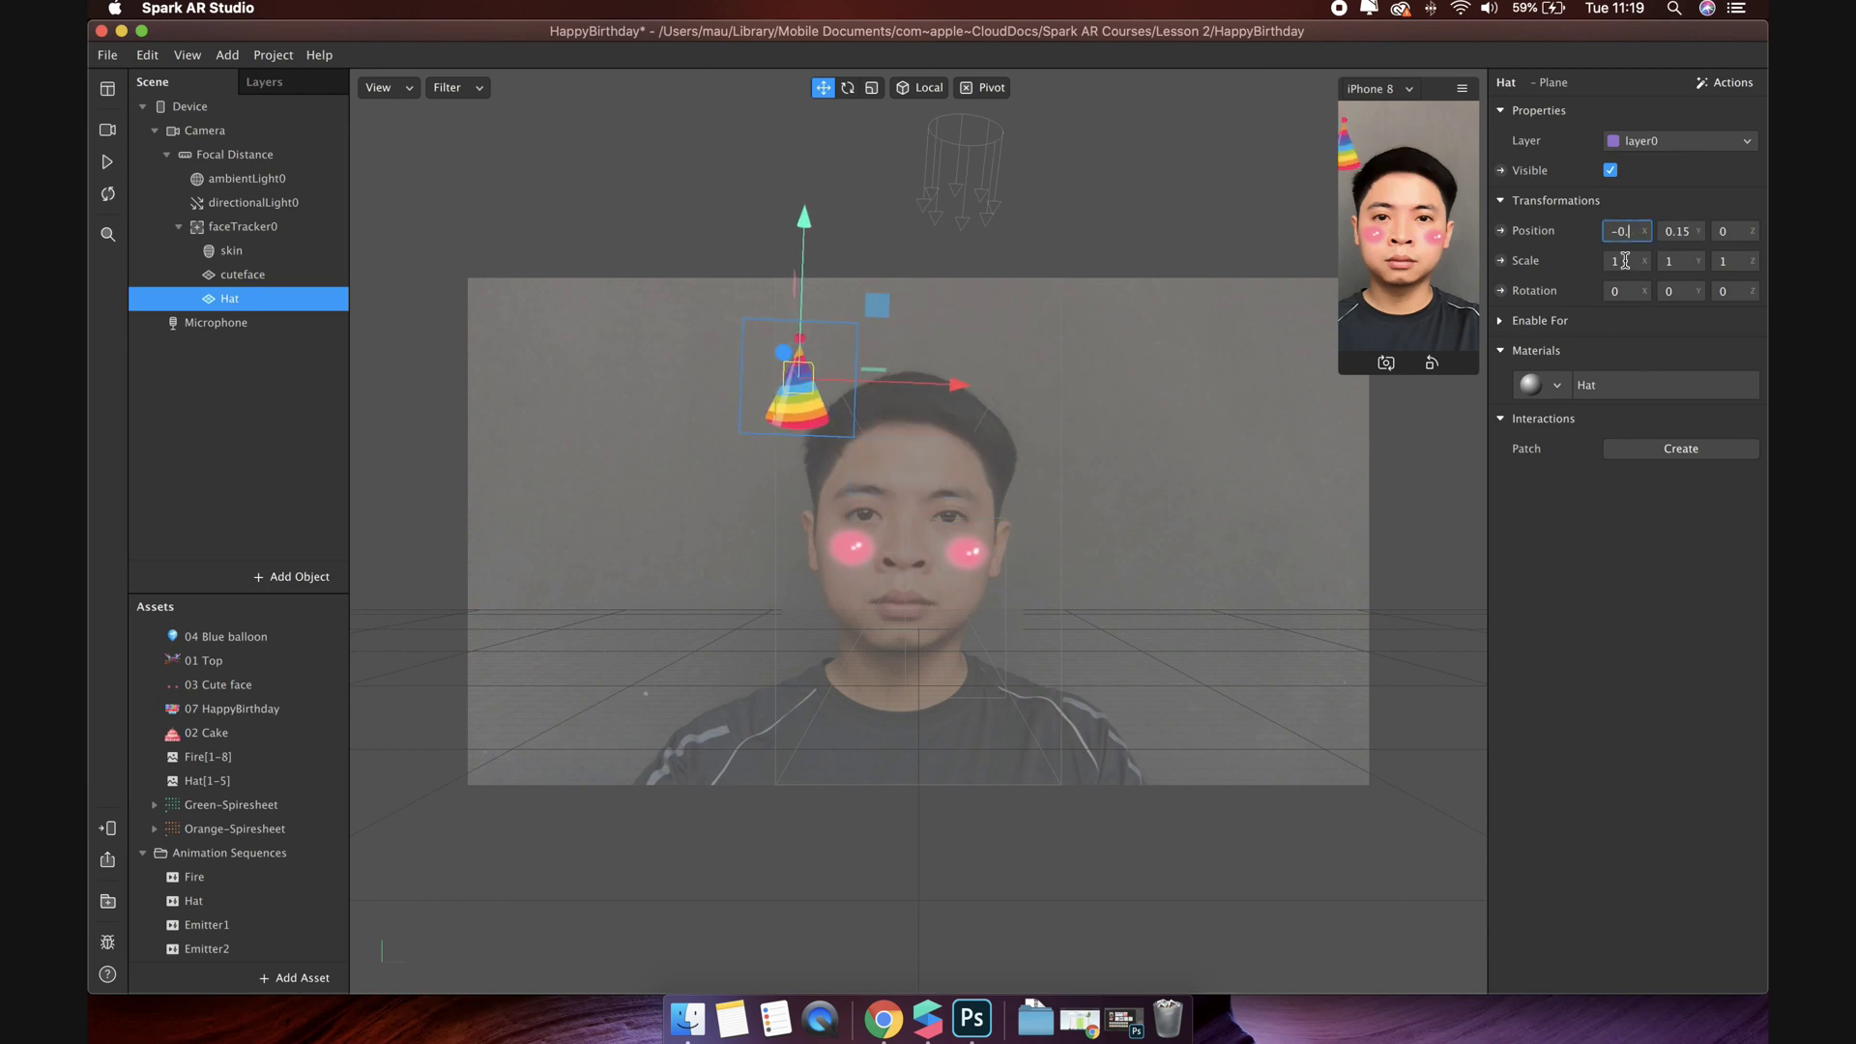
key(BackSpace)
text(5)
key(Return)
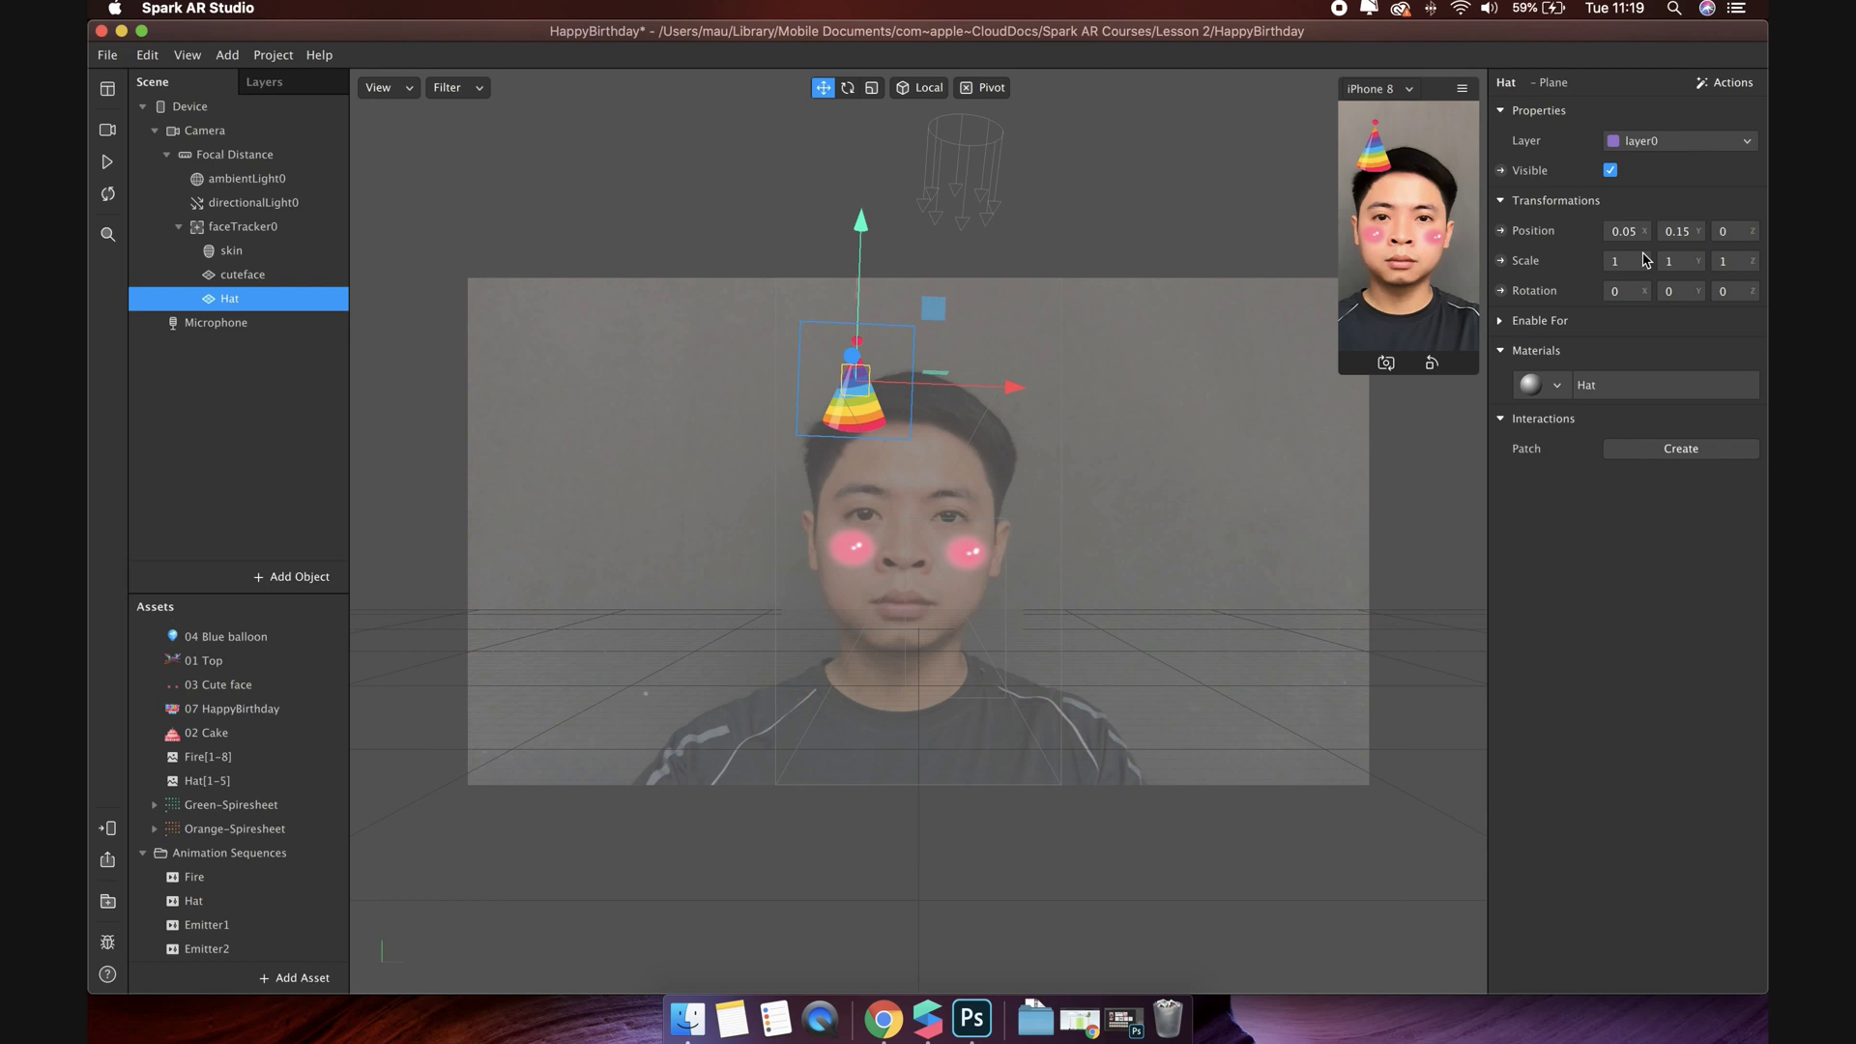
Step: Scale the Hat to 1.5 × 1.5, tilt it 30° on Z, set depth 0.03, and resume the preview
click(1631, 261)
text(1.5)
key(Tab)
text(1.5)
key(Return)
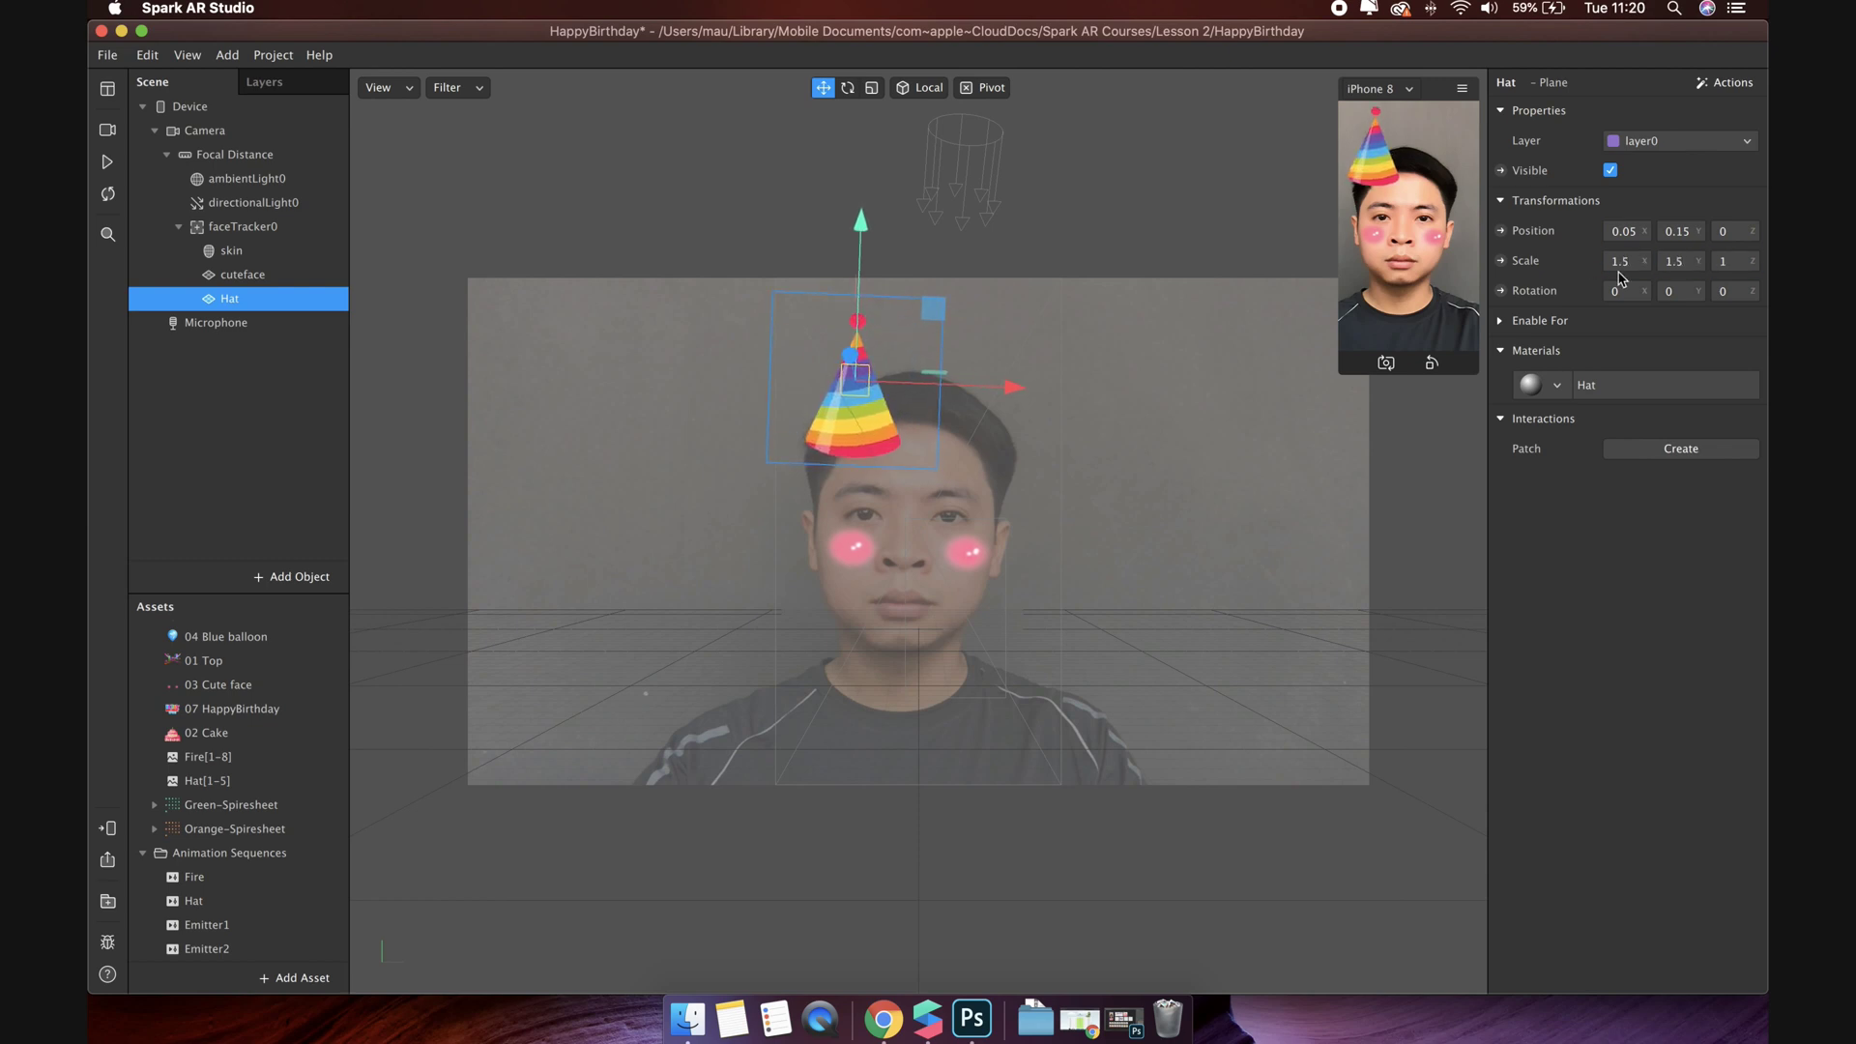
click(1726, 291)
text(30)
key(Return)
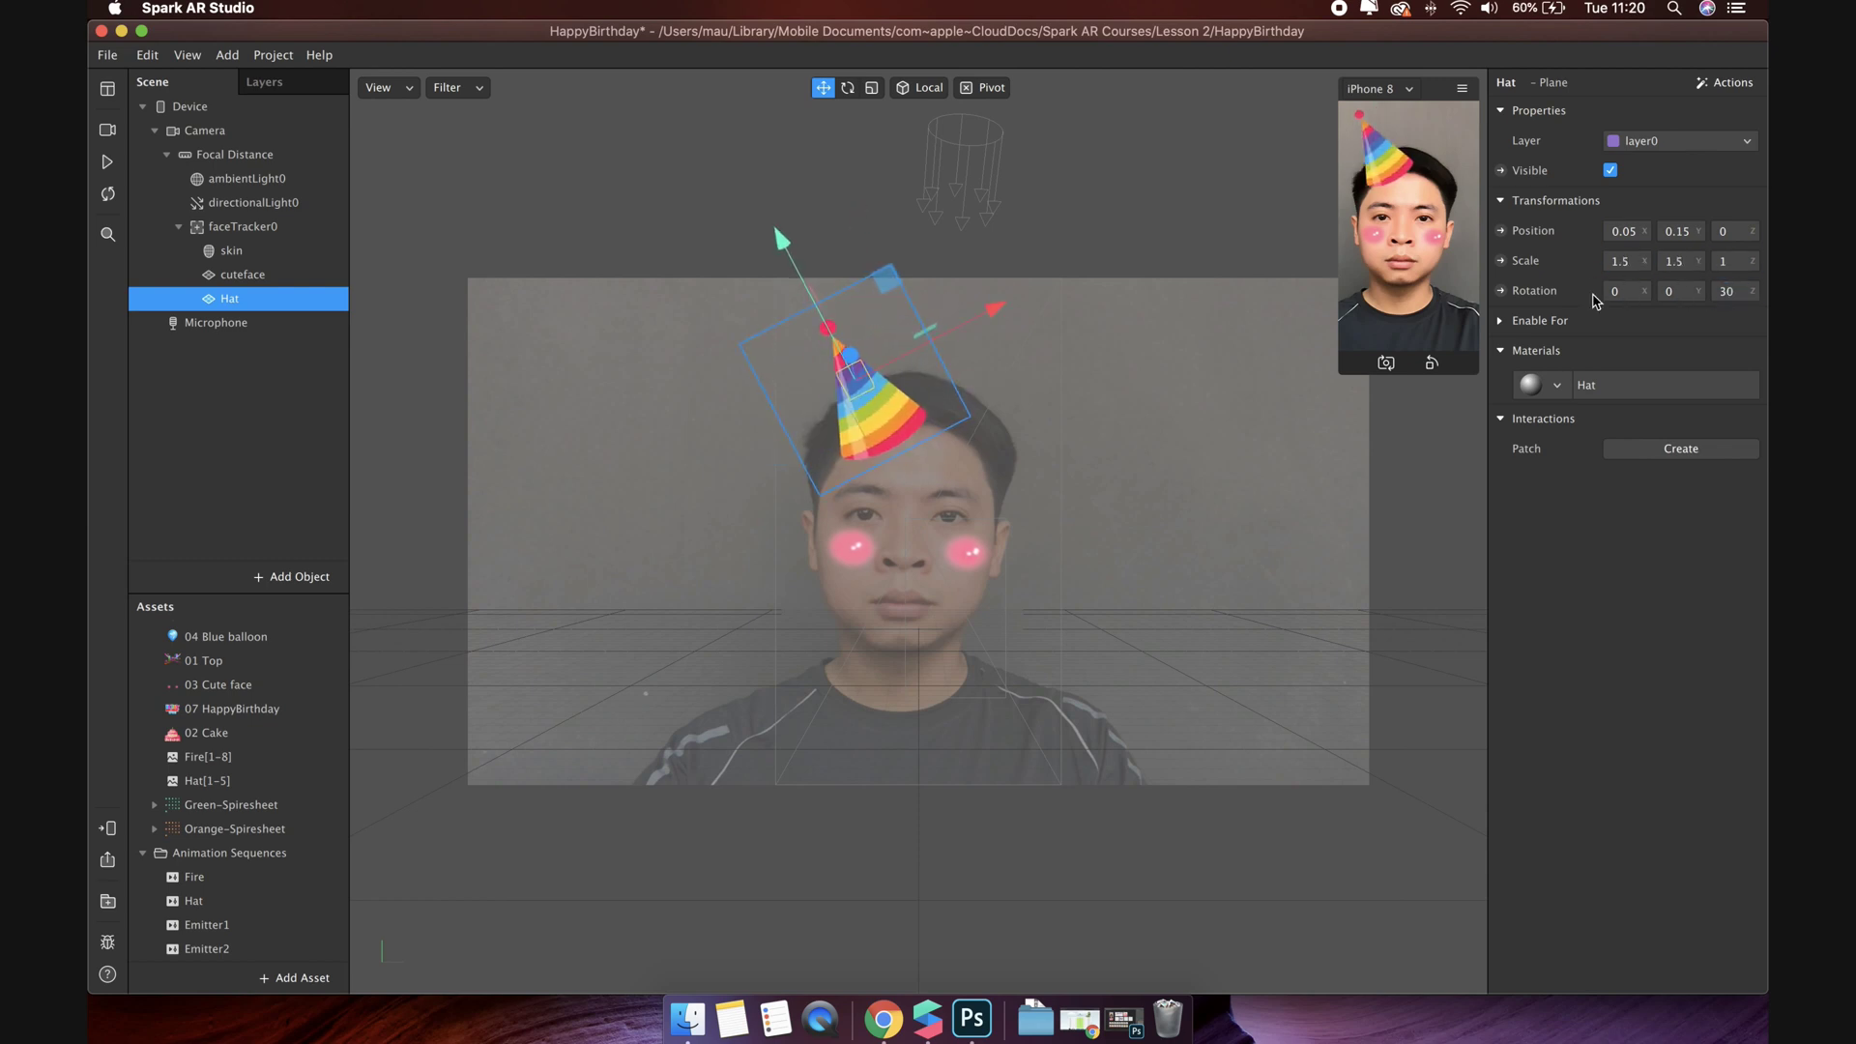
key(Tab)
text(-0.03)
key(Return)
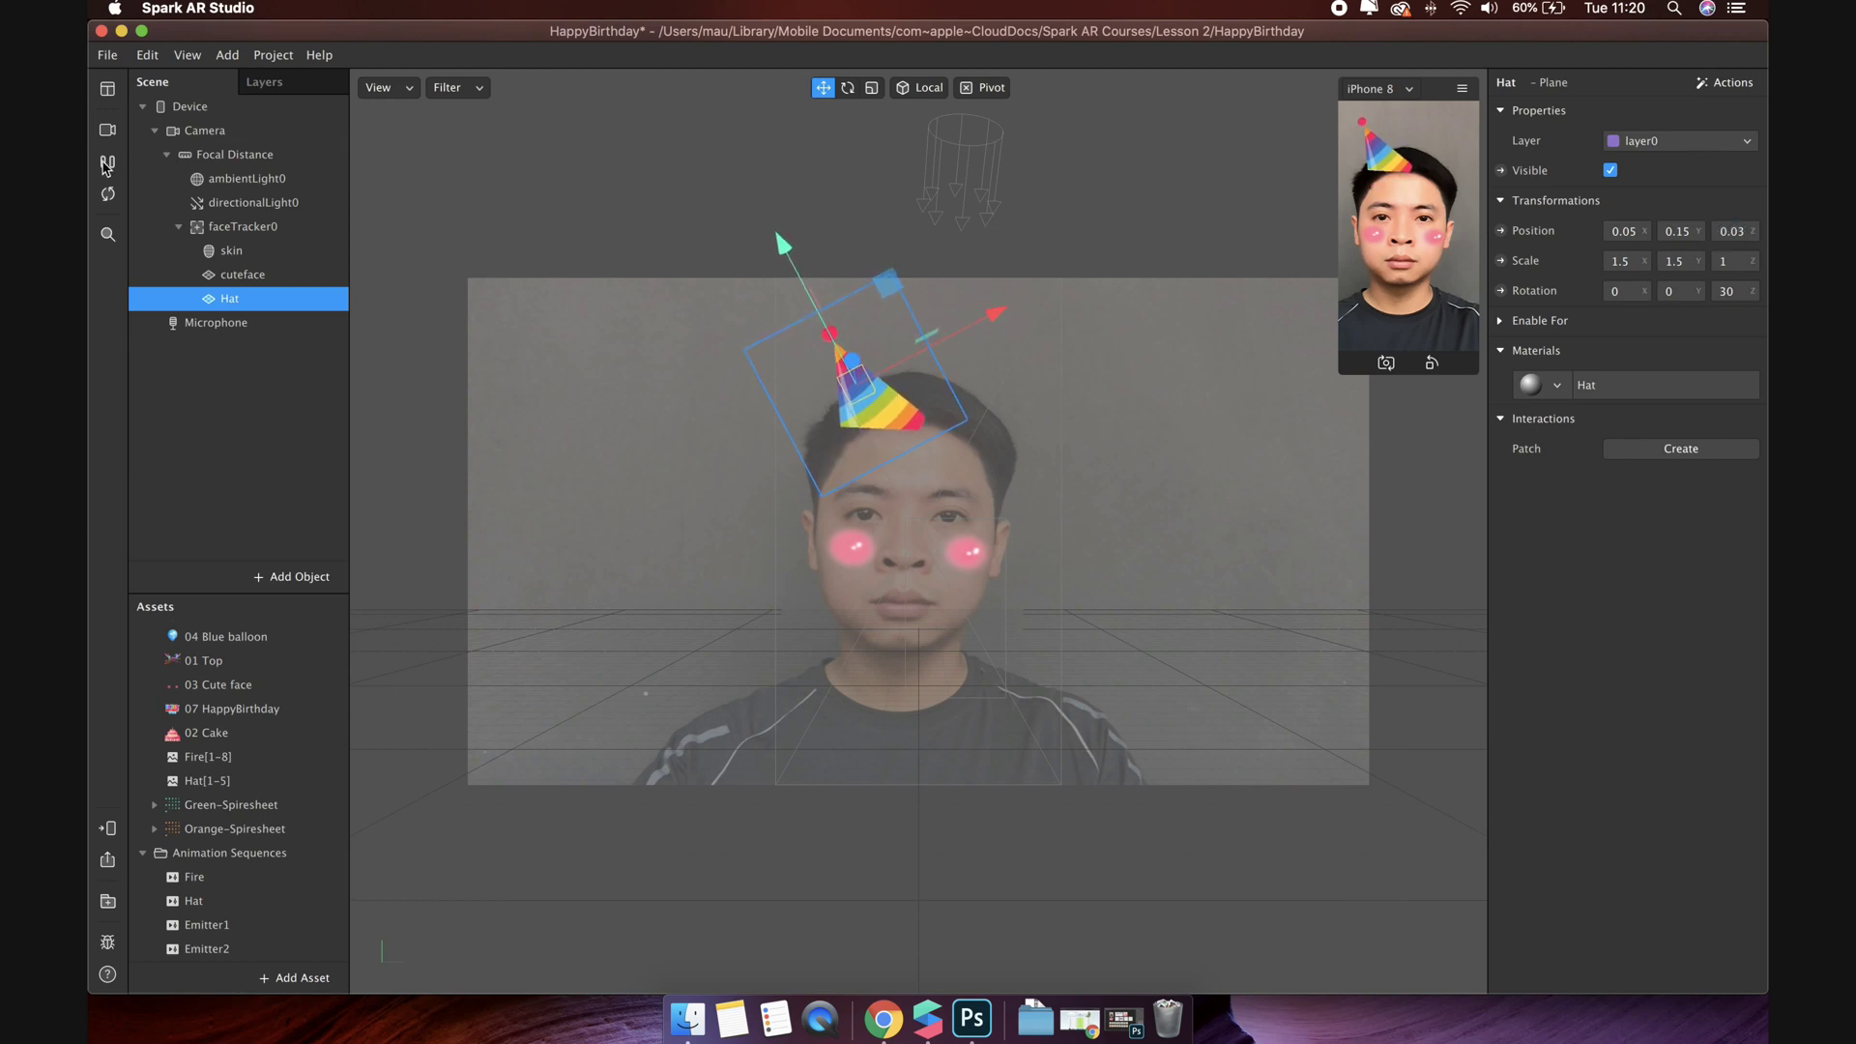
click(106, 163)
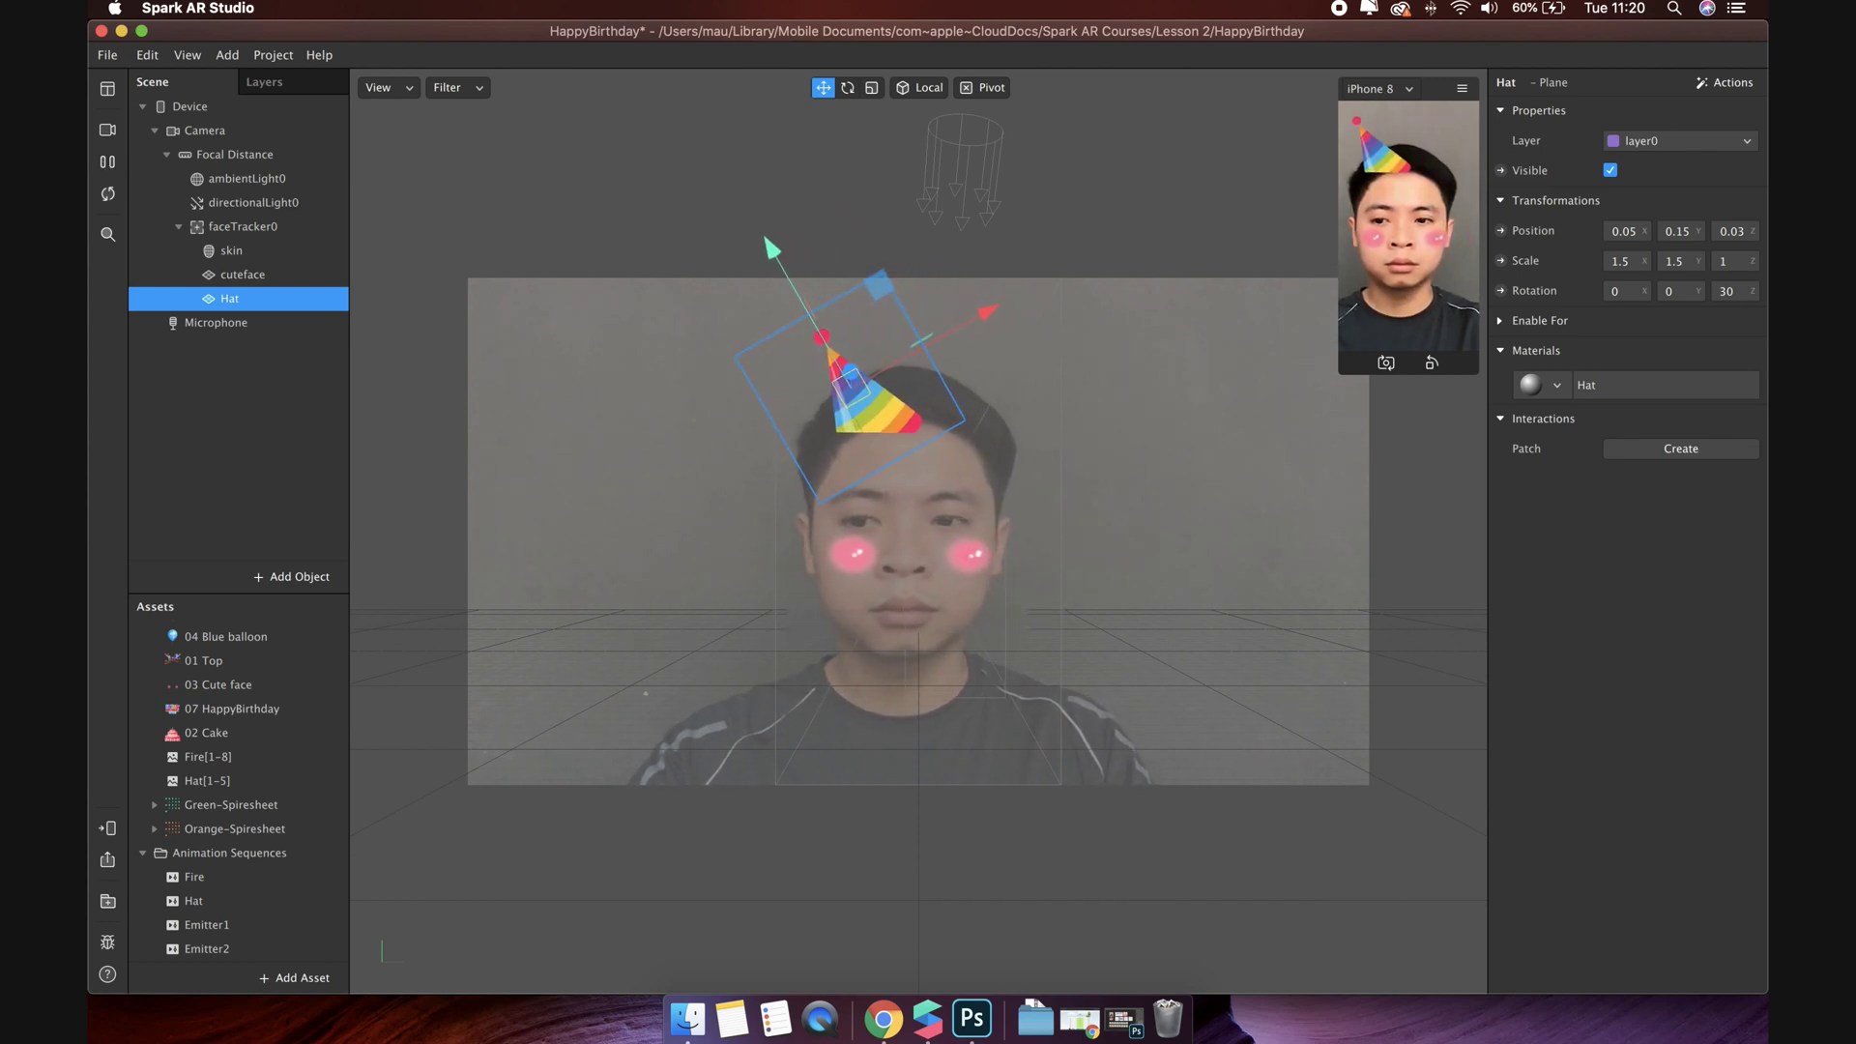
Step: Inspect the CuteFace material's Advanced Render Options
scroll(239, 713, up, 2)
scroll(235, 713, up, 6)
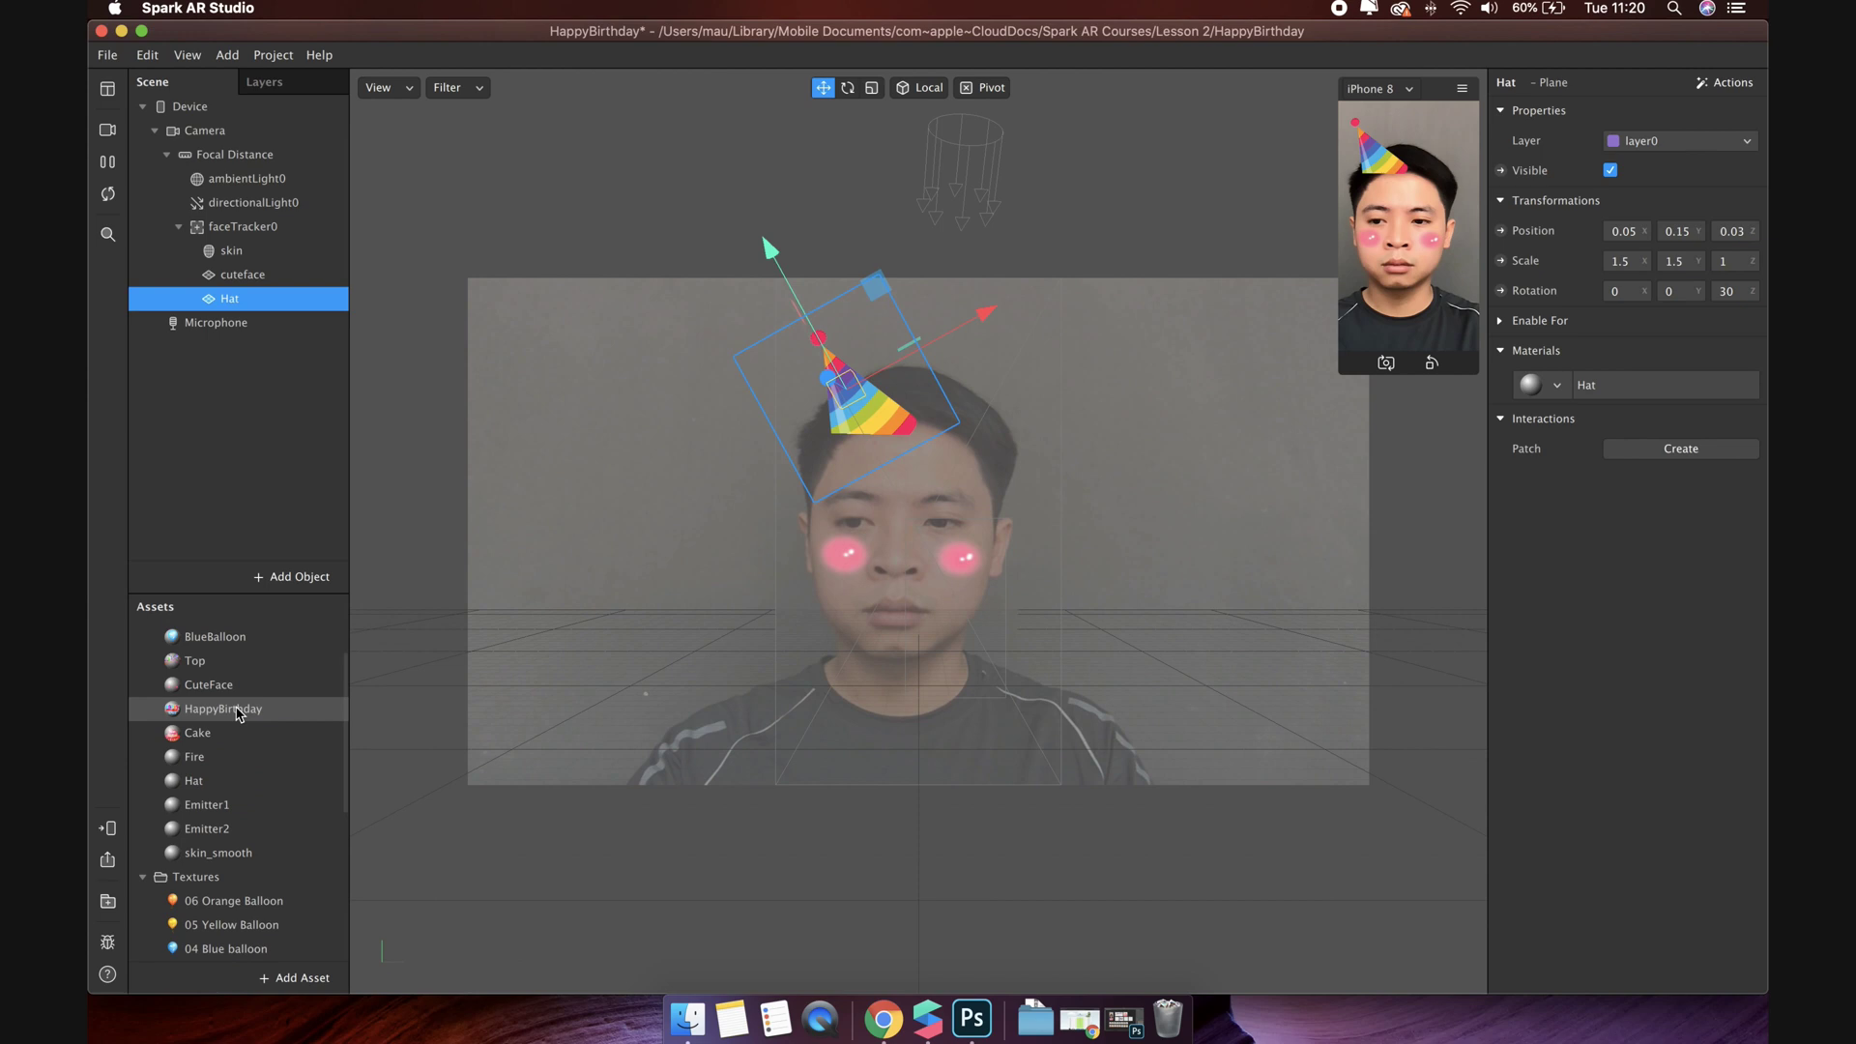
click(232, 715)
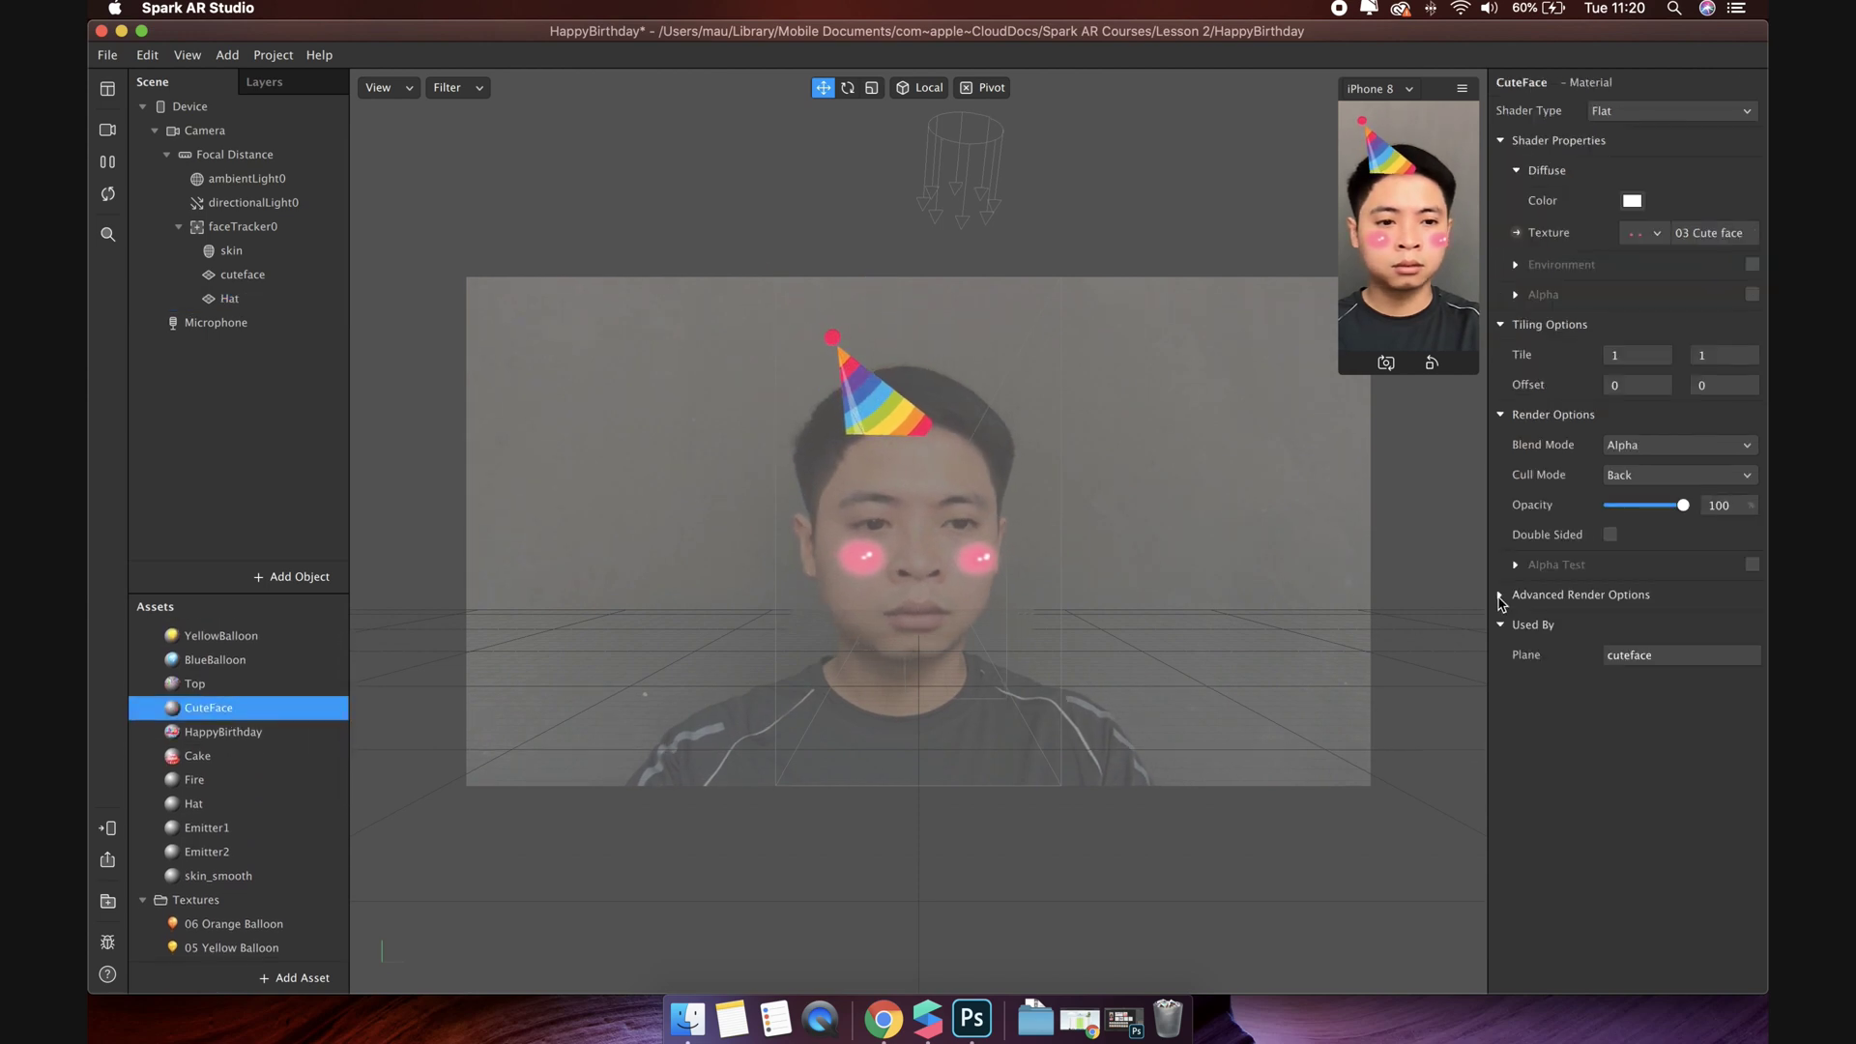
click(1500, 595)
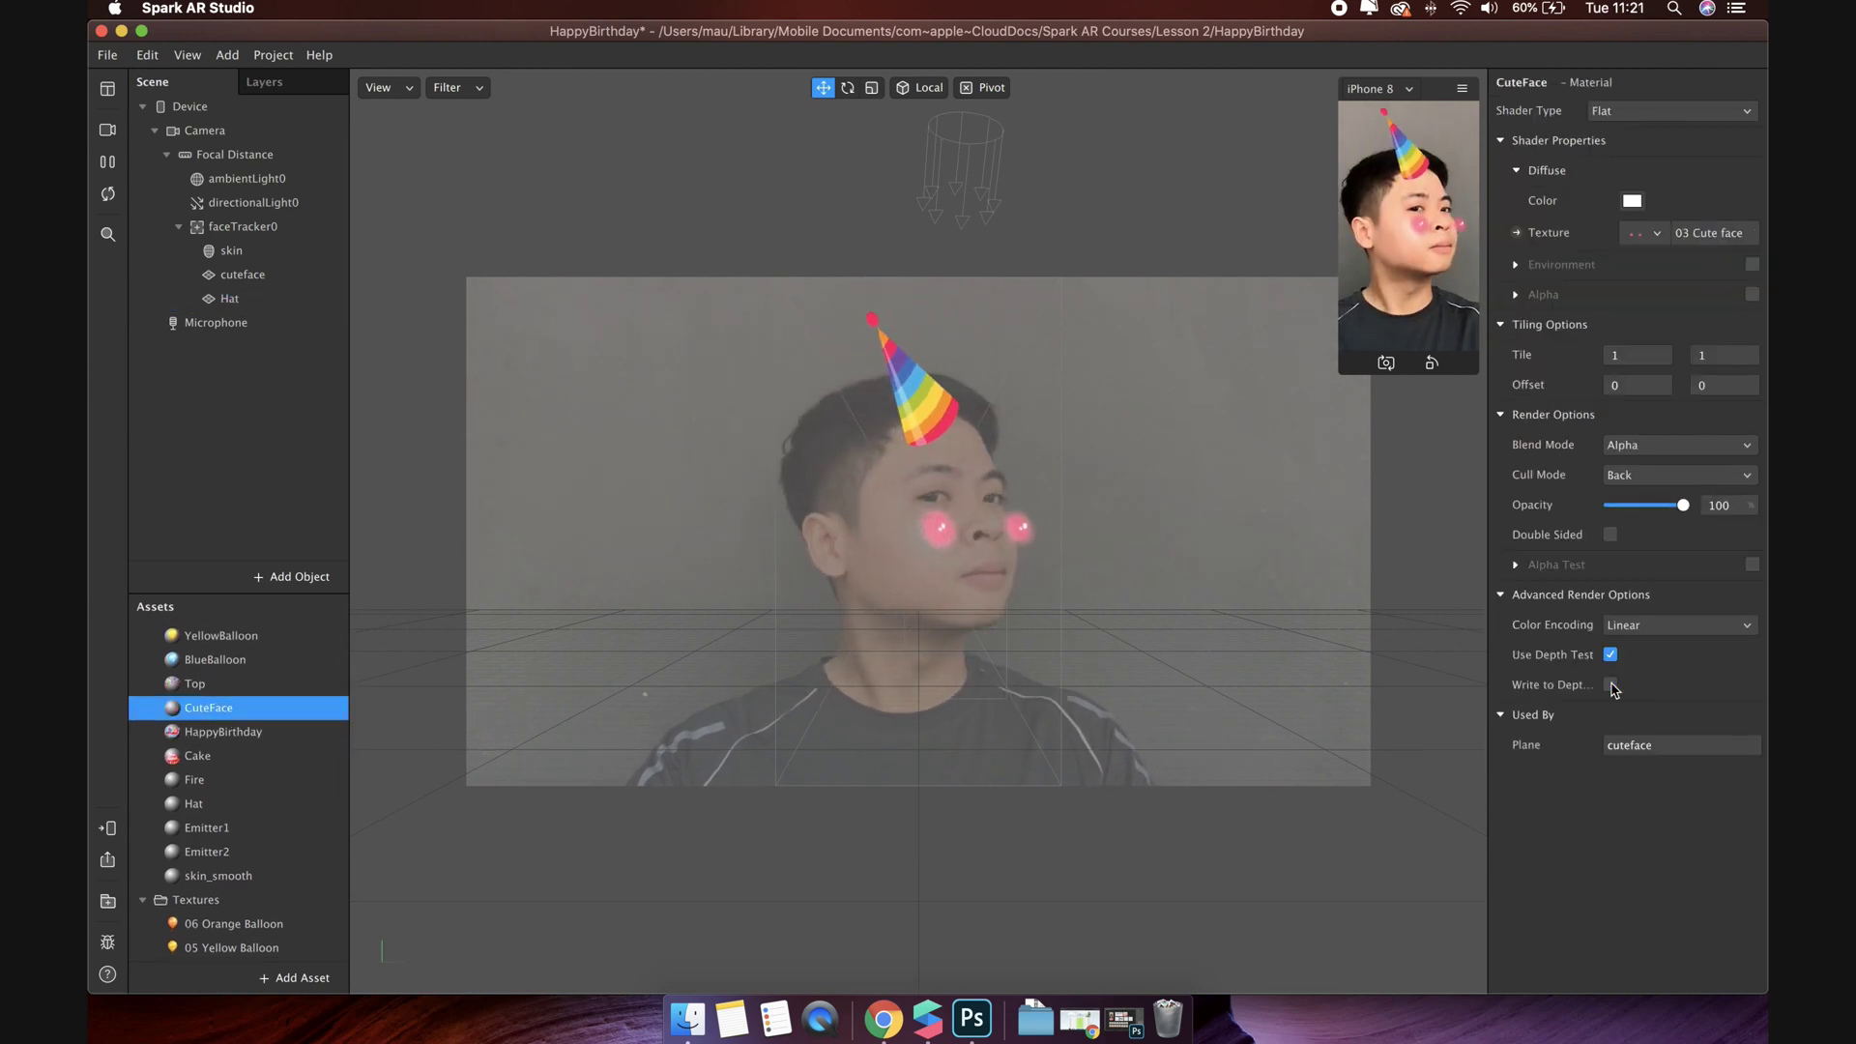
Step: Nudge the Hat to a depth of 0.05 and a height of 0.17
click(257, 299)
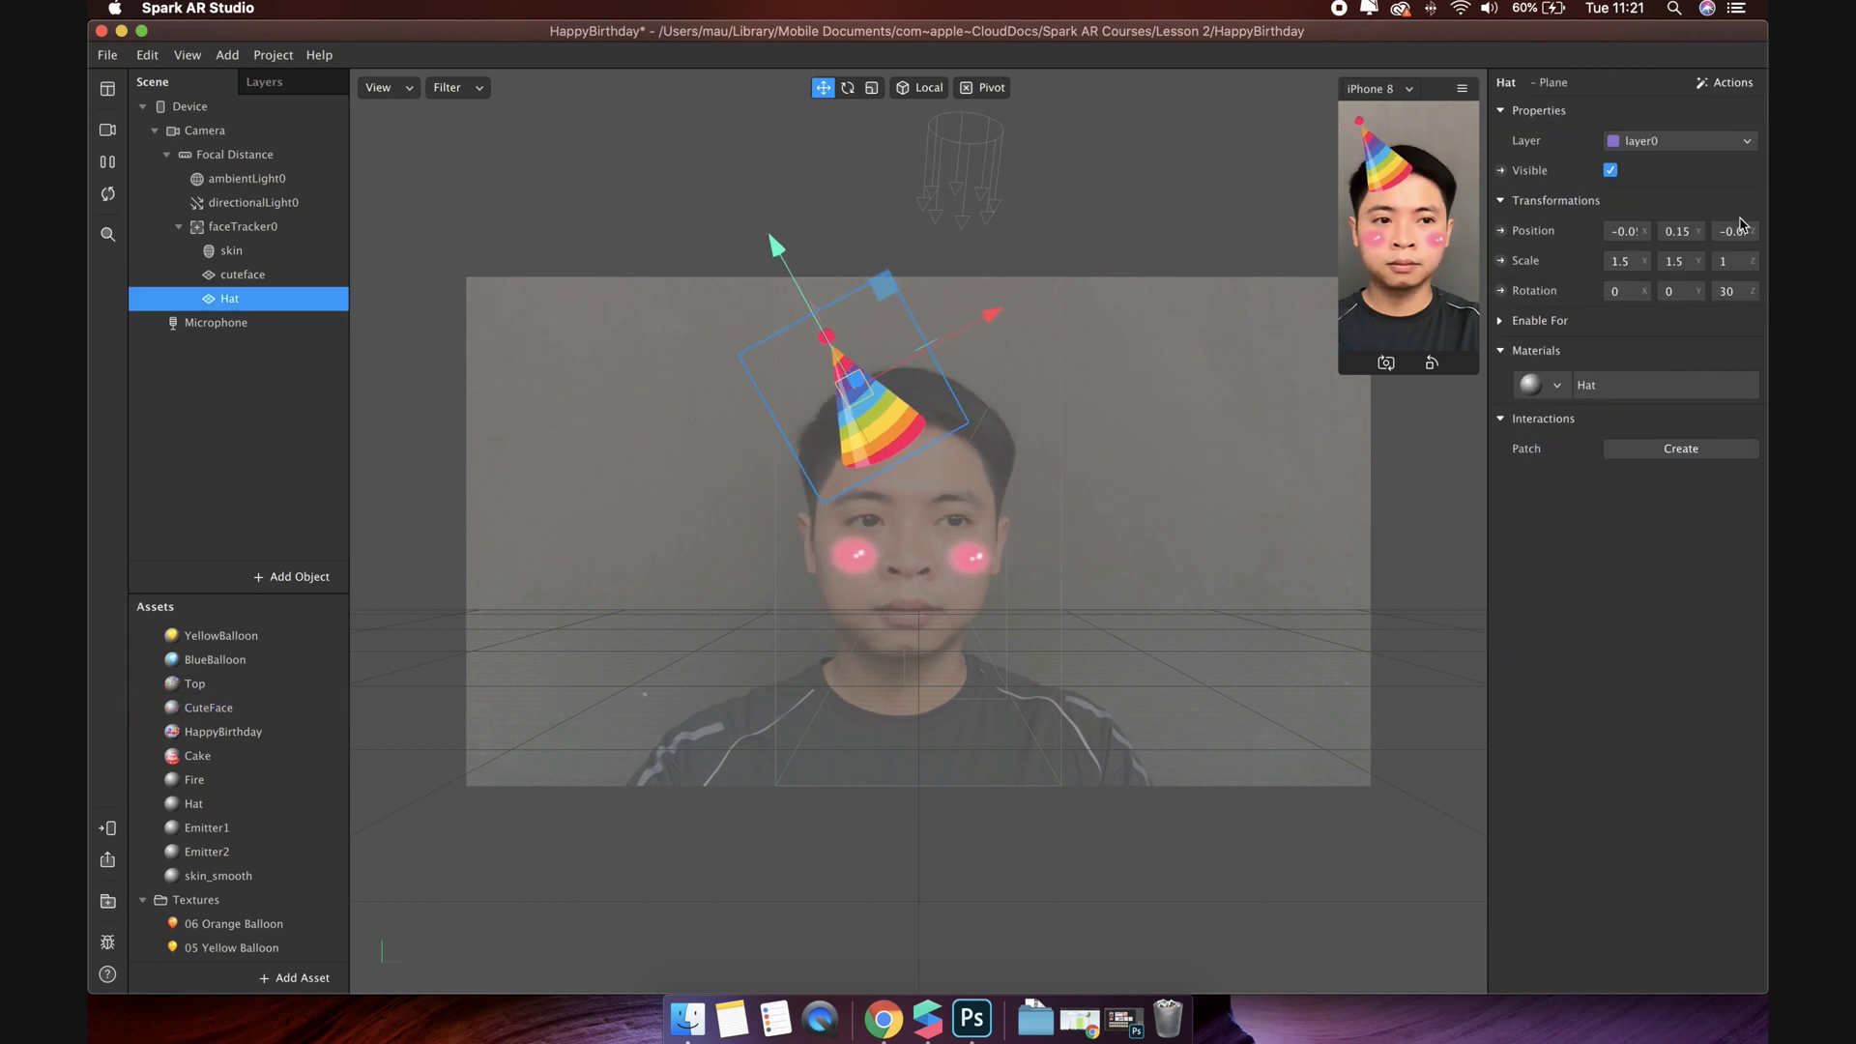
click(1755, 234)
click(1755, 232)
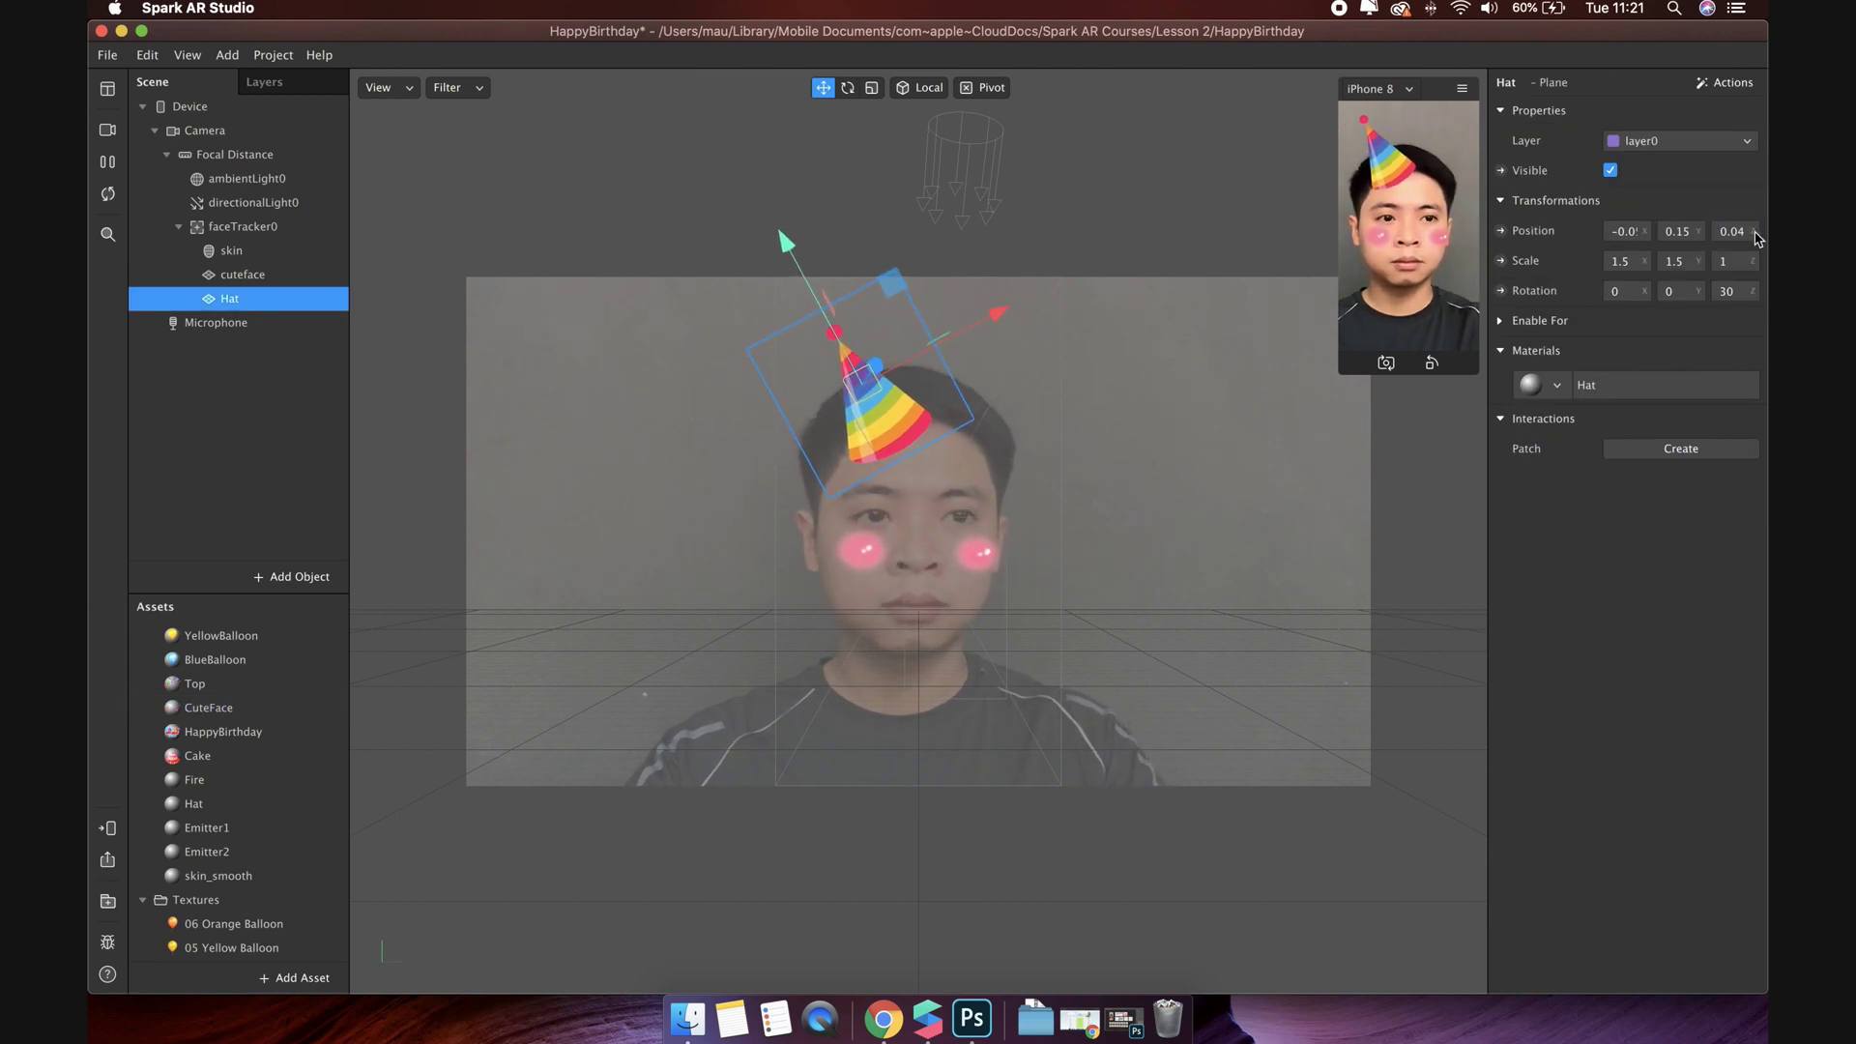
click(1756, 232)
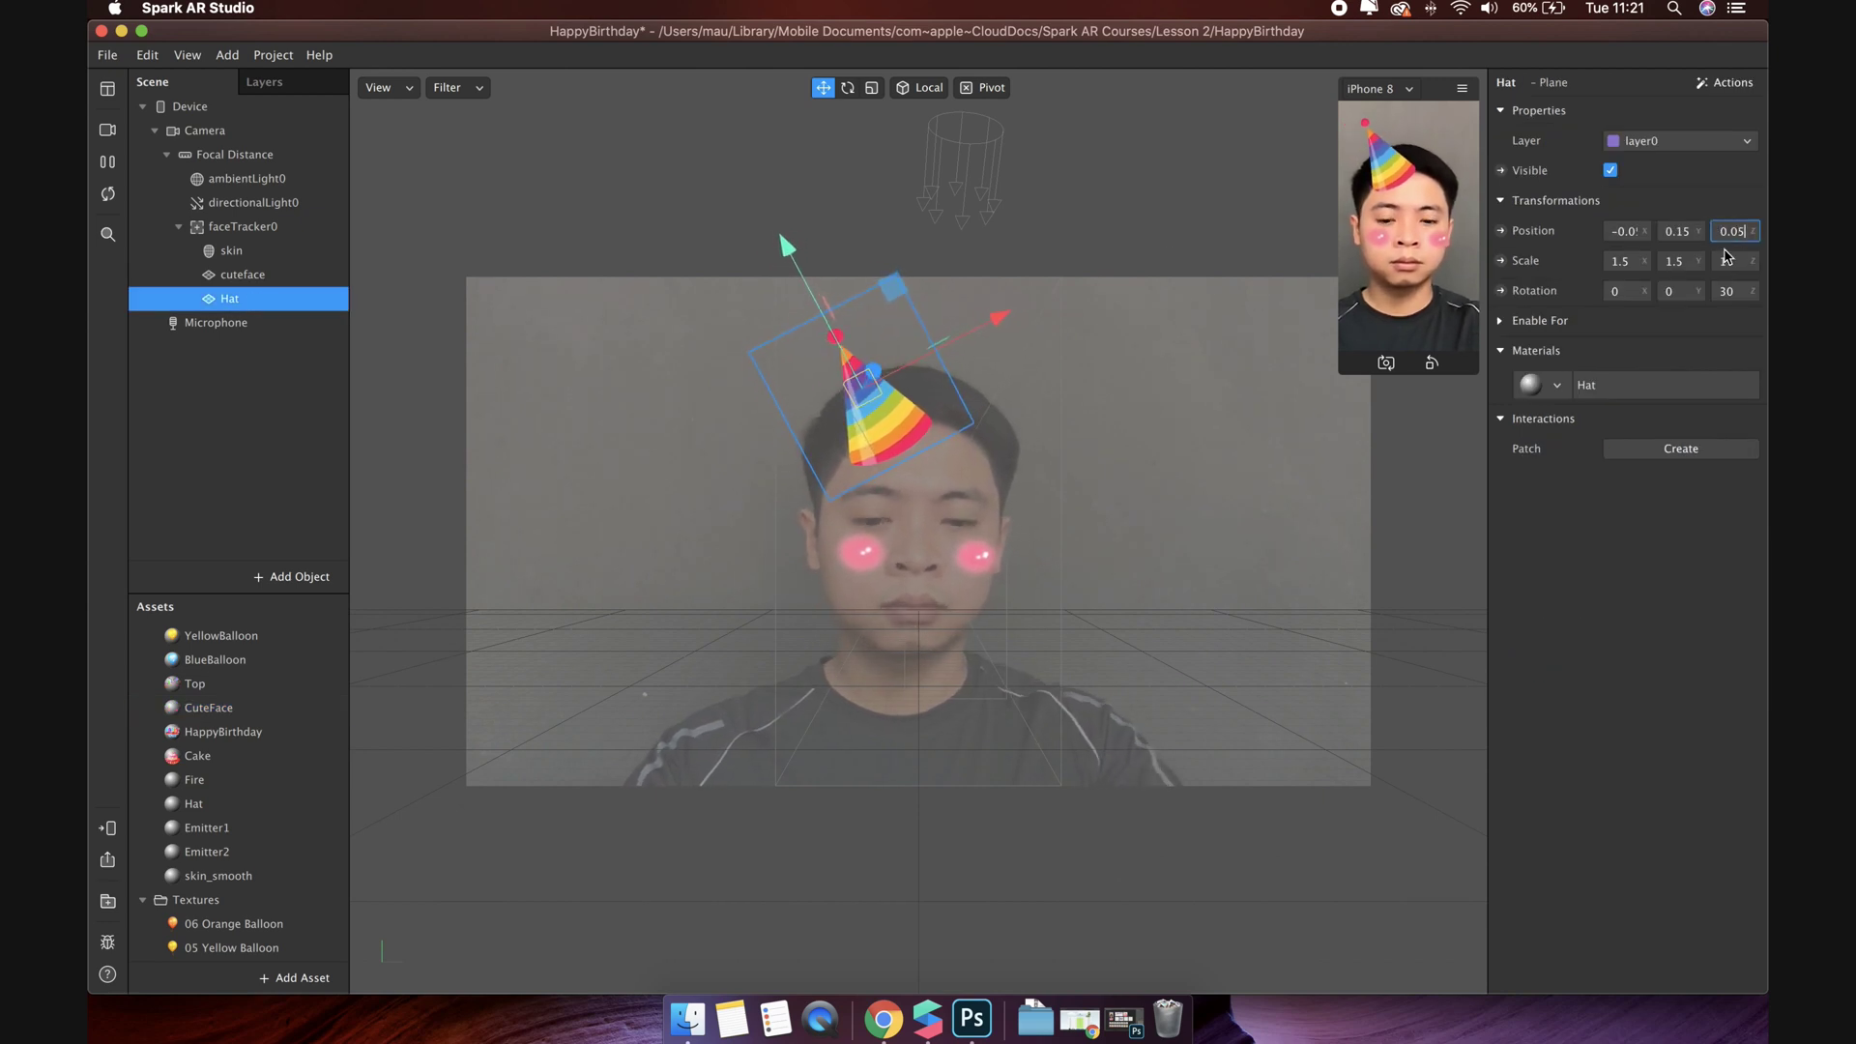
click(1680, 231)
text(7)
key(Return)
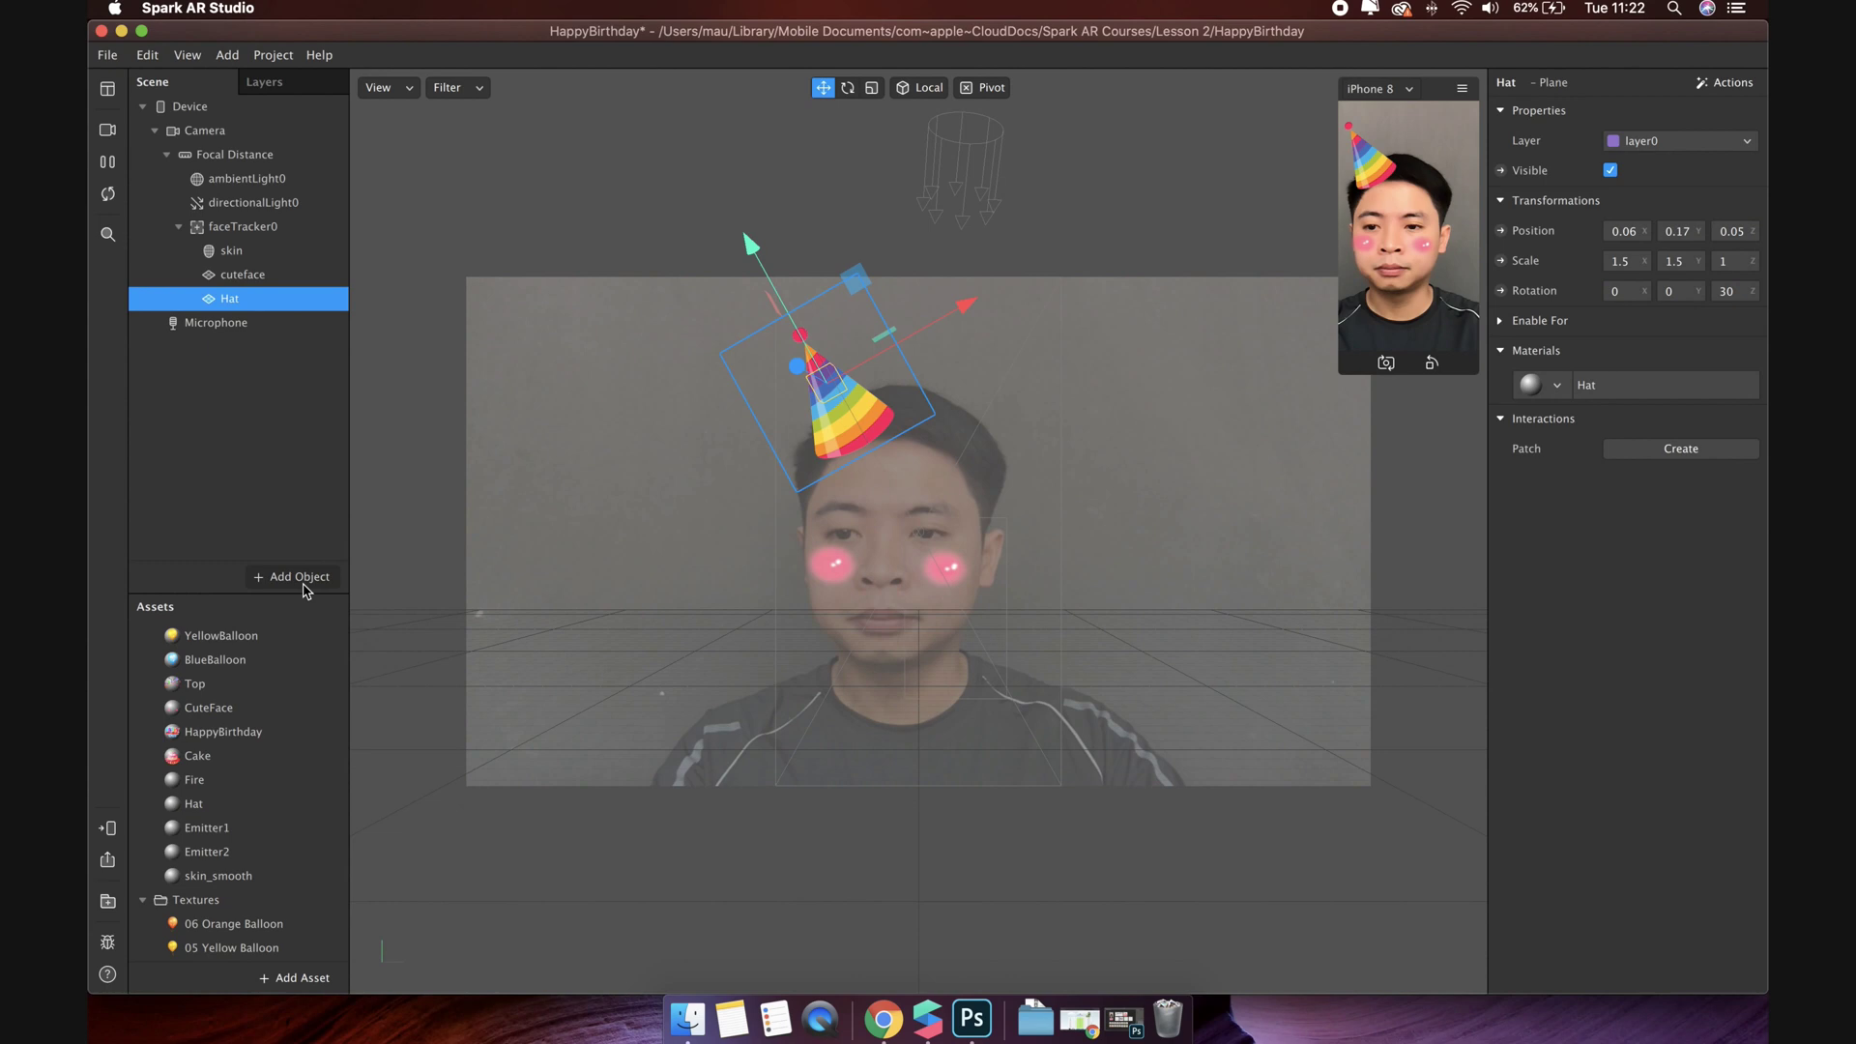
Step: Insert a new plane into the scene
click(300, 577)
click(202, 390)
click(646, 546)
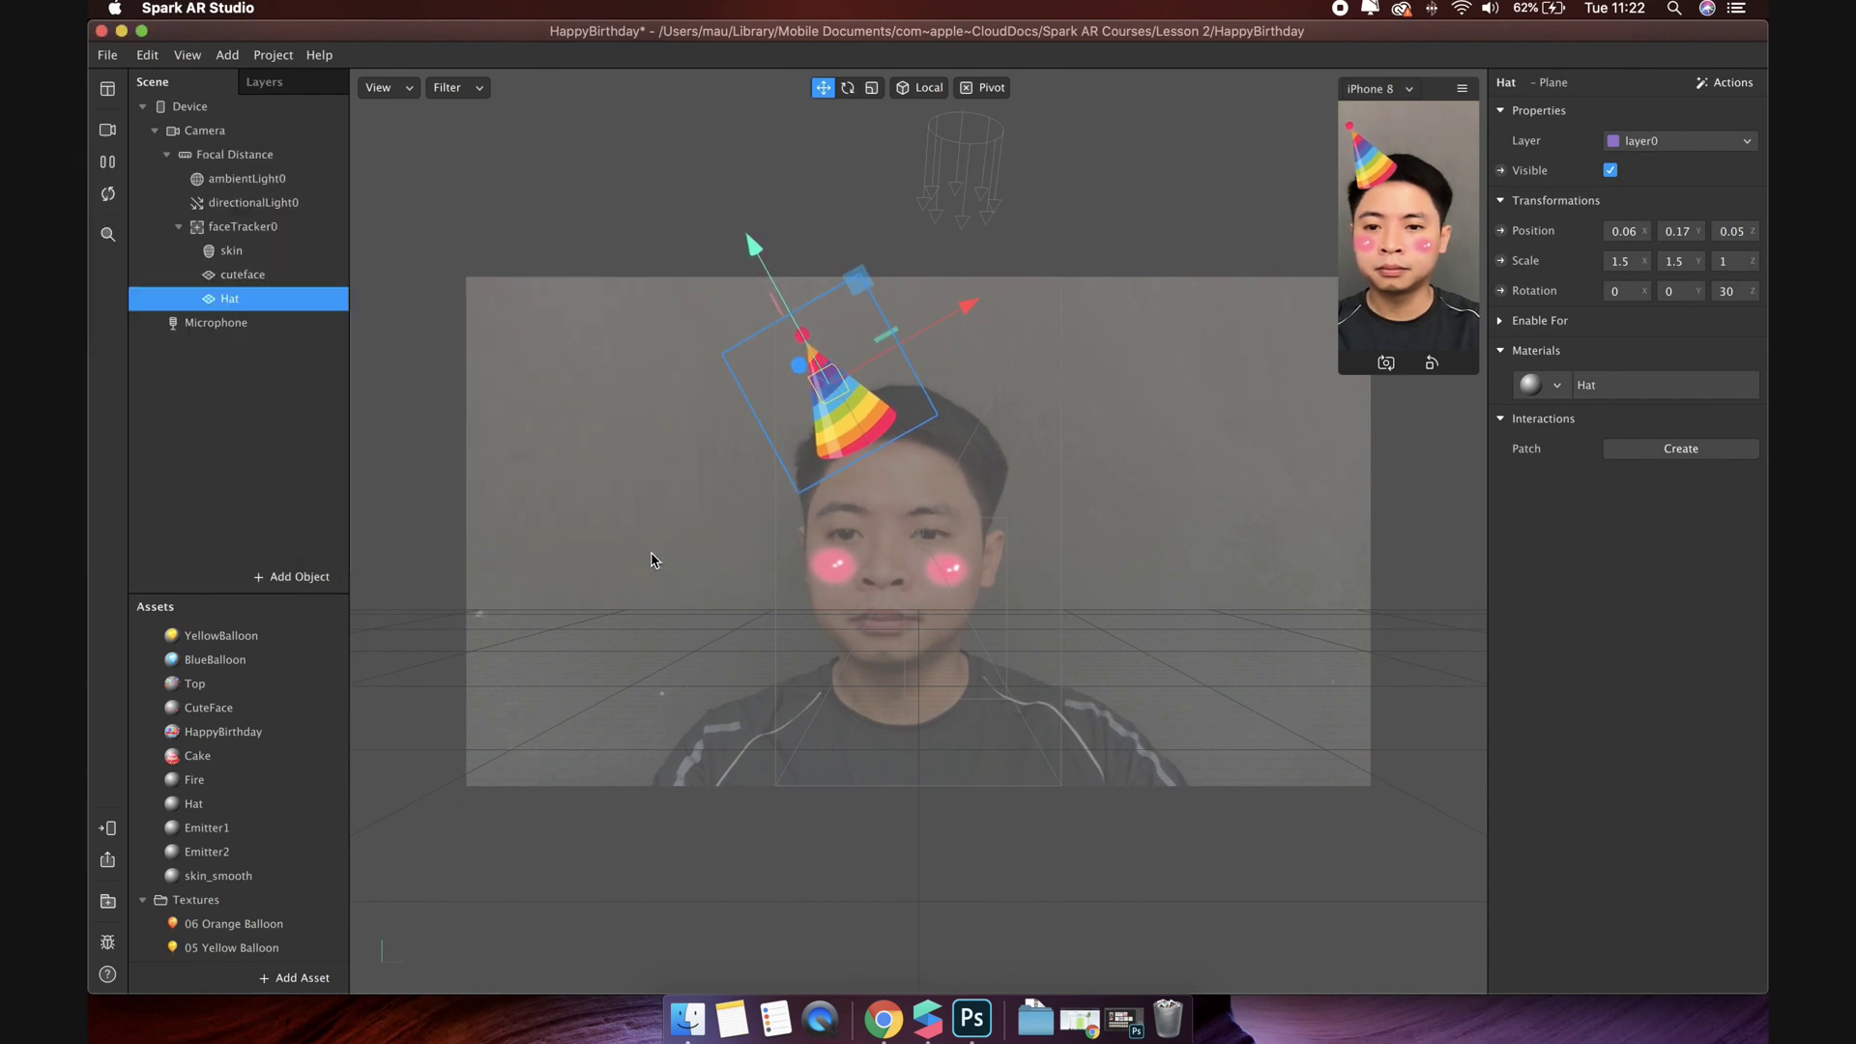
Step: Rename the new plane to Top, collapse faceTracker0, and apply the Top material
double_click(232, 325)
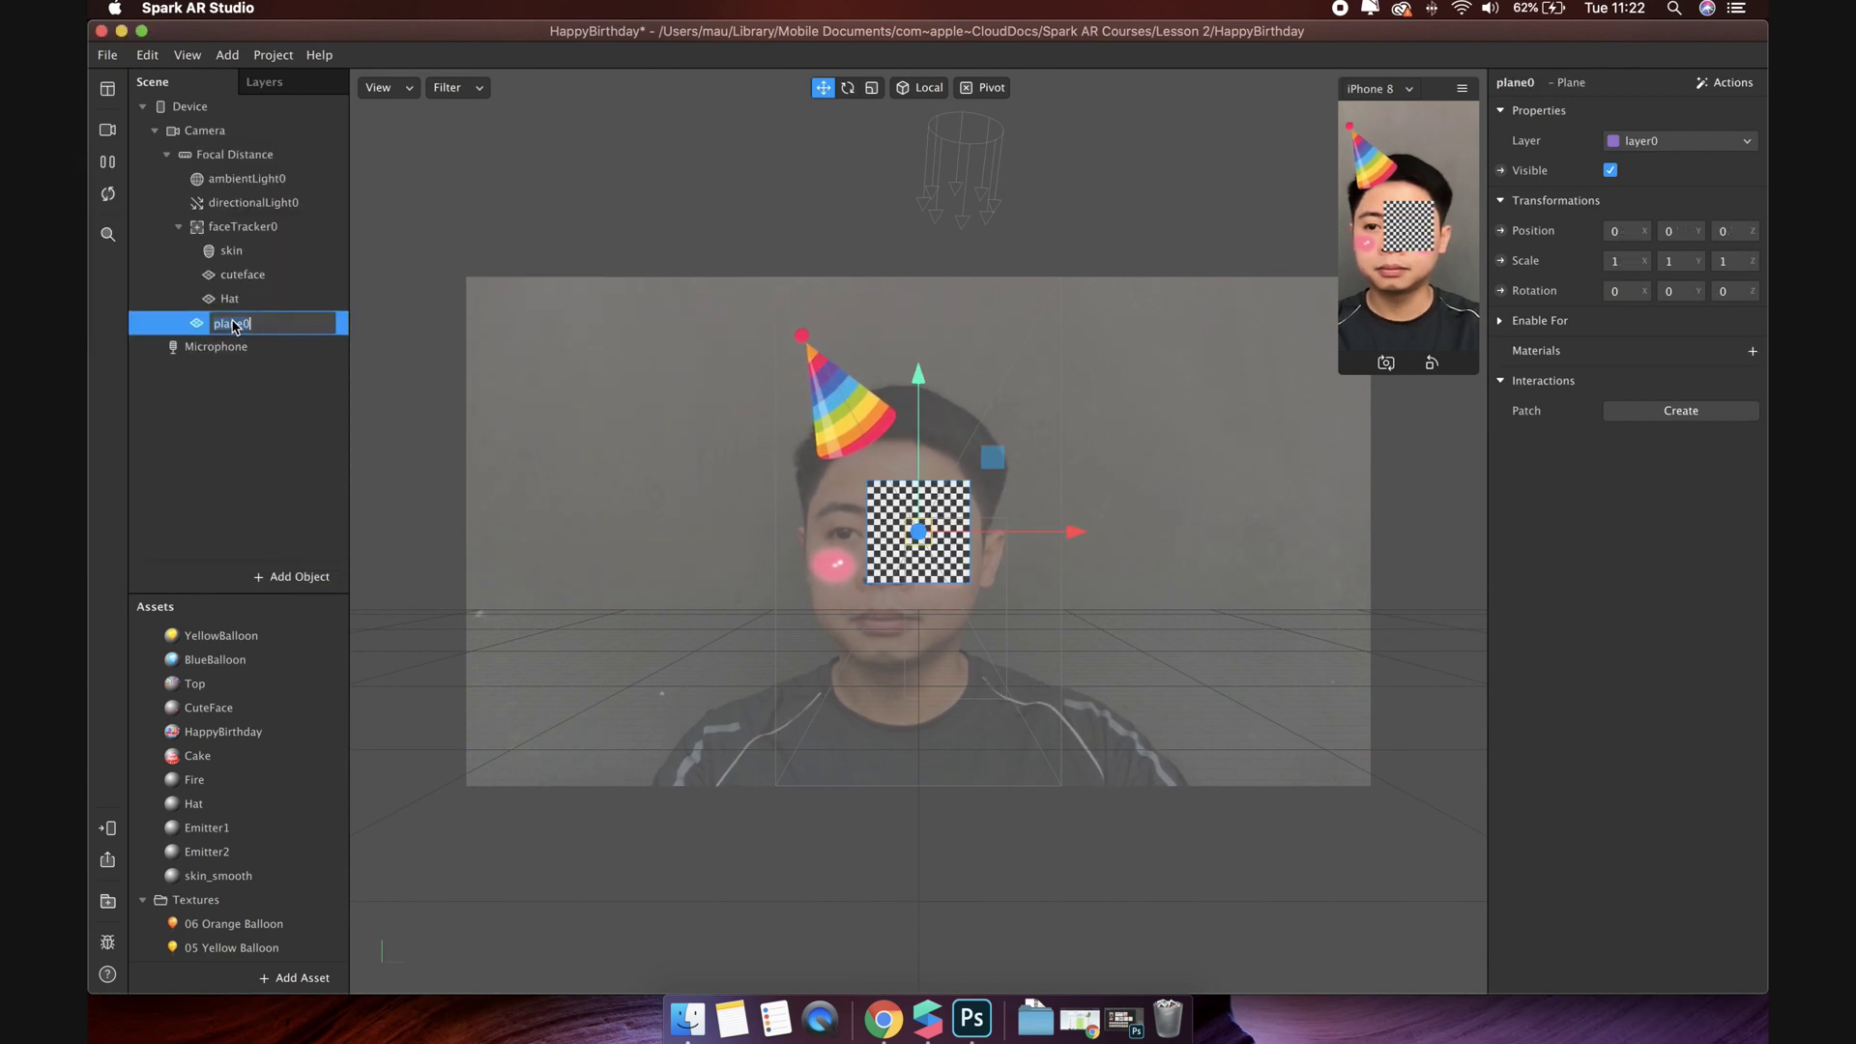
text(Top)
key(Return)
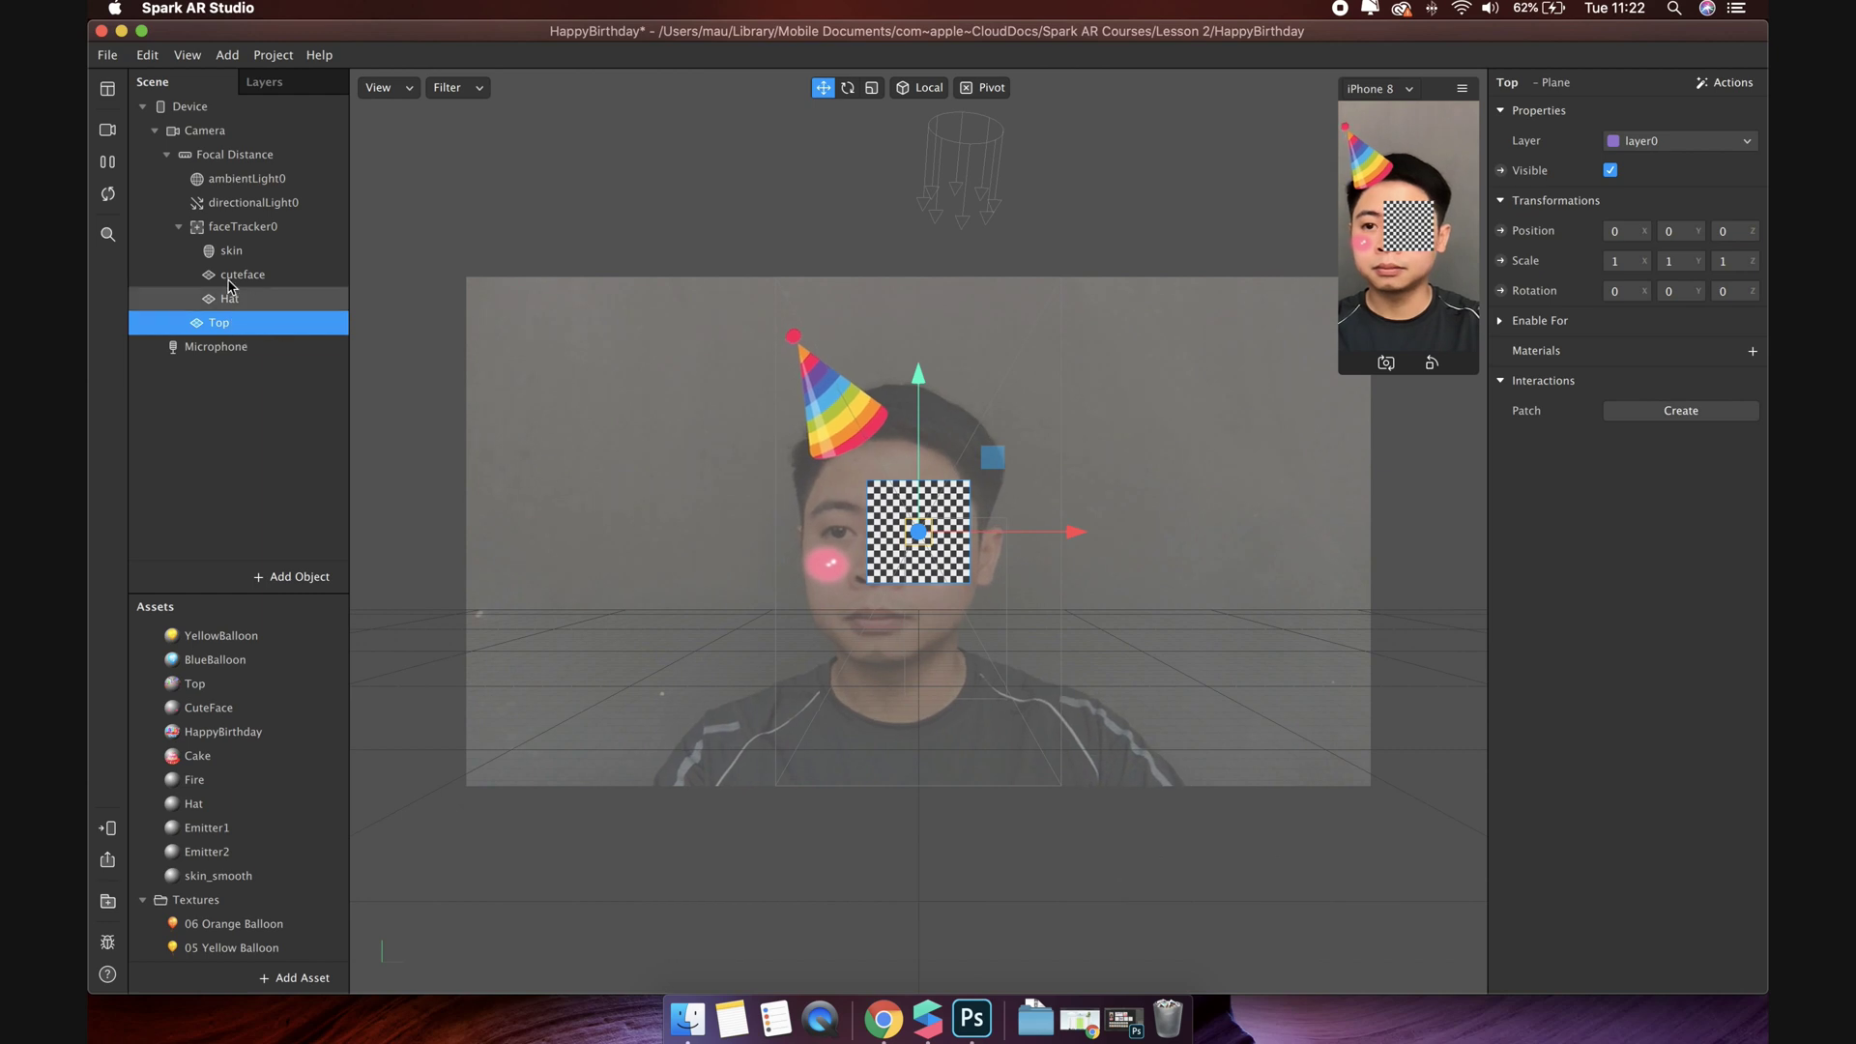
click(179, 228)
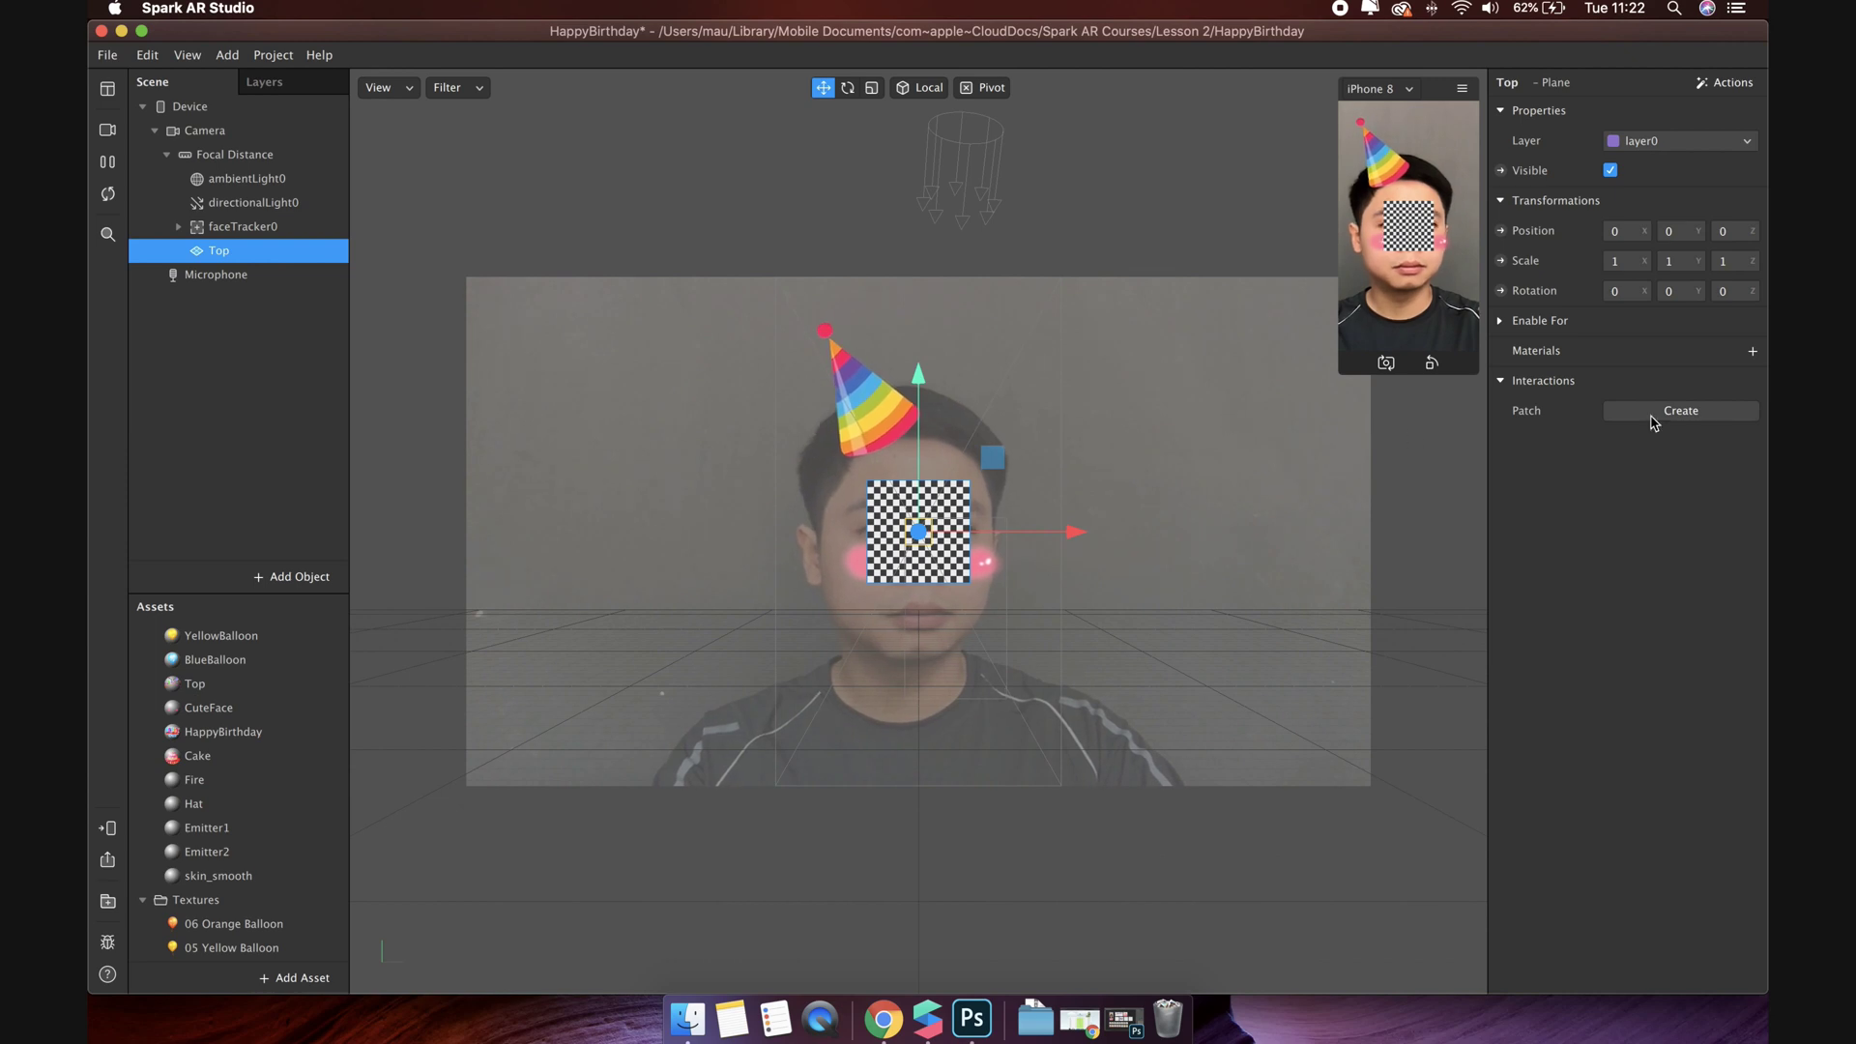
click(1753, 350)
click(1660, 470)
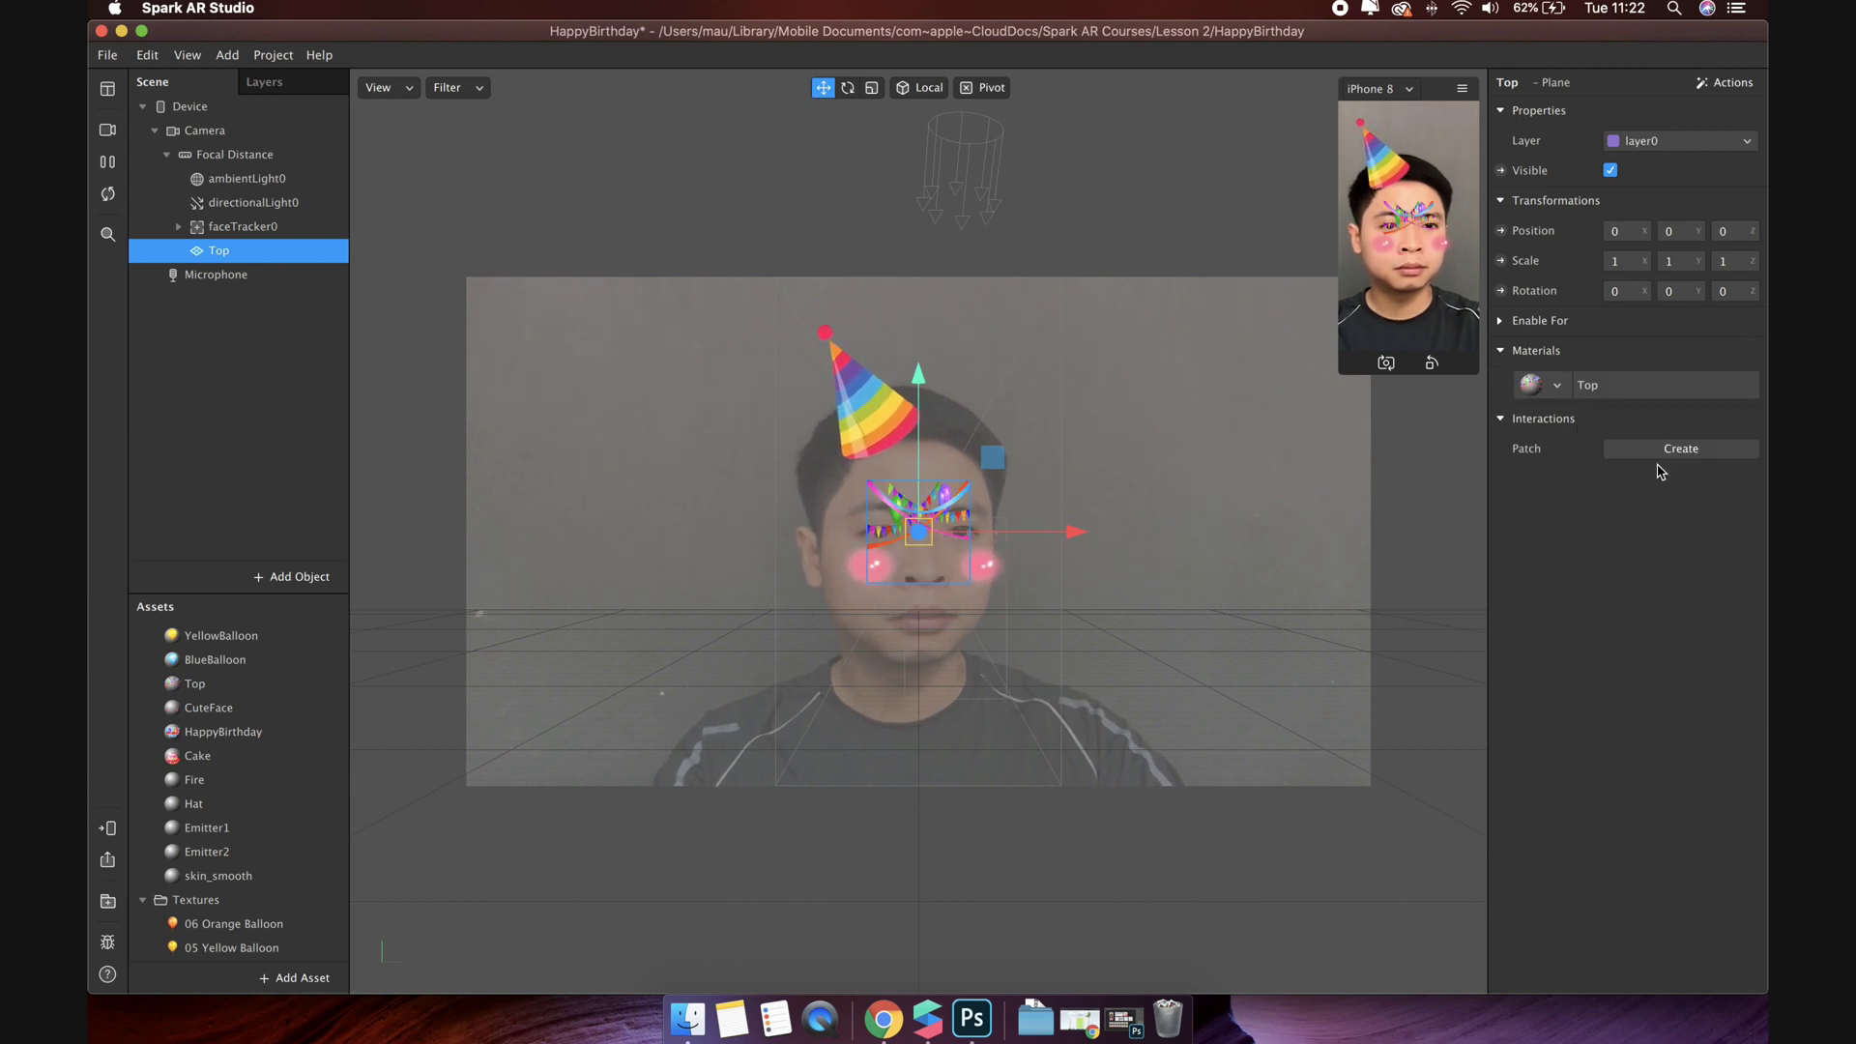
Step: Stretch the Top plane to scale 3.2 × 1.7 and enlarge the simulator preview
click(1615, 261)
text(3)
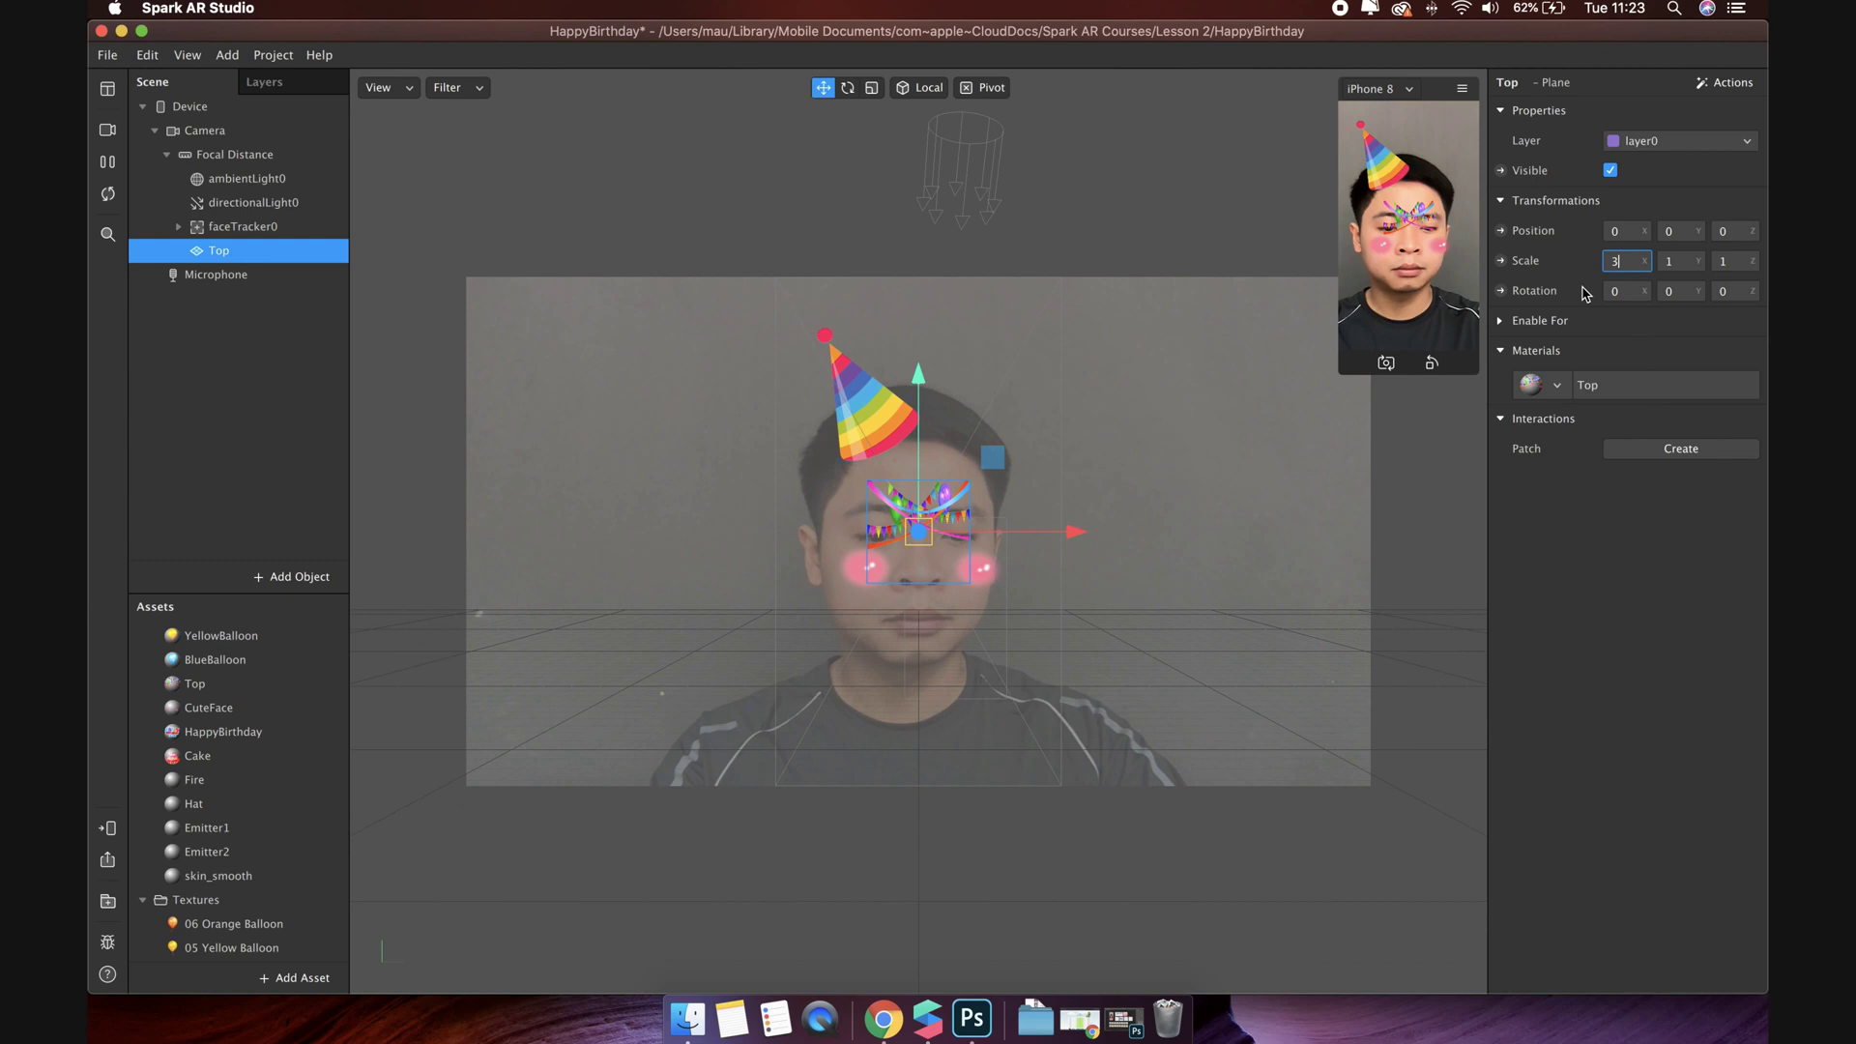
key(Return)
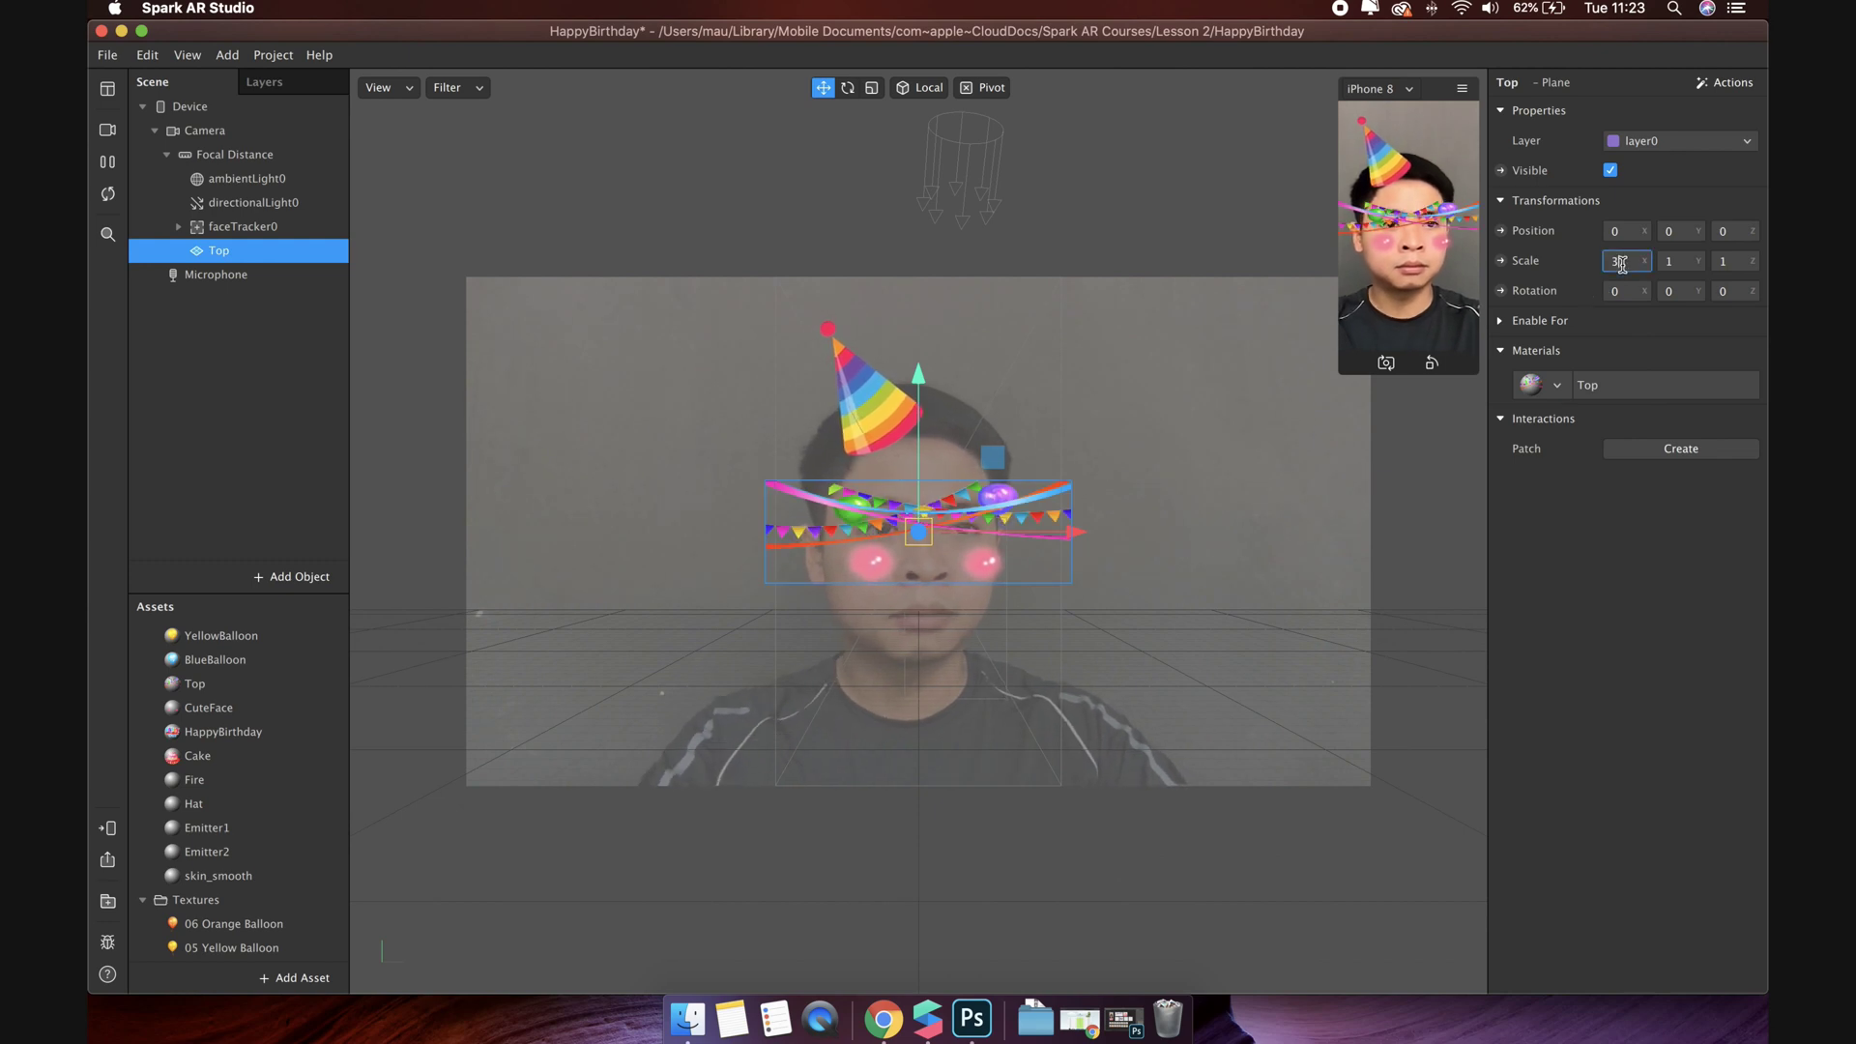
text(.2)
key(Return)
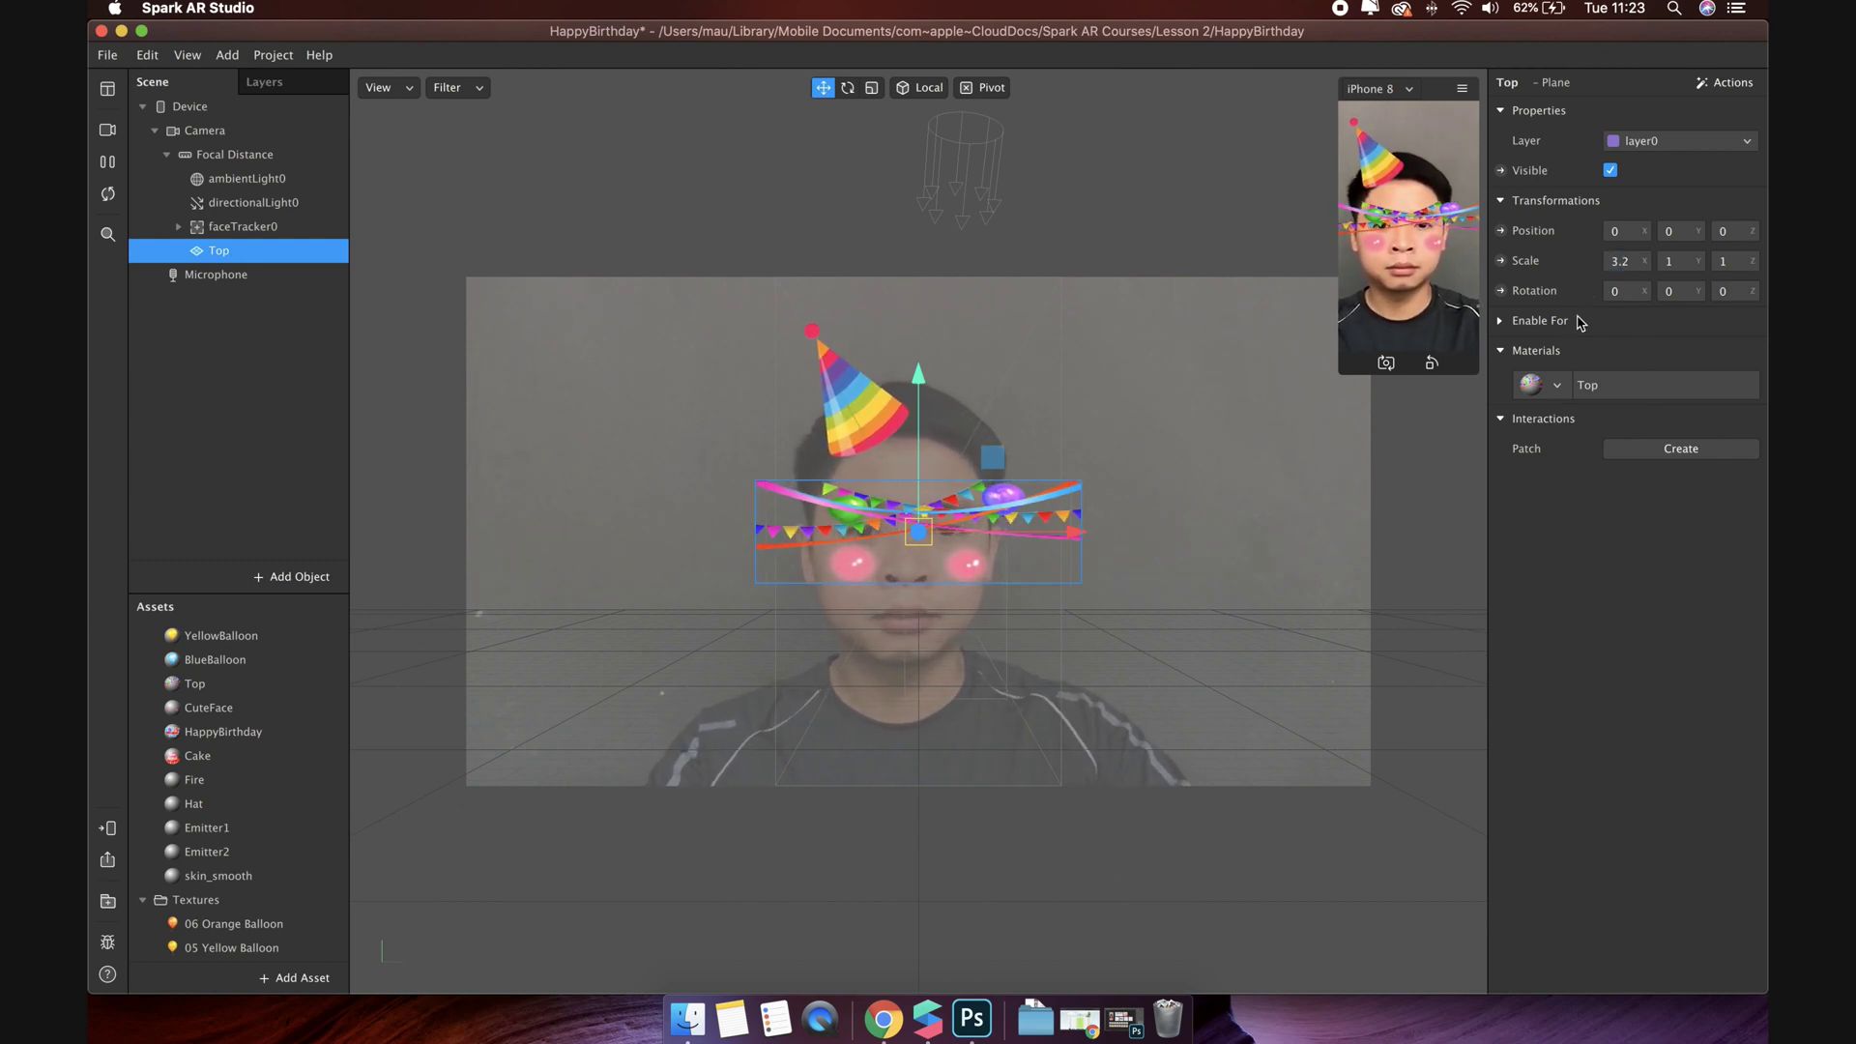
text(.5)
key(Return)
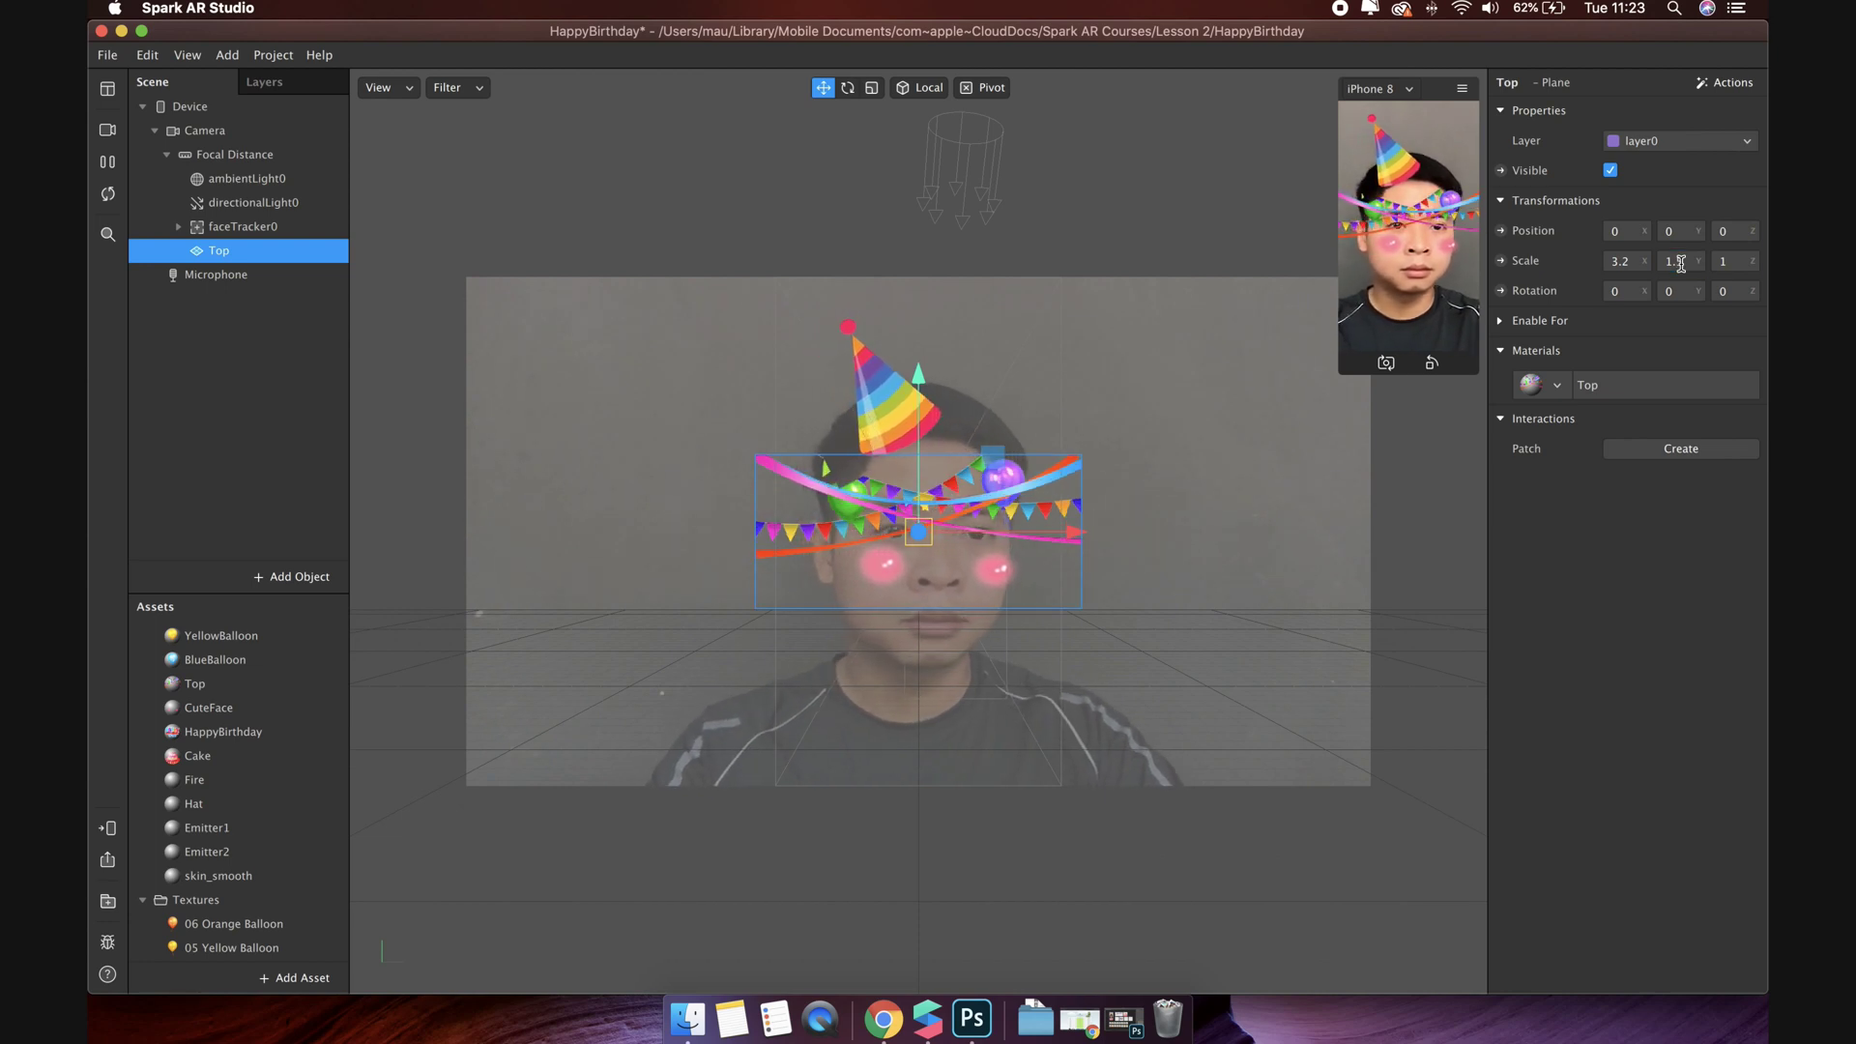
drag(1340, 373, 1229, 535)
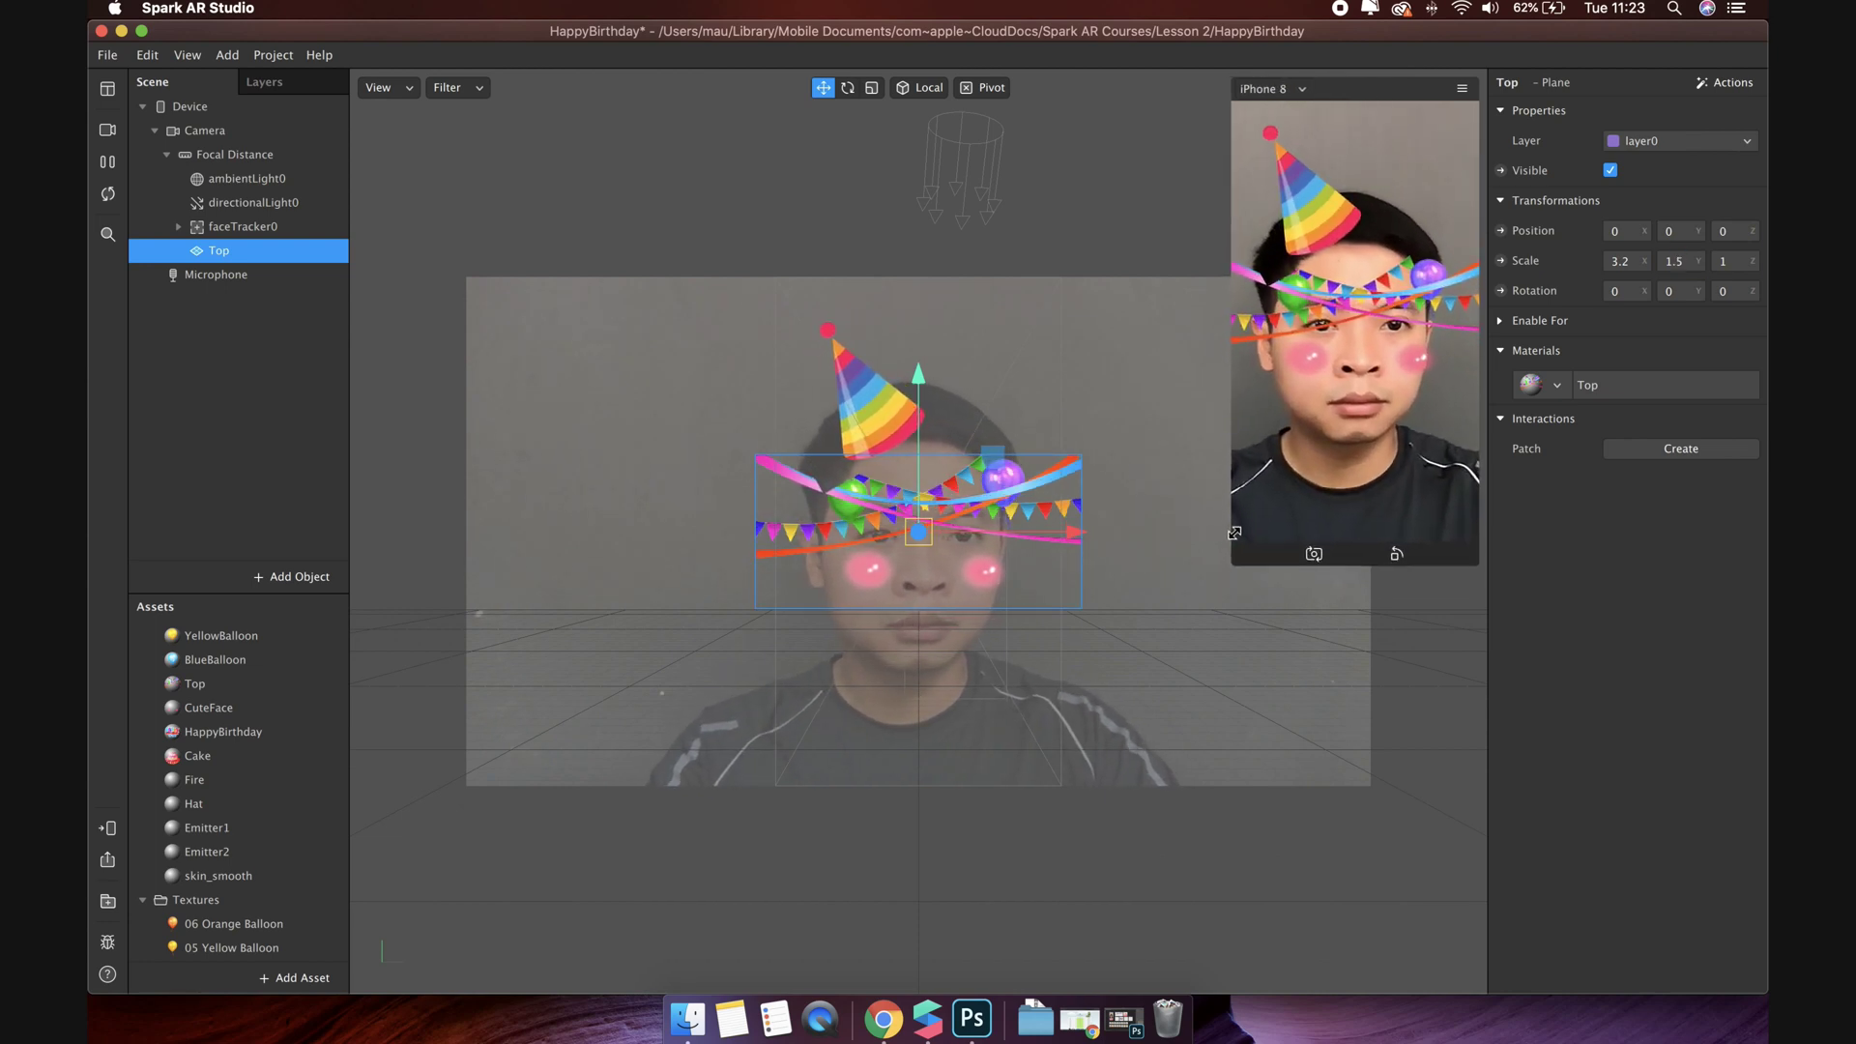
click(1682, 261)
key(BackSpace)
key(BackSpace)
text(.7)
key(Return)
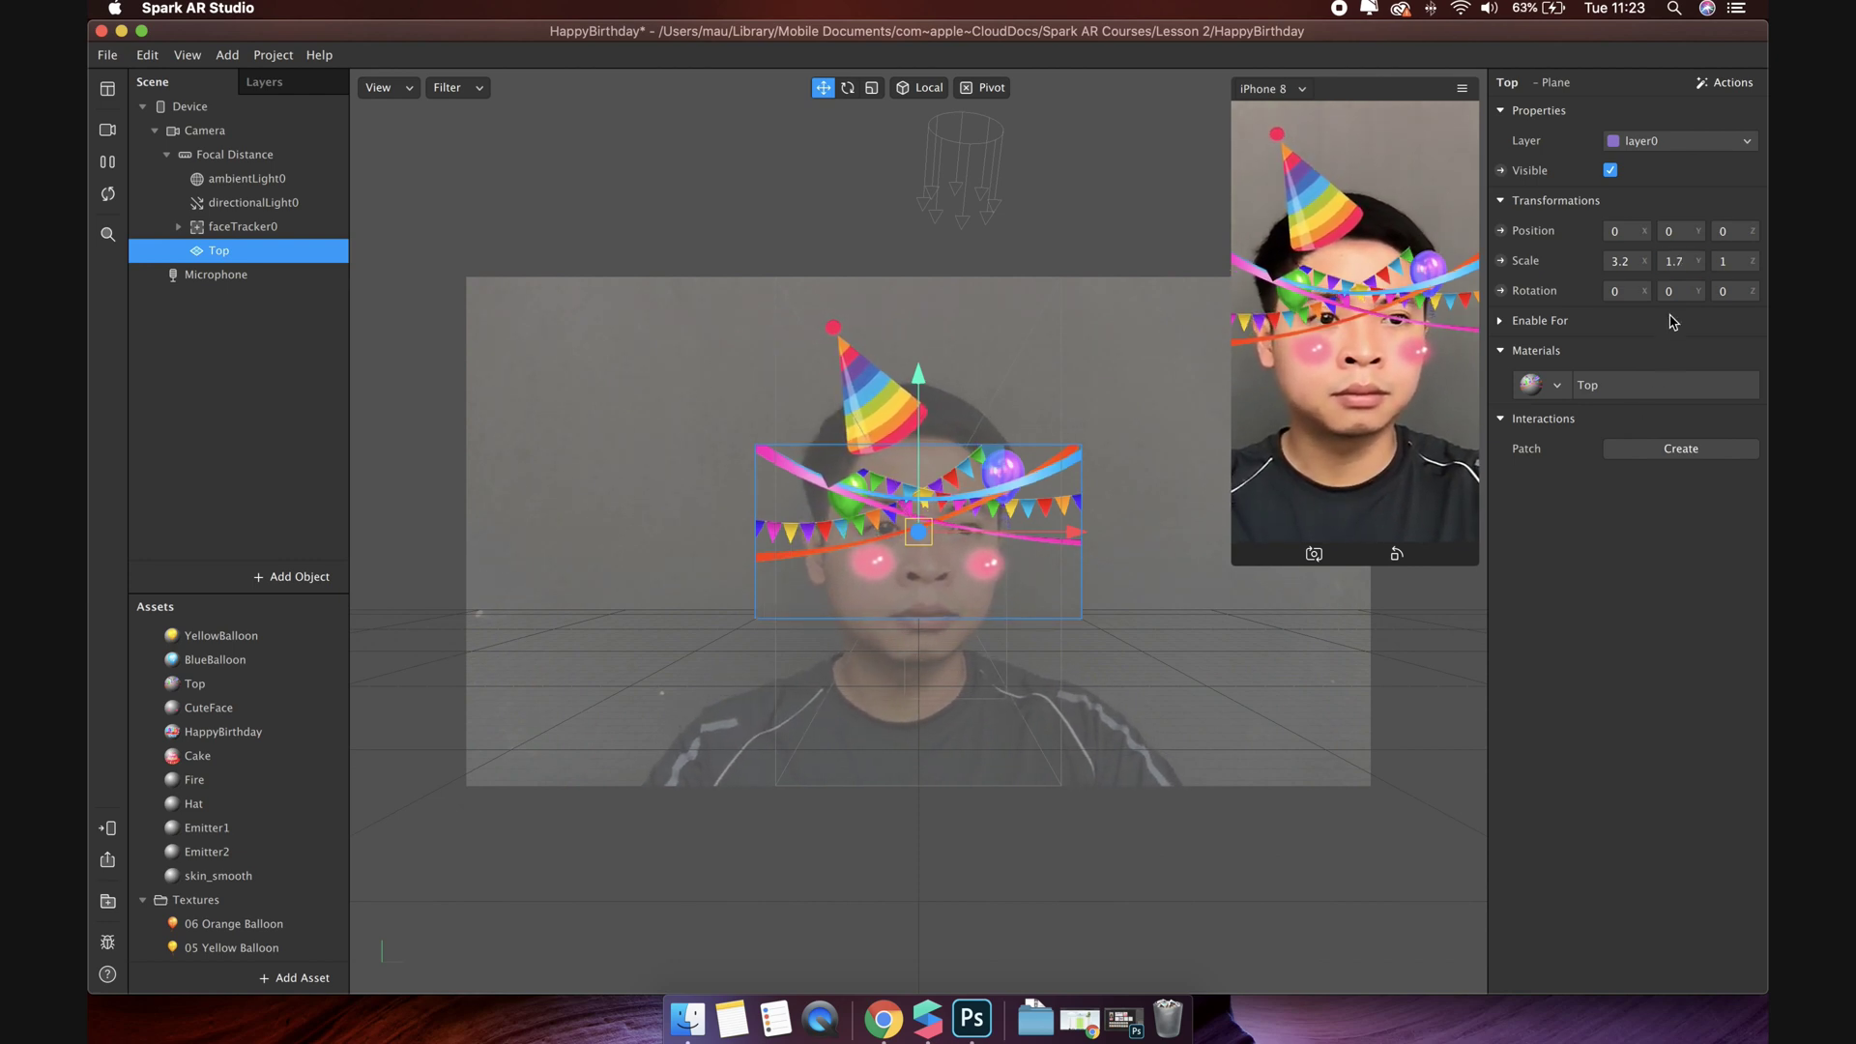
click(1670, 232)
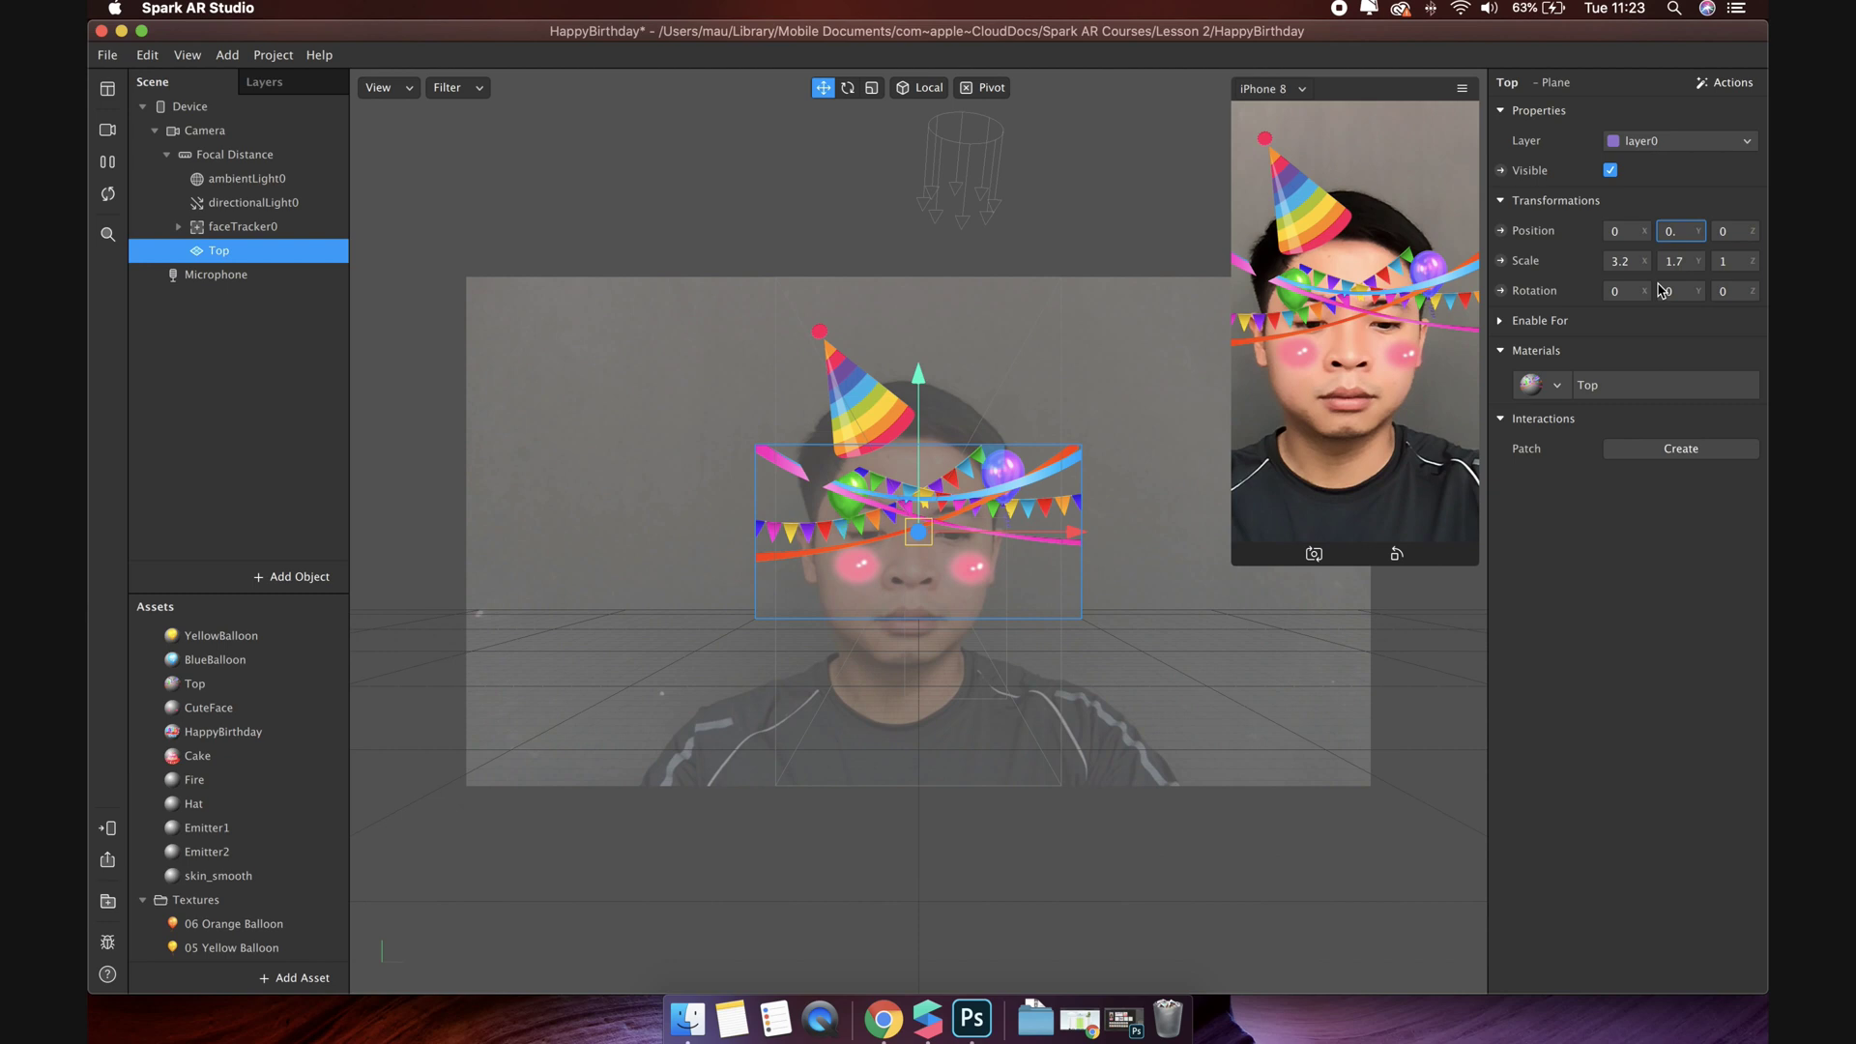
Step: Try Top bunting heights of 0.13 and 0.1, settling on Position Y 0.15
text(.1)
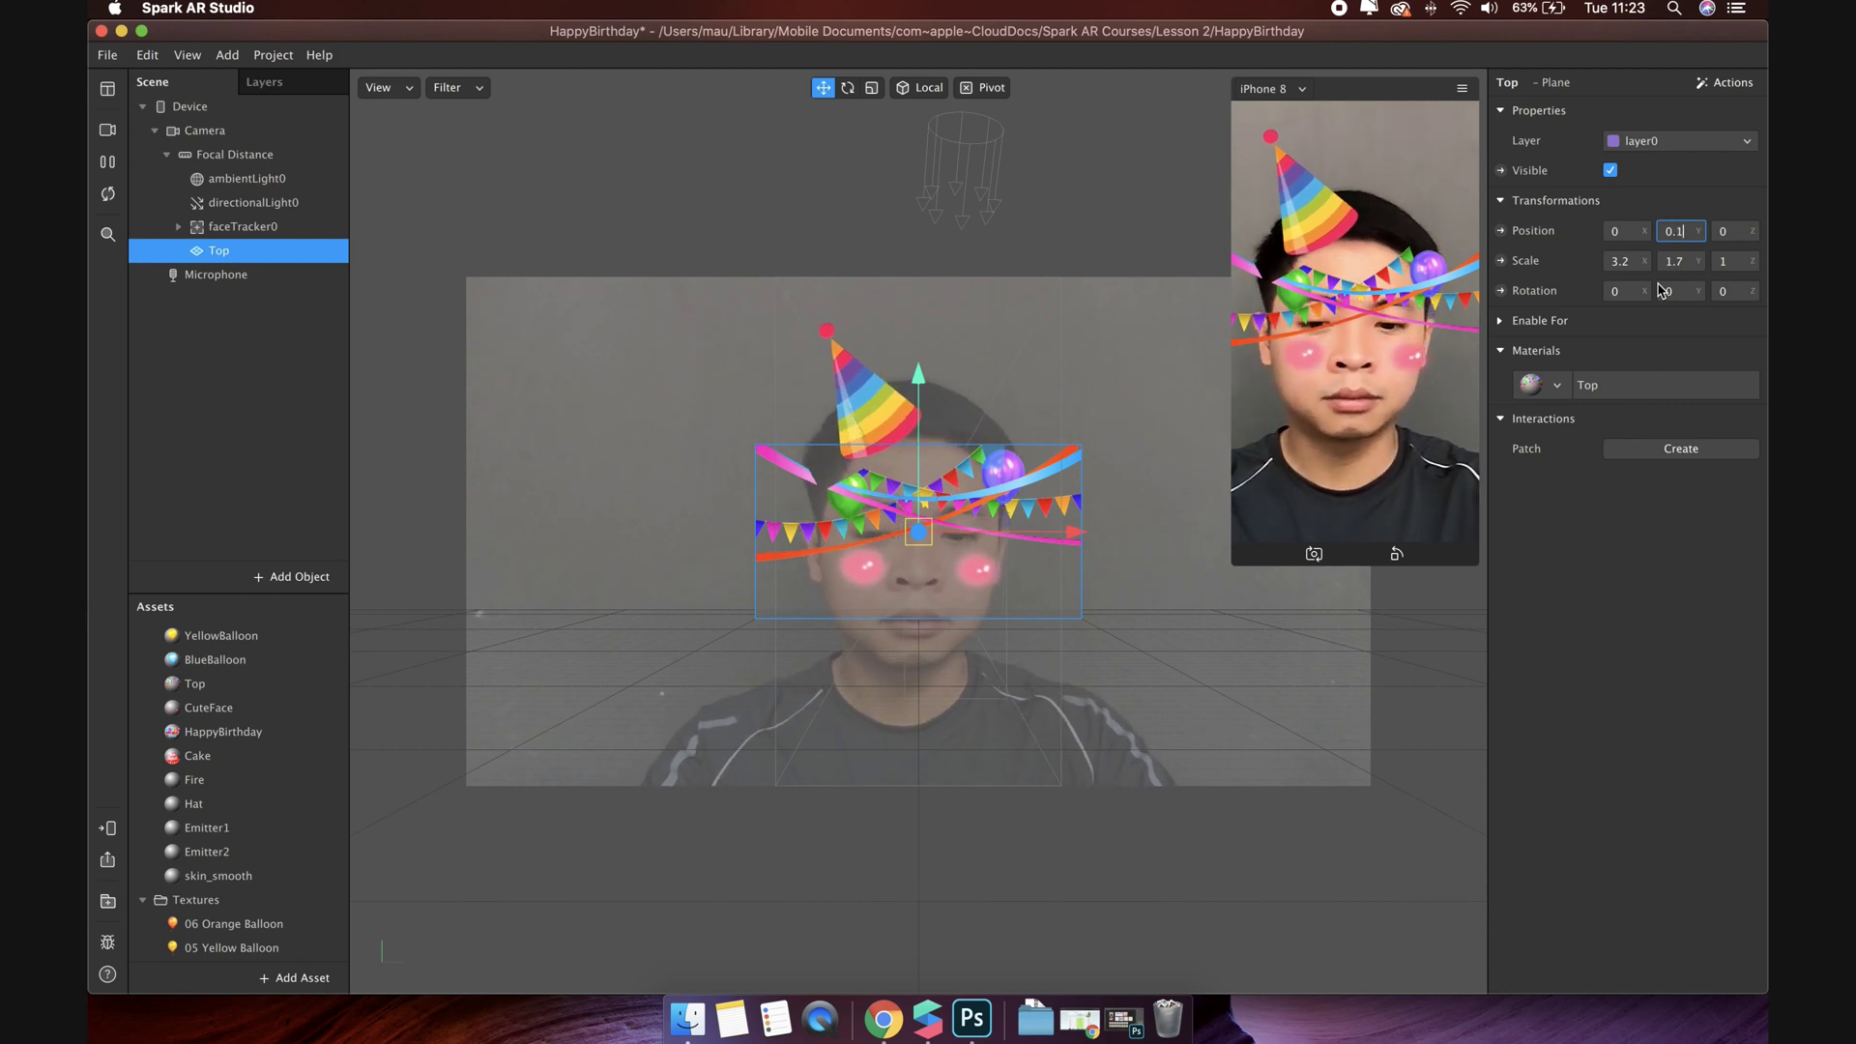
text(3)
key(Return)
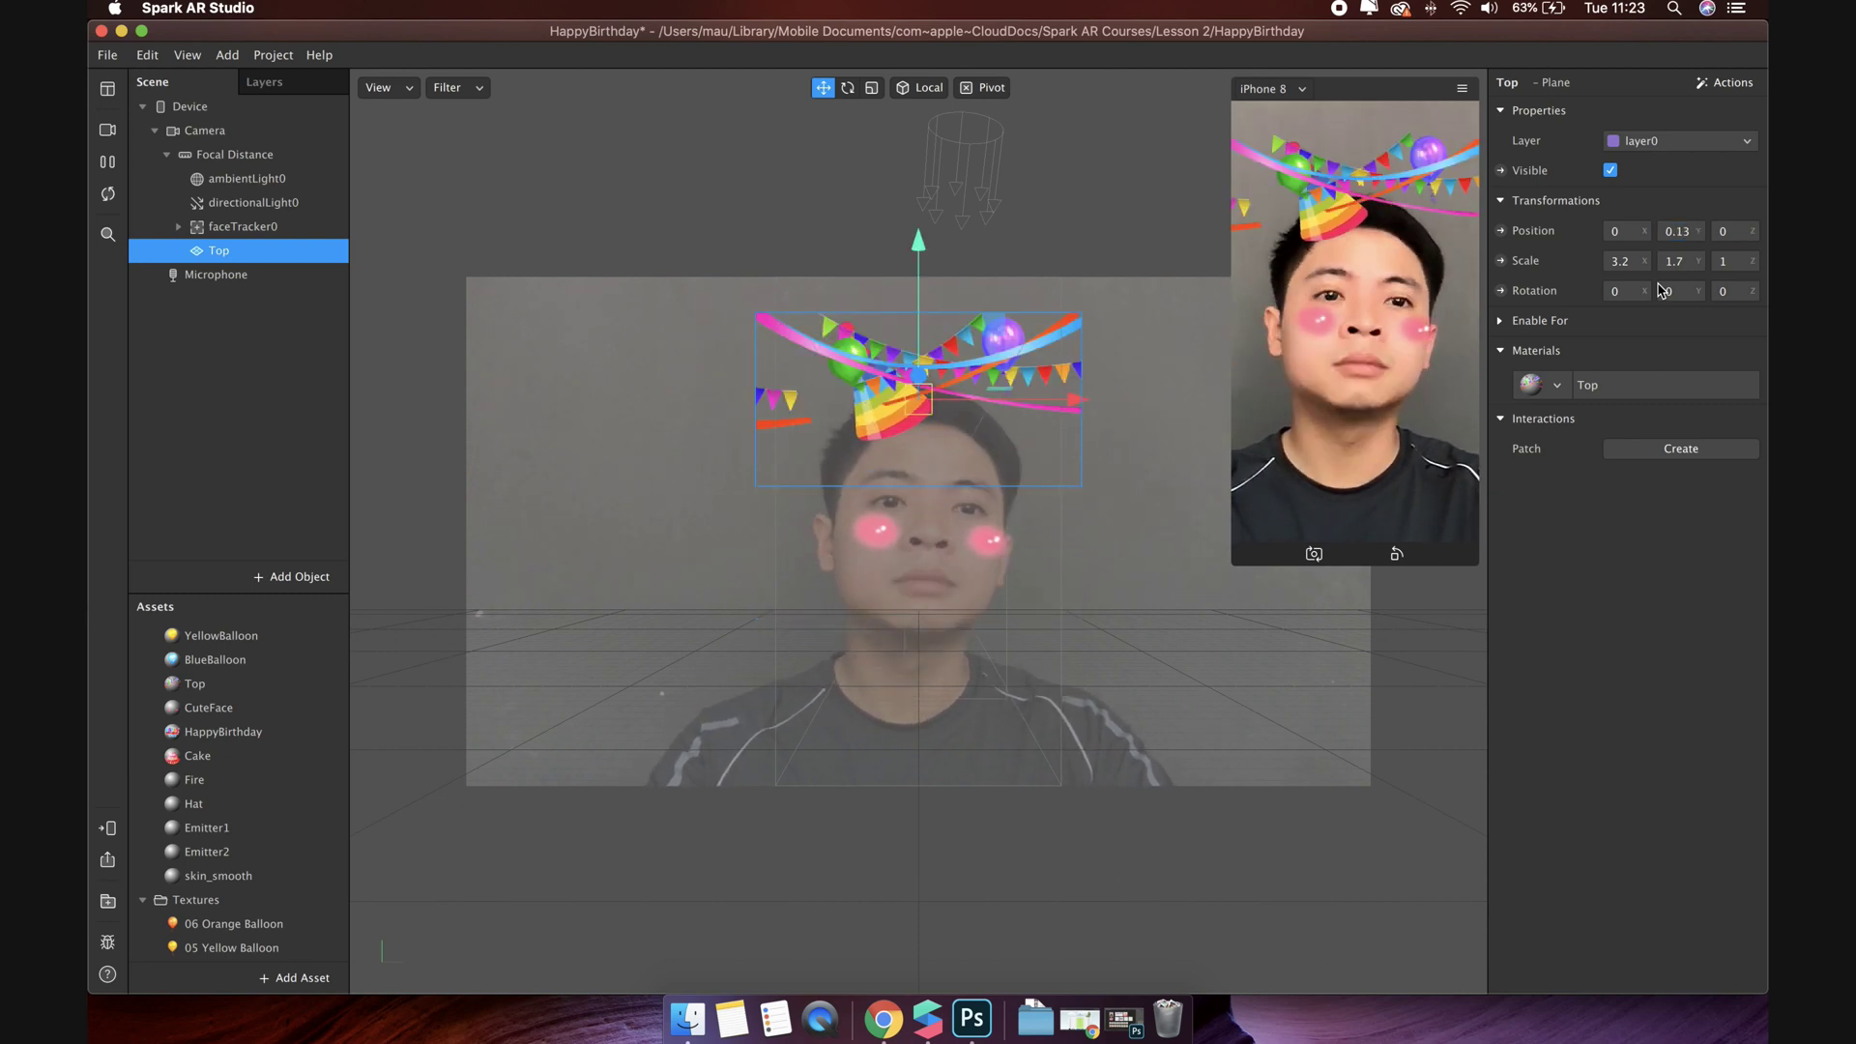
click(1680, 231)
key(BackSpace)
click(1680, 291)
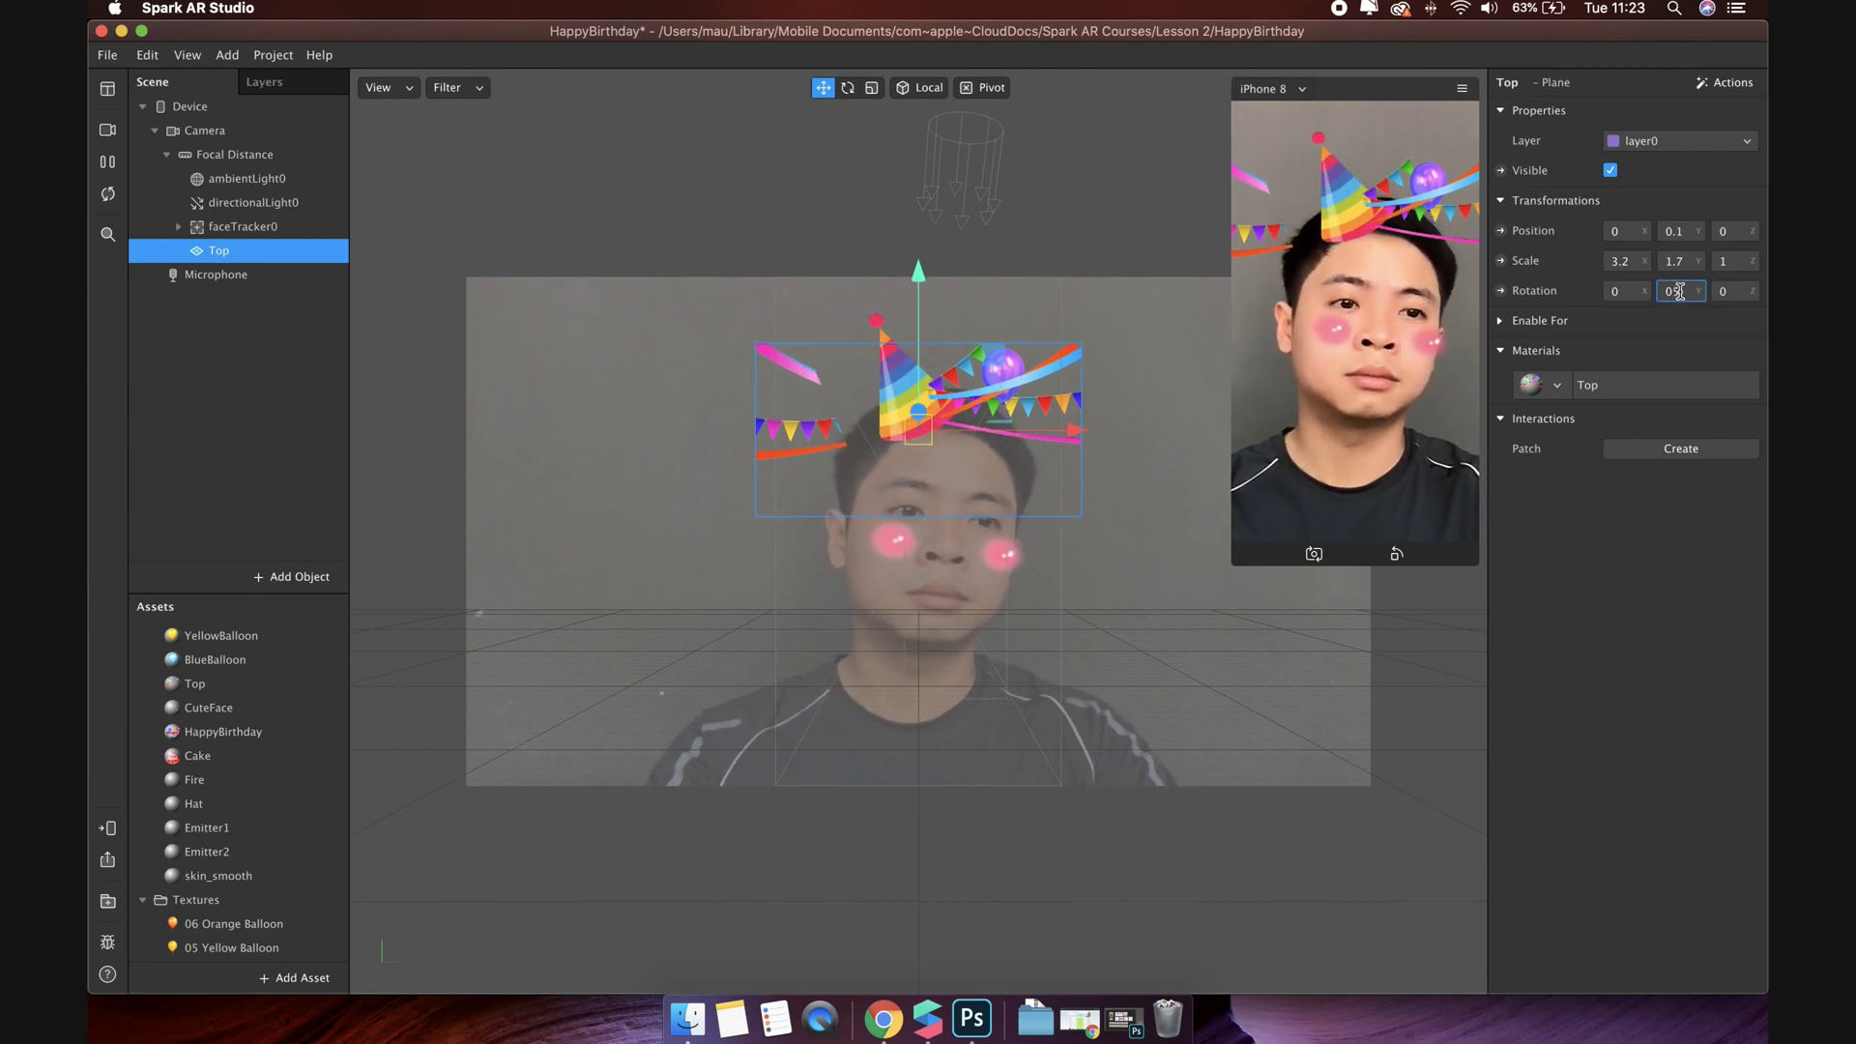
click(1682, 231)
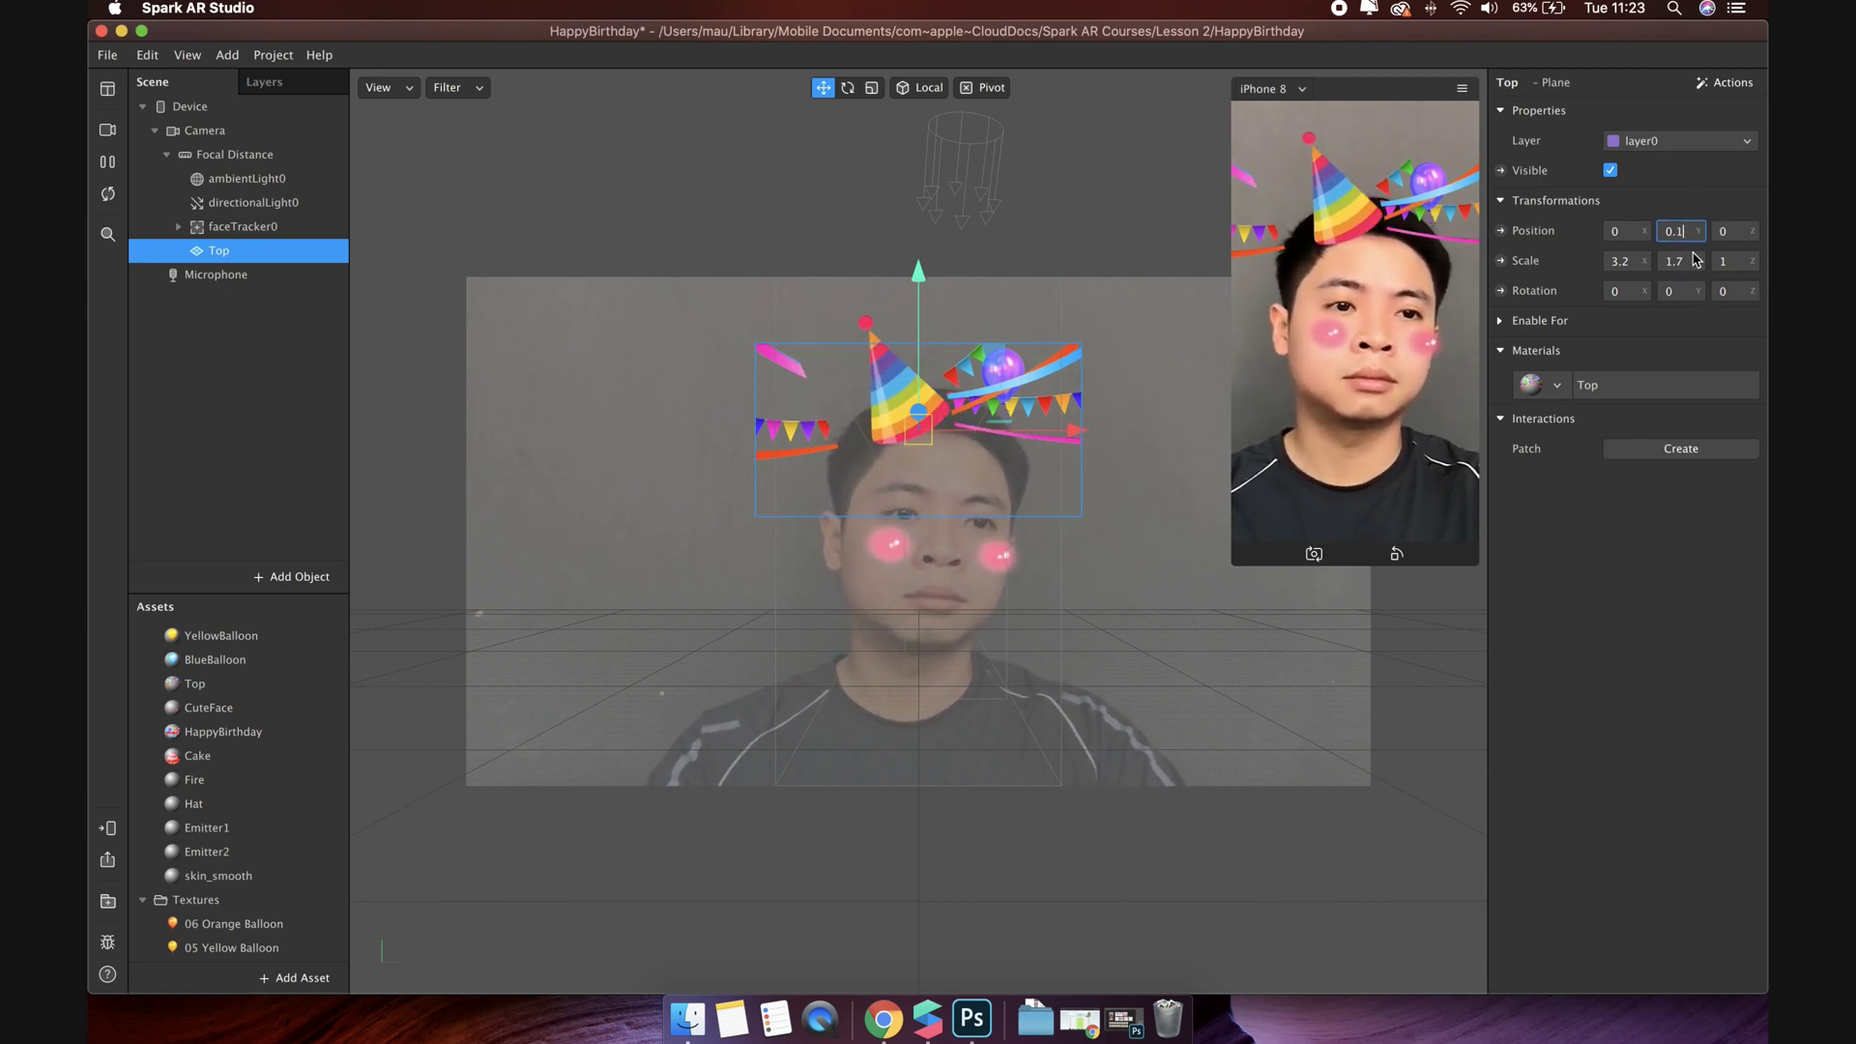
text(5)
key(Return)
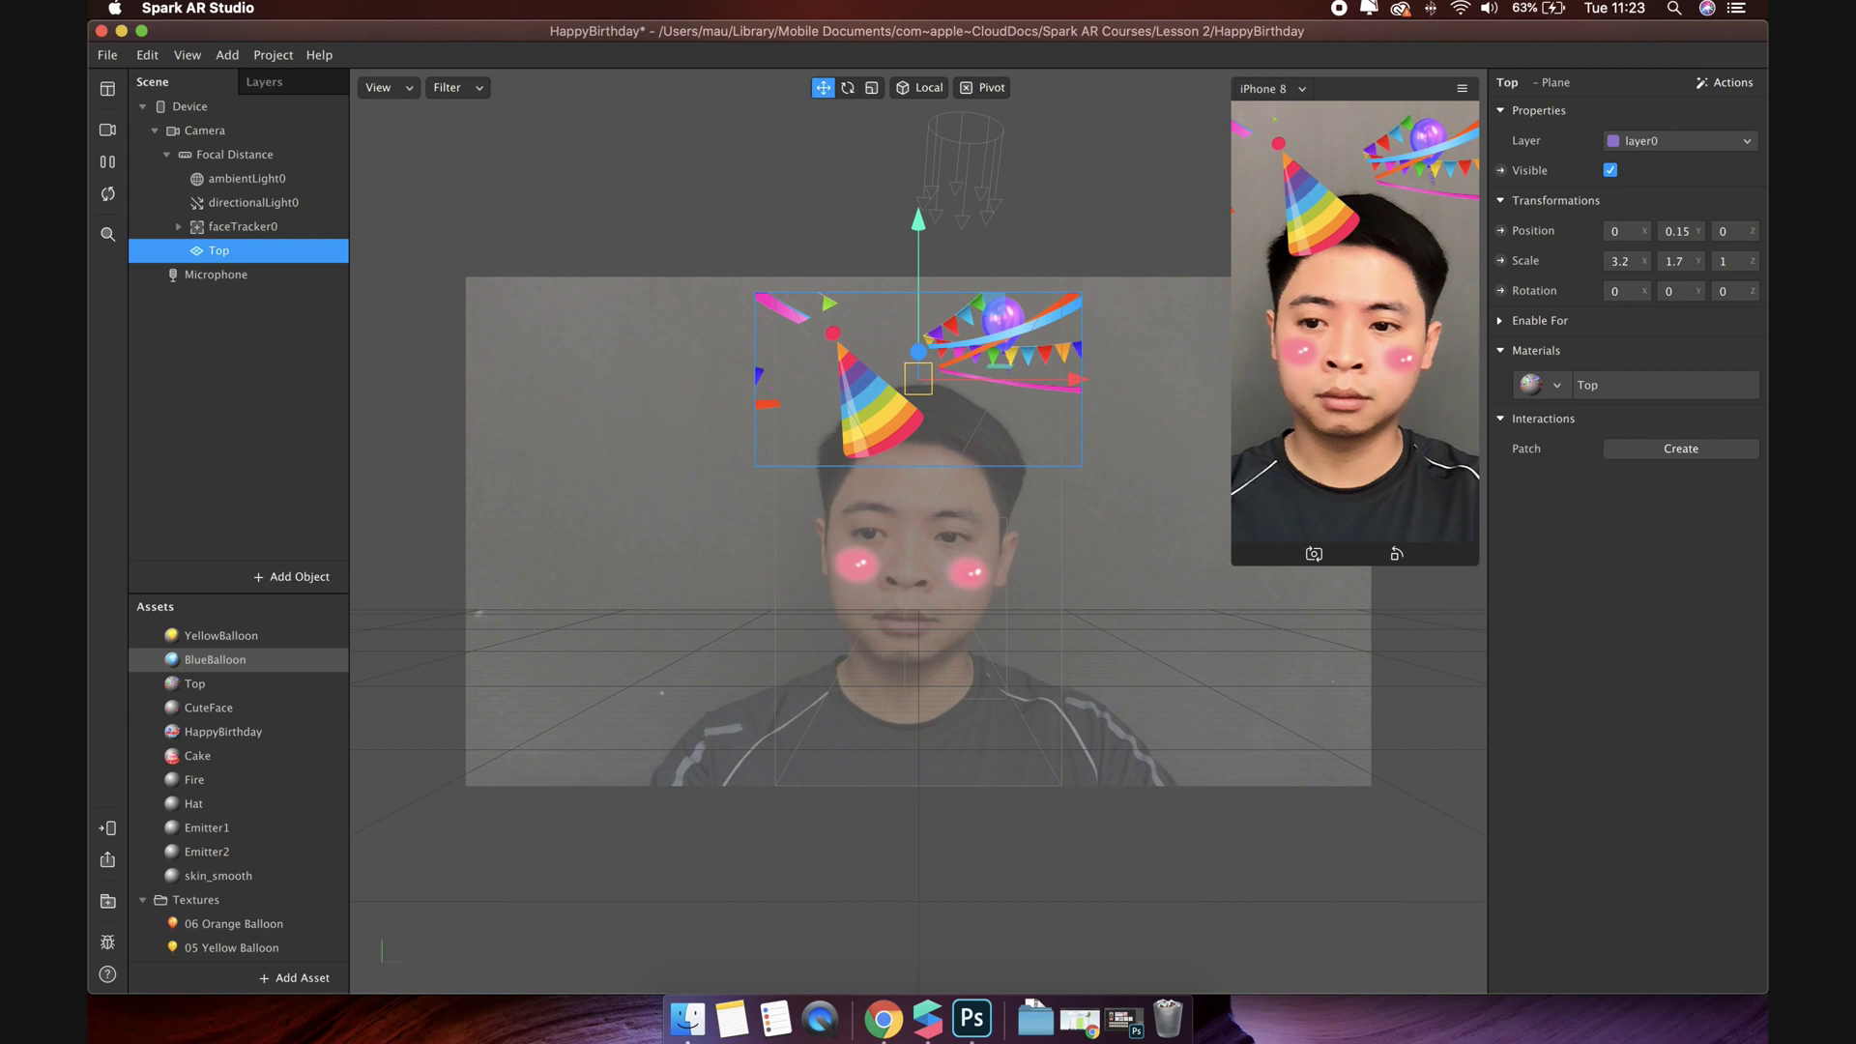
Step: Review the Hat material's advanced render options, then raise the Top bunting to Y 0.16
click(209, 805)
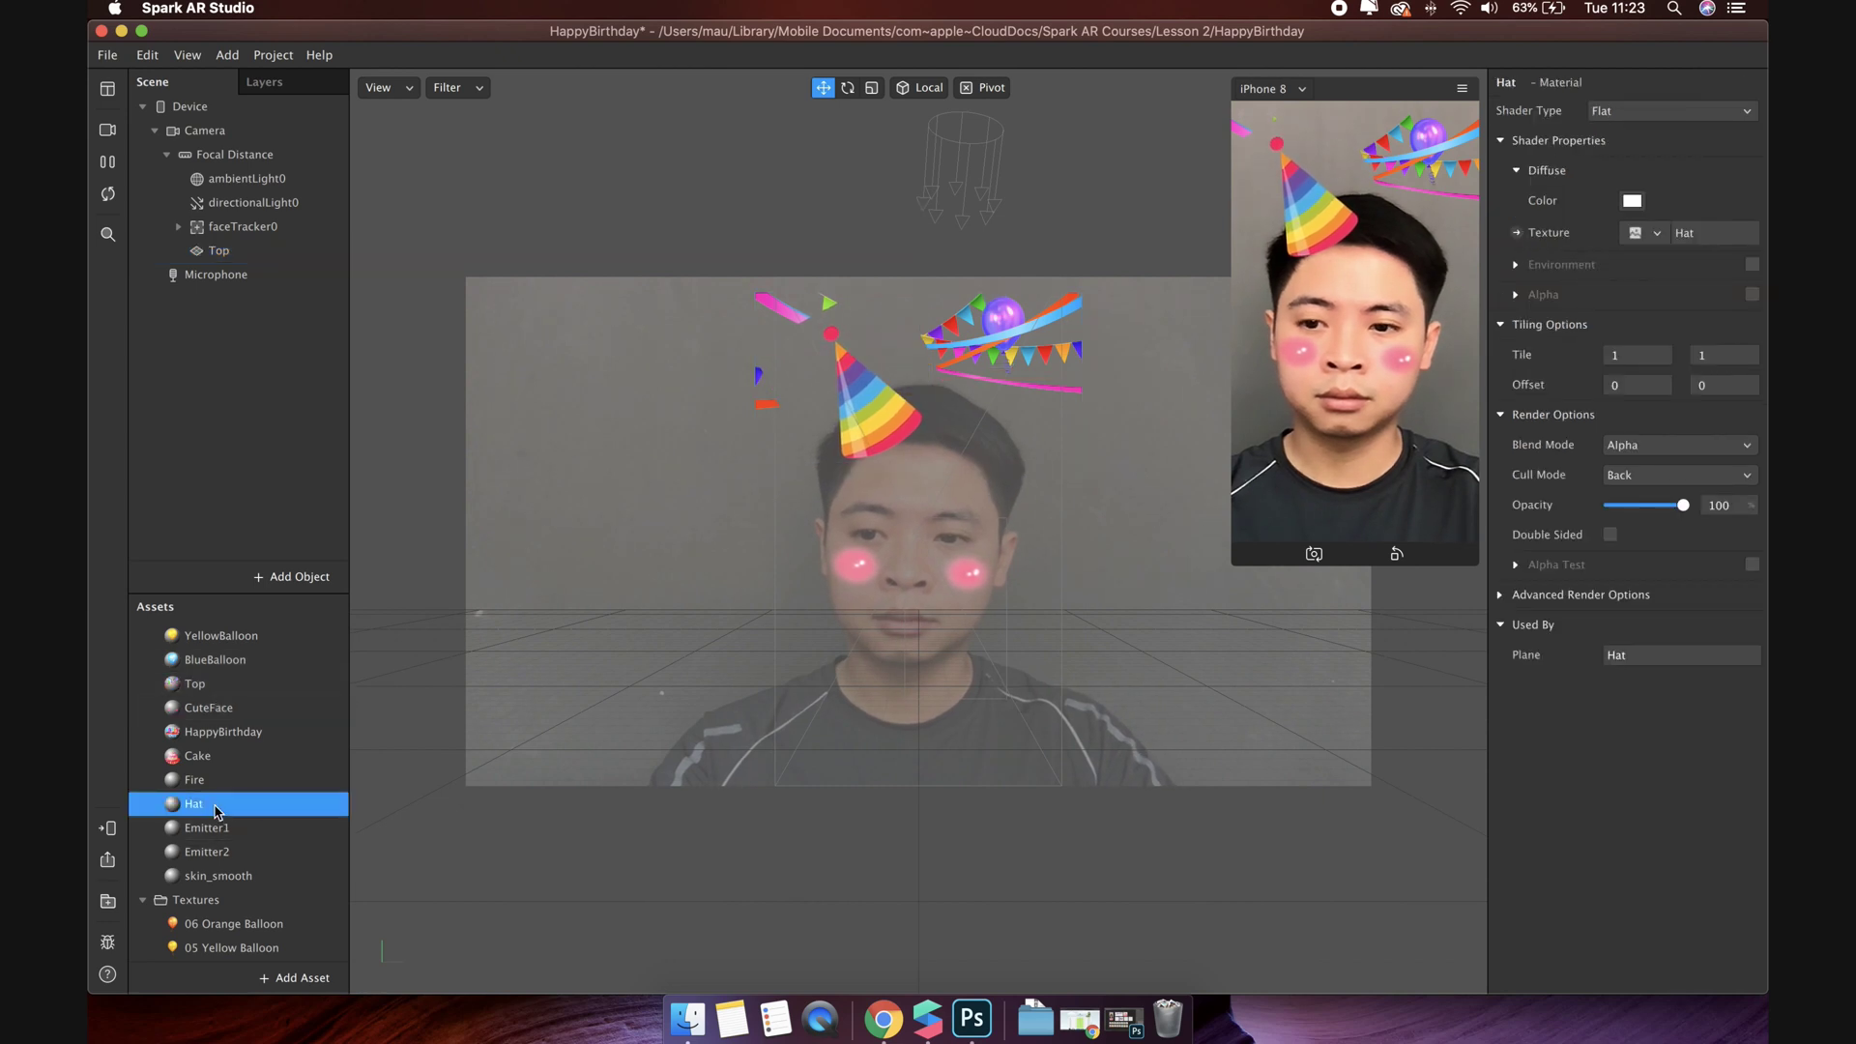
click(1502, 595)
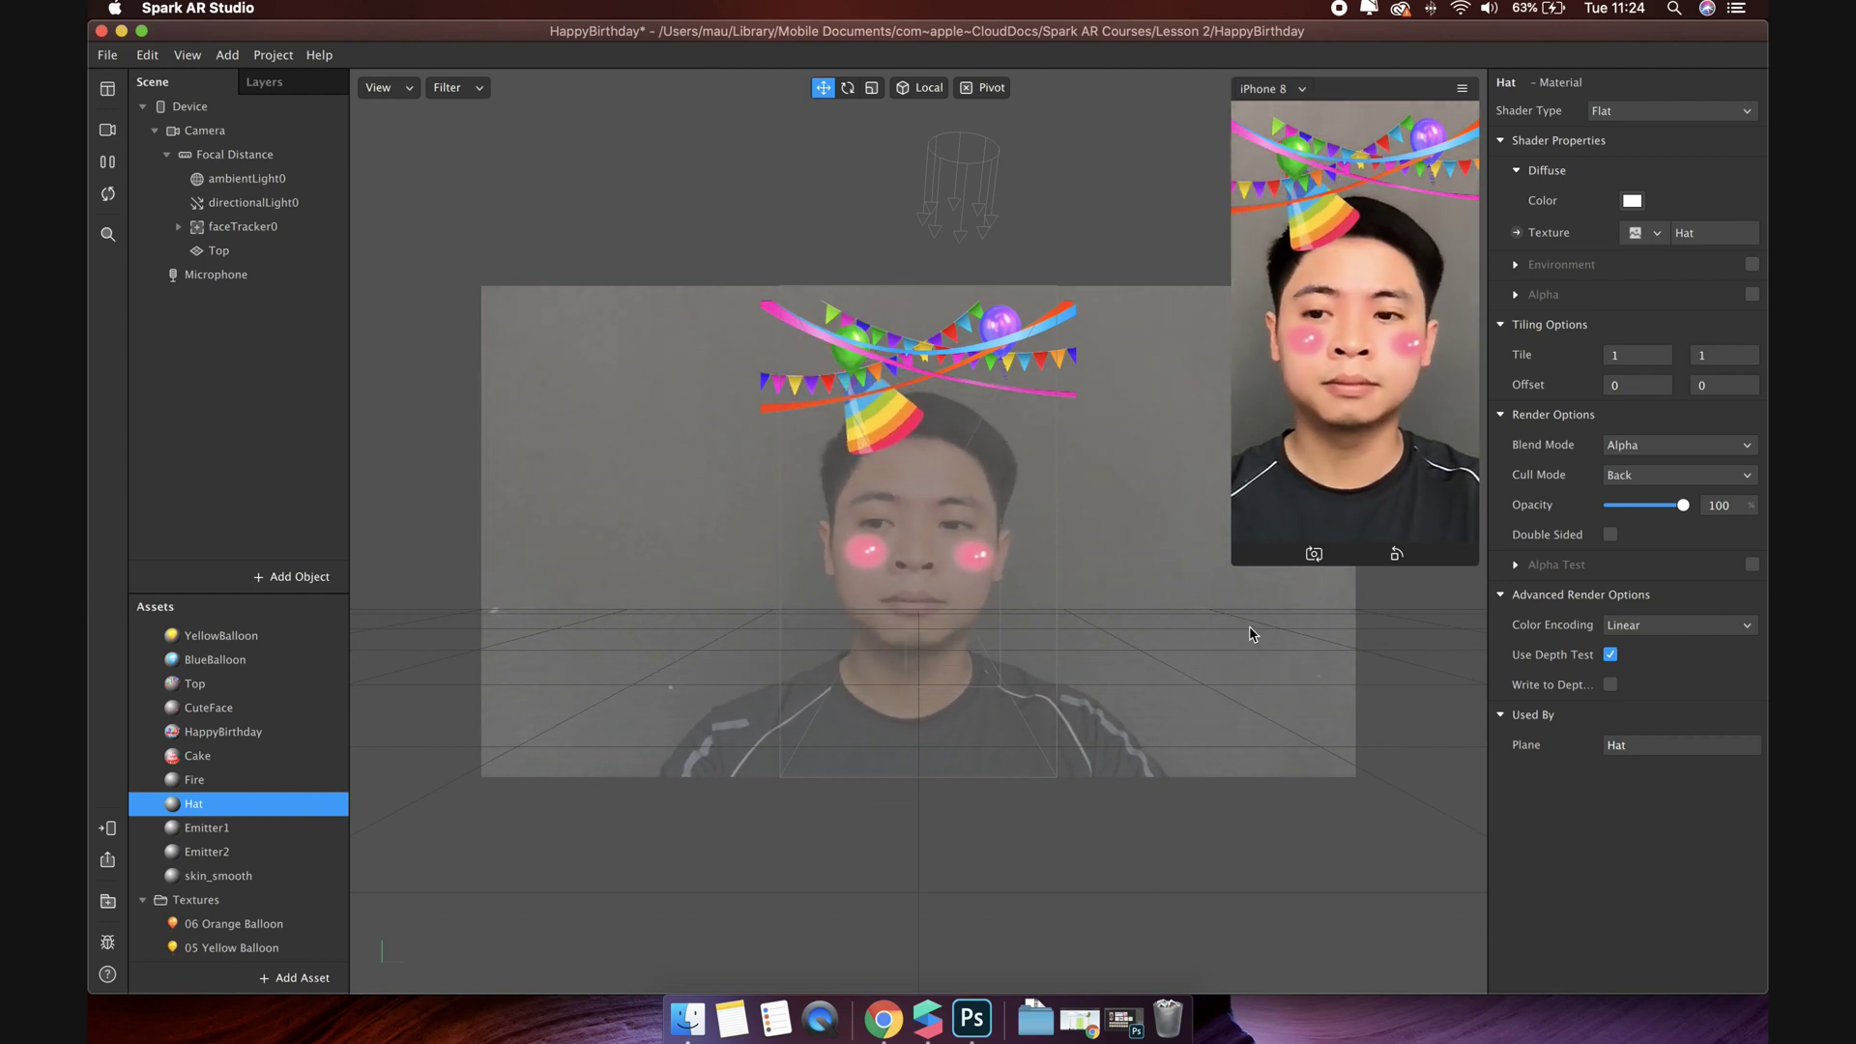
click(219, 251)
click(1680, 231)
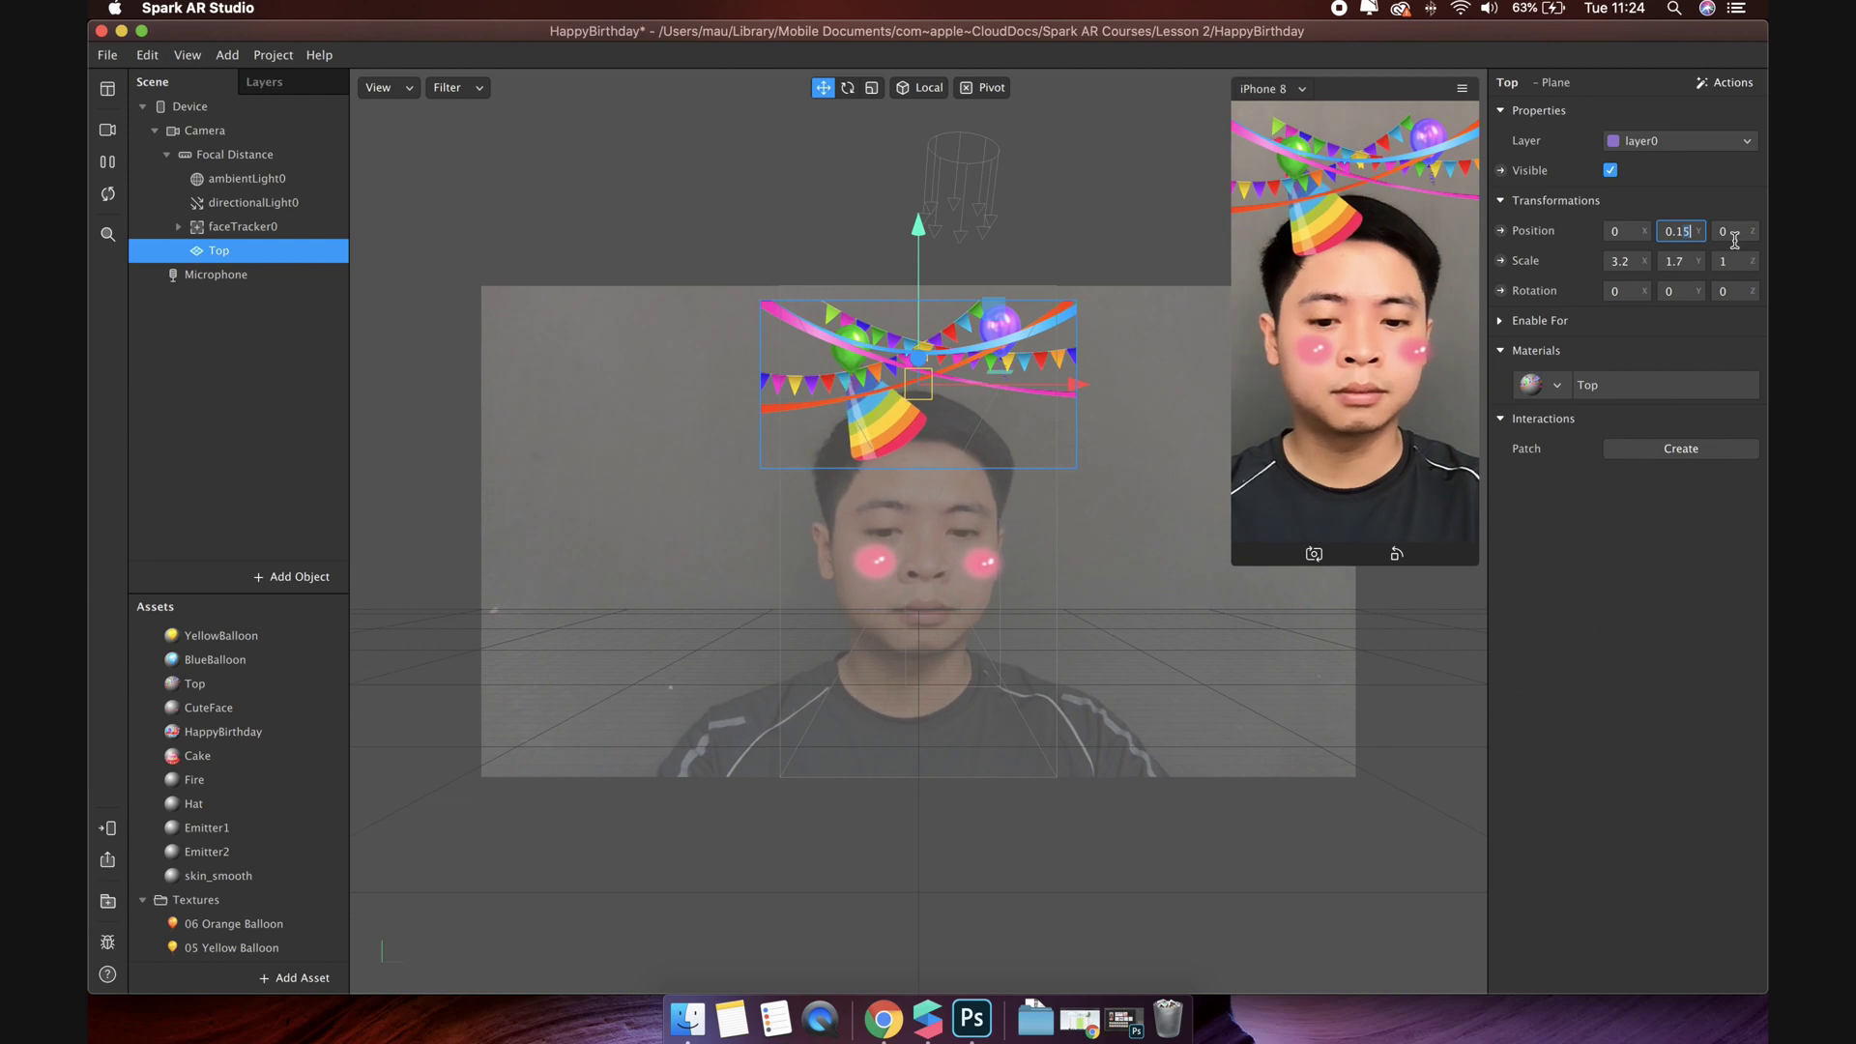
key(BackSpace)
text(6)
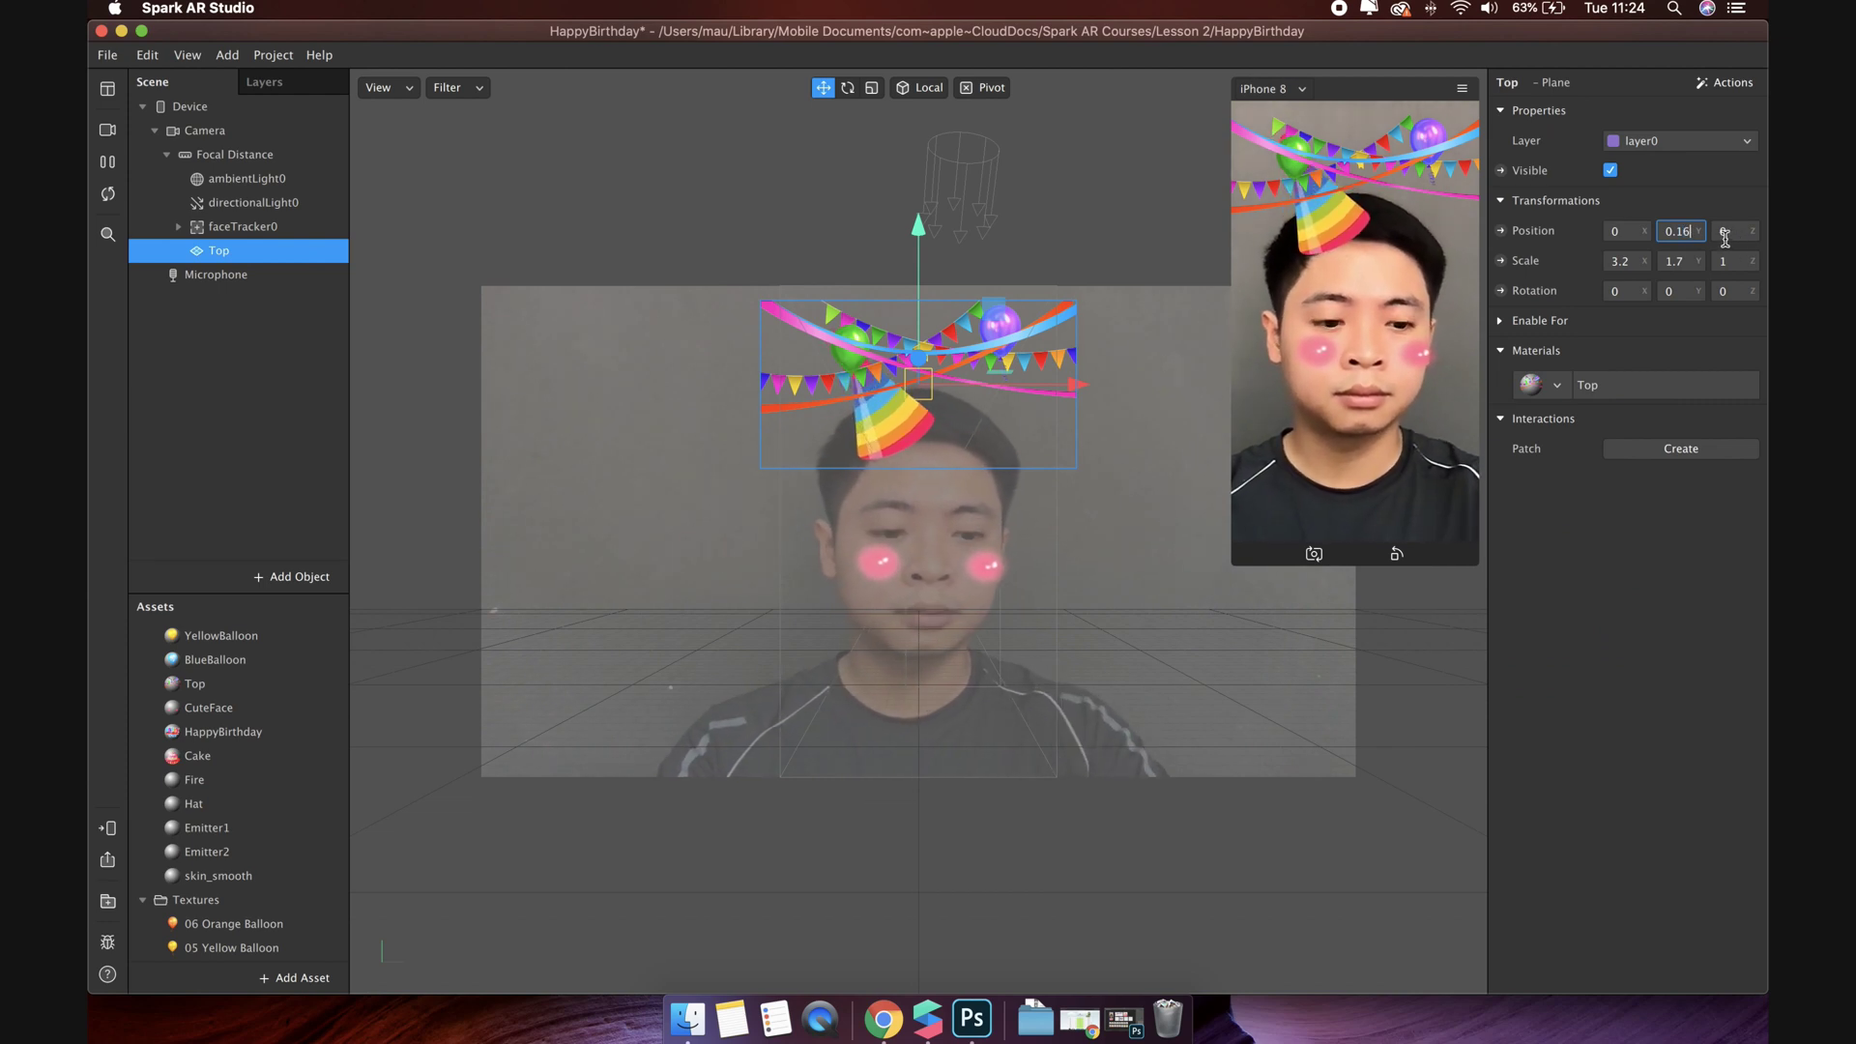
key(Return)
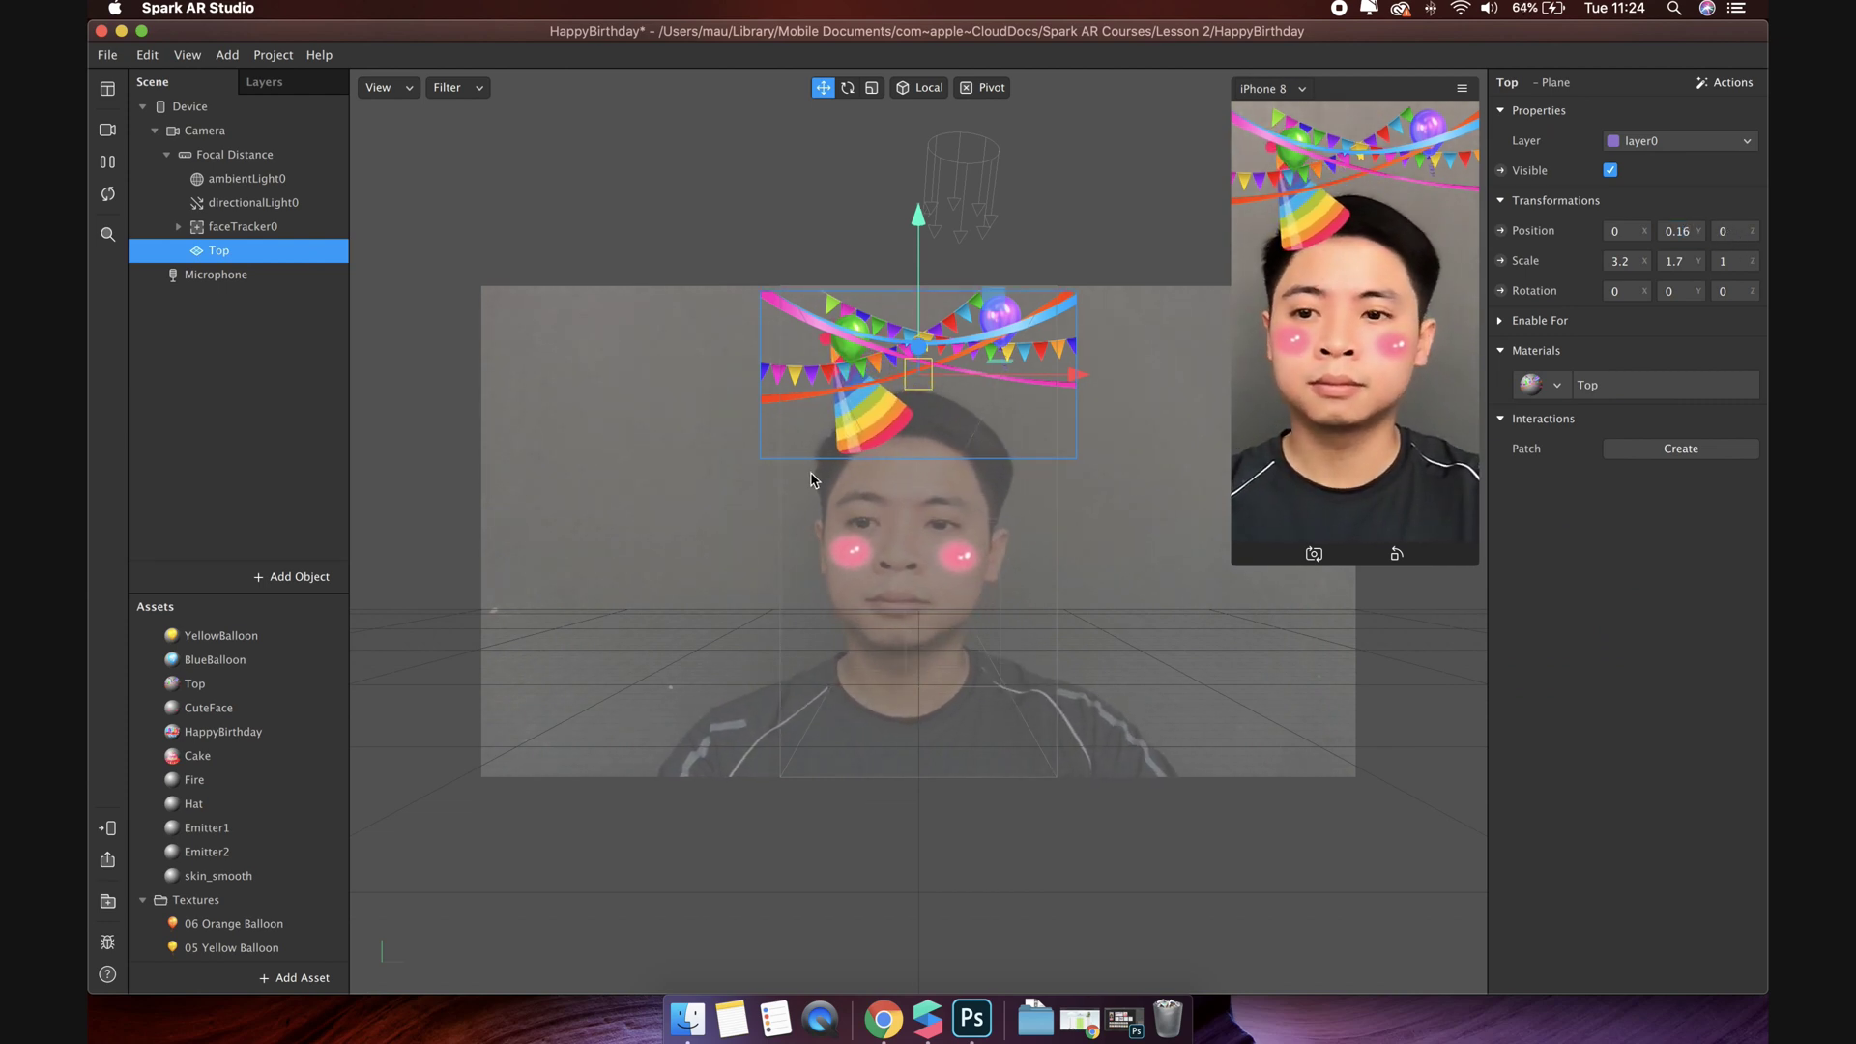
Step: Insert a plane named BlueBalloon and give it the BlueBalloon material
click(292, 577)
click(164, 389)
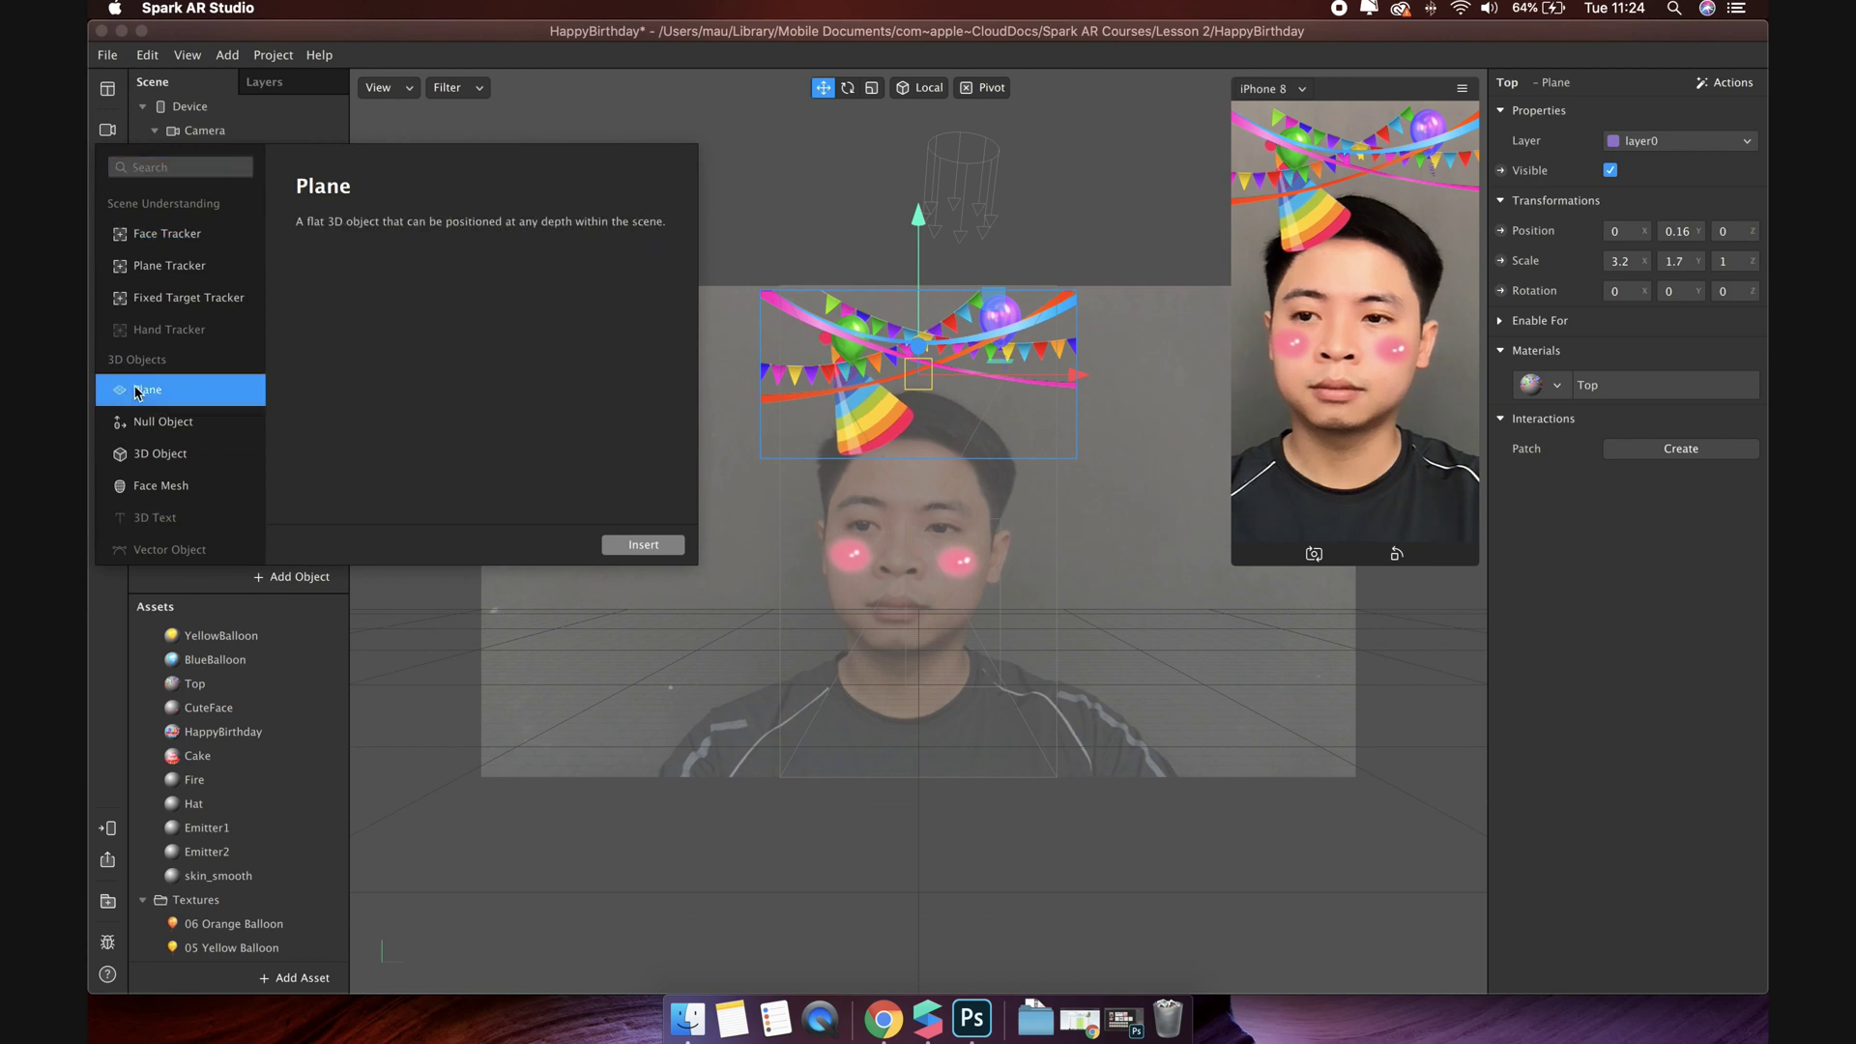
click(624, 546)
double_click(237, 278)
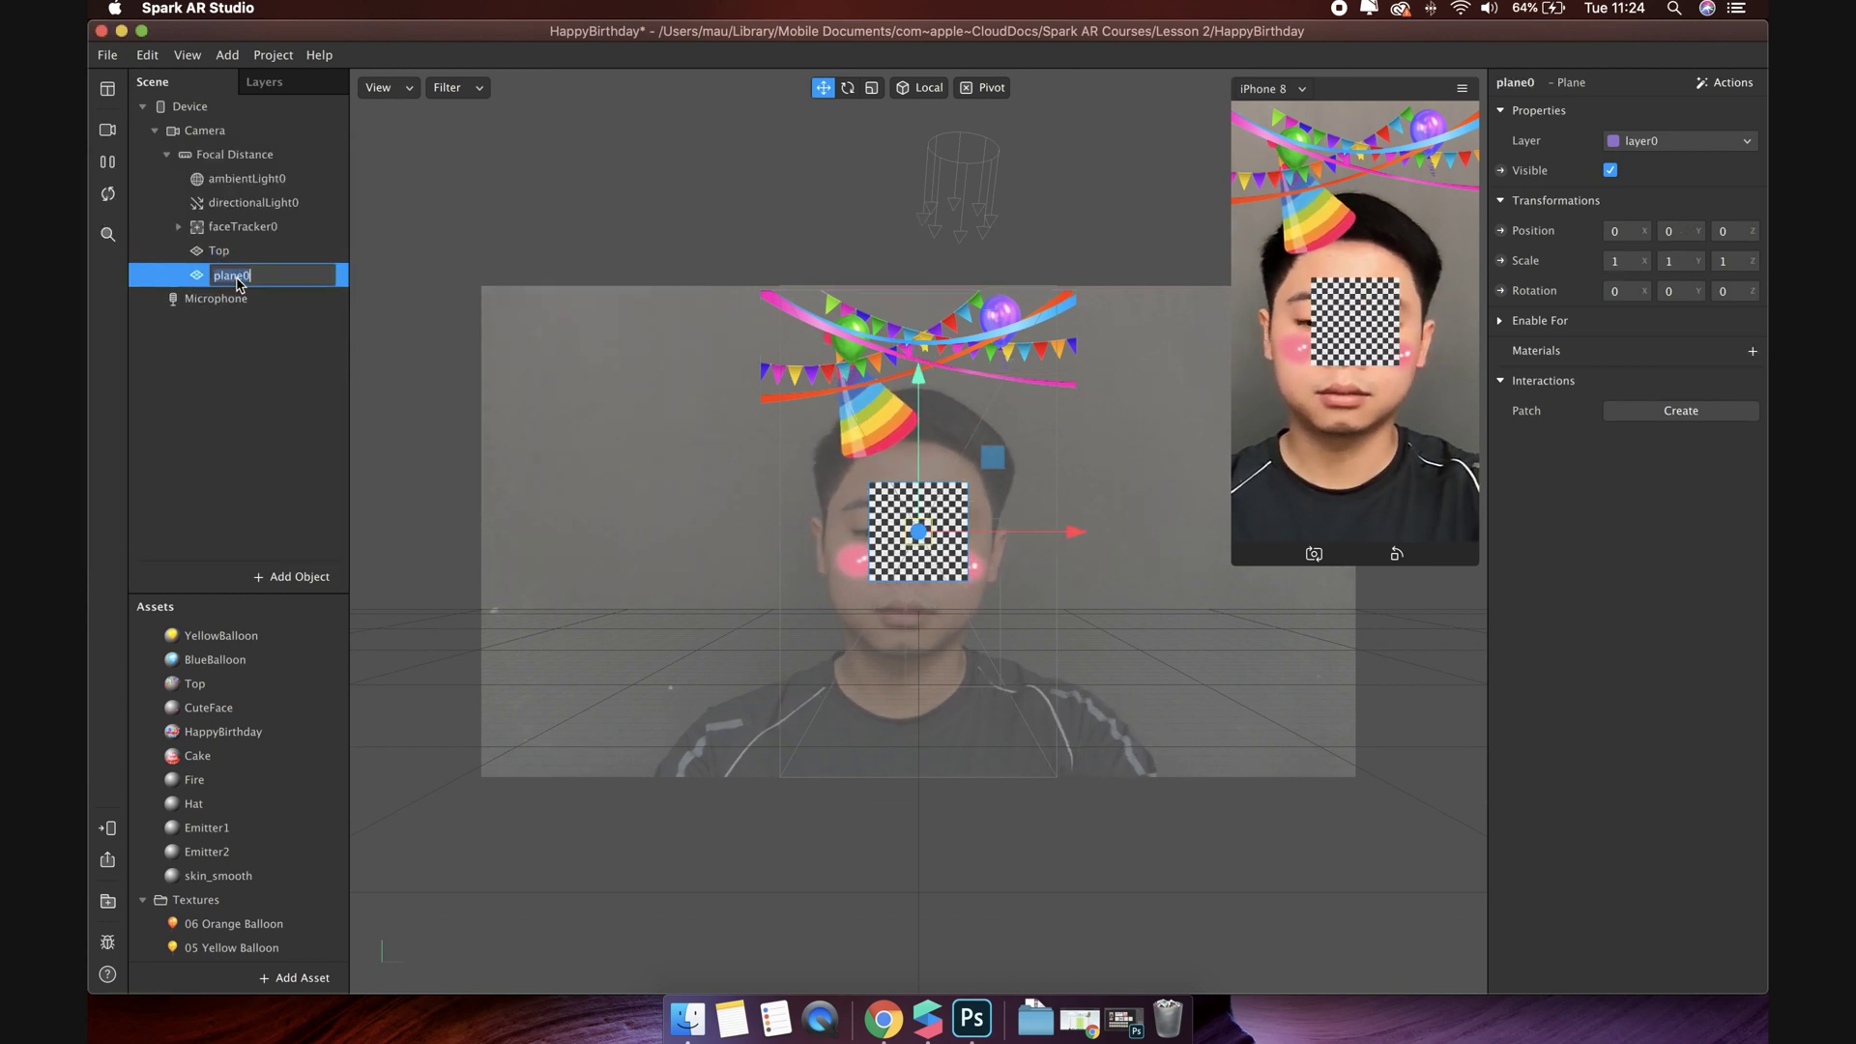
text(BlueBalloon)
key(Return)
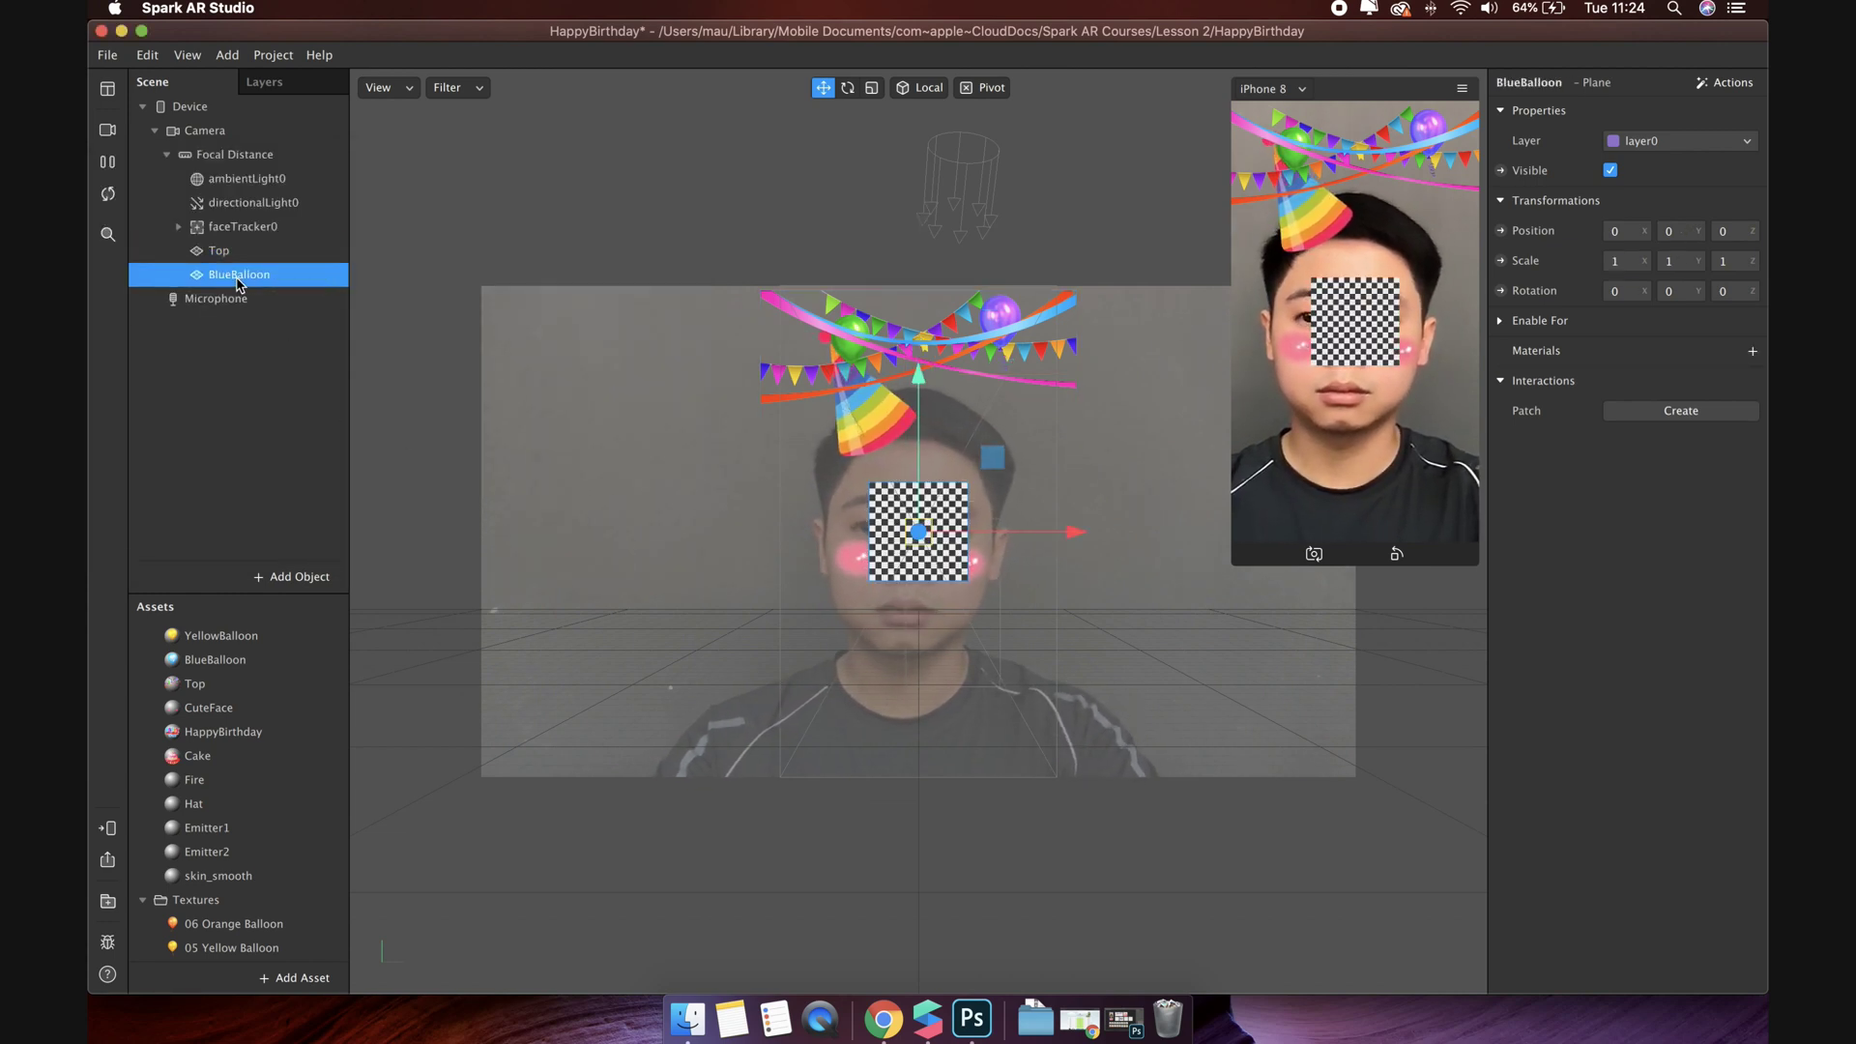
click(1752, 350)
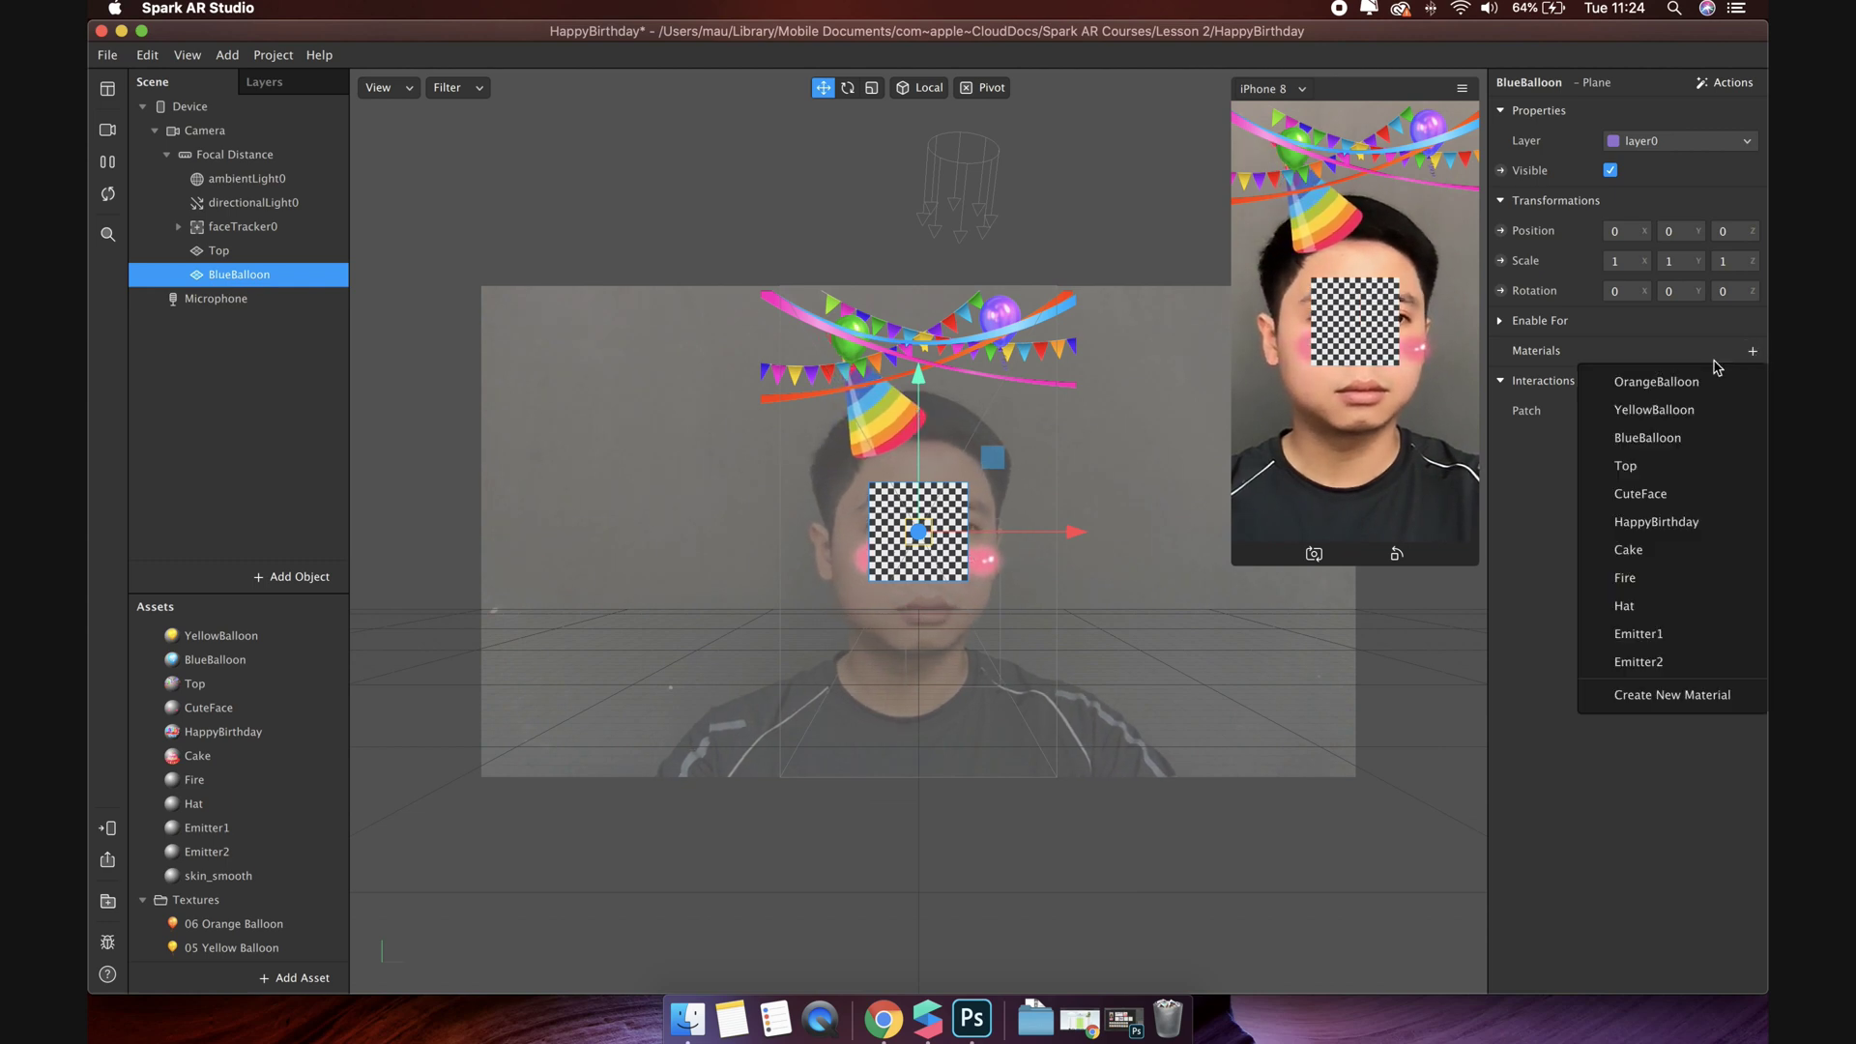
click(1678, 435)
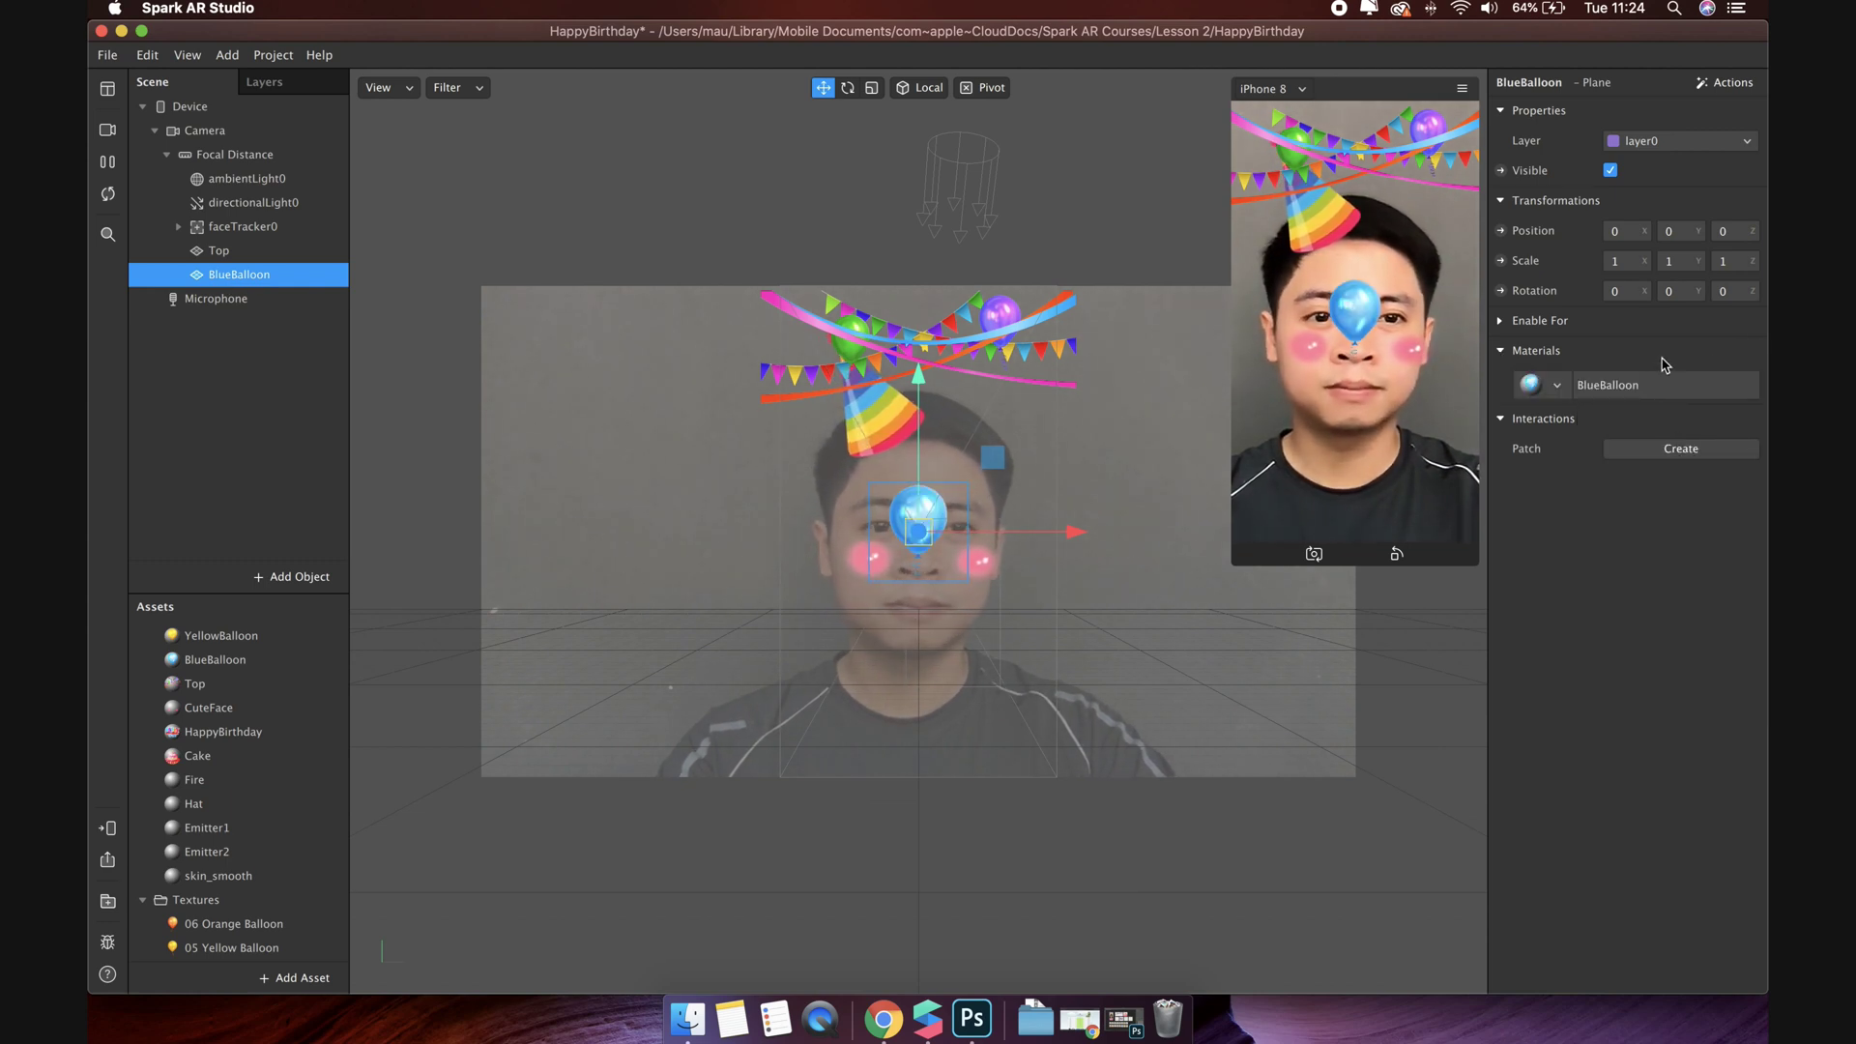
Step: Raise the blue balloon to Position Y 0.18
click(1683, 230)
text(.)
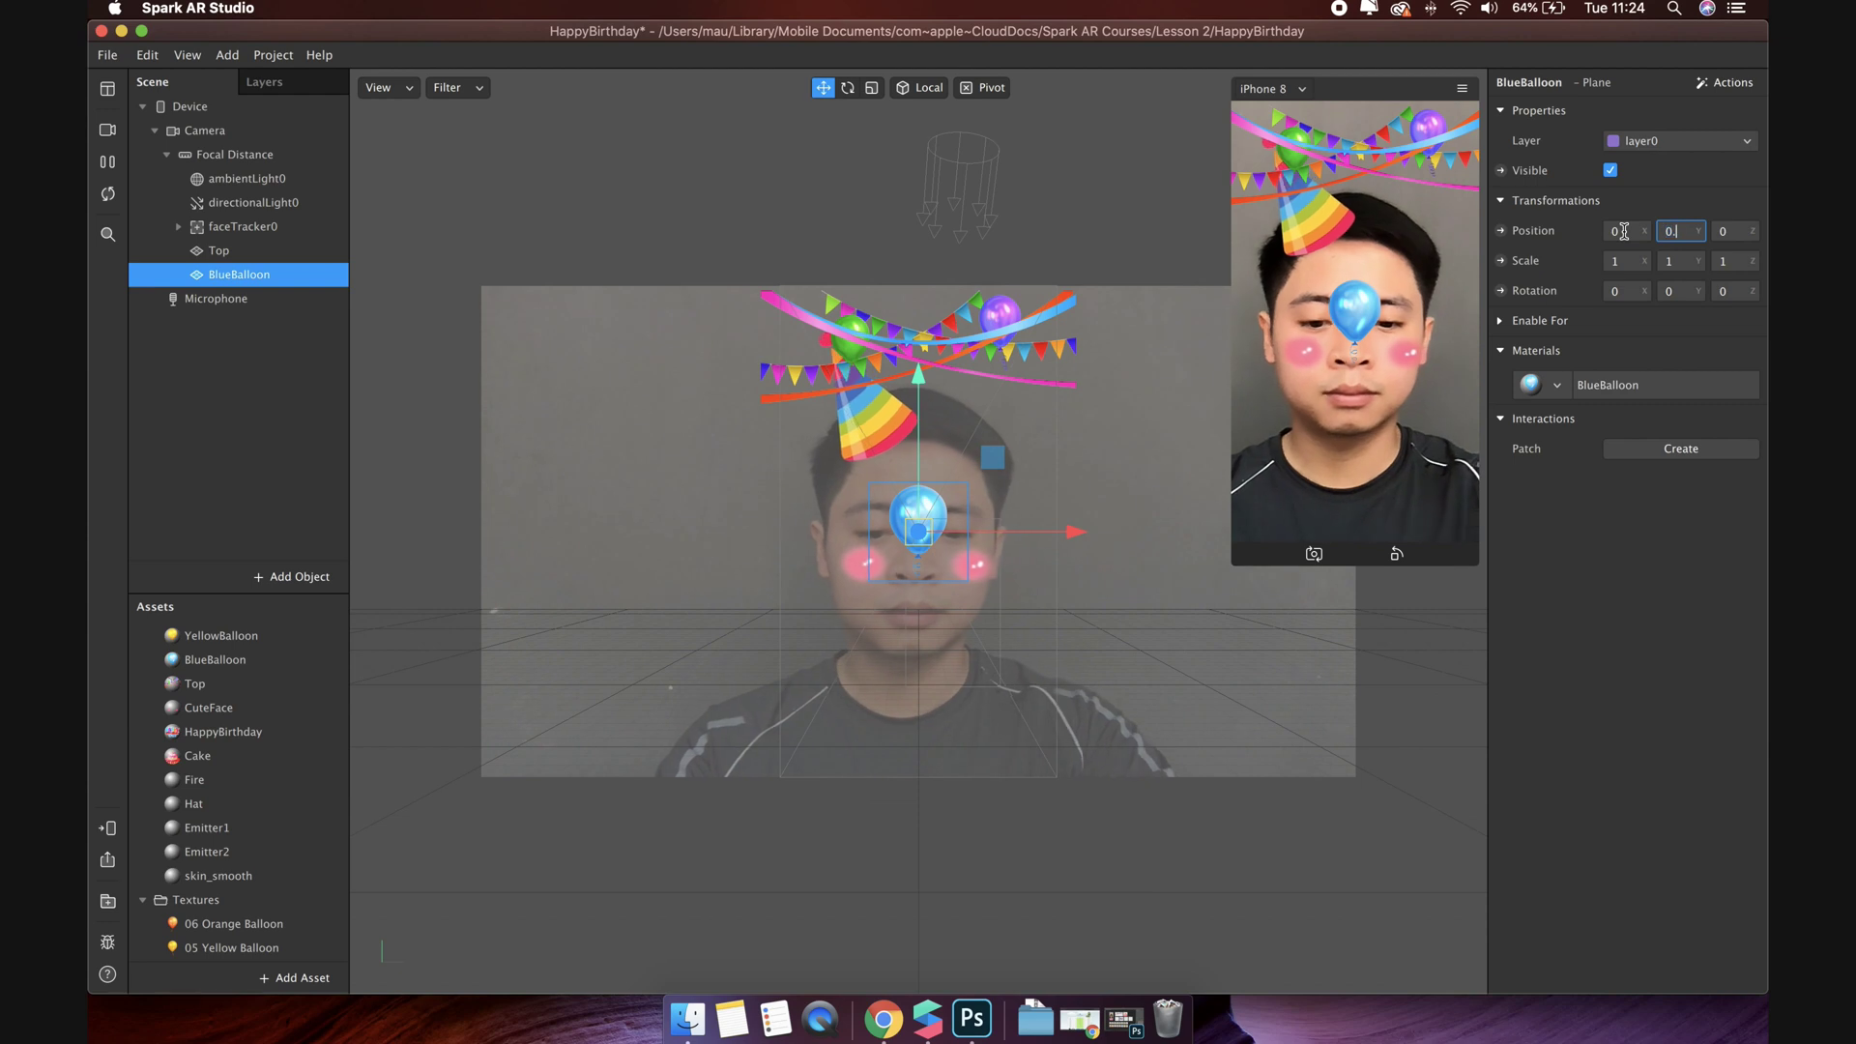
text(15)
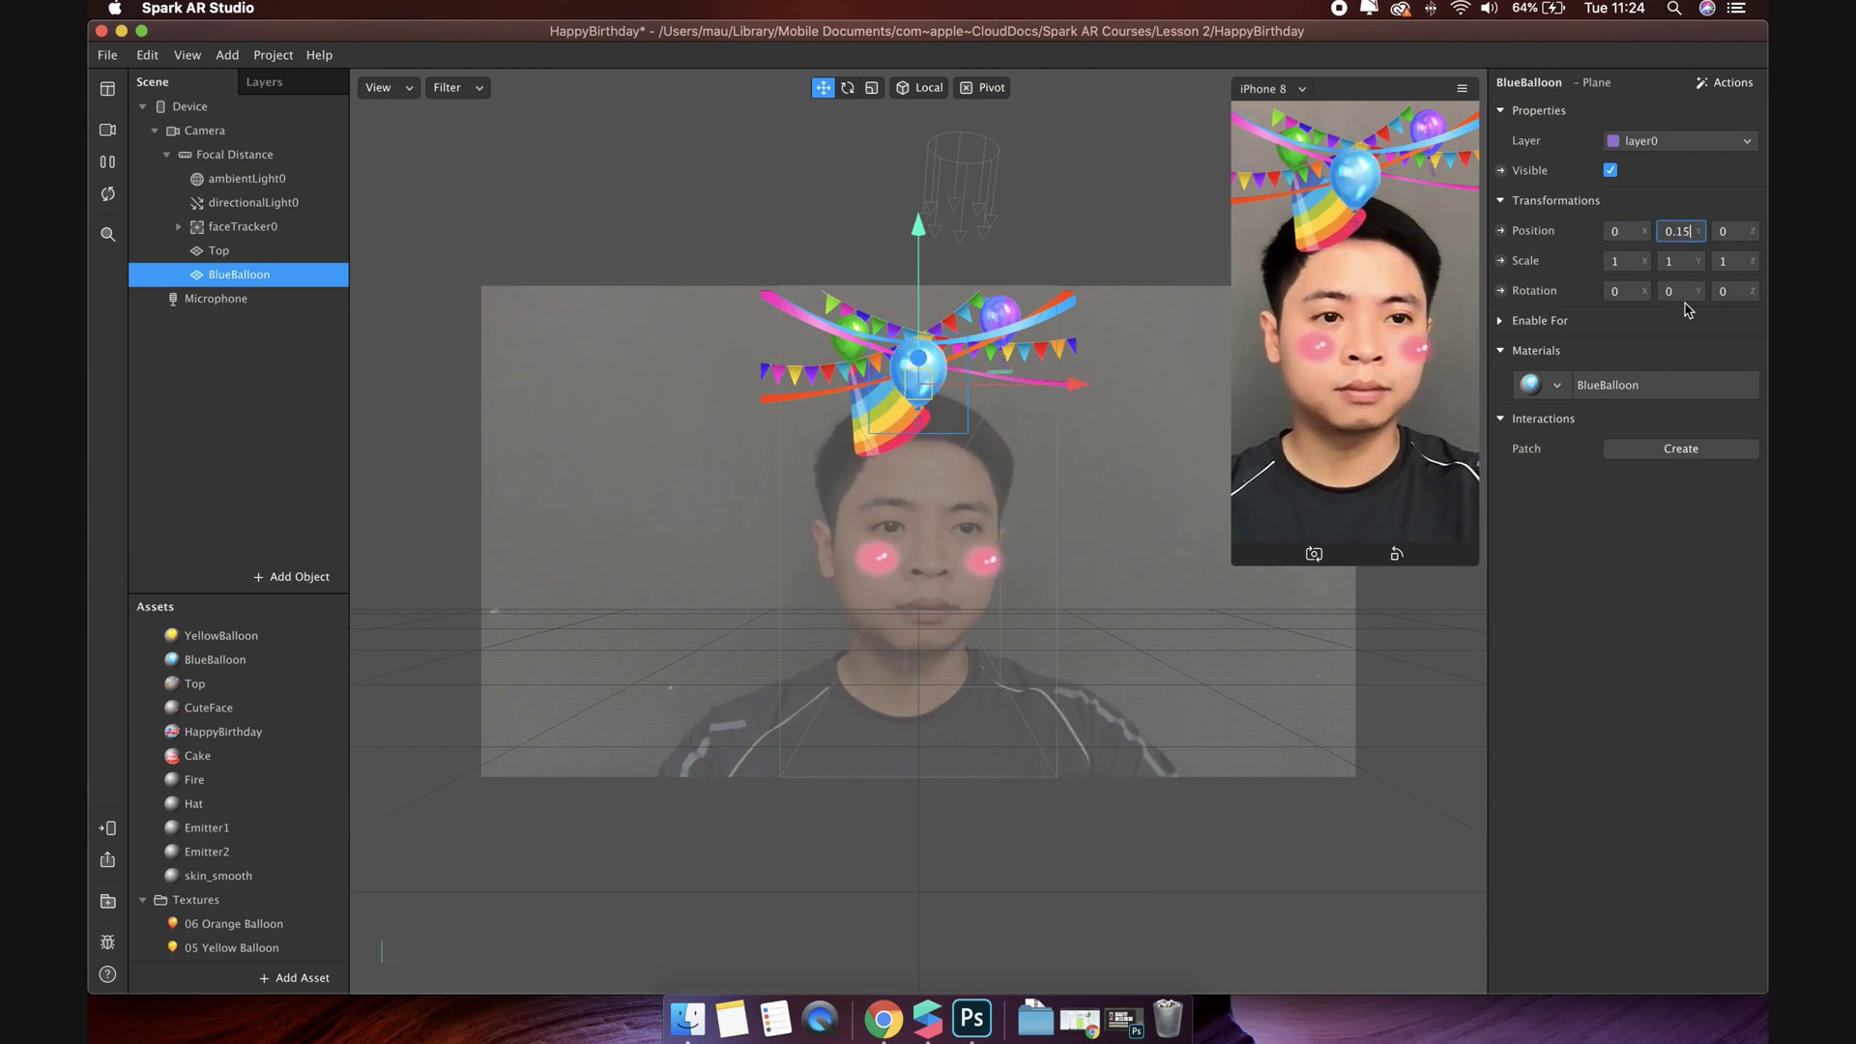
key(BackSpace)
text(7)
key(Return)
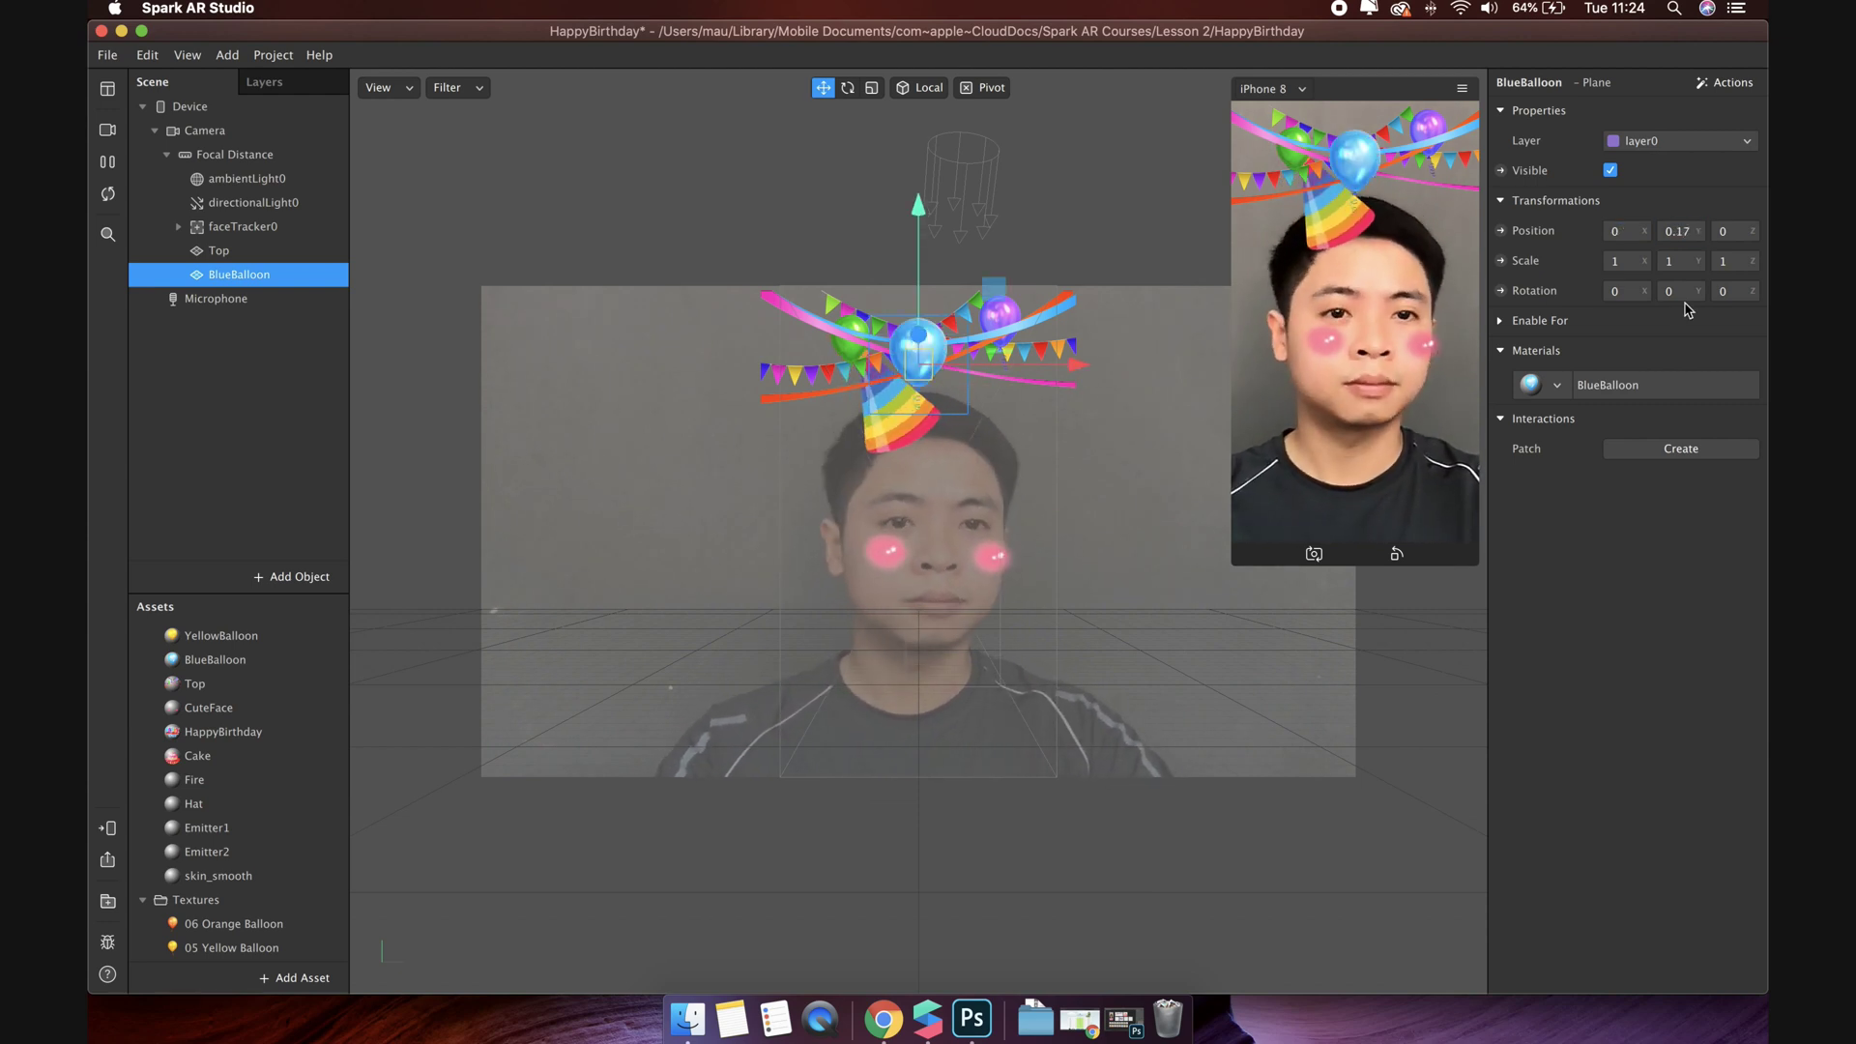
key(Up)
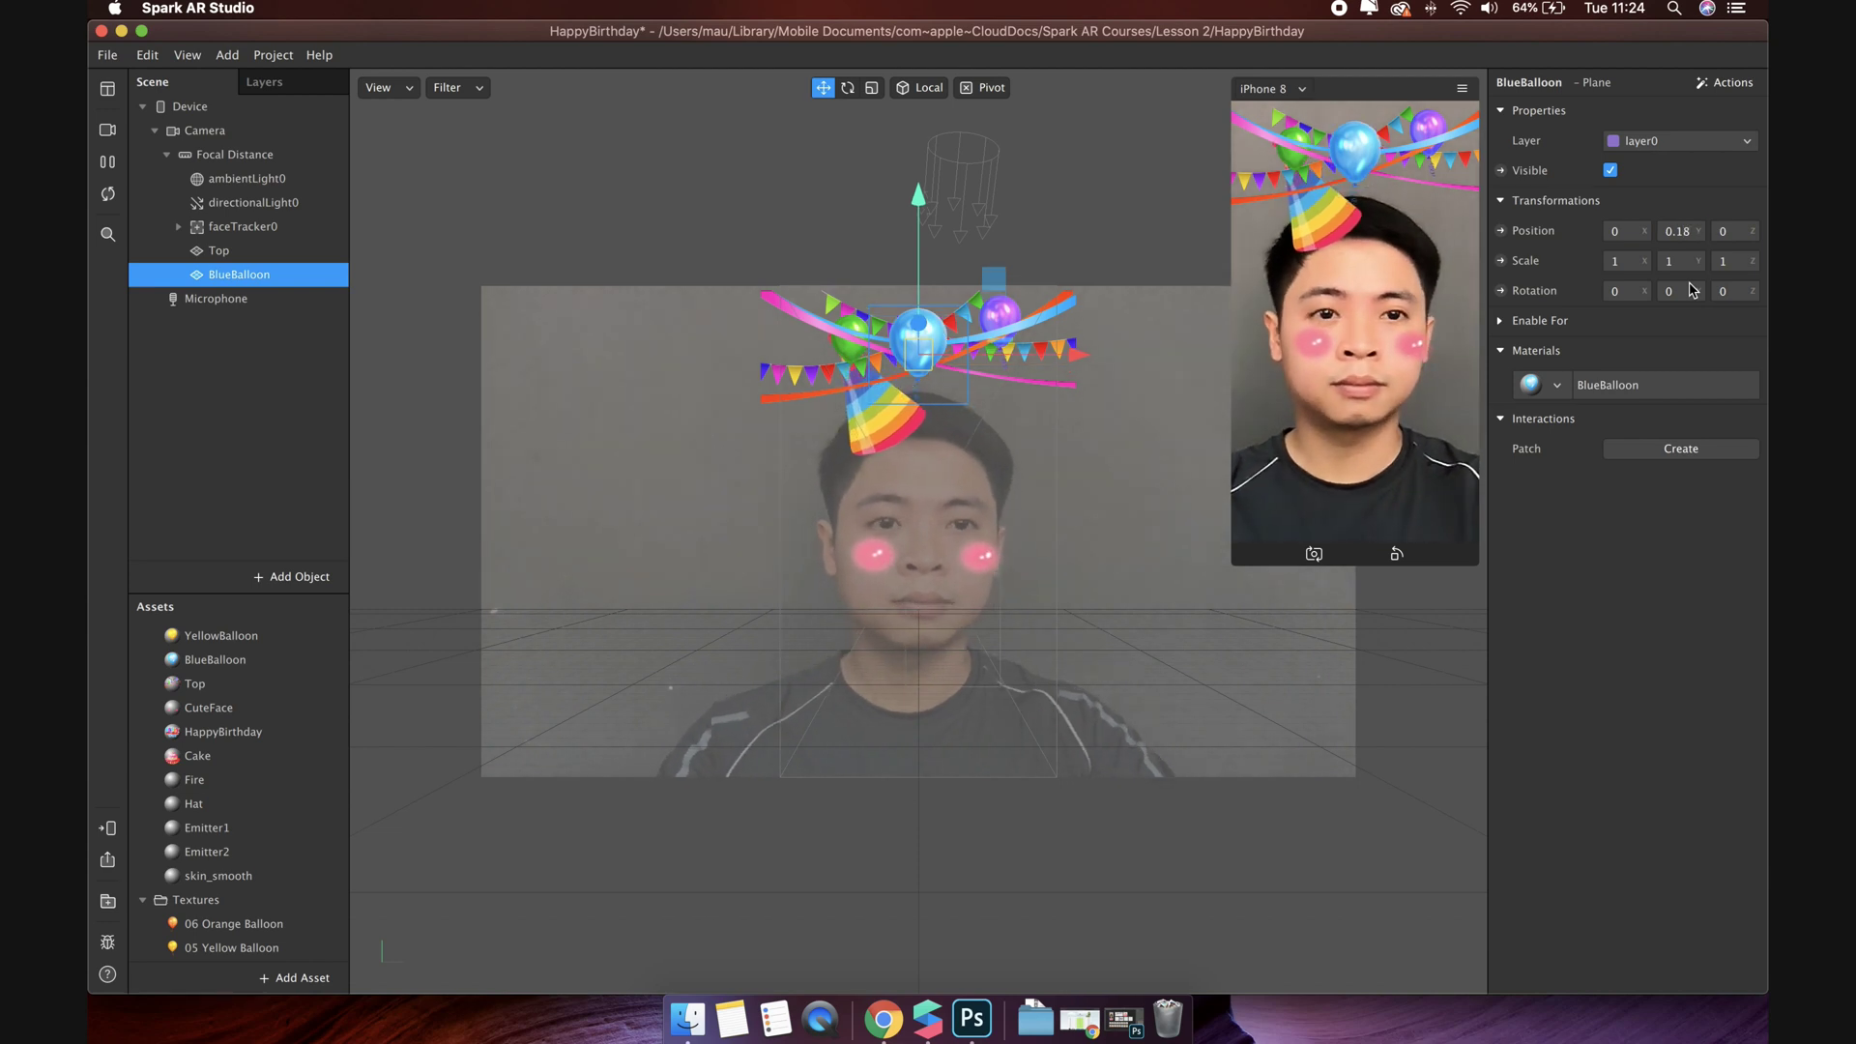
Step: Duplicate BlueBalloon and rename the copy OrangeBalloon
right_click(283, 274)
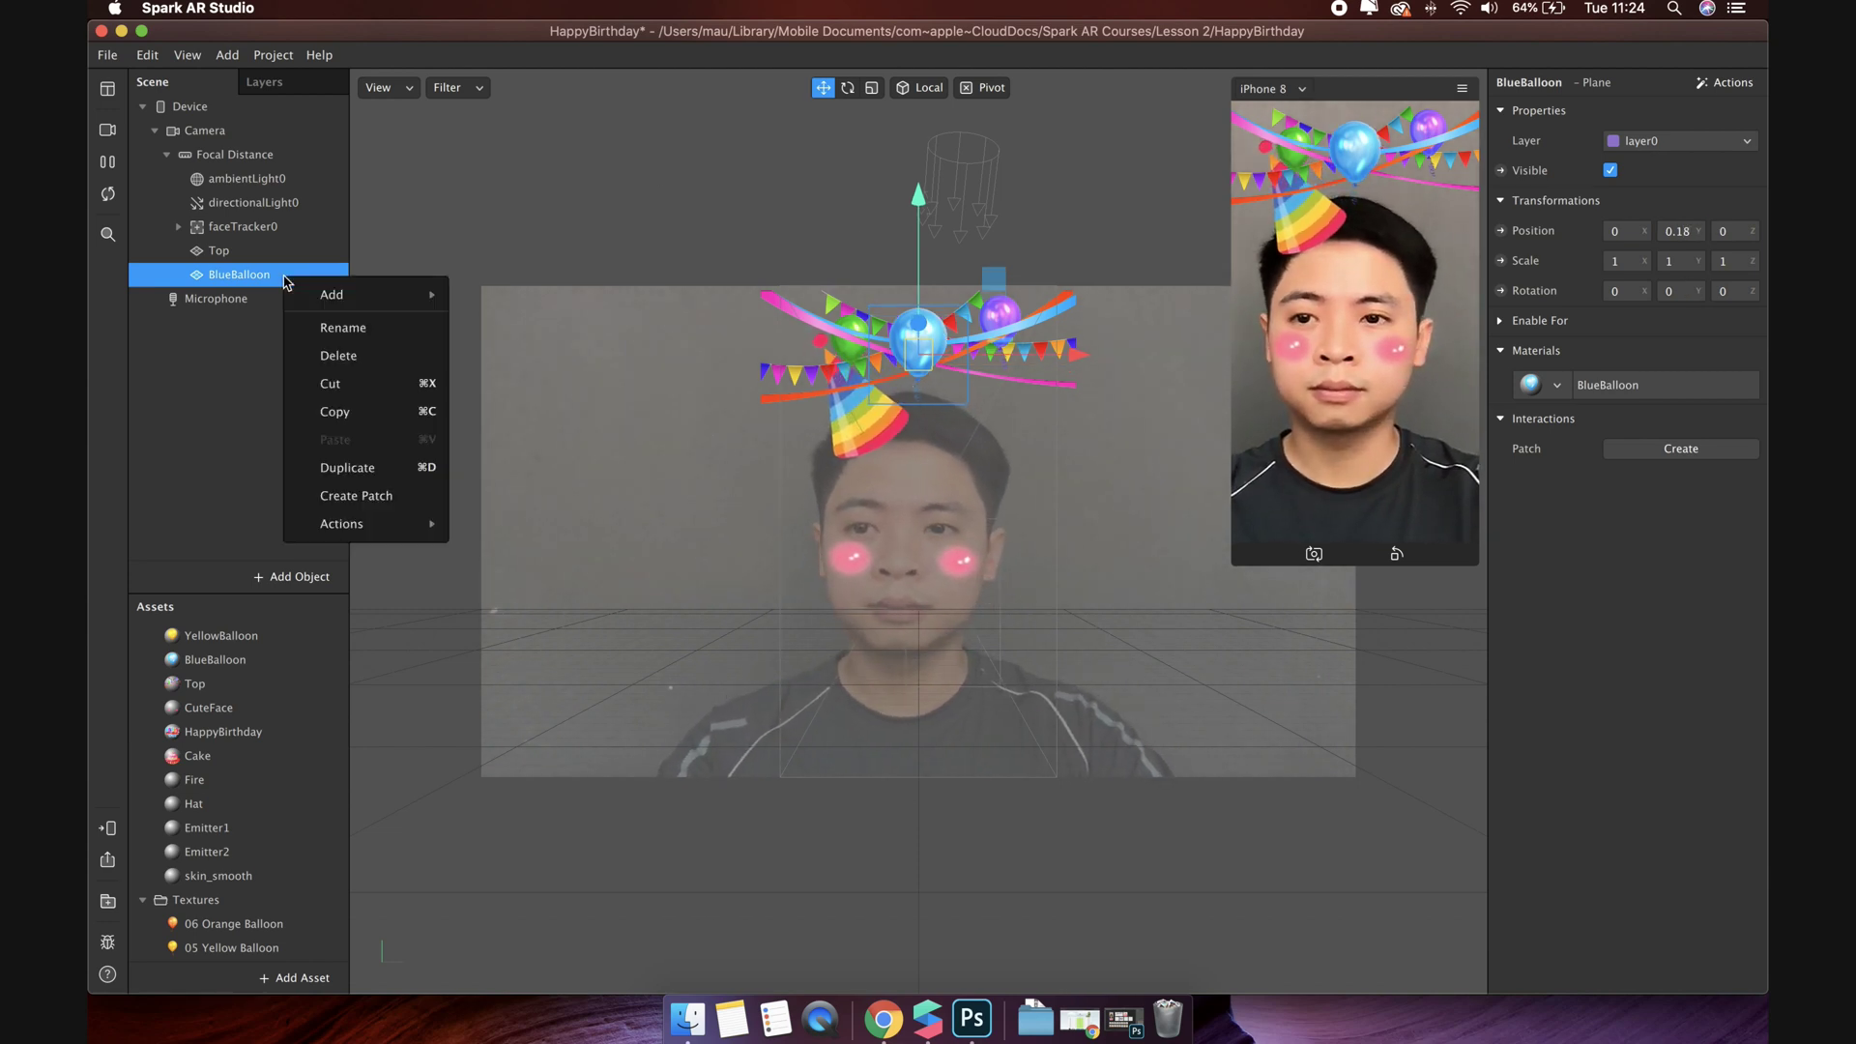
click(343, 467)
double_click(225, 299)
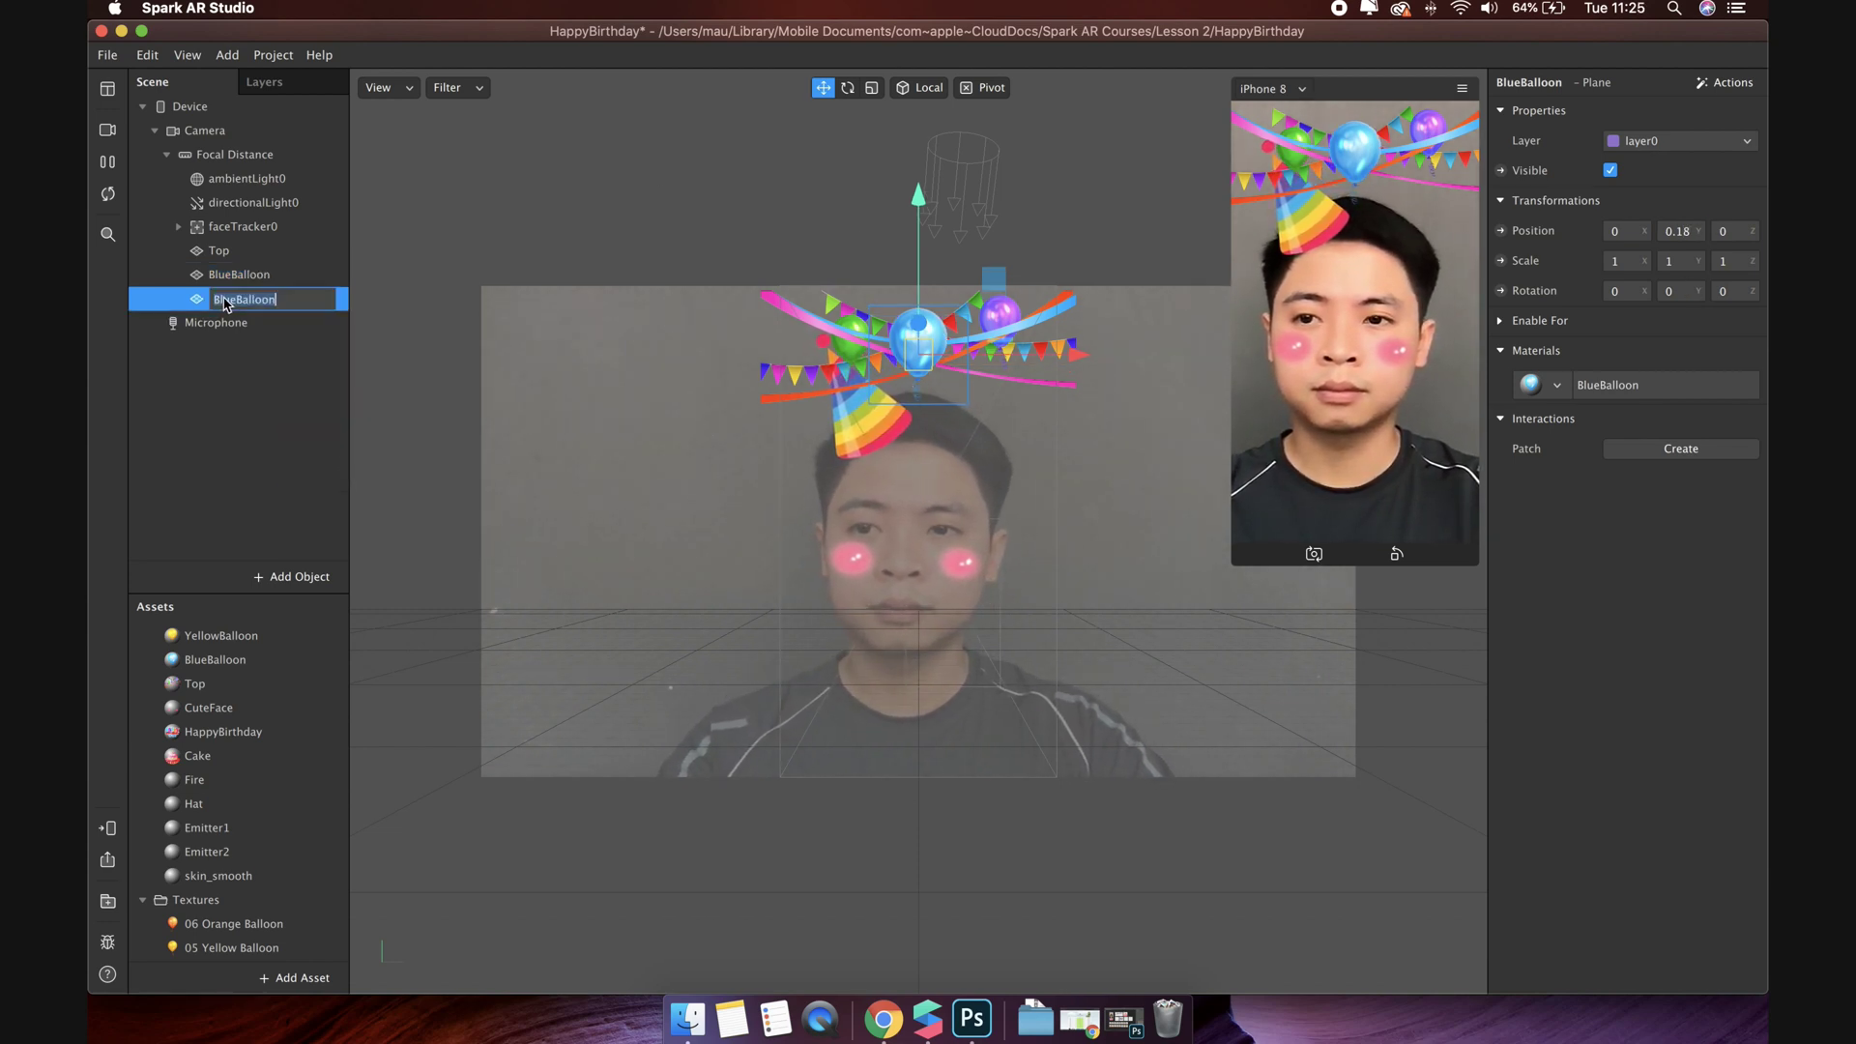
text(Orange)
key(Return)
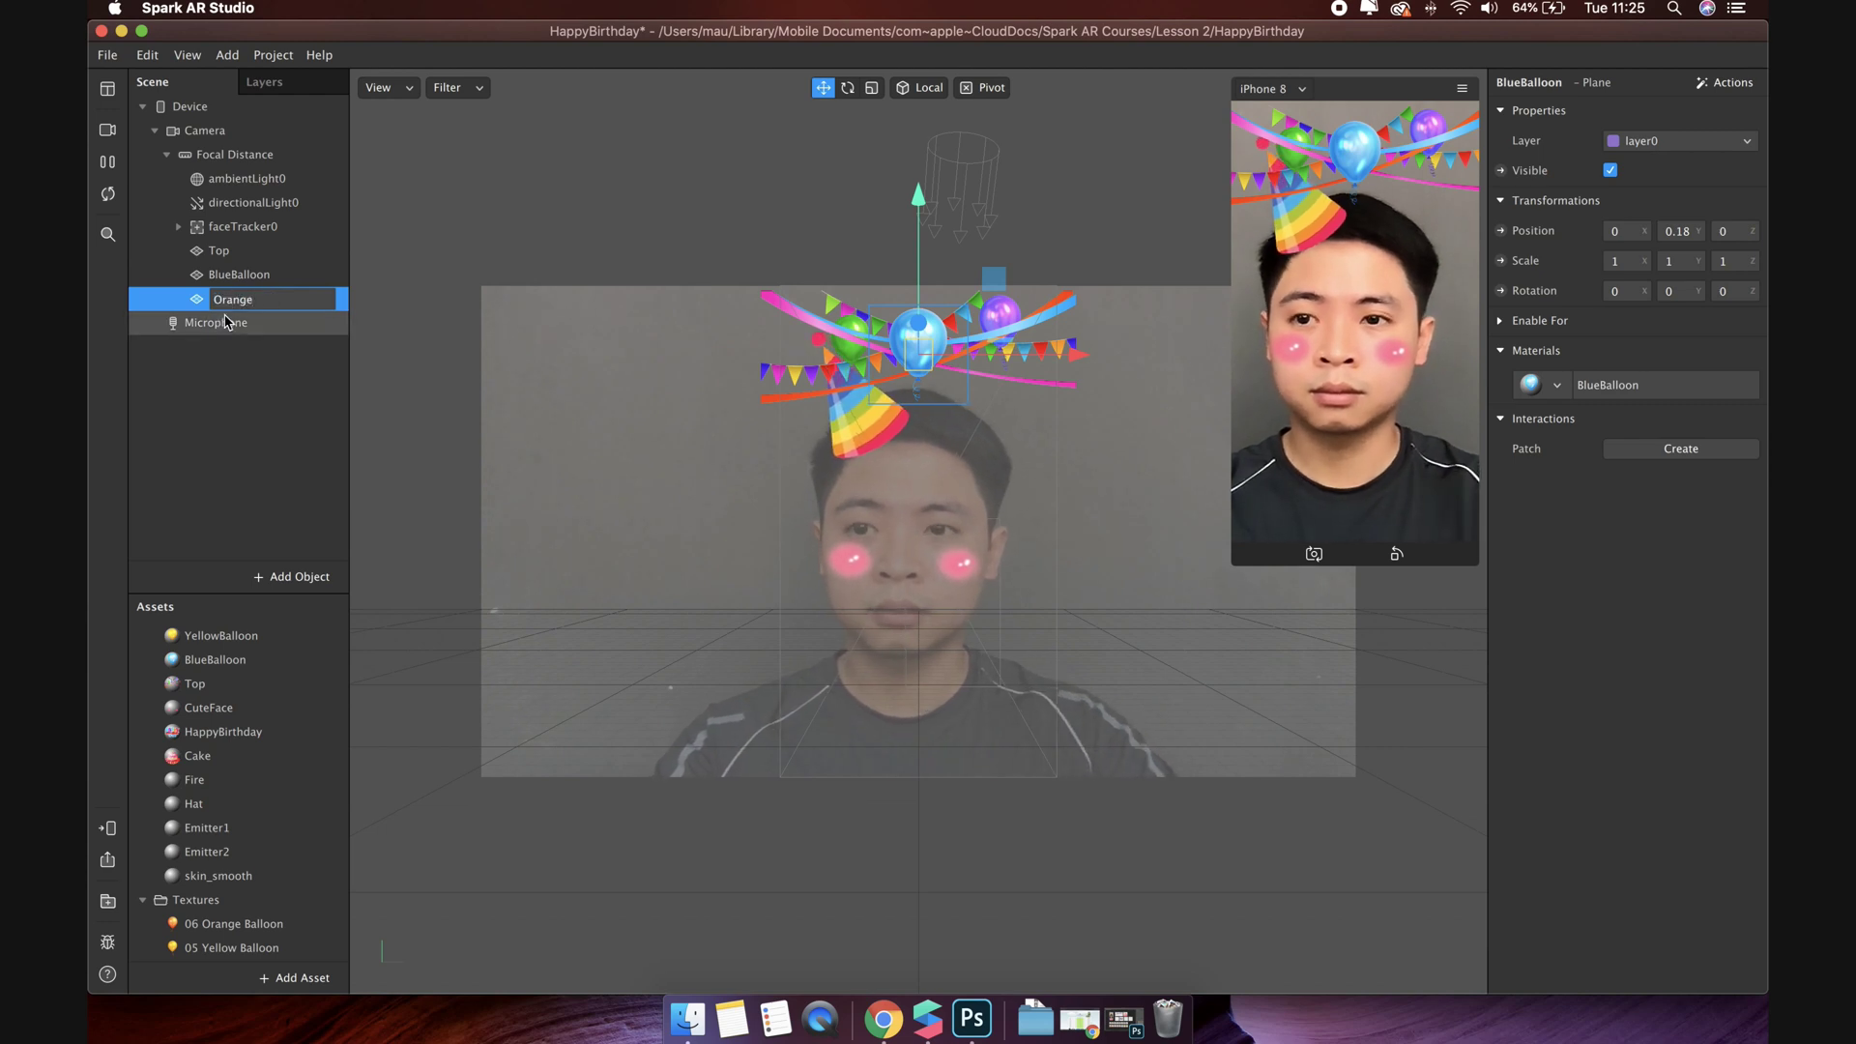
text(oon)
key(Return)
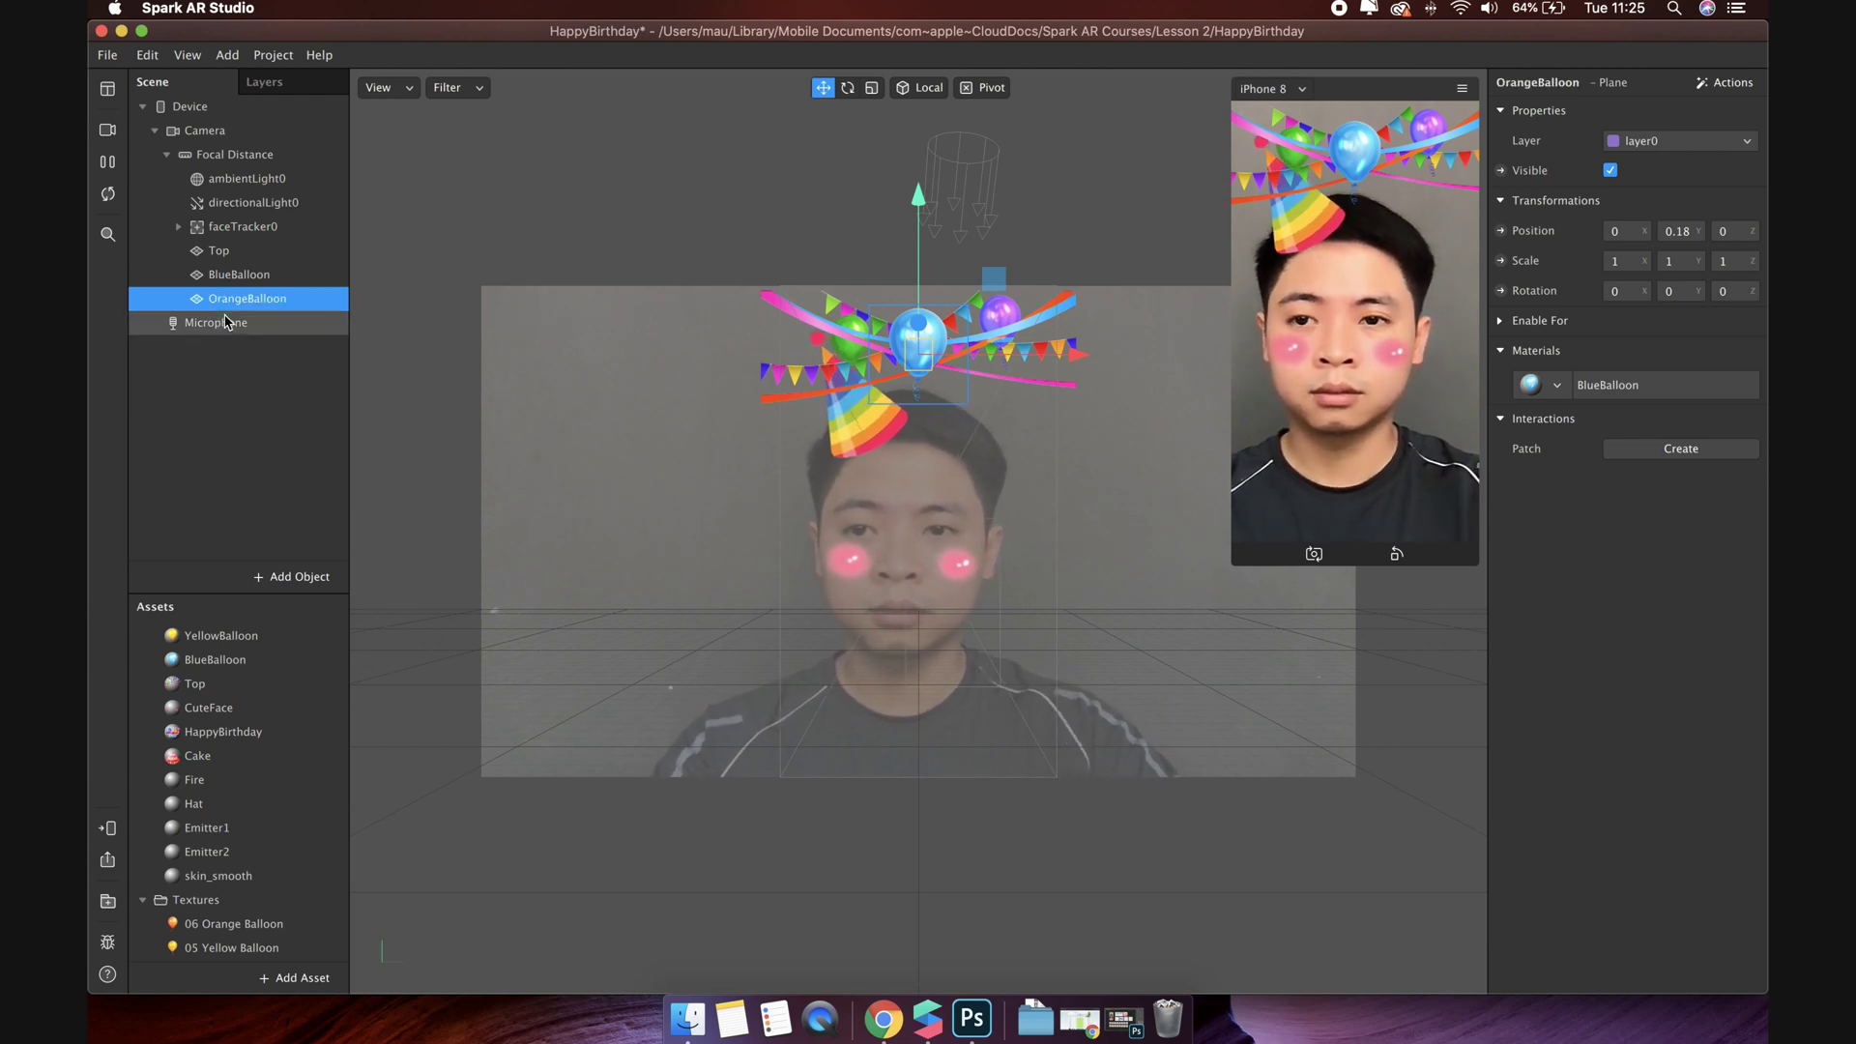
Step: Move the copy left and lower, shrink it to 0.8, and apply the OrangeBalloon material
drag(994, 278, 904, 278)
drag(828, 199, 828, 226)
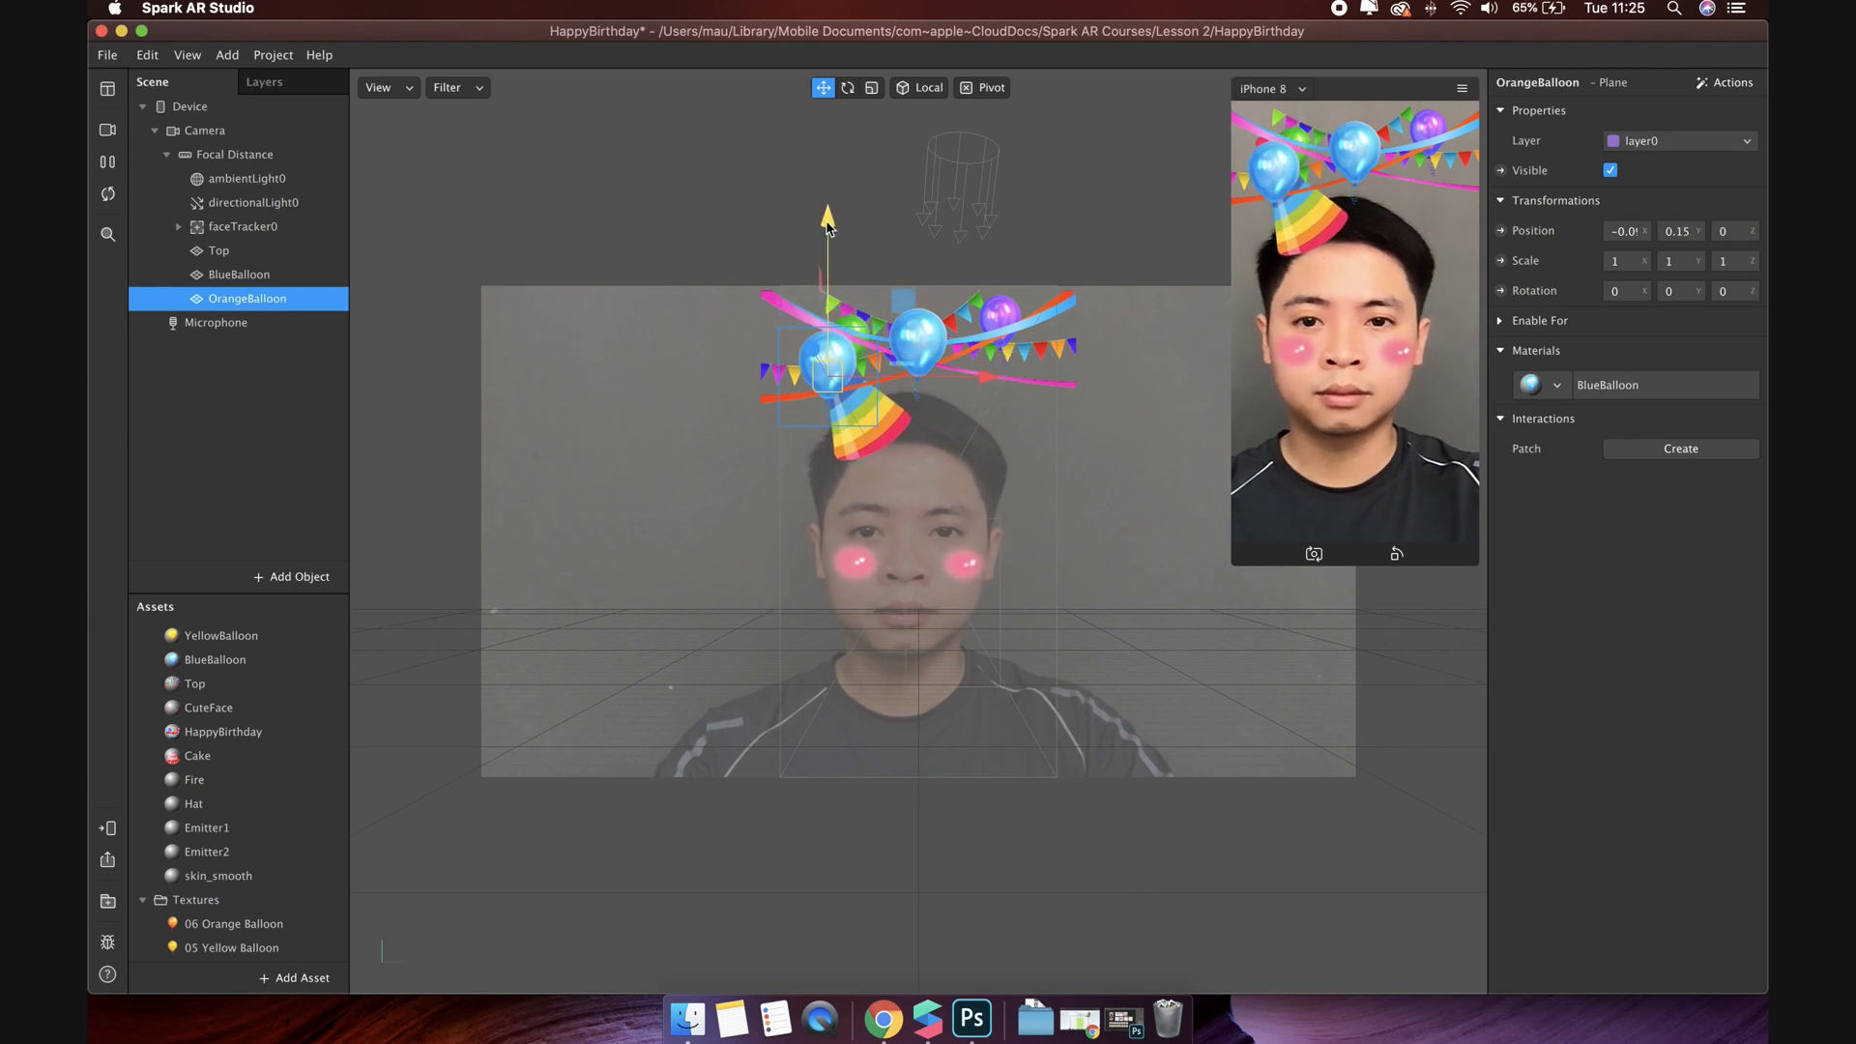
drag(1653, 278, 1571, 268)
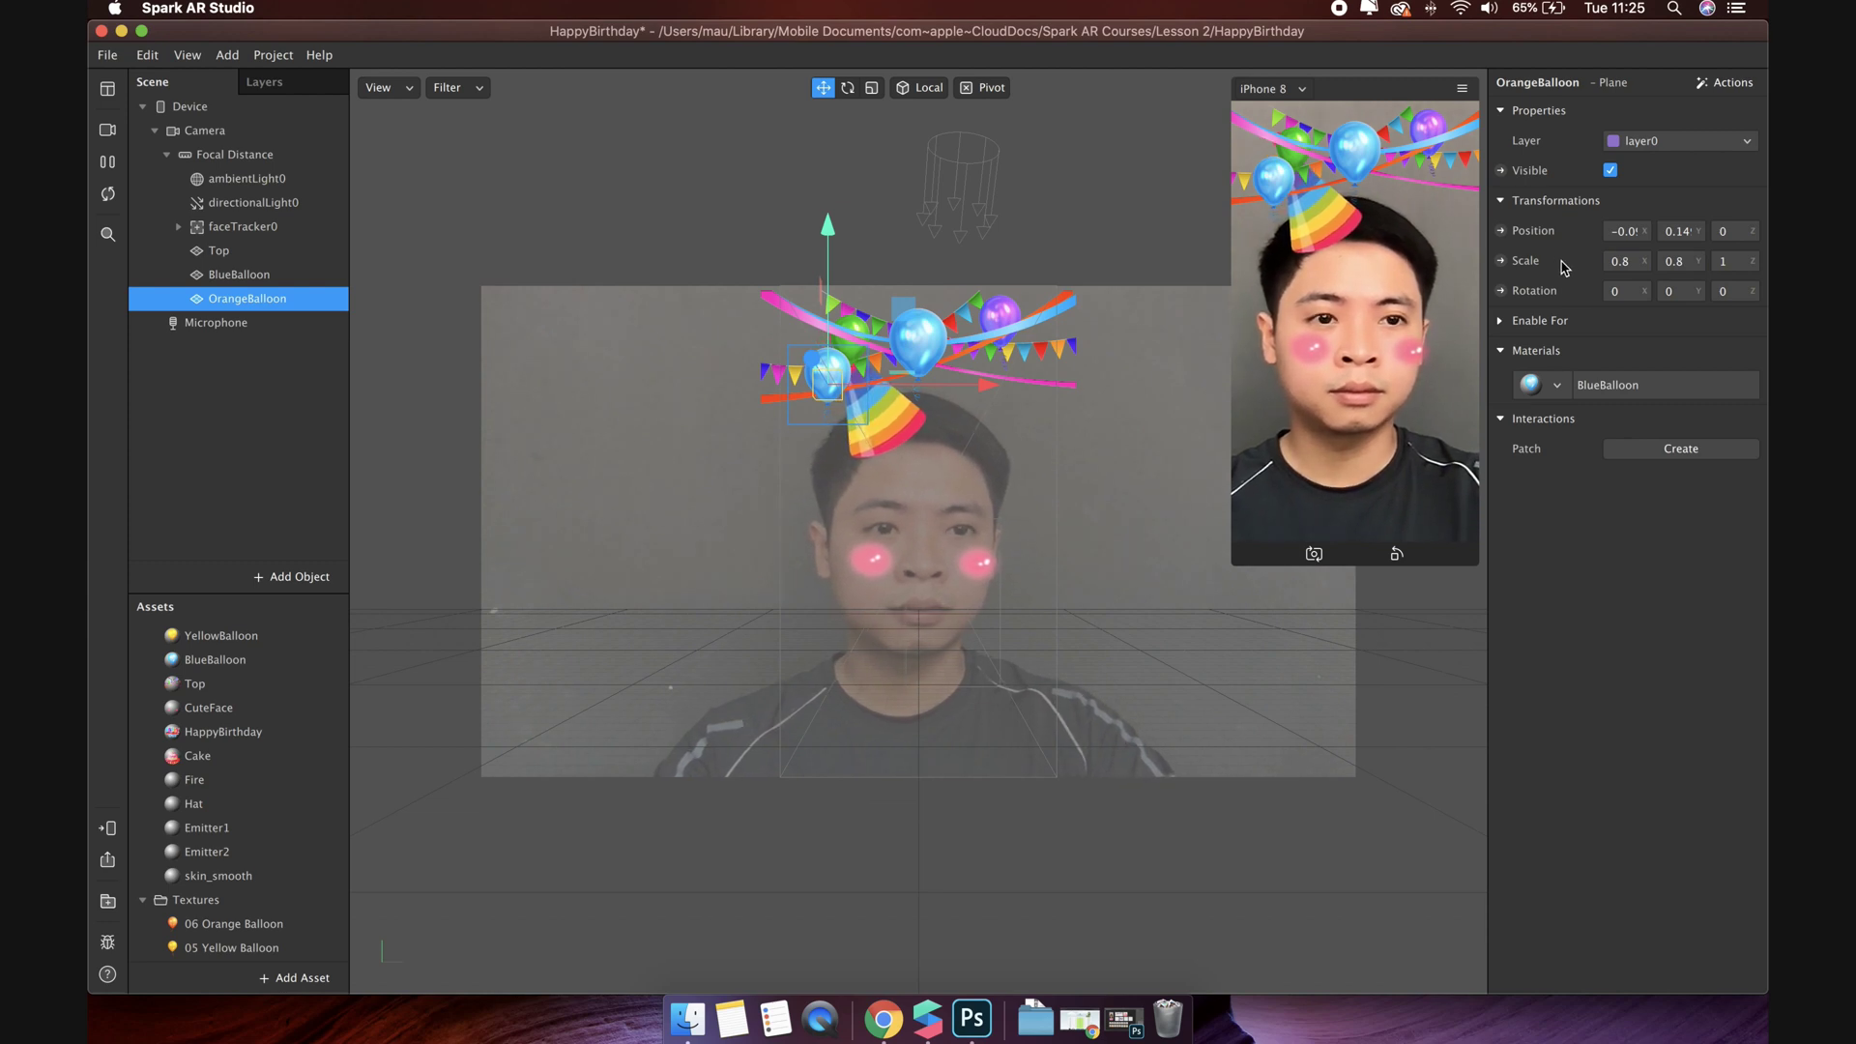
click(1554, 385)
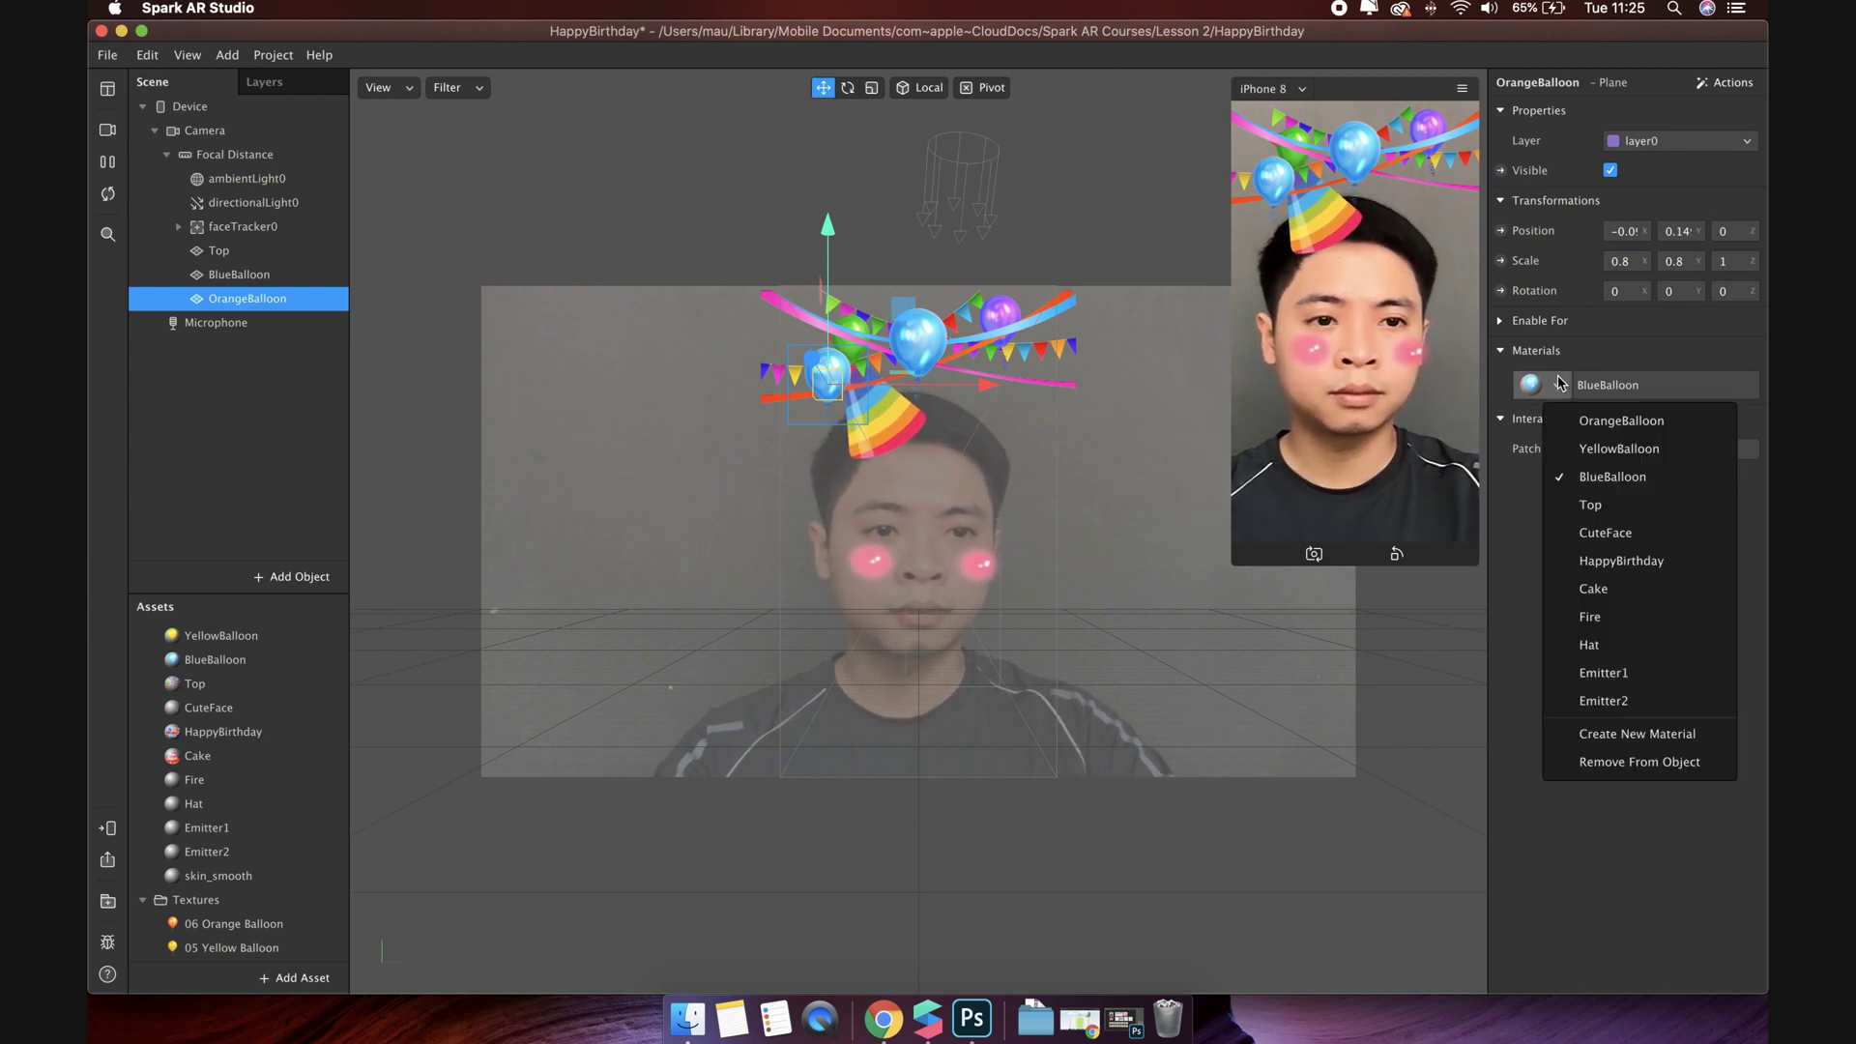
click(1575, 422)
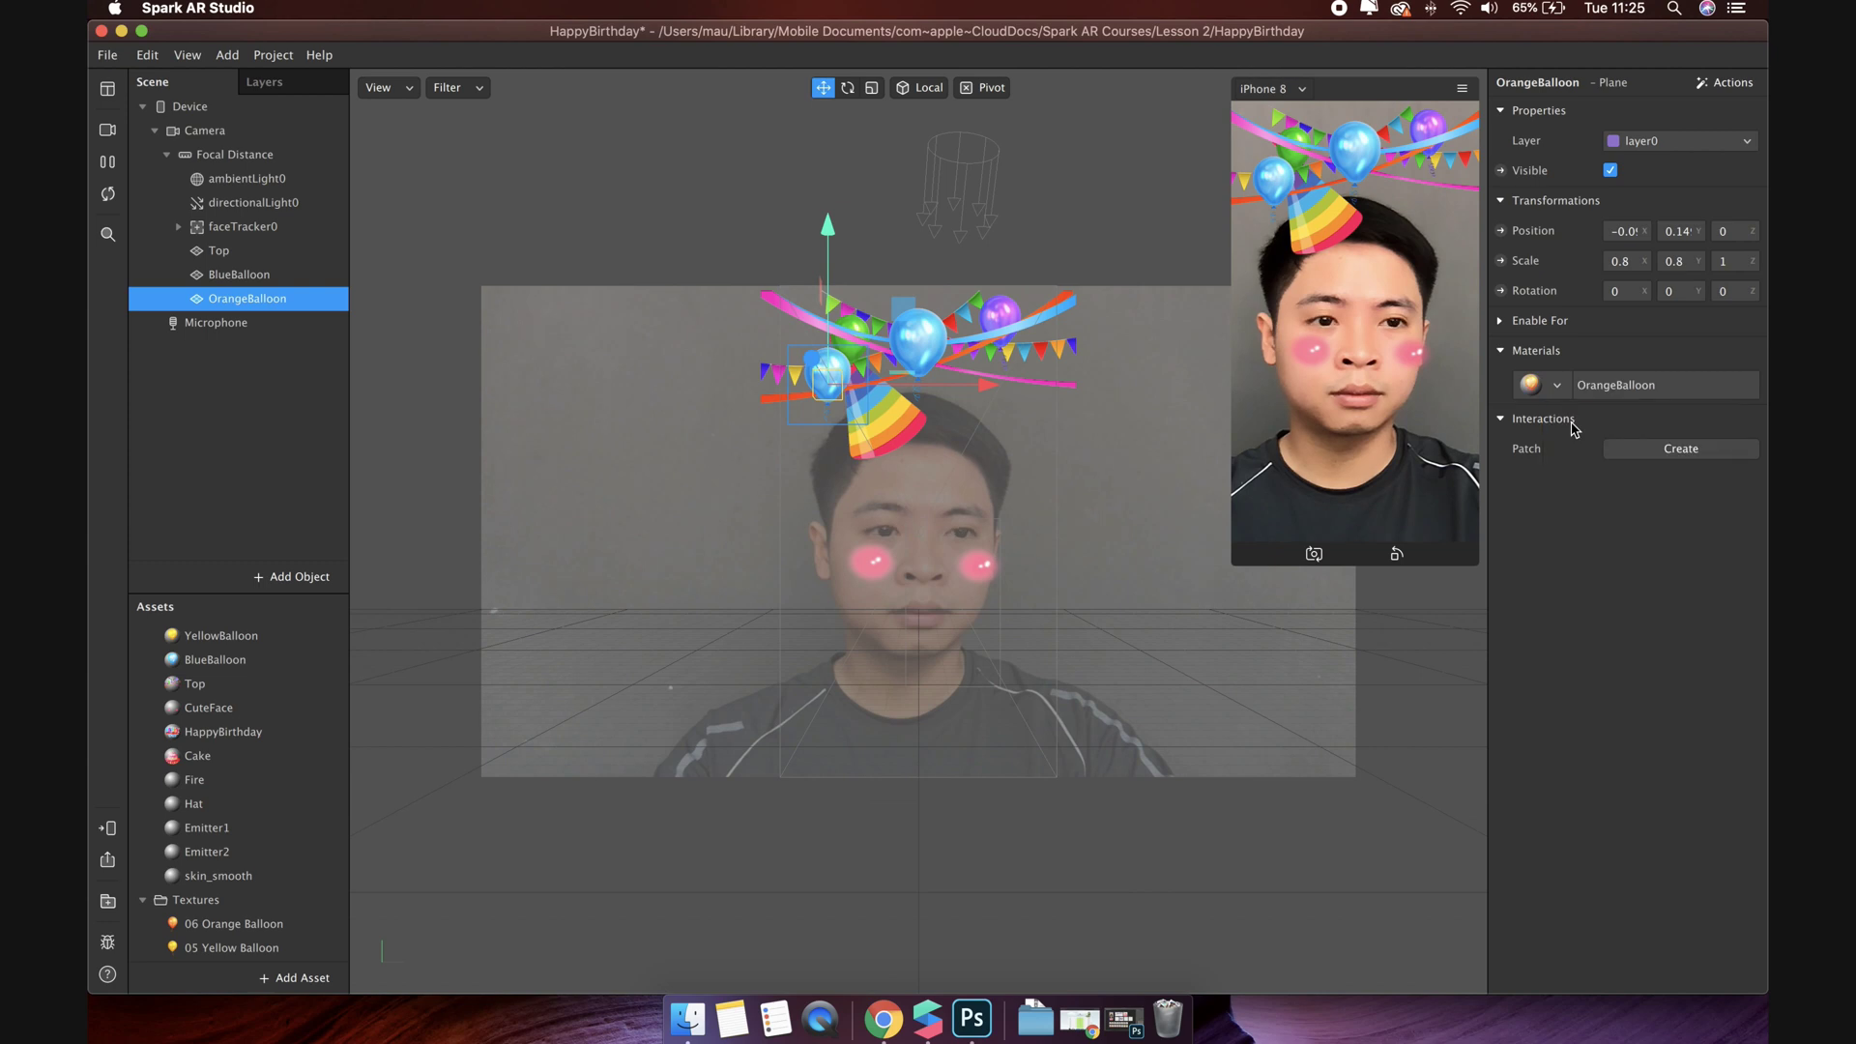
Step: Set the orange balloon's position to X 0.09 and Y 0.145
click(1647, 232)
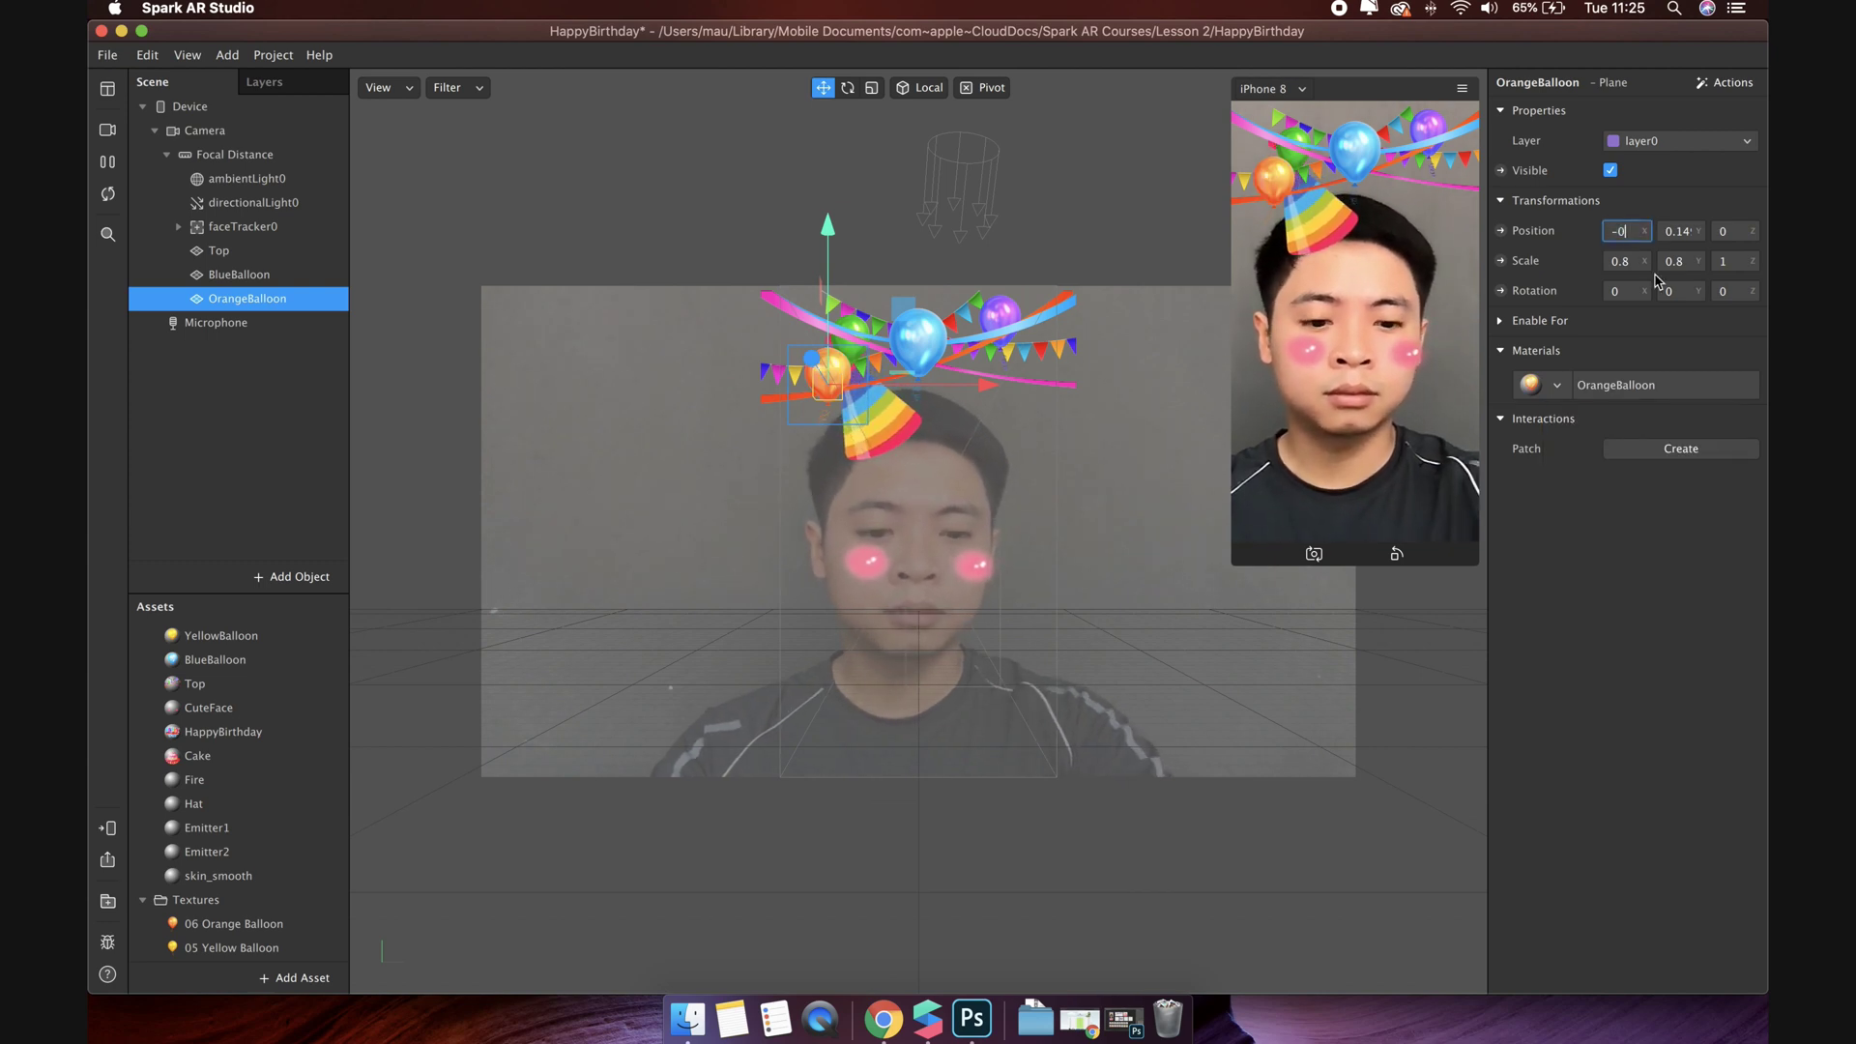
text(9)
key(Tab)
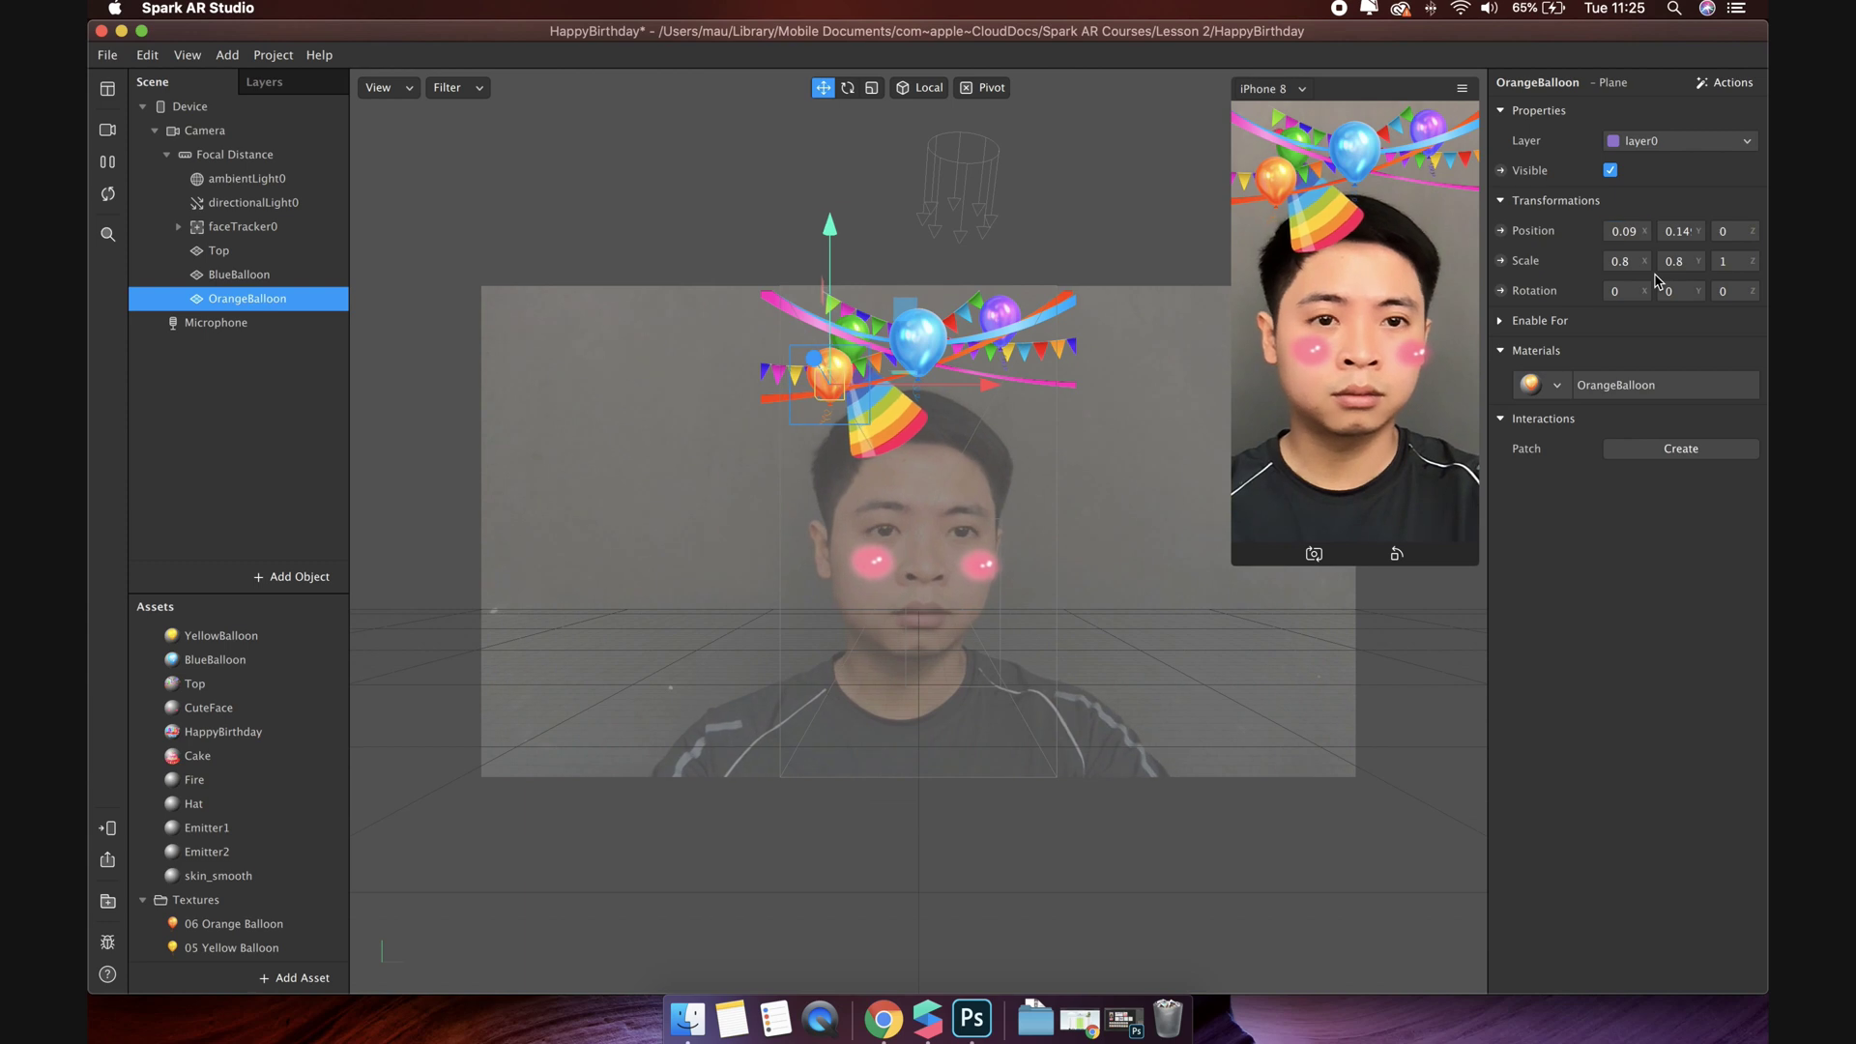
key(Return)
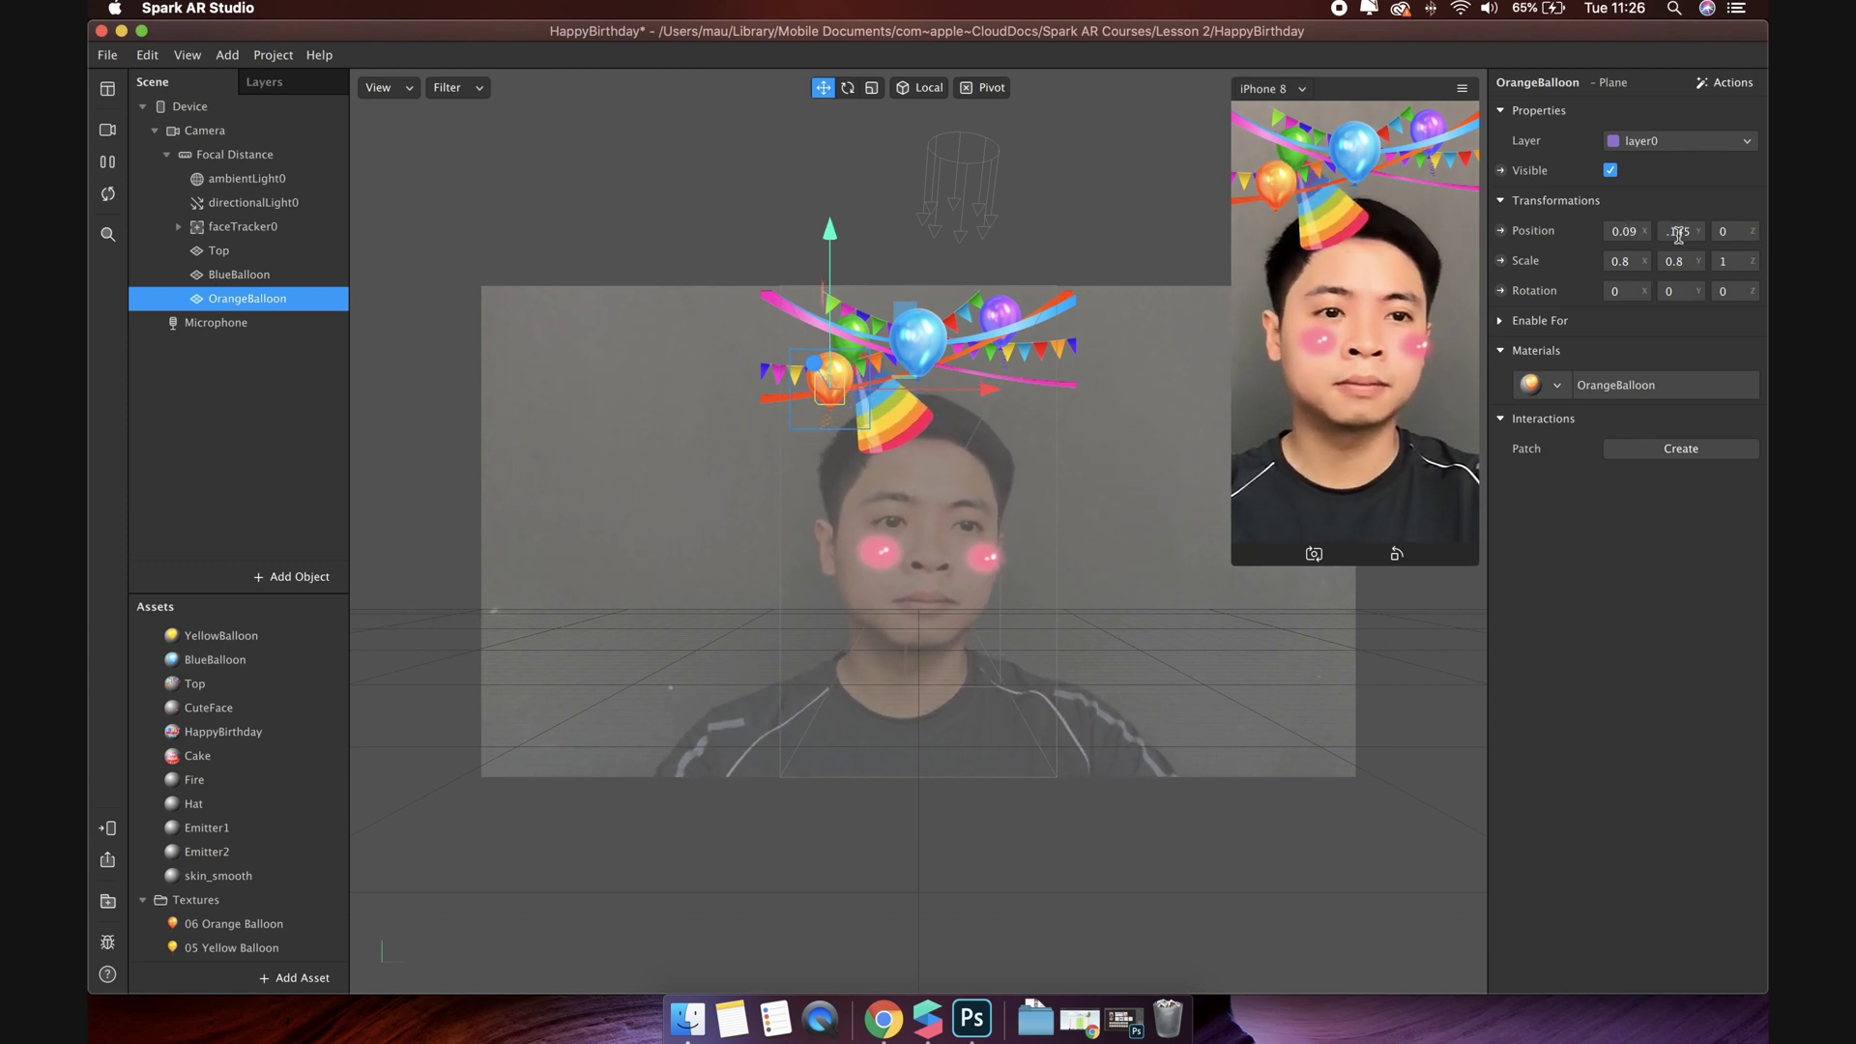
key(shift+Tab)
Step: Move OrangeBalloon to X -0.1, then duplicate it as YellowBalloon
text(-0.1)
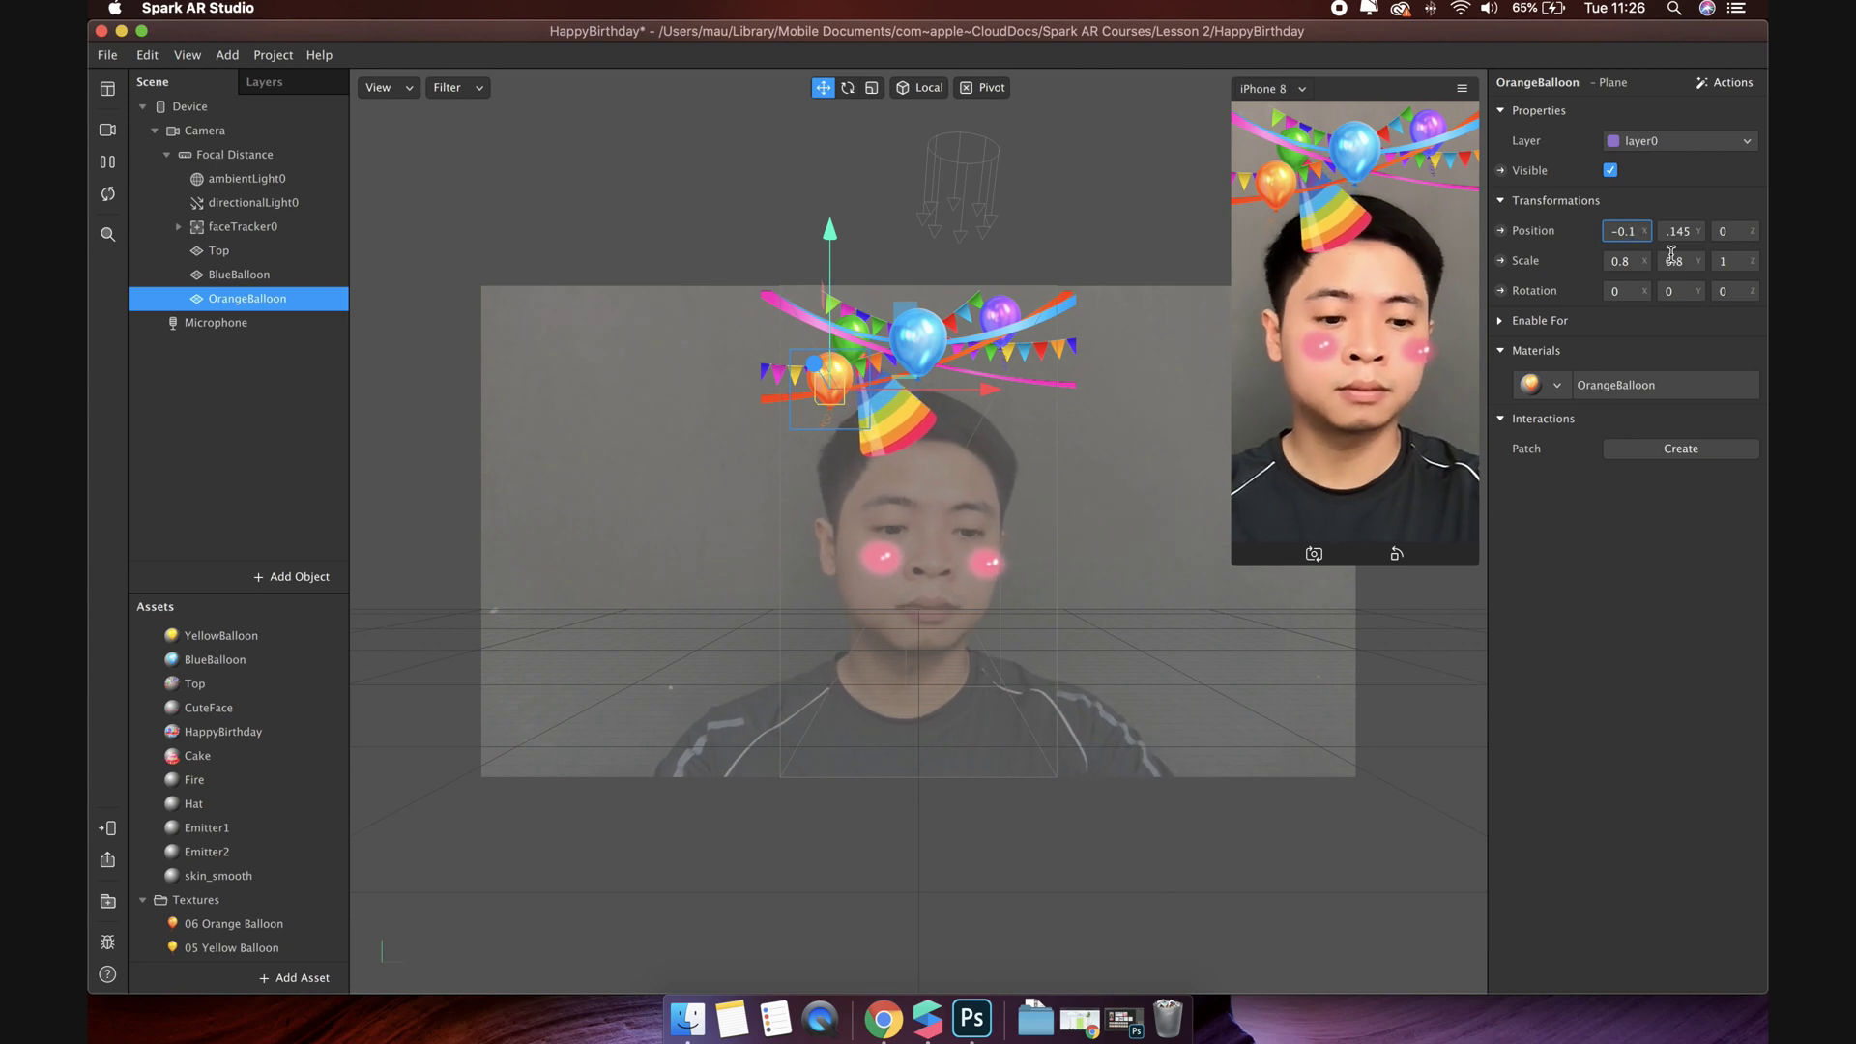
key(Return)
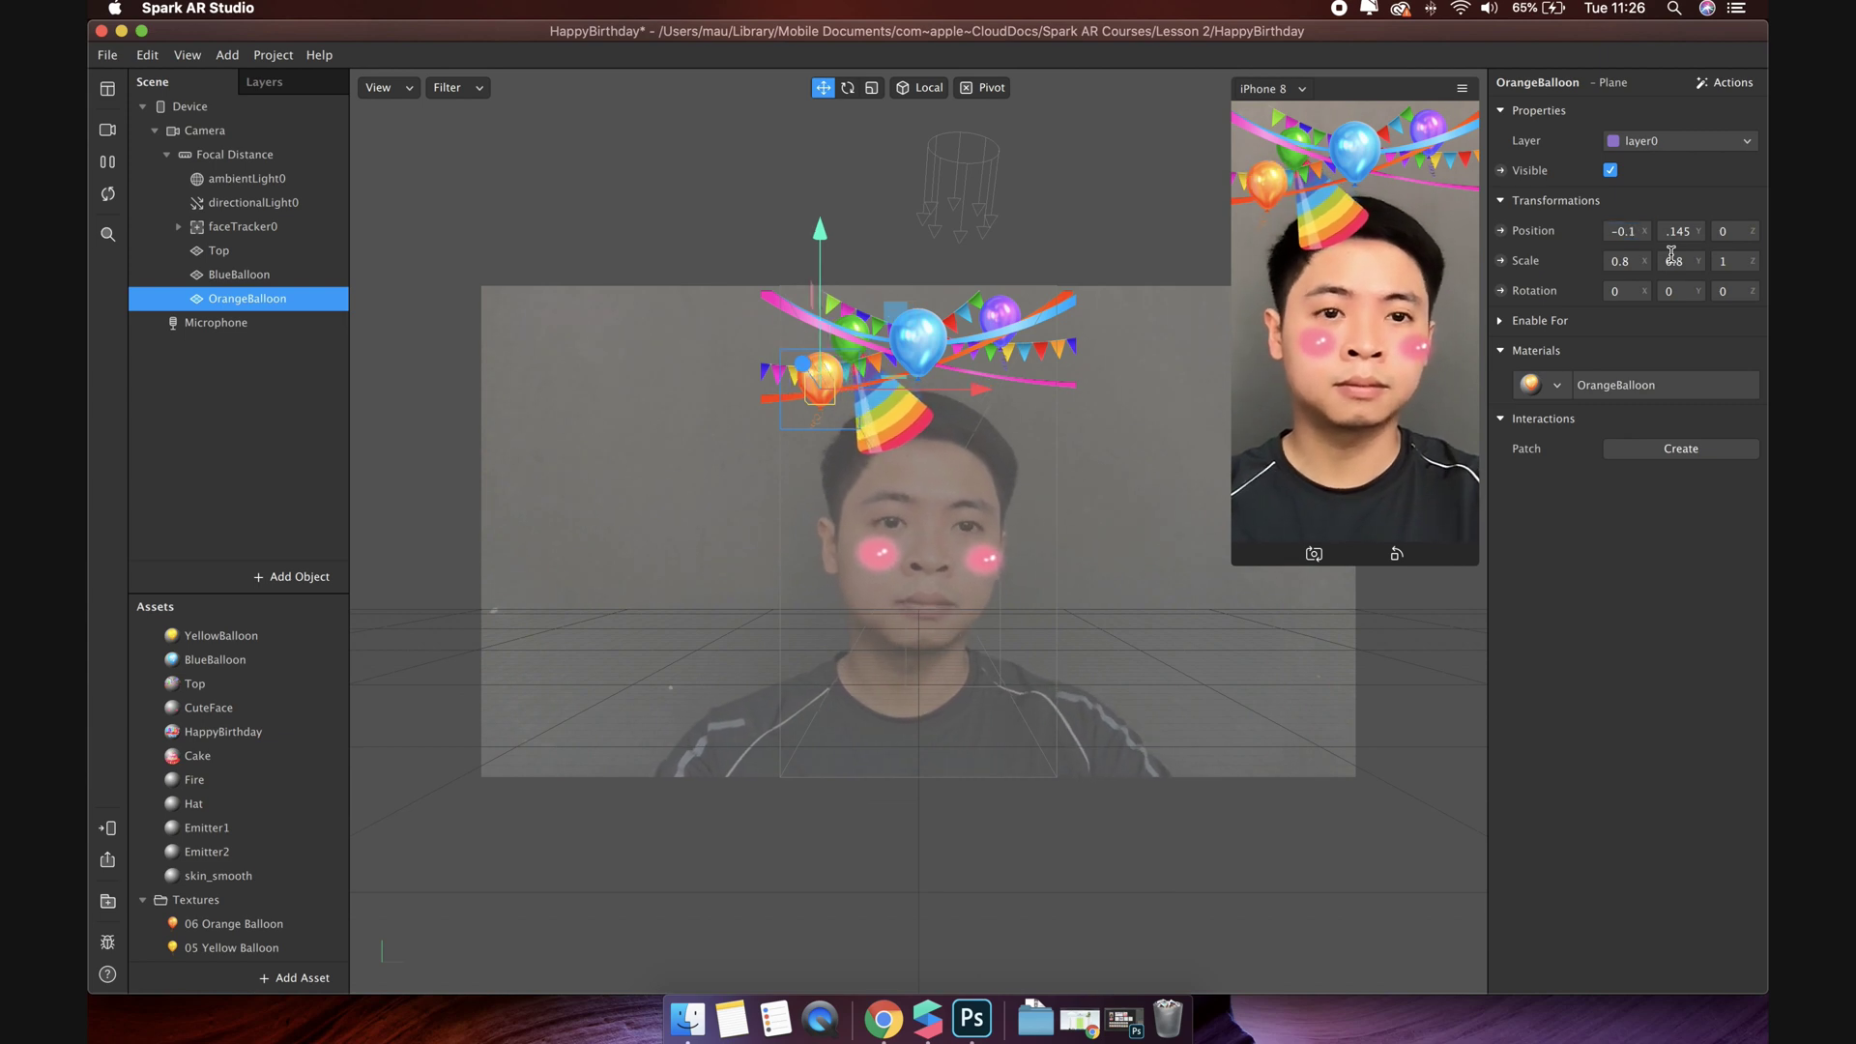
right_click(304, 302)
click(377, 488)
double_click(235, 327)
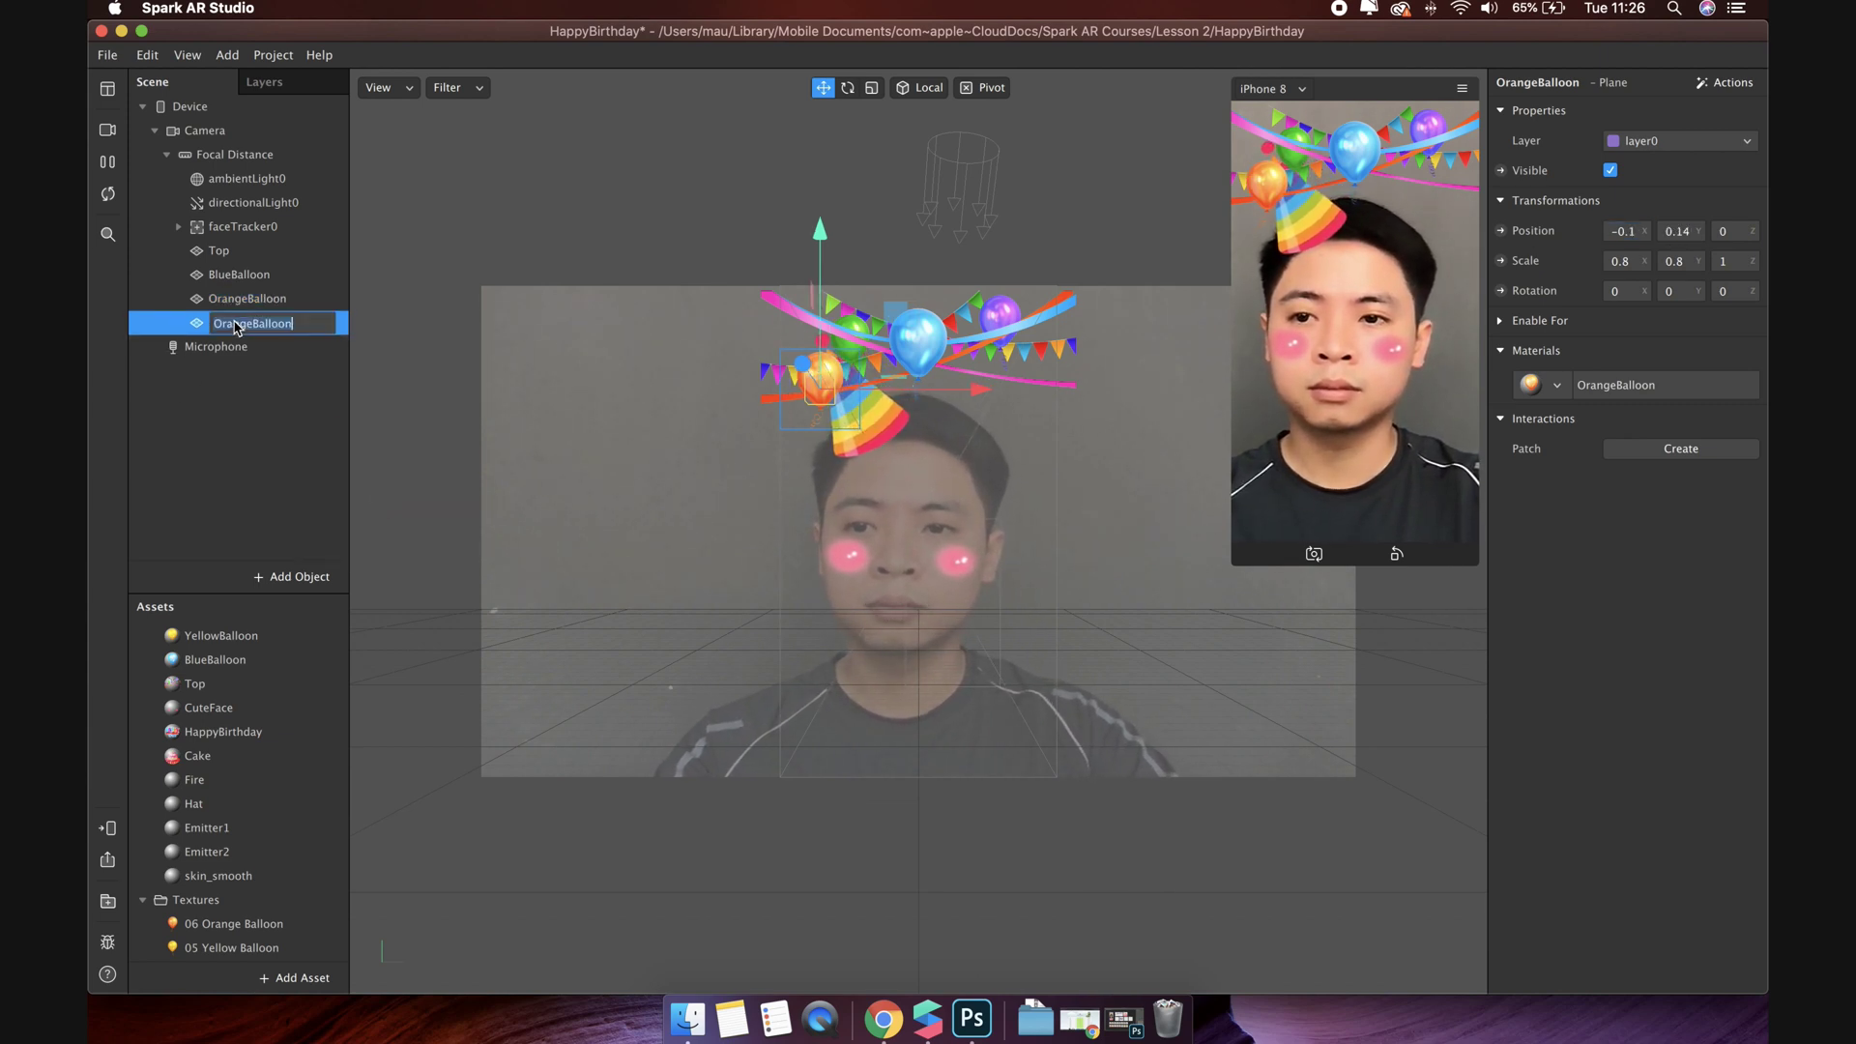
text(YellowBa)
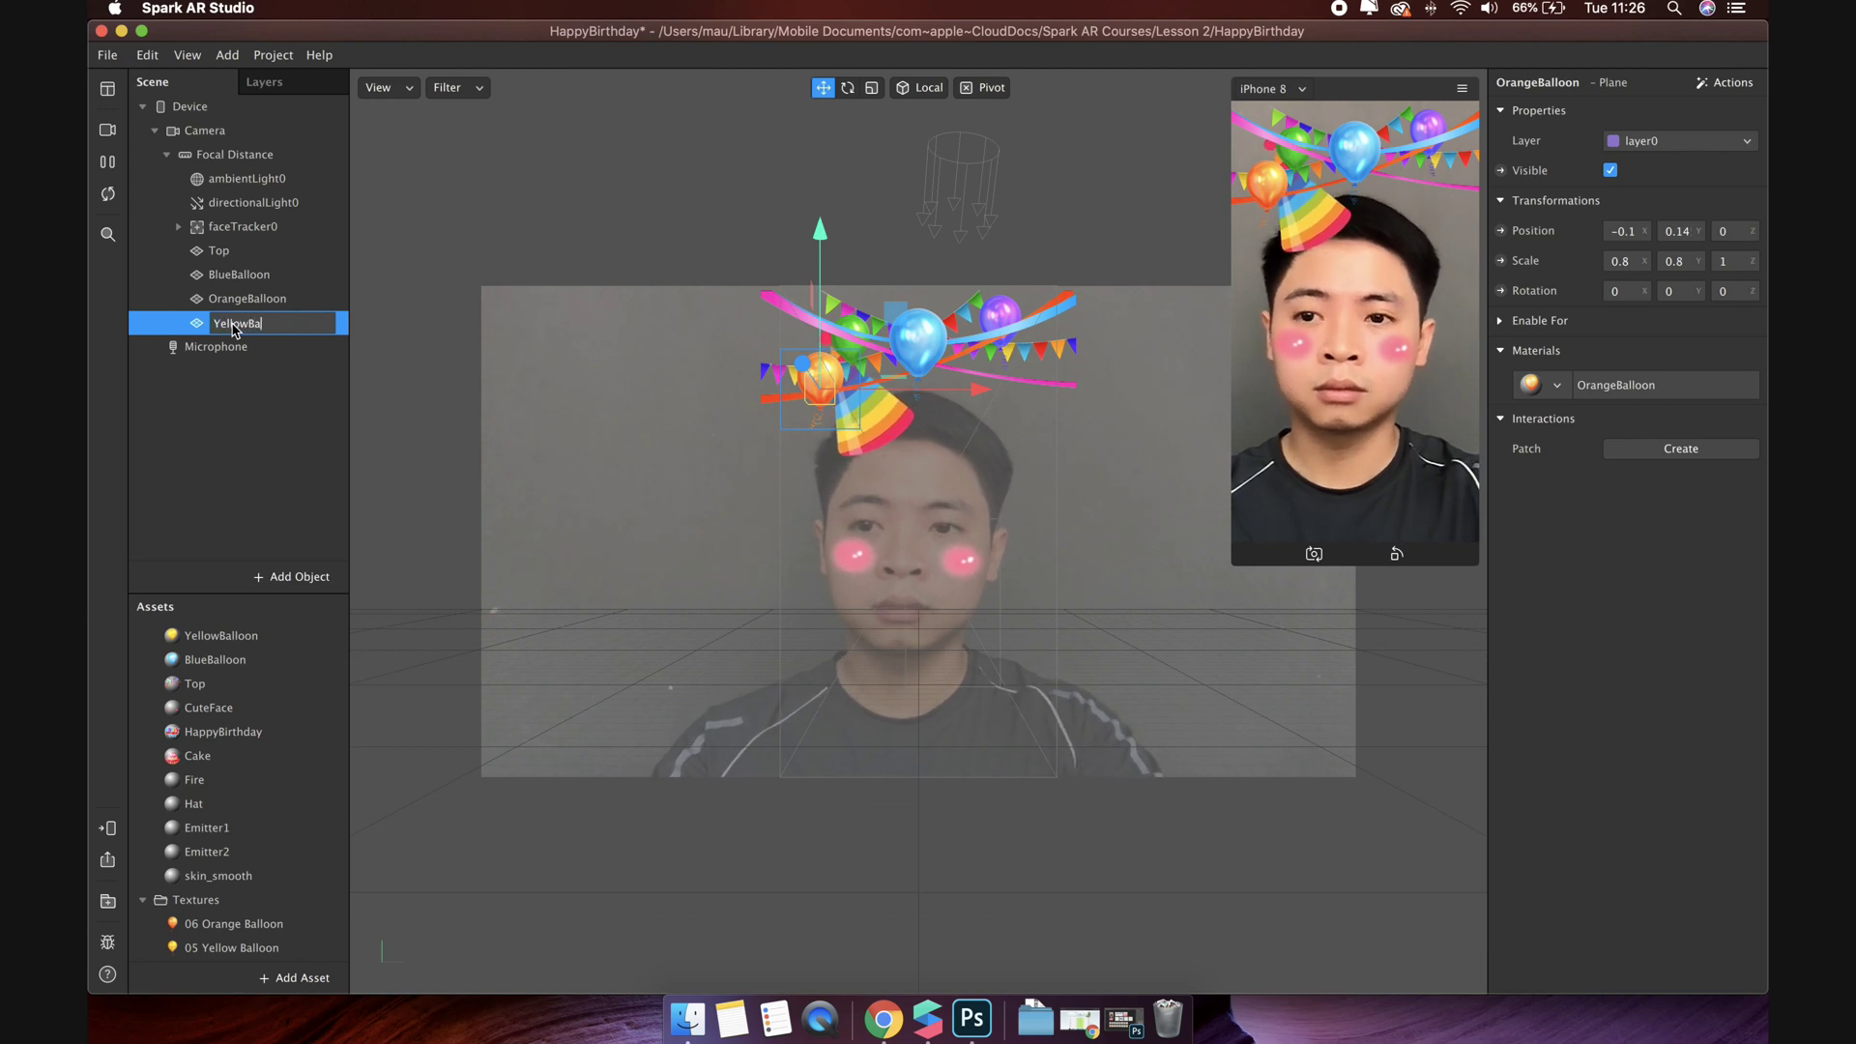
text(lloonn)
key(BackSpace)
key(Return)
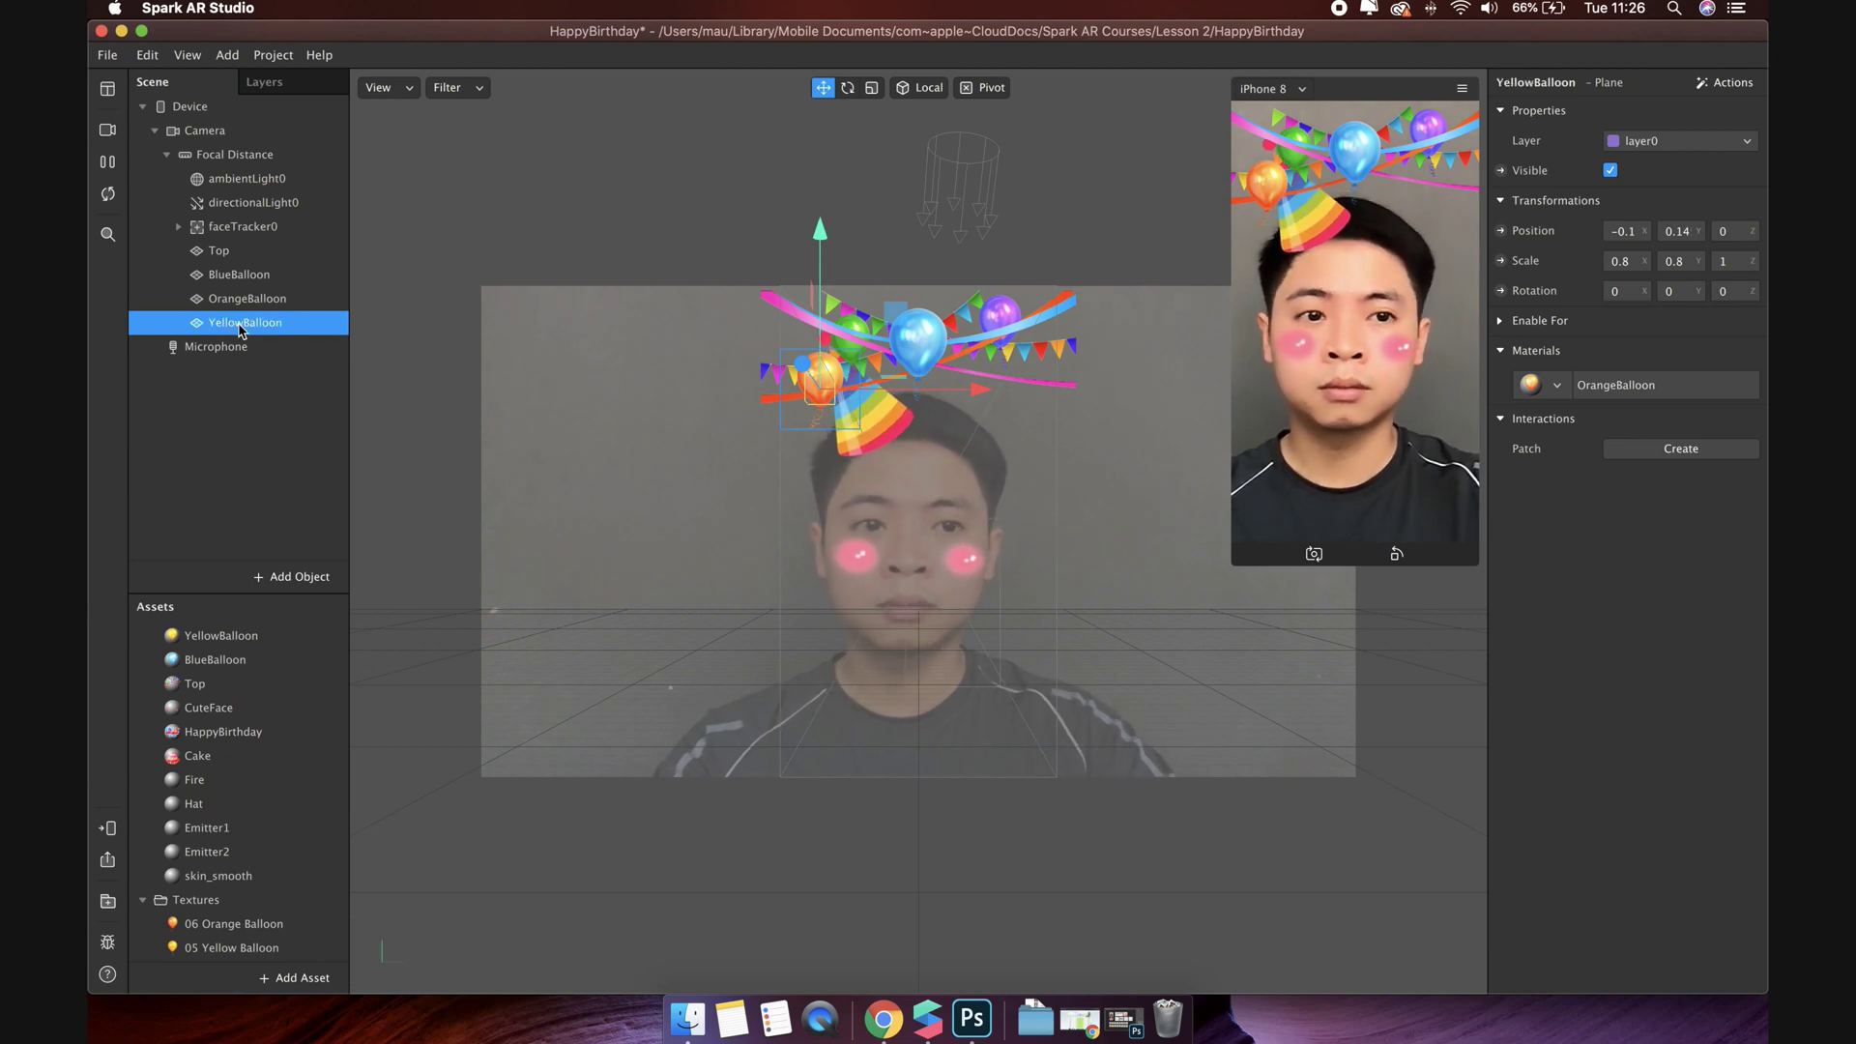
Step: Place YellowBalloon at X 0.1, Y 0.15 and apply the YellowBalloon material
click(1619, 230)
text(0.1)
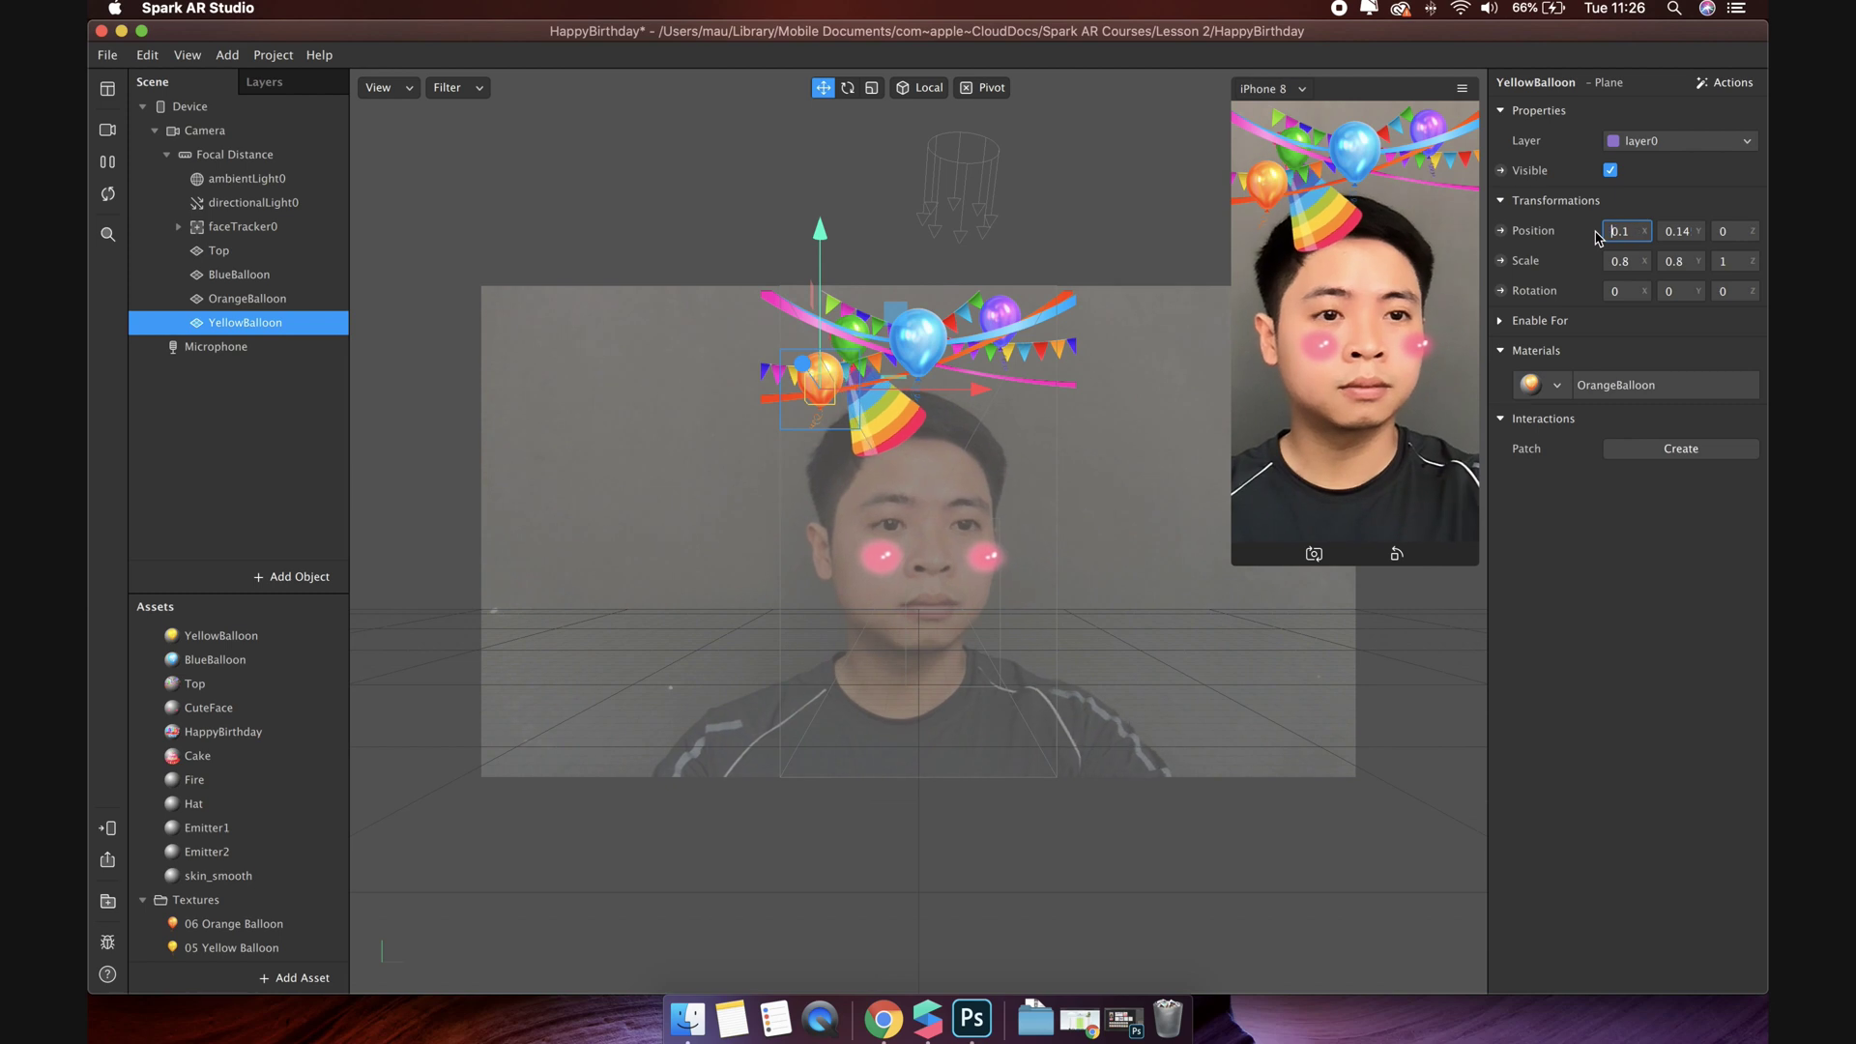
key(Return)
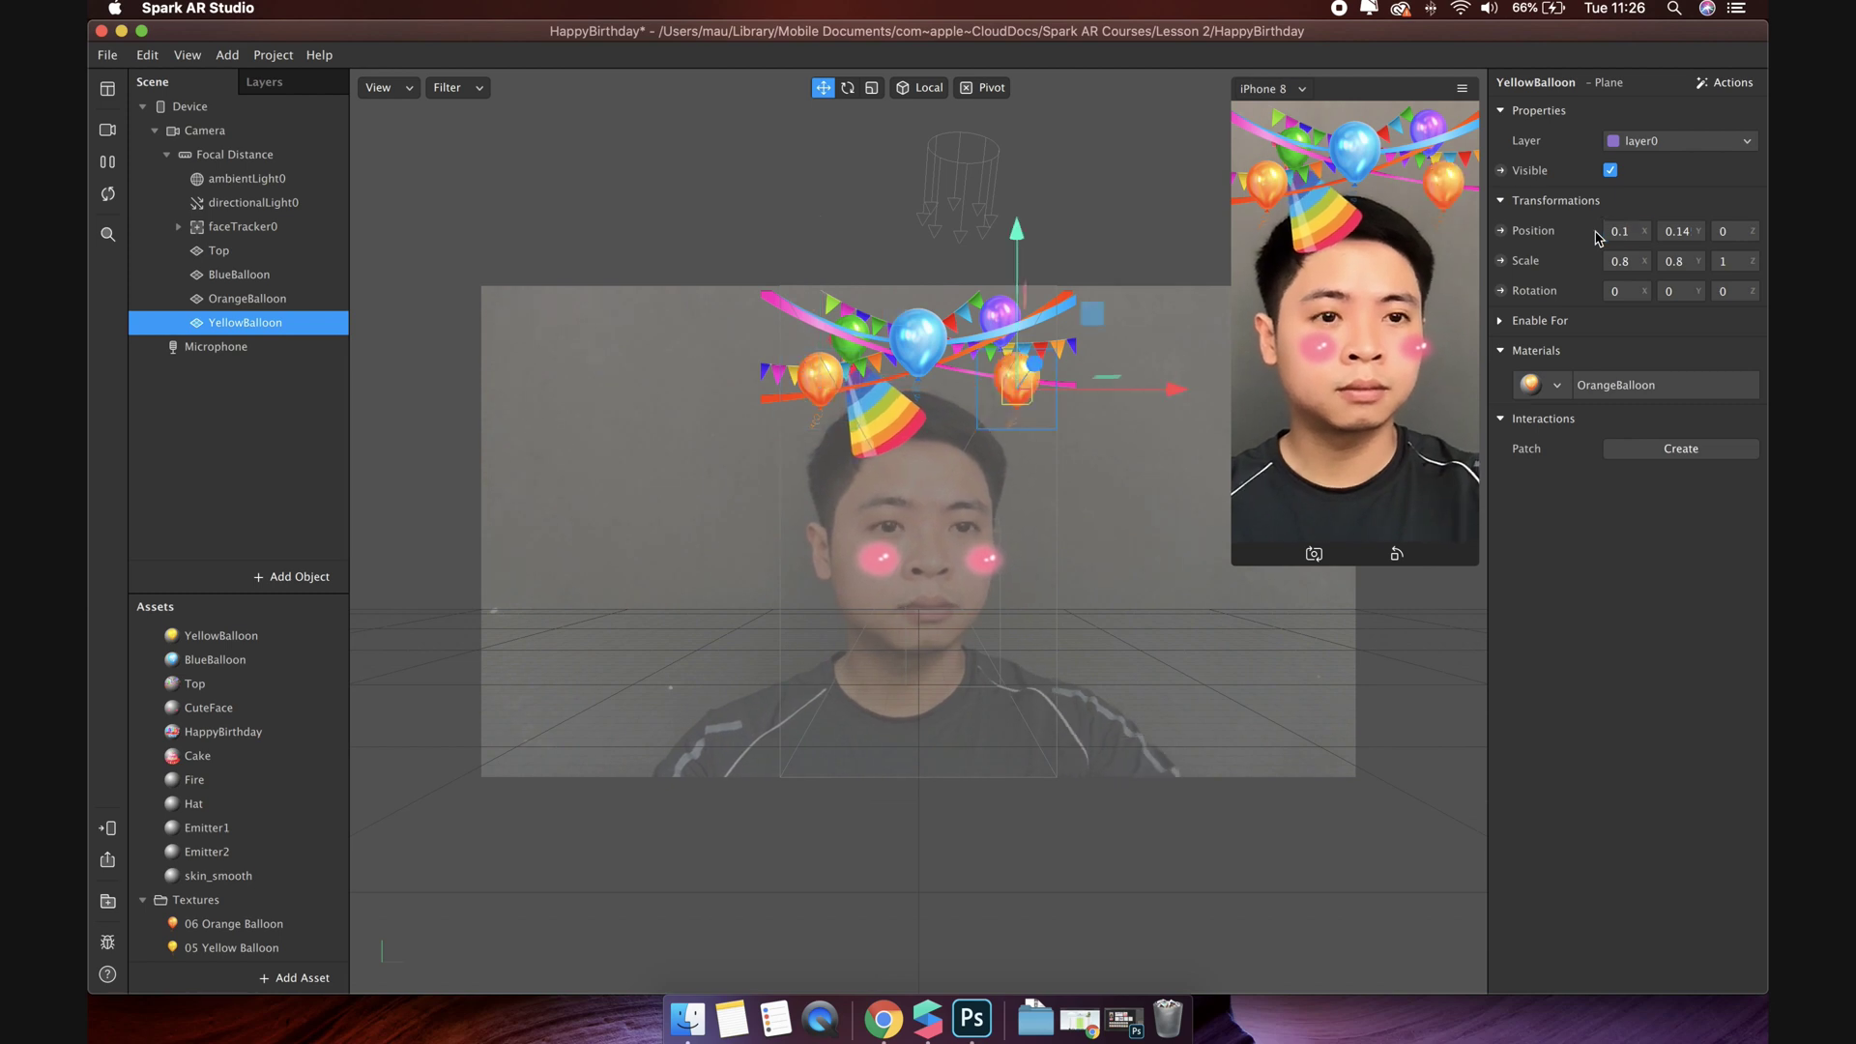
click(1686, 230)
text(0.15)
key(Return)
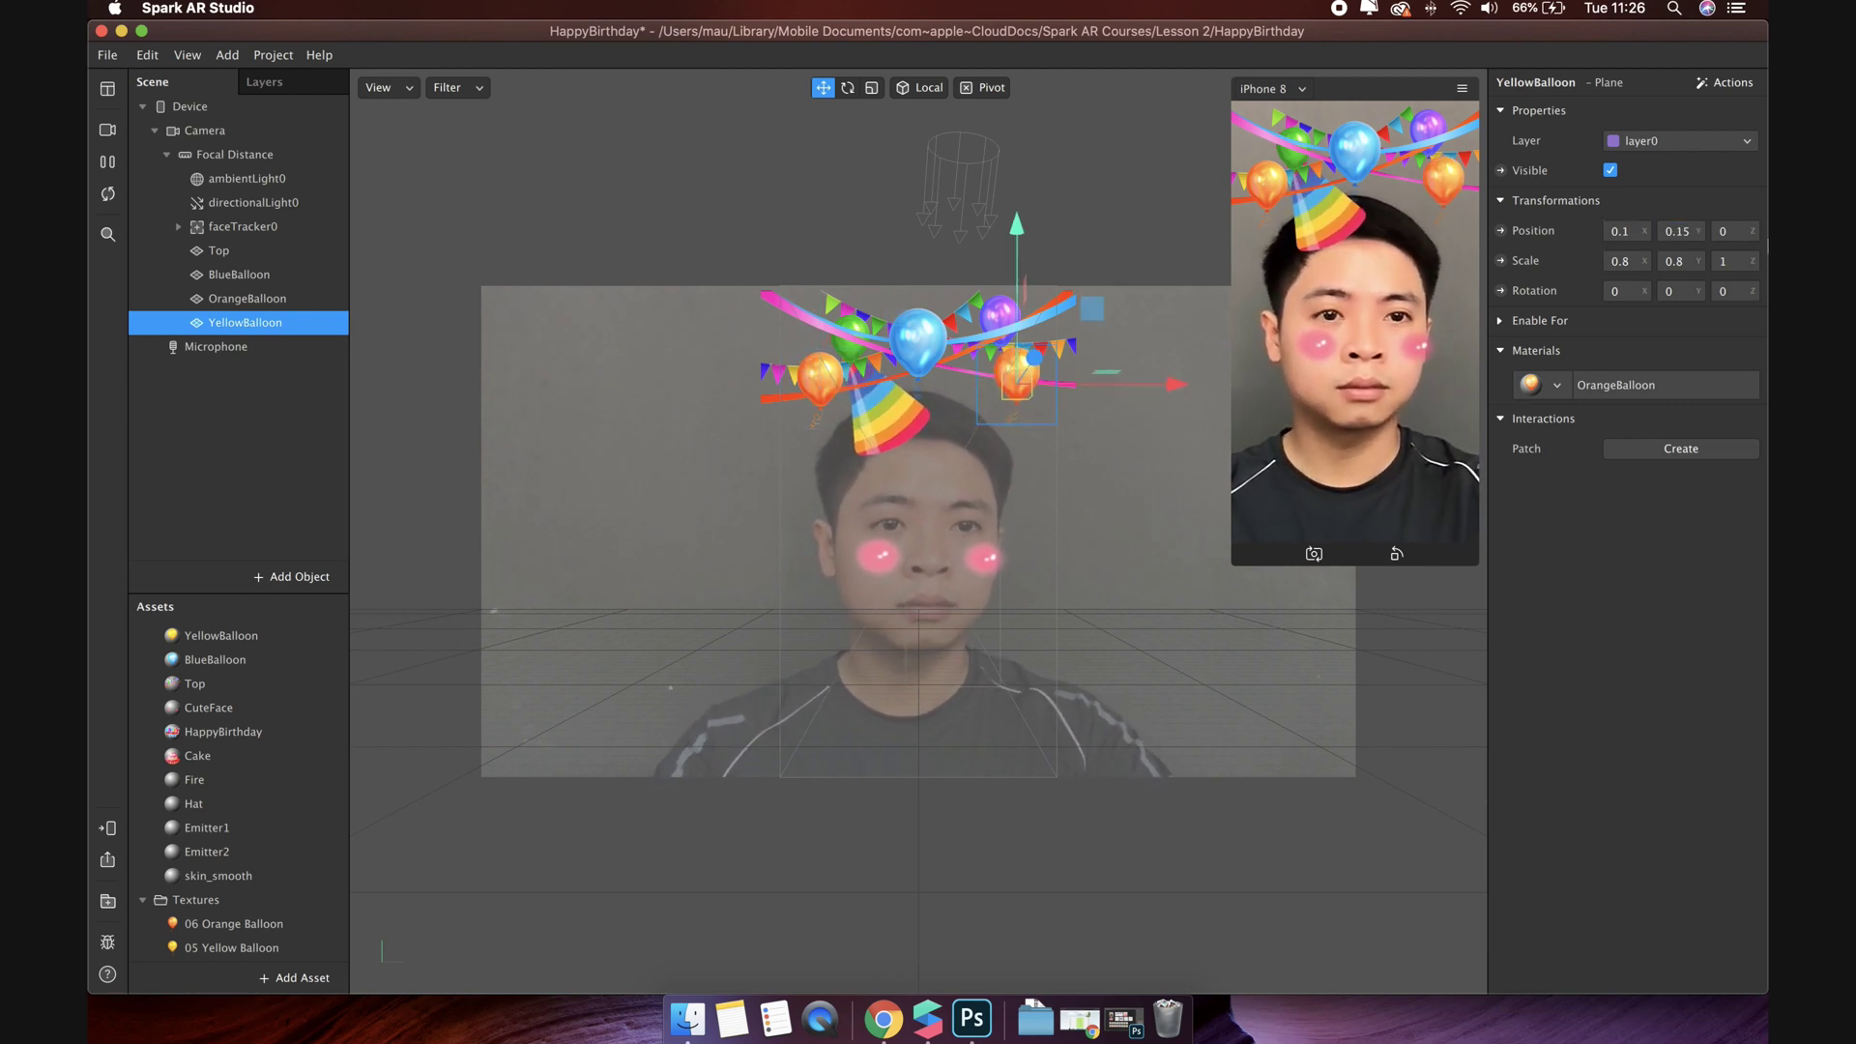
click(1547, 385)
click(1585, 418)
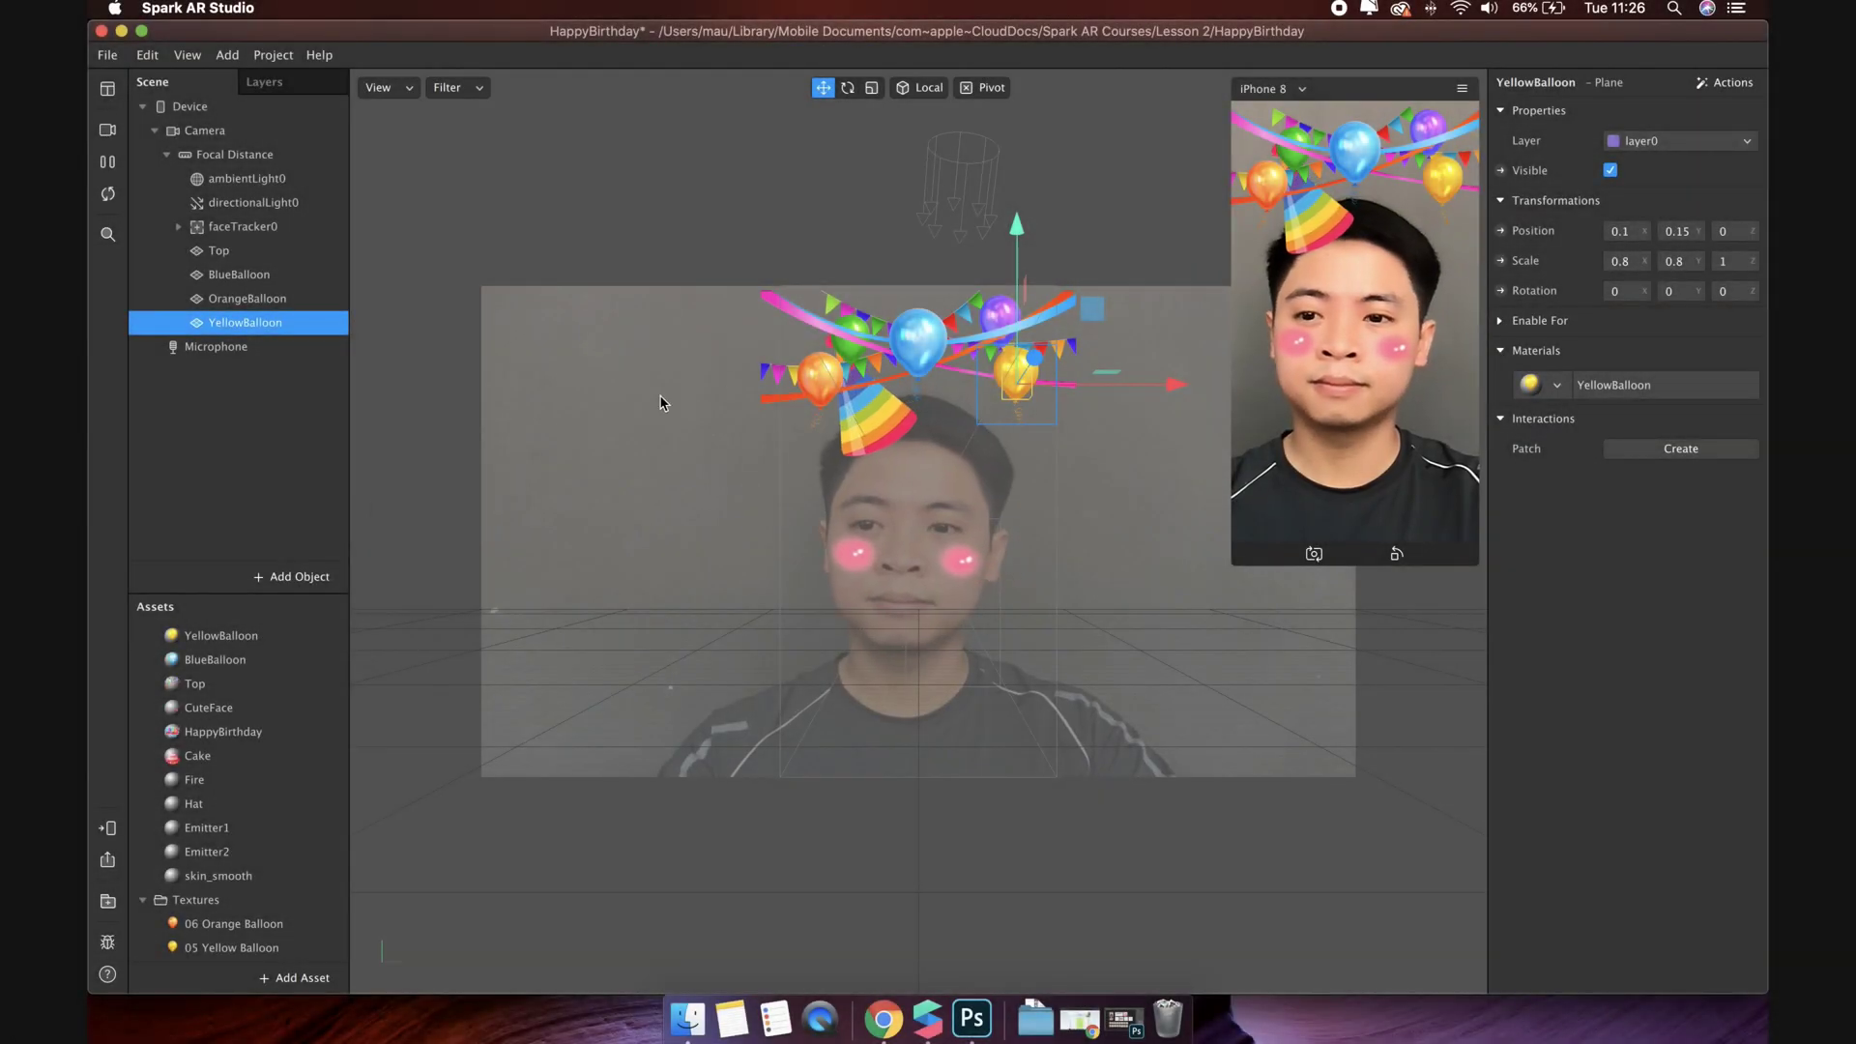
Step: Add a plane named Cake and give it the Cake material
click(288, 576)
click(184, 399)
click(643, 545)
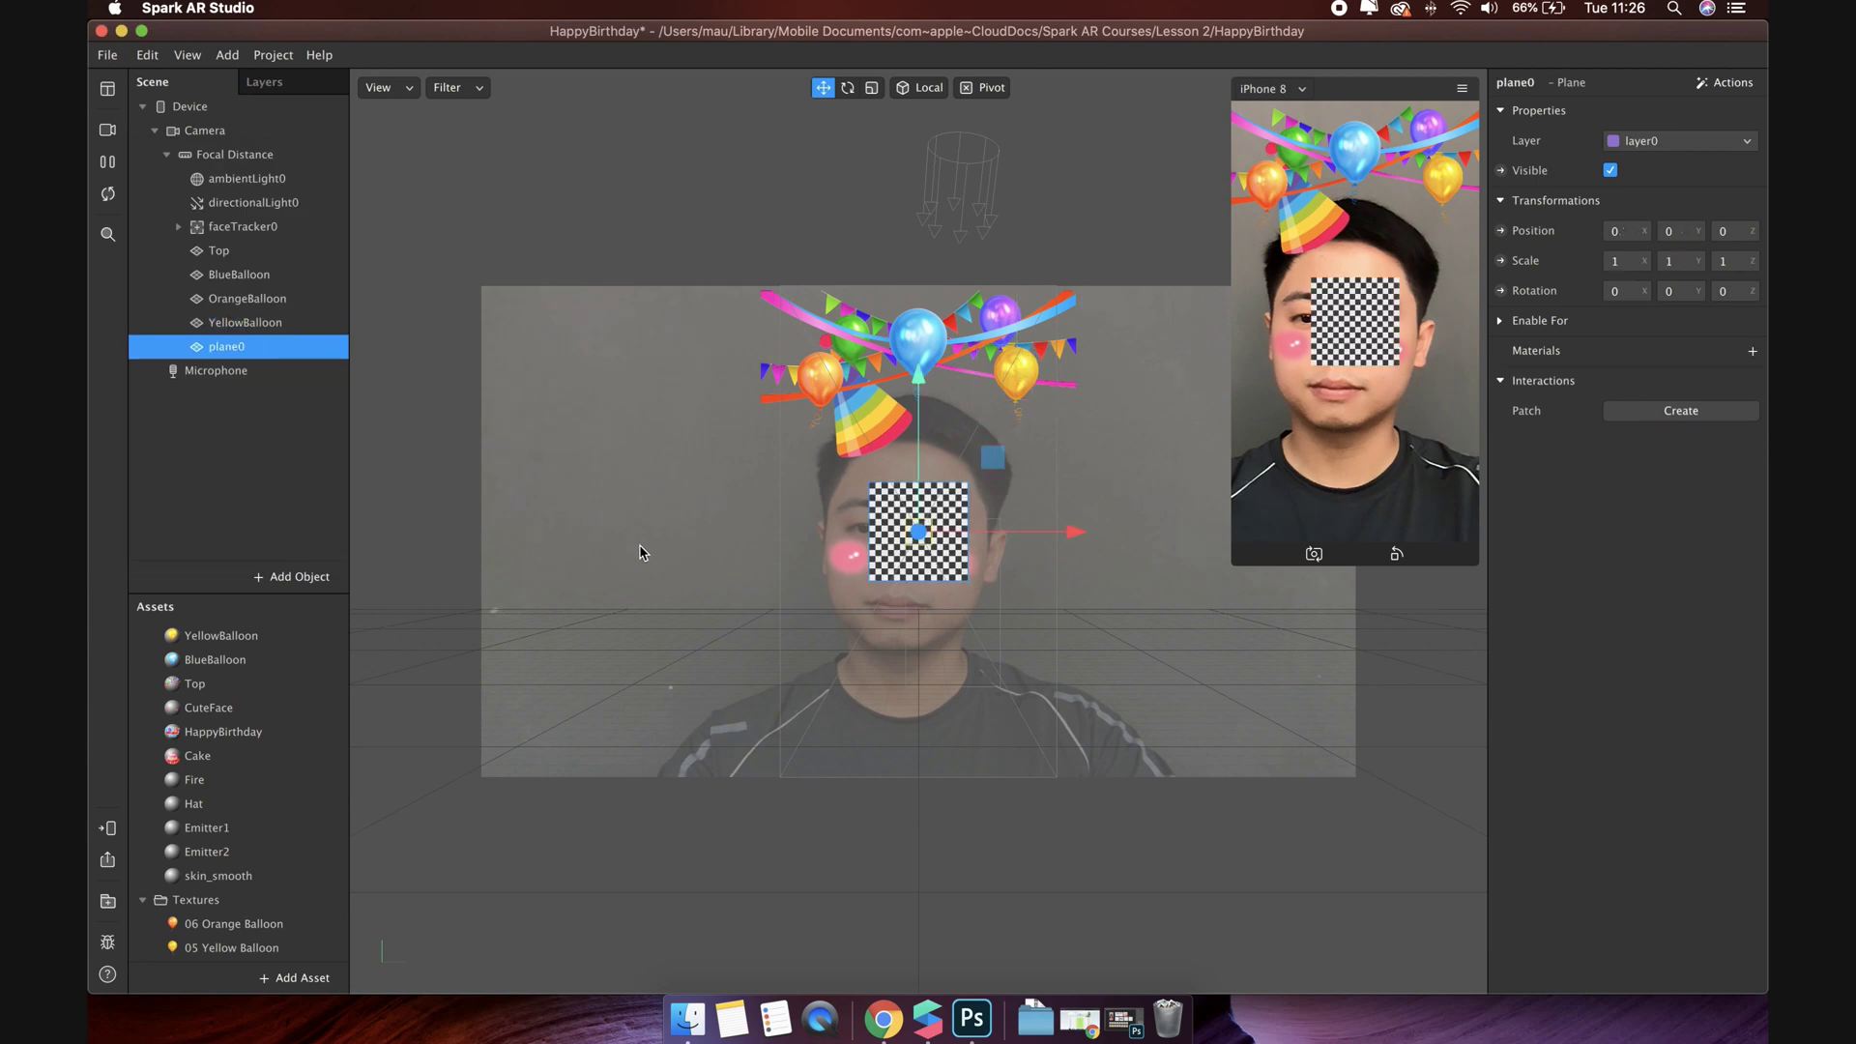
double_click(228, 347)
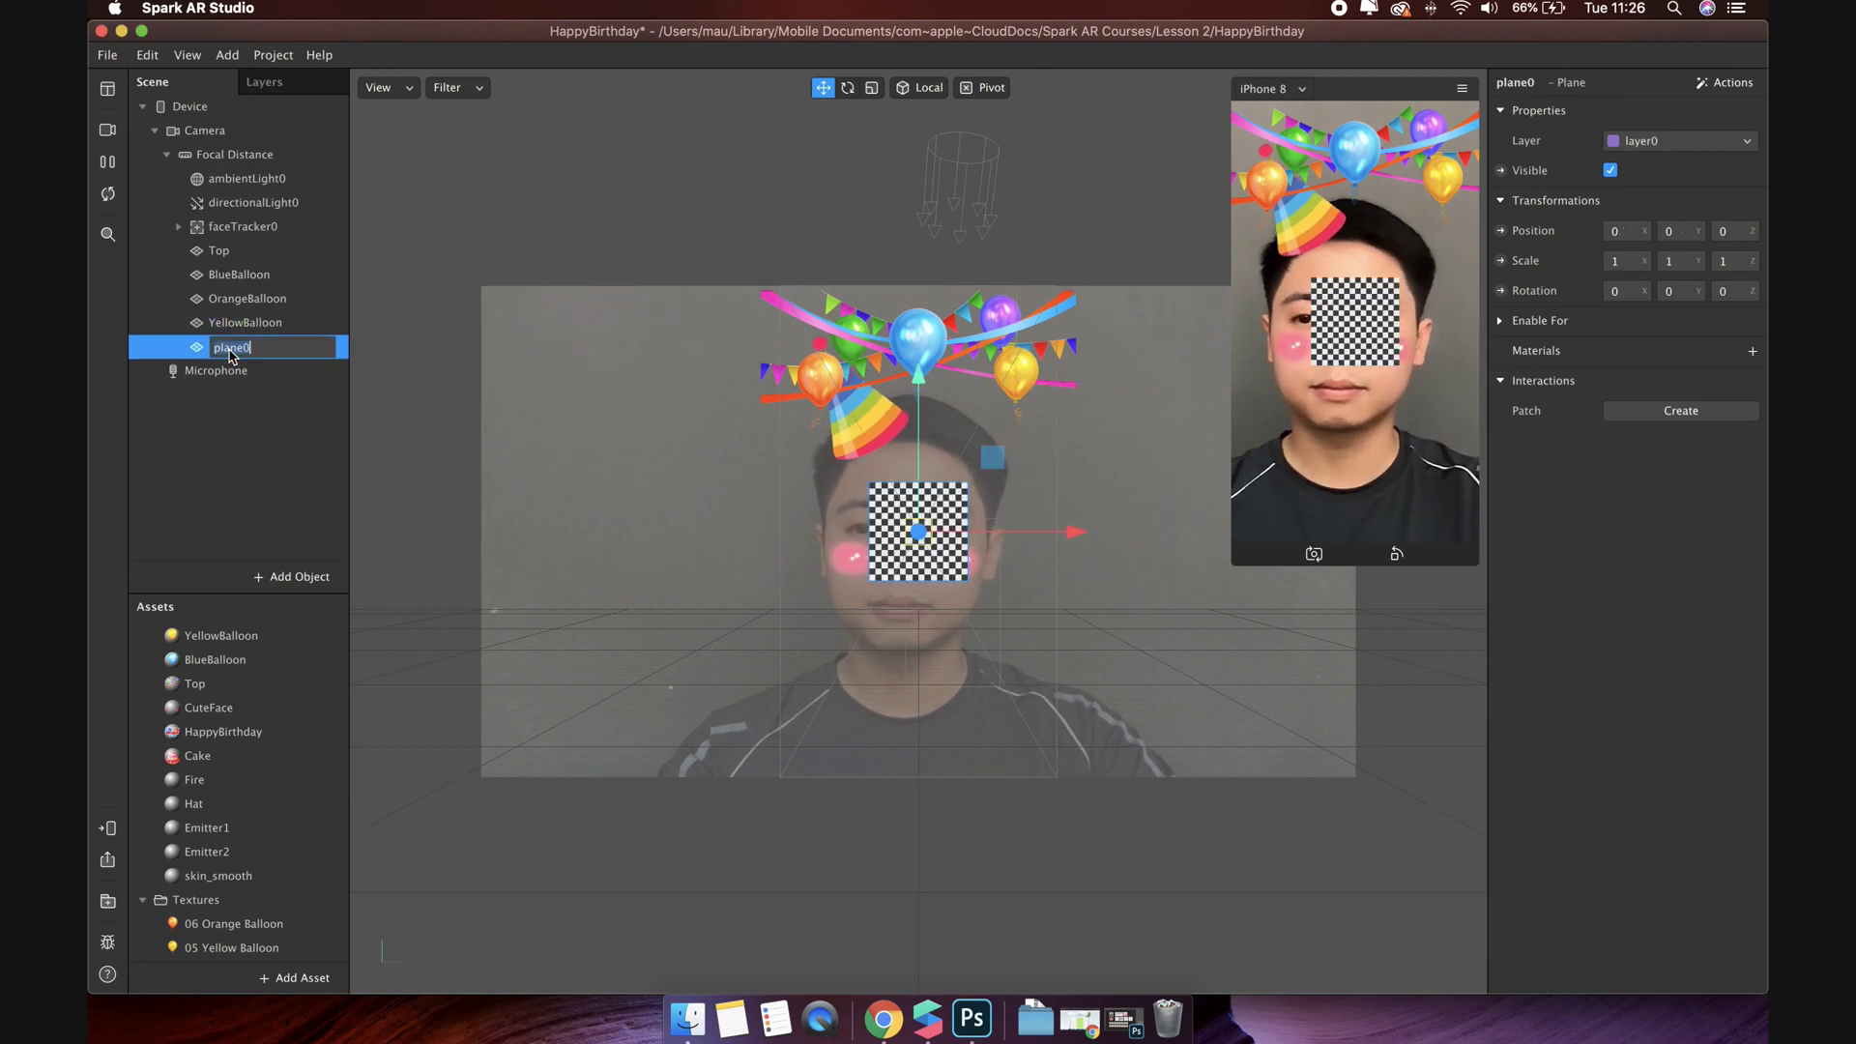
text(cake)
key(Return)
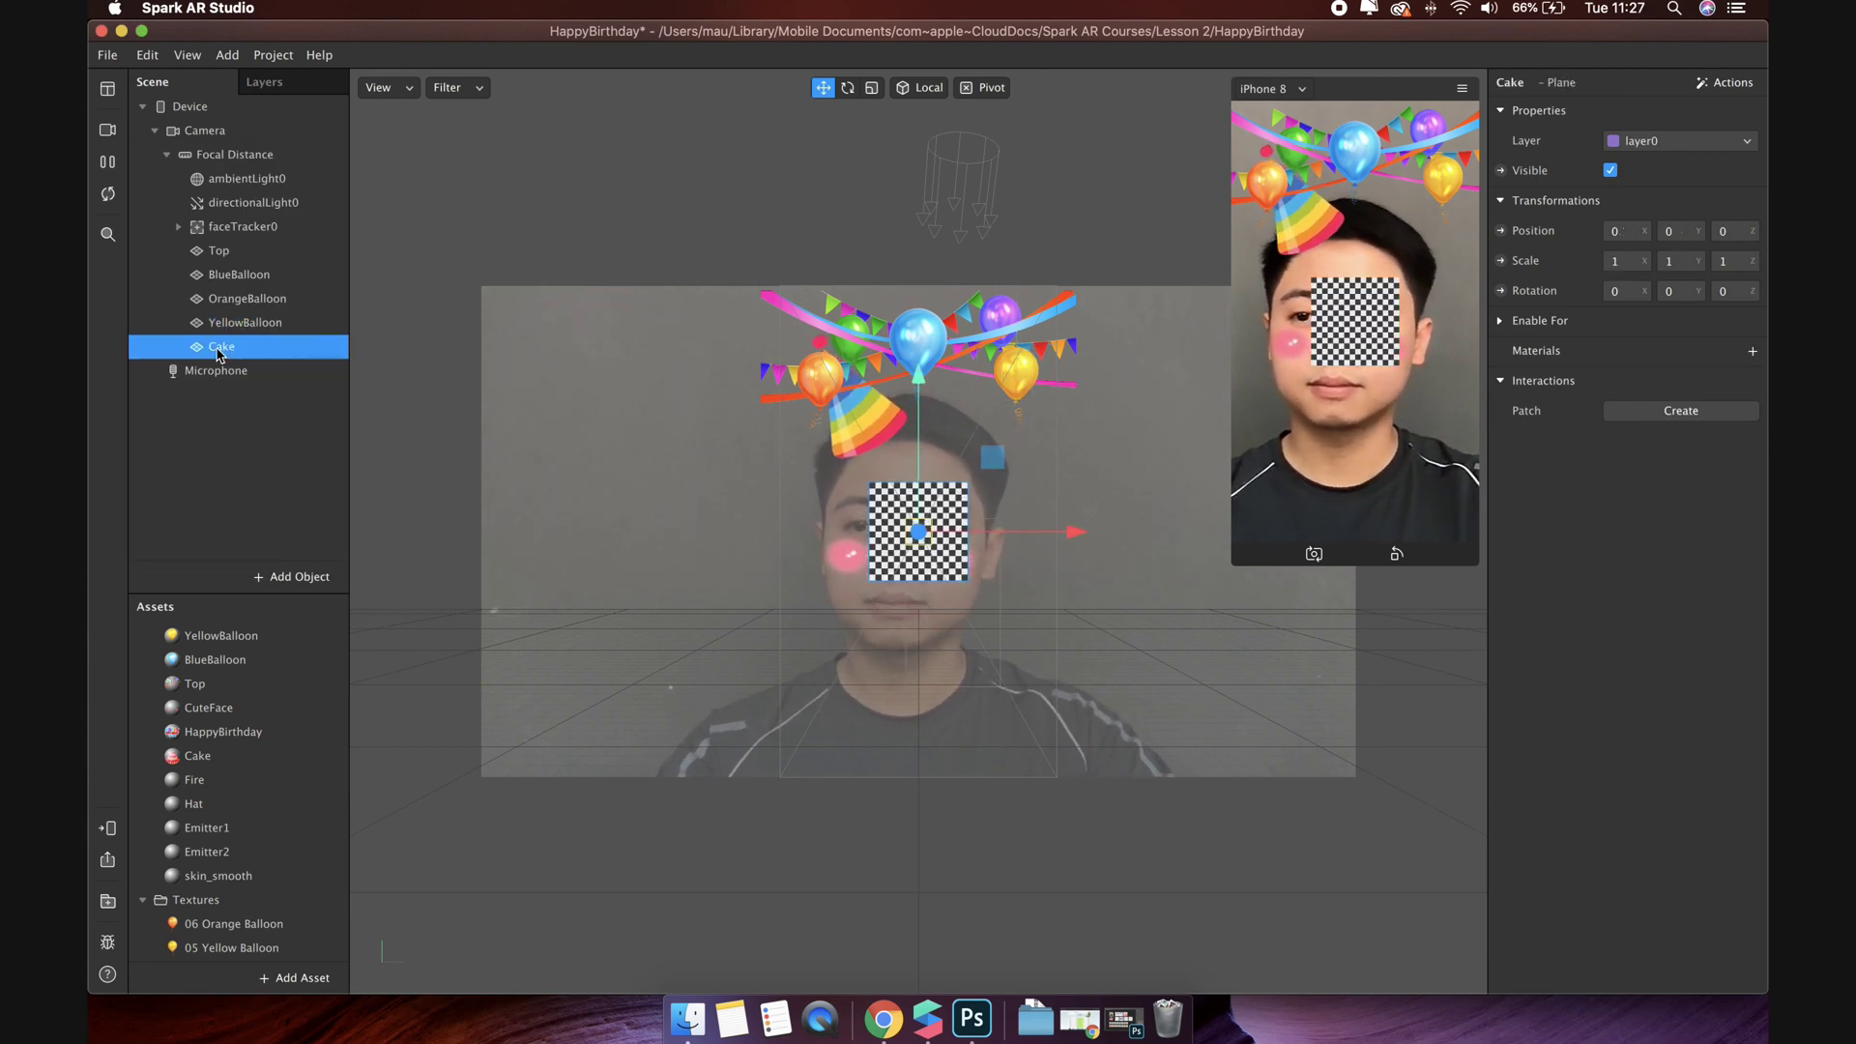
click(1752, 351)
click(1687, 549)
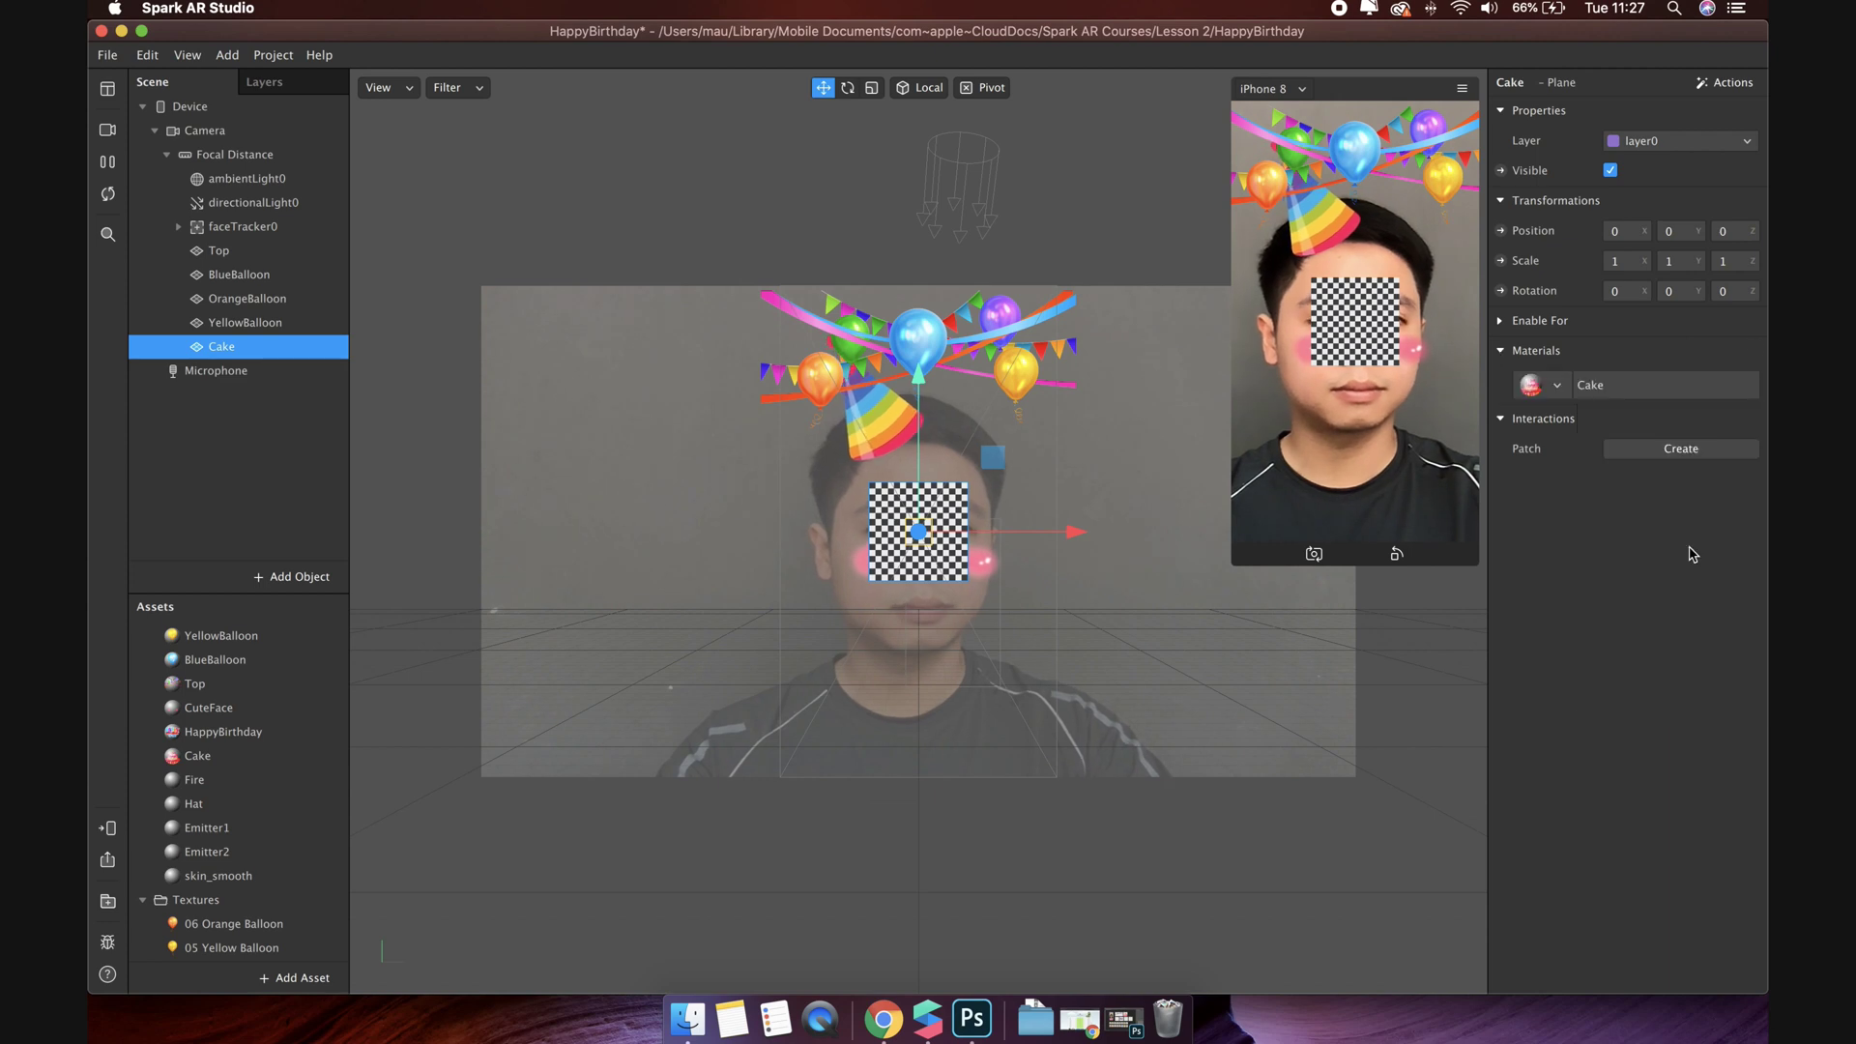
Step: Scale the Cake to 3 × 3, drag it below the chin, and deselect it
click(1628, 261)
text(3)
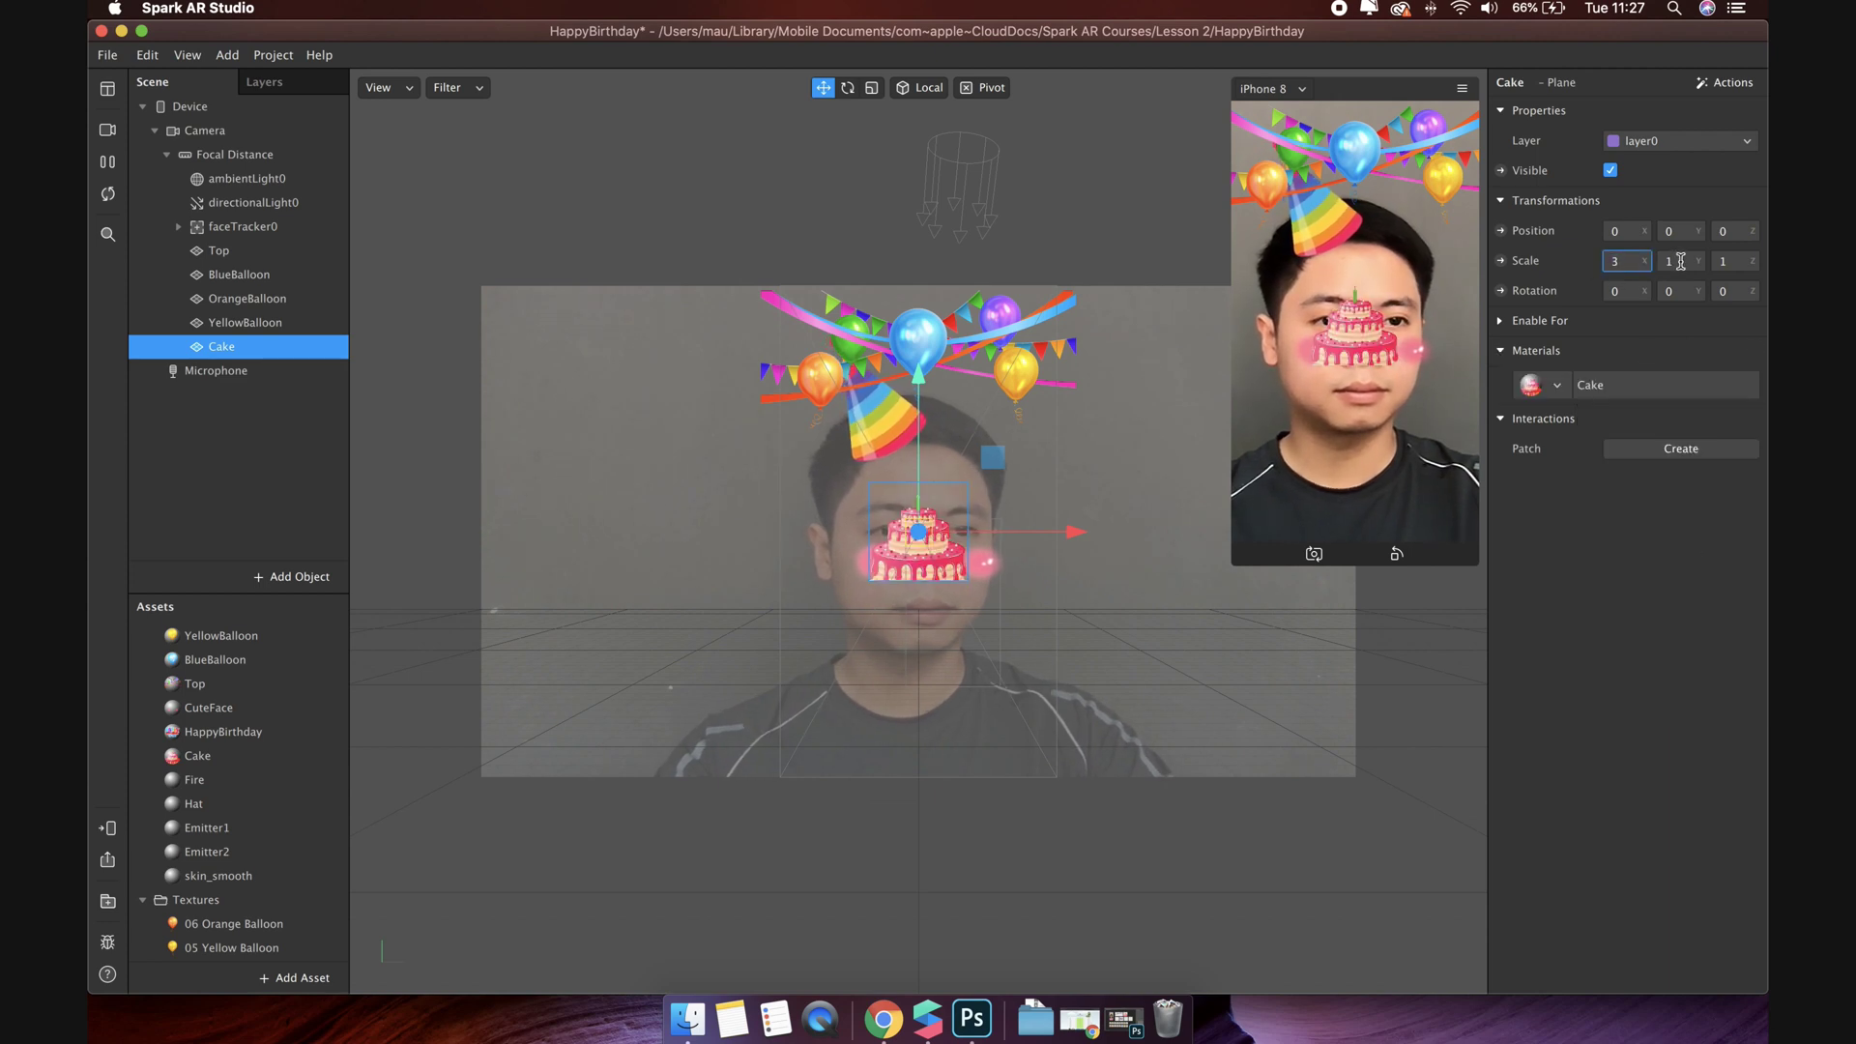
key(Tab)
text(3)
key(Return)
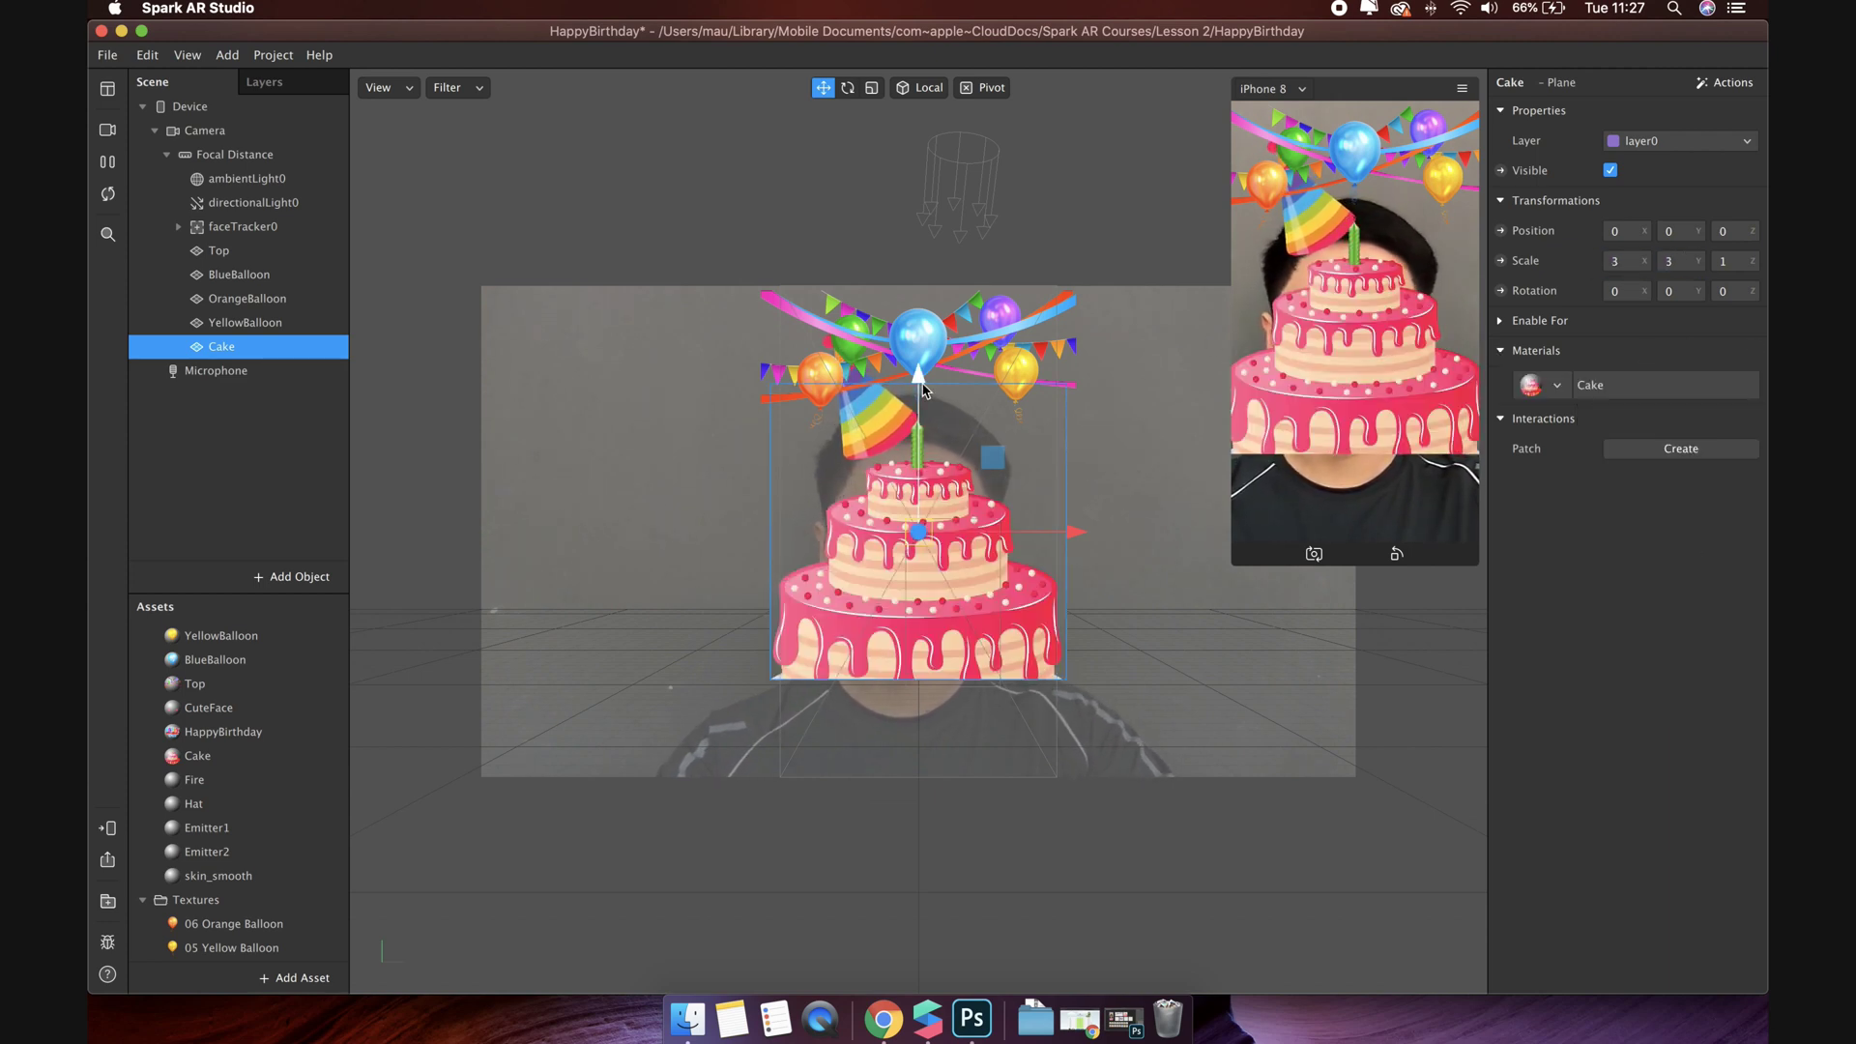
drag(918, 388, 898, 585)
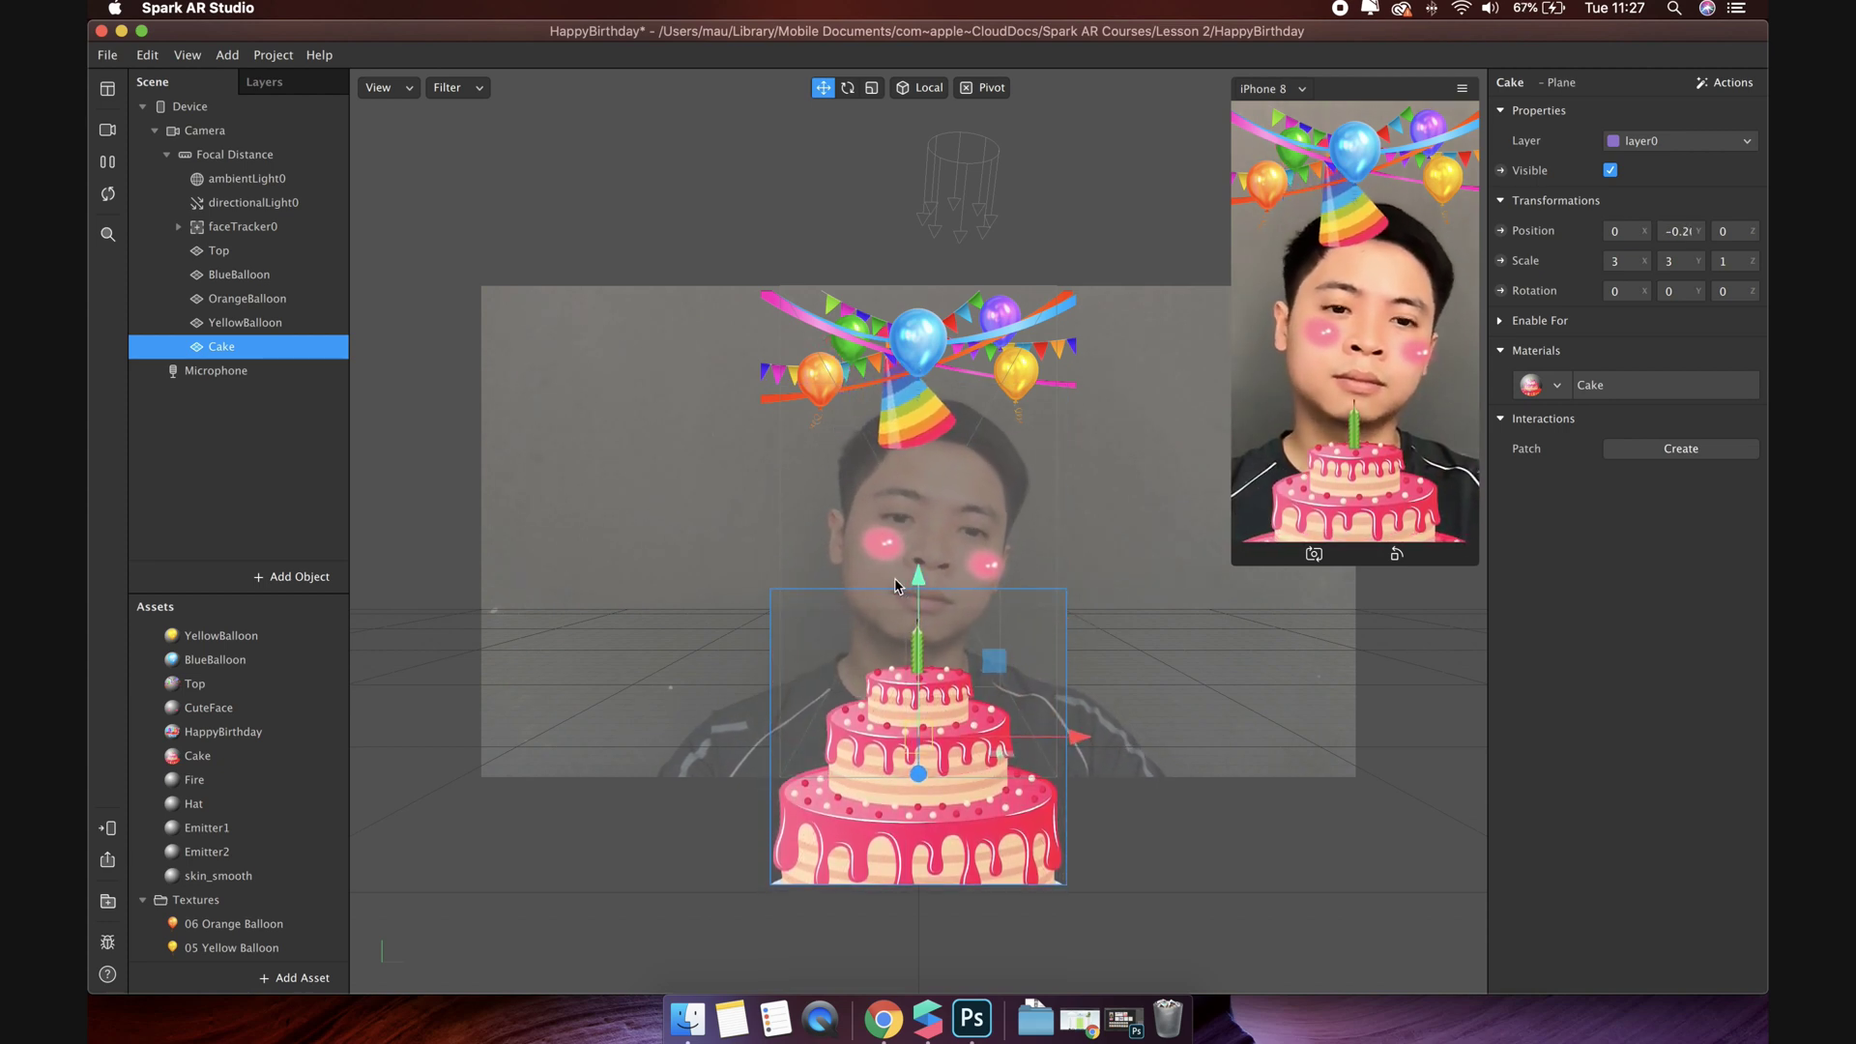
click(1189, 804)
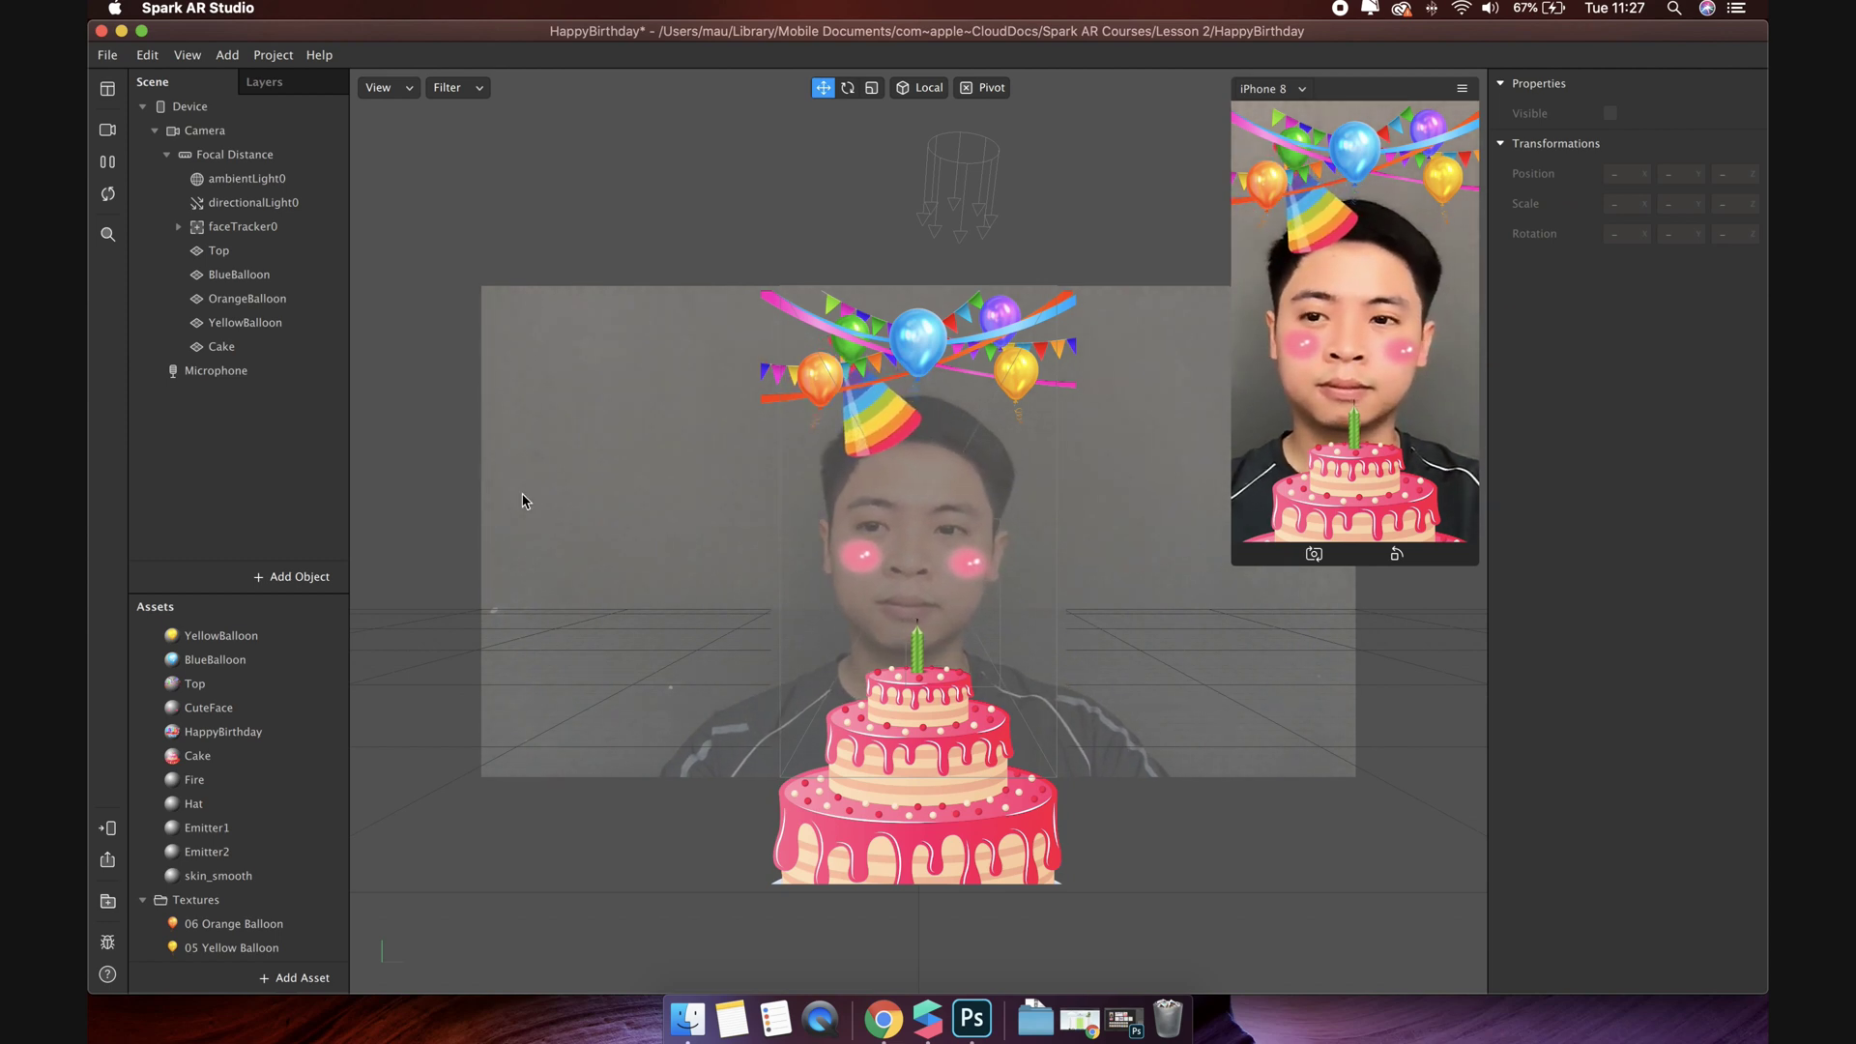
Step: Add a new plane to the scene and rename it Fire
click(298, 578)
click(182, 395)
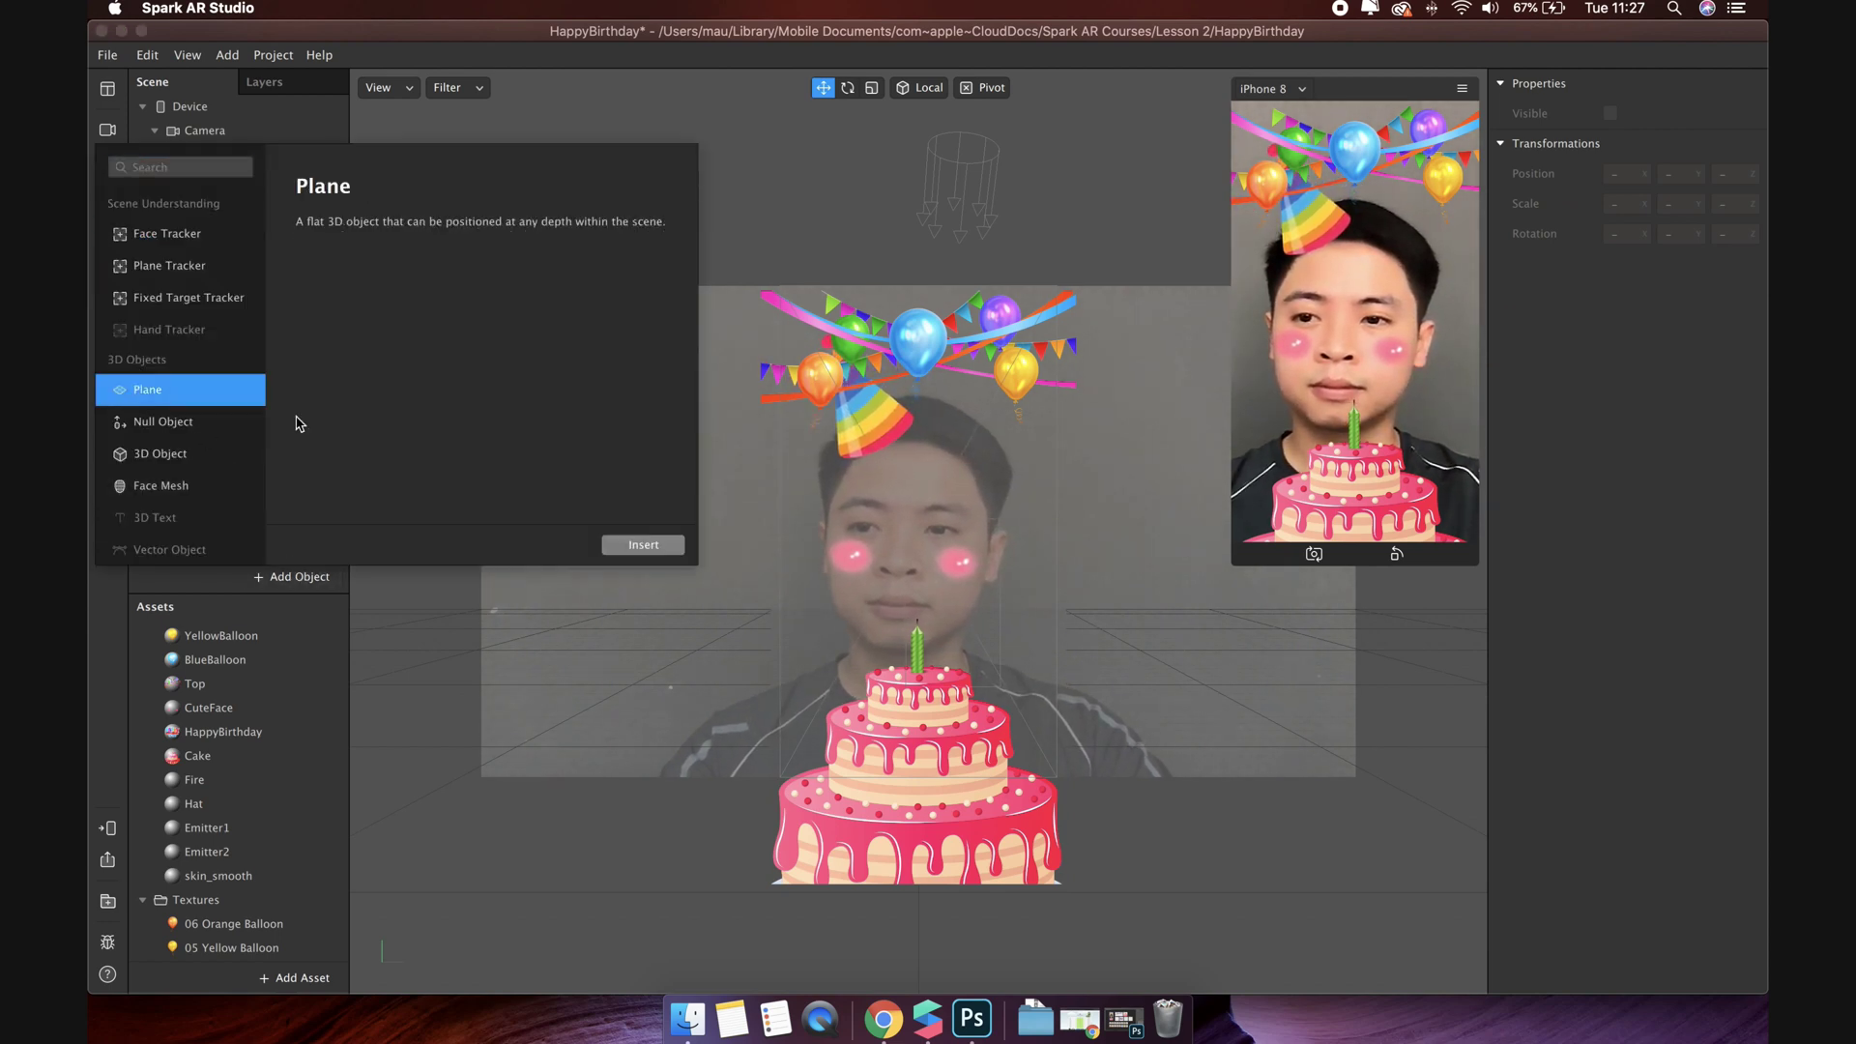
click(642, 545)
double_click(226, 371)
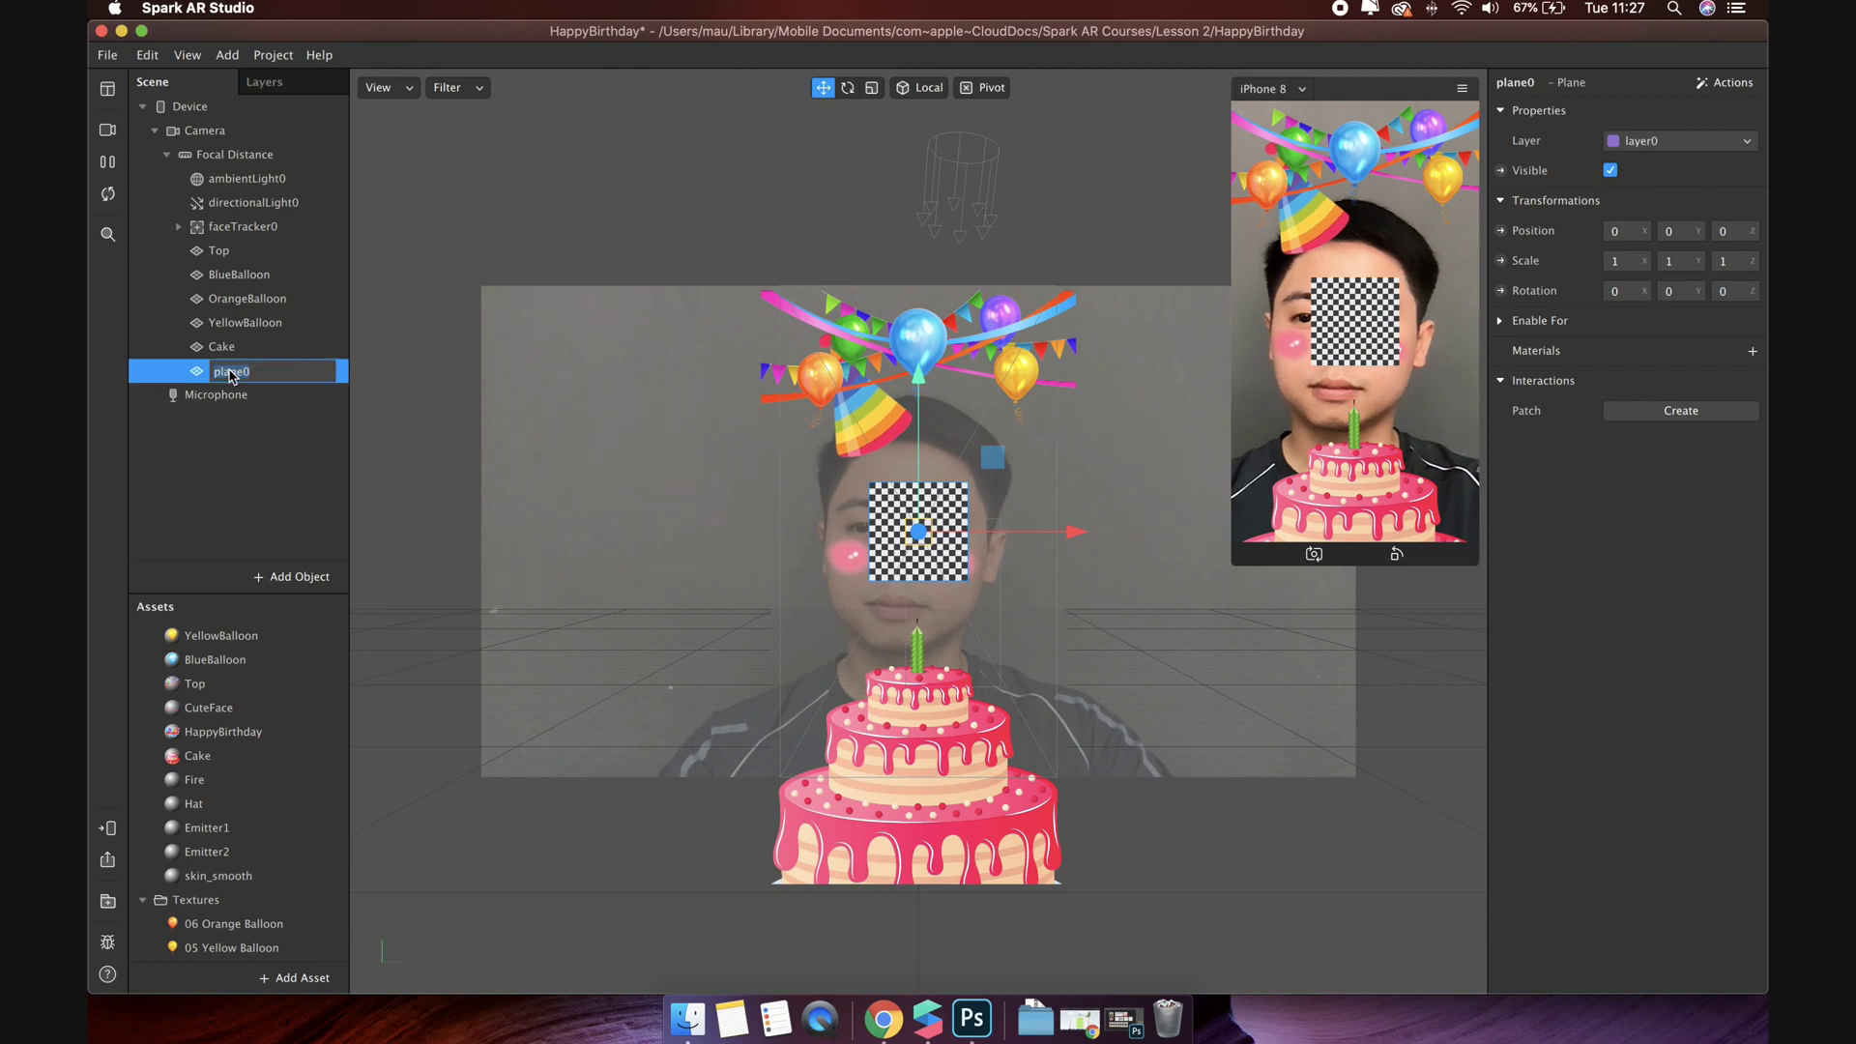
text(Fire)
key(Return)
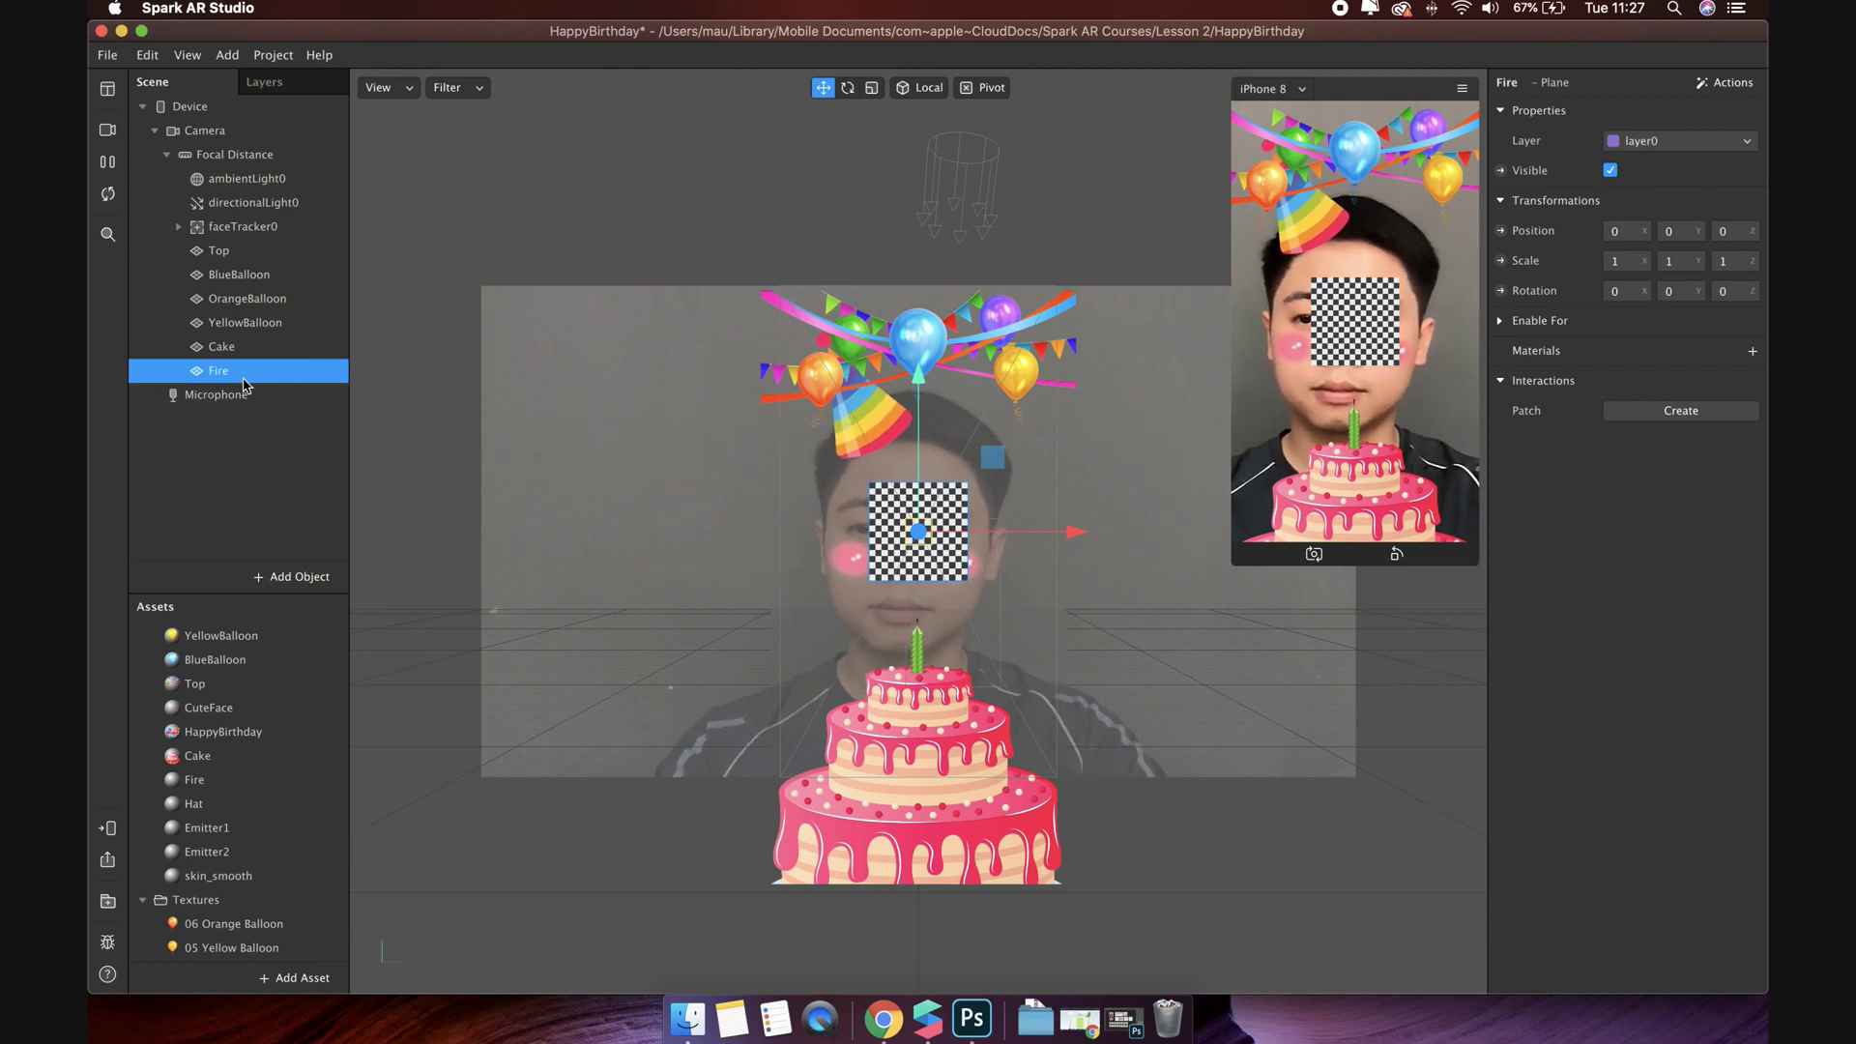
Step: Assign the Fire material to the Fire plane so a flame shows in the preview
click(1753, 351)
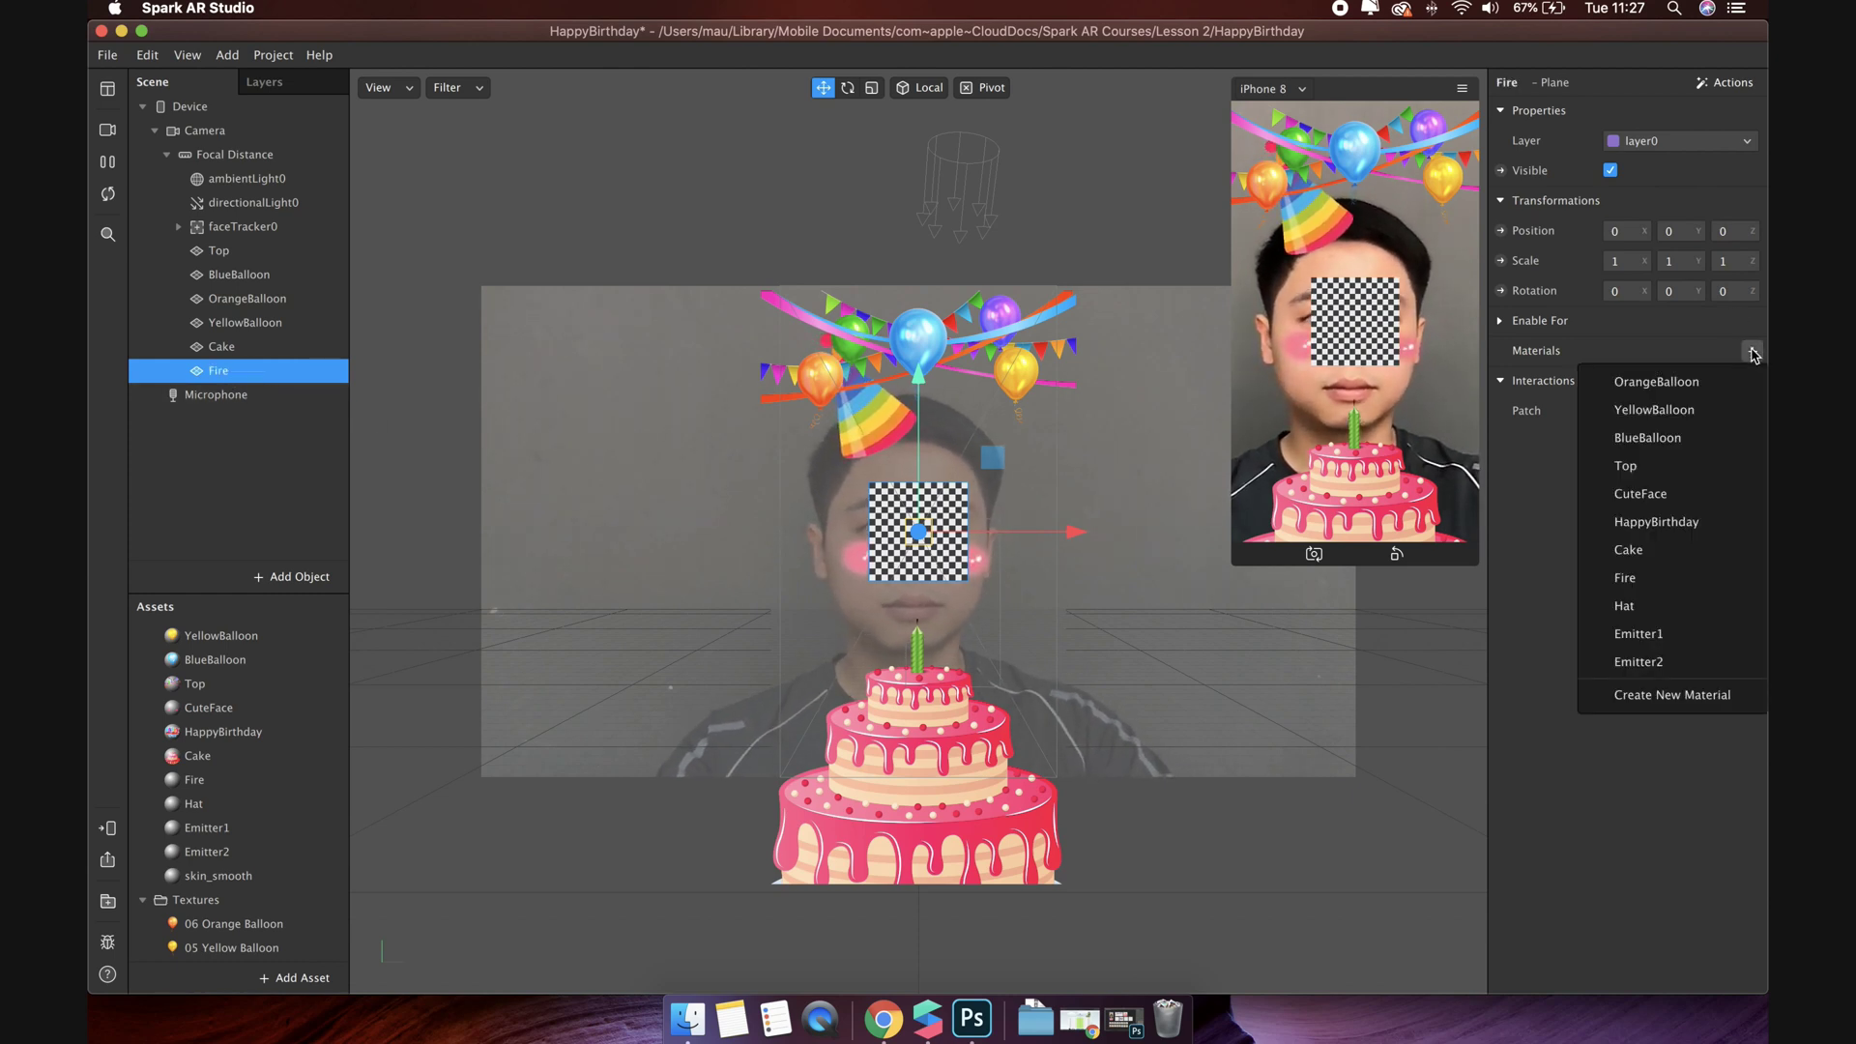
click(1654, 578)
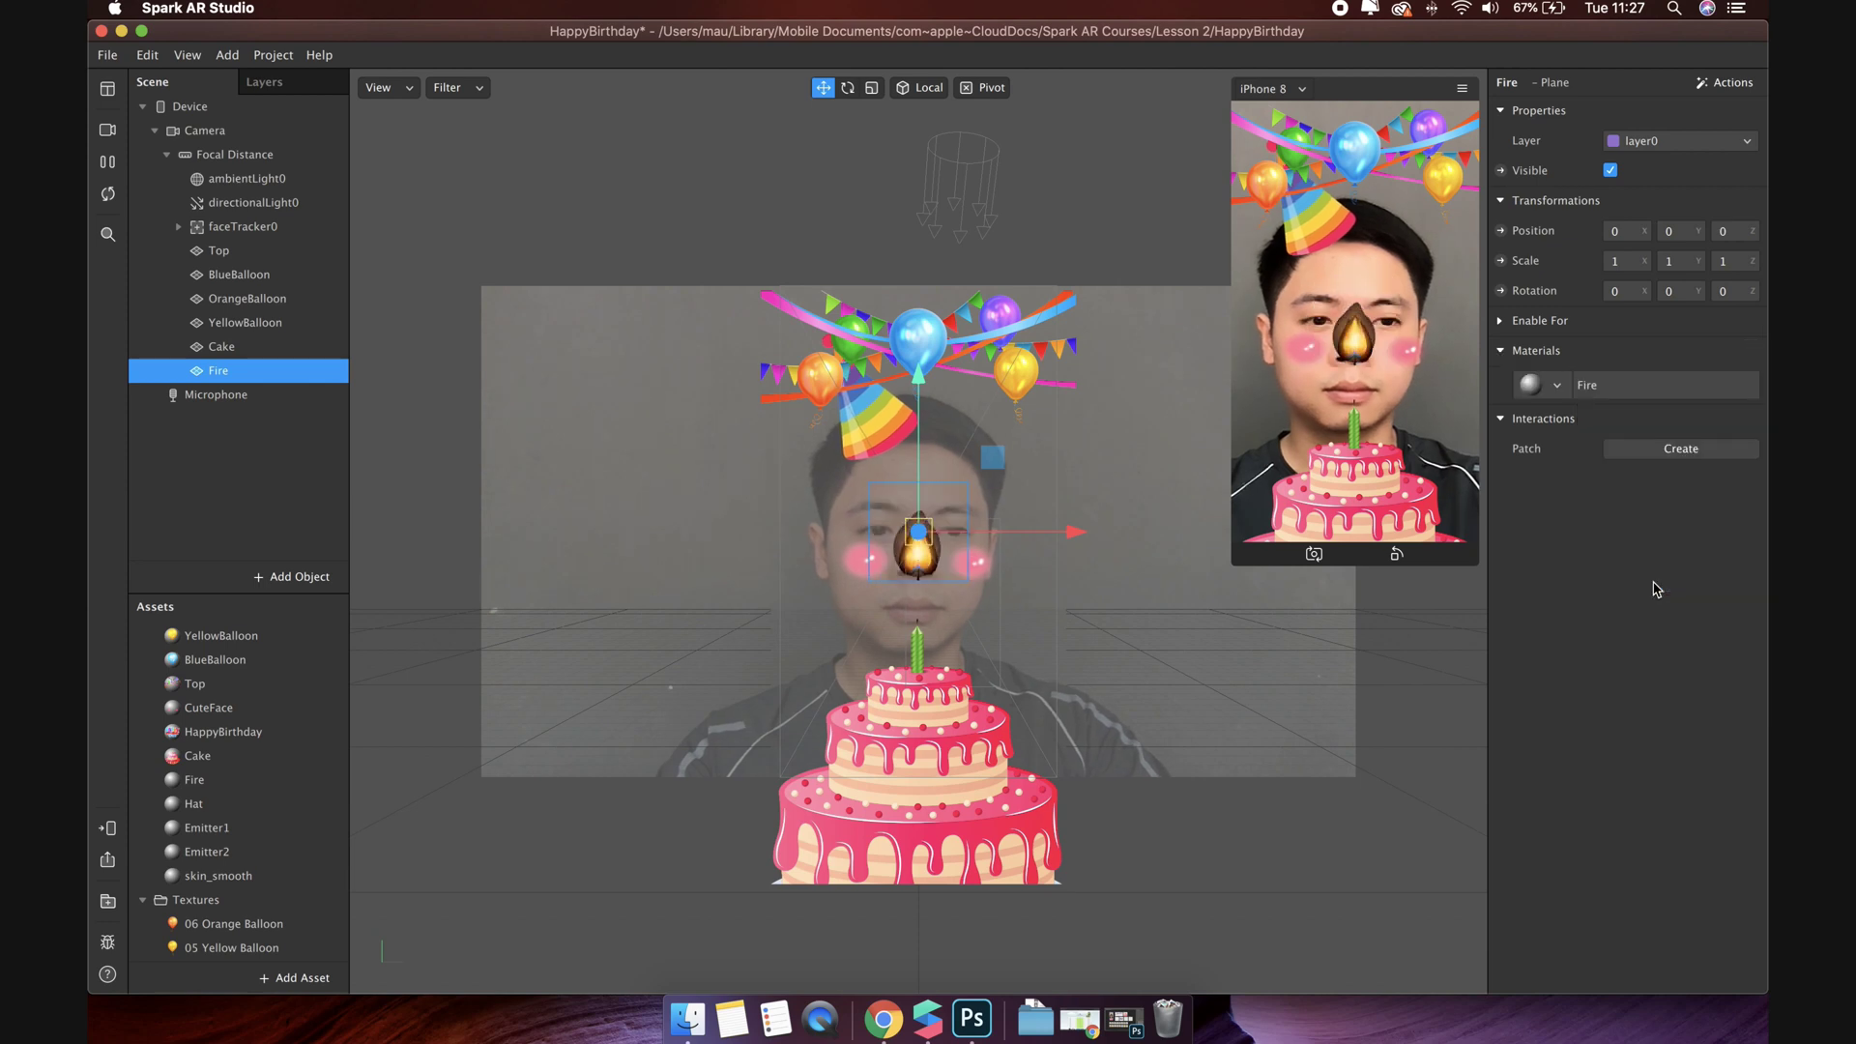
click(1608, 261)
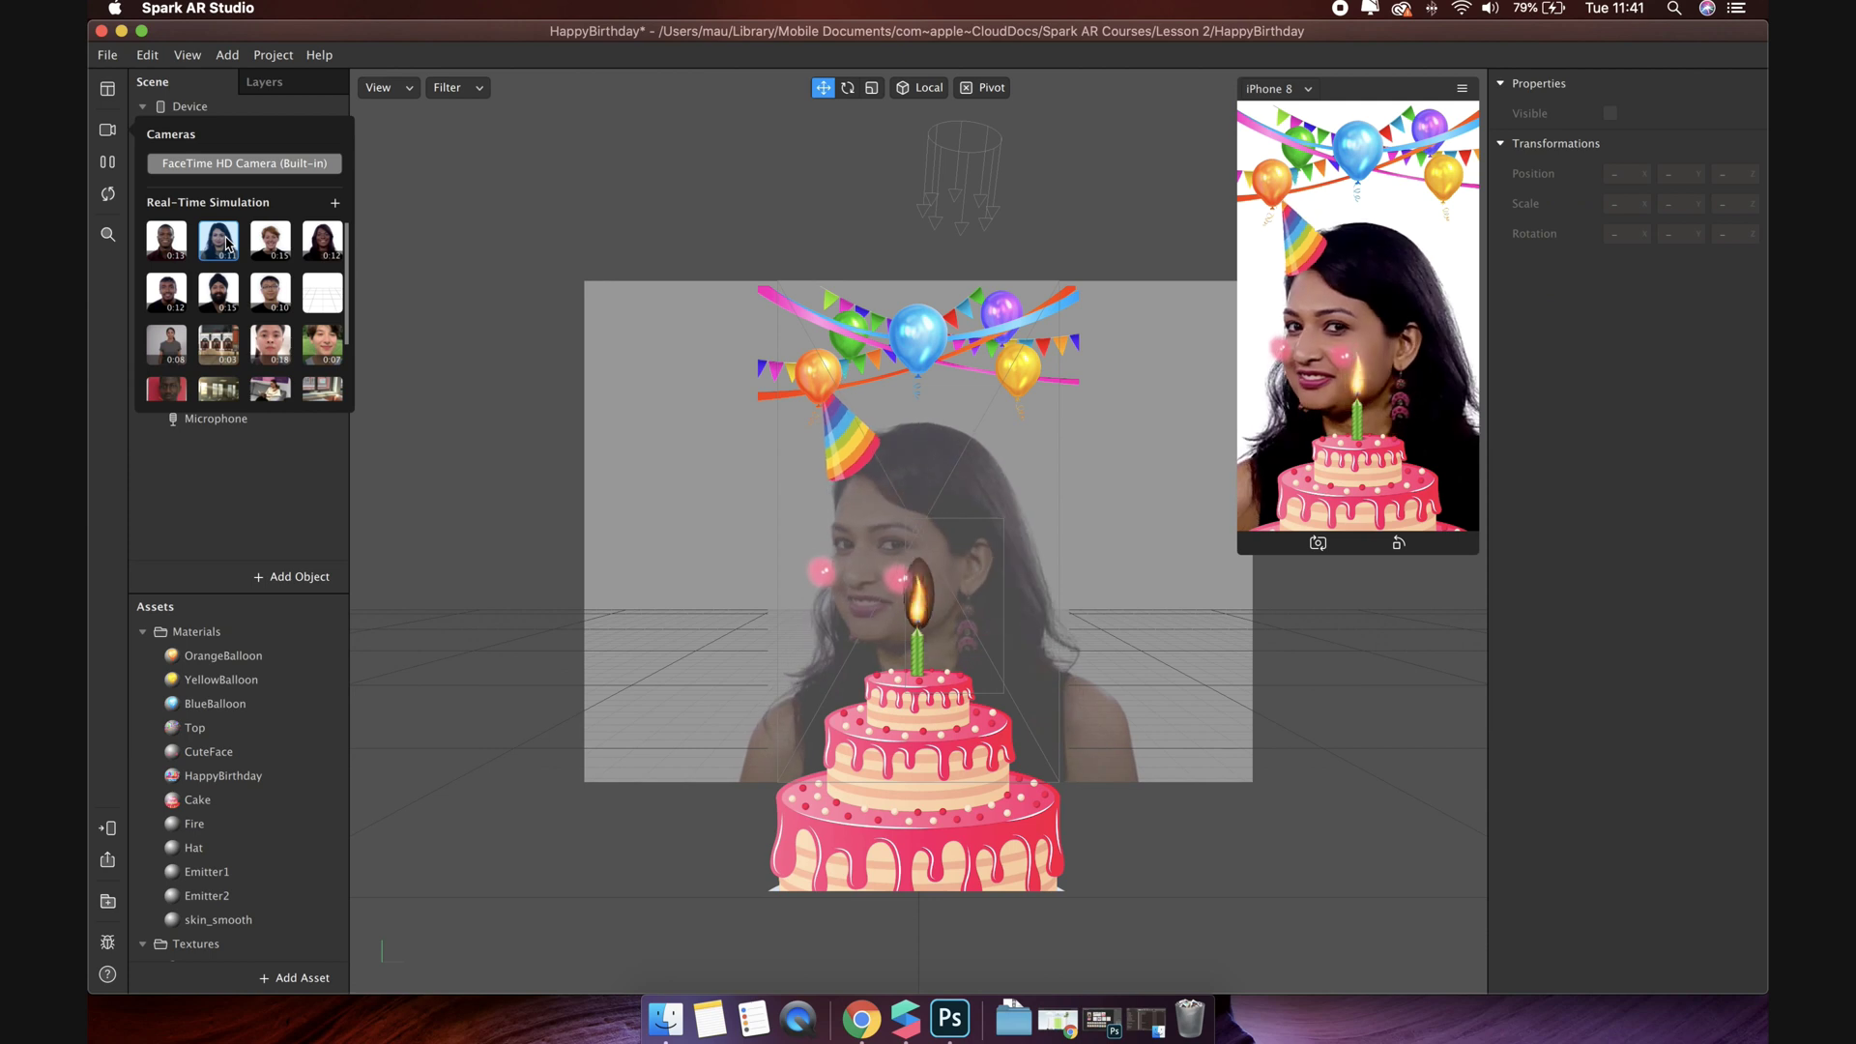
Step: Switch the preview to another simulated face video and select the cuteface blush plane under faceTracker0
click(271, 251)
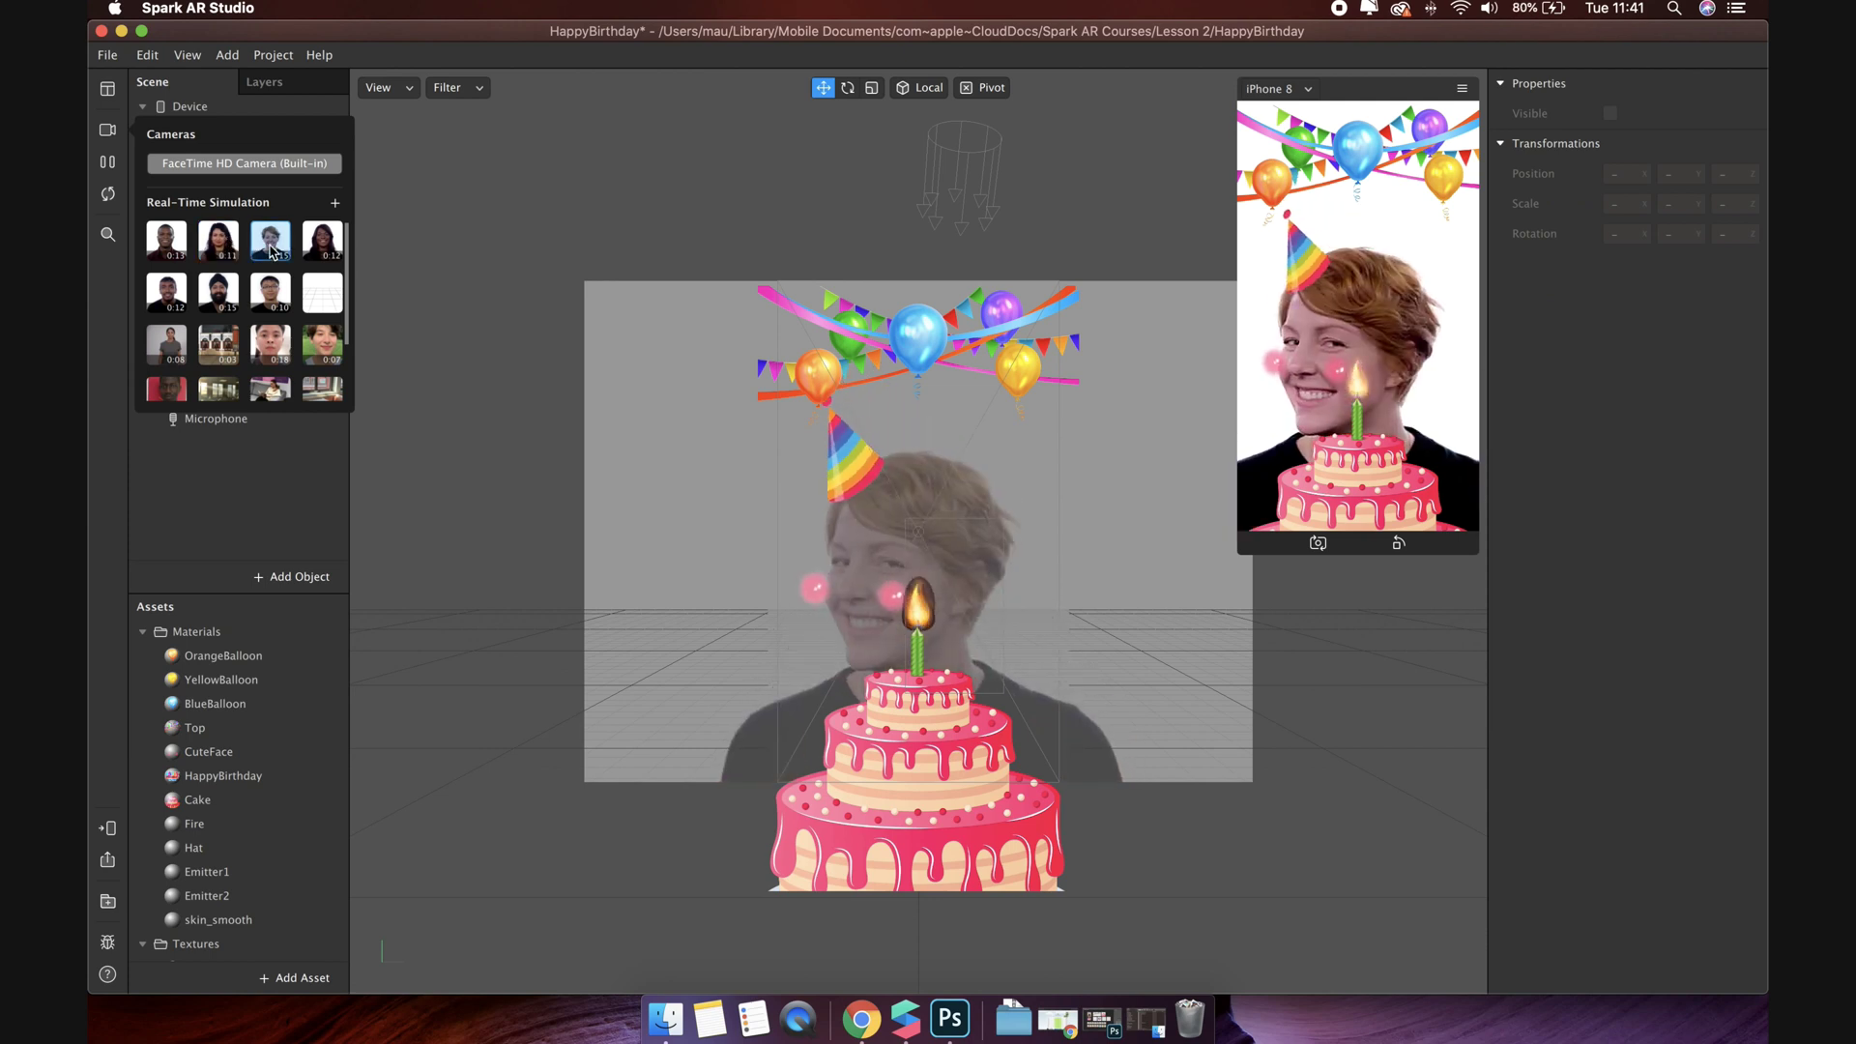
click(295, 486)
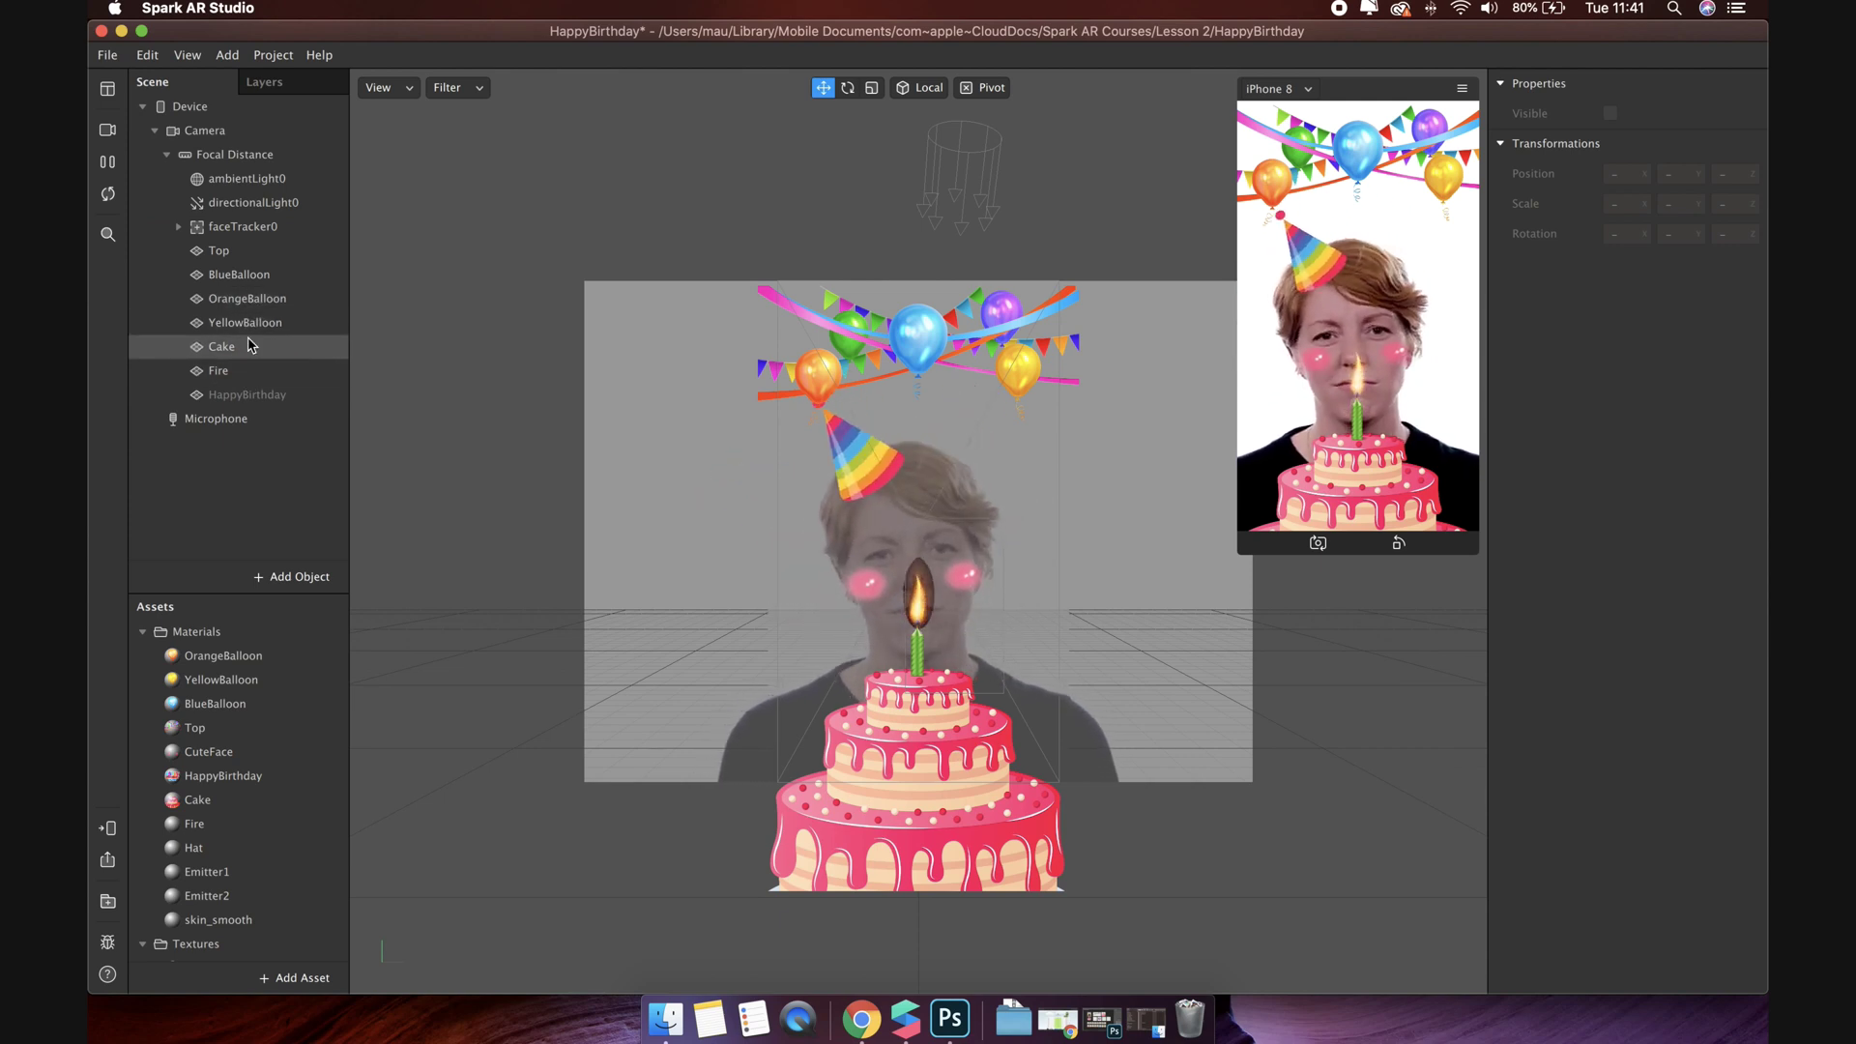
click(178, 226)
click(232, 276)
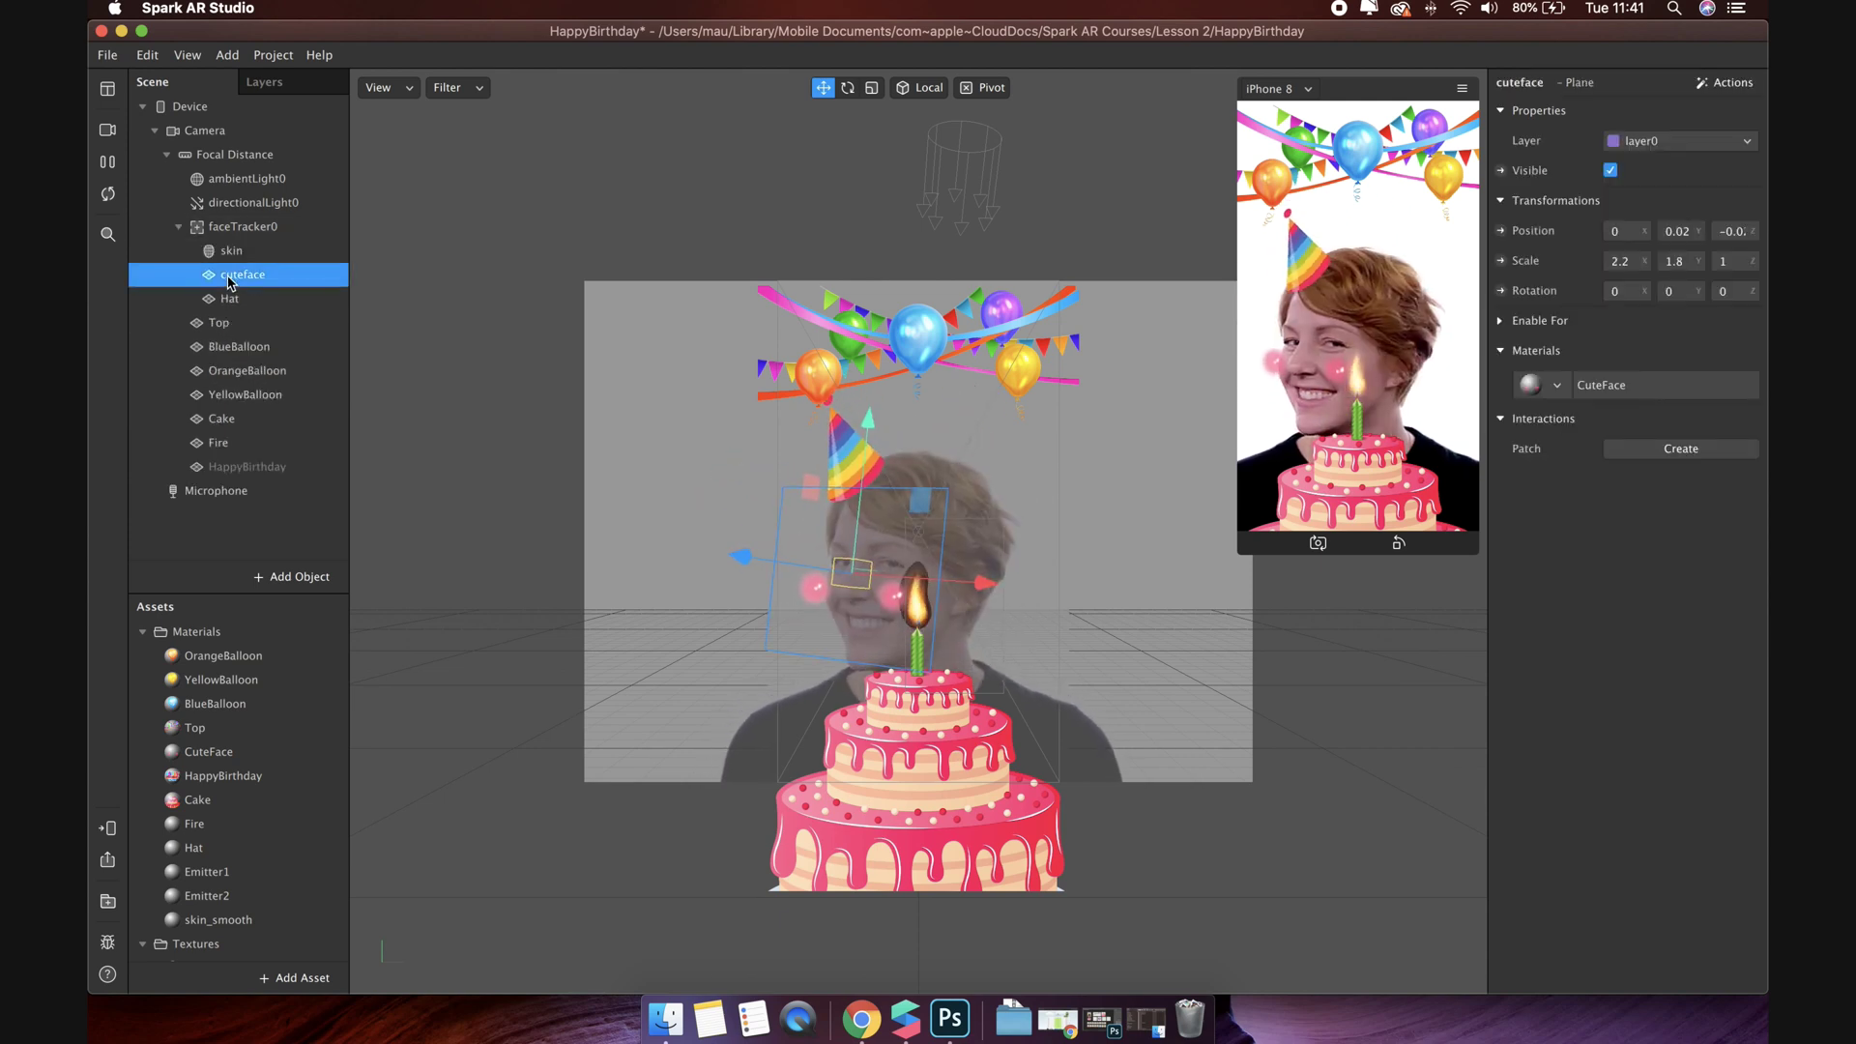
Step: Set the cuteface plane's Z position to 0.04
click(1735, 232)
text(0.02)
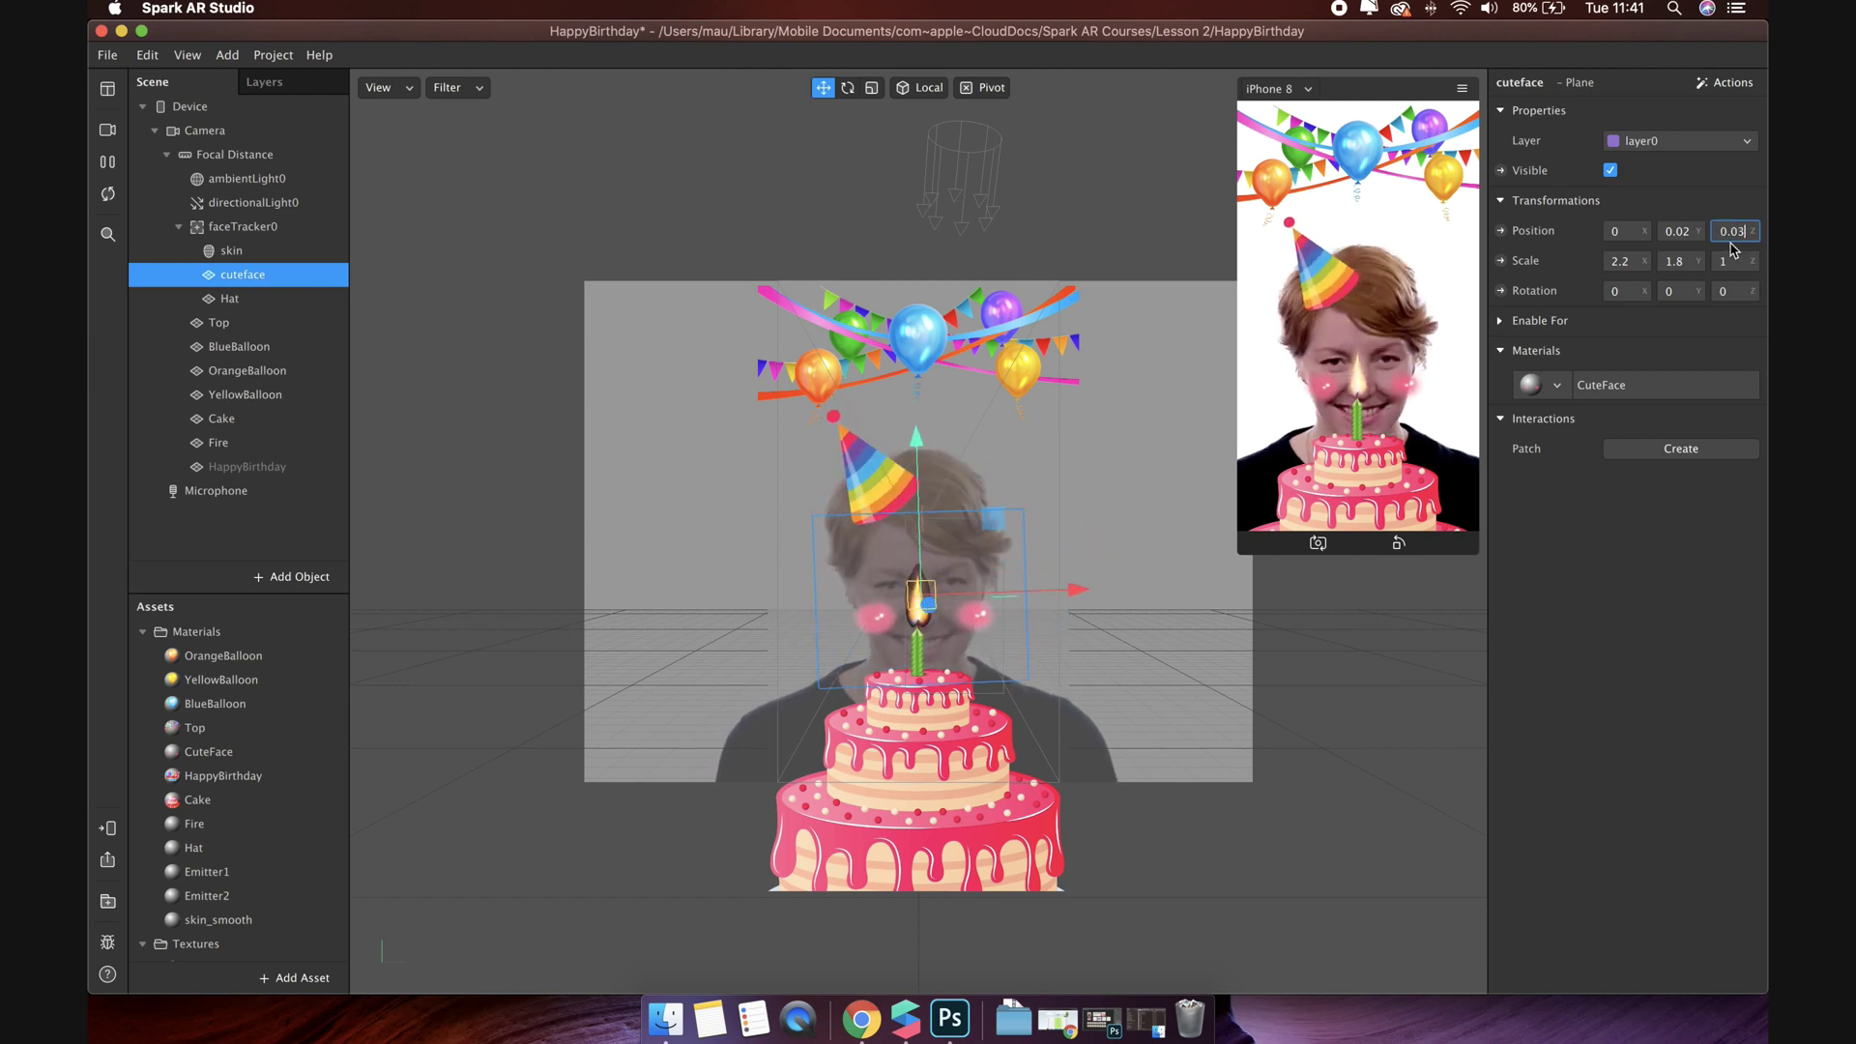
key(Return)
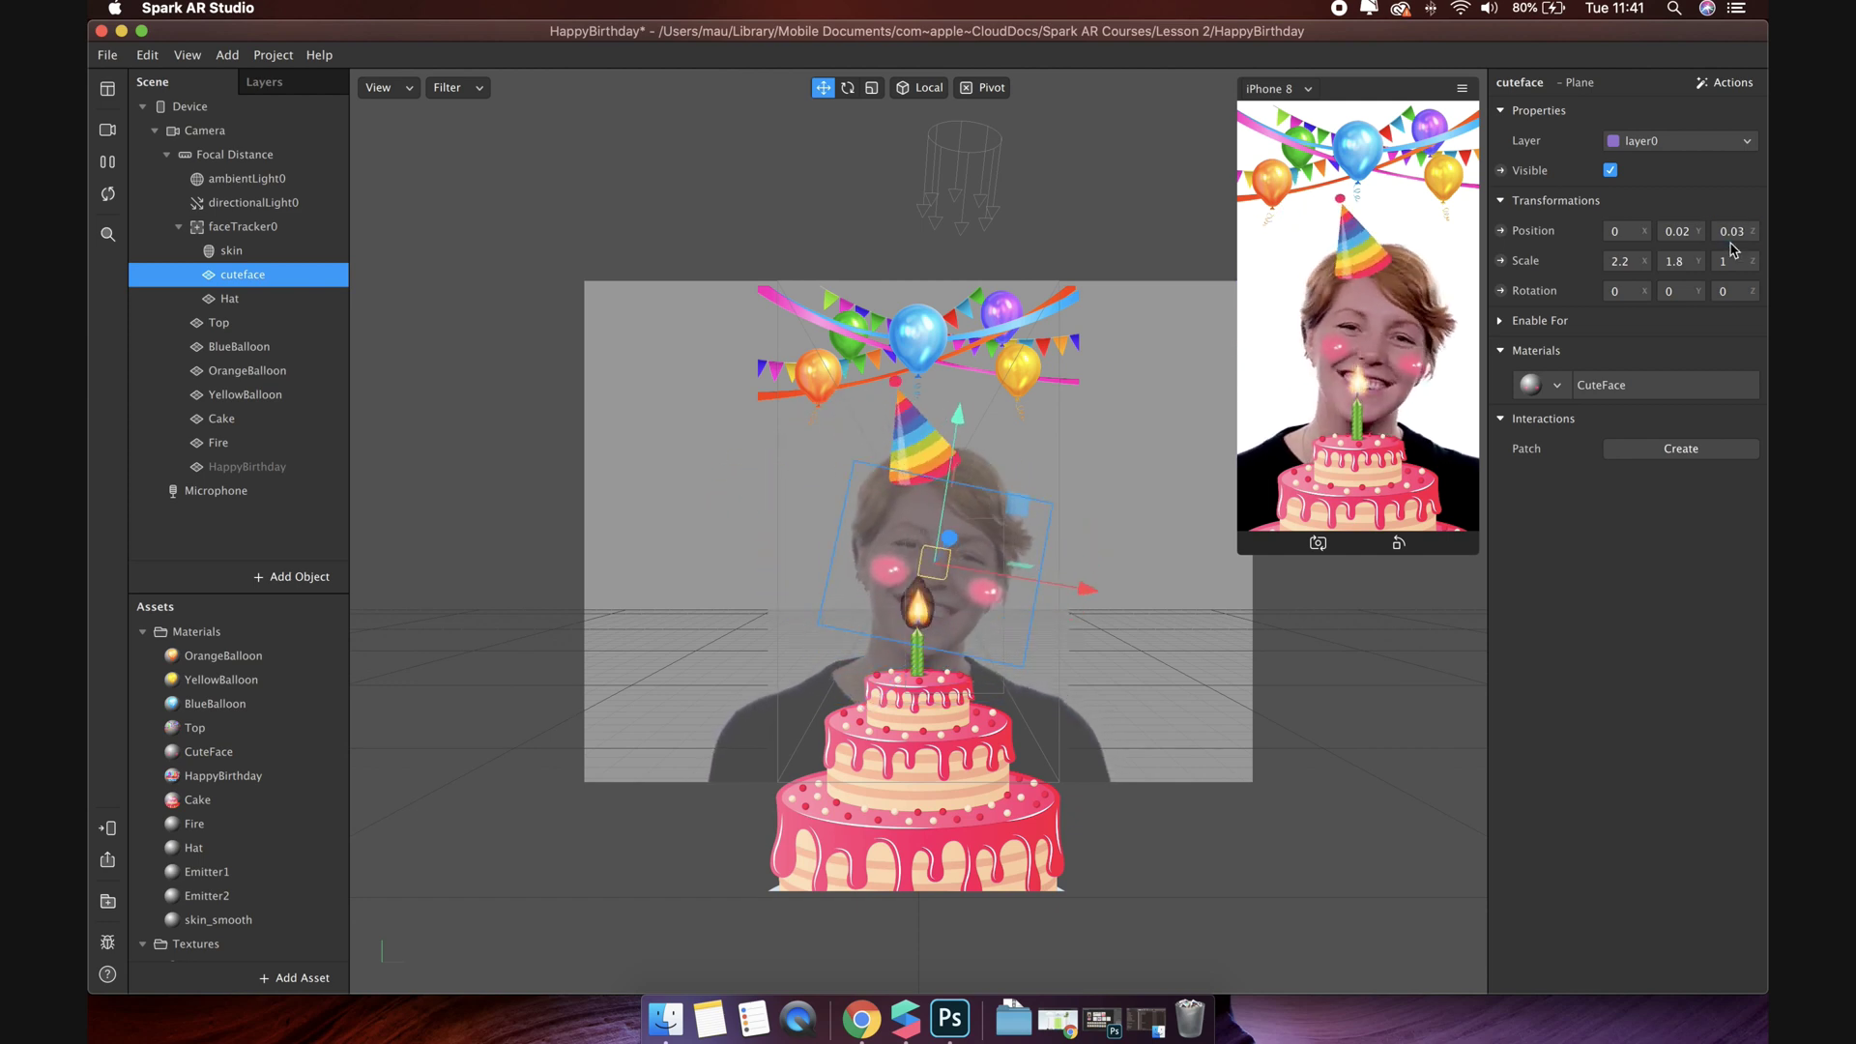
click(1737, 232)
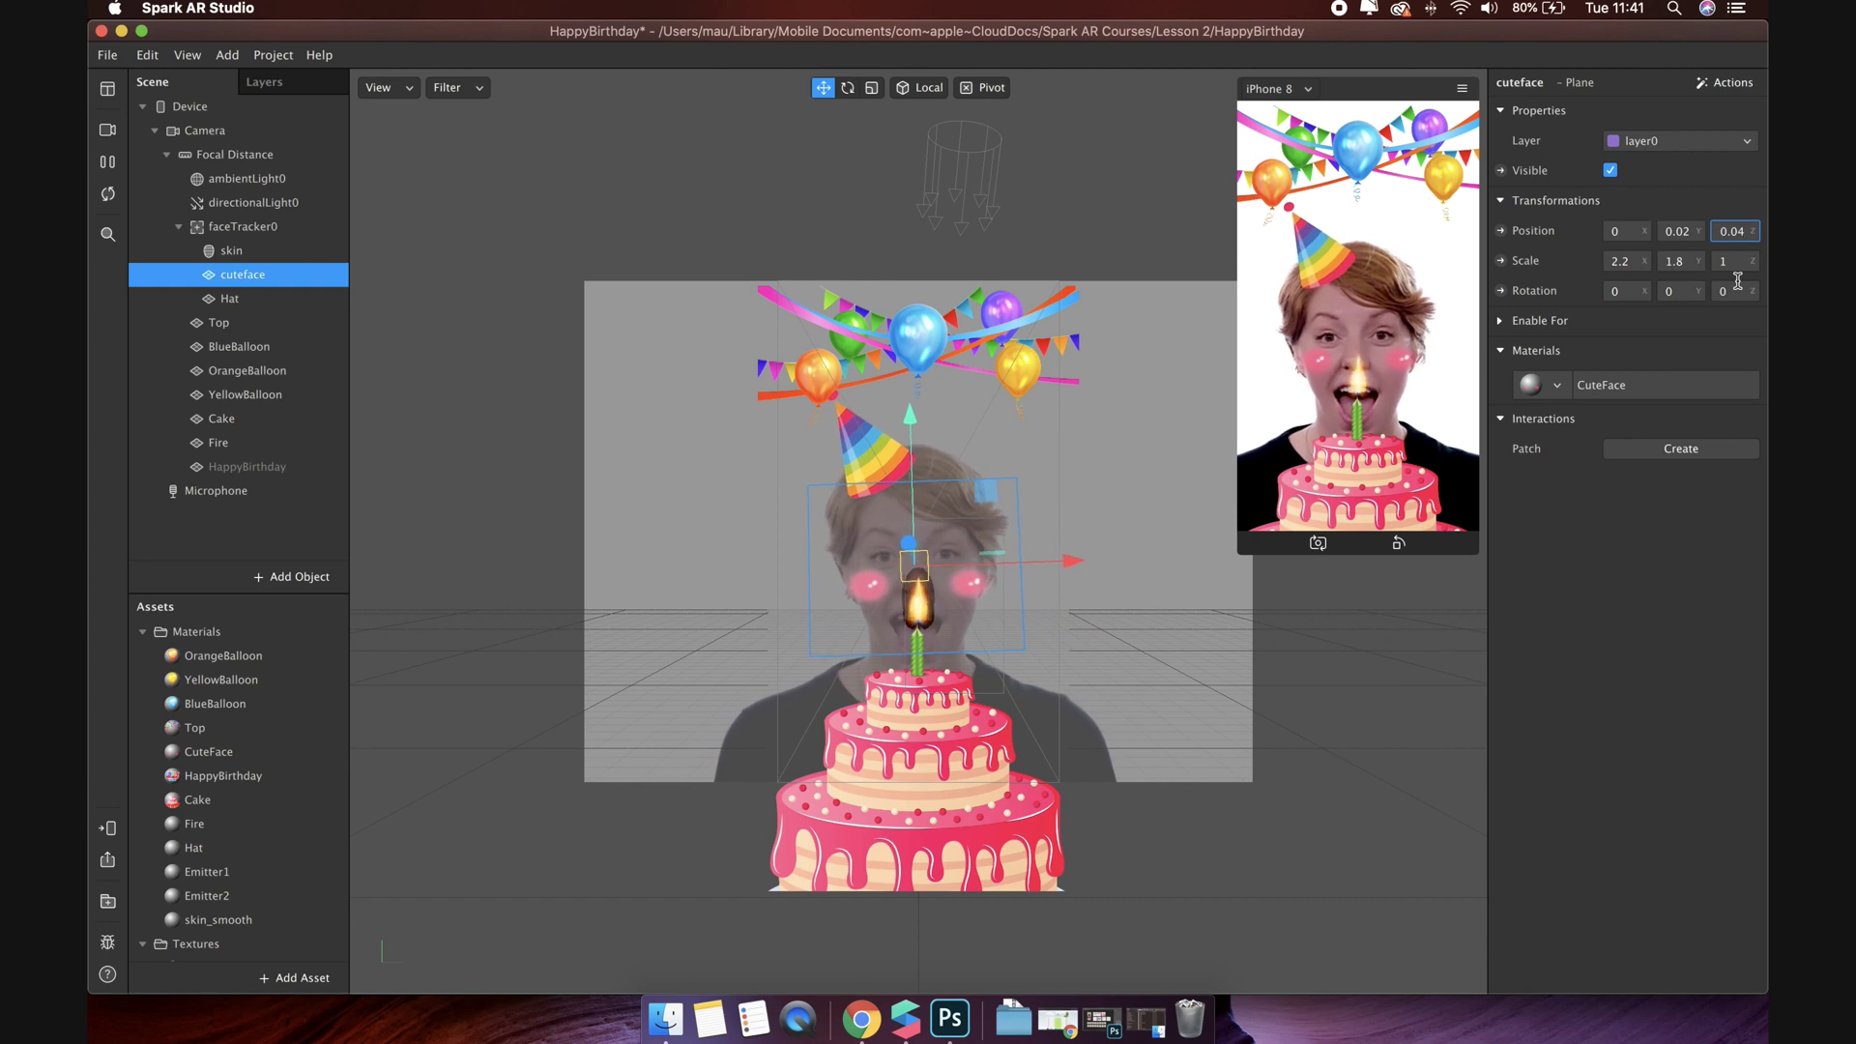
key(Return)
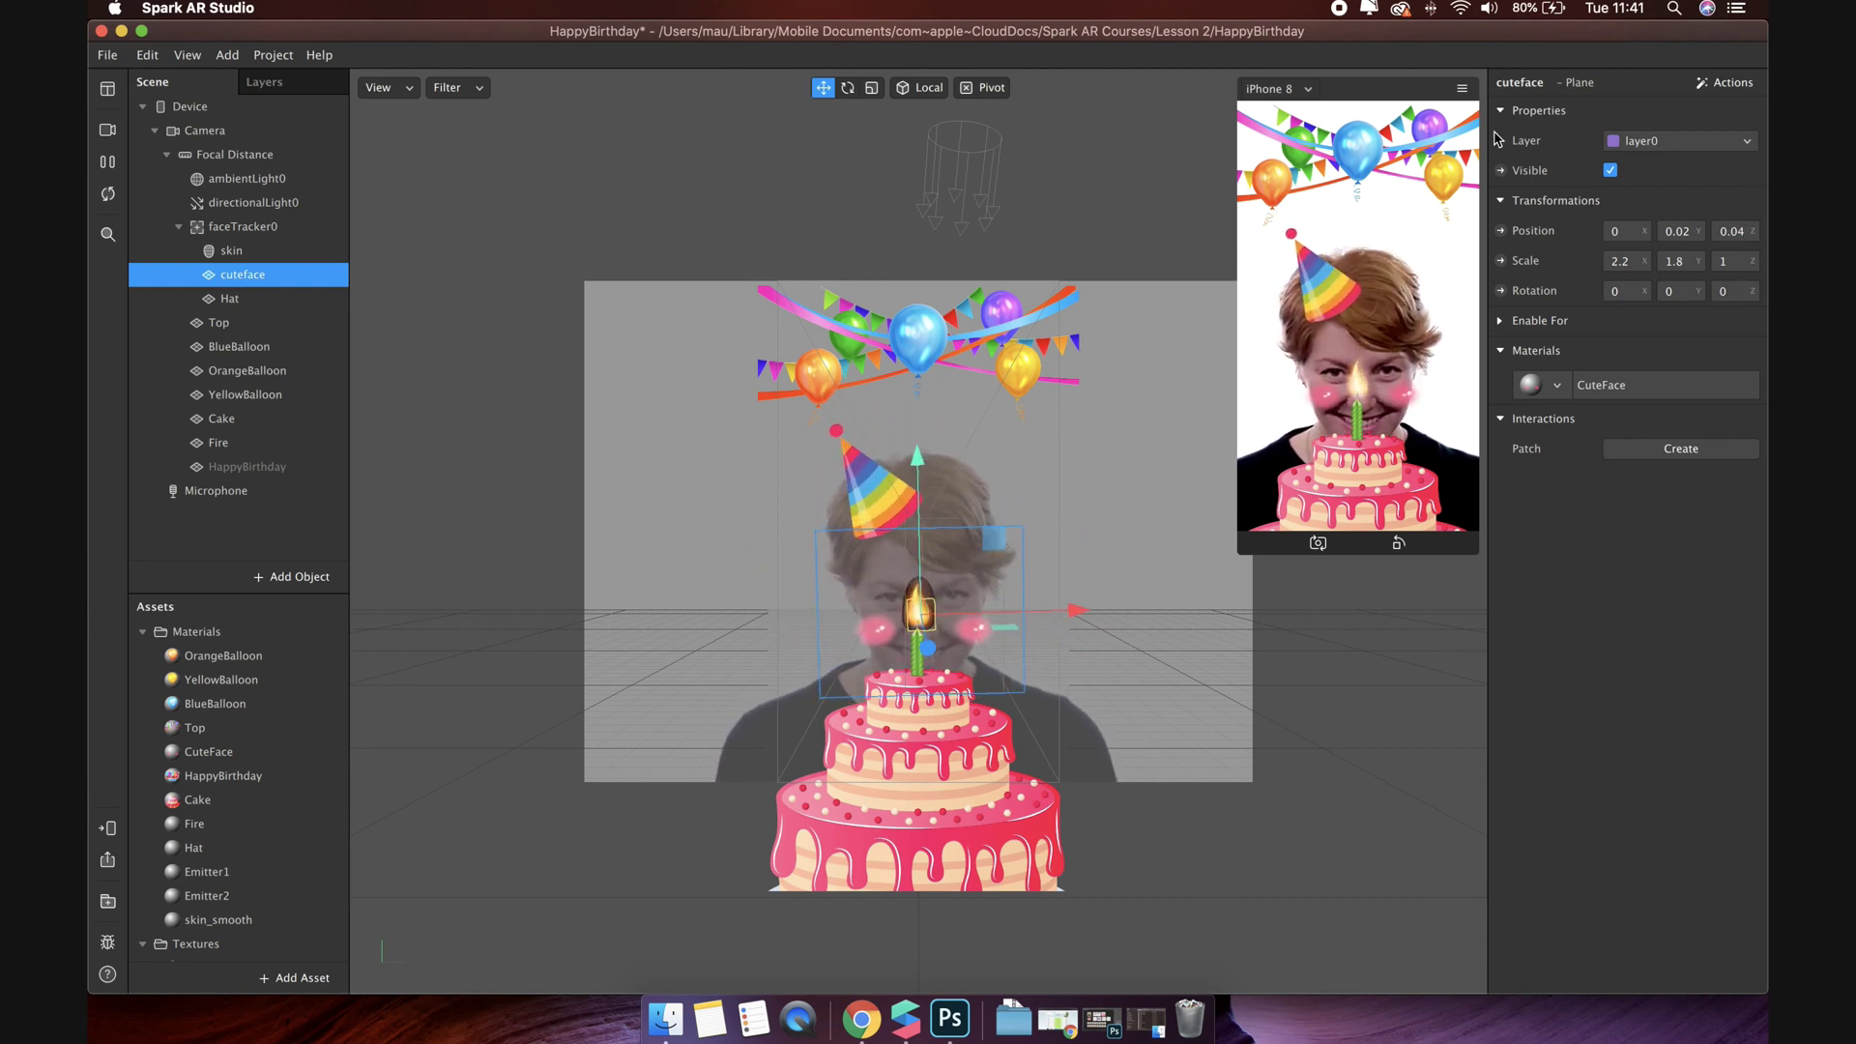
Step: Preview the filter on iPhone SE, then iPhone X, pause playback, and settle on iPad
click(1286, 88)
mouse_move(1353, 92)
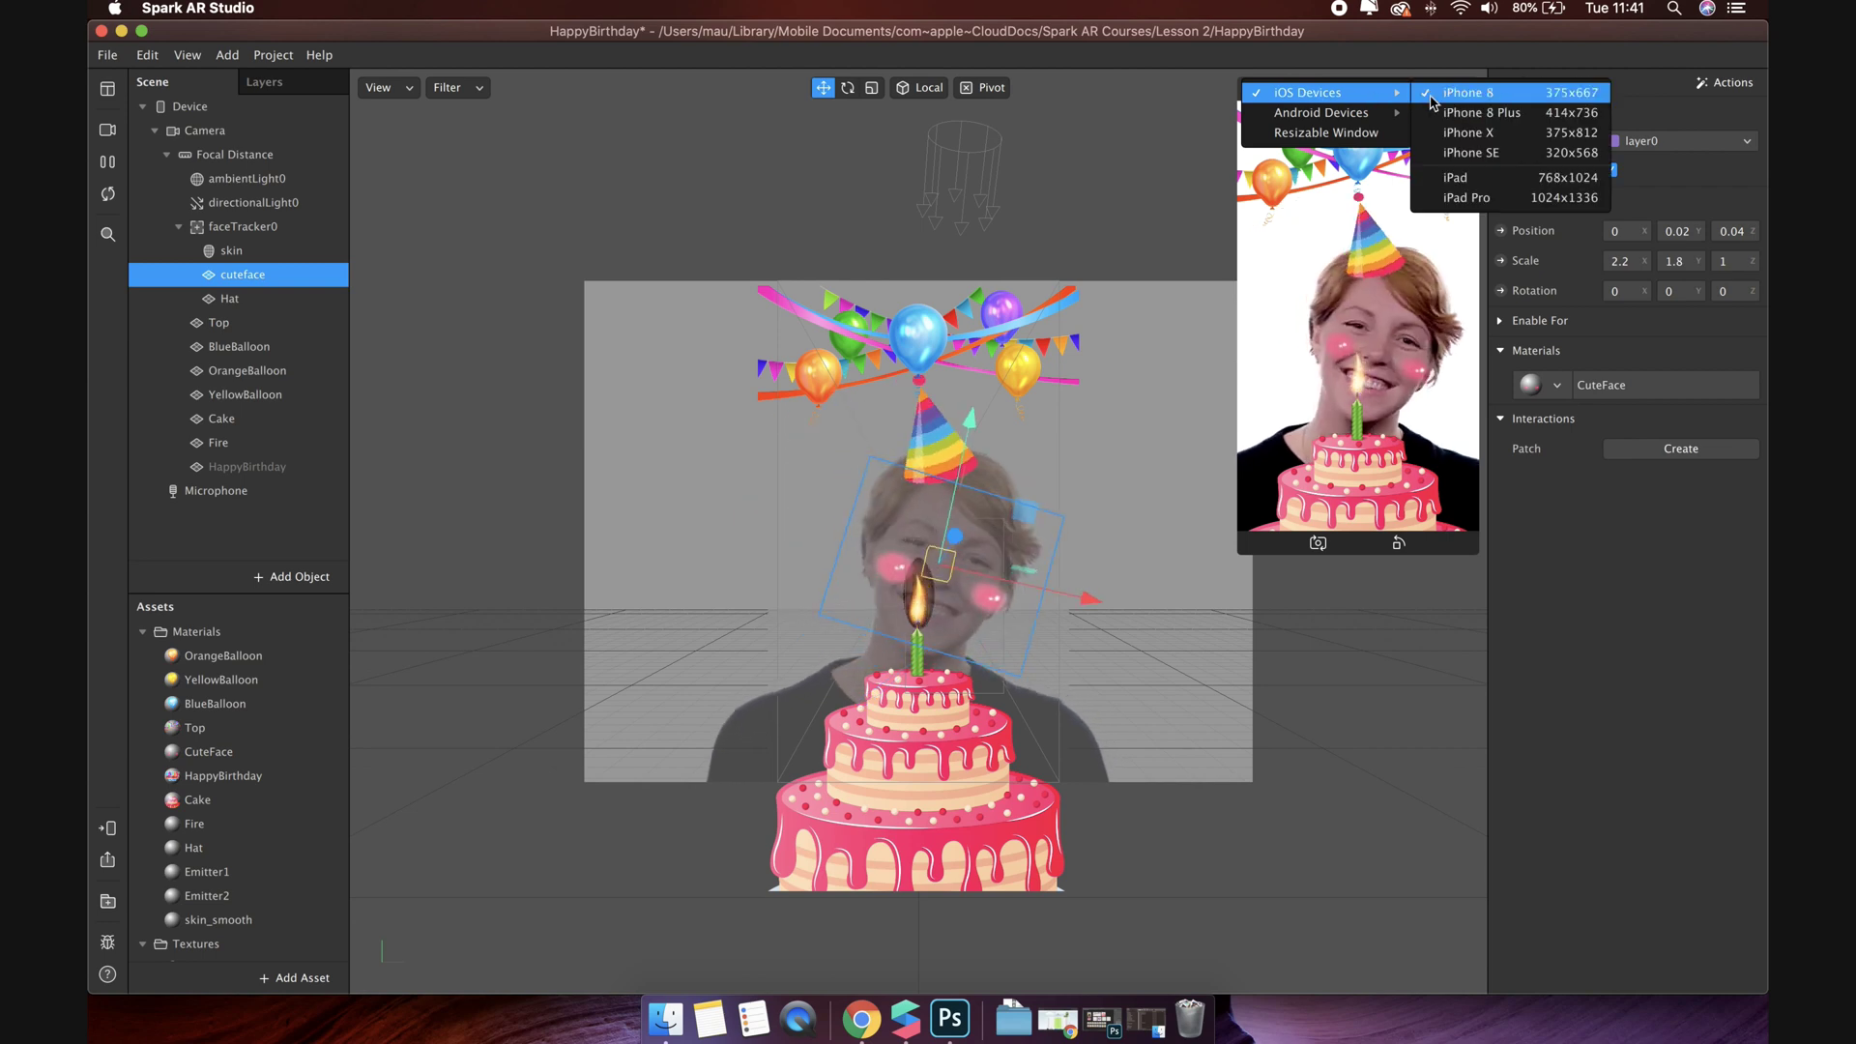
click(1457, 151)
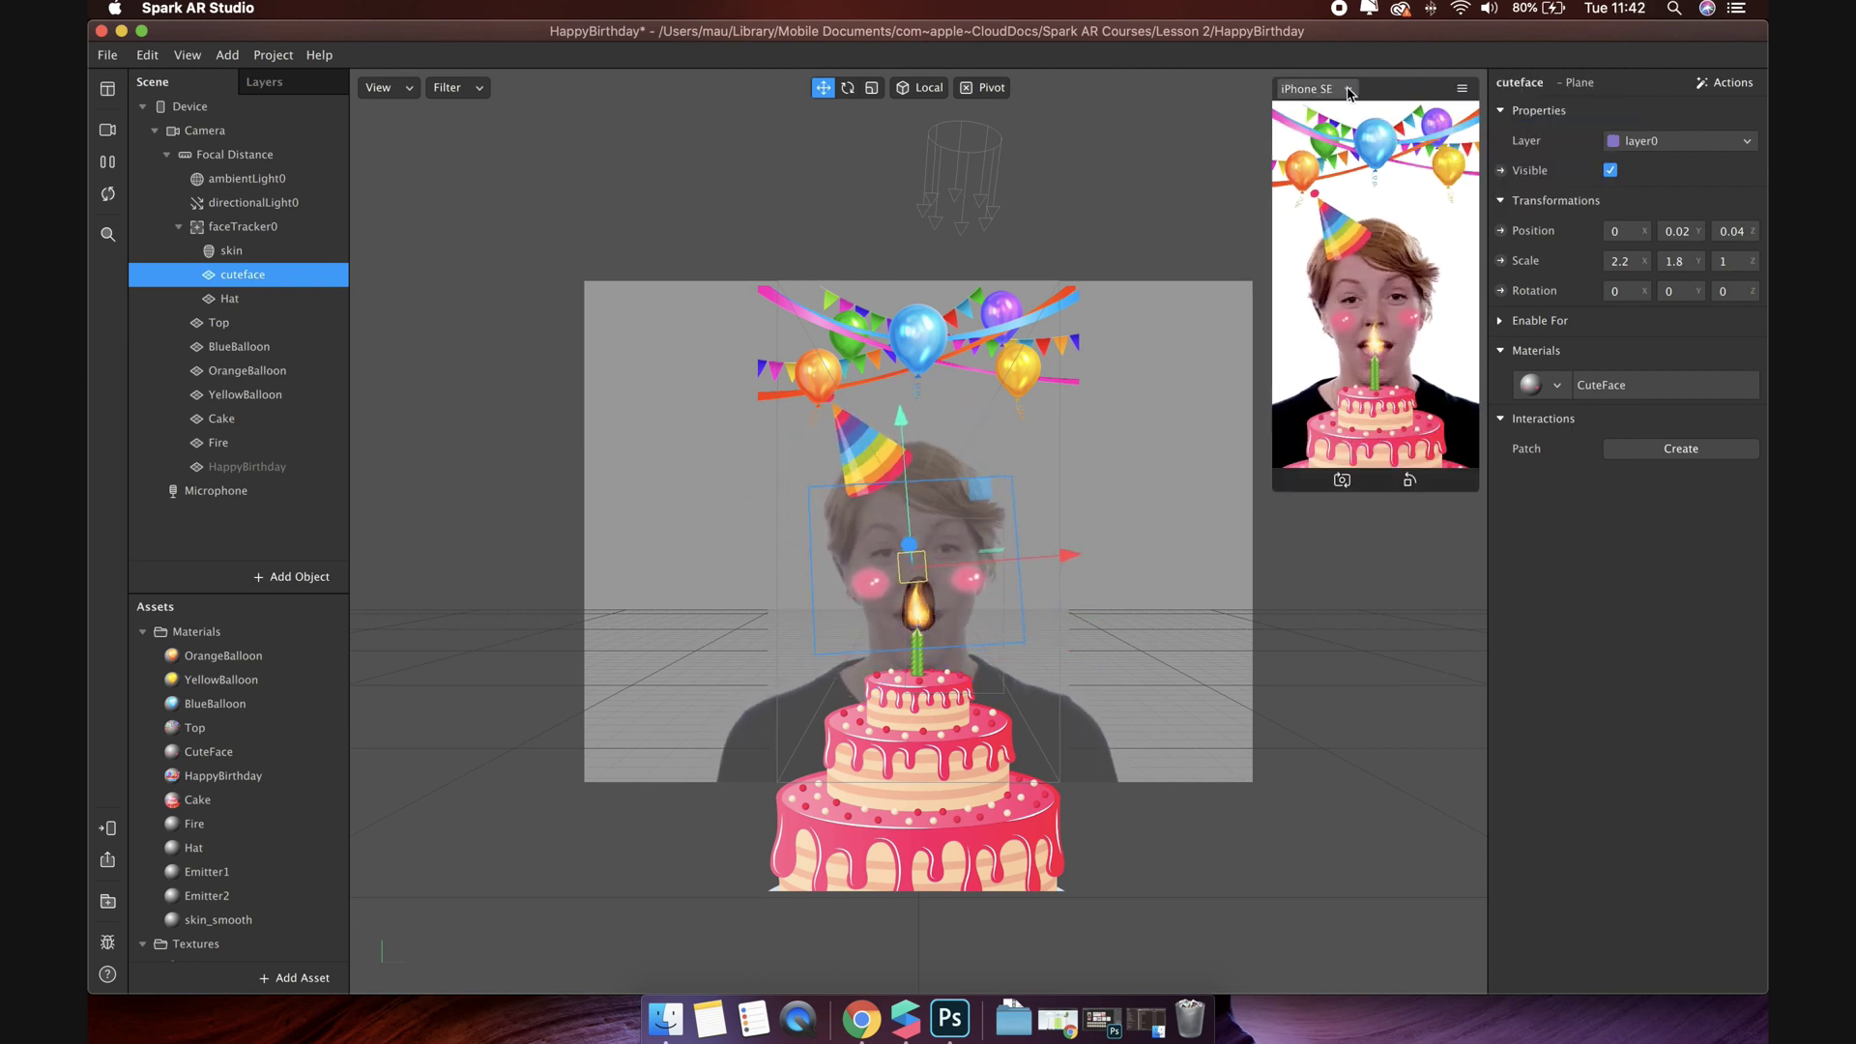
click(1313, 88)
mouse_move(1353, 92)
click(1486, 133)
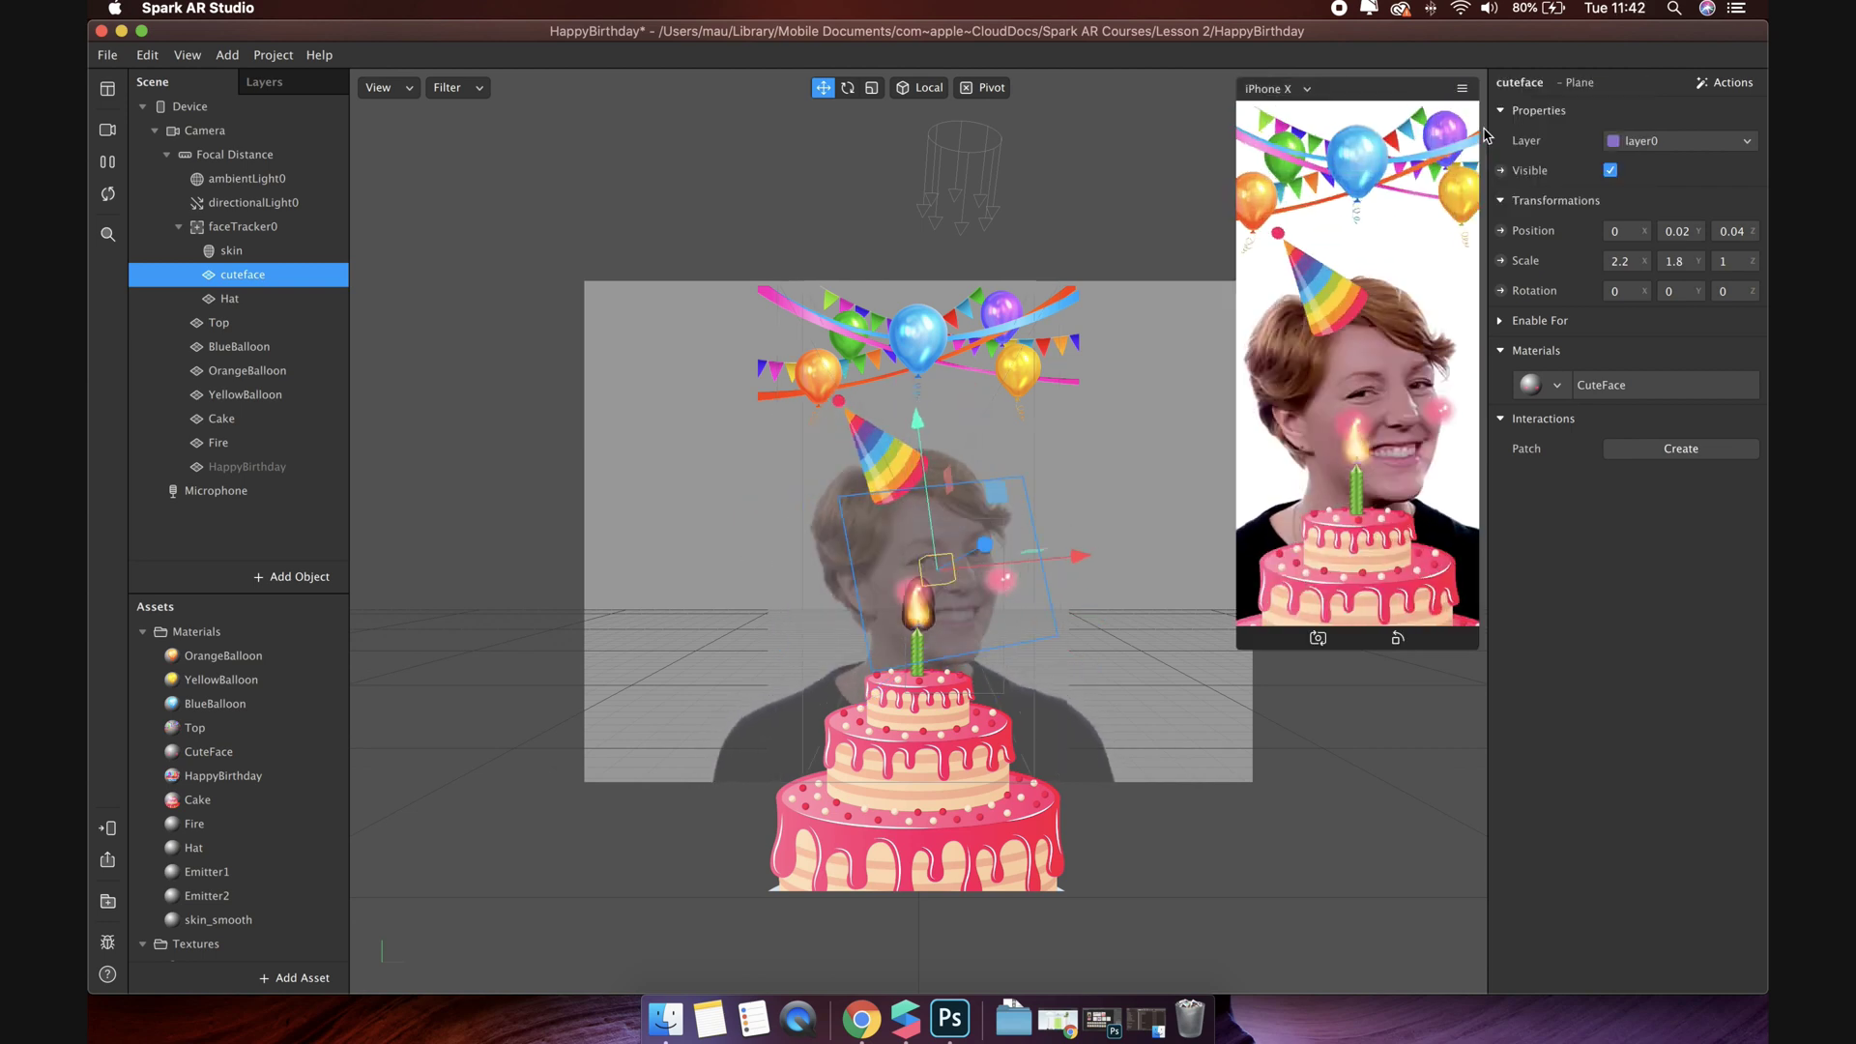
click(107, 165)
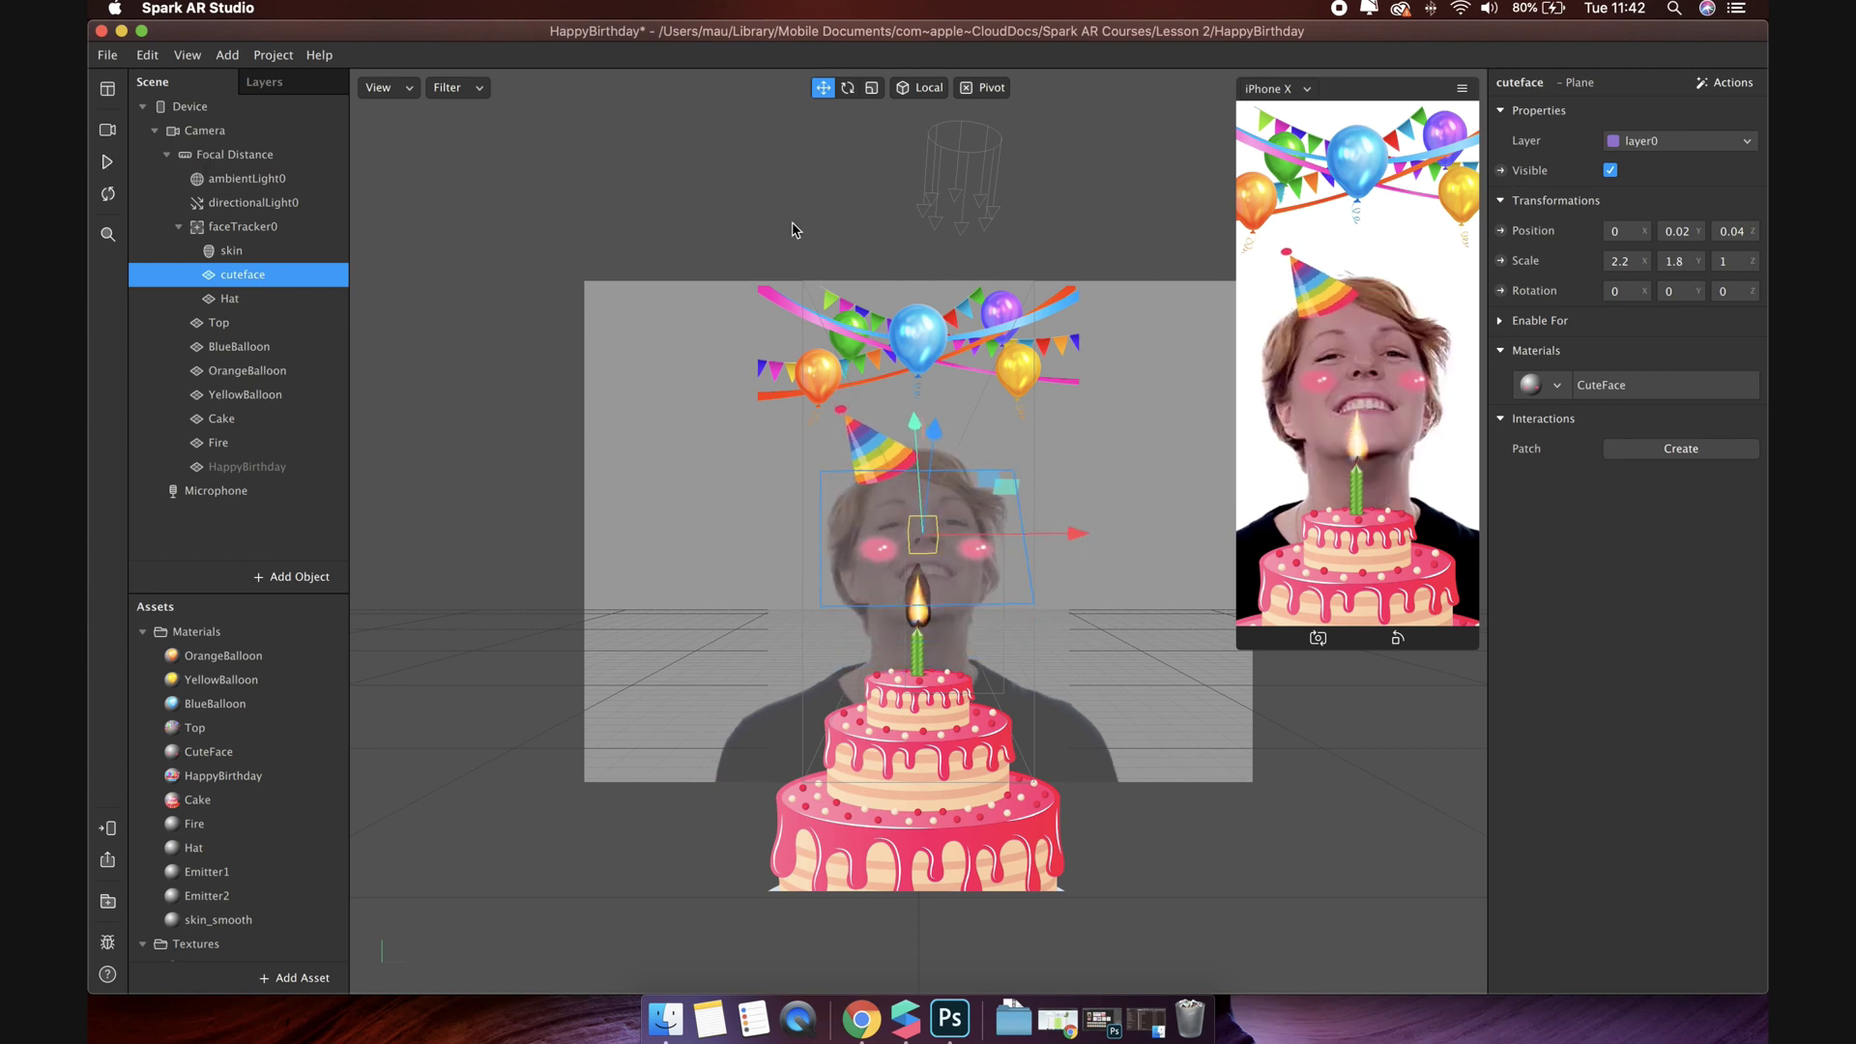
click(1310, 89)
mouse_move(1353, 96)
click(1460, 178)
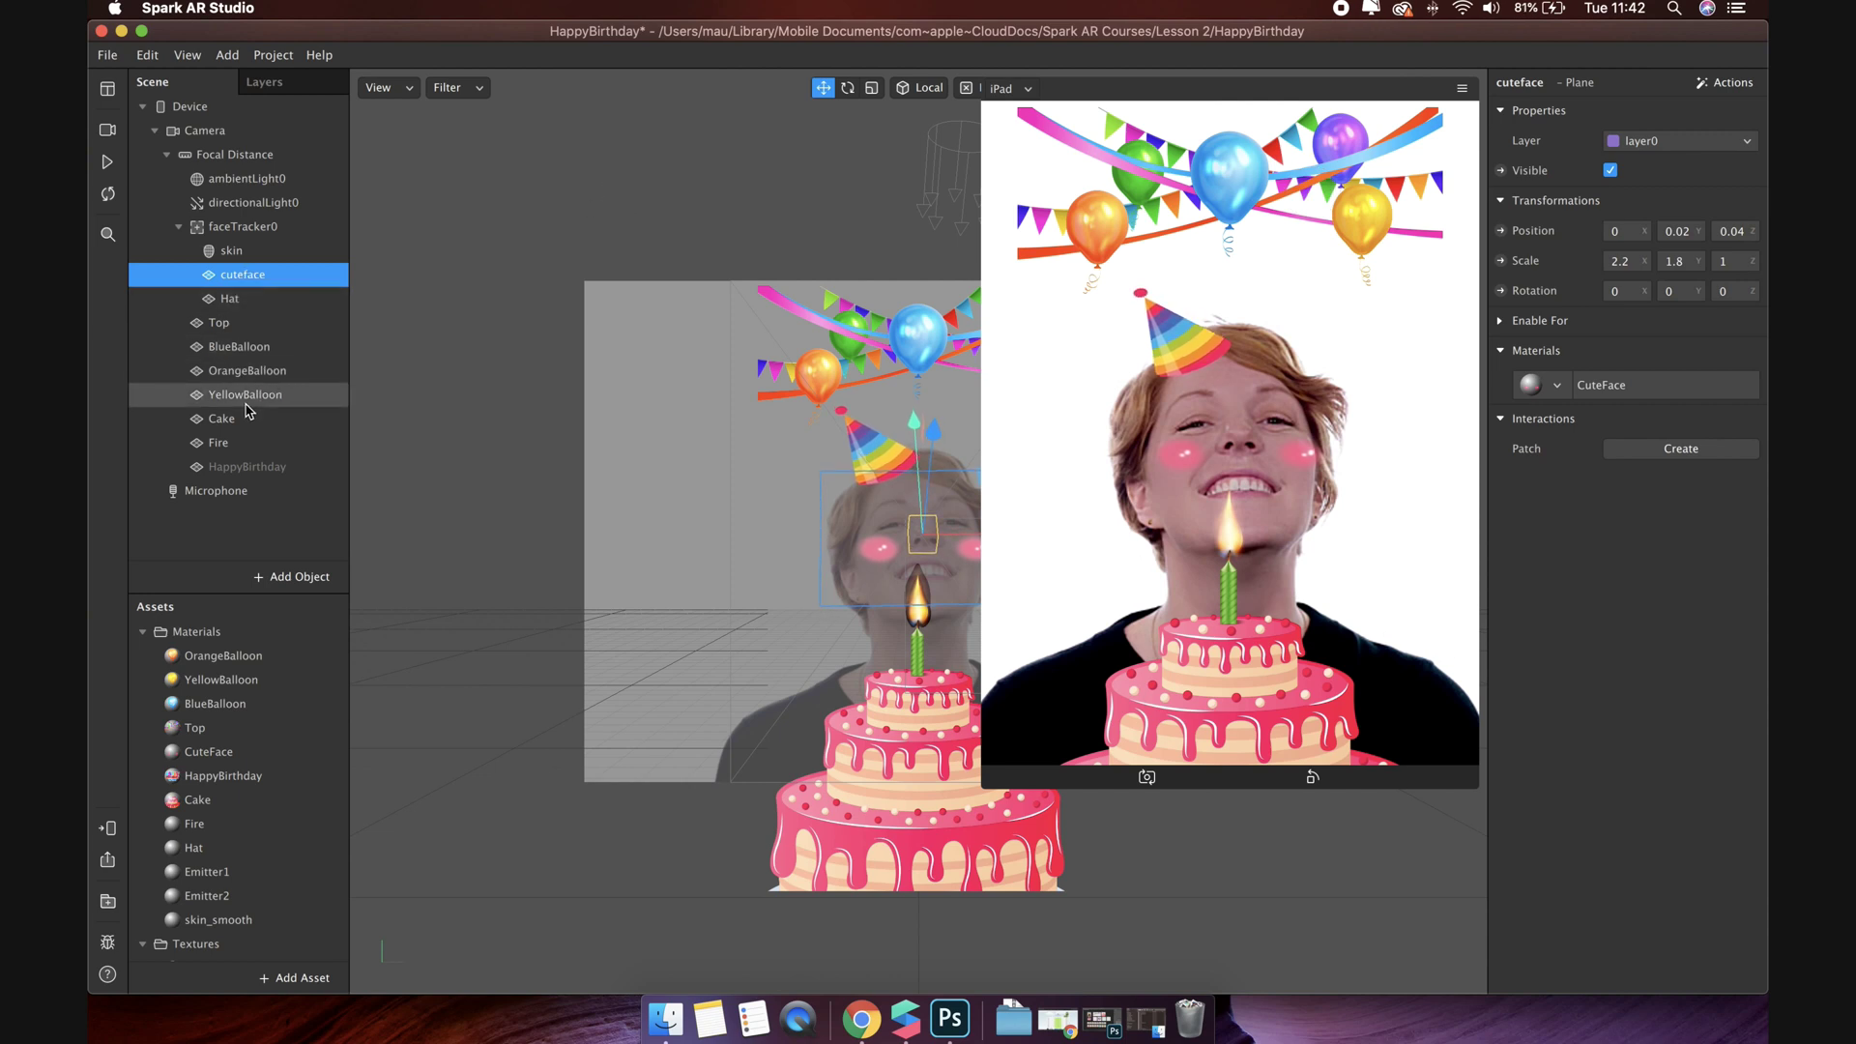
Step: Scale the Top bunting frame to 3.8 × 1.9 and set the preview back to iPhone 8
click(248, 325)
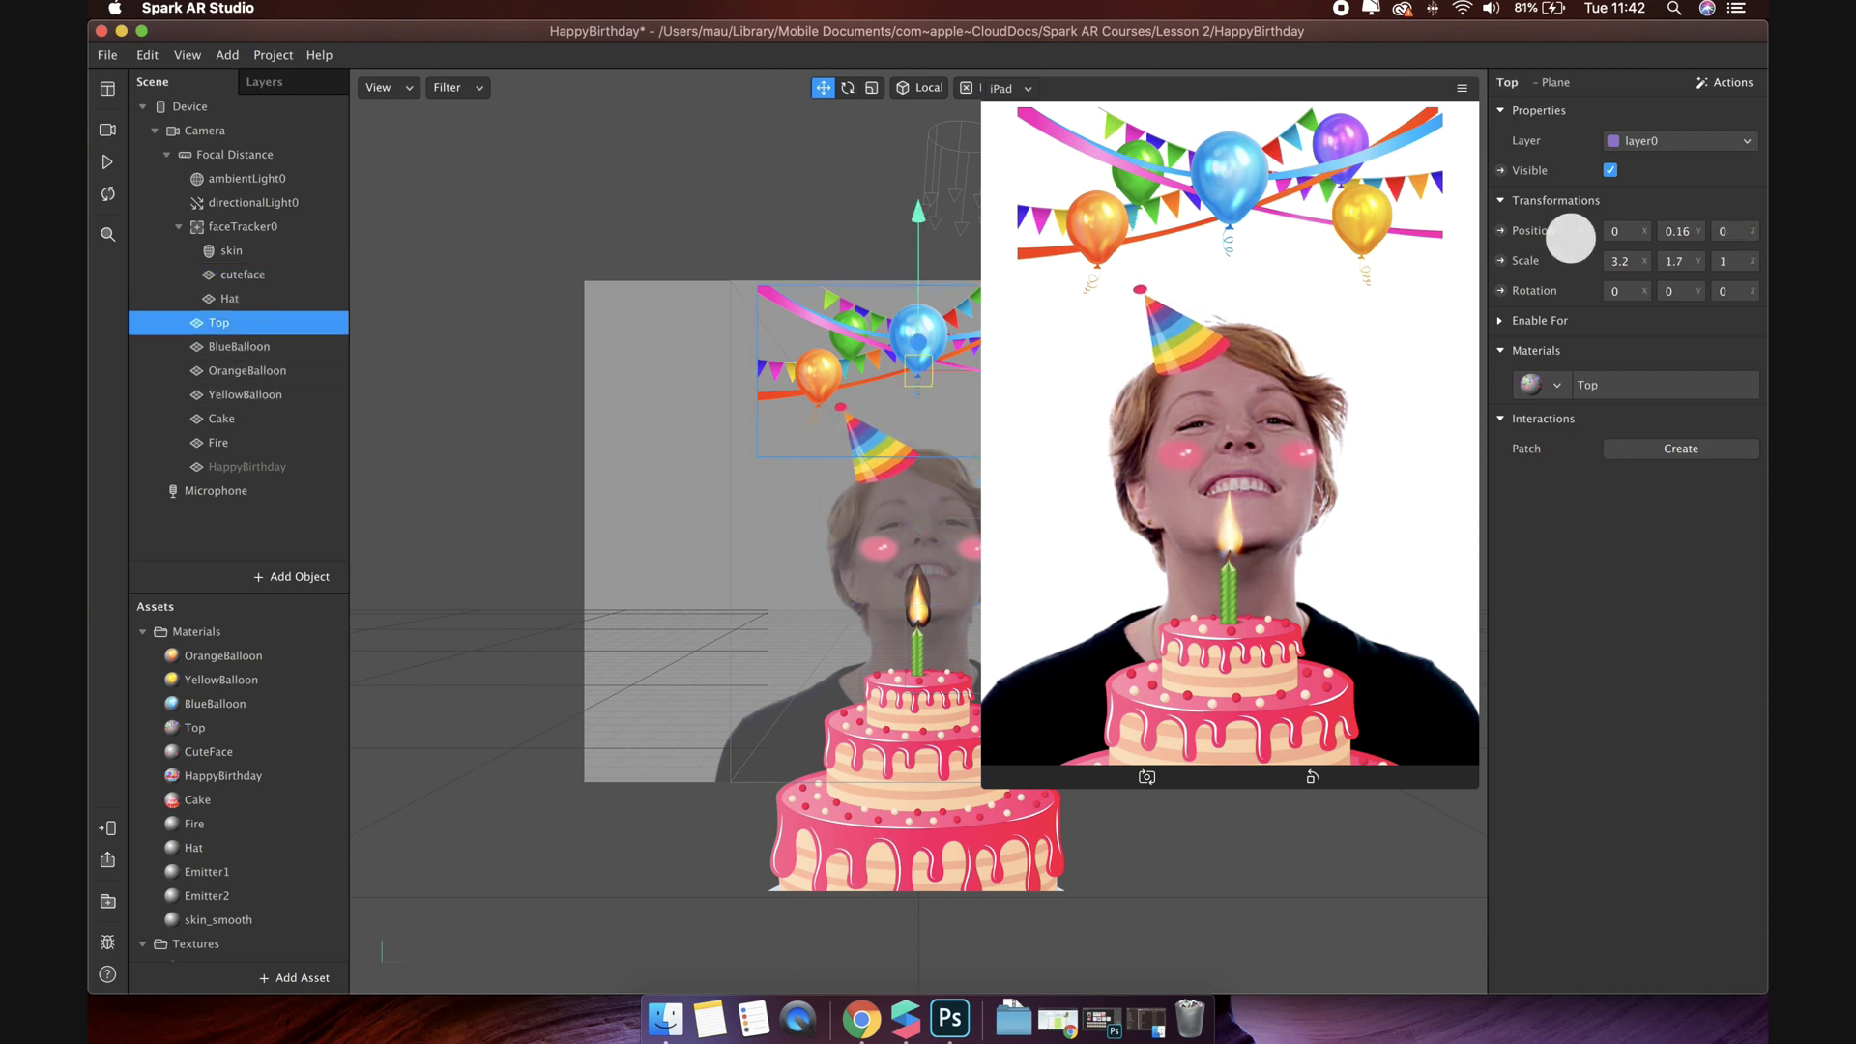
click(1628, 261)
key(BackSpace)
text(5)
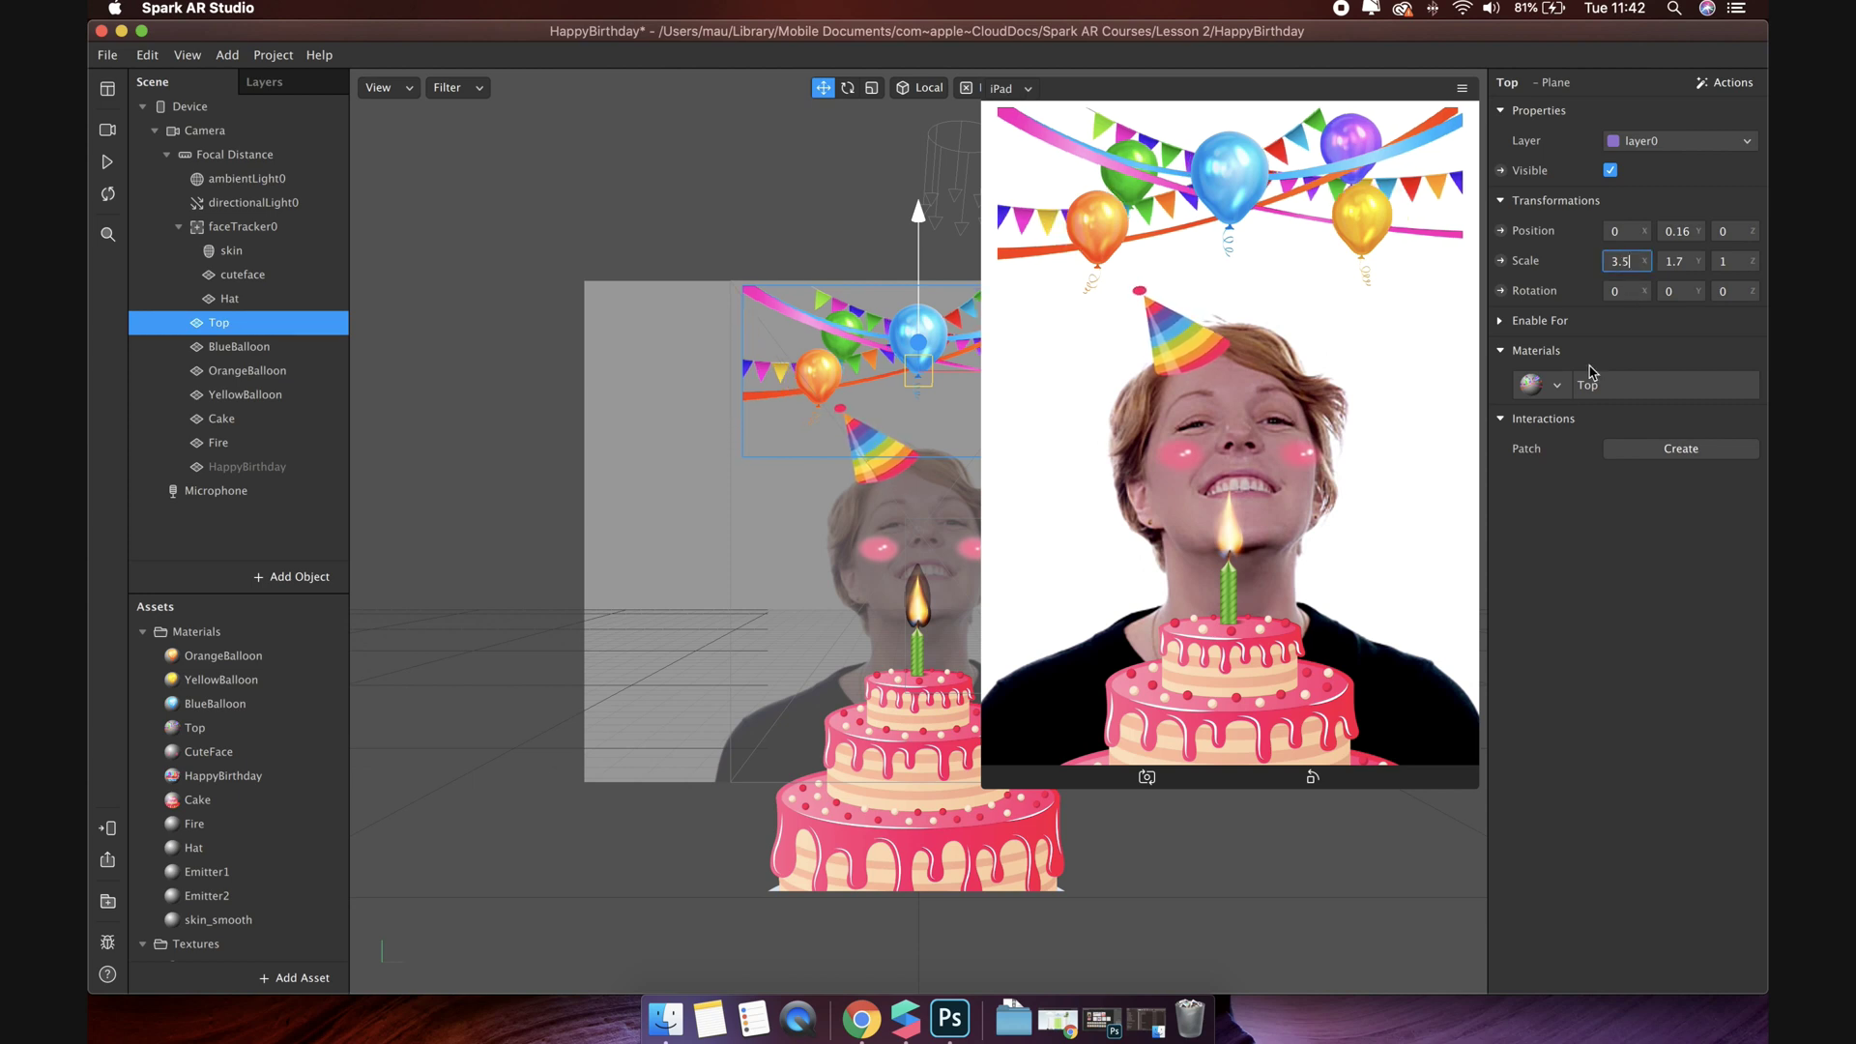
text(8)
key(Return)
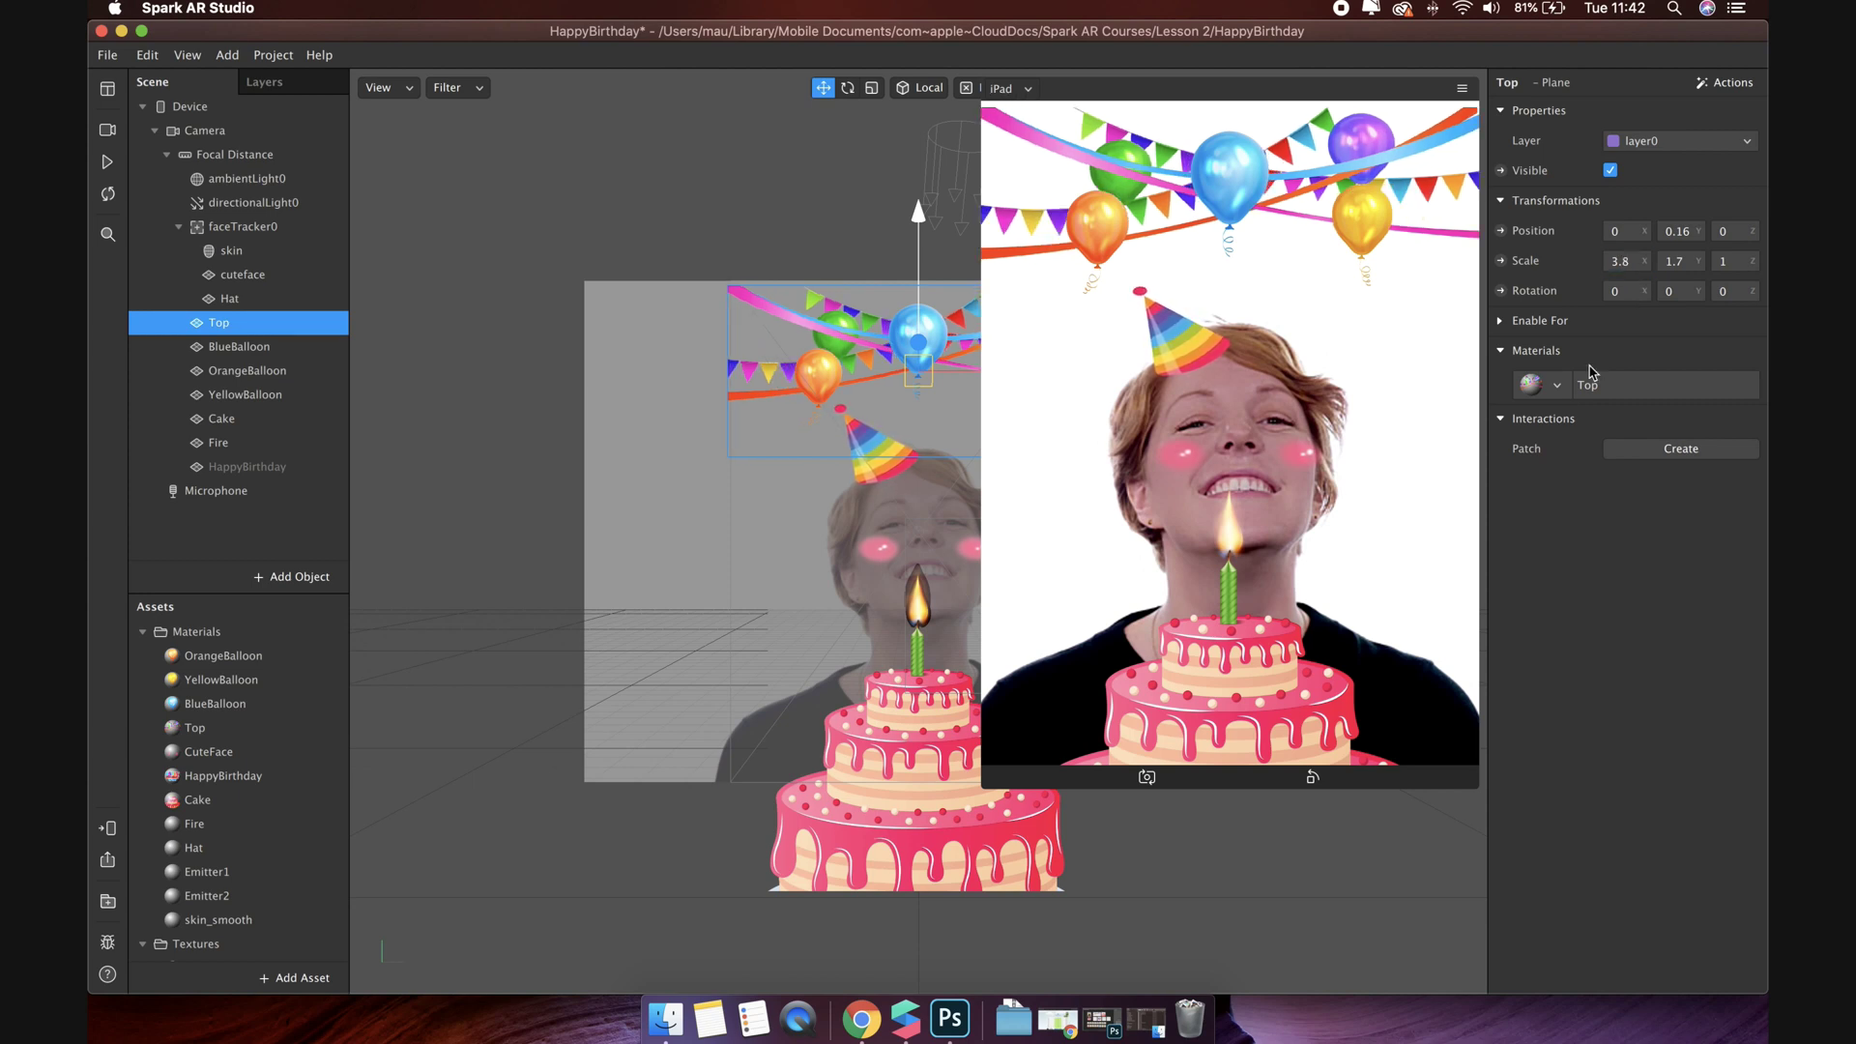
key(Tab)
text(1.9)
key(Return)
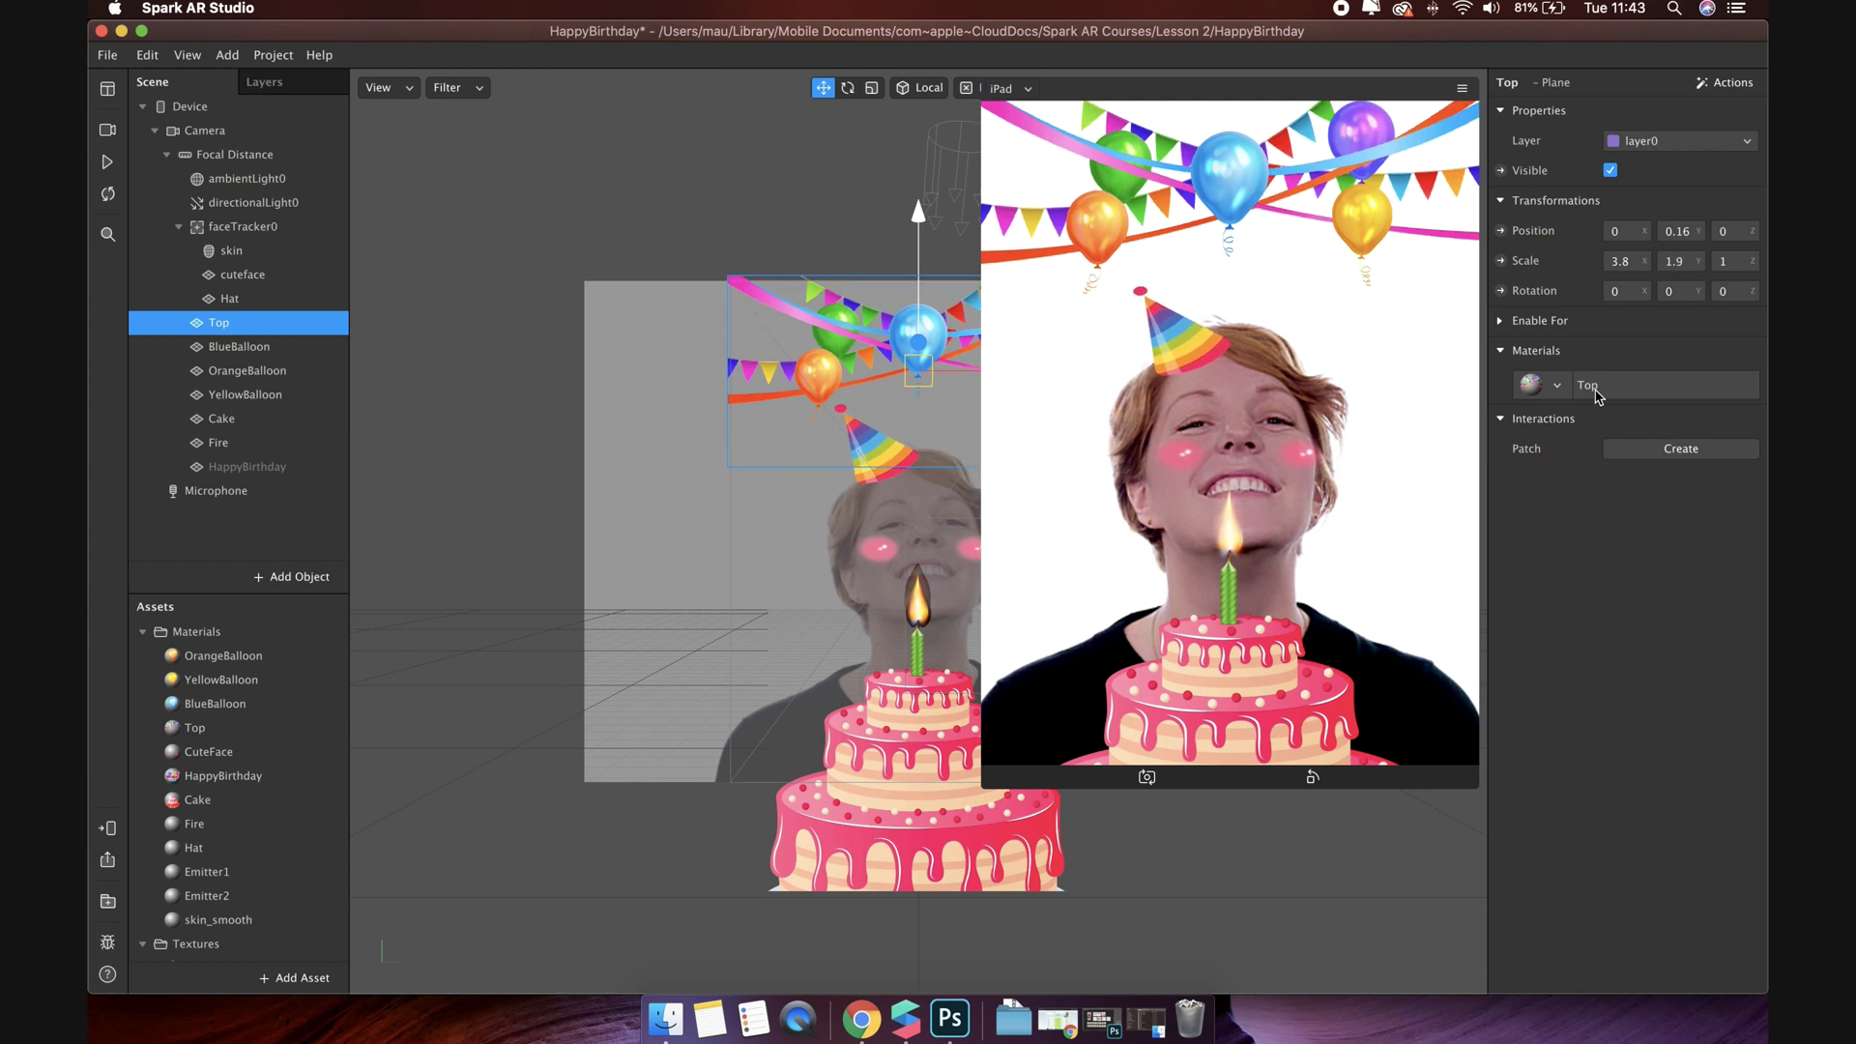
click(1010, 87)
click(1216, 100)
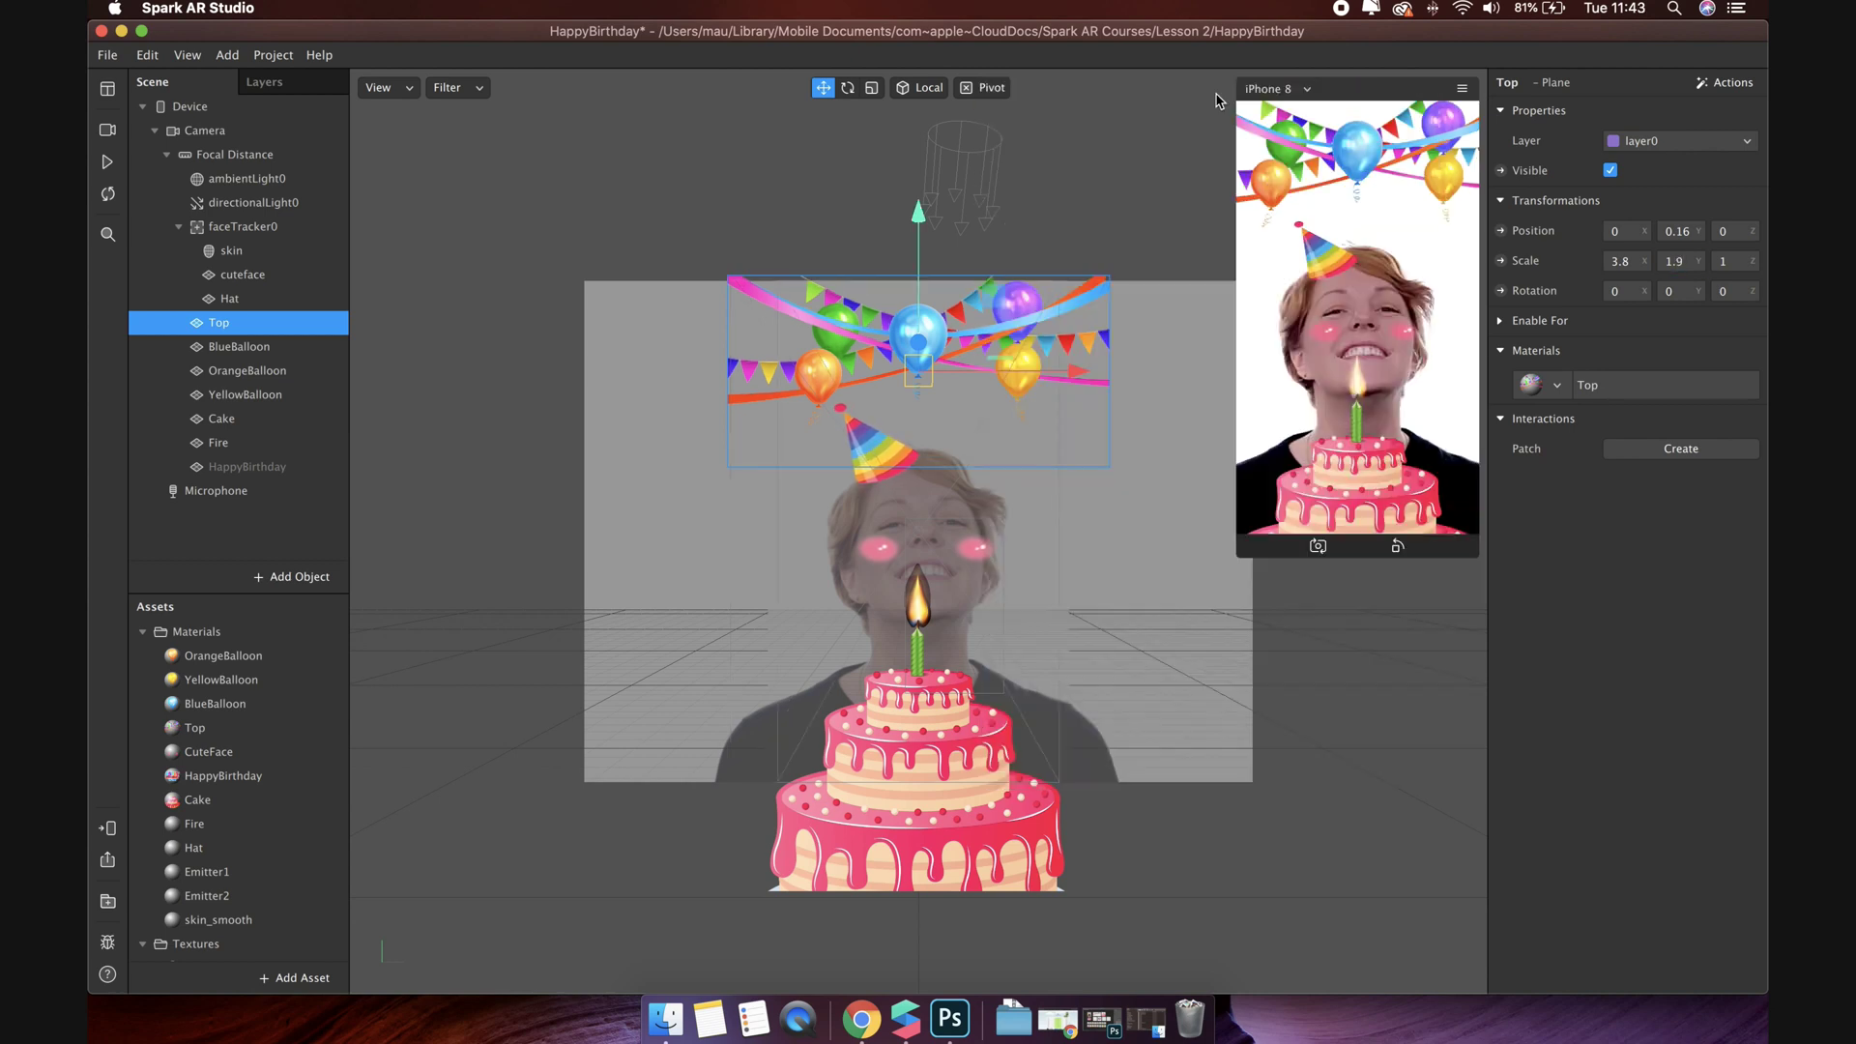